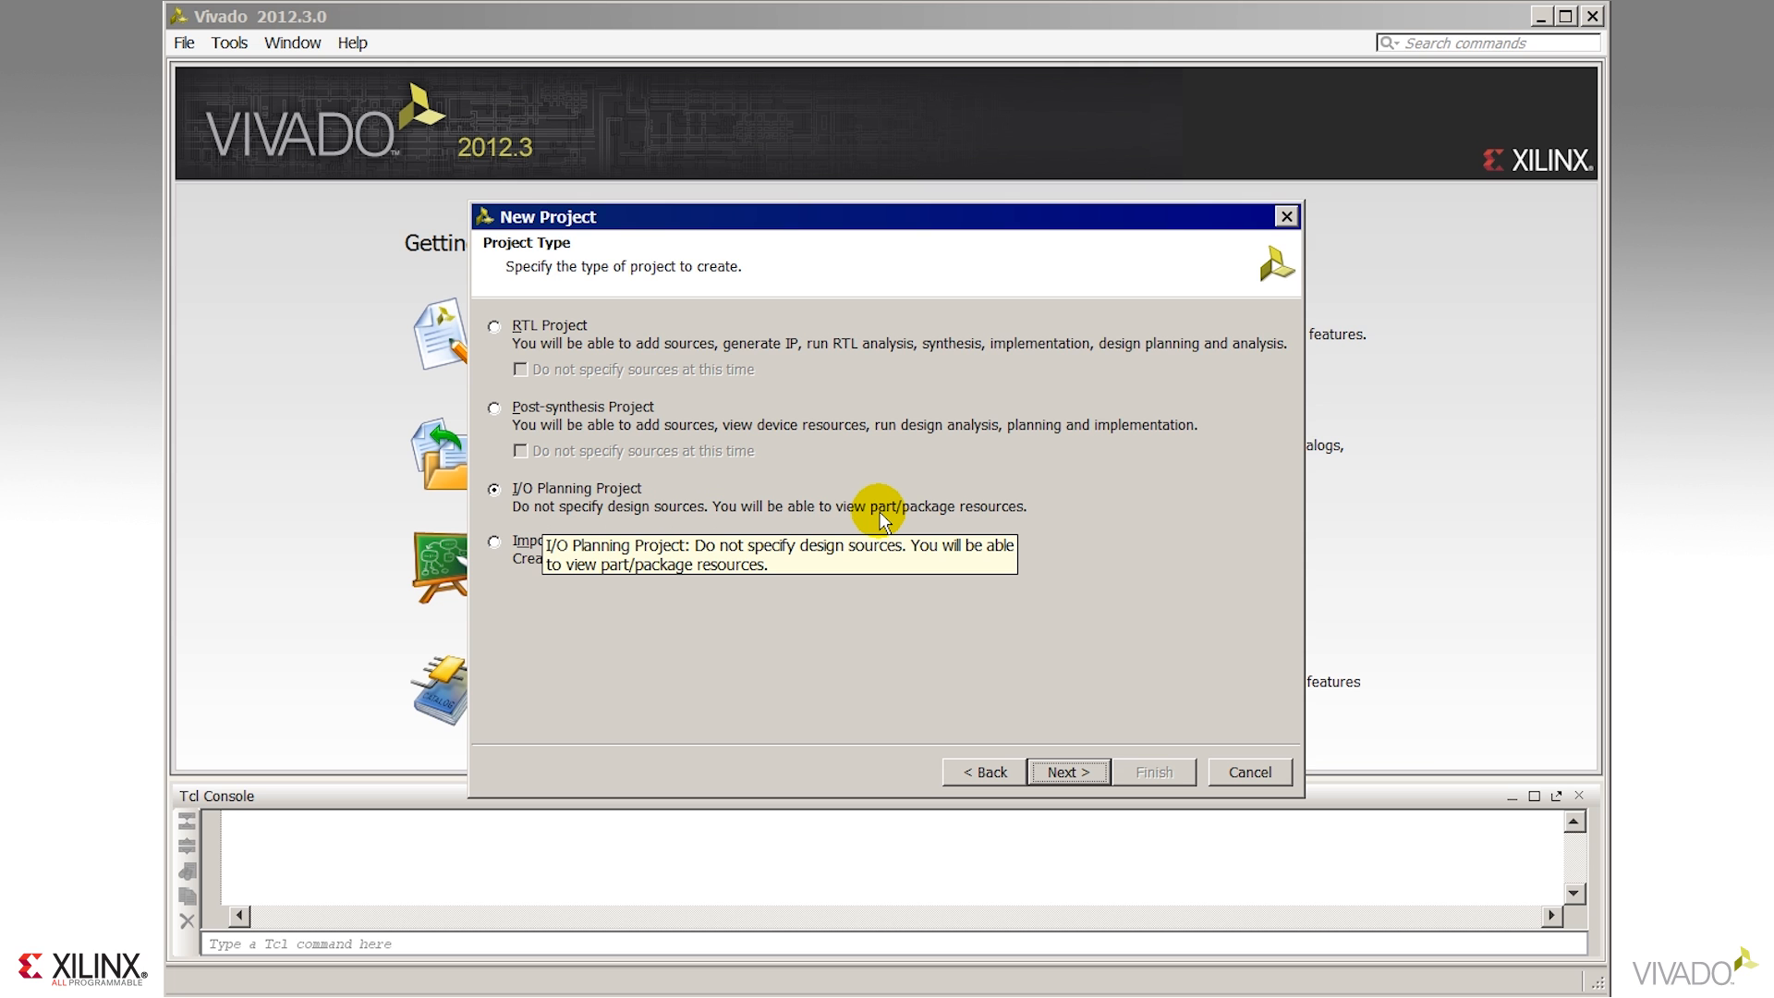
Keep the I/O Planning project type and choose not to import I/O ports at this time.
click(1087, 774)
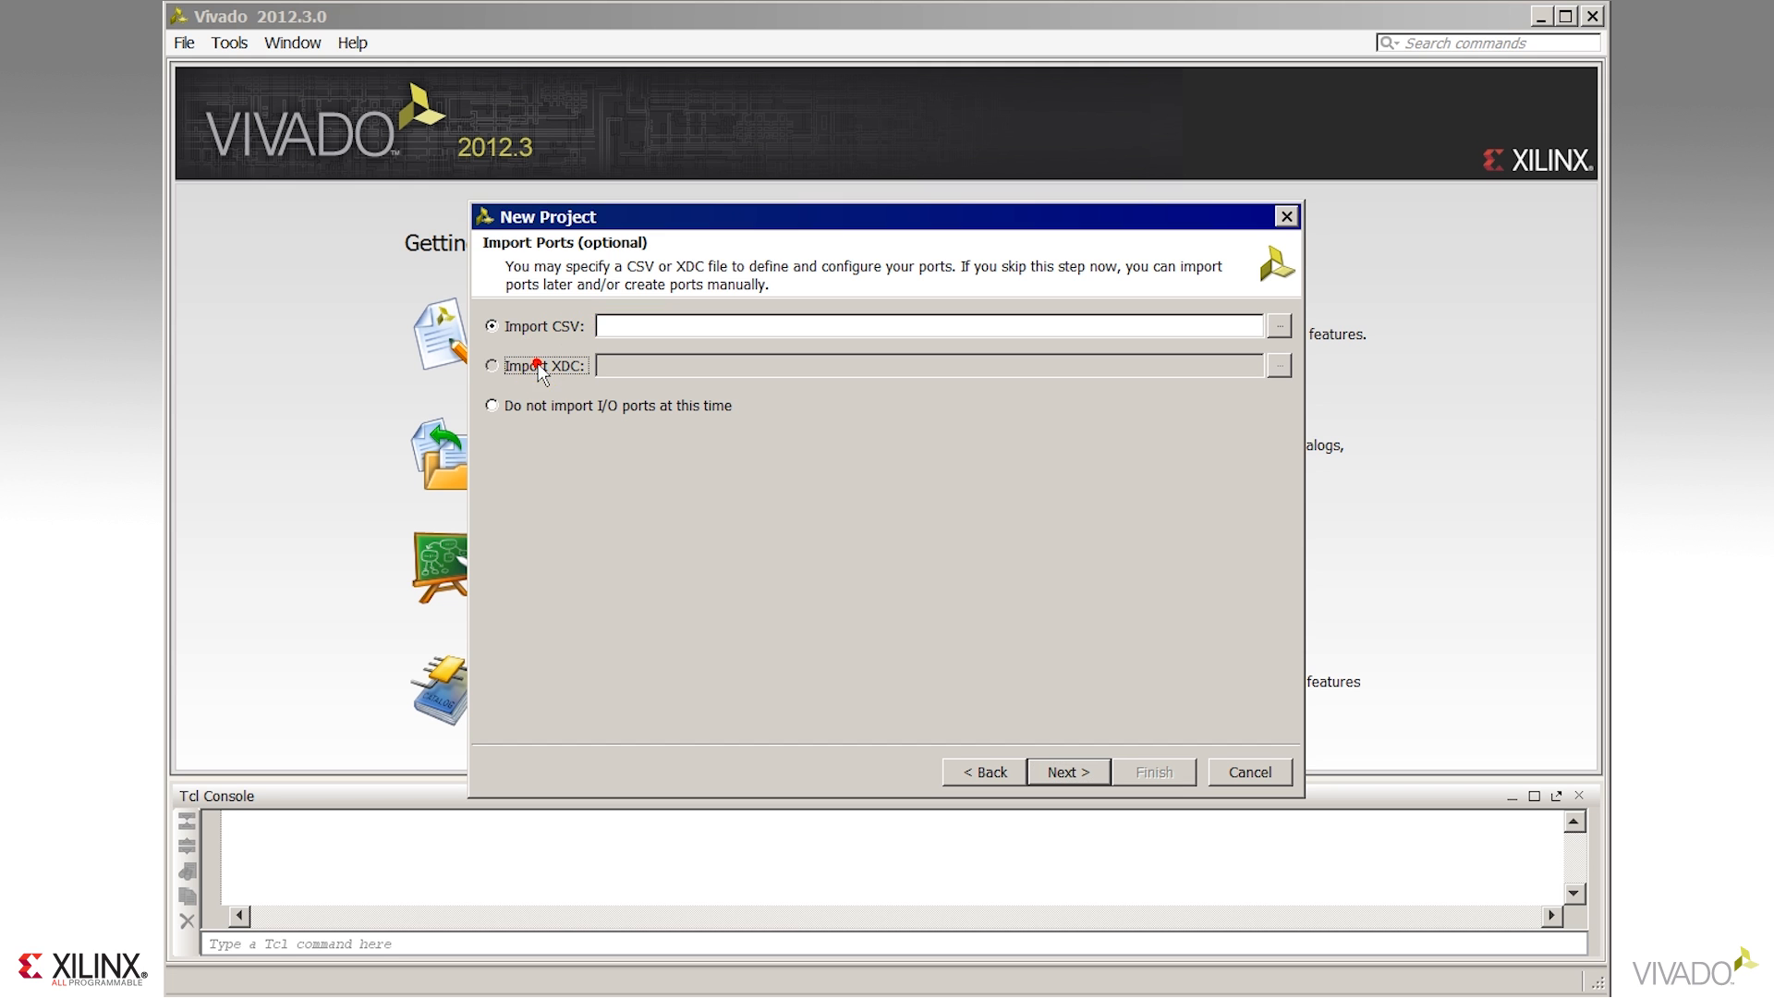
click(543, 366)
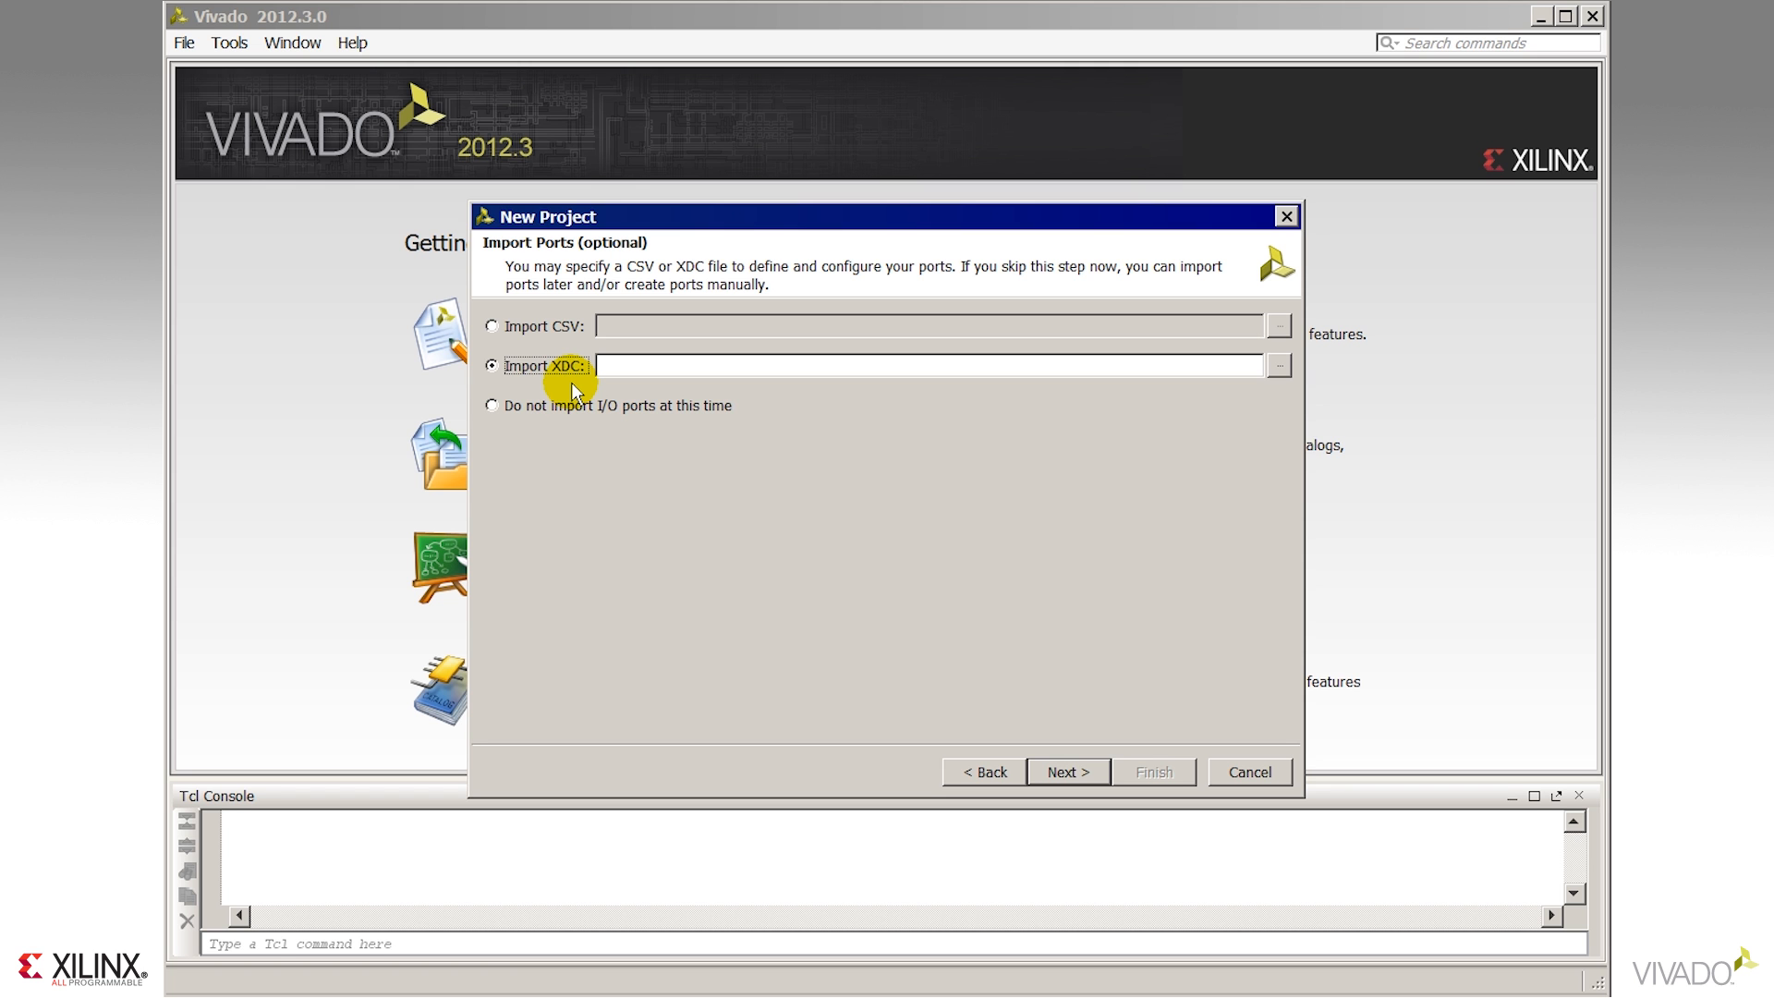
click(524, 409)
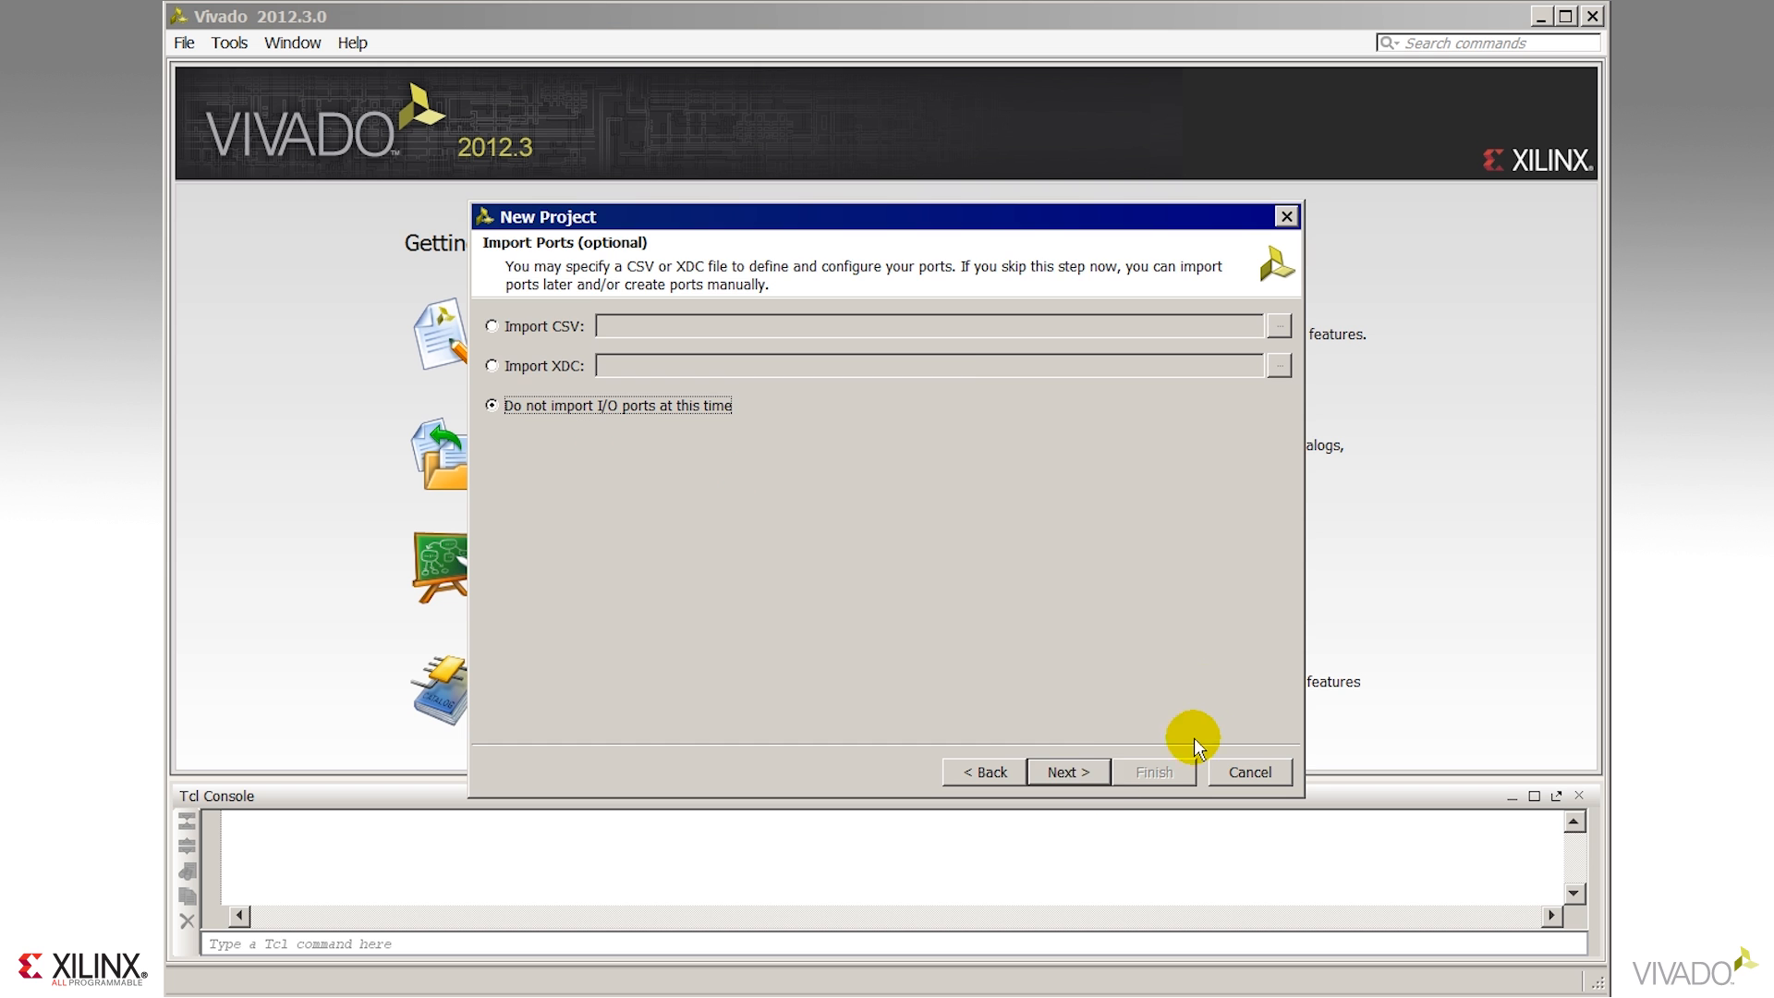
click(1068, 772)
Search the parts for 70t, choose xc7k70tfbg676-2 as the default part, and create the project.
click(628, 461)
click(632, 462)
text(70)
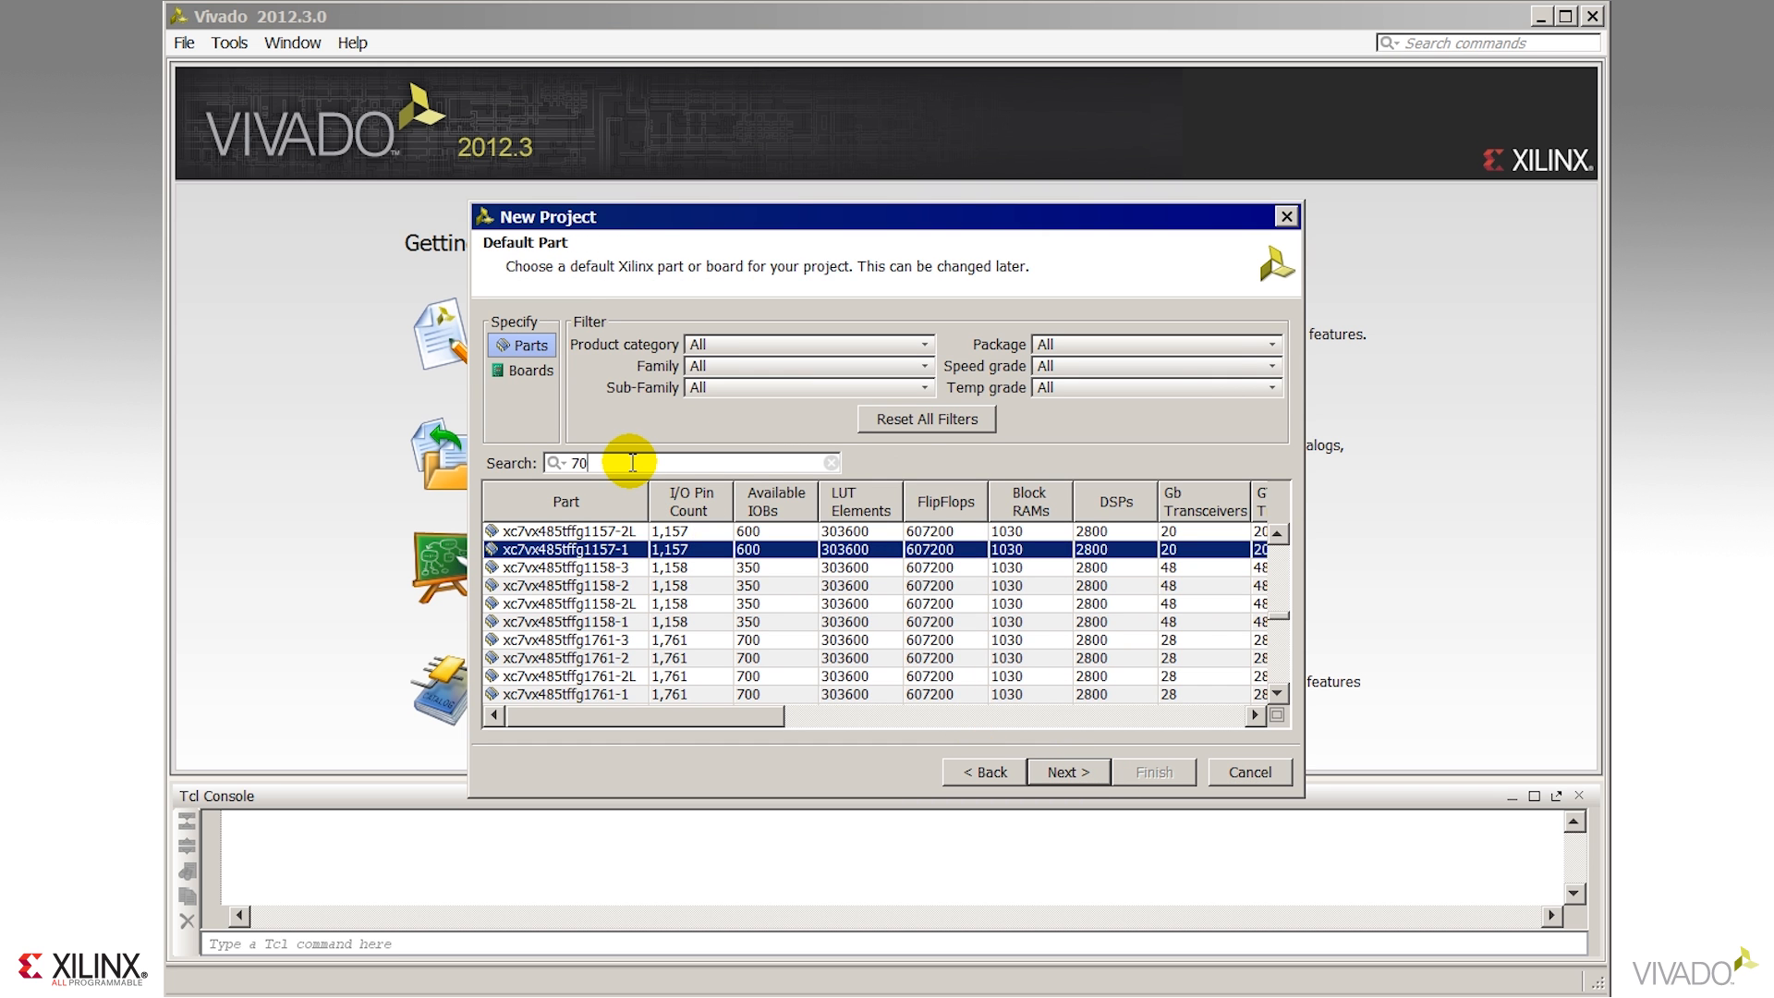
text(t)
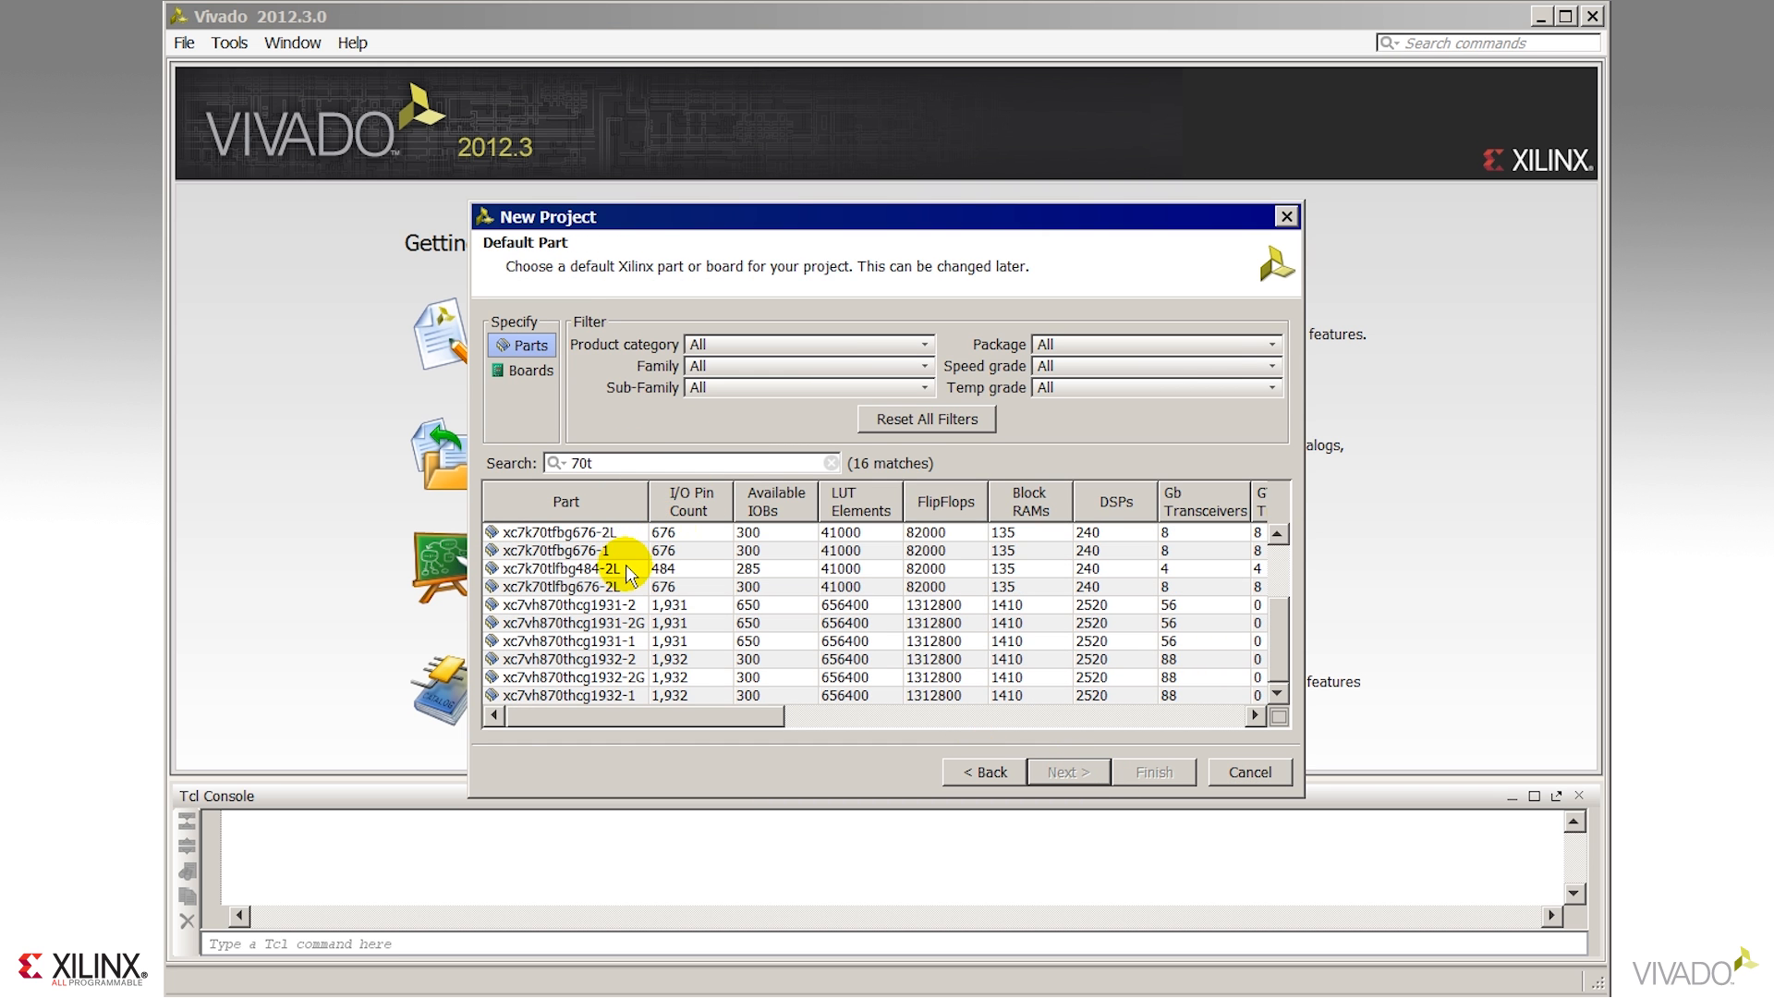
scroll(627, 564, up, 1)
click(625, 566)
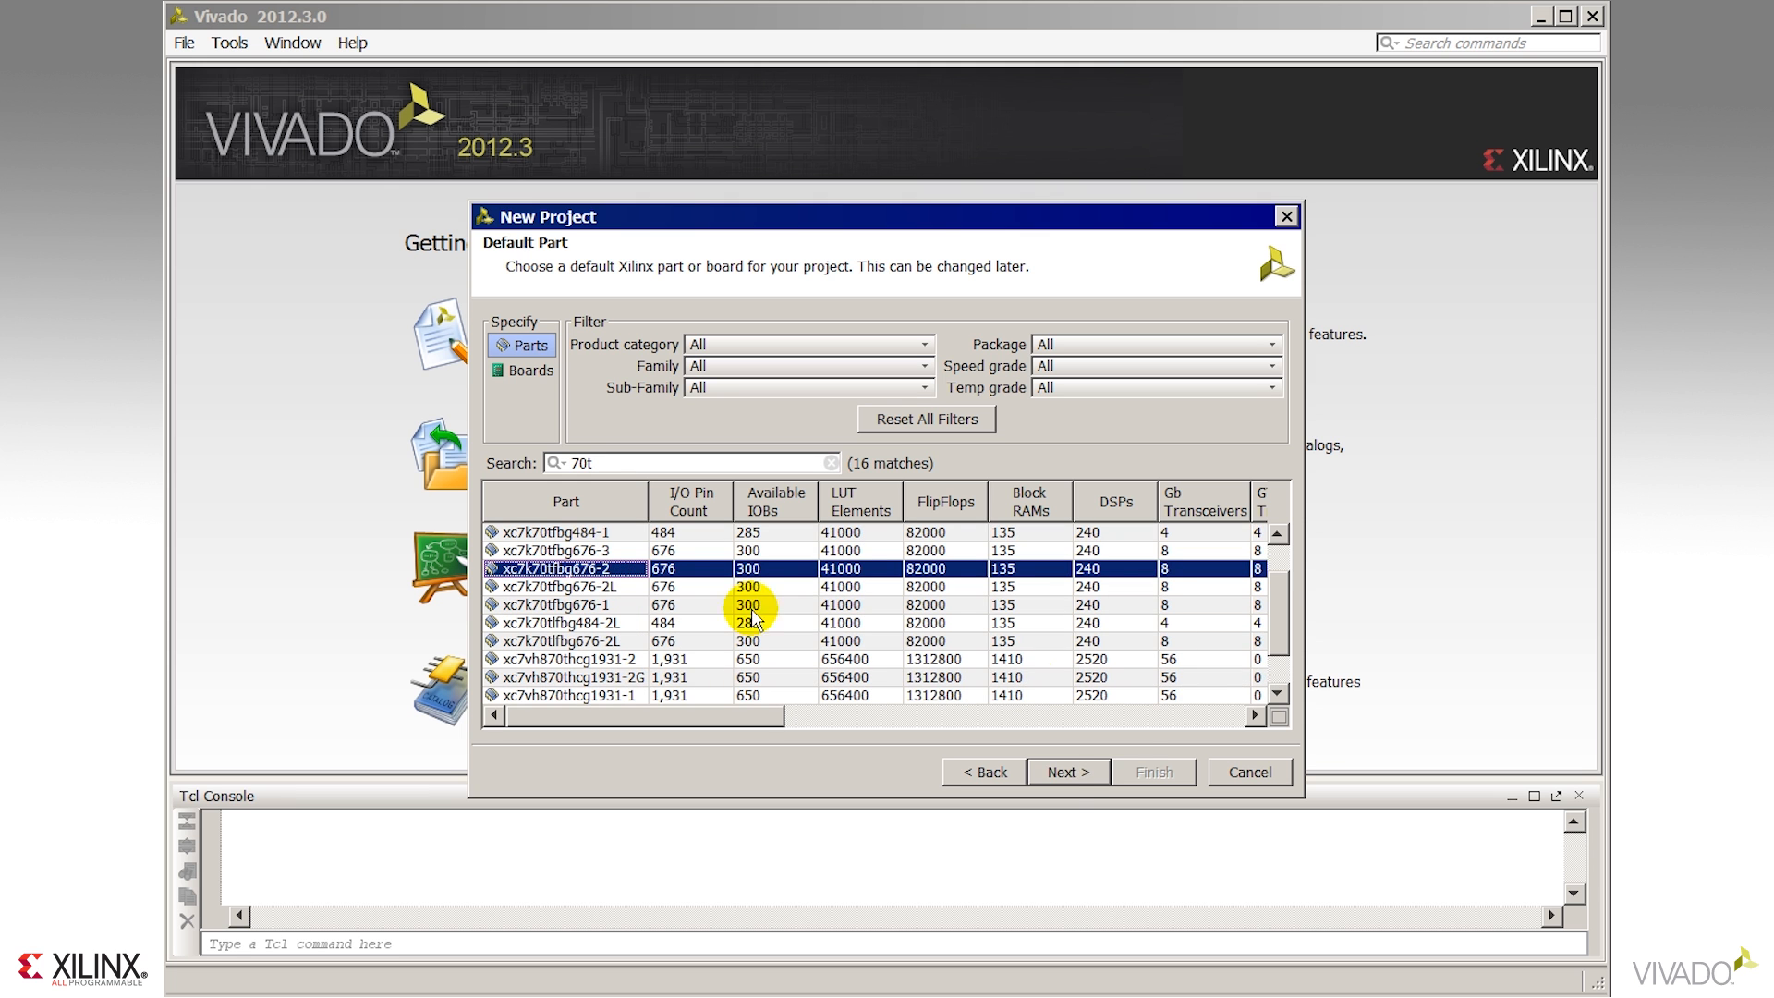
click(1071, 771)
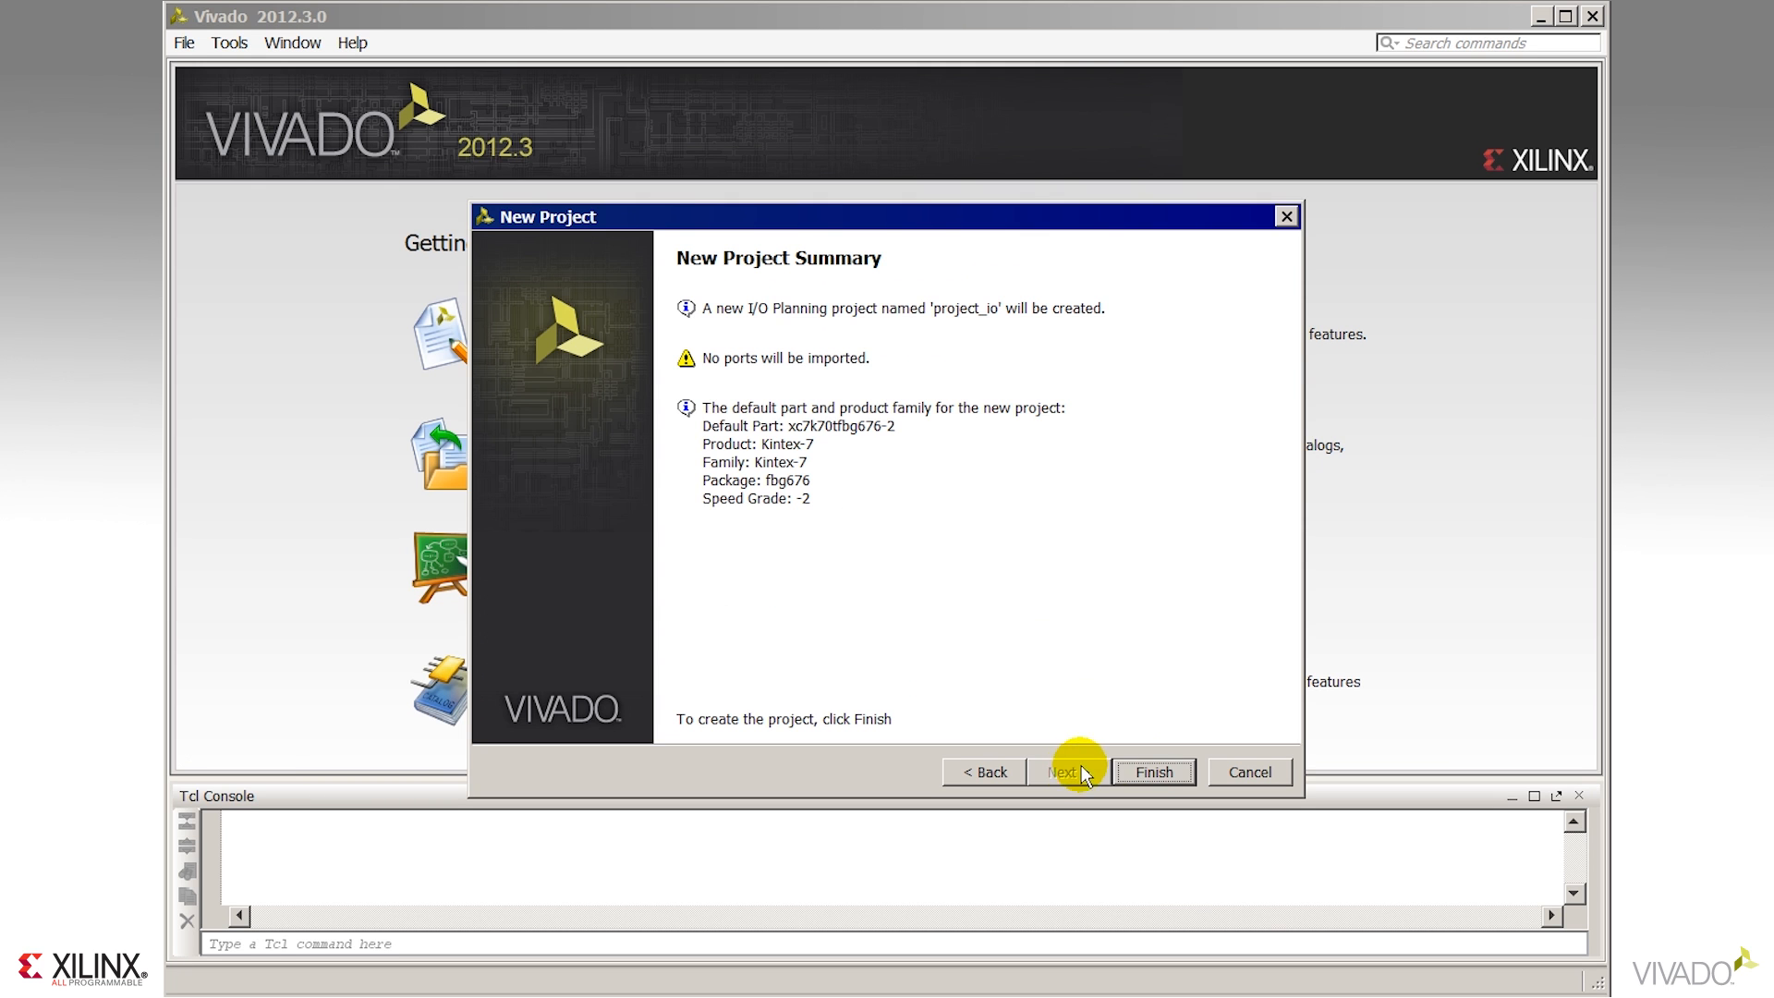
click(1153, 772)
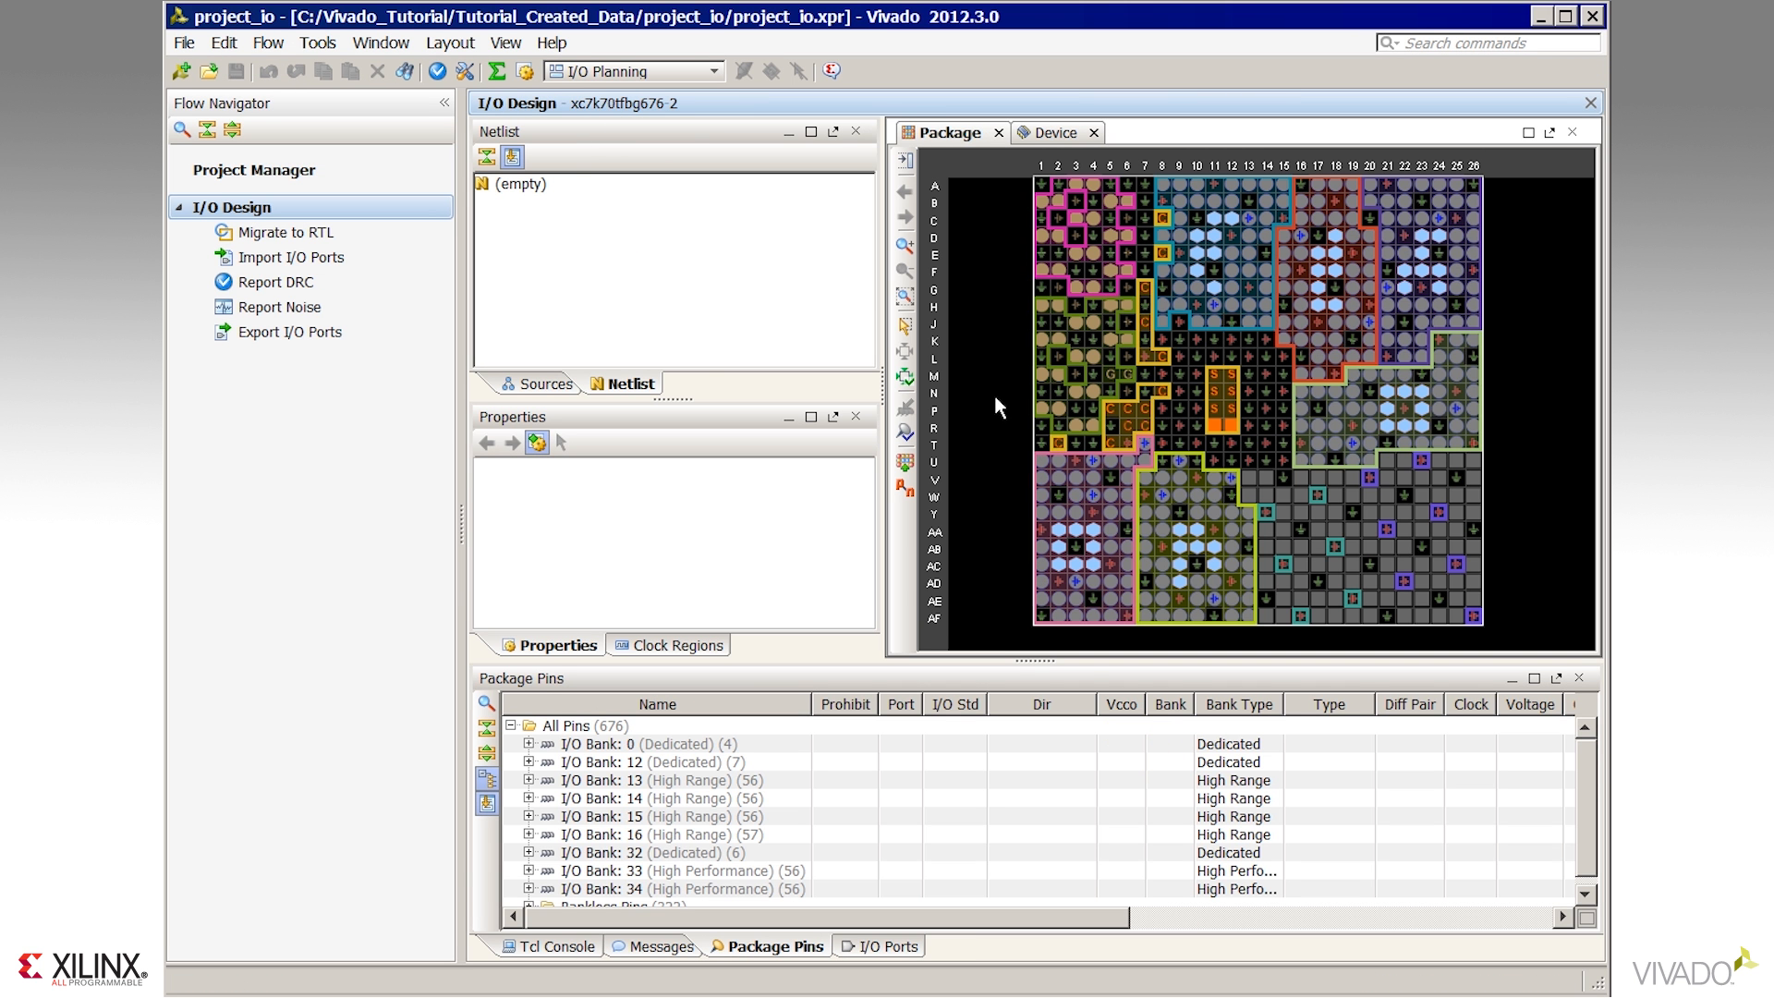
Look over the project's sources and netlist, and arrange the Device view side by side with the Package view.
click(543, 384)
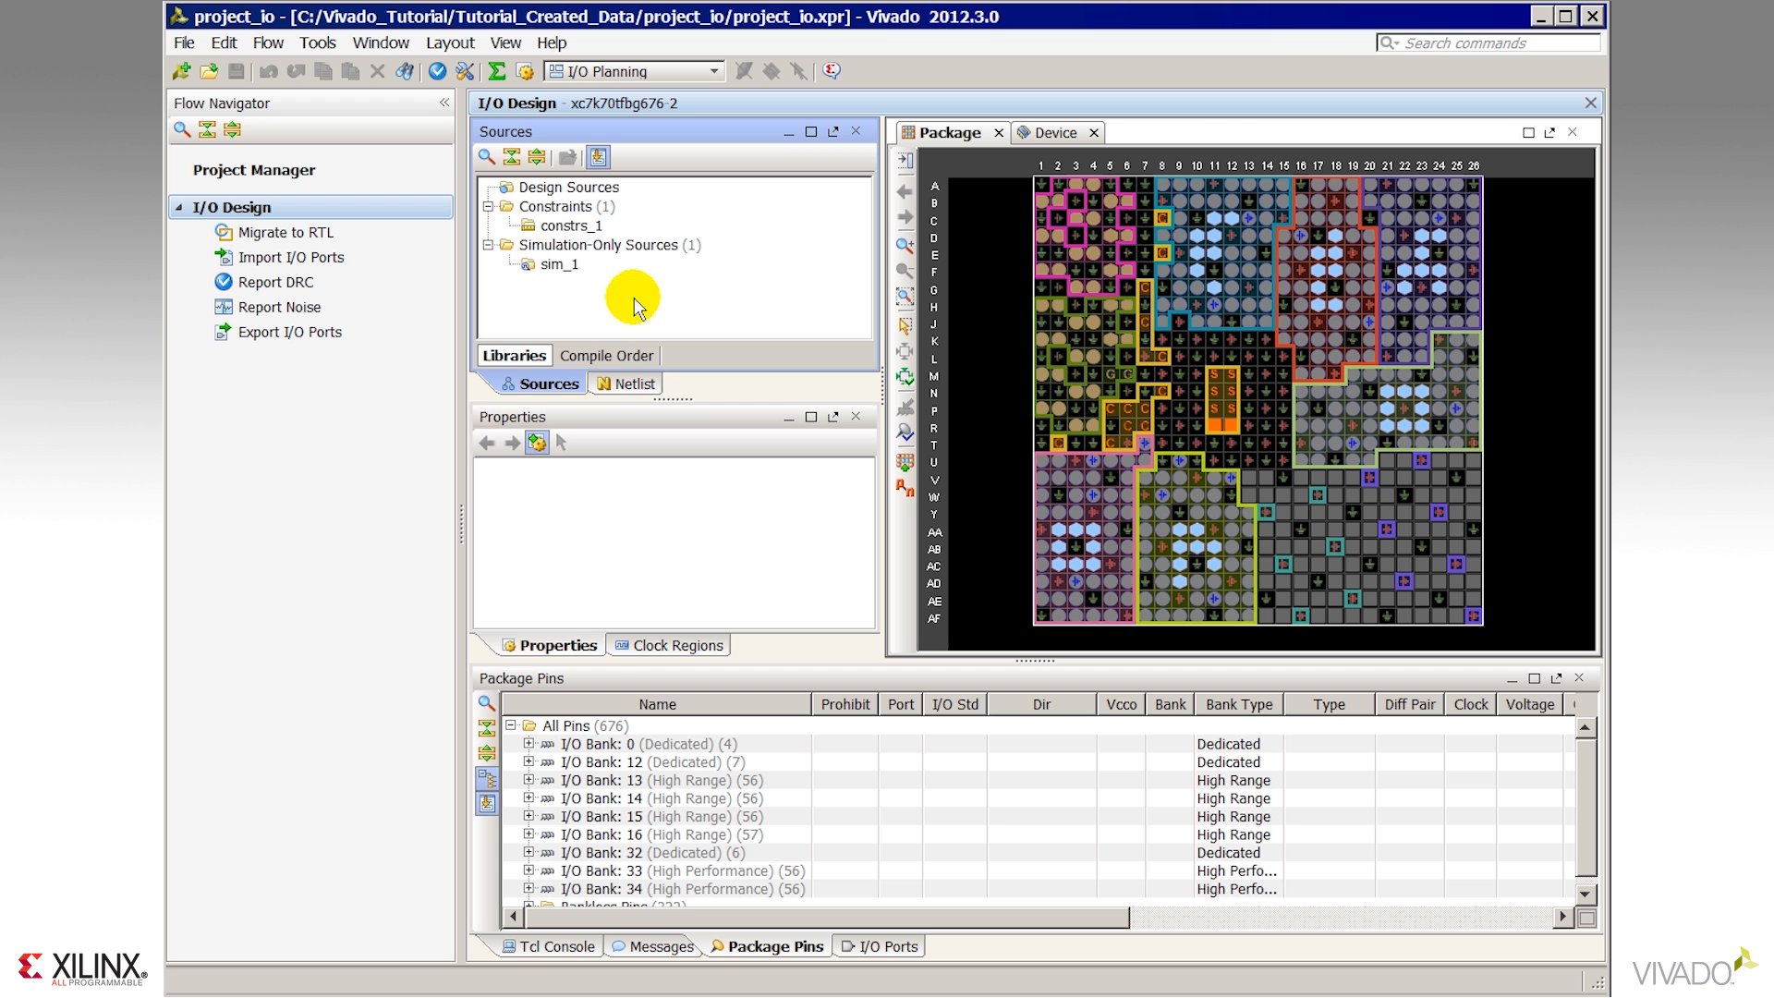
click(630, 383)
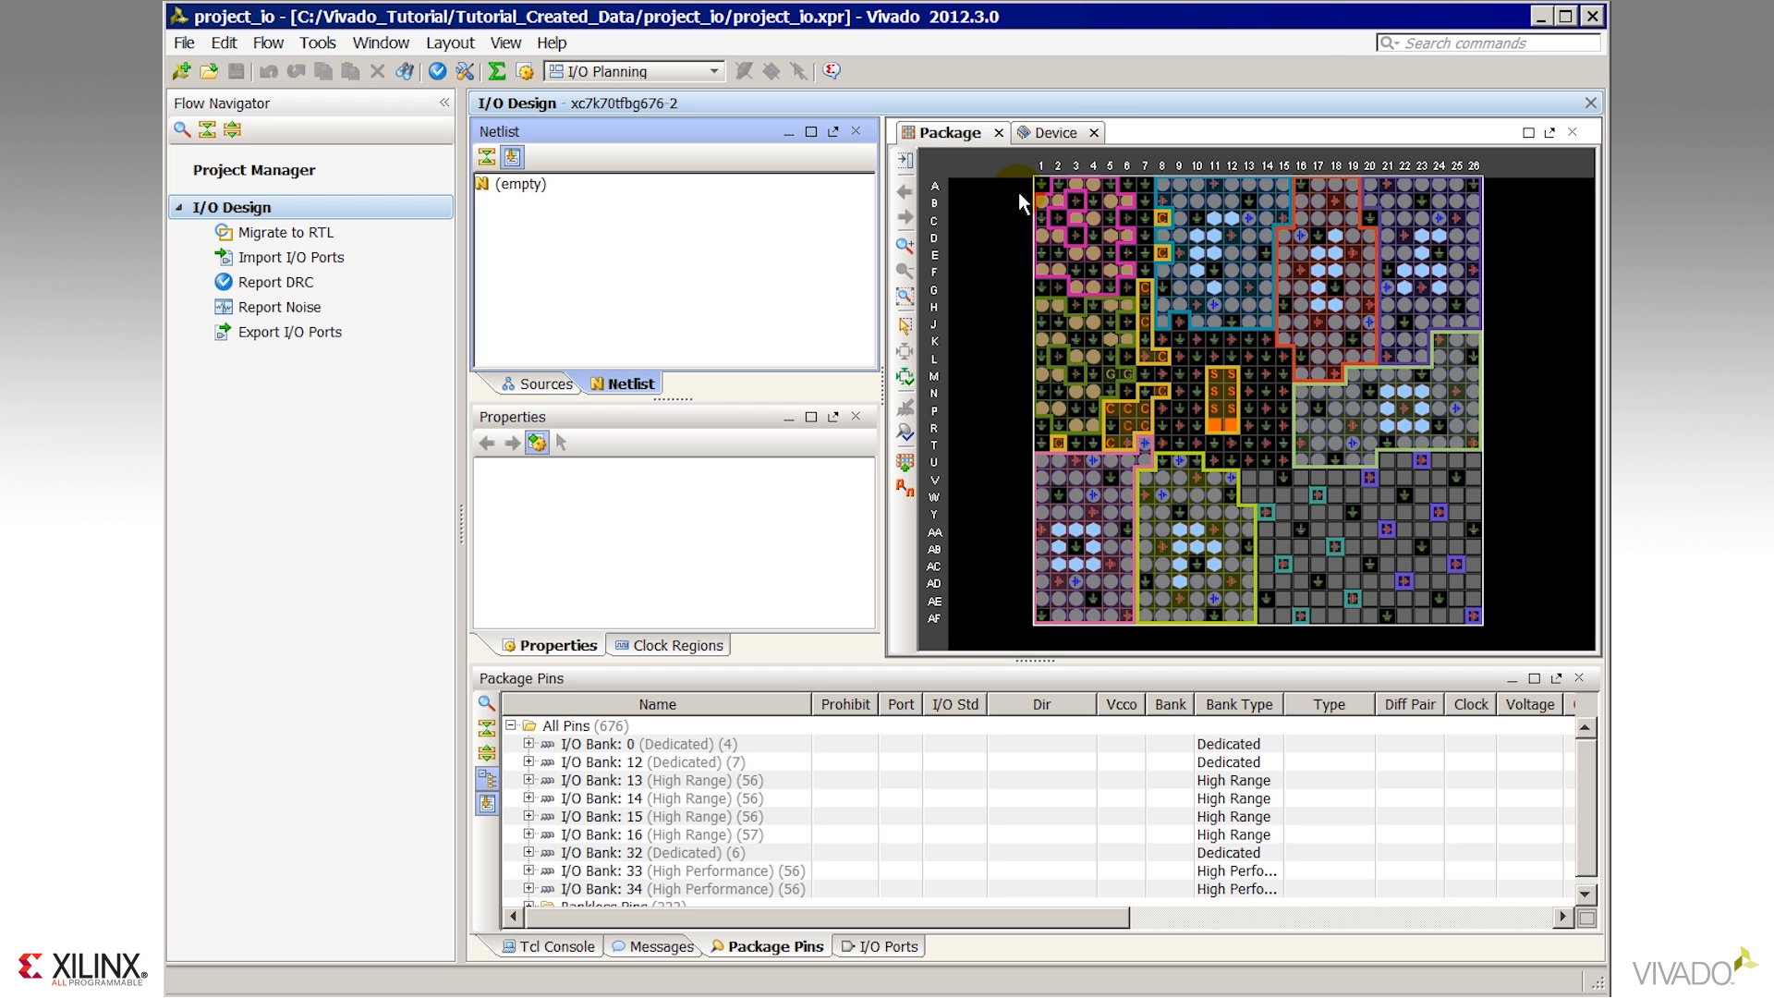
click(1058, 134)
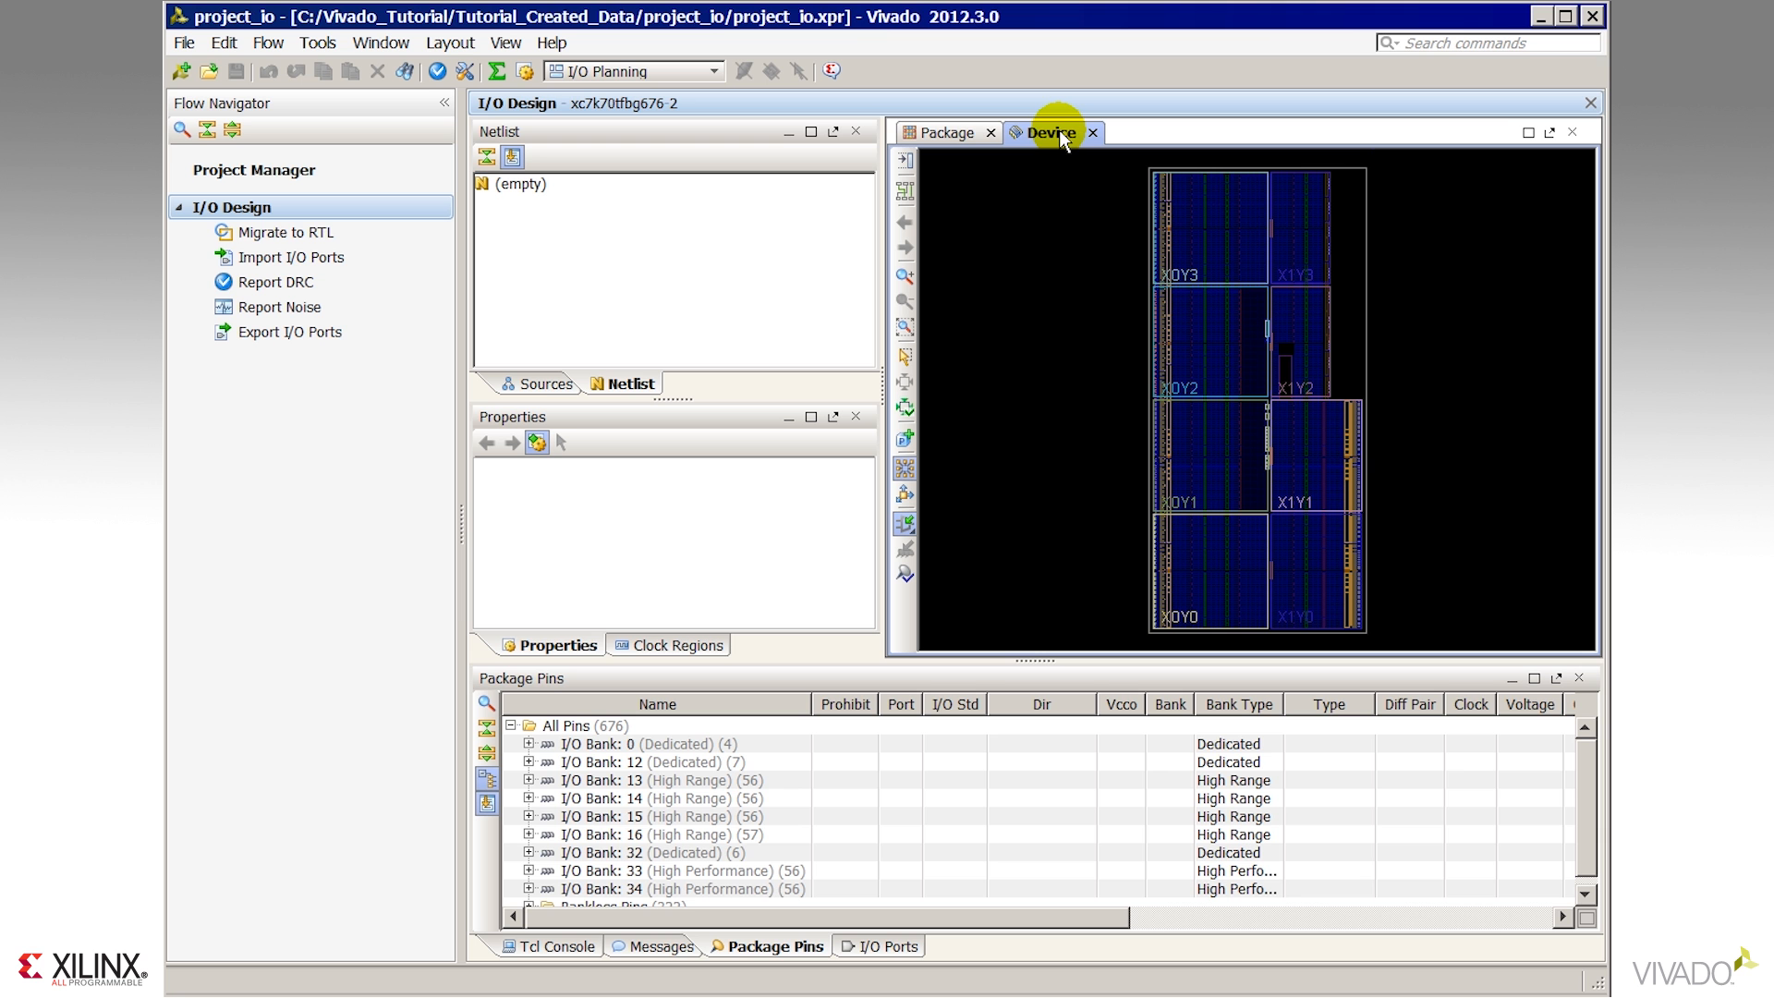
right_click(1058, 132)
click(1145, 279)
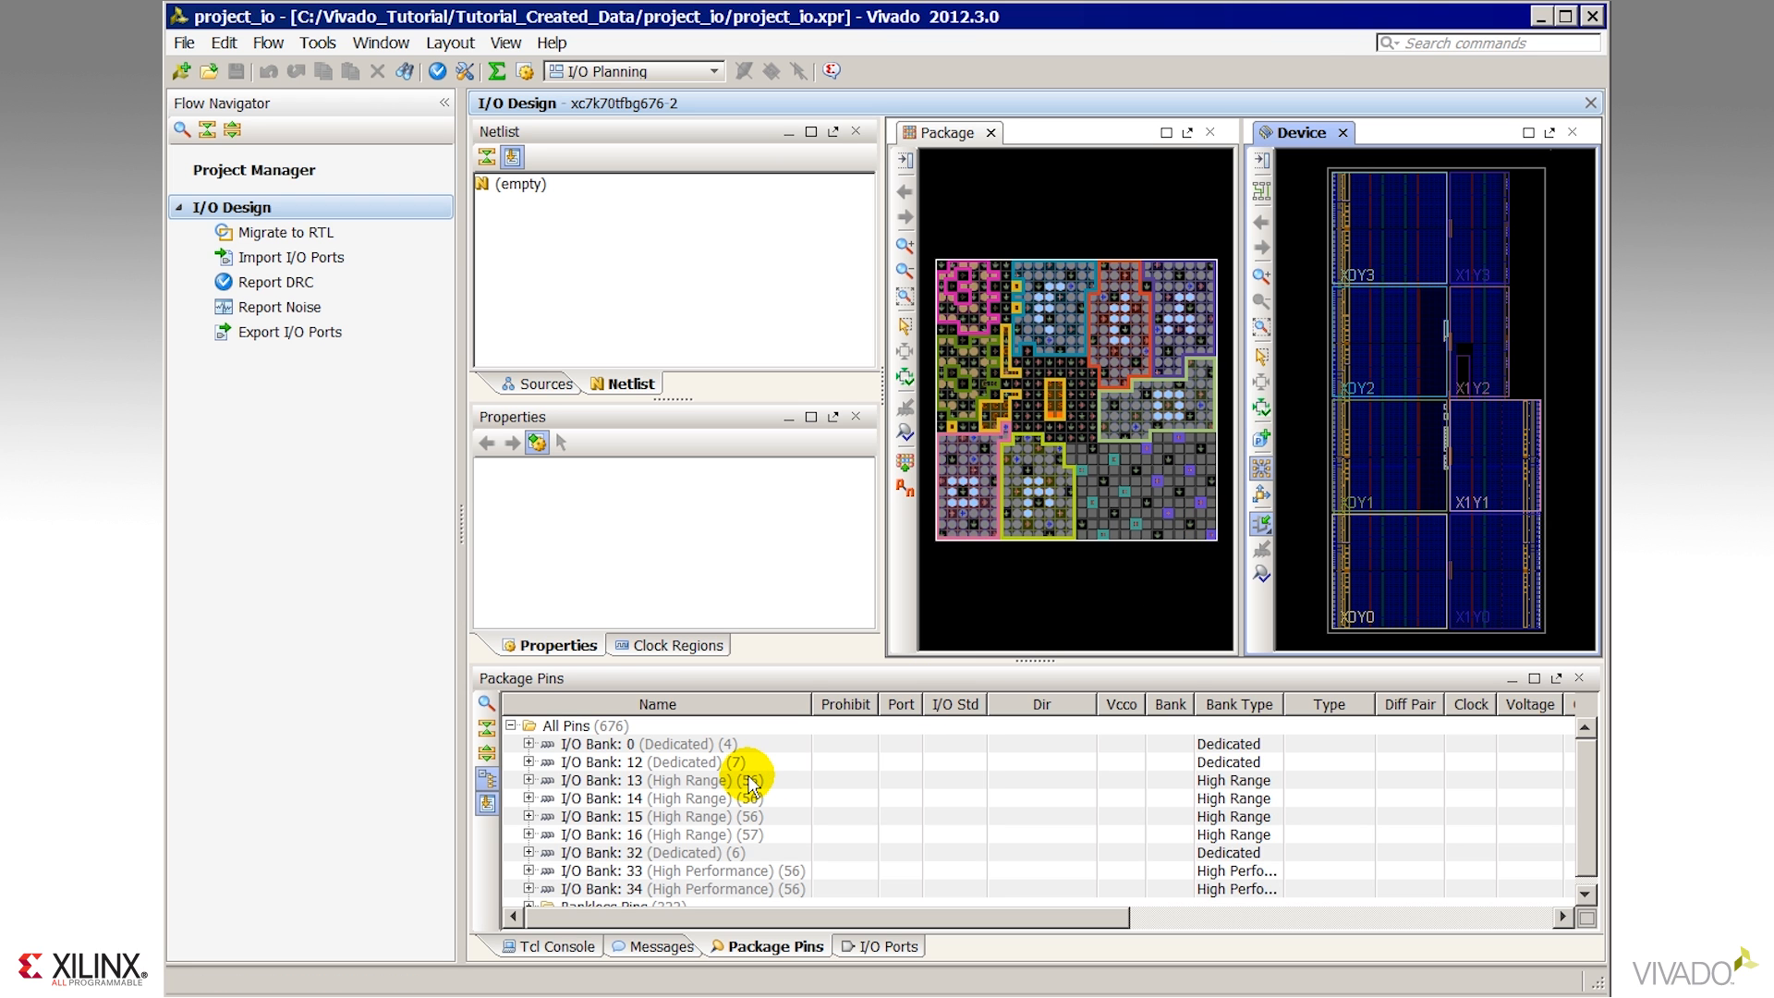
Examine the pin properties of I/O Bank 14 in the enlarged Package Pins table, then collapse the bank and restore the layout.
click(1533, 678)
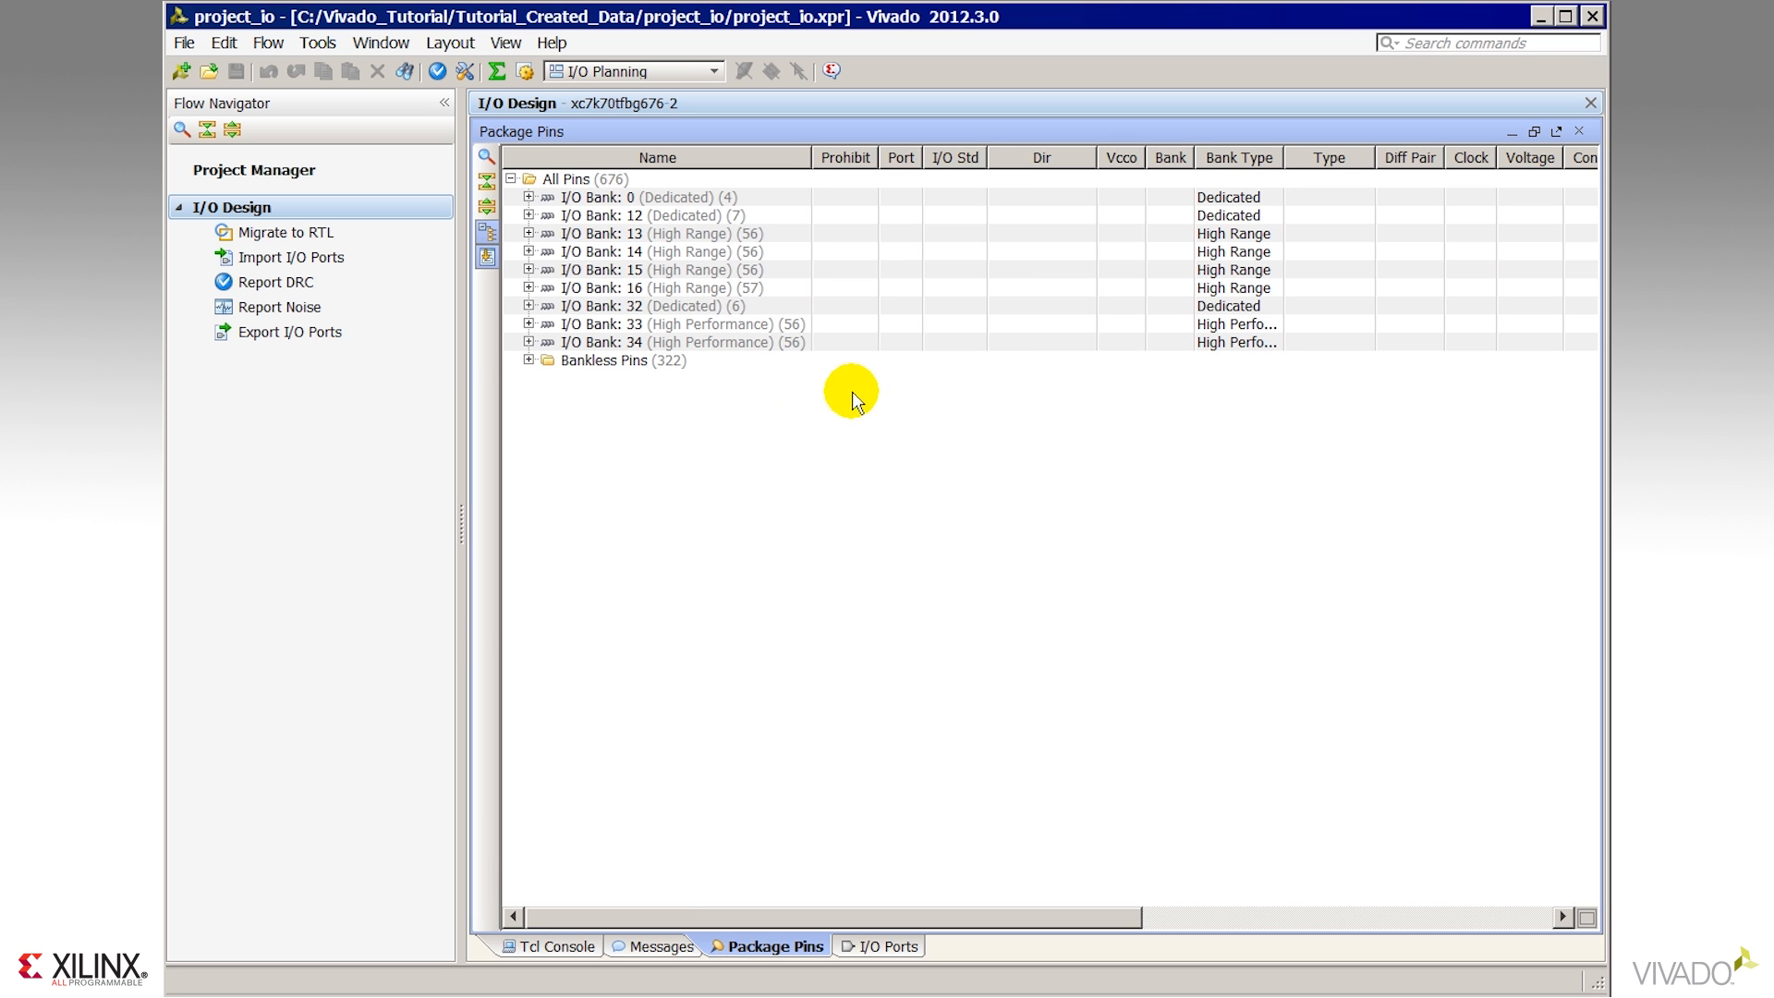
click(528, 252)
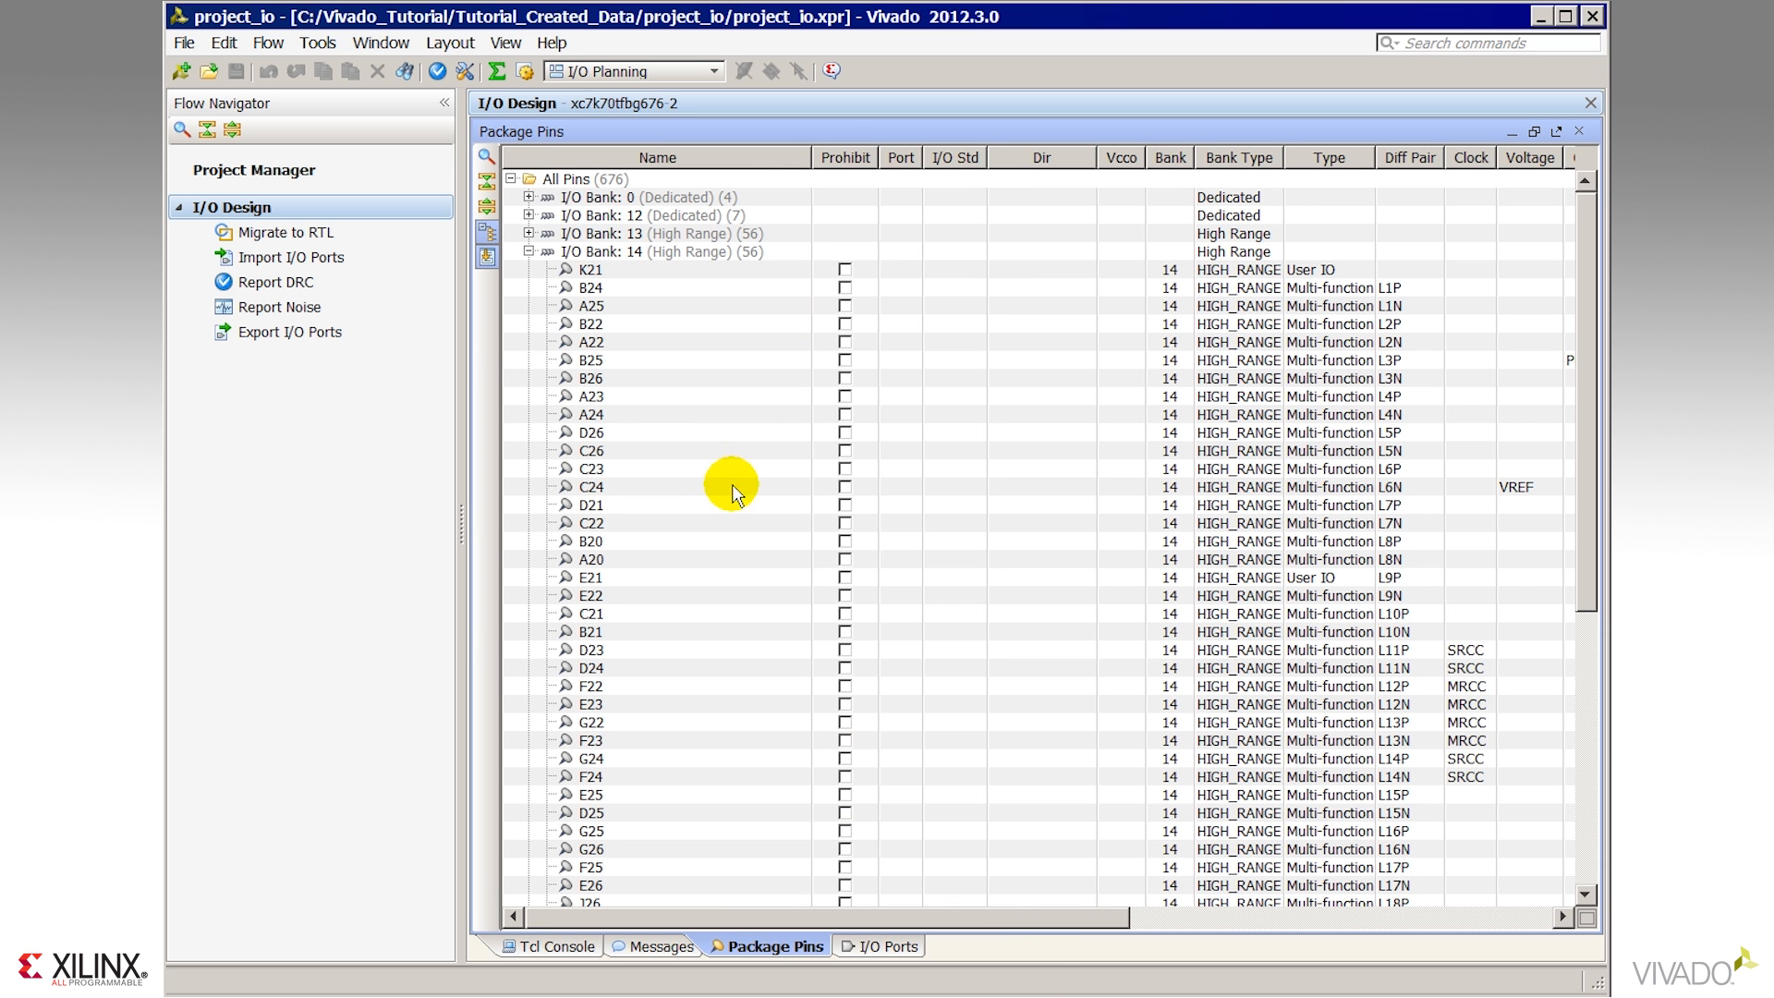
drag(1031, 918, 1377, 939)
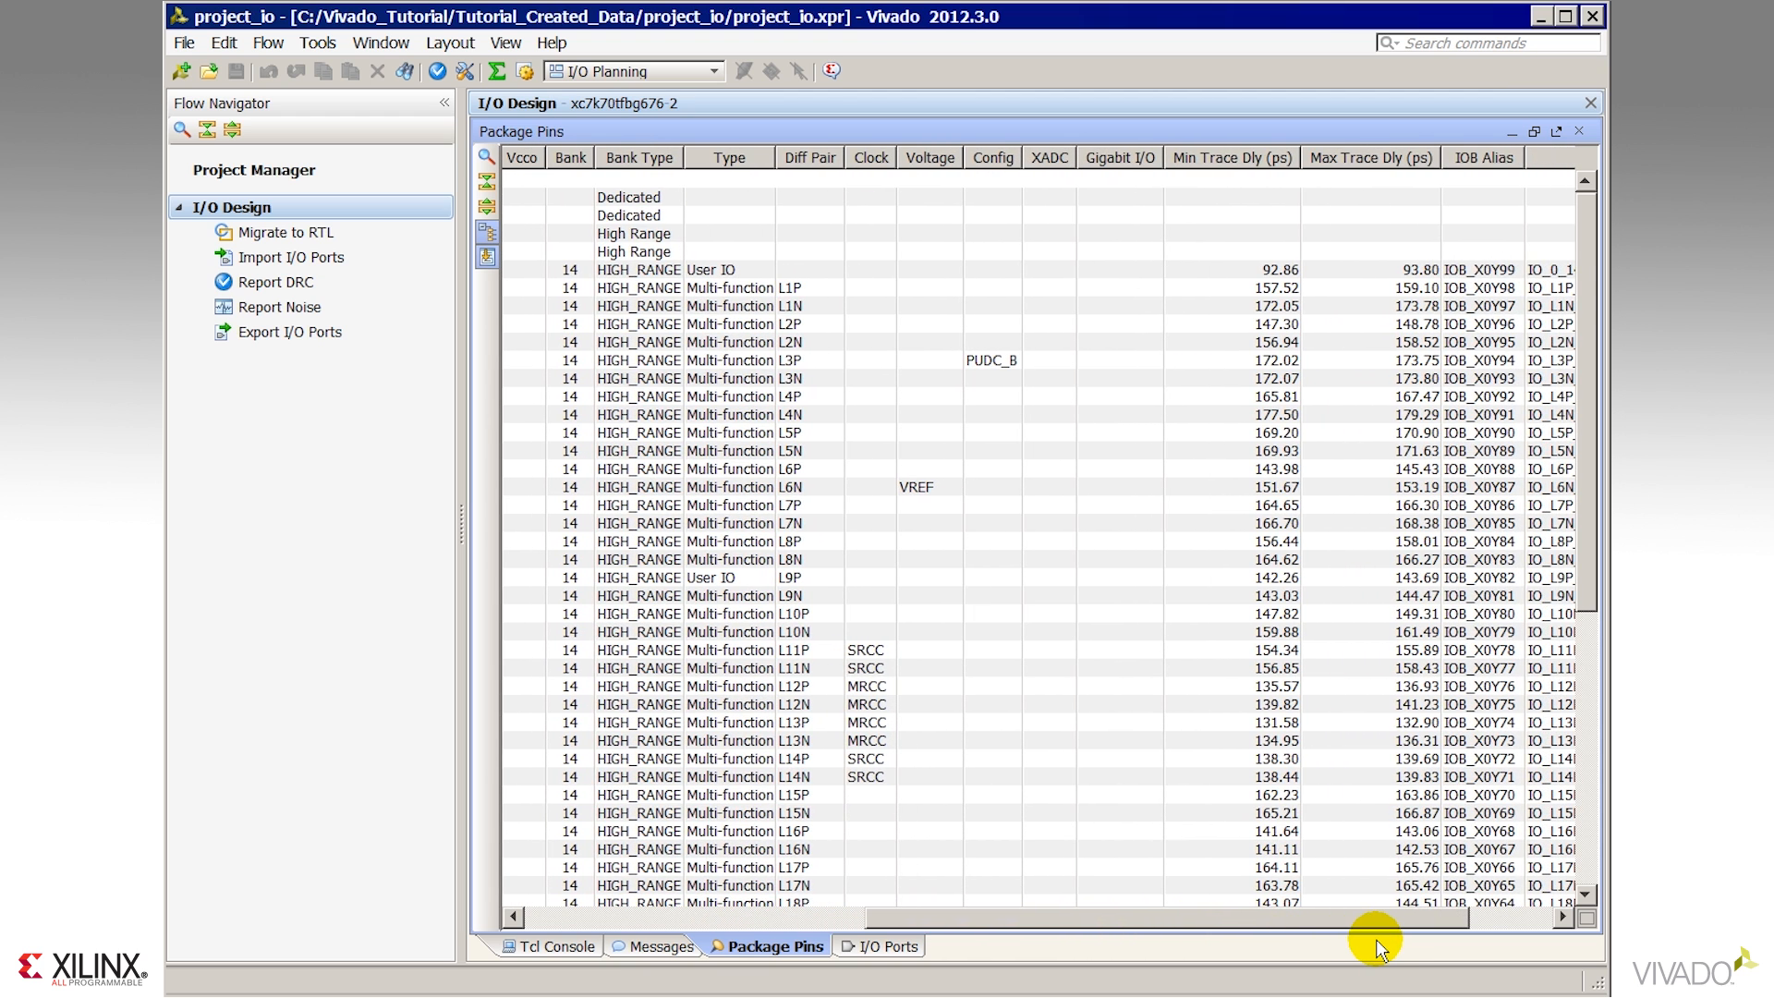
drag(1376, 939, 989, 939)
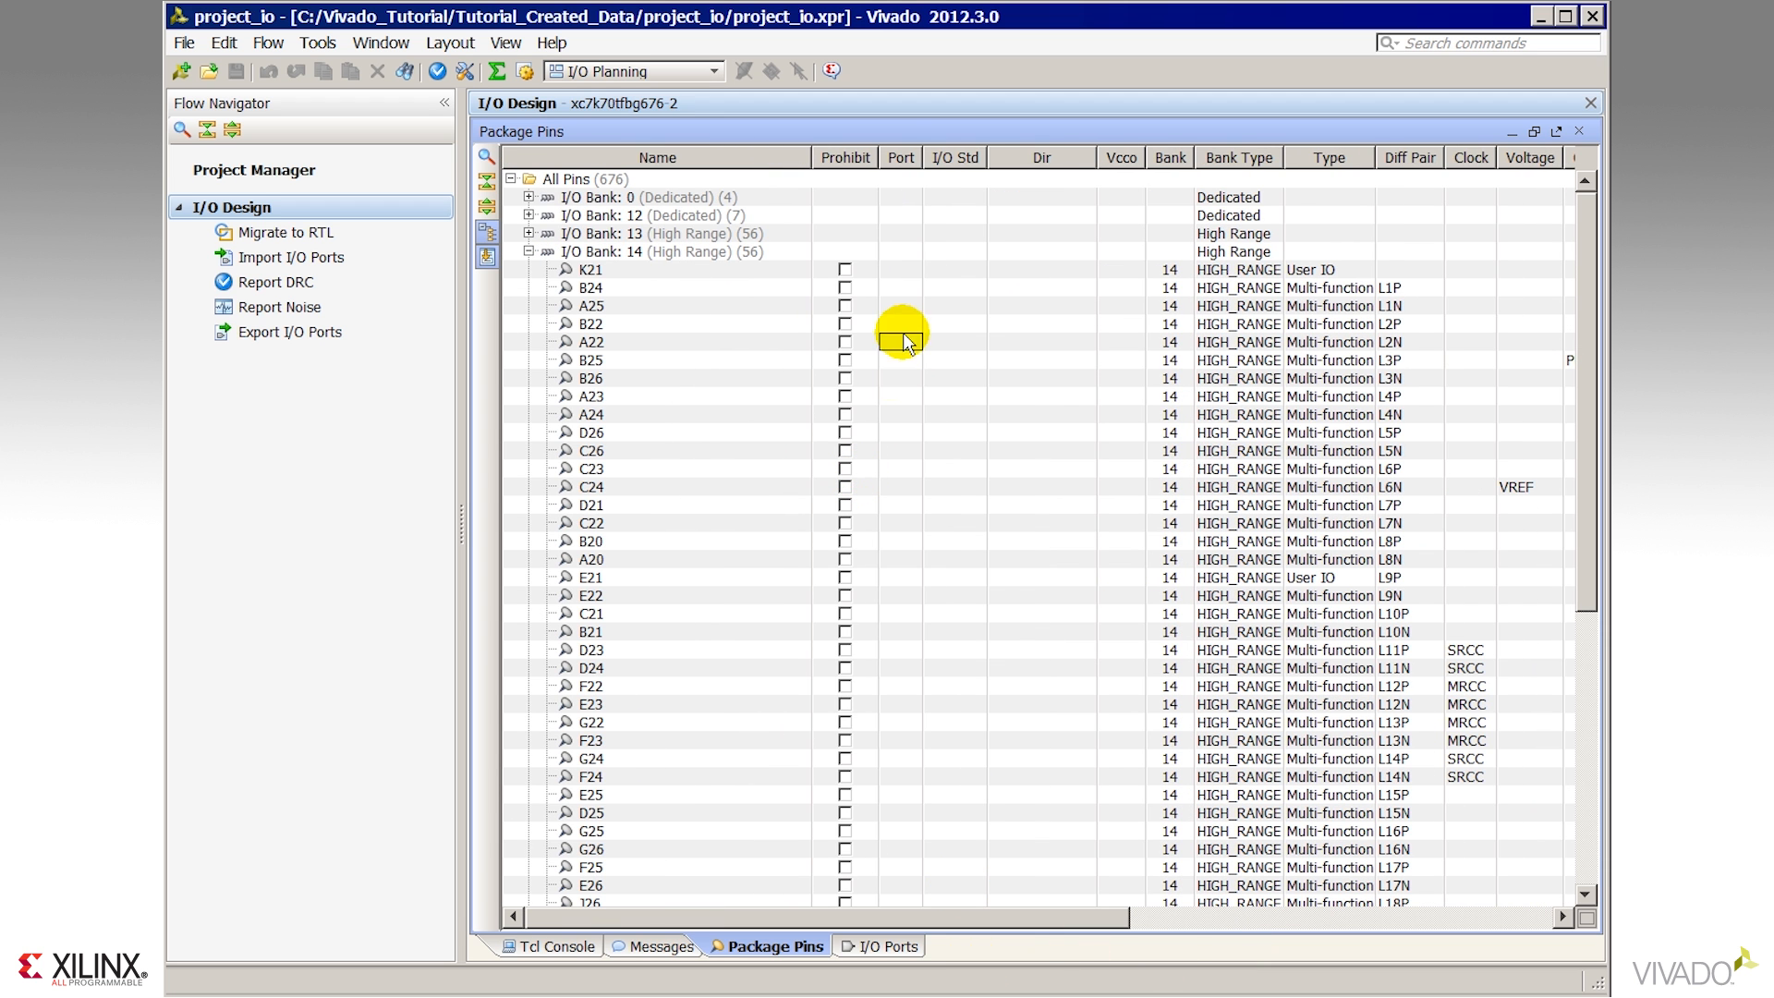
click(528, 251)
click(1535, 131)
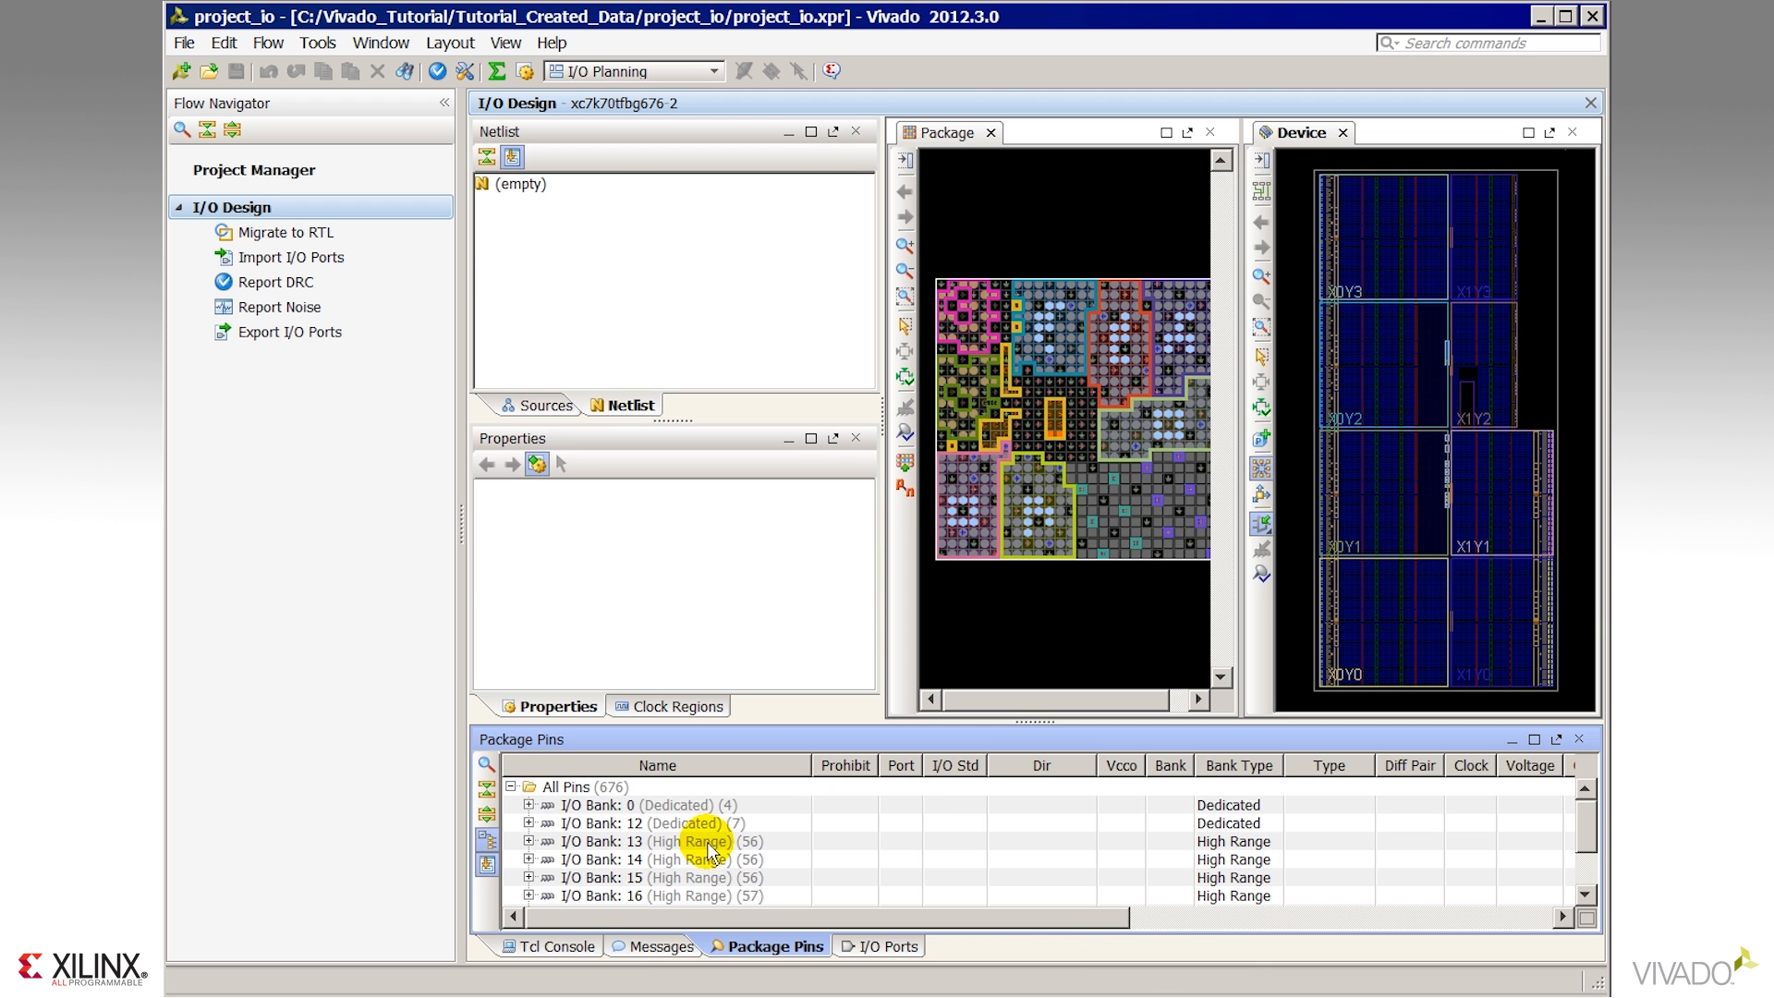
Locate I/O banks 14, 15 and 33 on the package and device, and examine the general properties of bank 33.
click(628, 859)
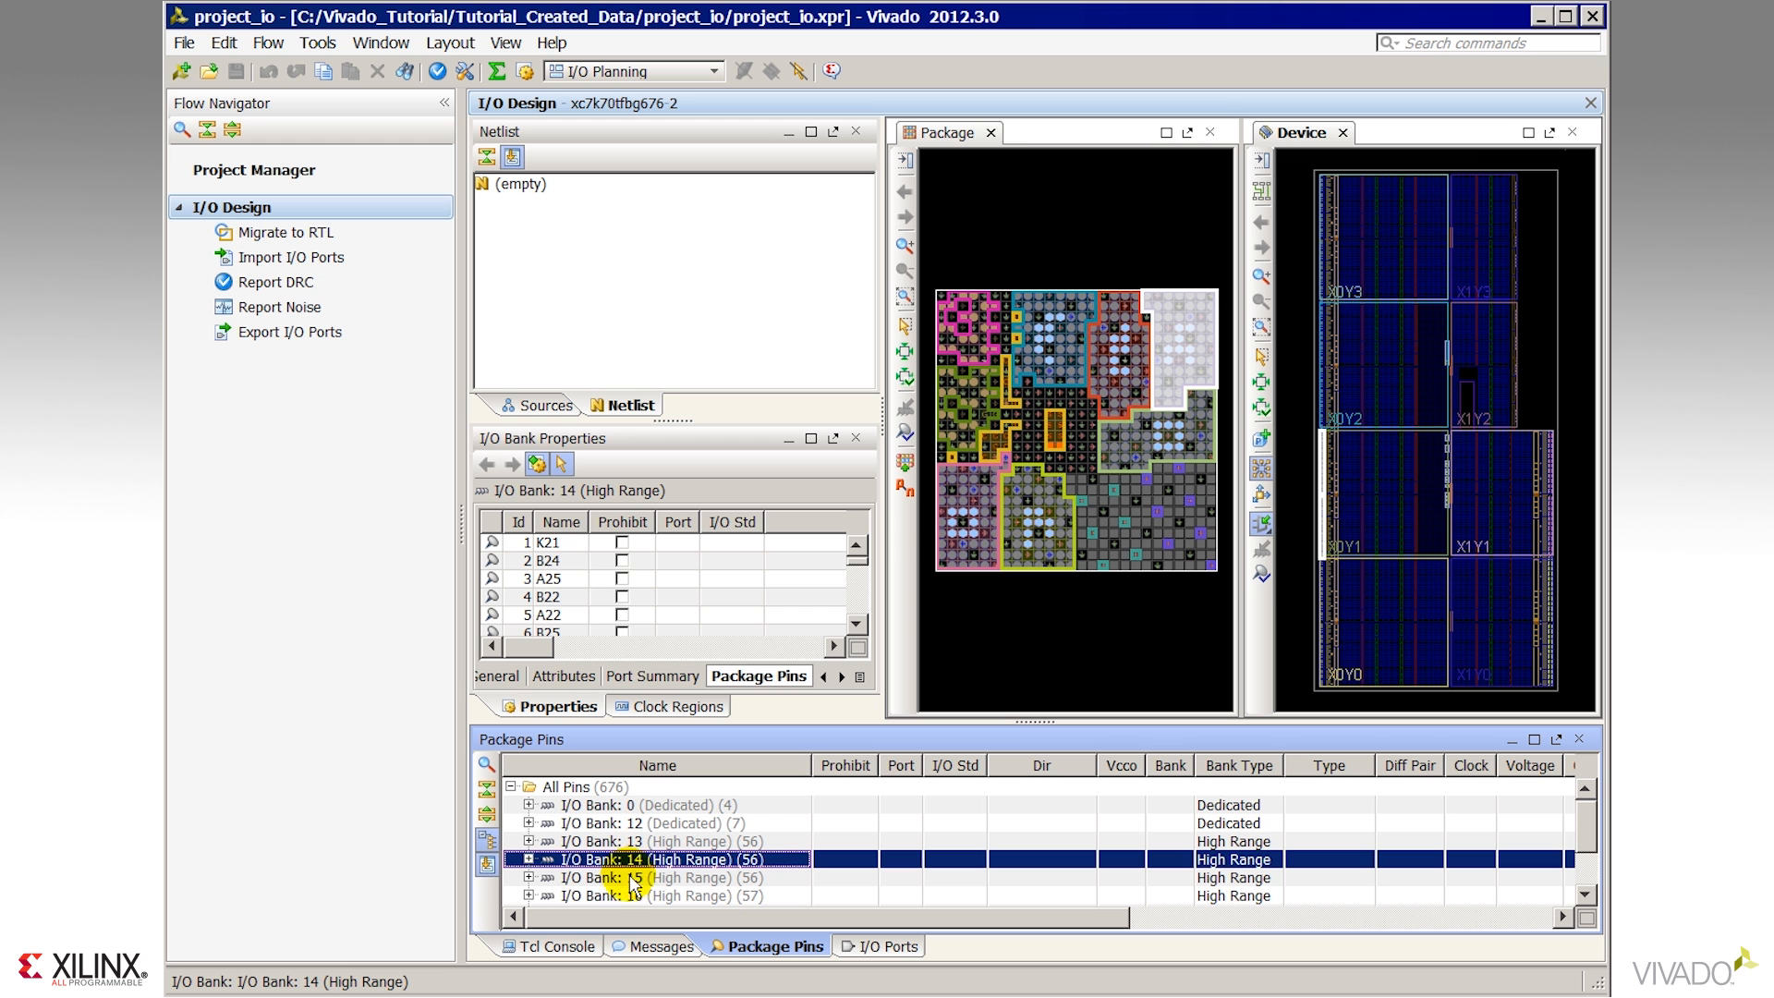
click(632, 879)
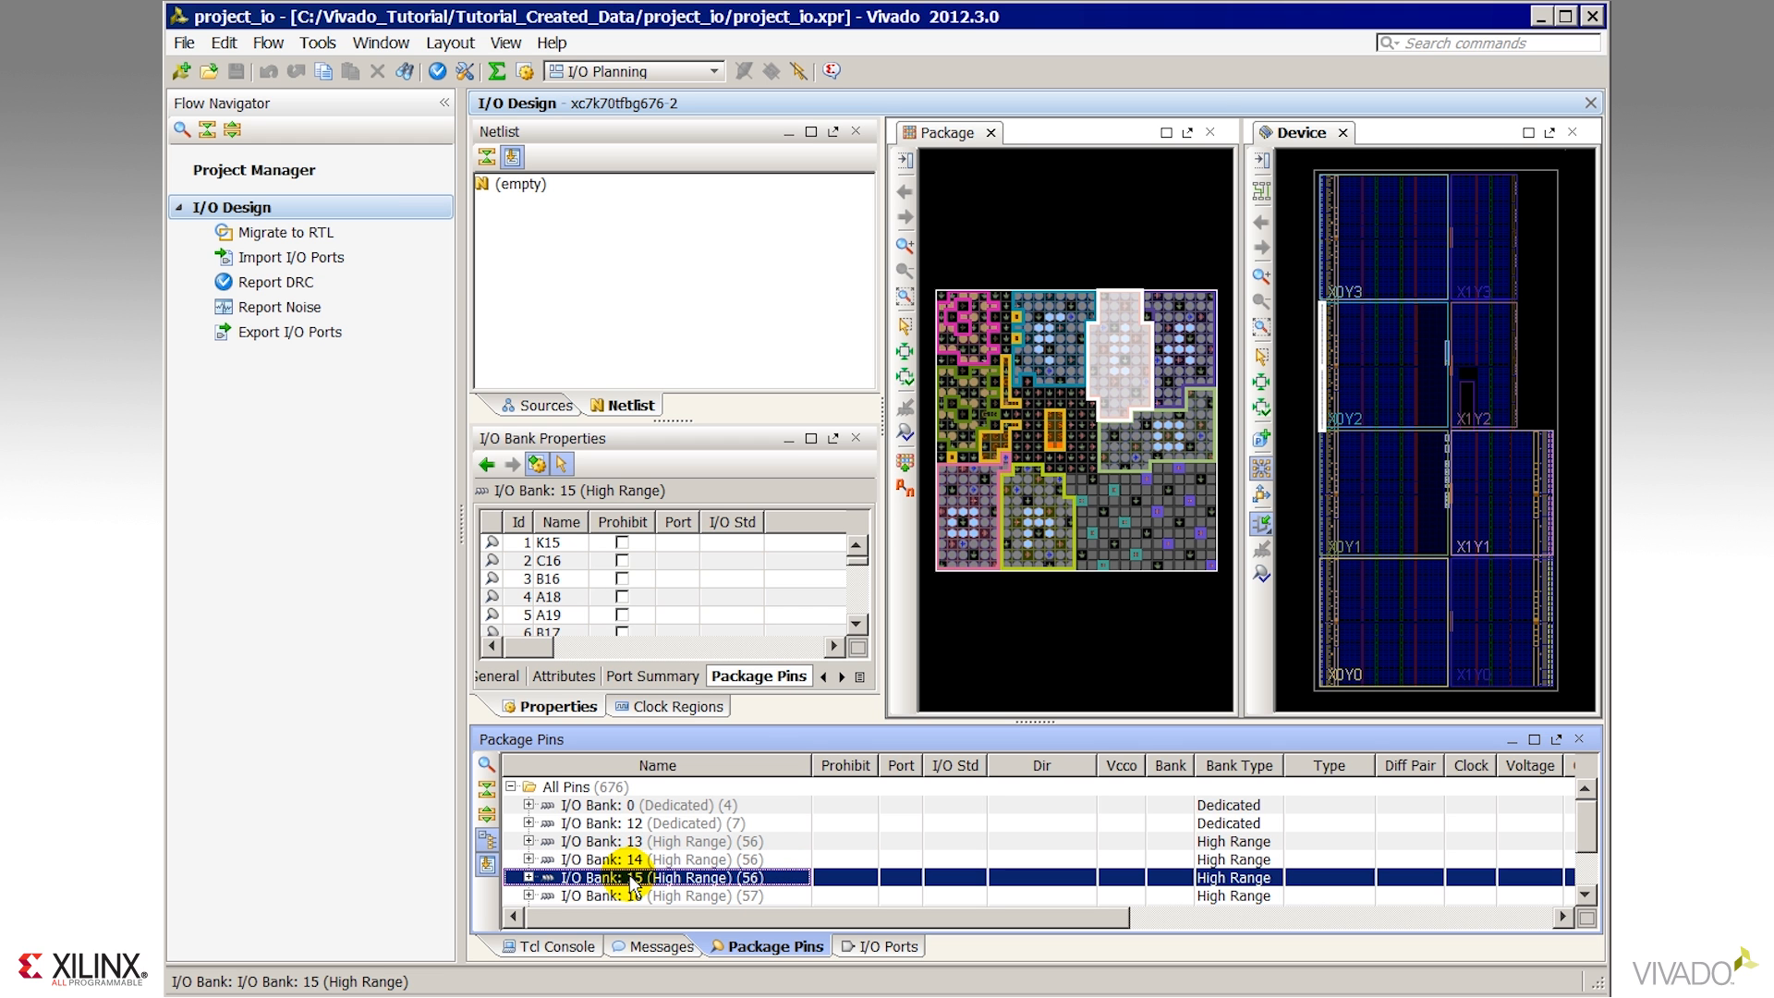
click(1028, 510)
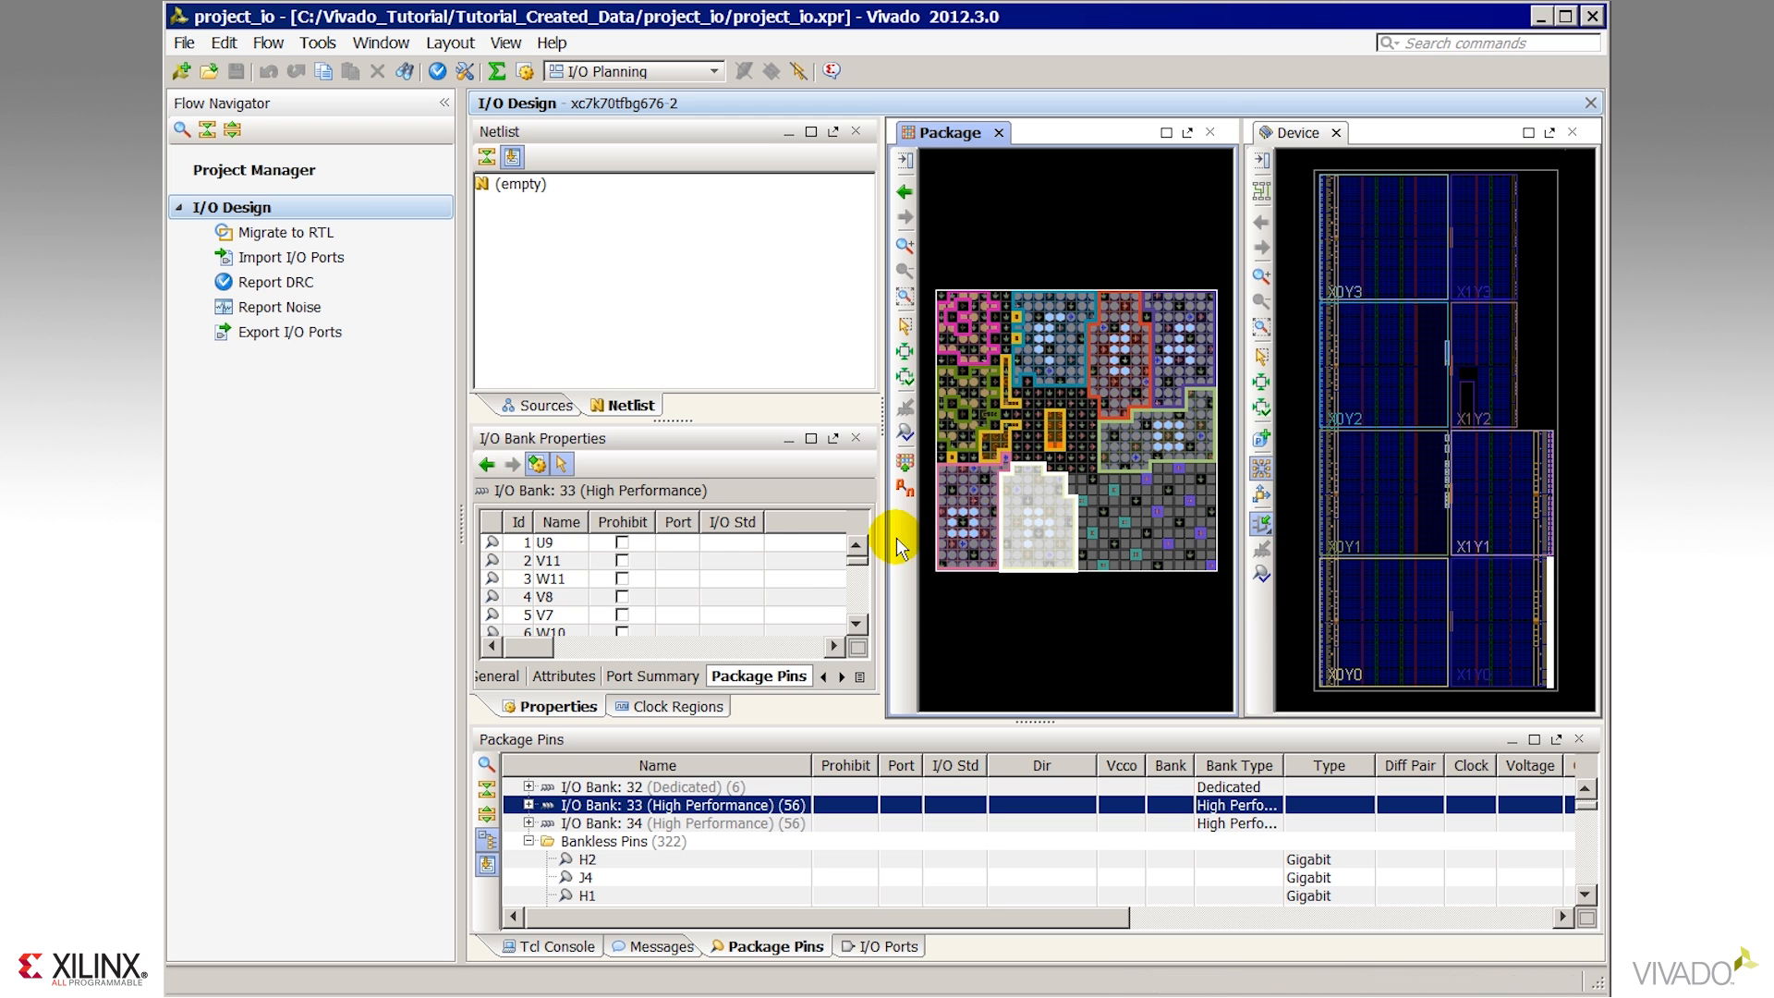
click(497, 675)
mouse_move(860, 550)
mouse_down()
mouse_move(865, 602)
mouse_move(843, 573)
mouse_move(851, 534)
mouse_up()
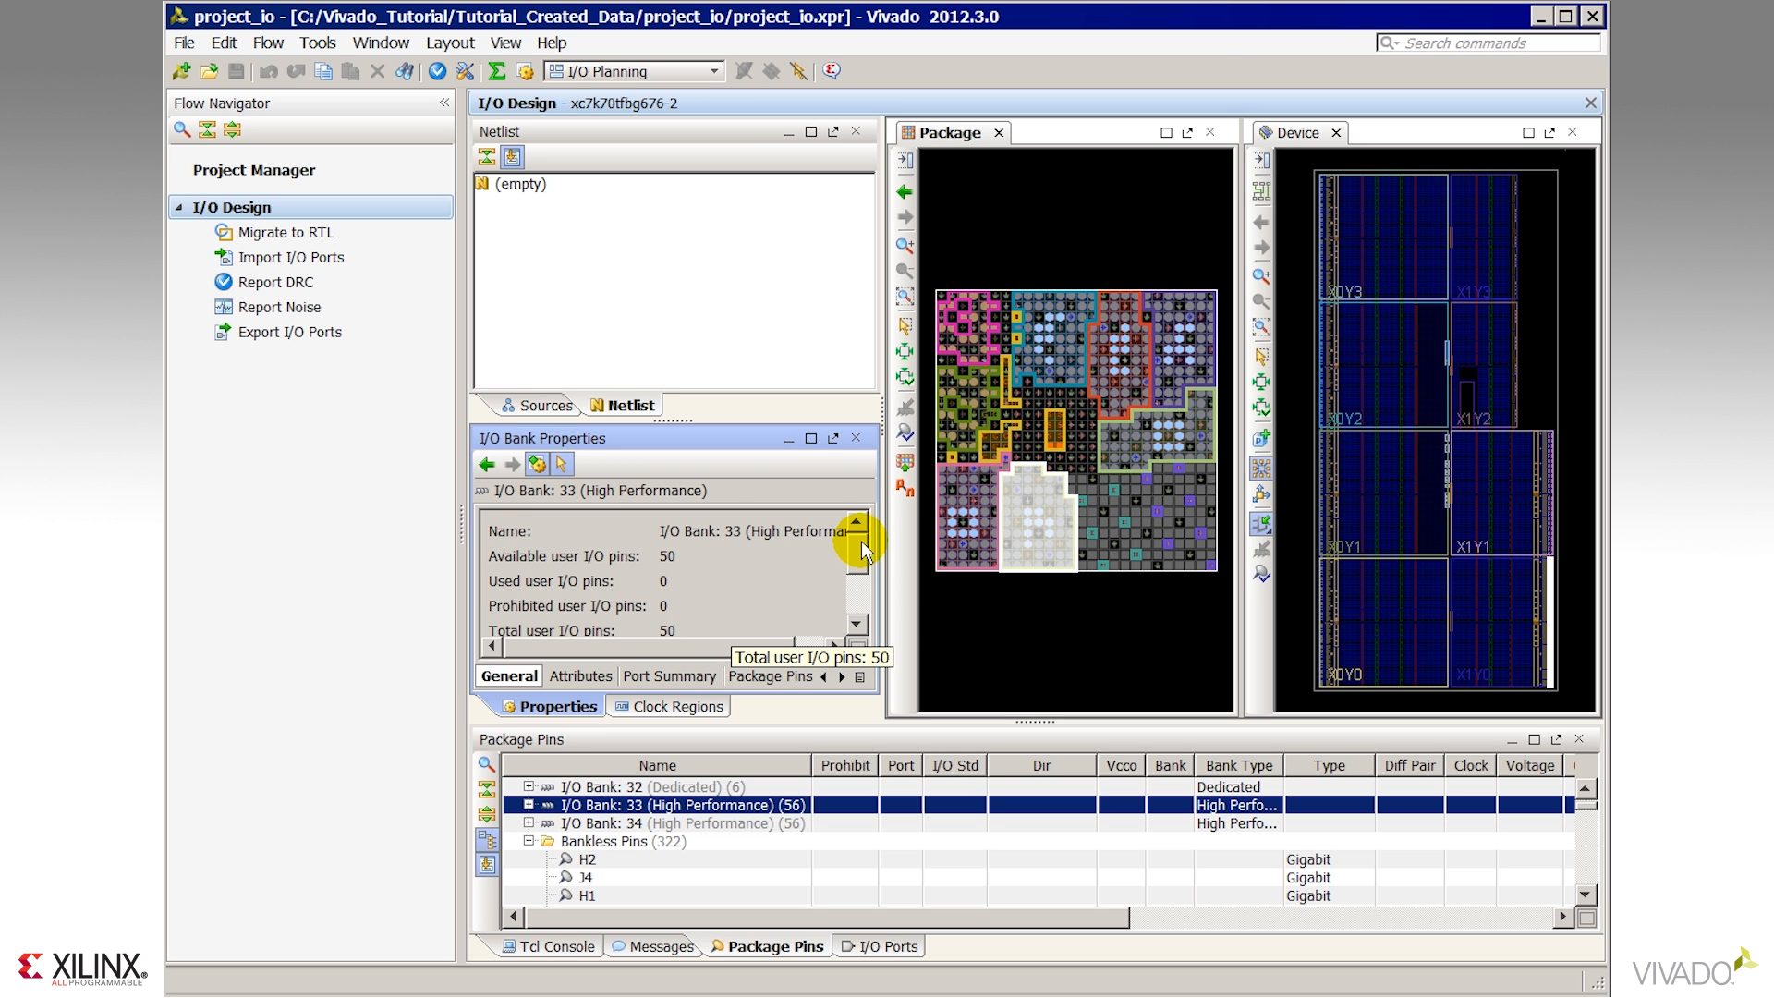
Cross-probe clock regions X0Y2, X0Y1 and X1Y0 to see their associated I/O banks on the package and device.
click(679, 708)
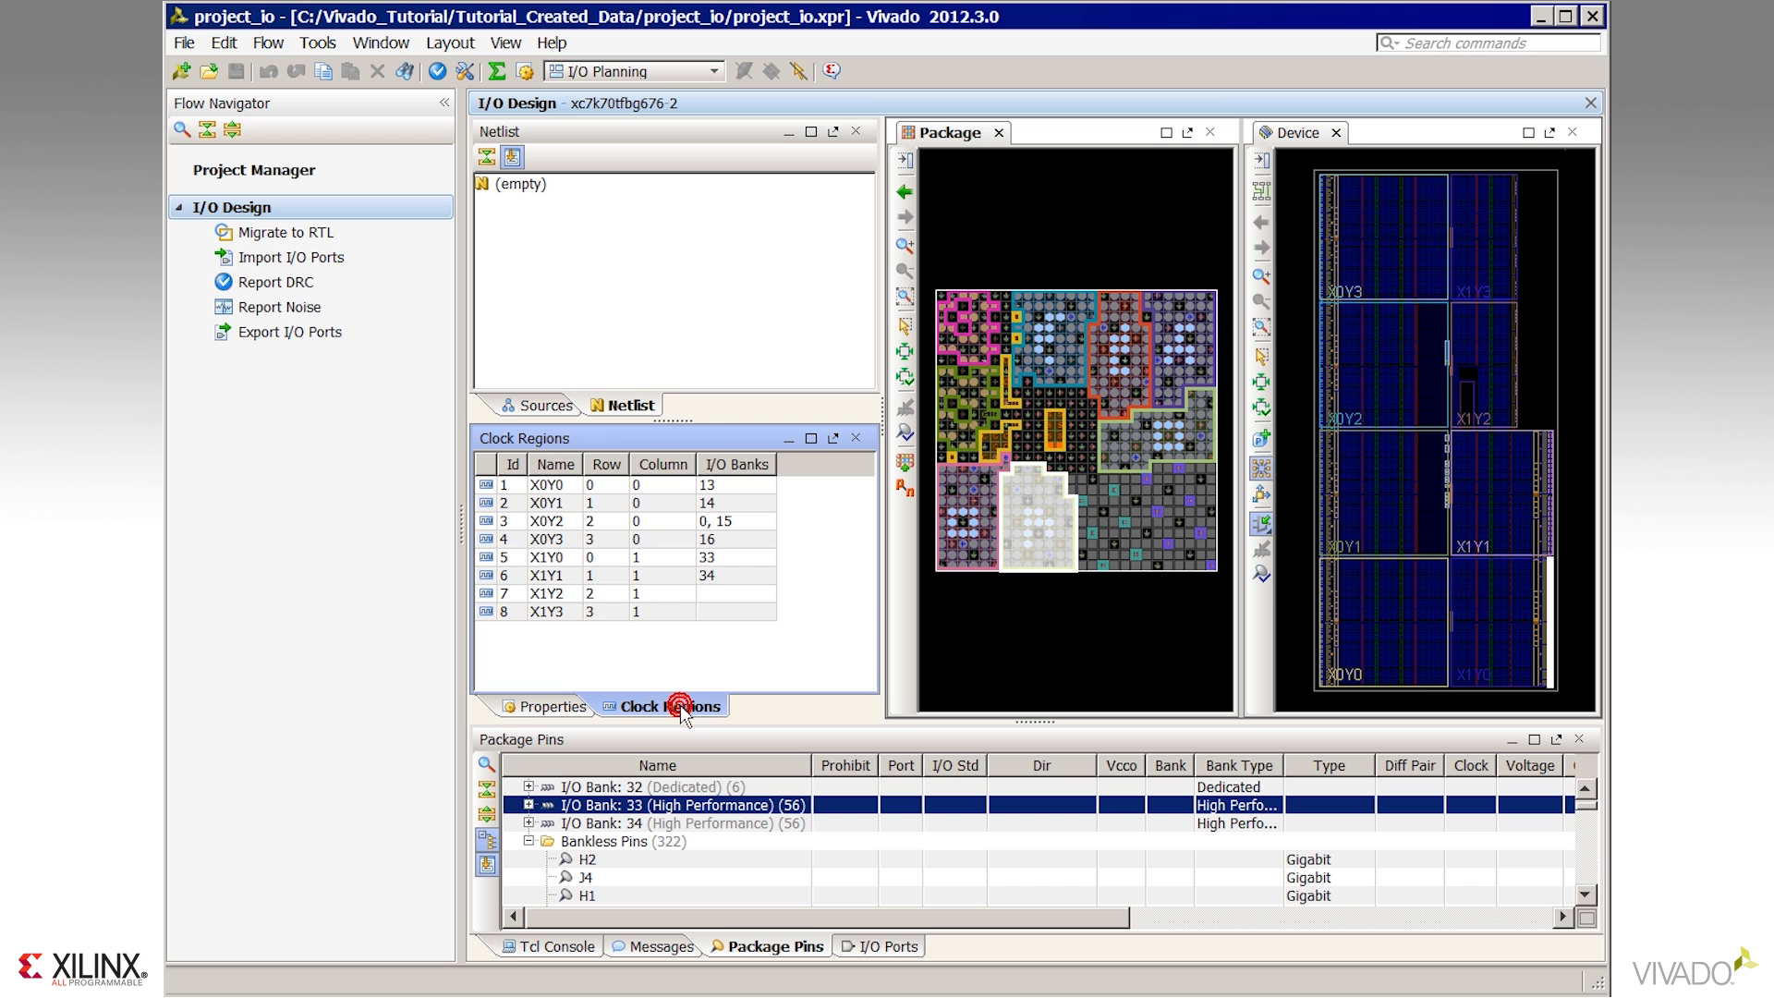
click(756, 521)
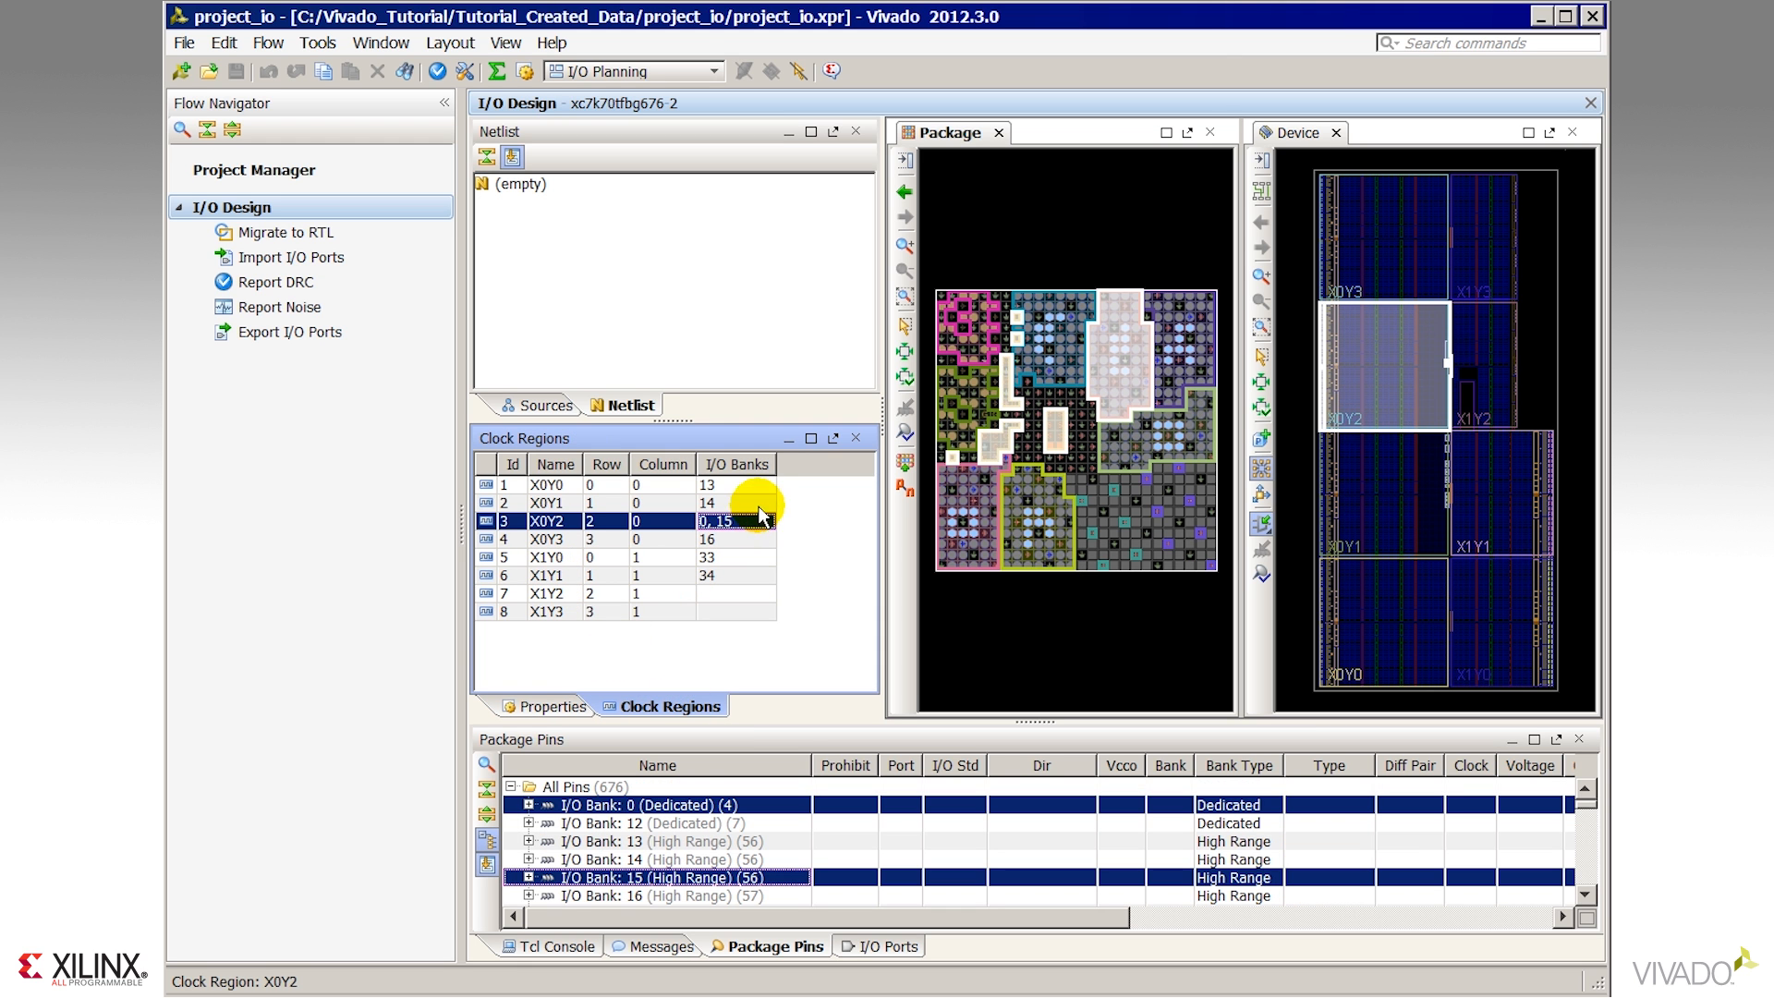
click(754, 504)
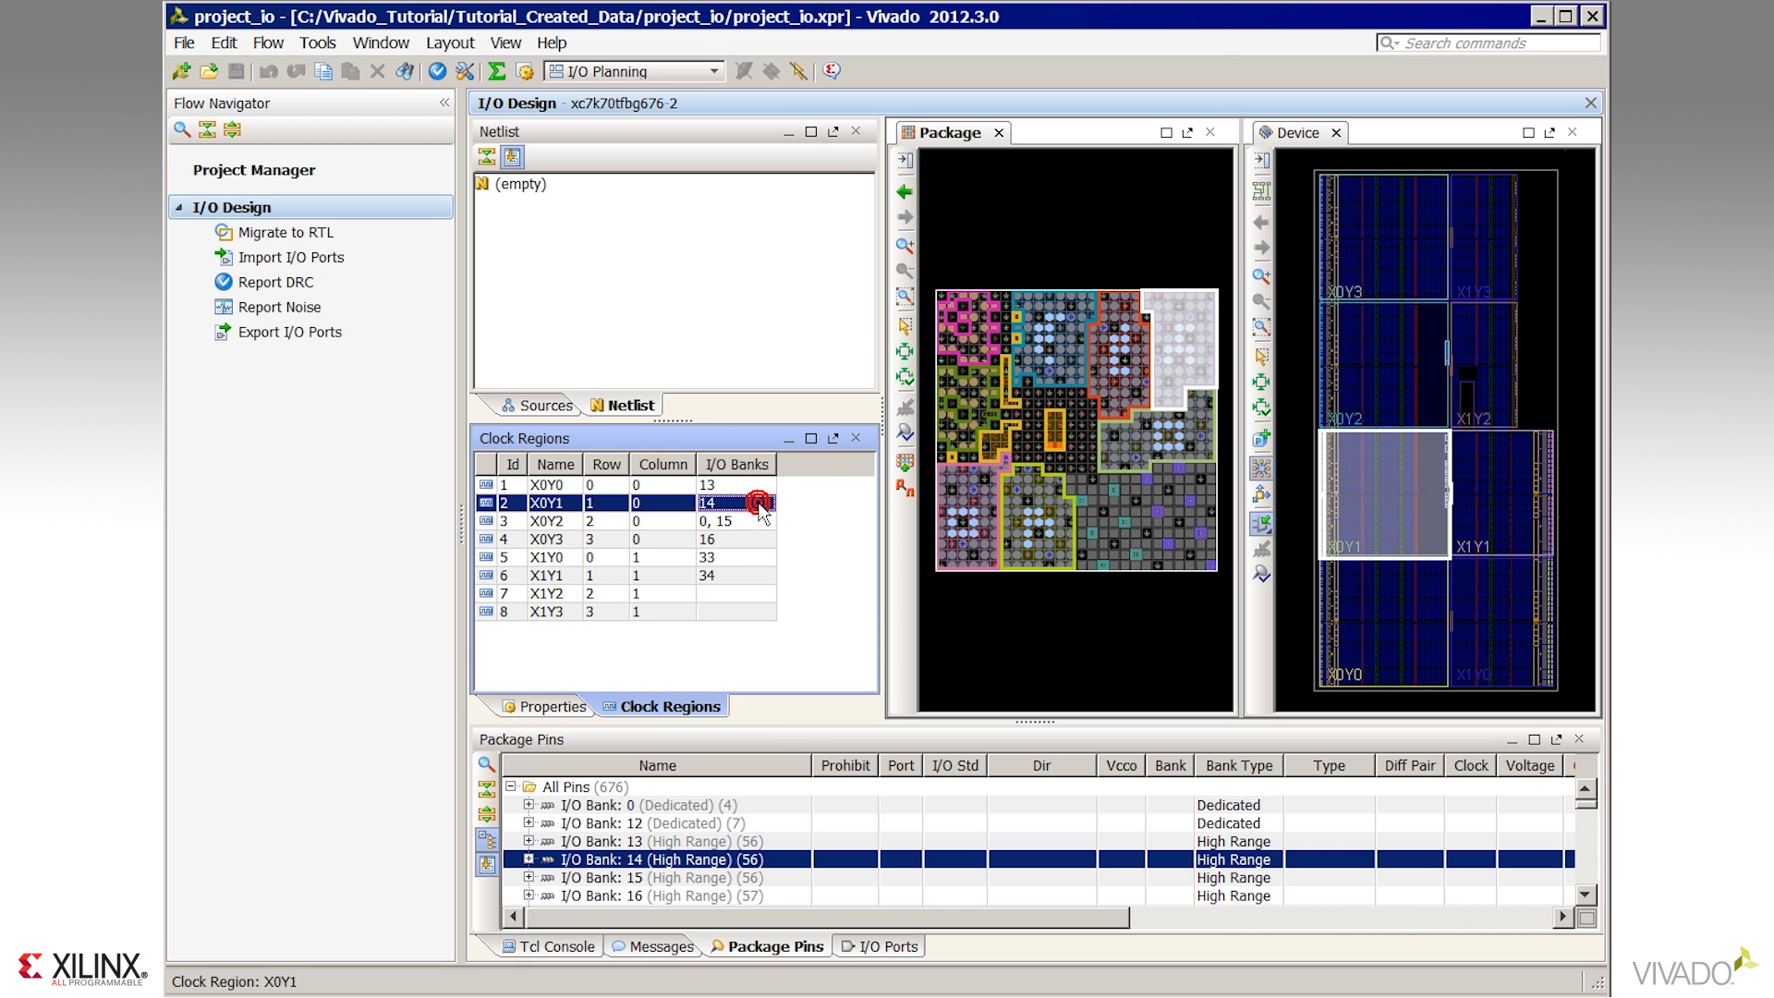
click(754, 557)
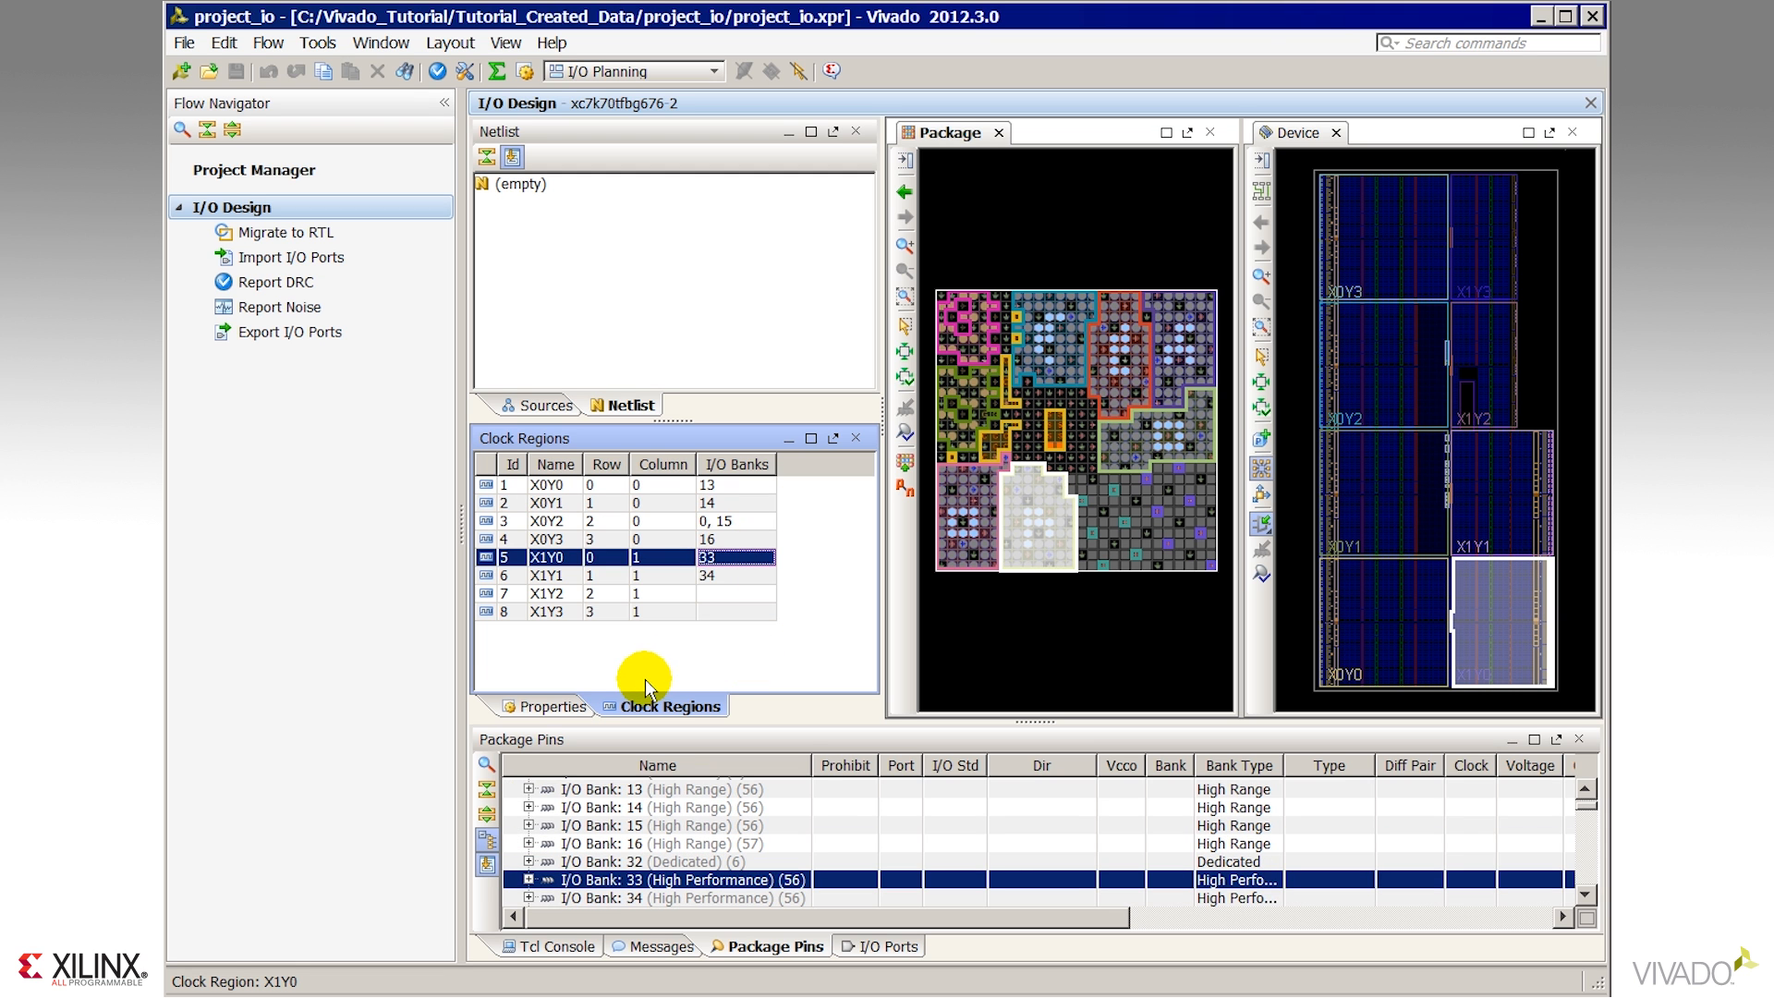
Check the properties of clock region X1Y0 and close the netlist, sources, properties and clock region views to enlarge the Package view.
click(553, 706)
click(855, 131)
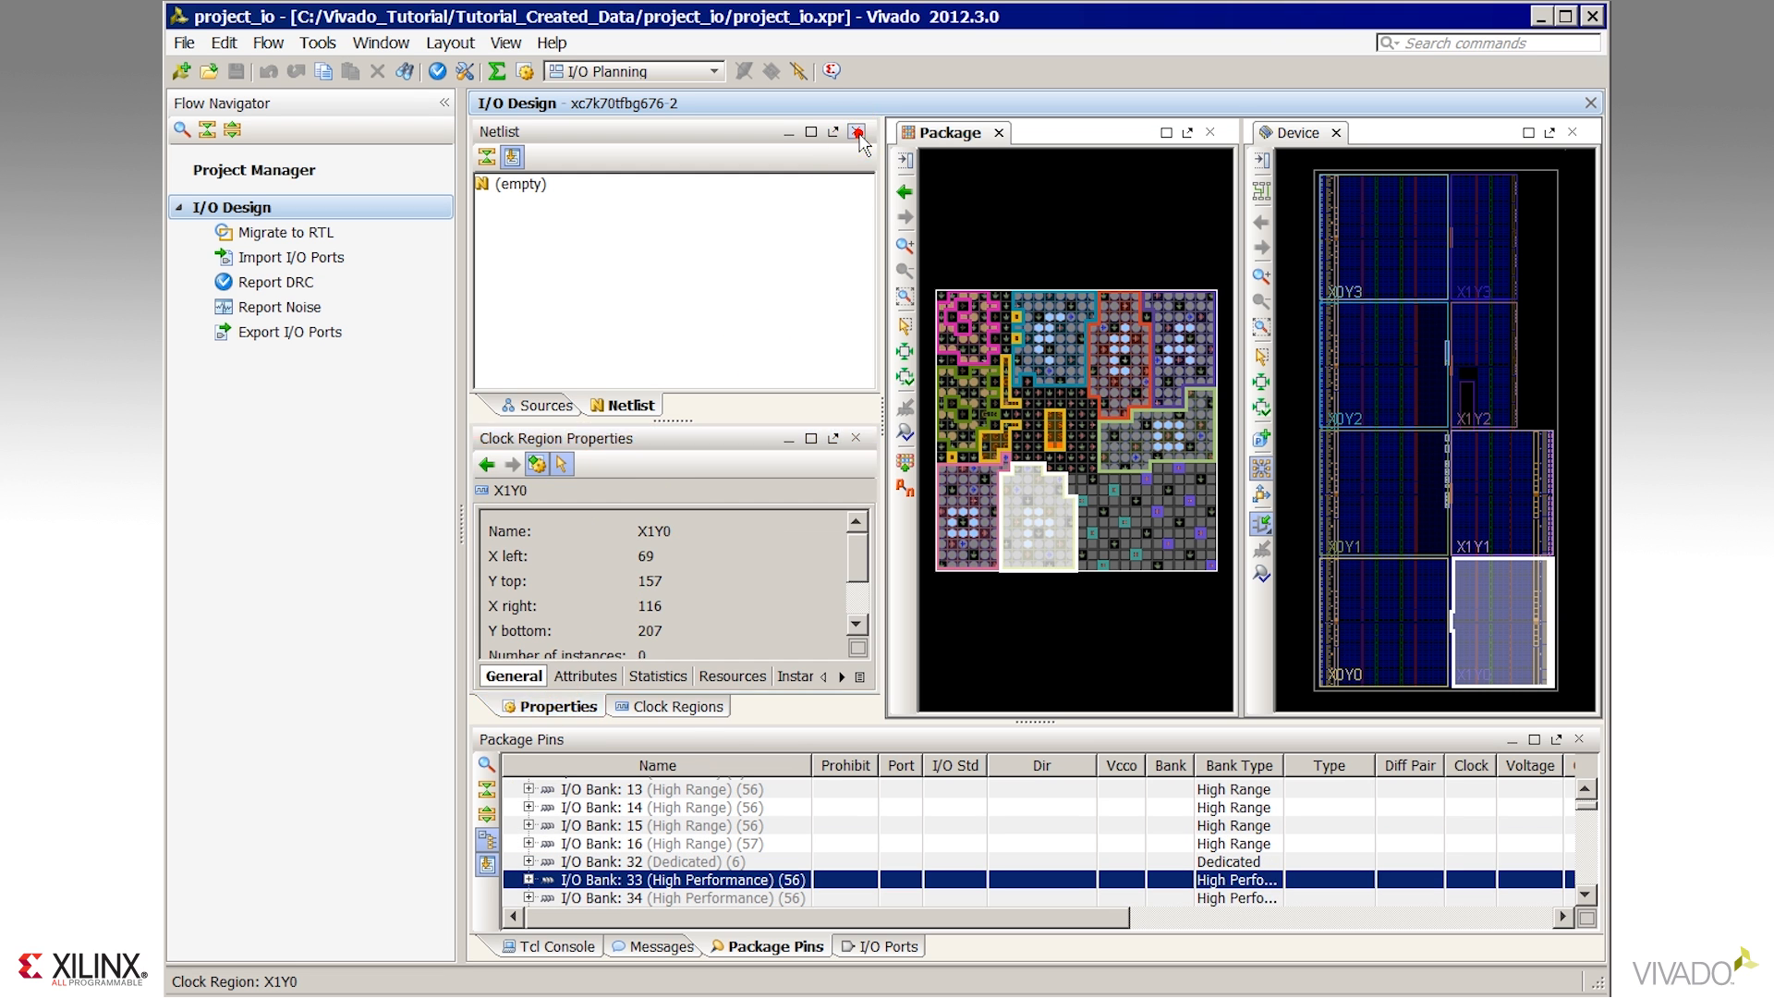
click(855, 131)
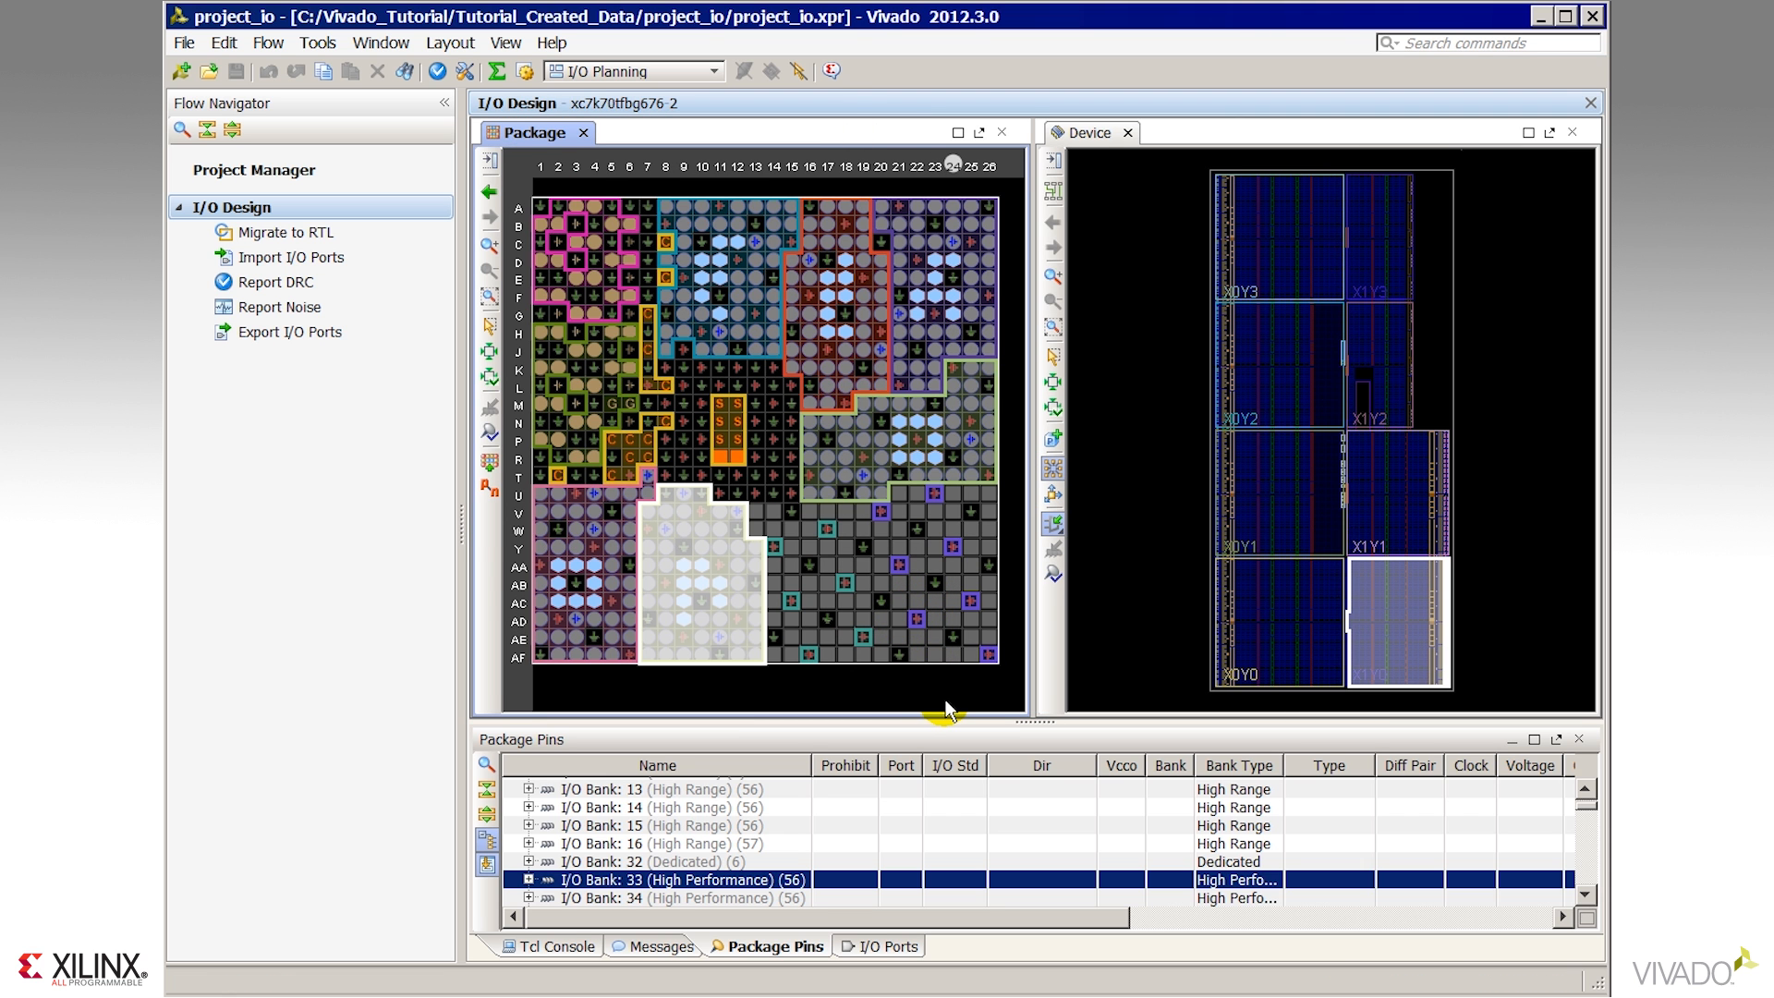
Area-select the package pins in rows A–D of columns 8–26, and those in rows A–R of columns 24–26.
click(488, 323)
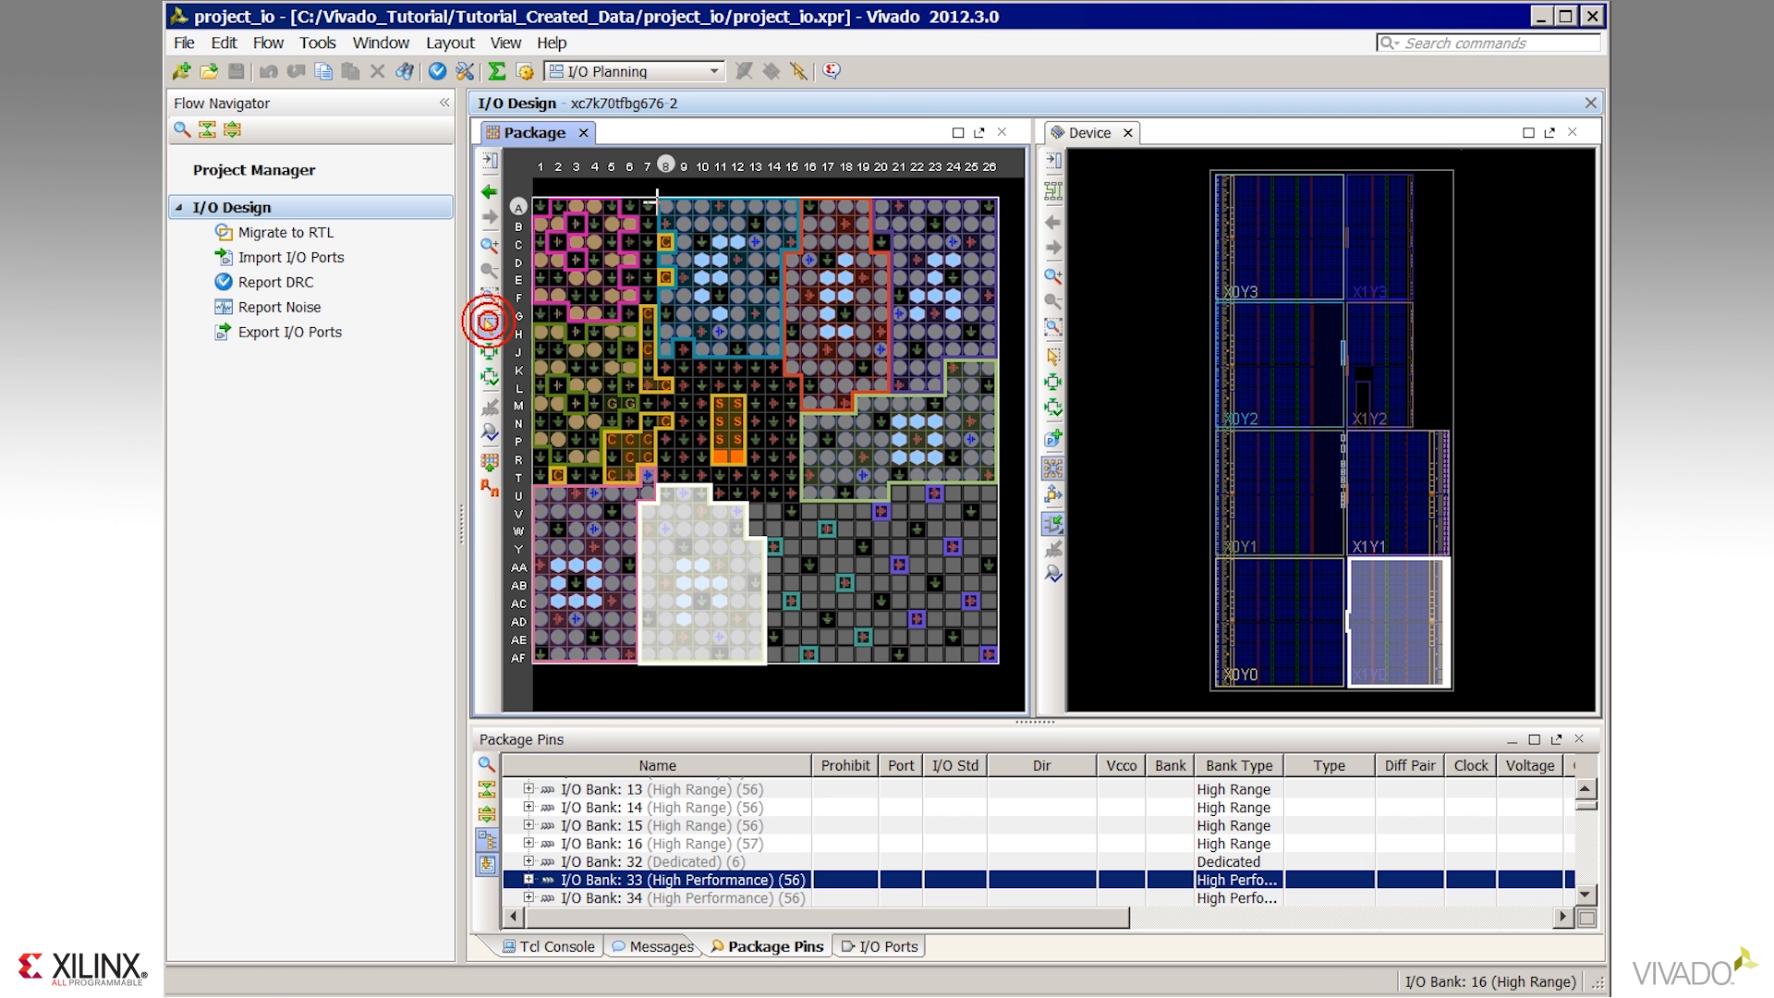
drag(657, 199, 1003, 264)
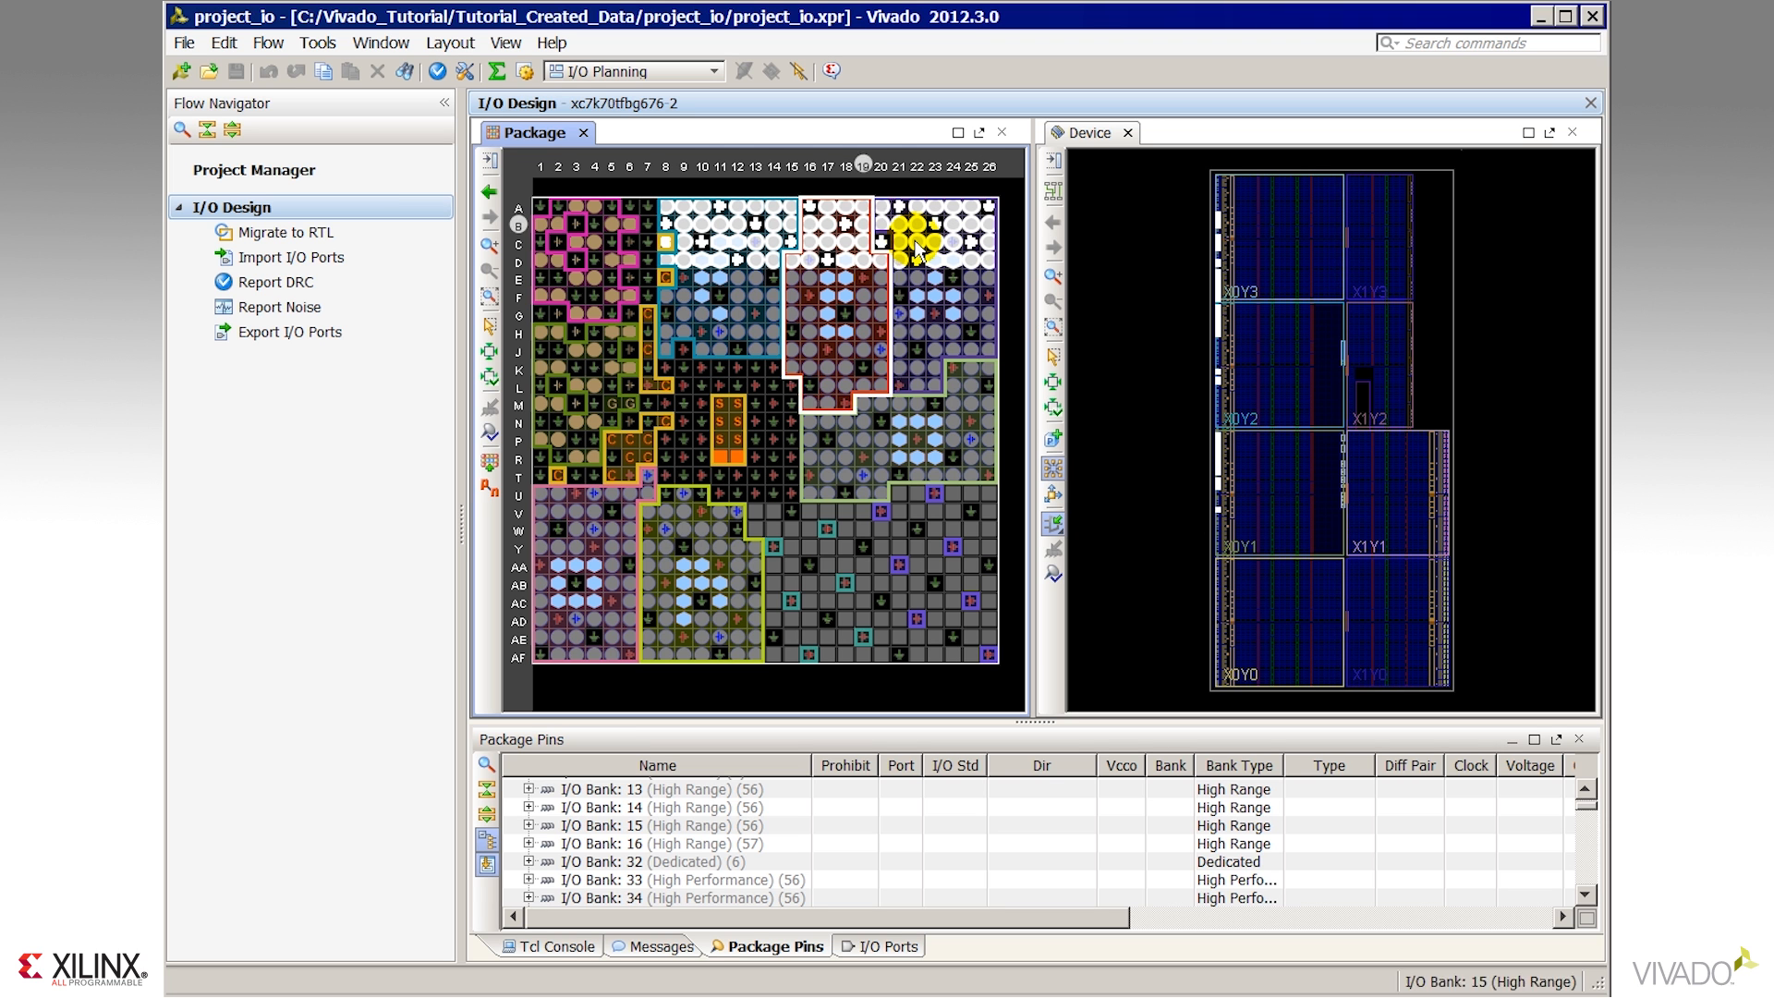
click(489, 325)
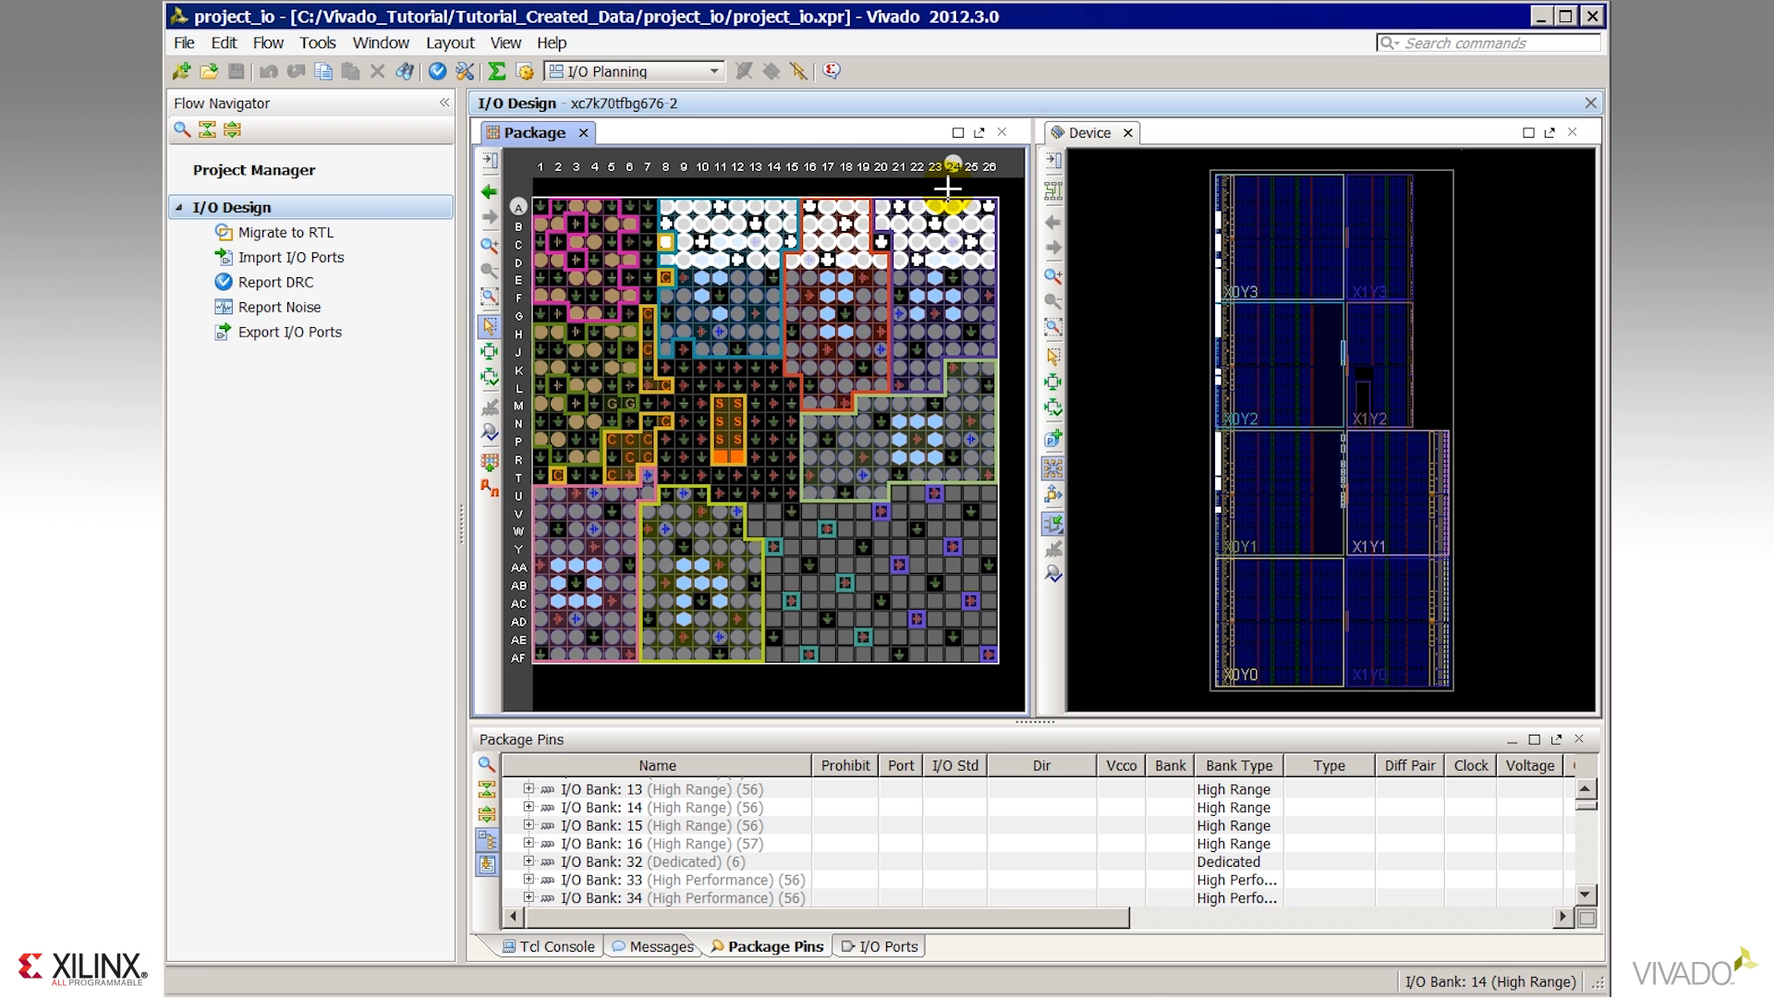
drag(1001, 465, 1001, 458)
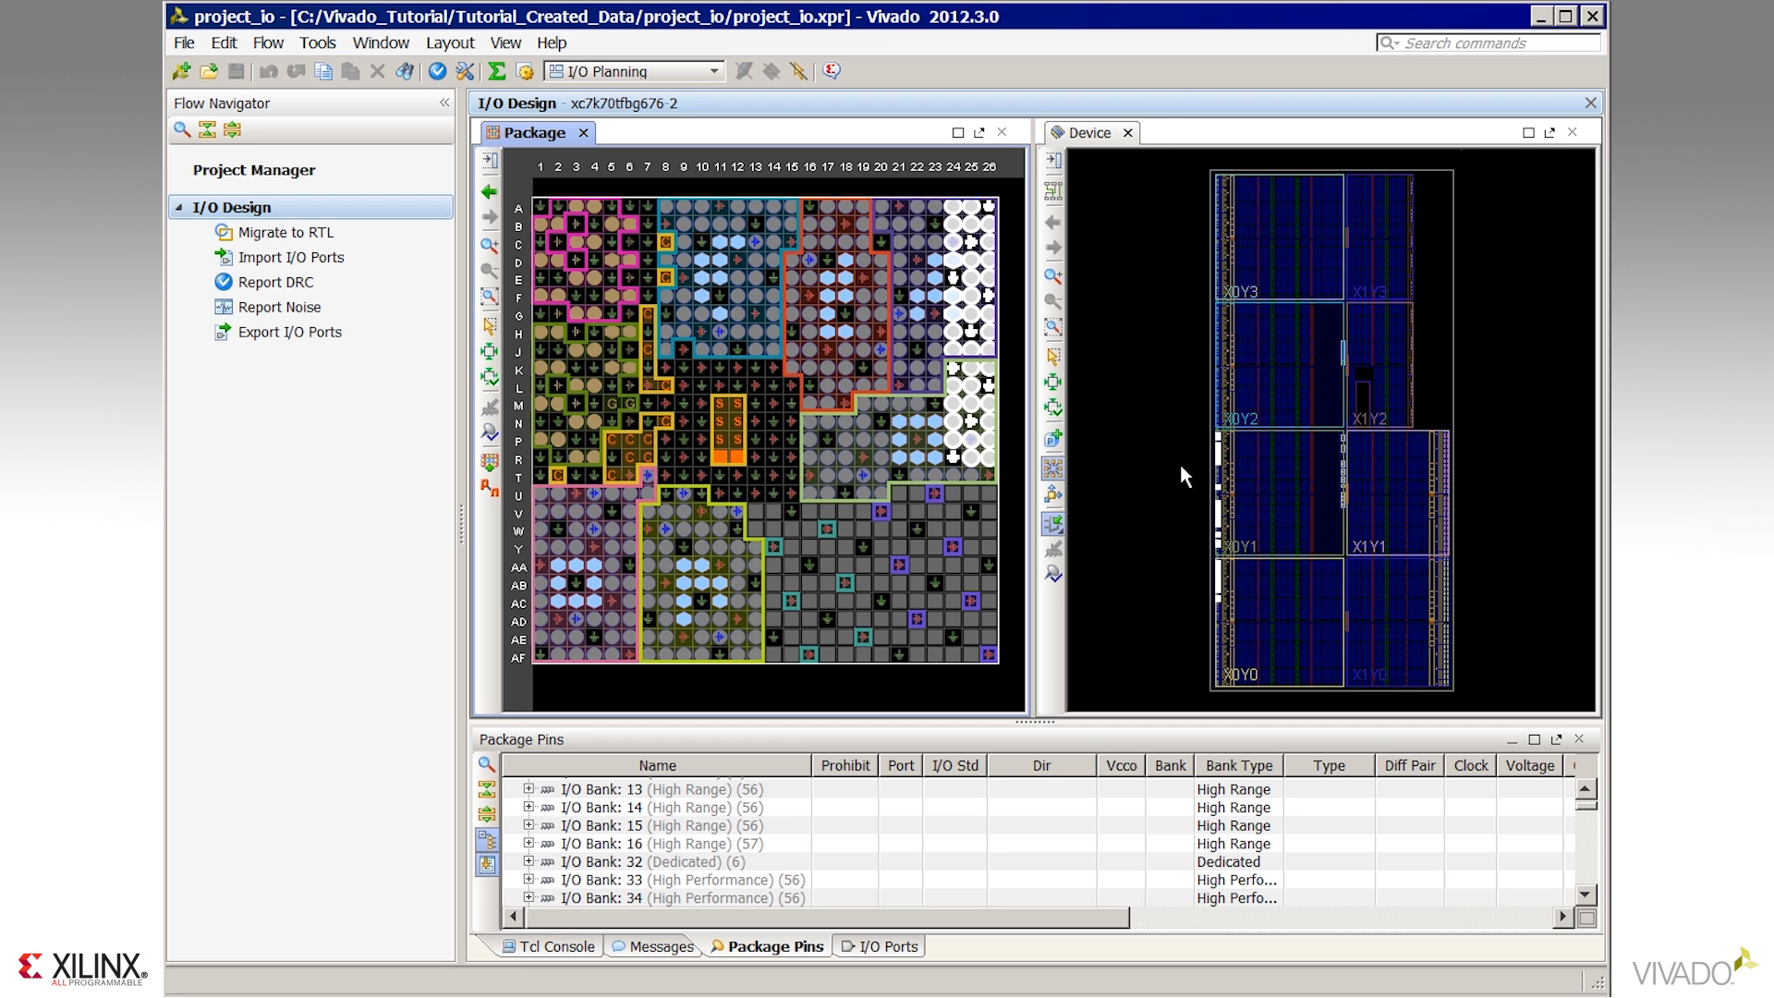
Identify the PCIE_X0Y0 site on the device and select clock region X0Y2 to see its related I/O banks on the package.
click(1361, 398)
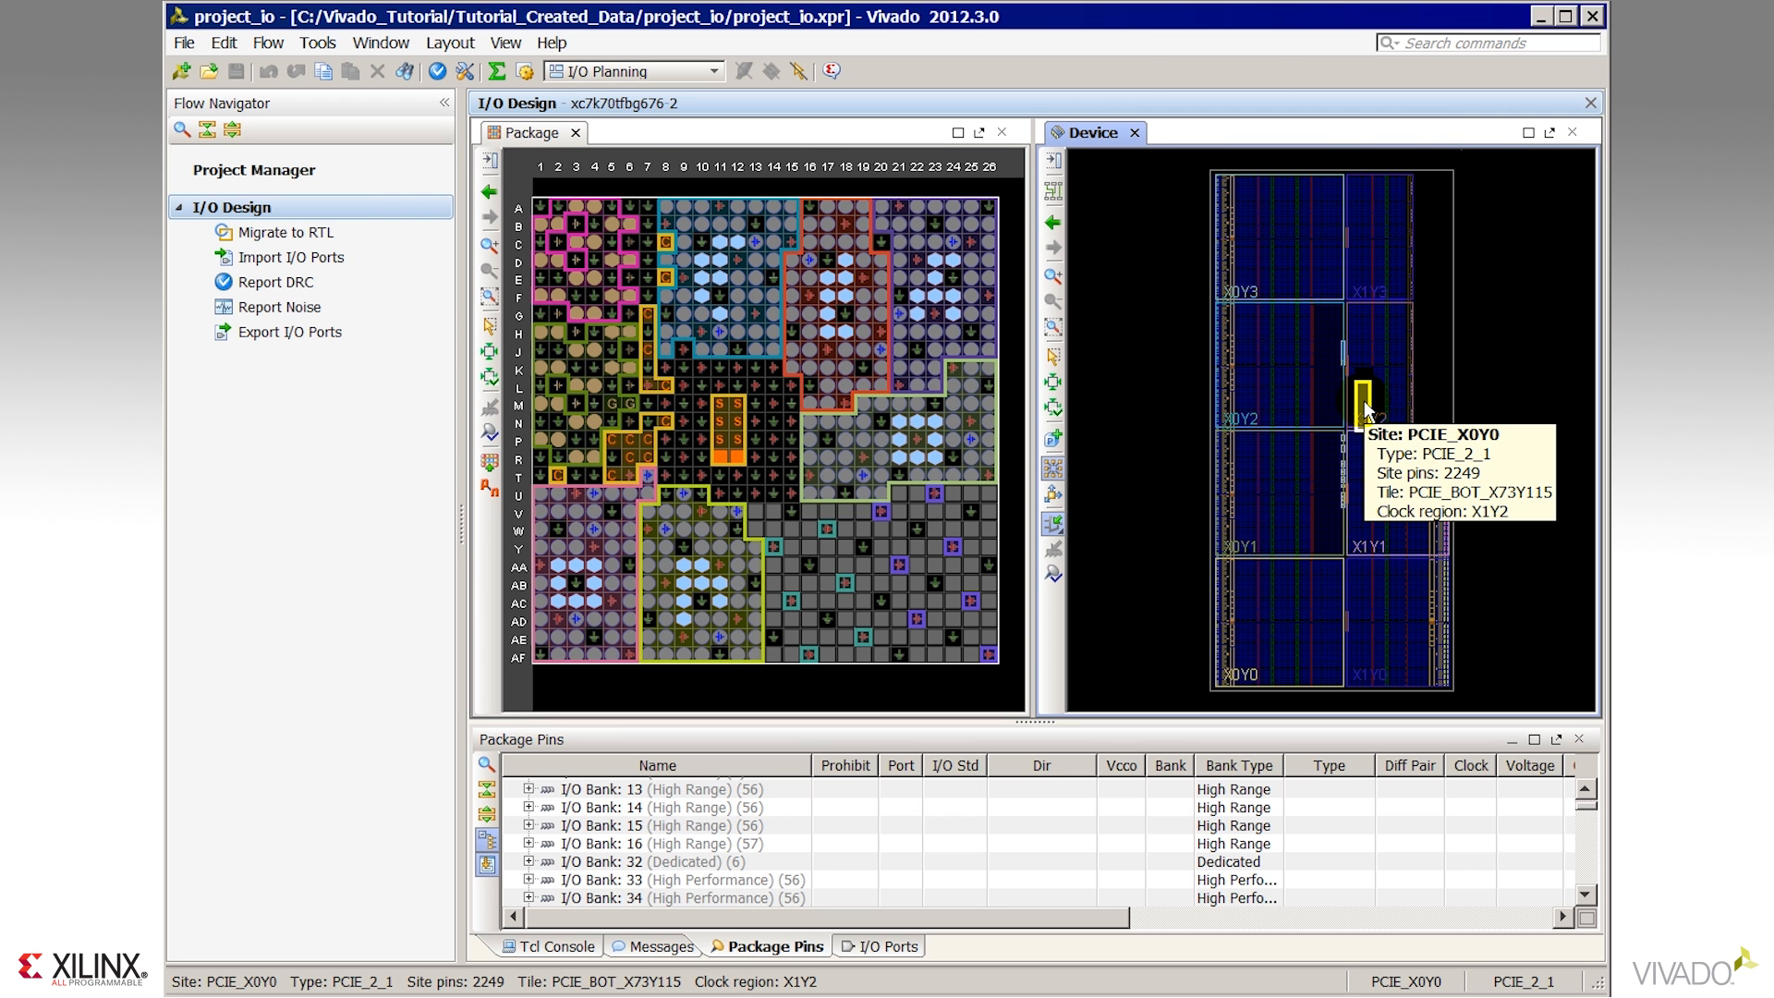
click(1261, 345)
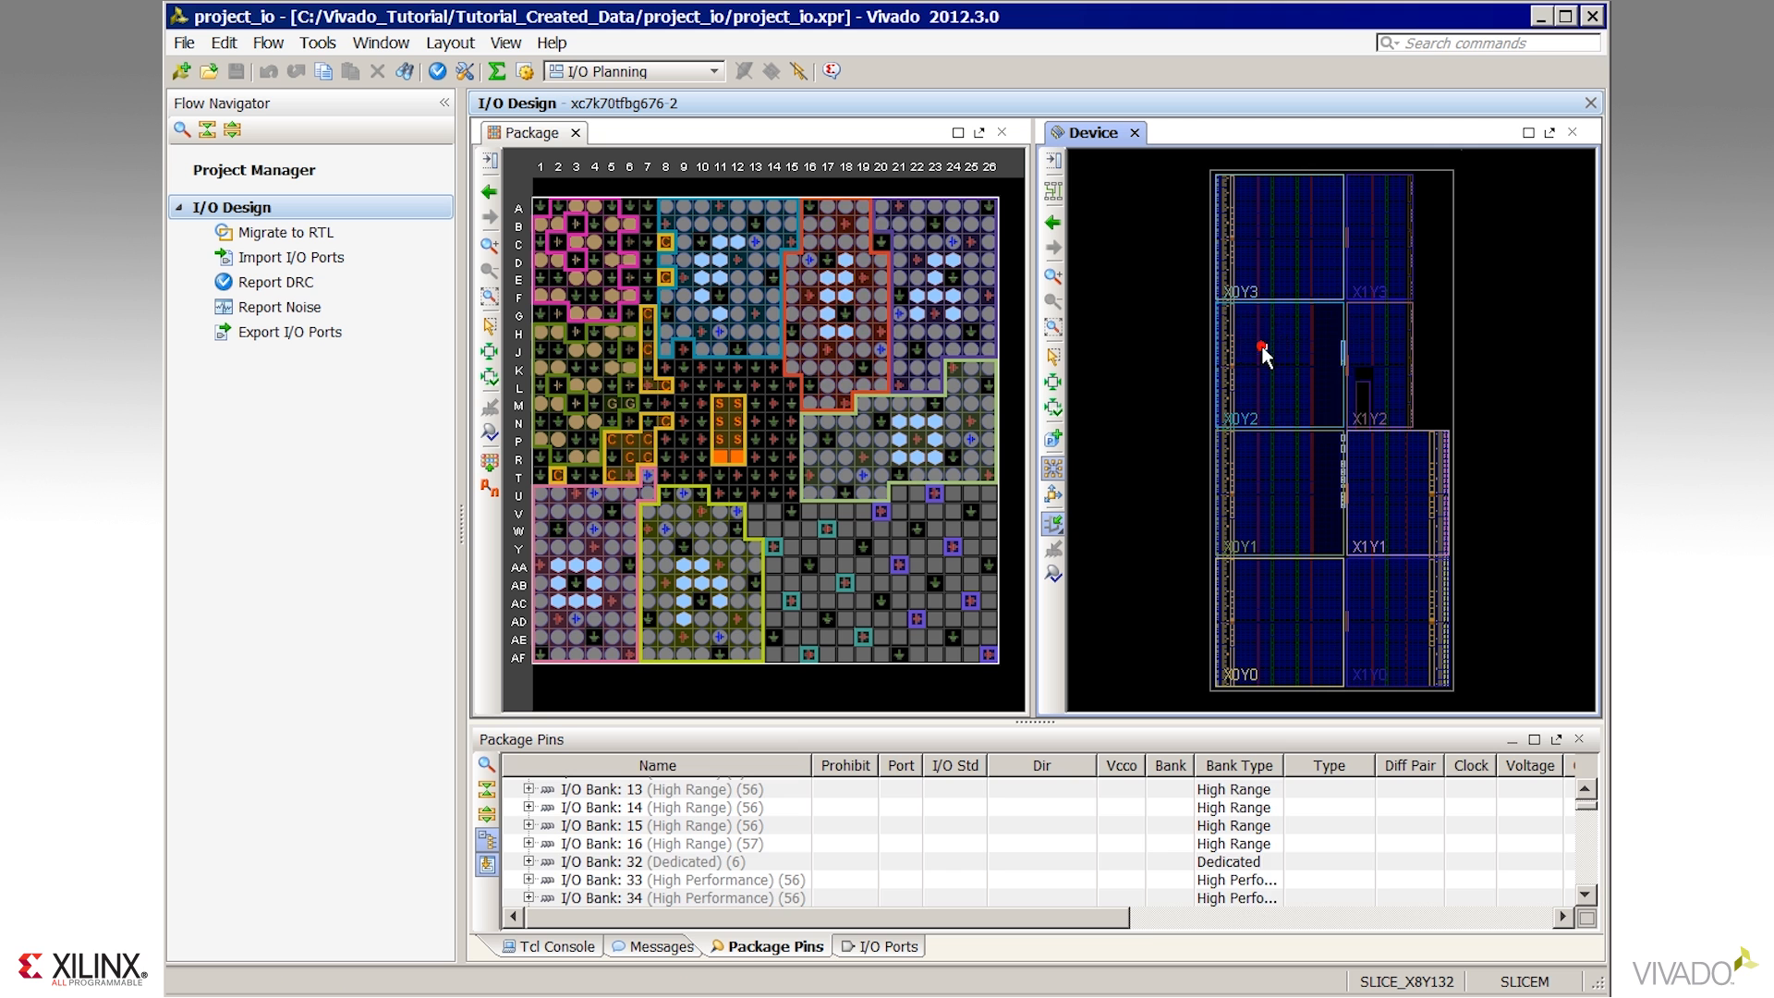
click(1261, 345)
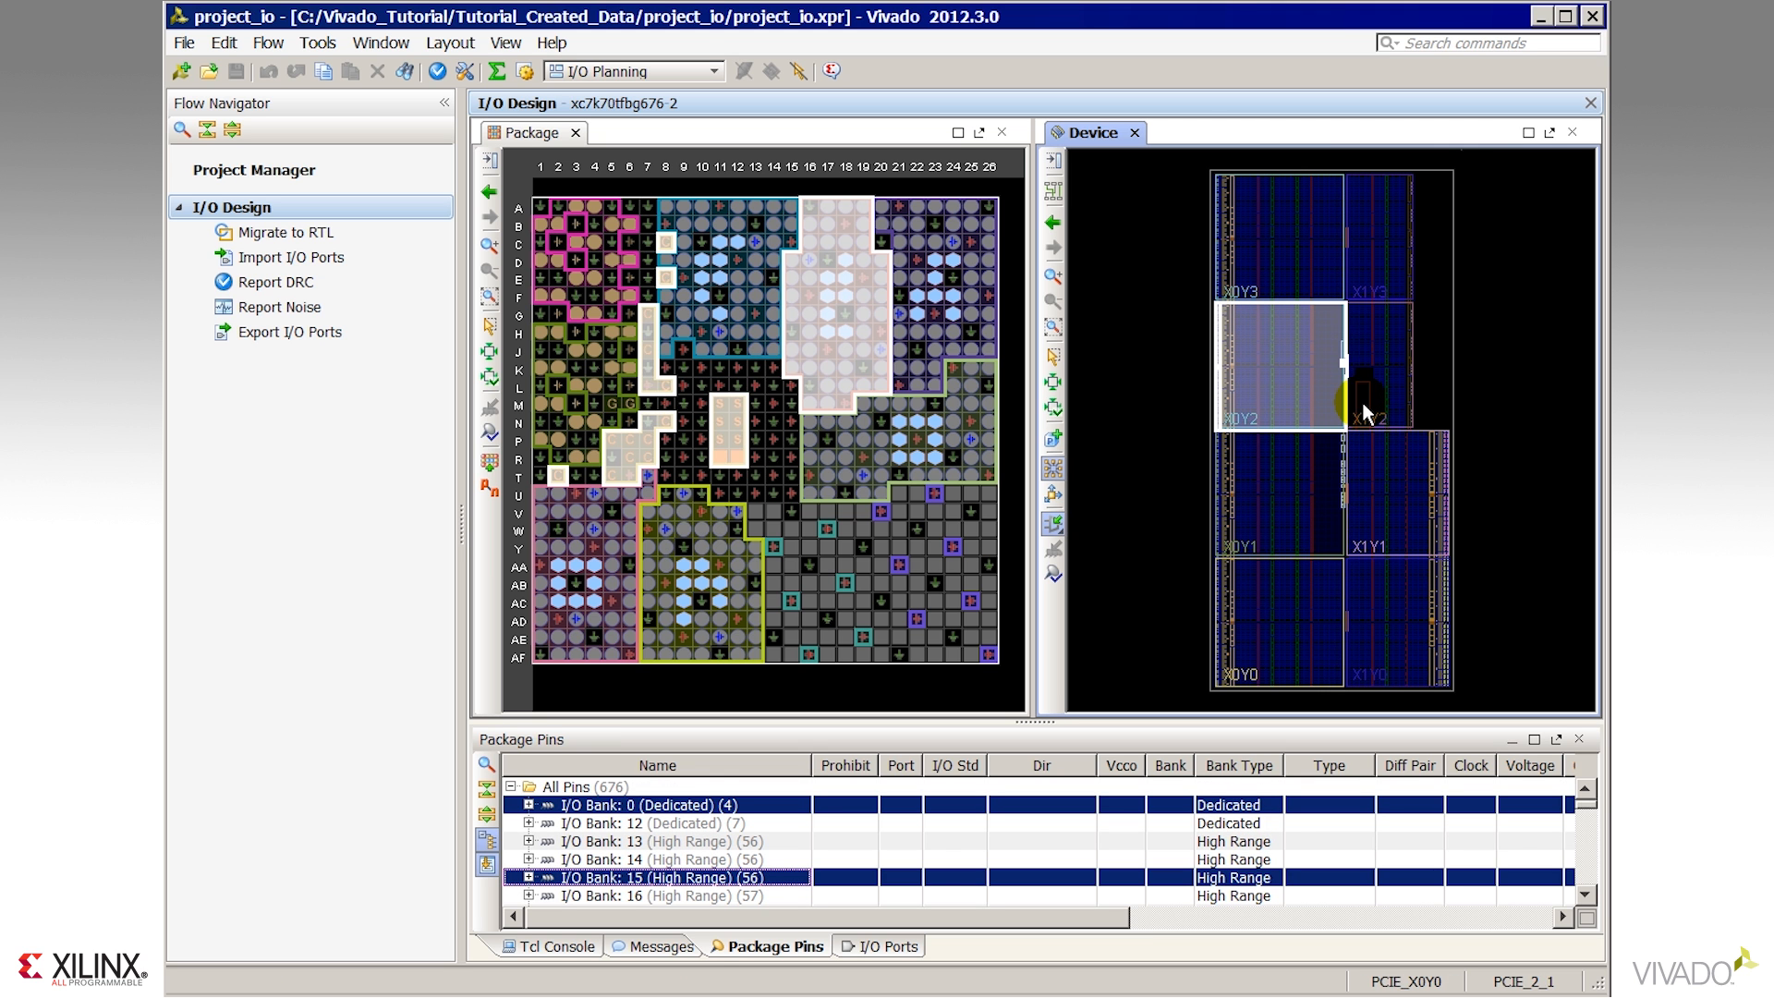
click(1241, 402)
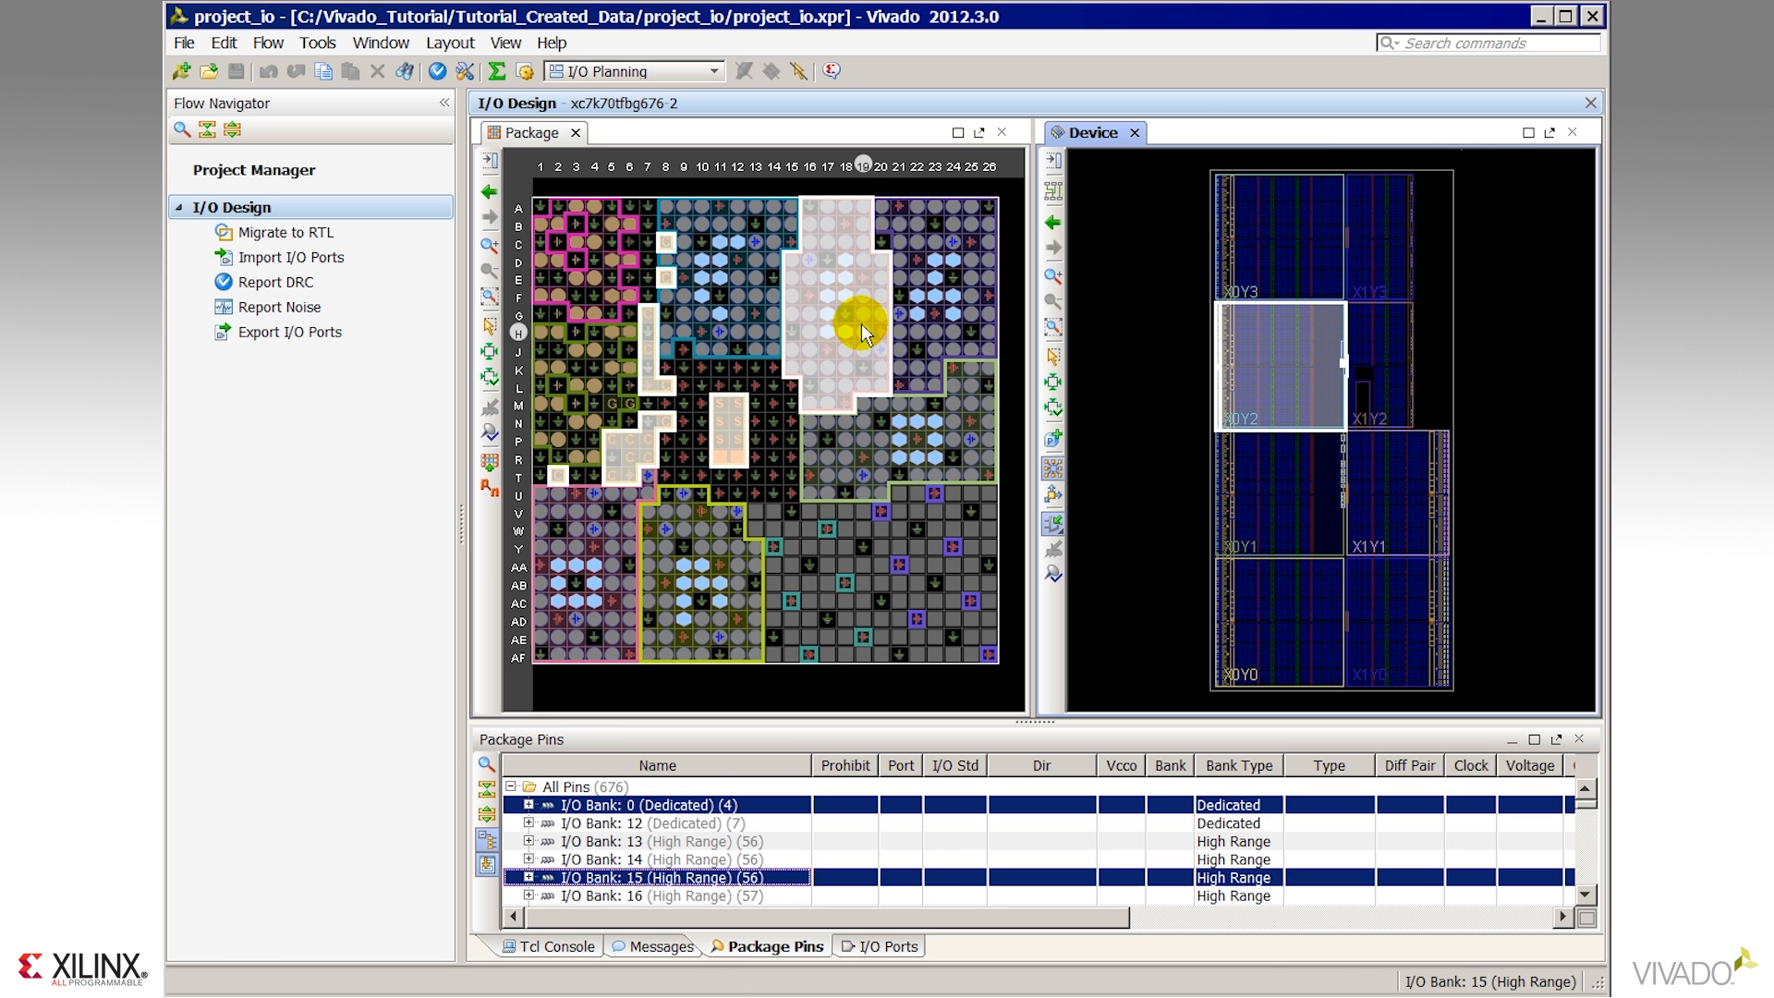
Cross-probe clock region X1Y1 to its I/O bank and package pin K1 to its gigabit site on the device.
click(1391, 455)
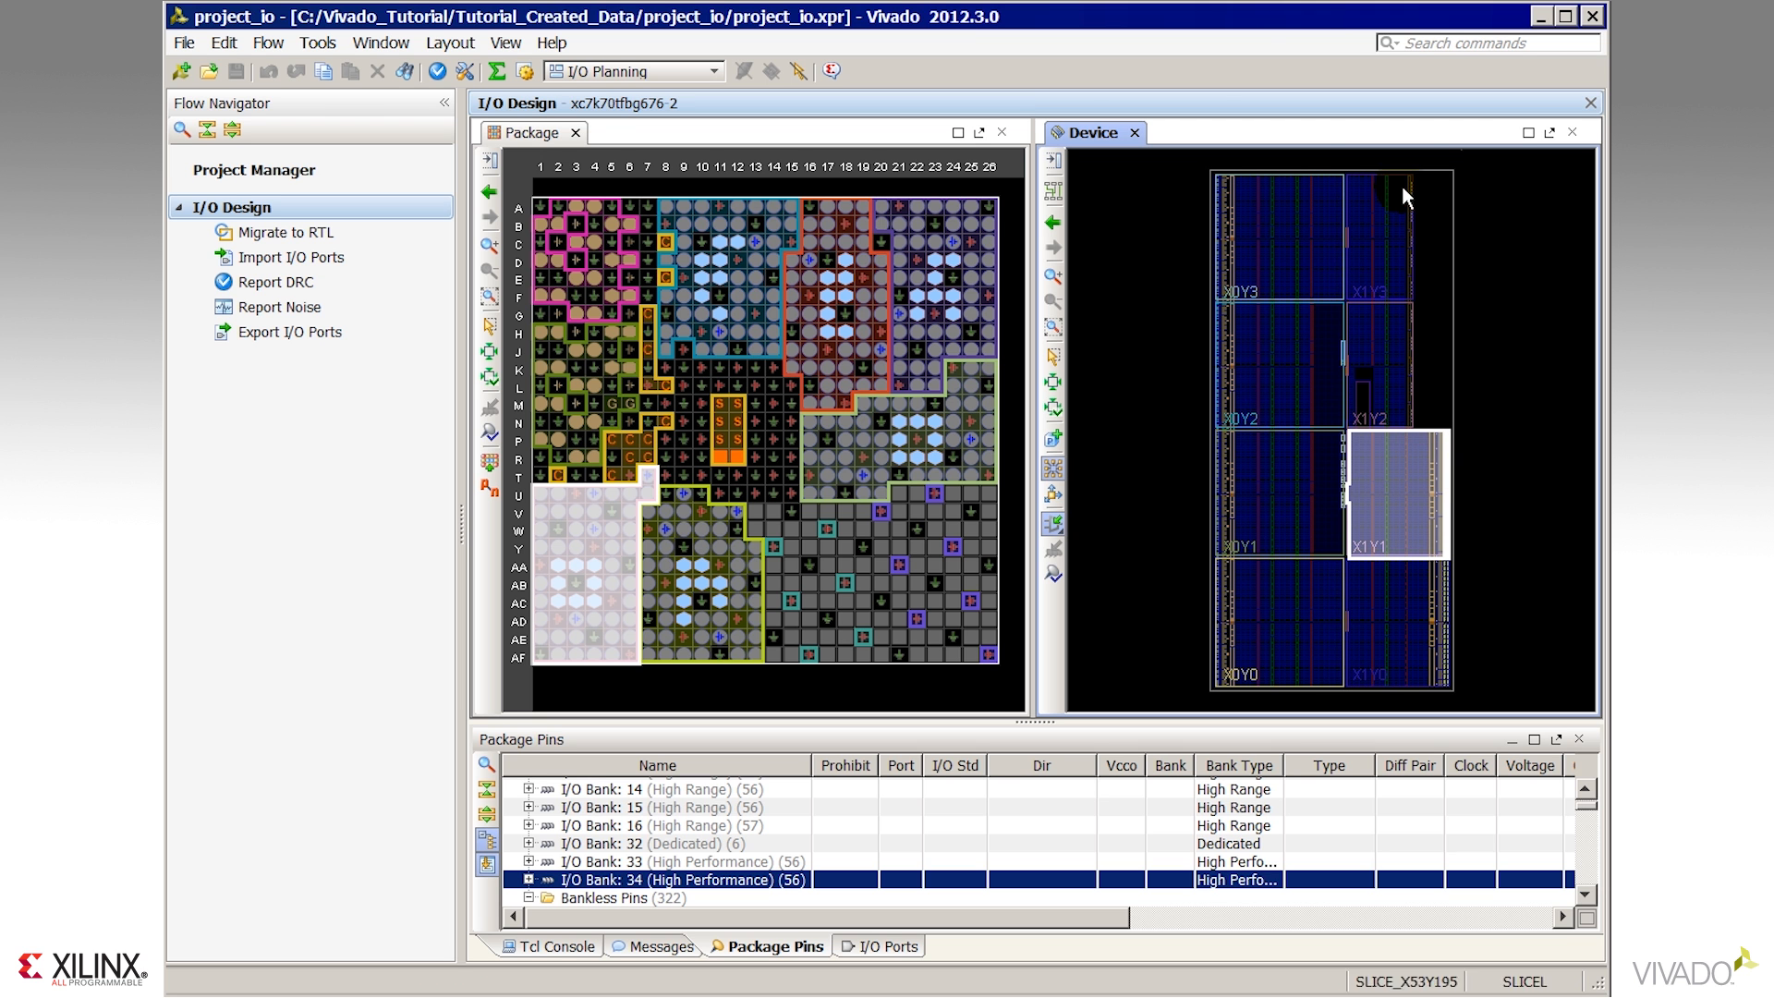
click(543, 368)
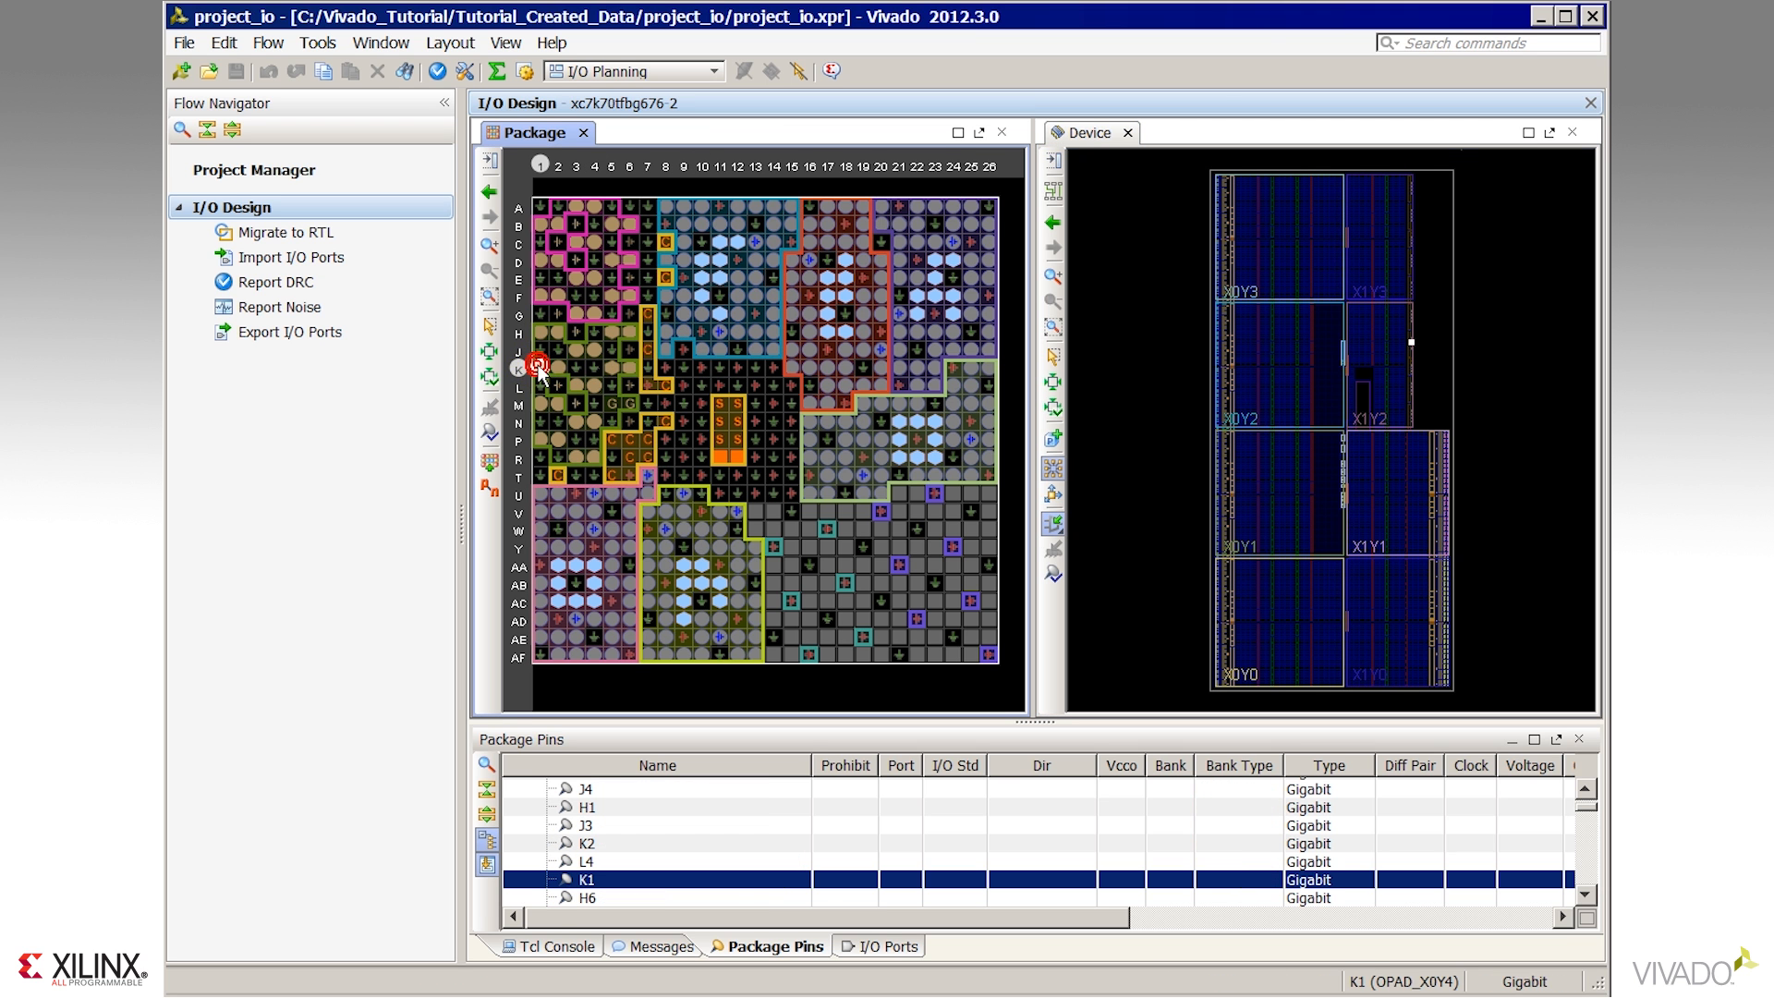
drag(1397, 303, 1430, 368)
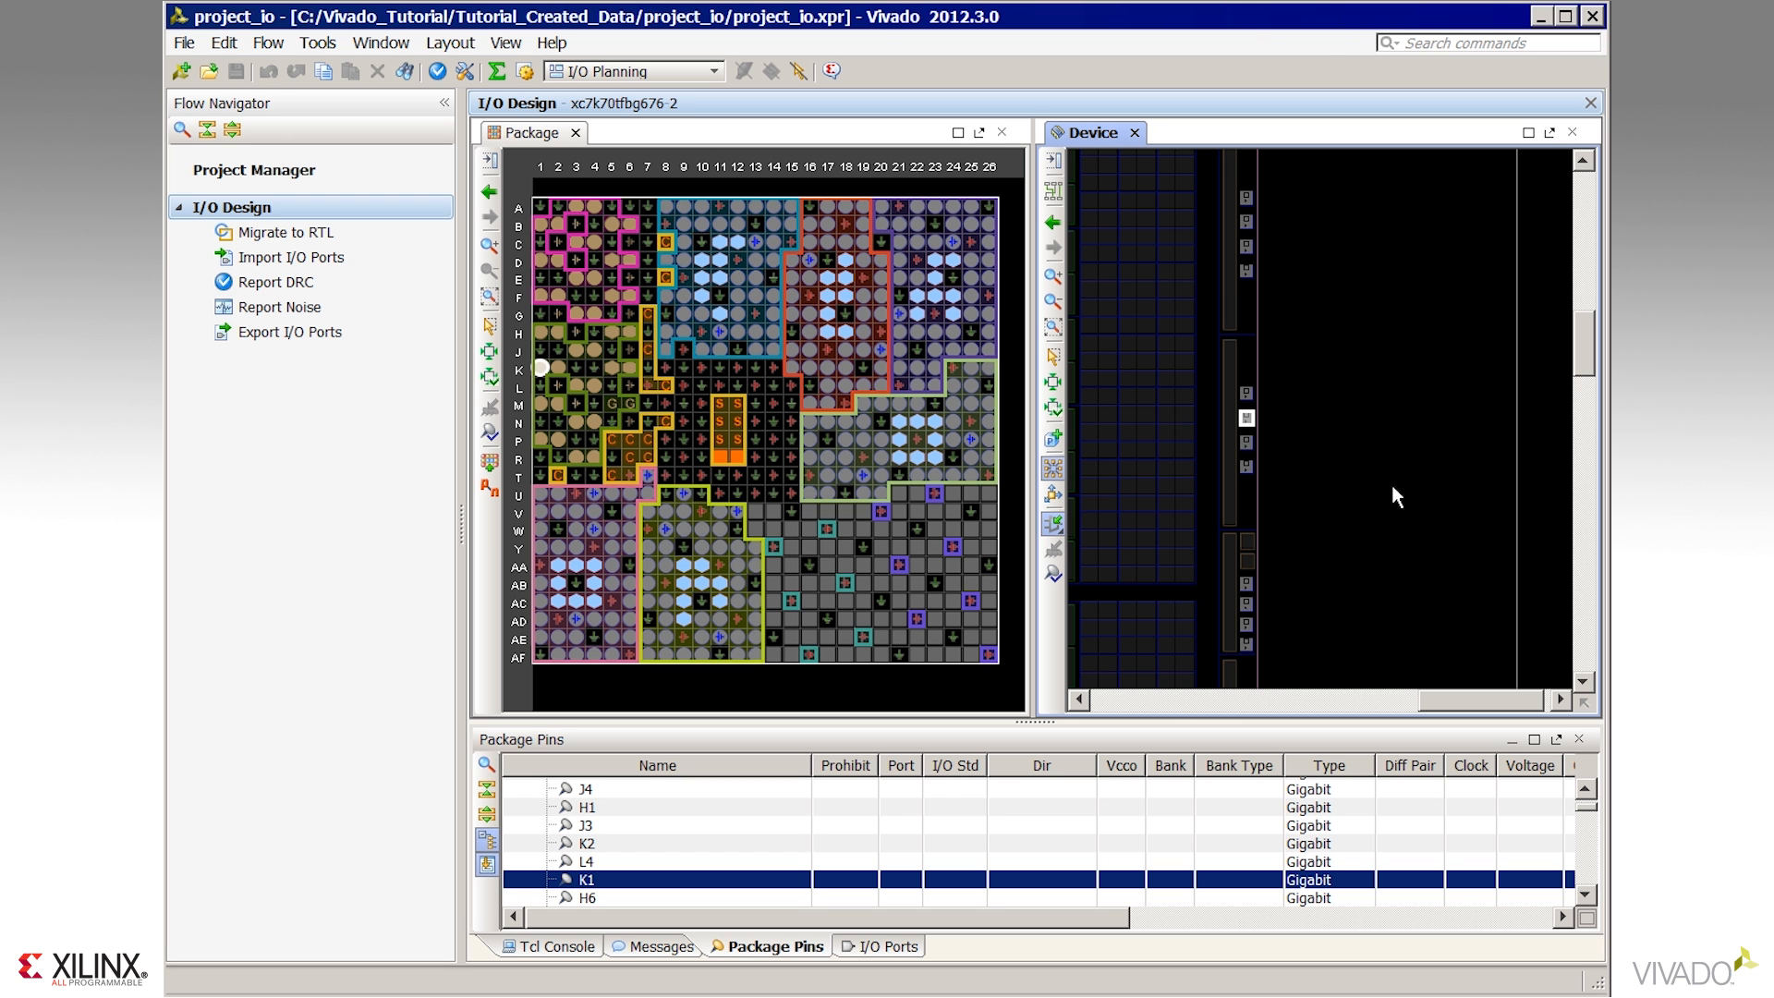
drag(1415, 513, 1321, 444)
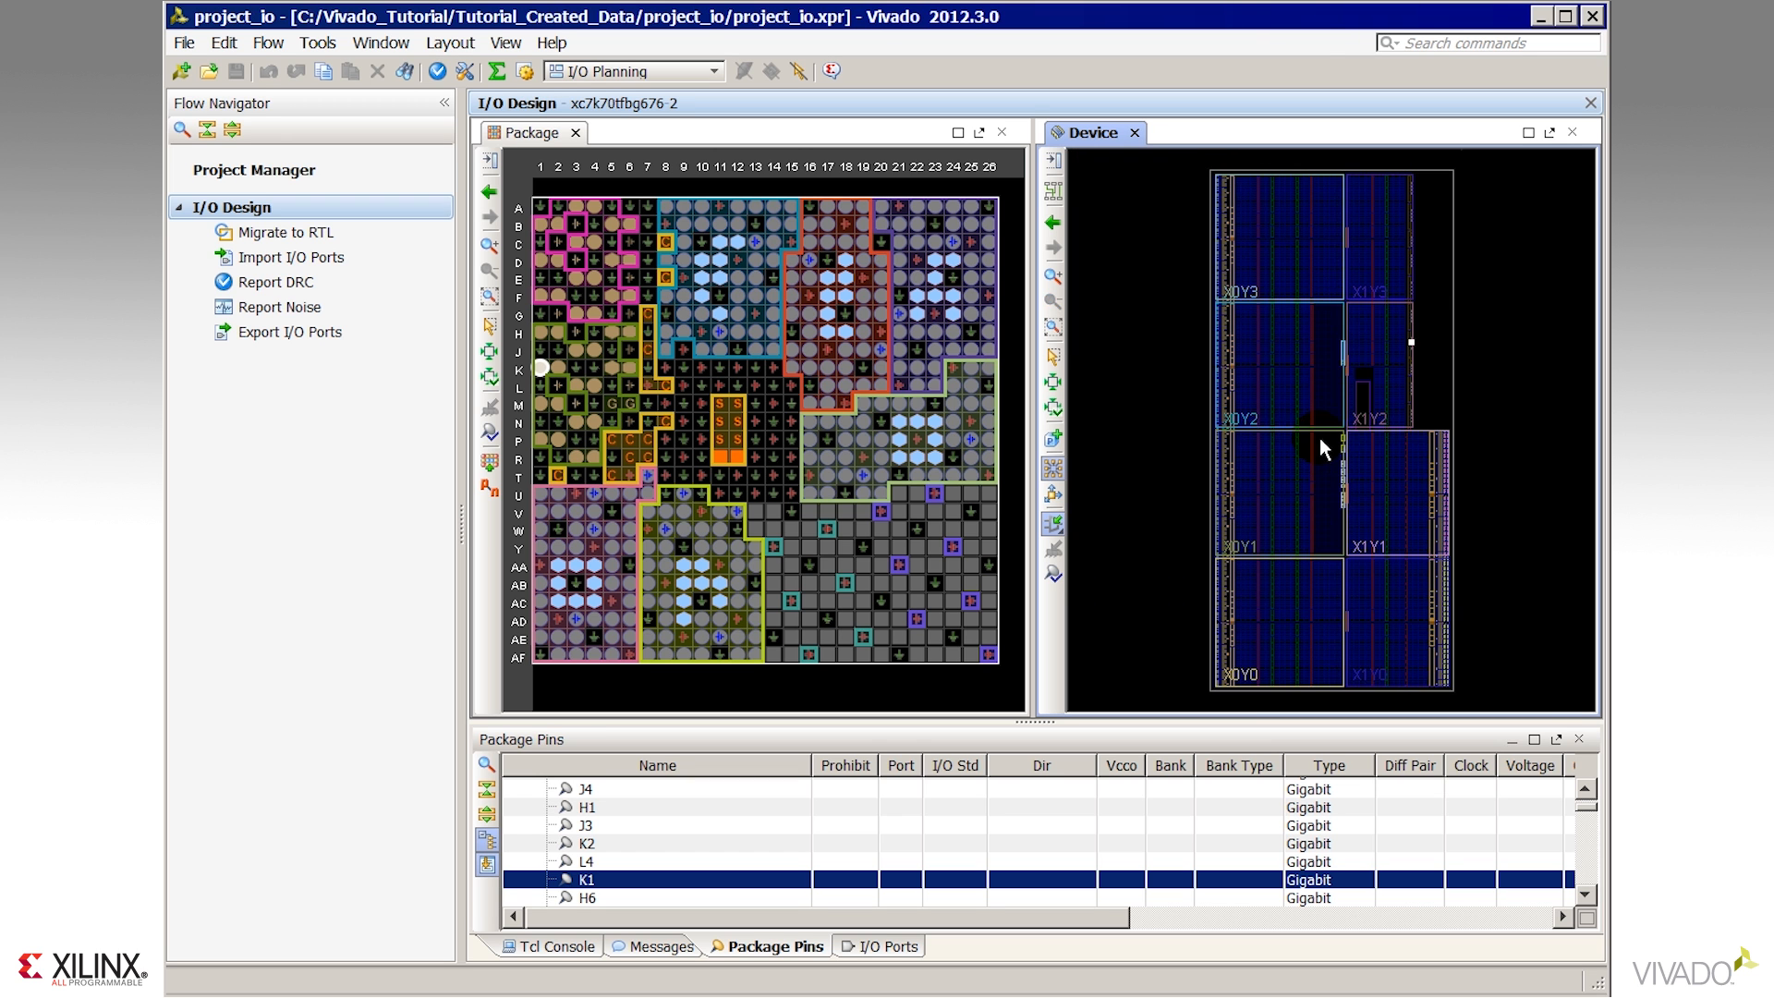
Search the device for all sites whose type is GTXE2_CHANNEL.
click(404, 72)
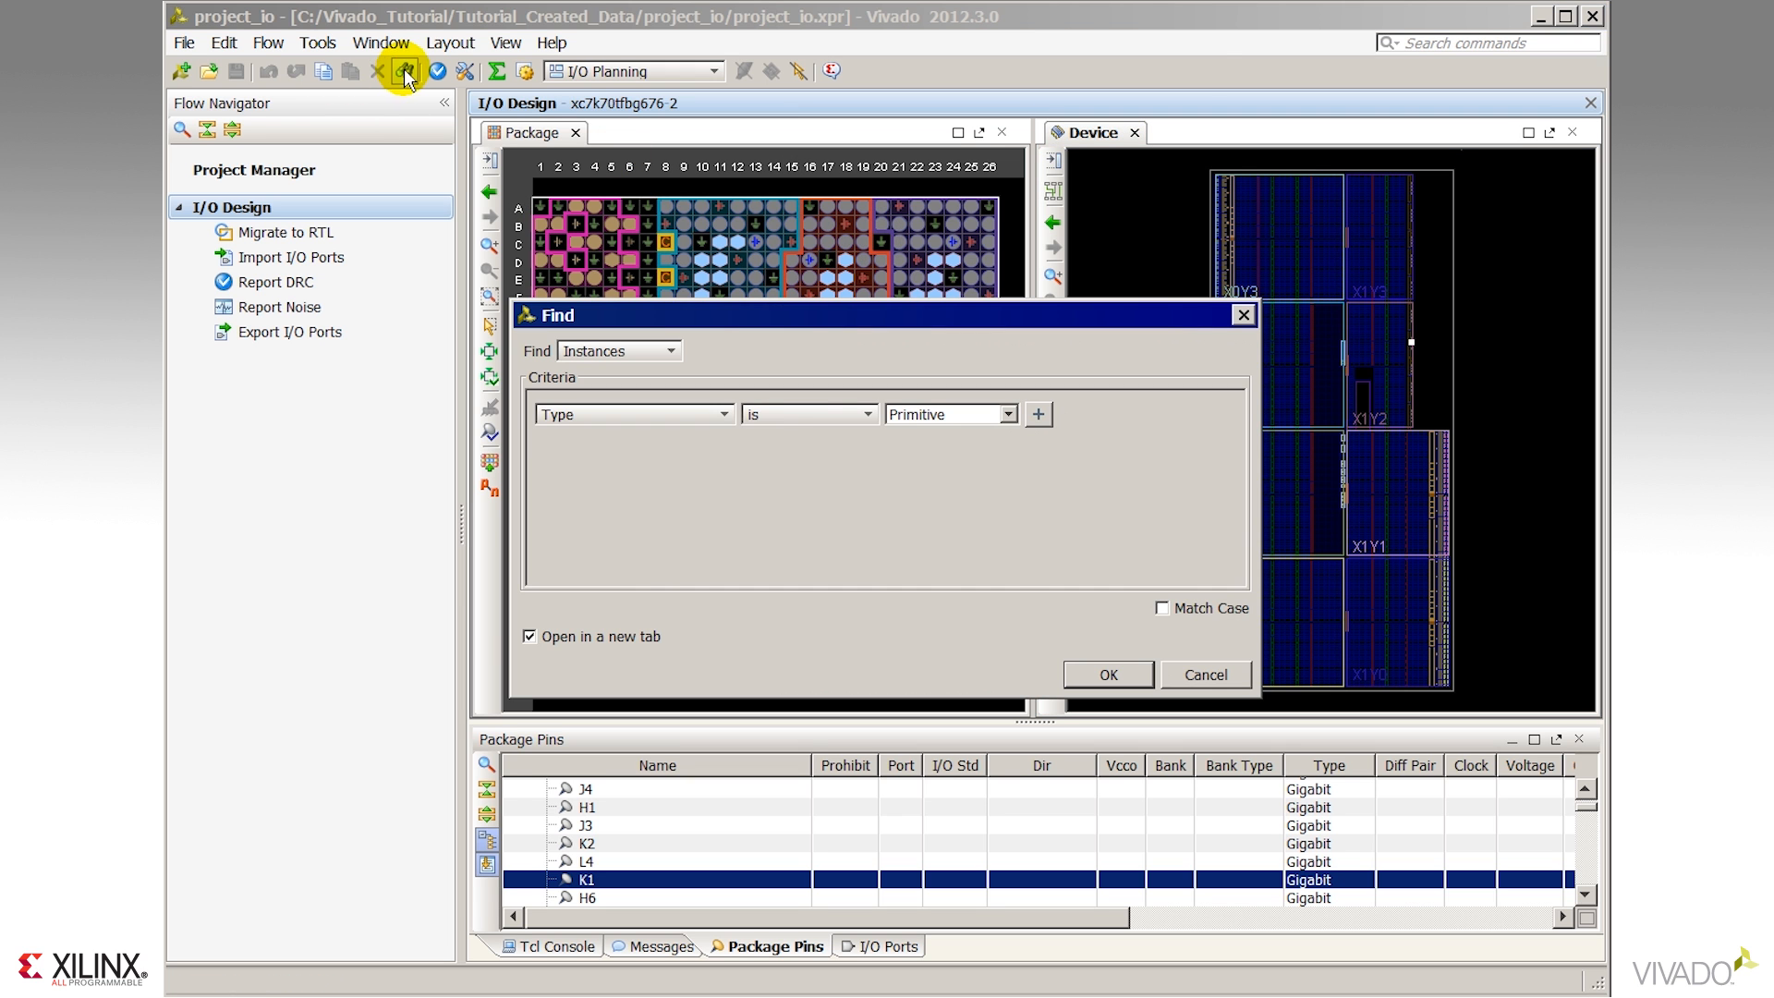
click(672, 351)
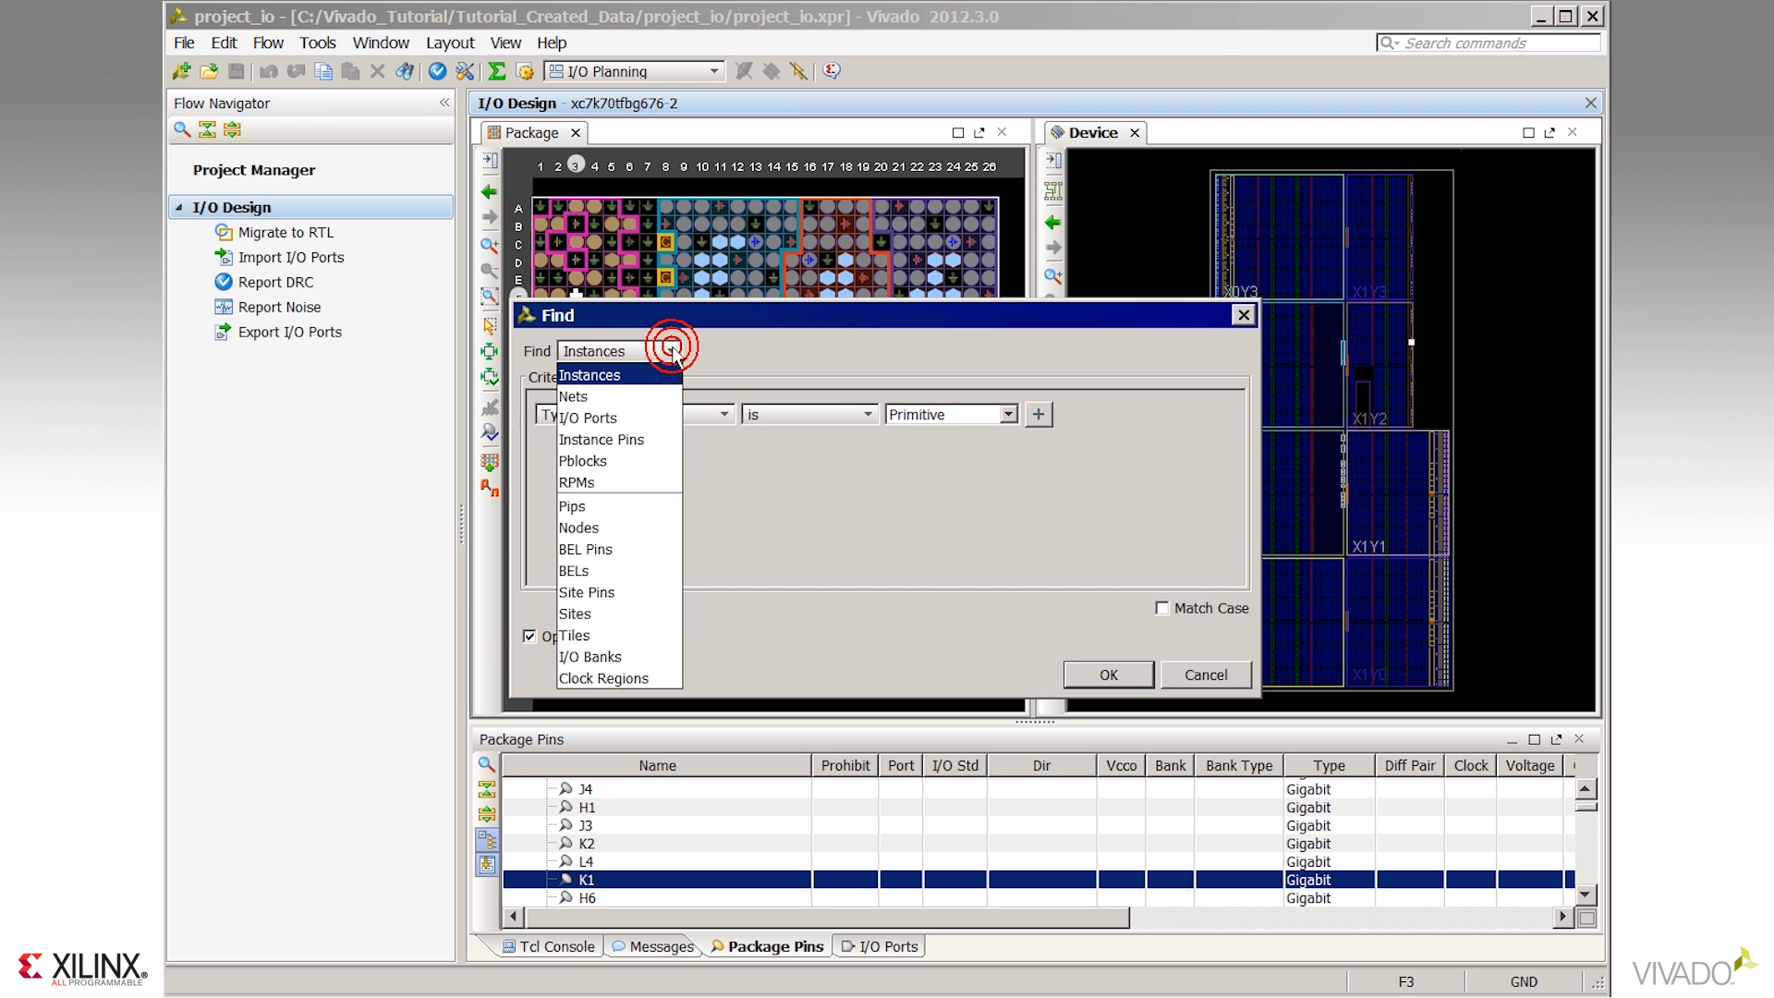
click(647, 619)
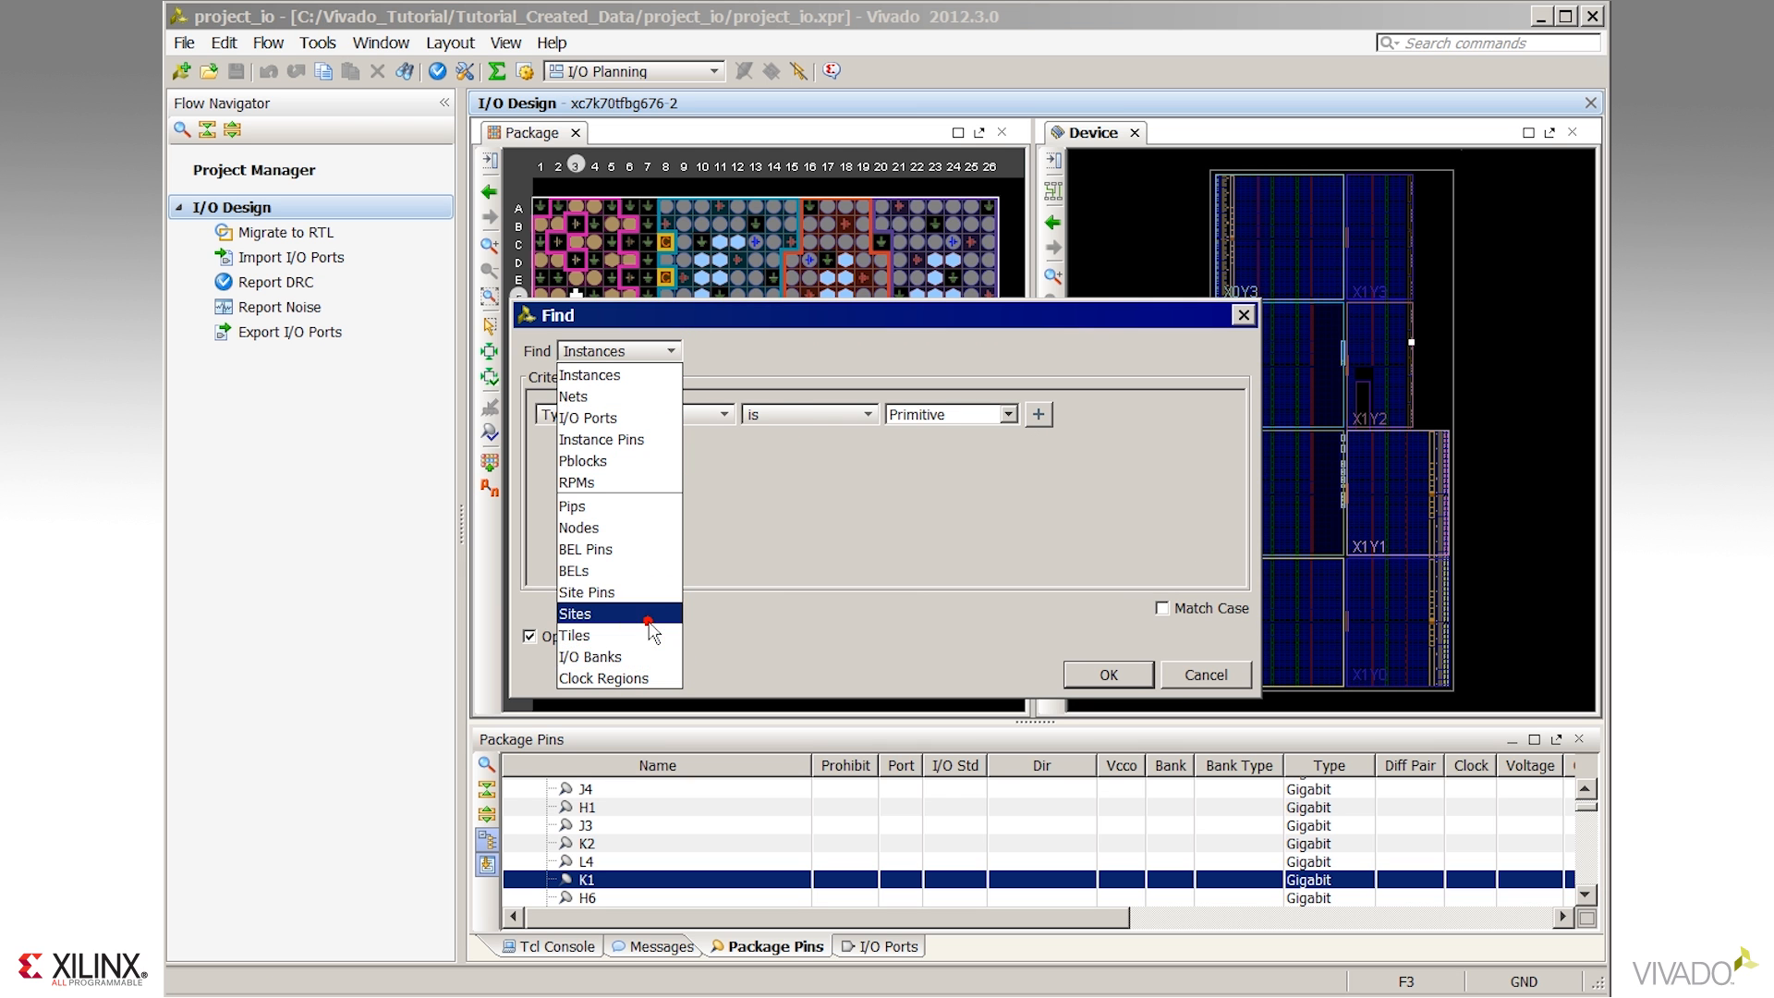
click(720, 413)
click(697, 460)
click(1026, 413)
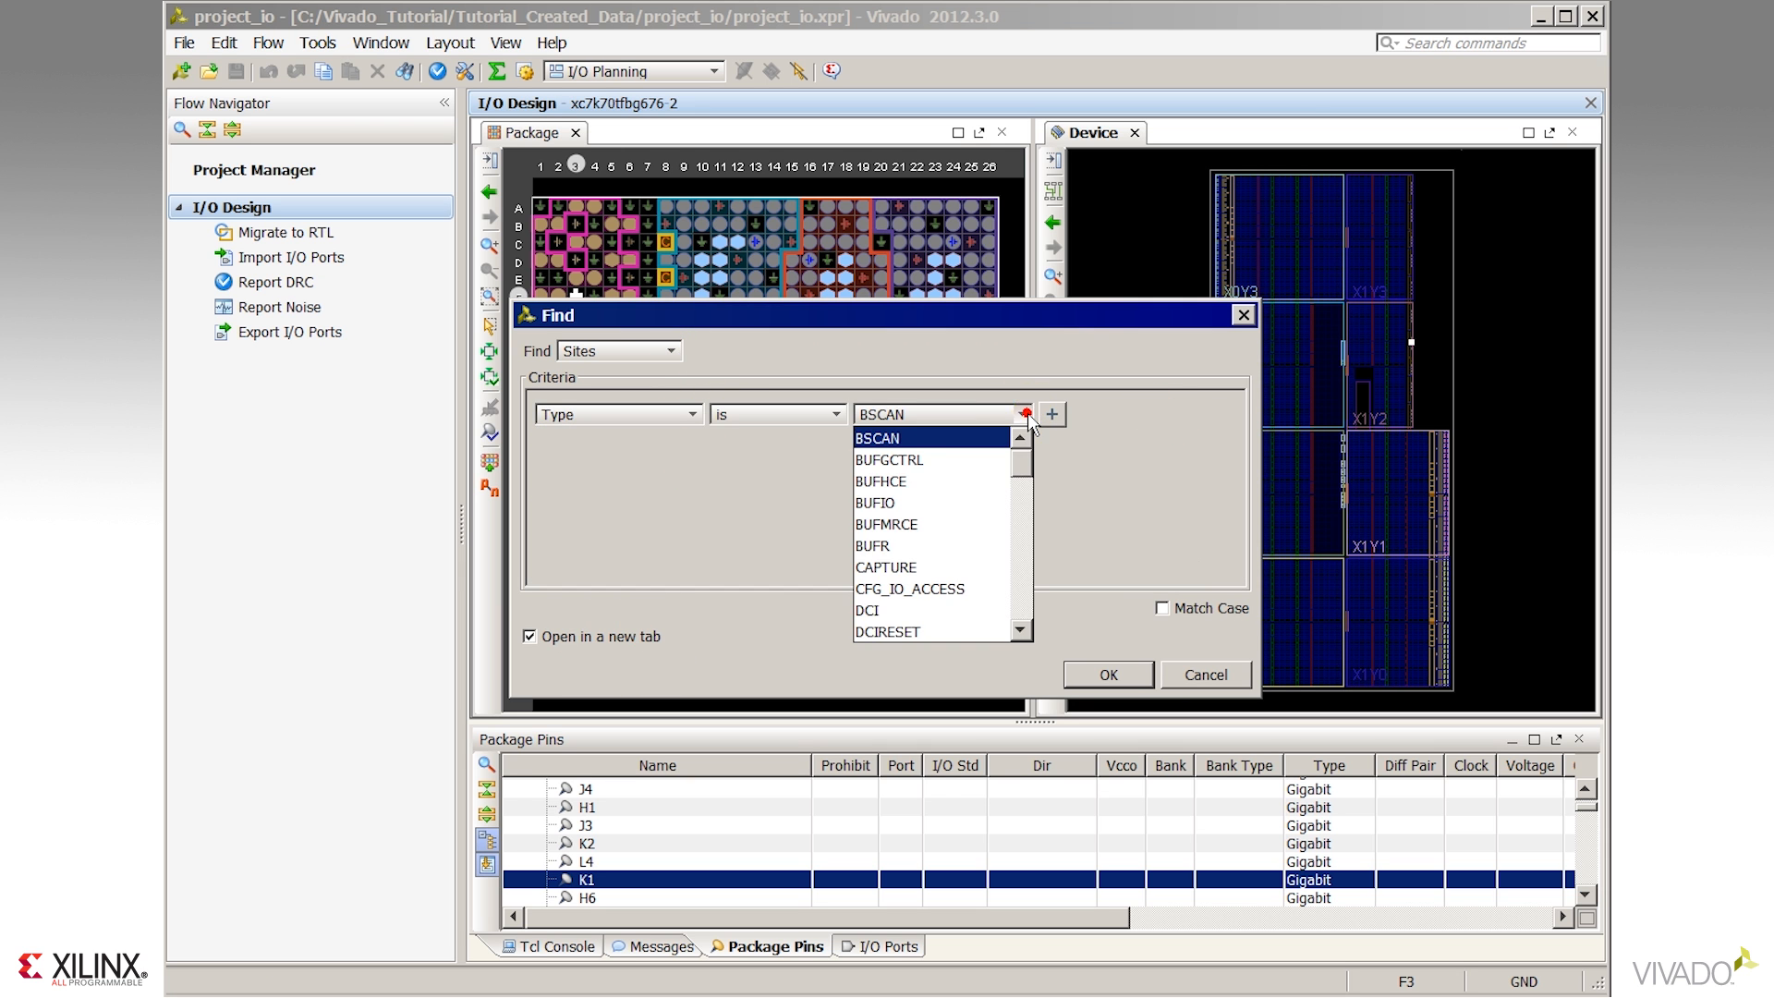
drag(1023, 457, 1021, 507)
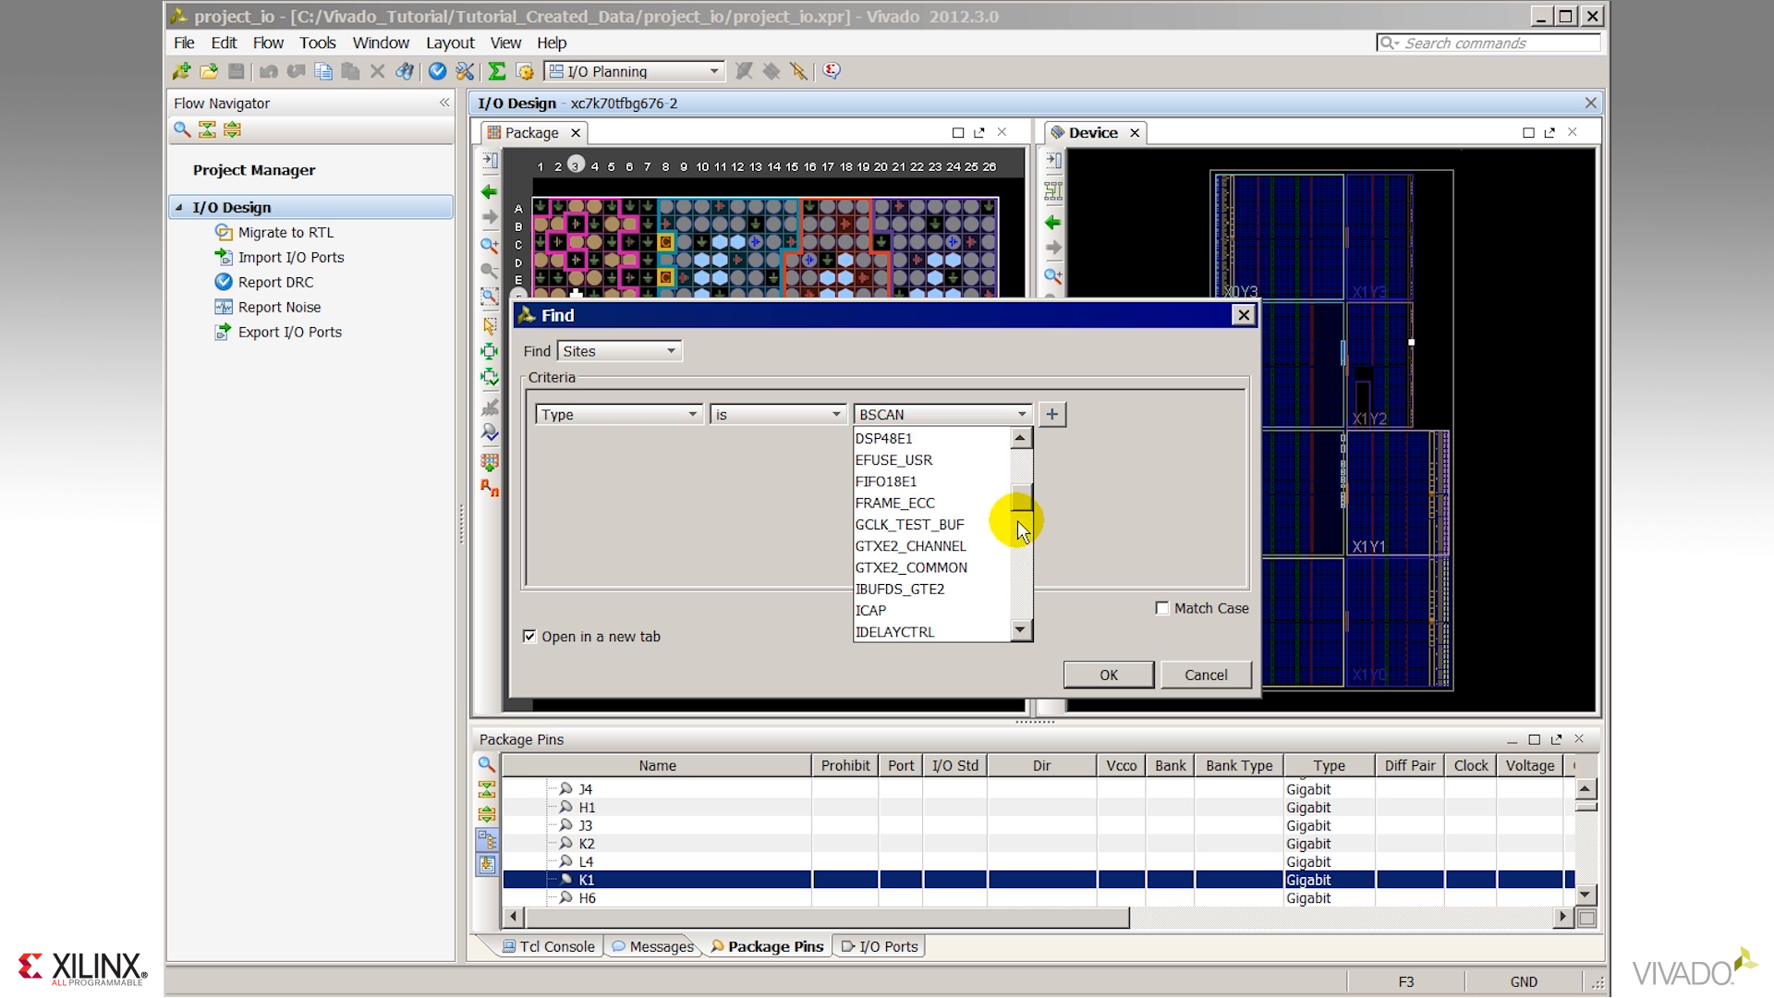
click(945, 546)
click(1109, 674)
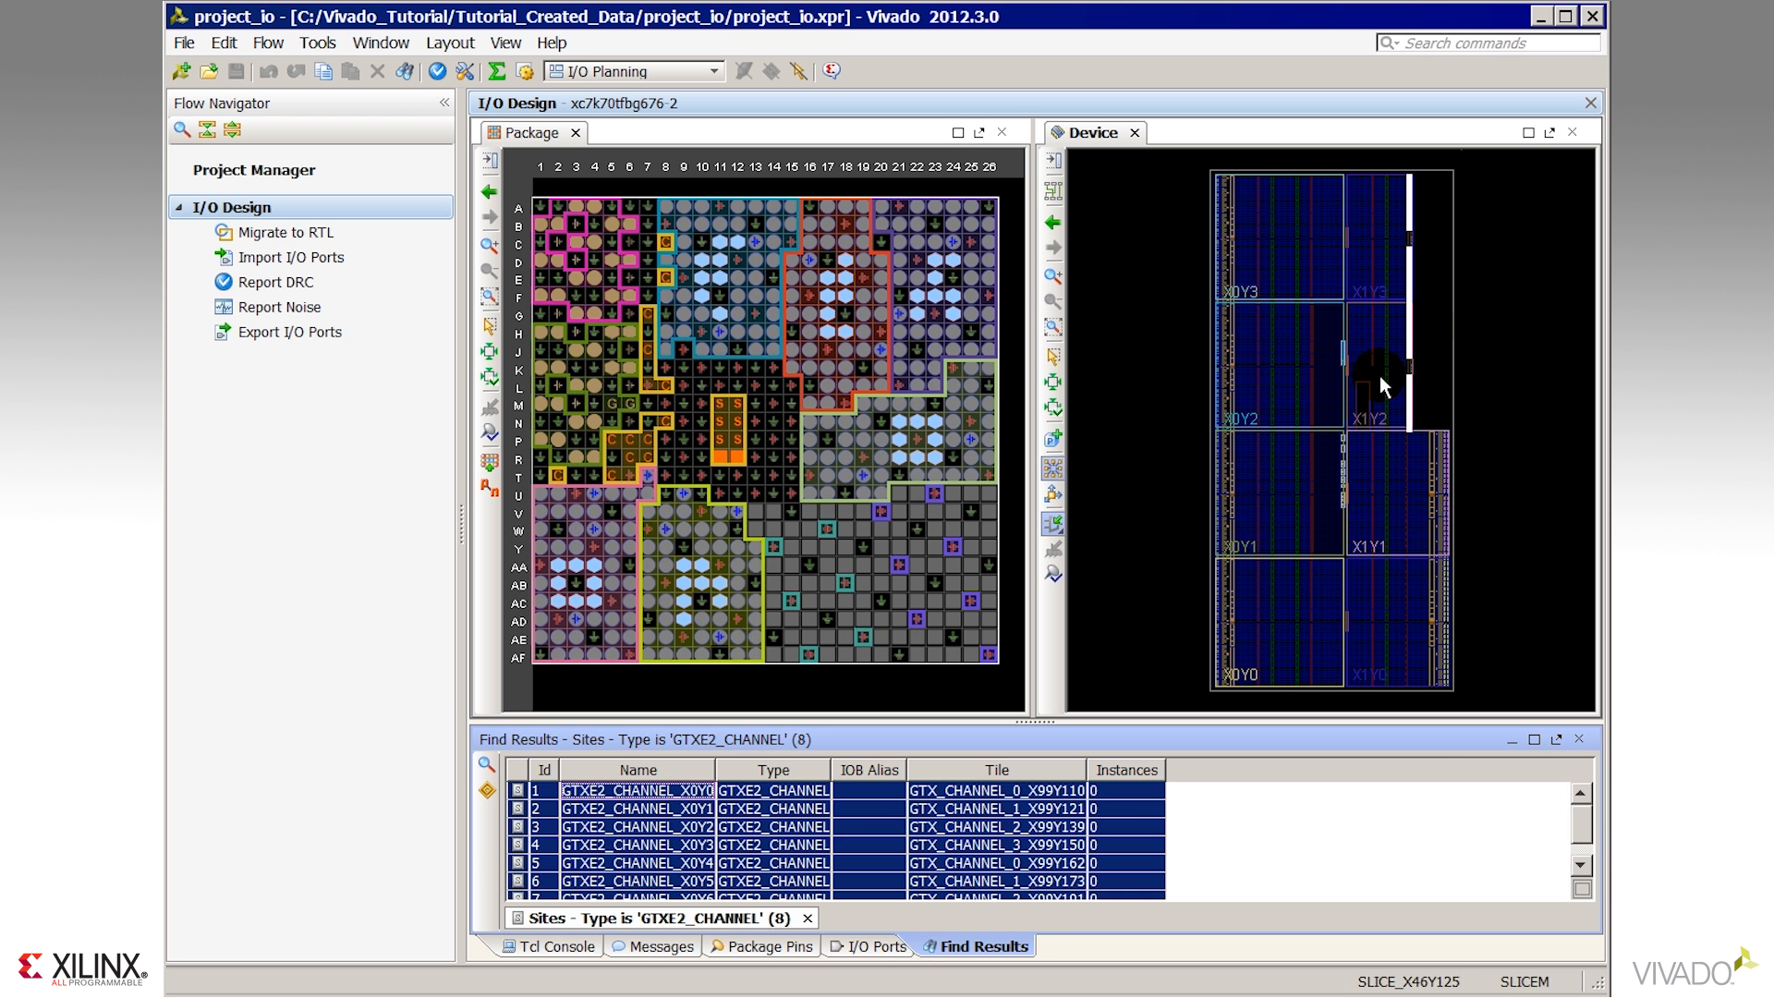
Search the device for all sites of type BUFGCTRL, and close the find results.
click(1394, 408)
key(ctrl+f)
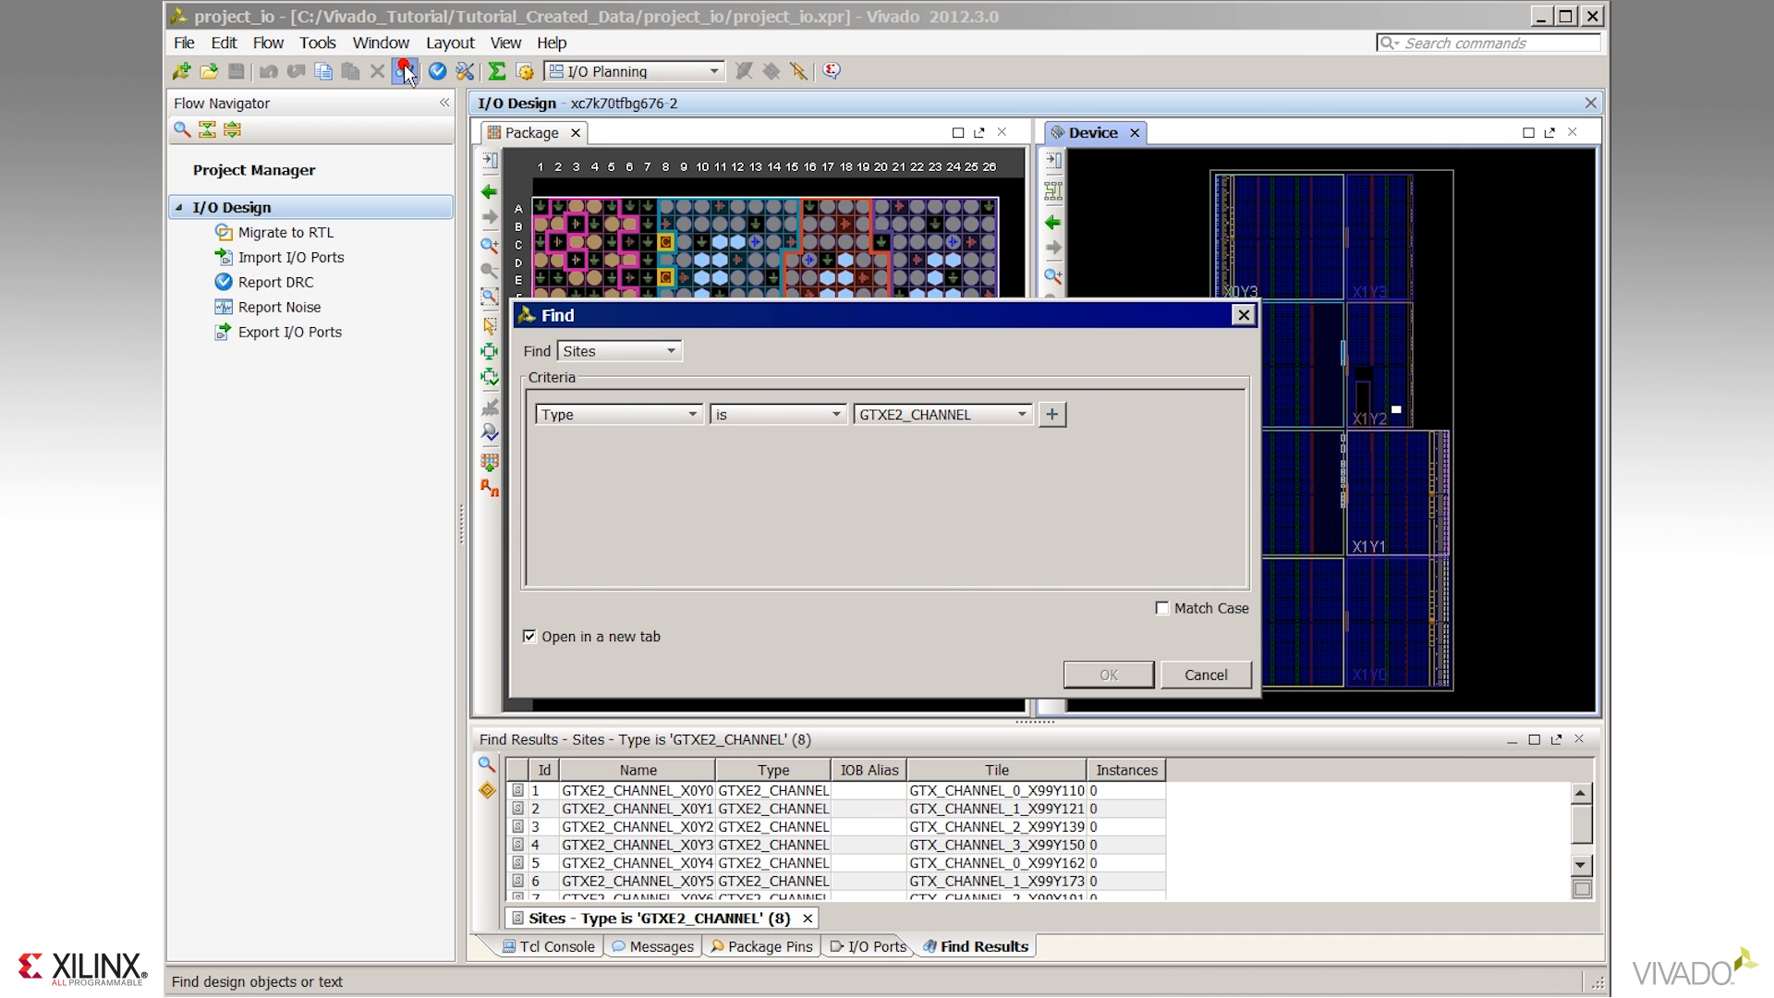
click(1021, 413)
drag(1020, 498, 1022, 463)
click(888, 459)
click(1104, 671)
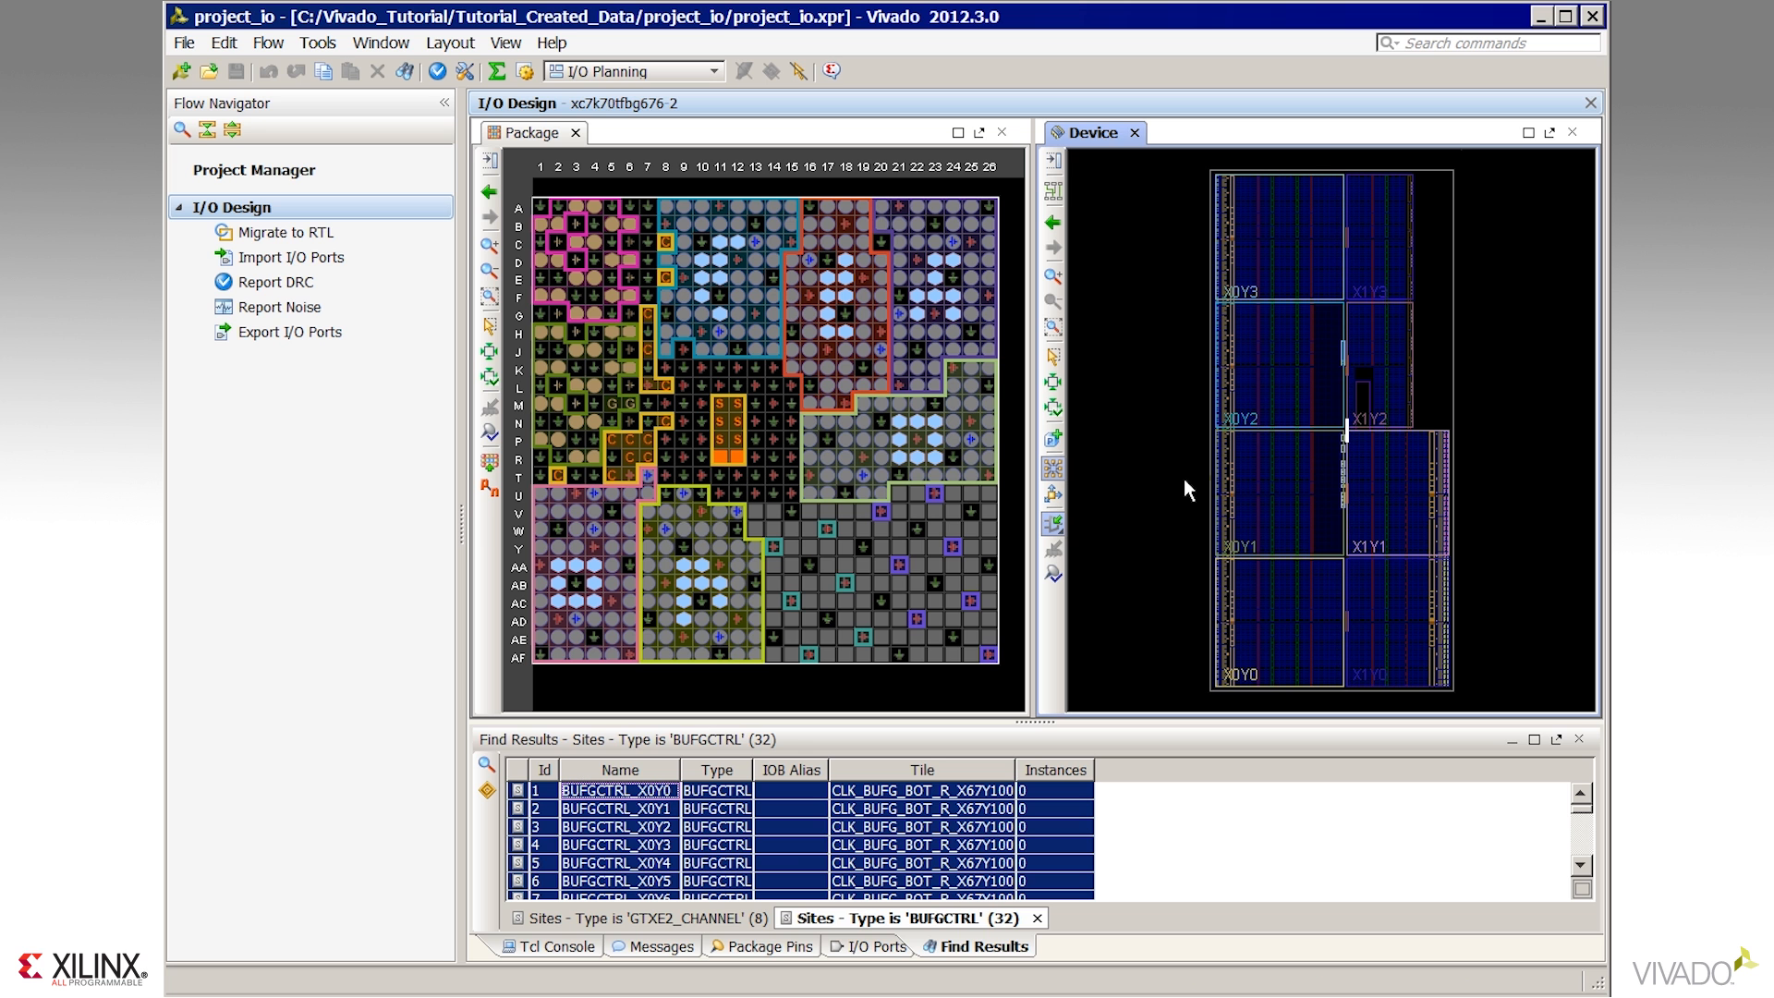
click(1578, 739)
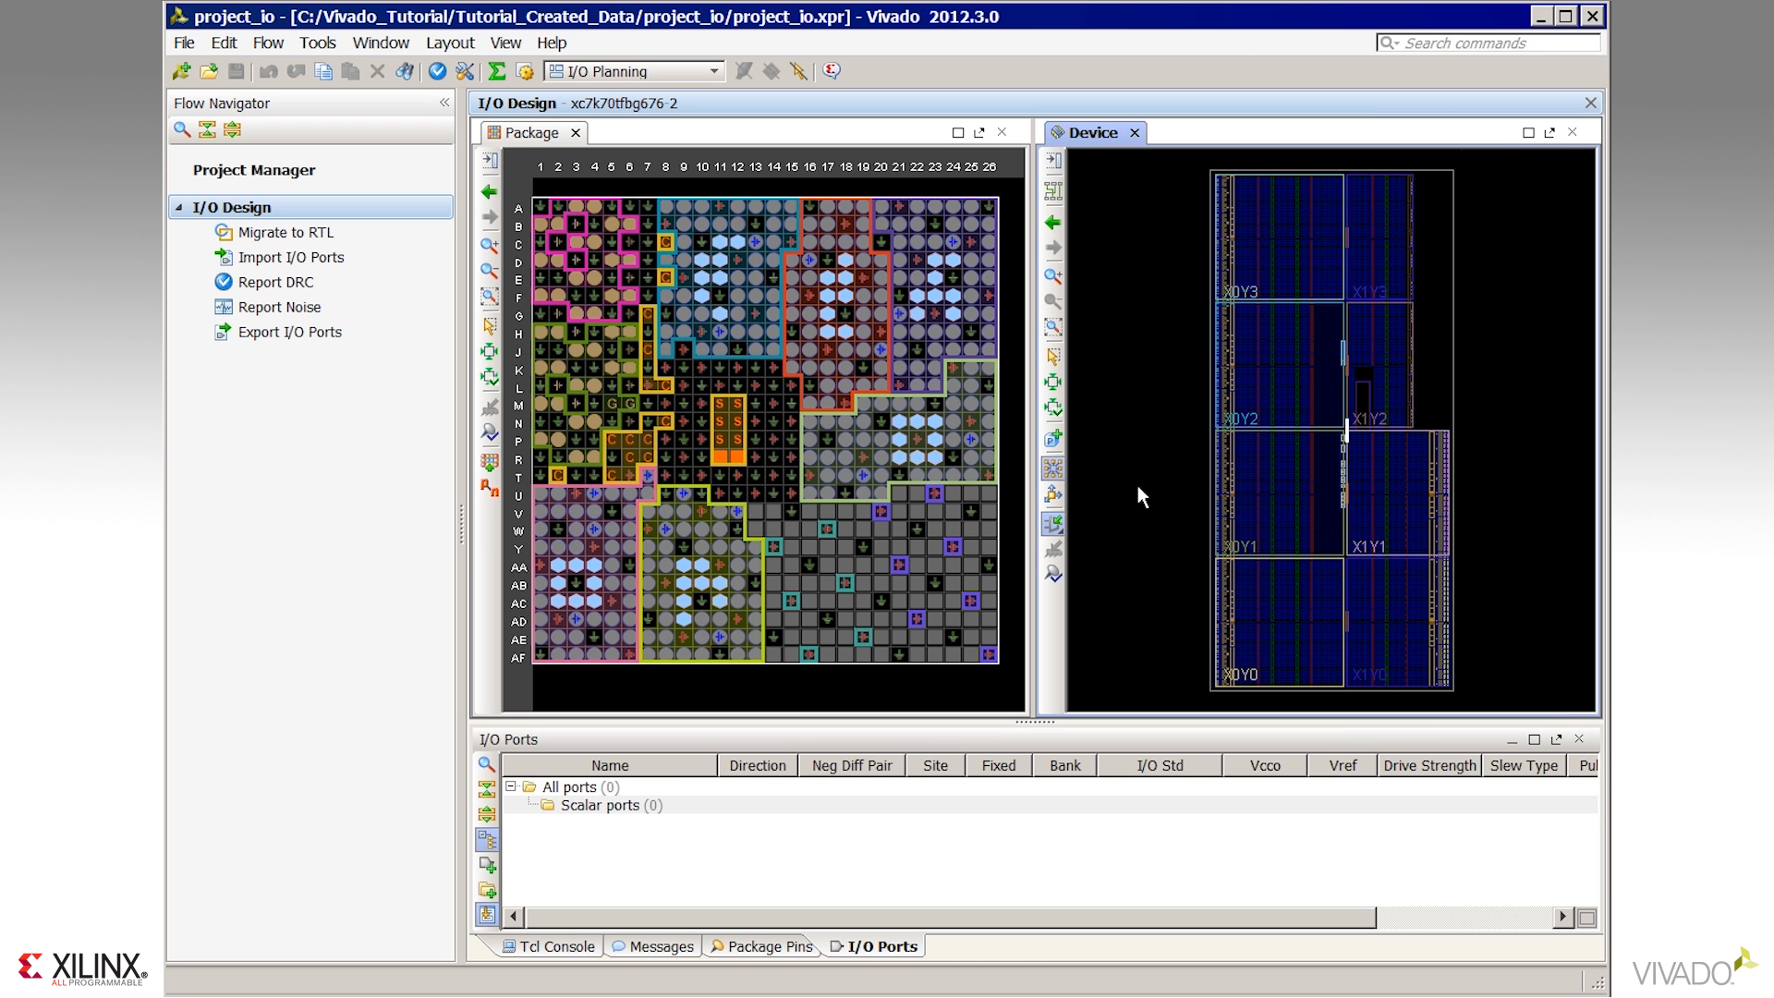
Select the clock-capable I/O site for pin F24 on the device and examine it with neighbouring pin F23 on the package.
scroll(1138, 485, up, 5)
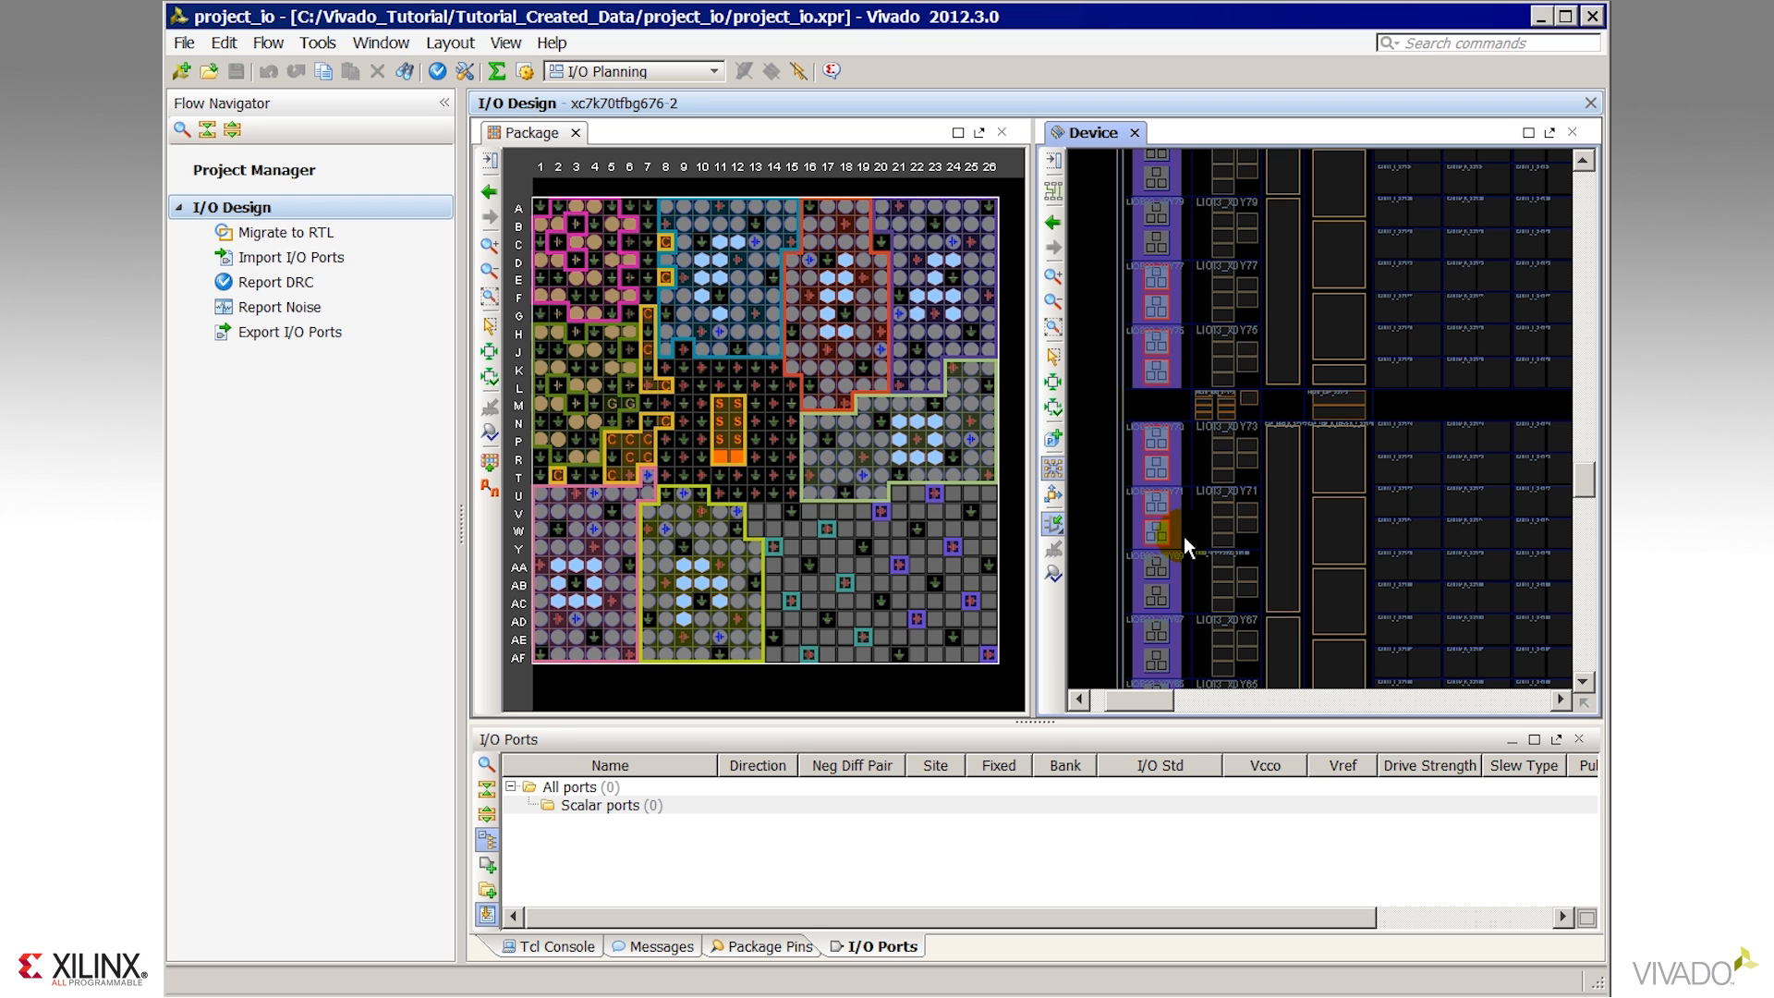
click(1160, 530)
click(953, 297)
drag(896, 231, 1005, 349)
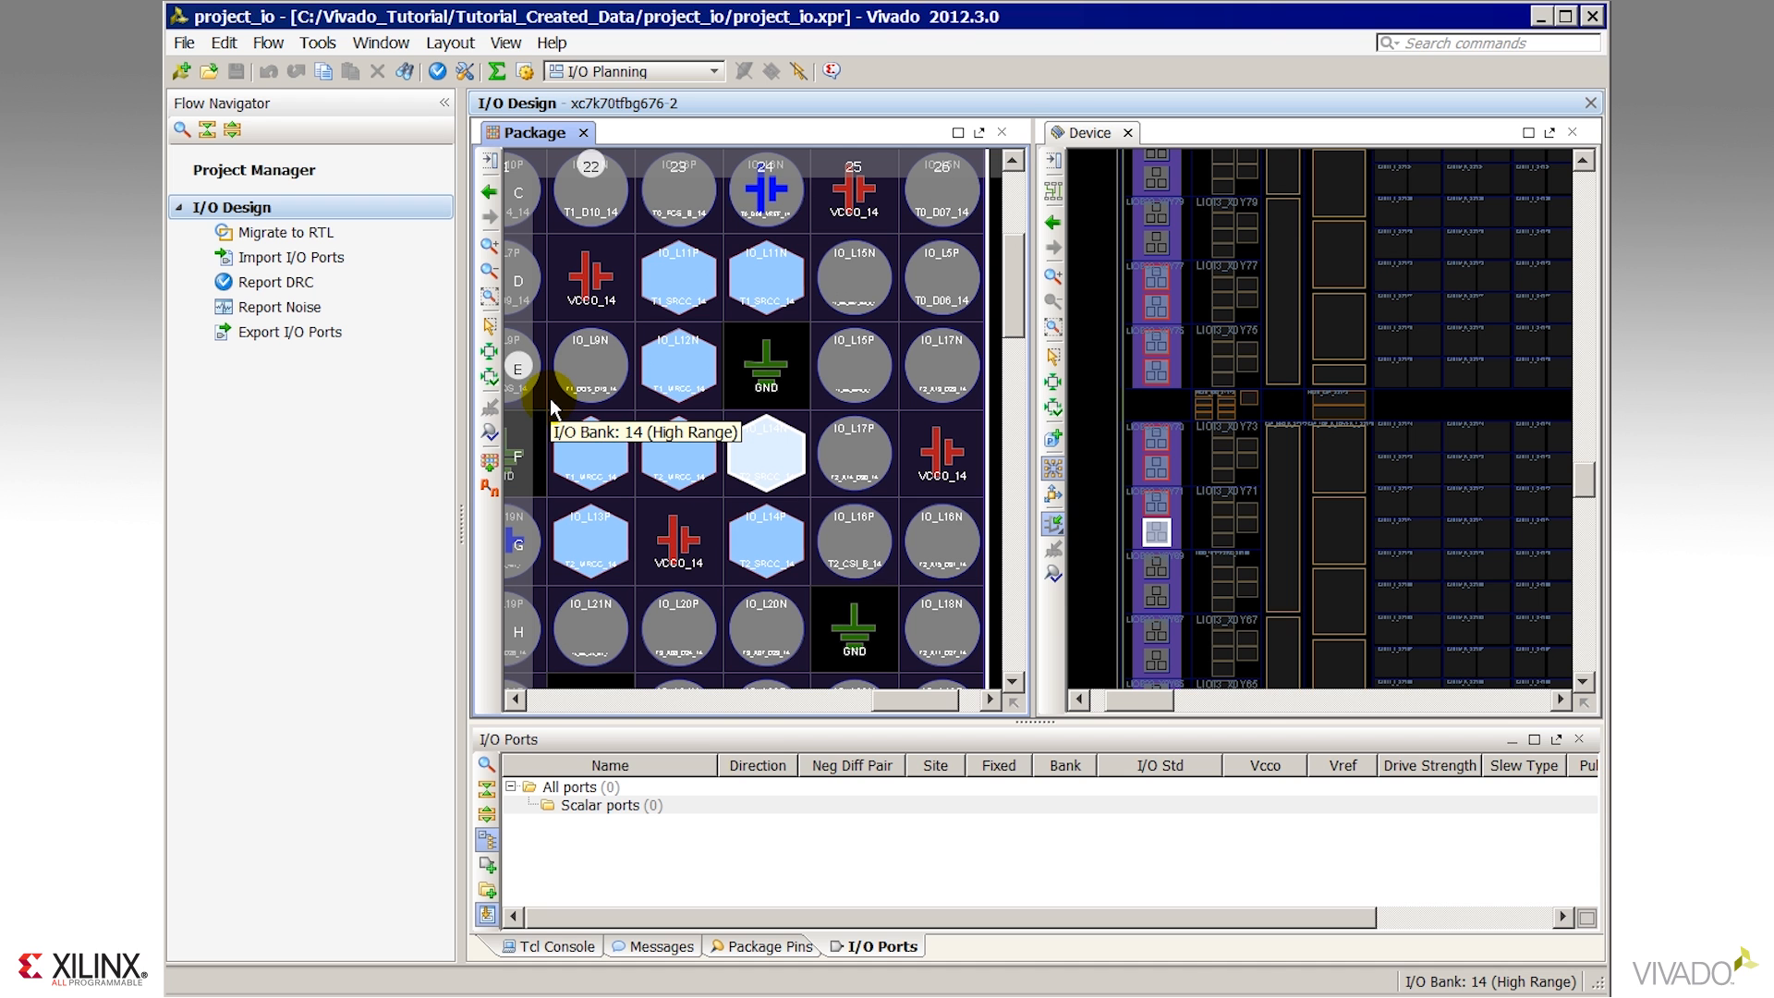
click(673, 443)
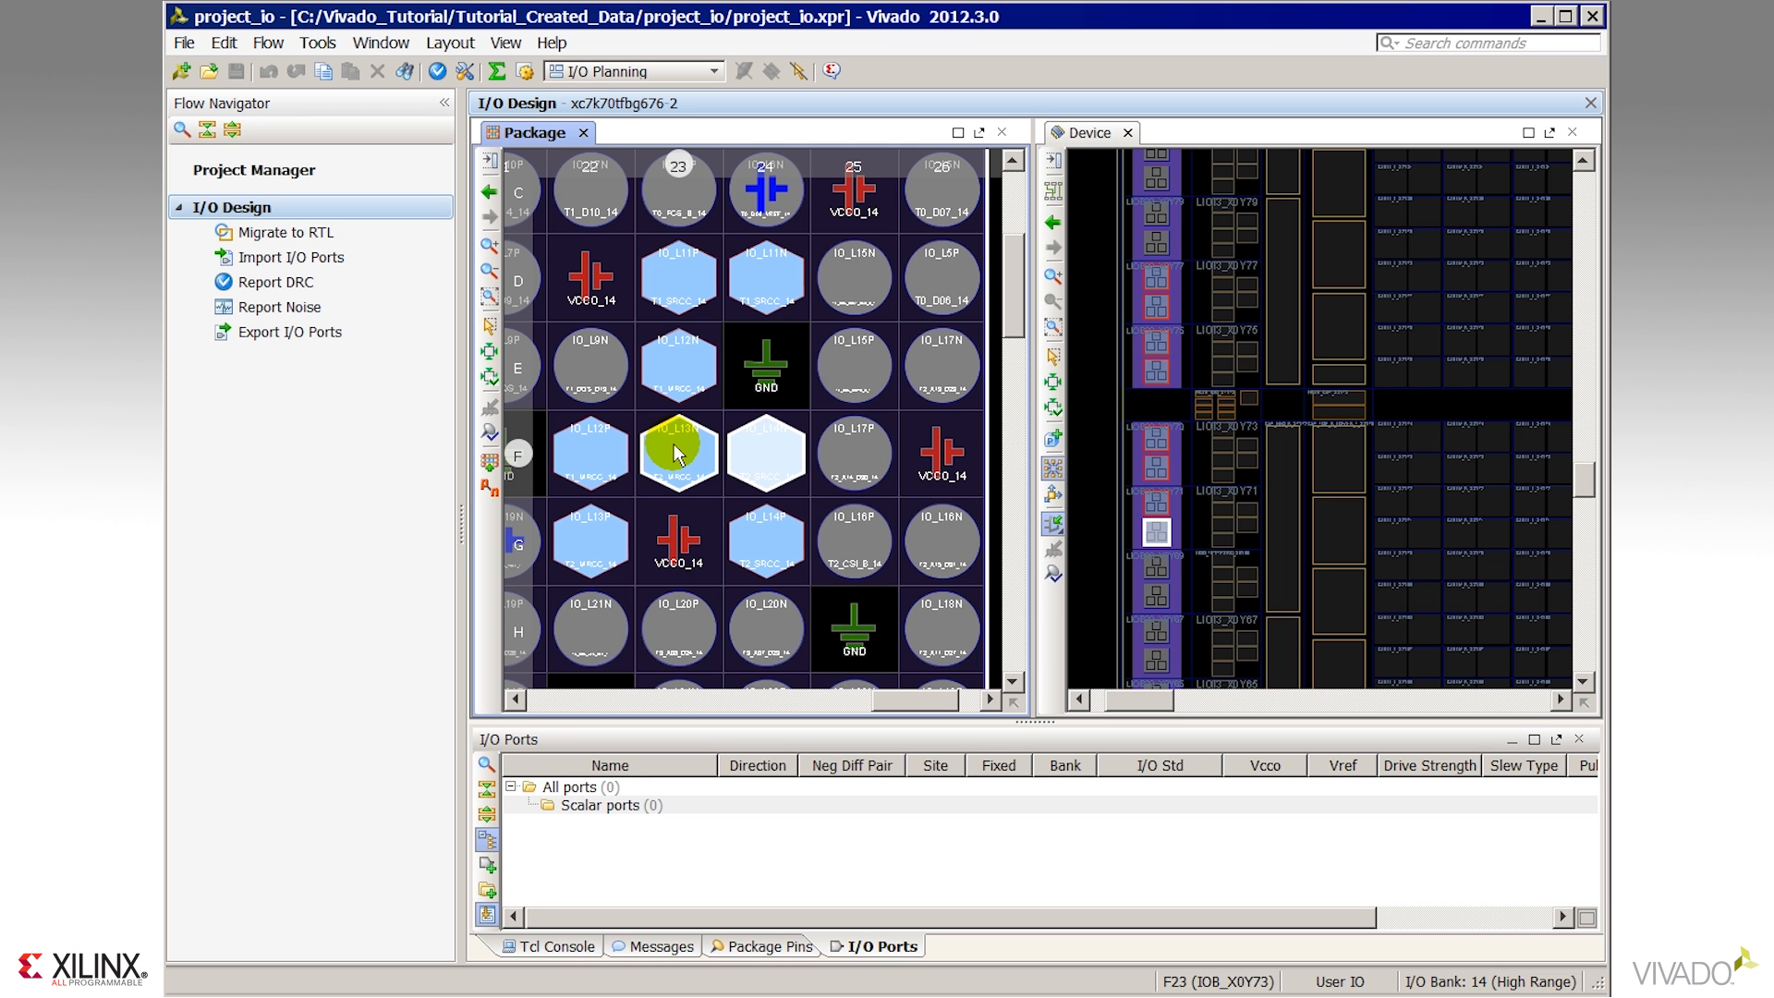
Check the differential I/O pairs on the package and hide them again, and view the package from the bottom before returning to the top.
click(490, 490)
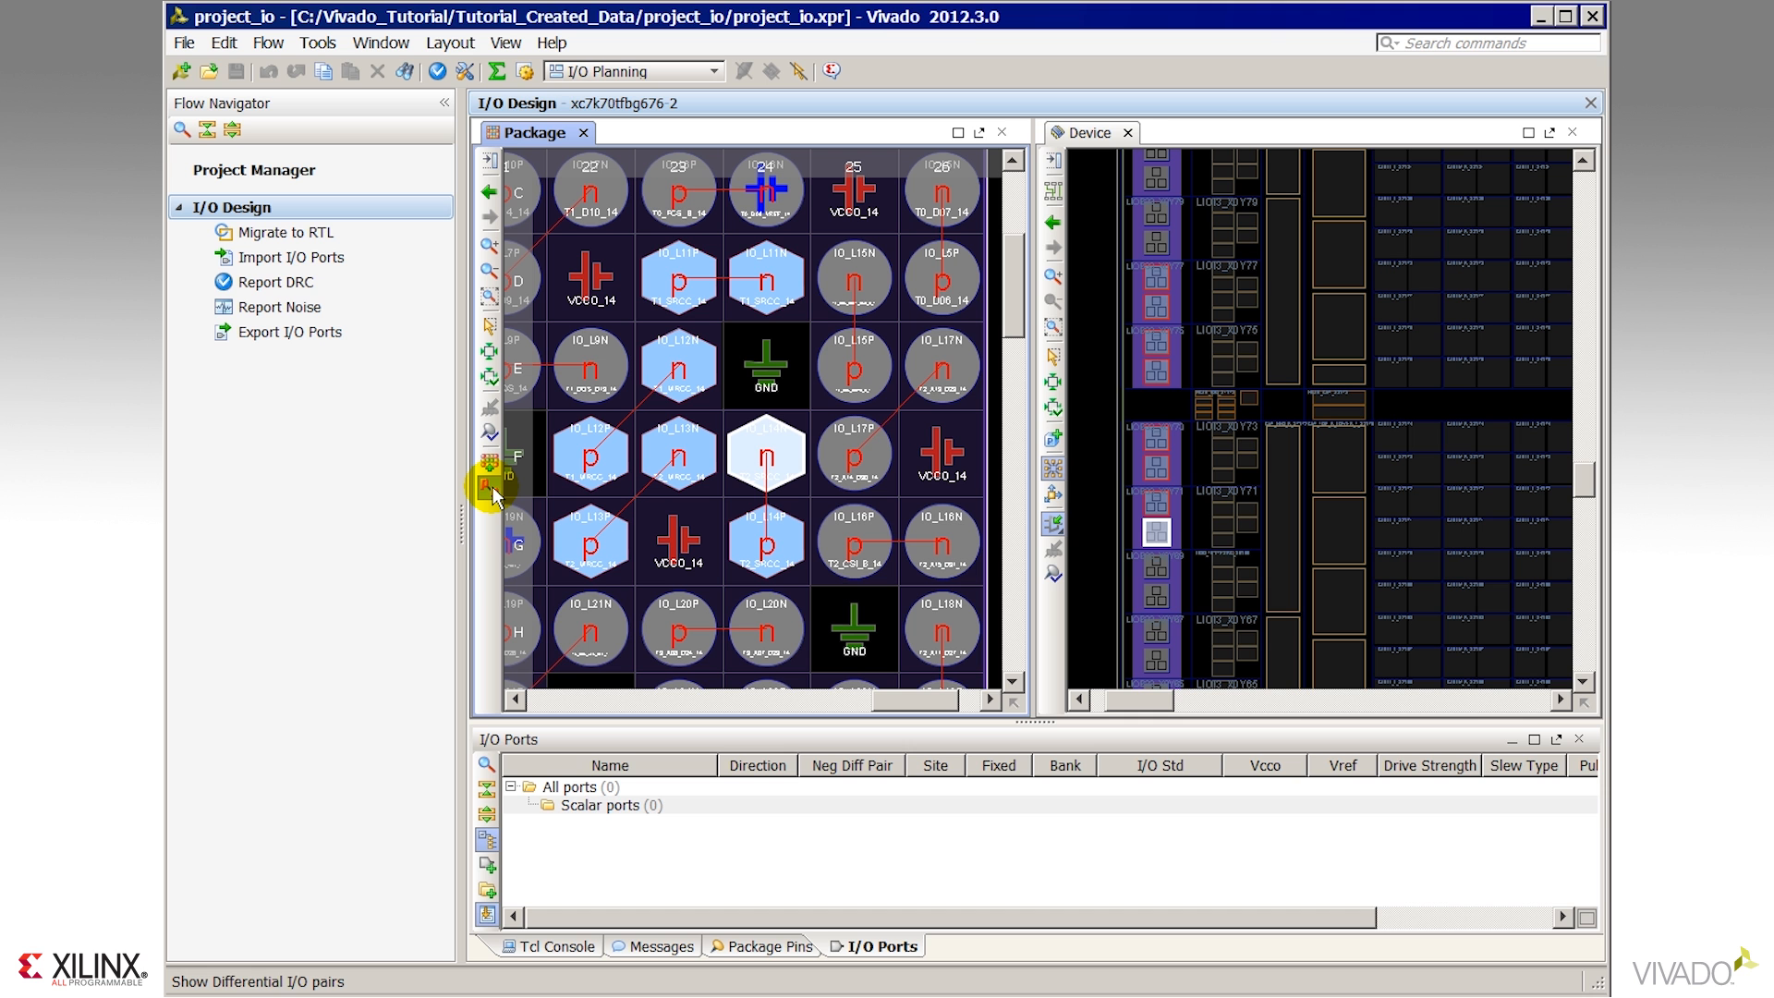
click(493, 490)
drag(765, 496, 715, 462)
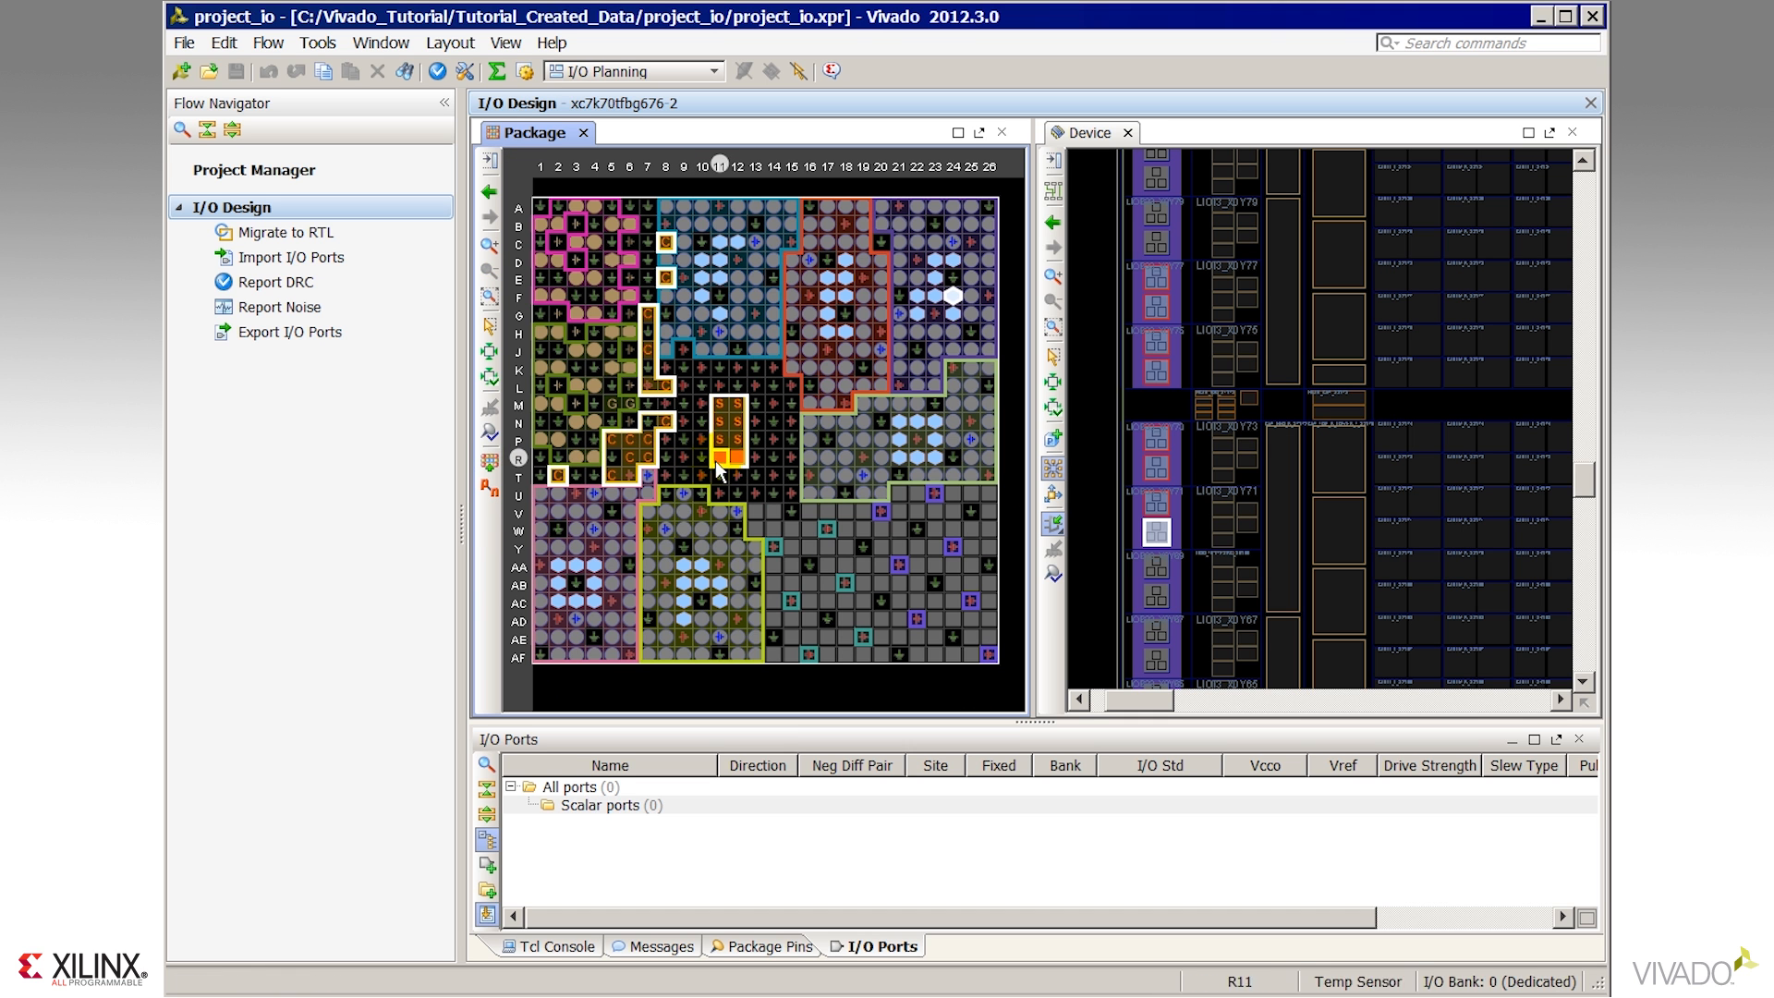
click(494, 462)
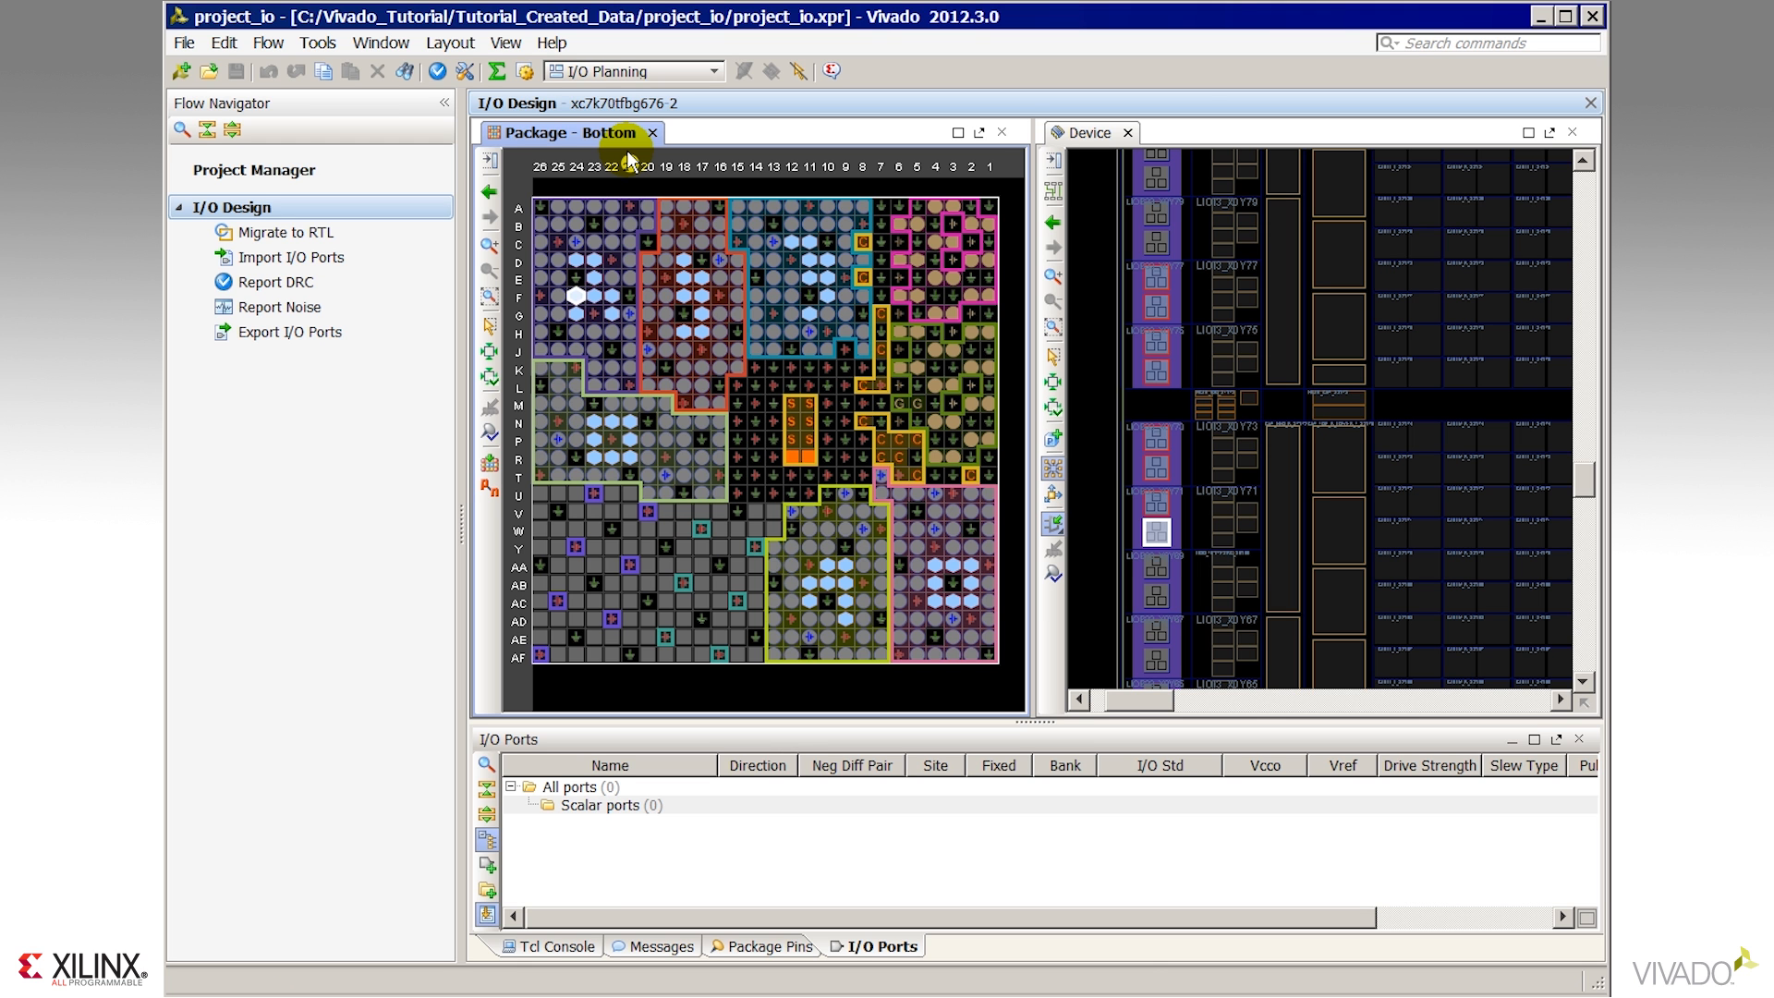
click(490, 462)
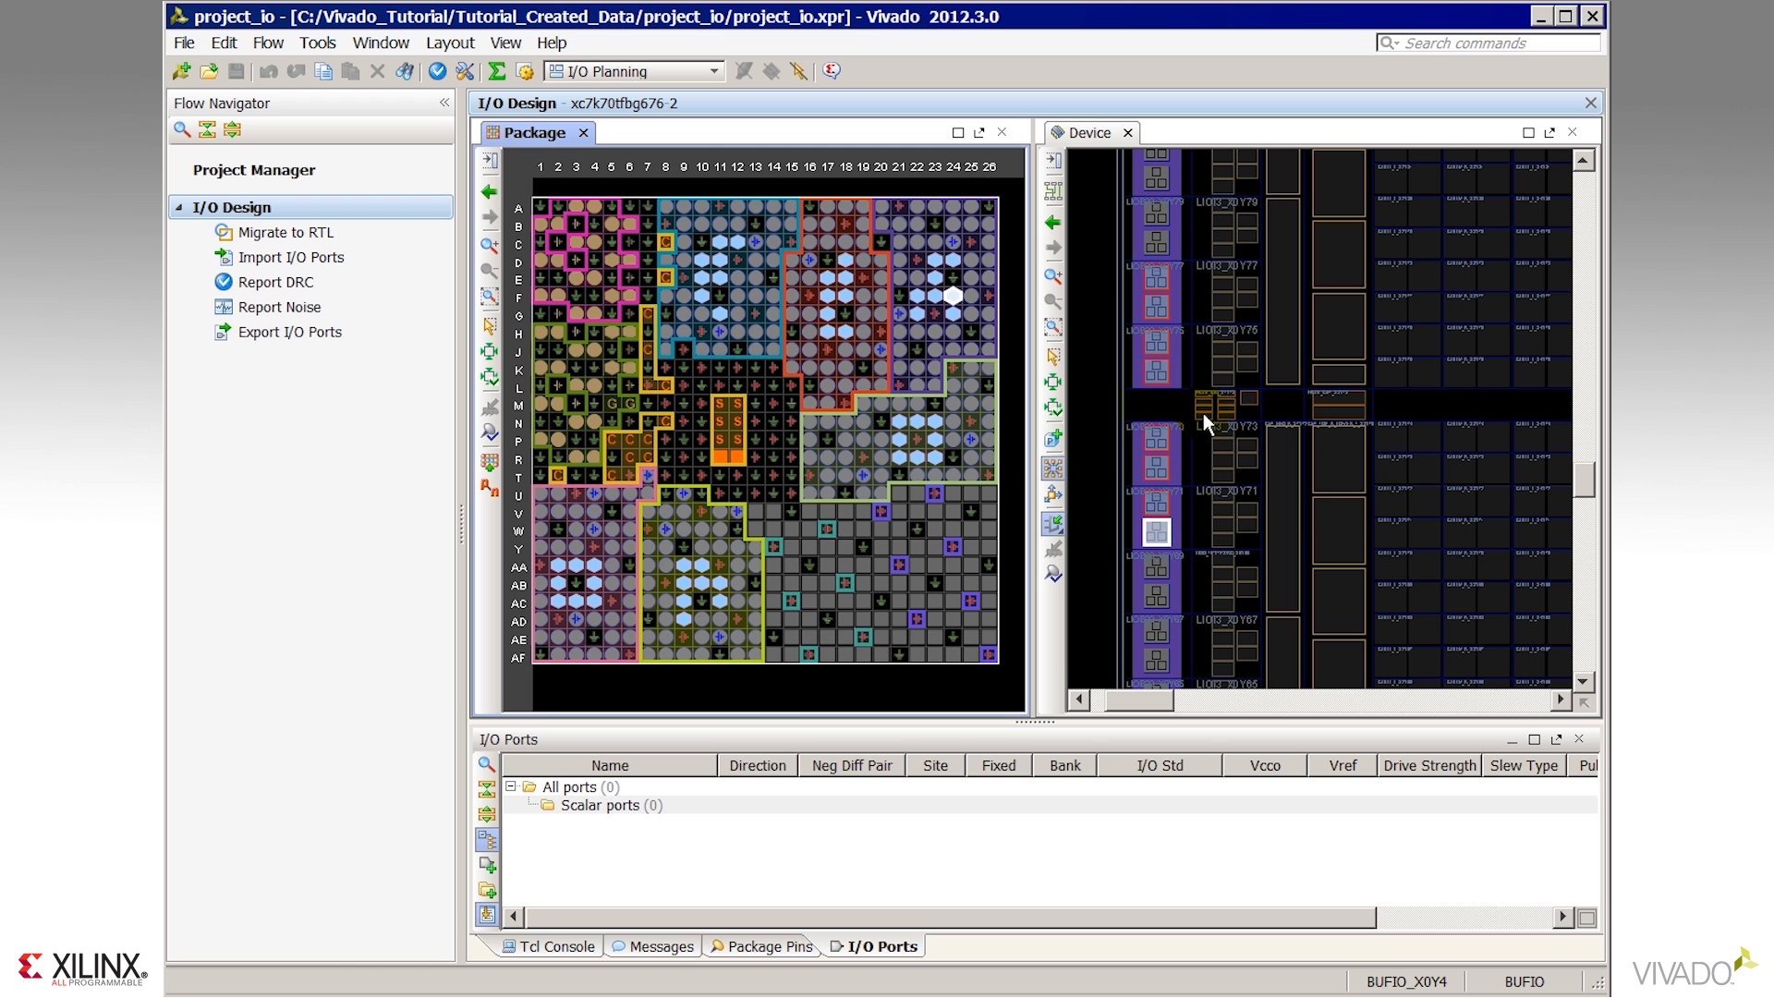
Identify the BUFIO_X0Y4 and OUT_FIFO_X0Y6 sites on the device.
mouse_move(1204, 417)
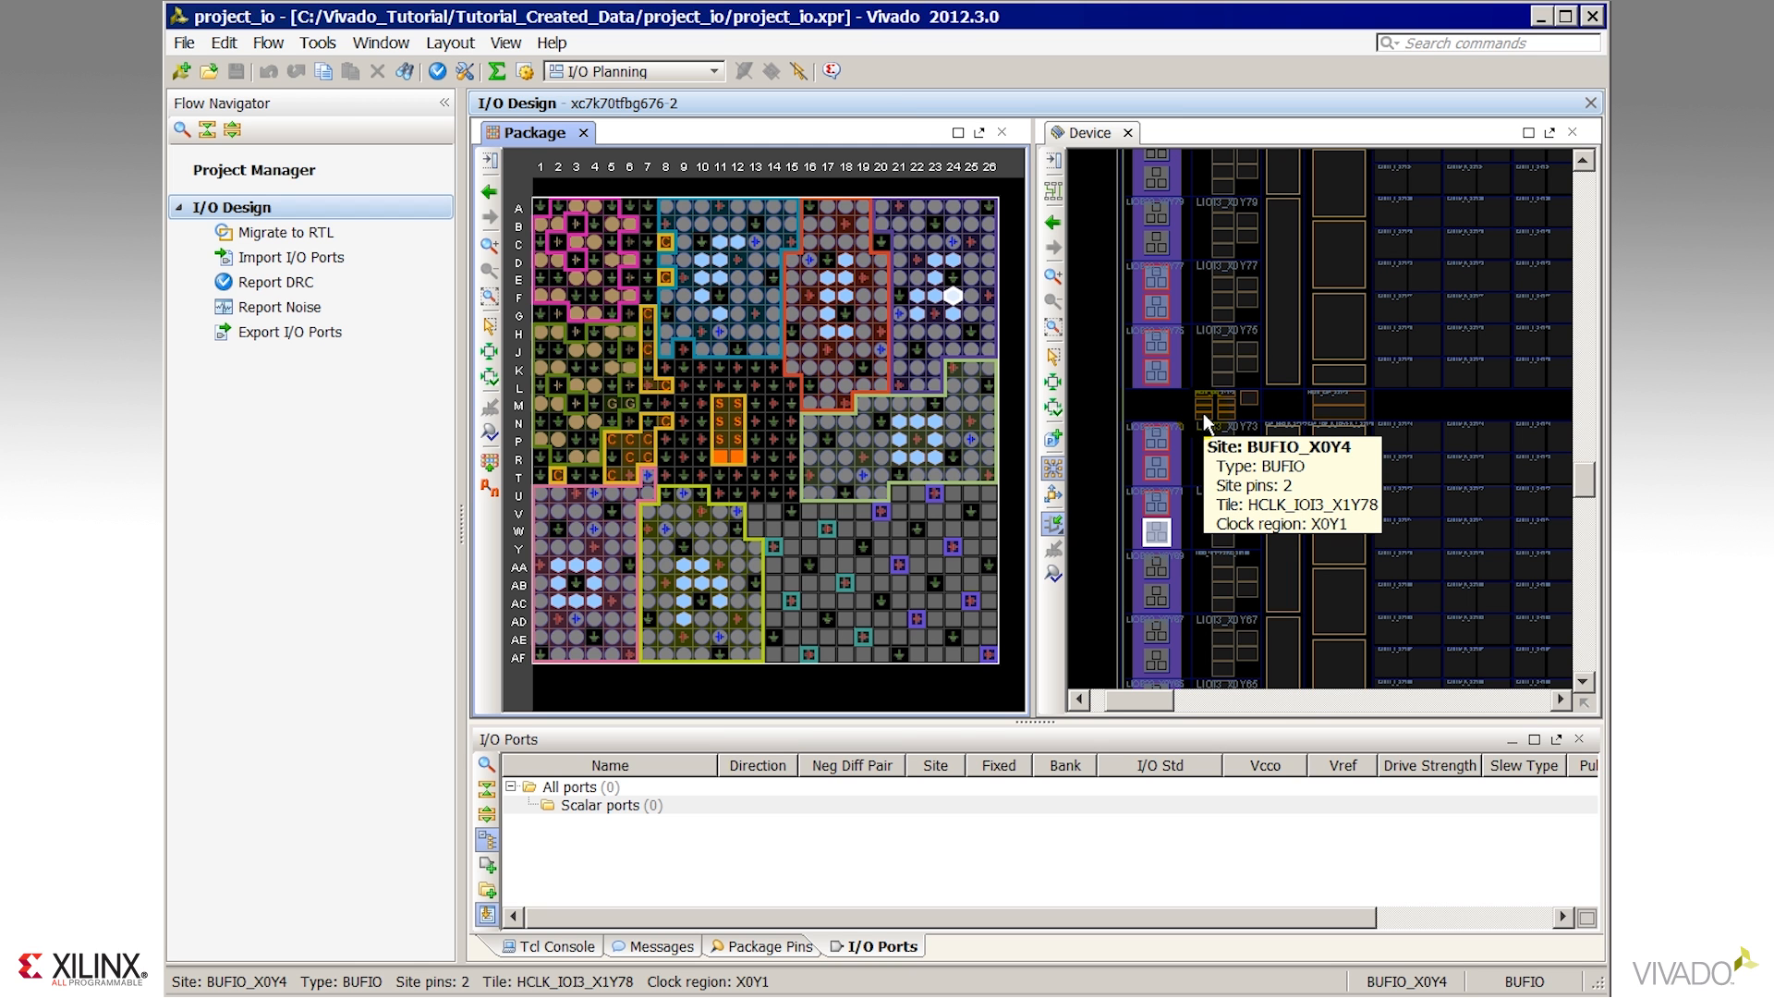
mouse_move(1248, 397)
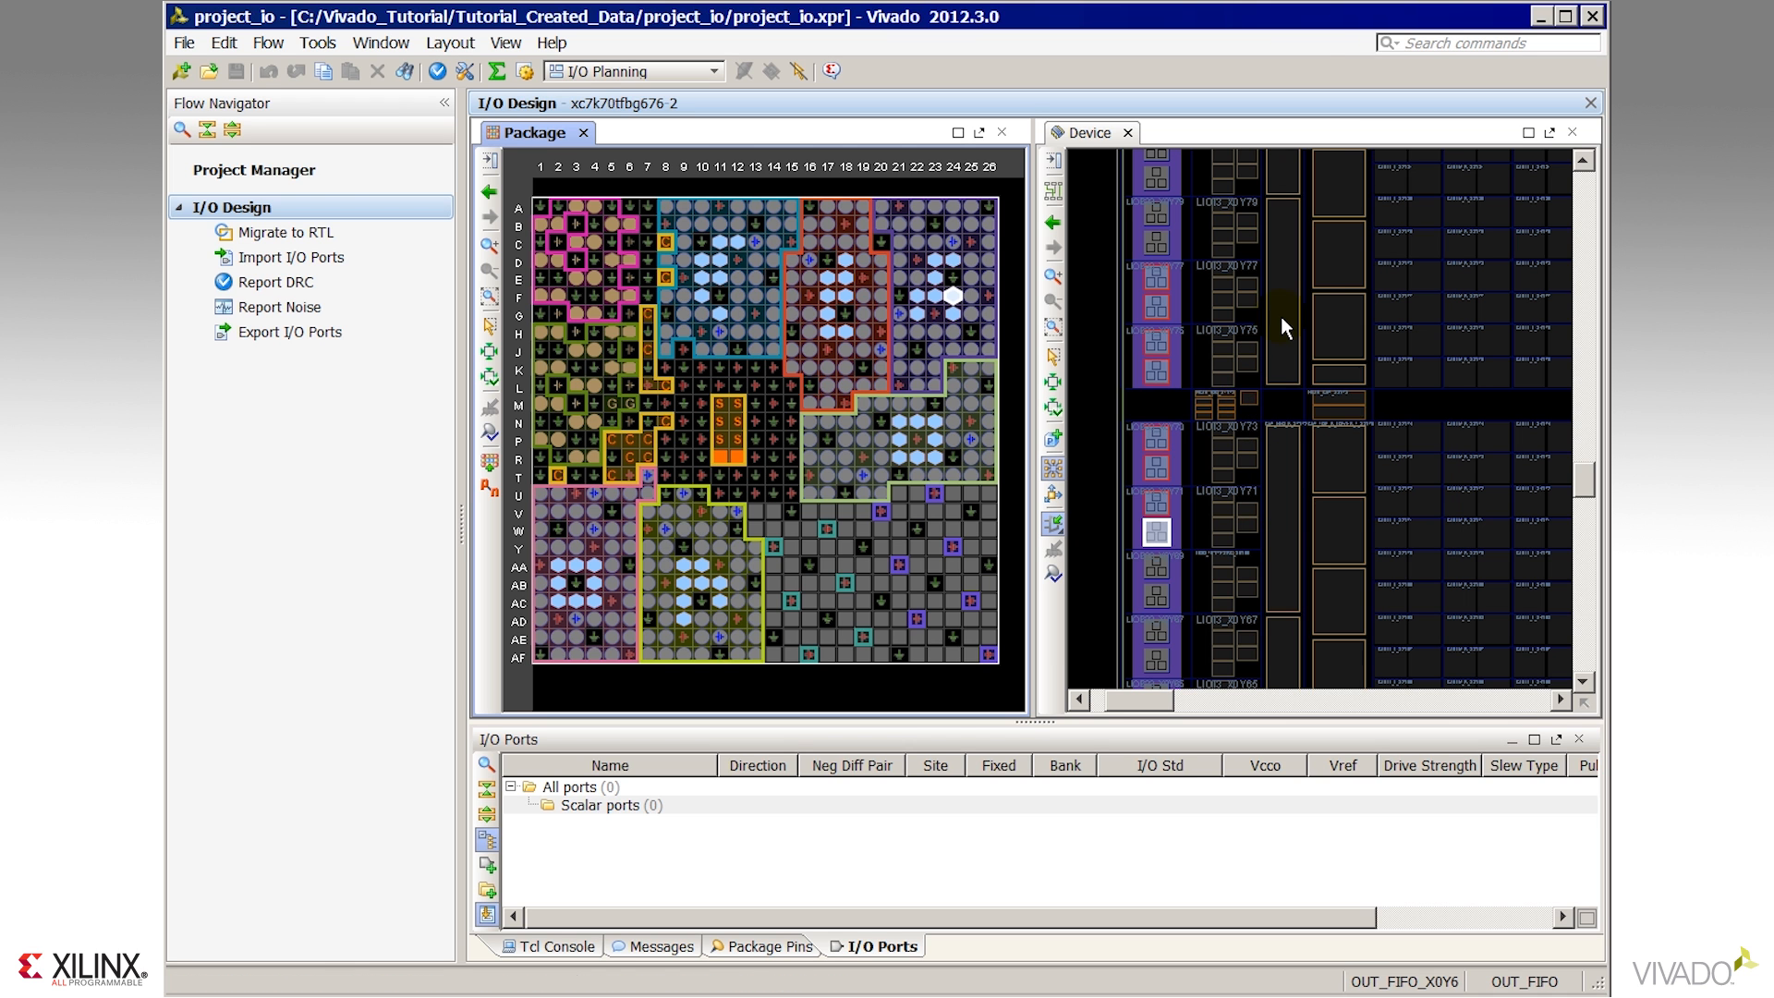
mouse_move(1281, 315)
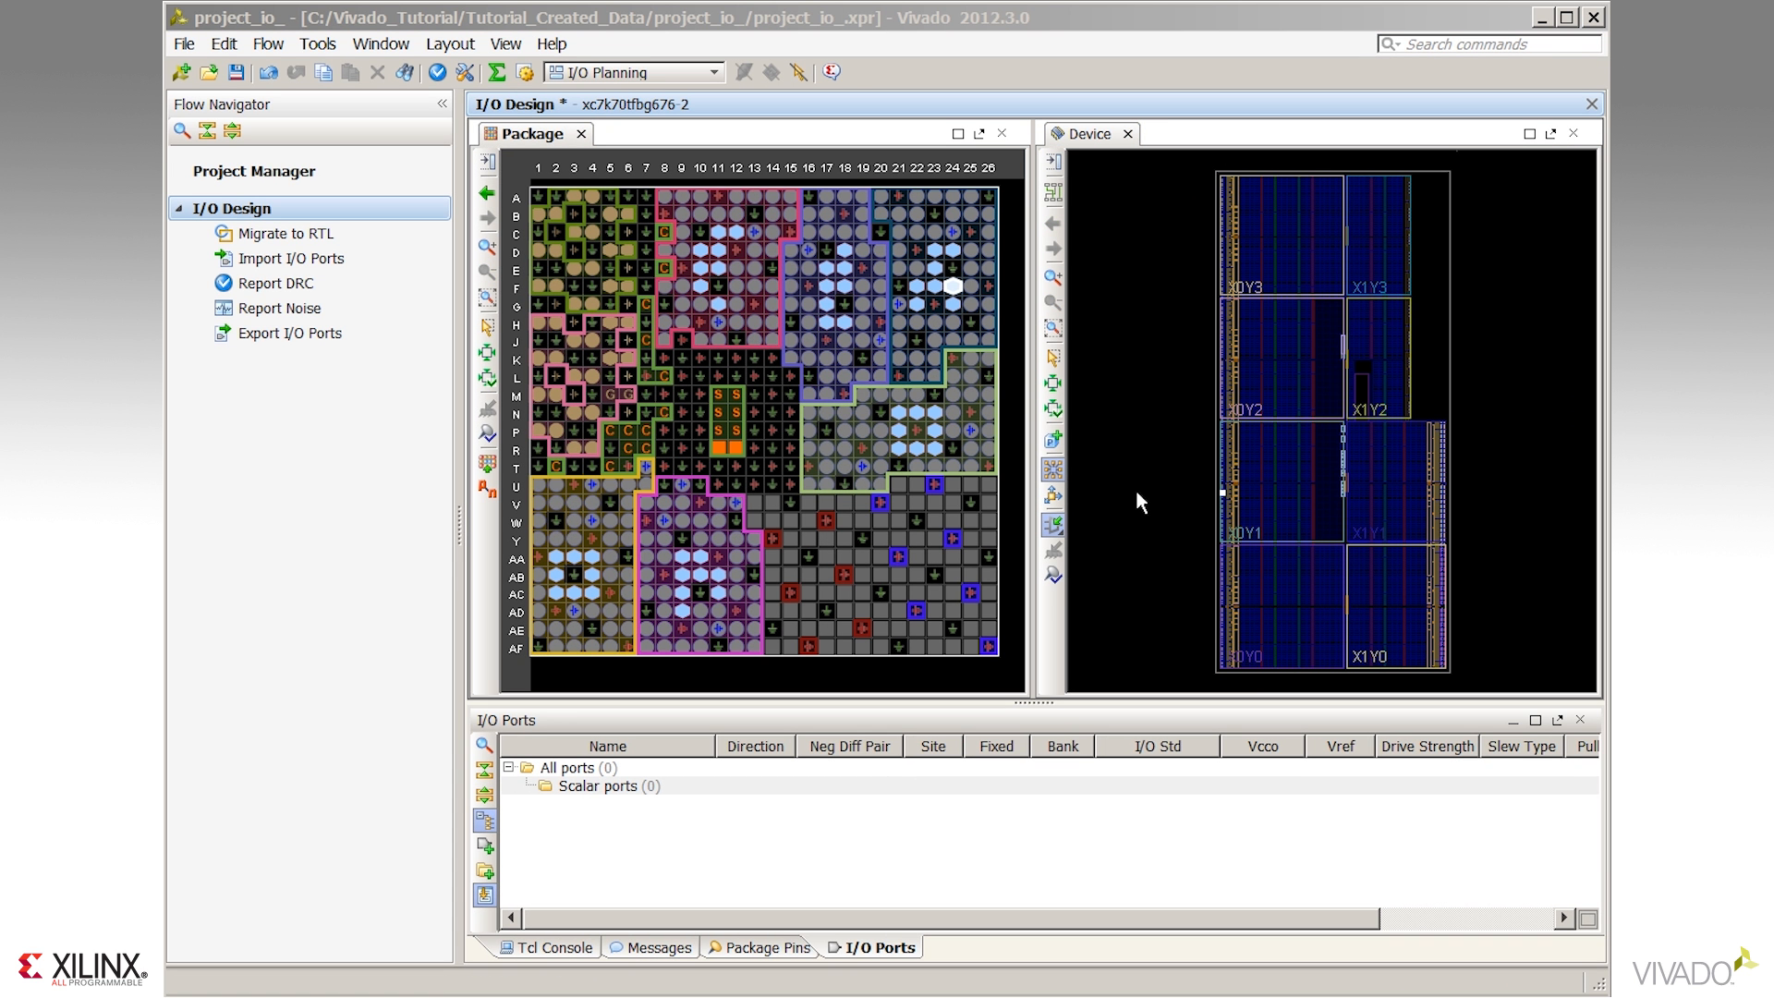
Show the package pins list collapsed to I/O banks and review the type of each bank.
click(764, 946)
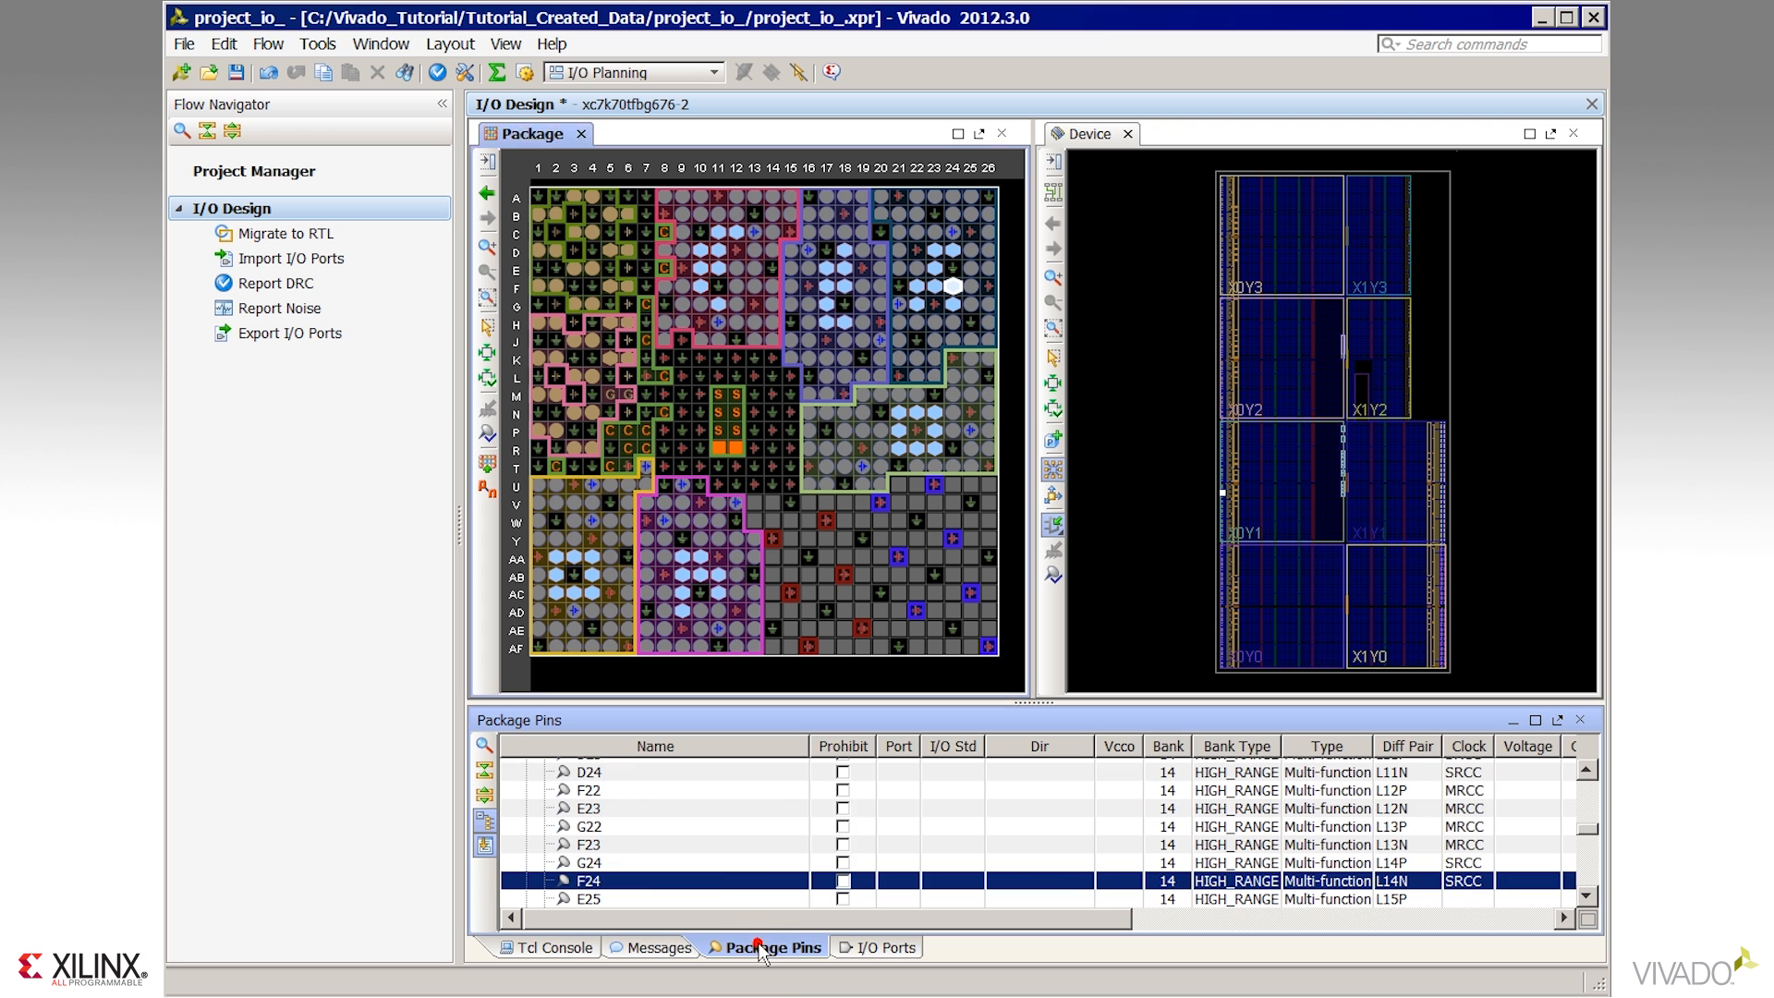
click(484, 770)
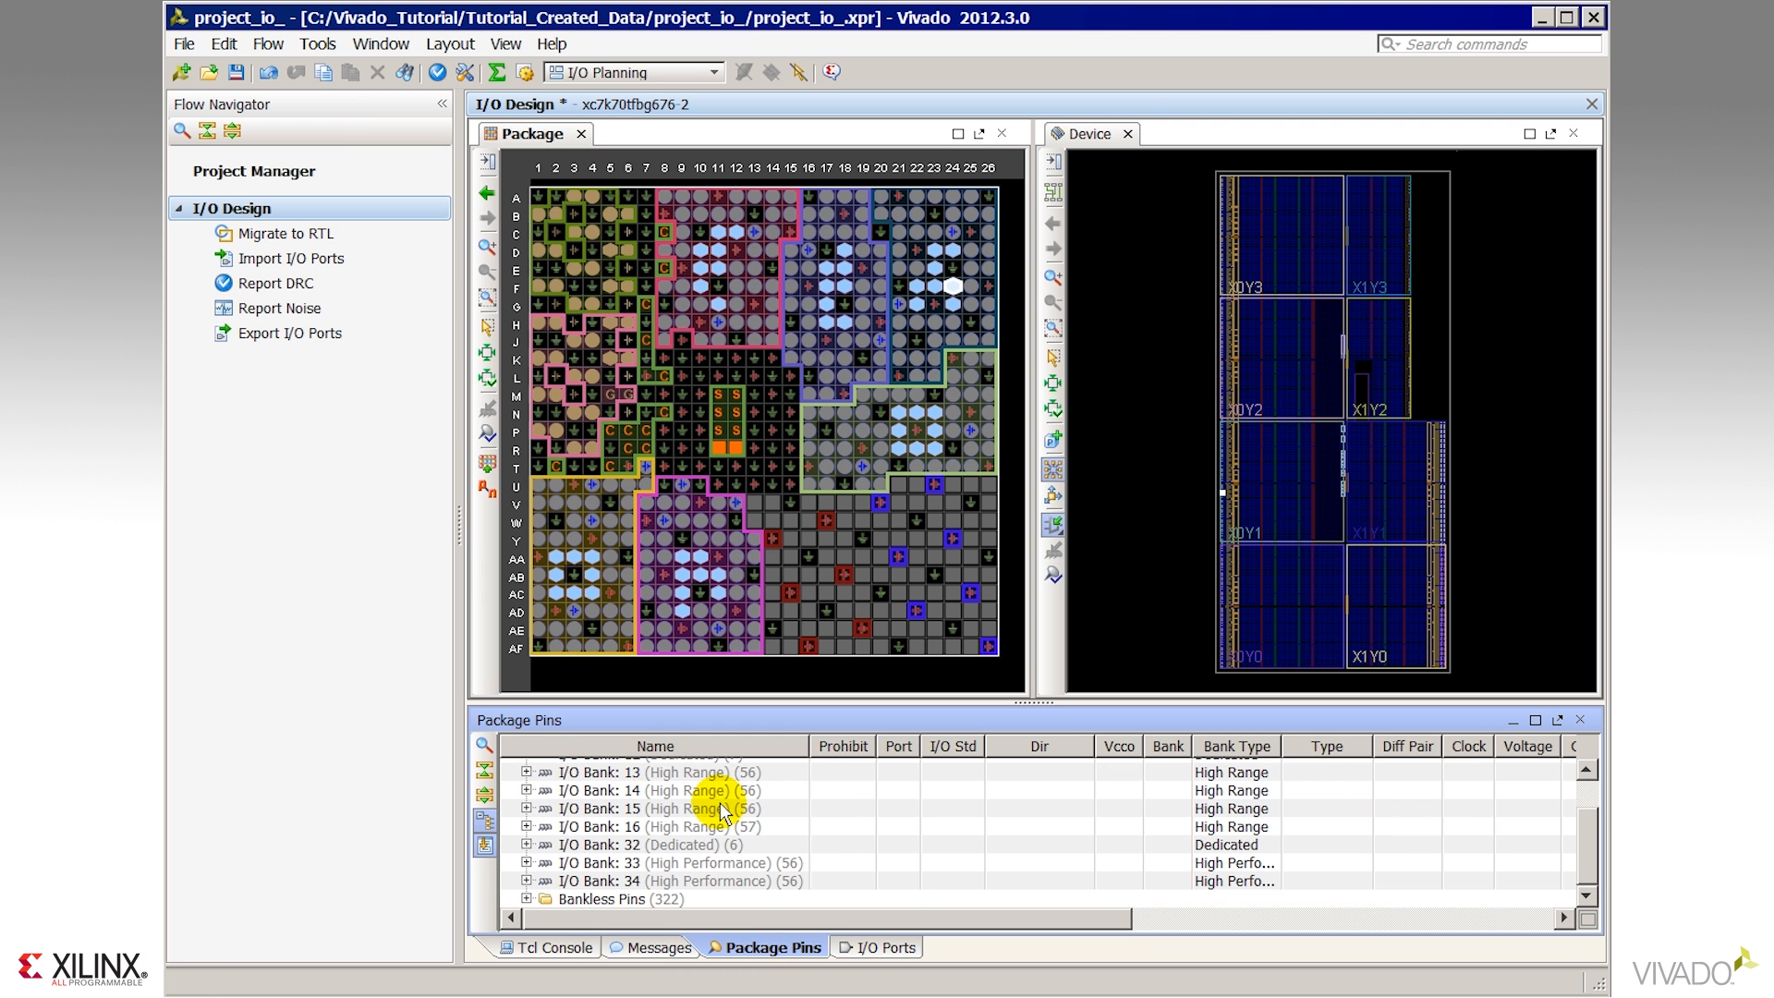
scroll(702, 794, up, 1)
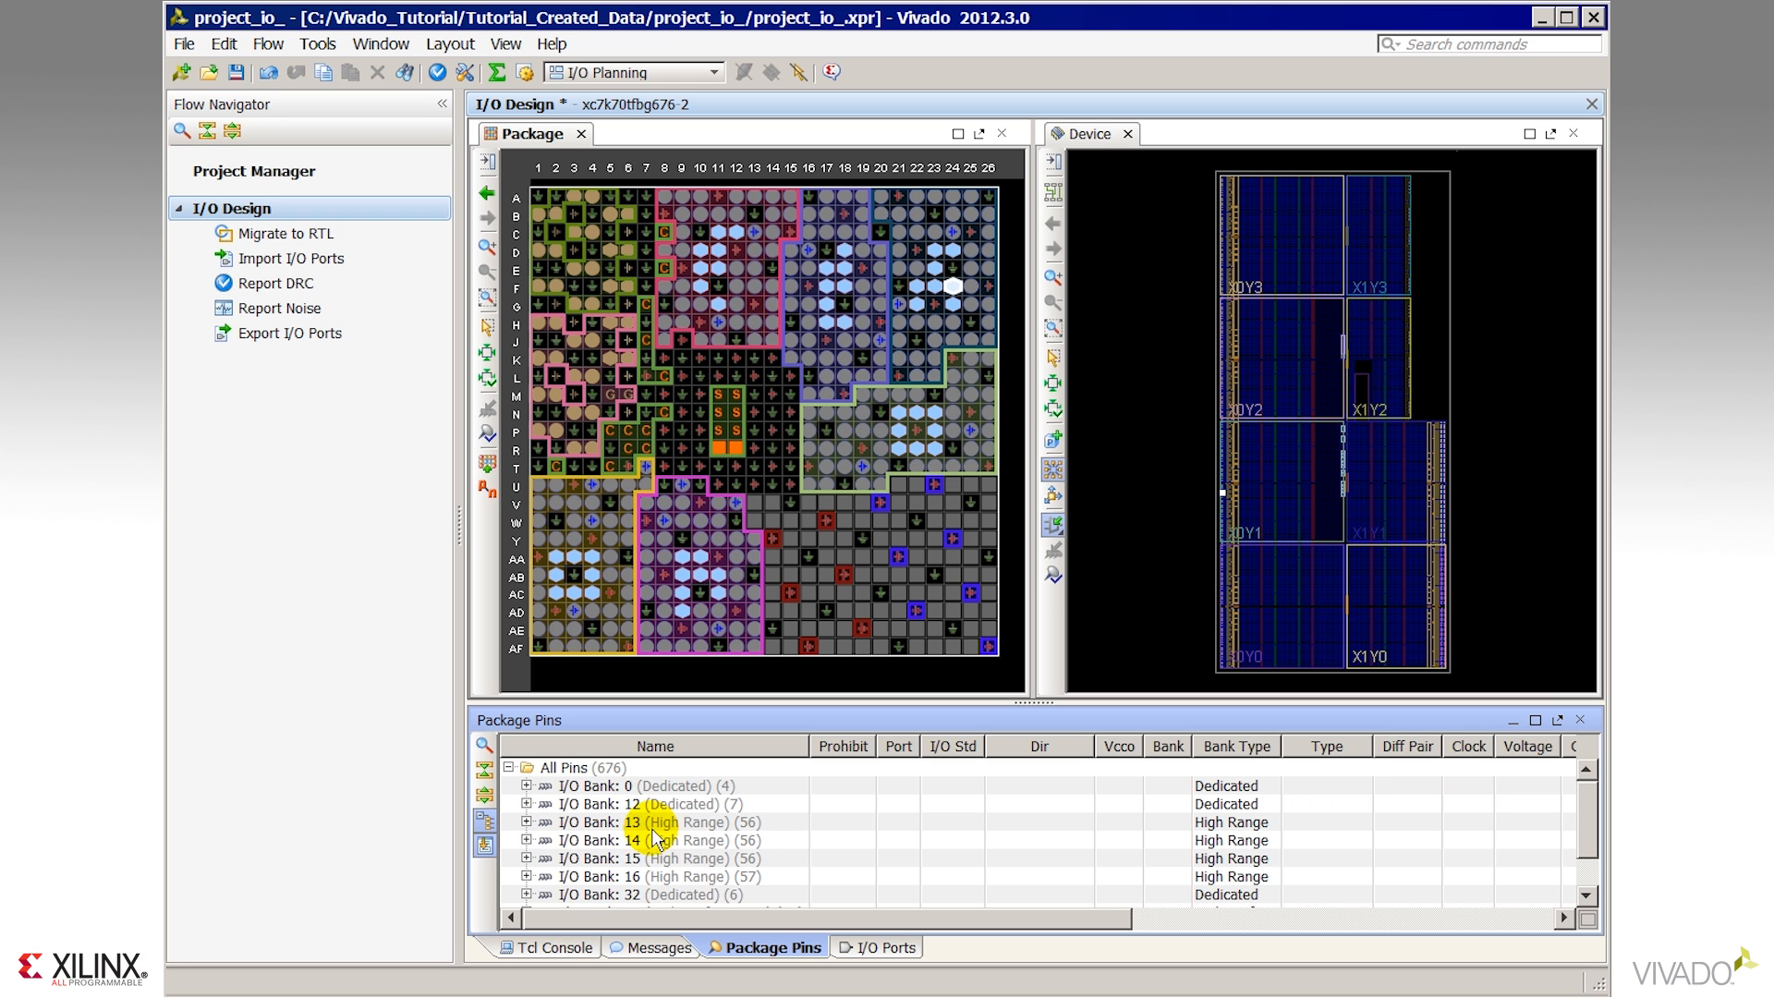
scroll(531, 825, down, 1)
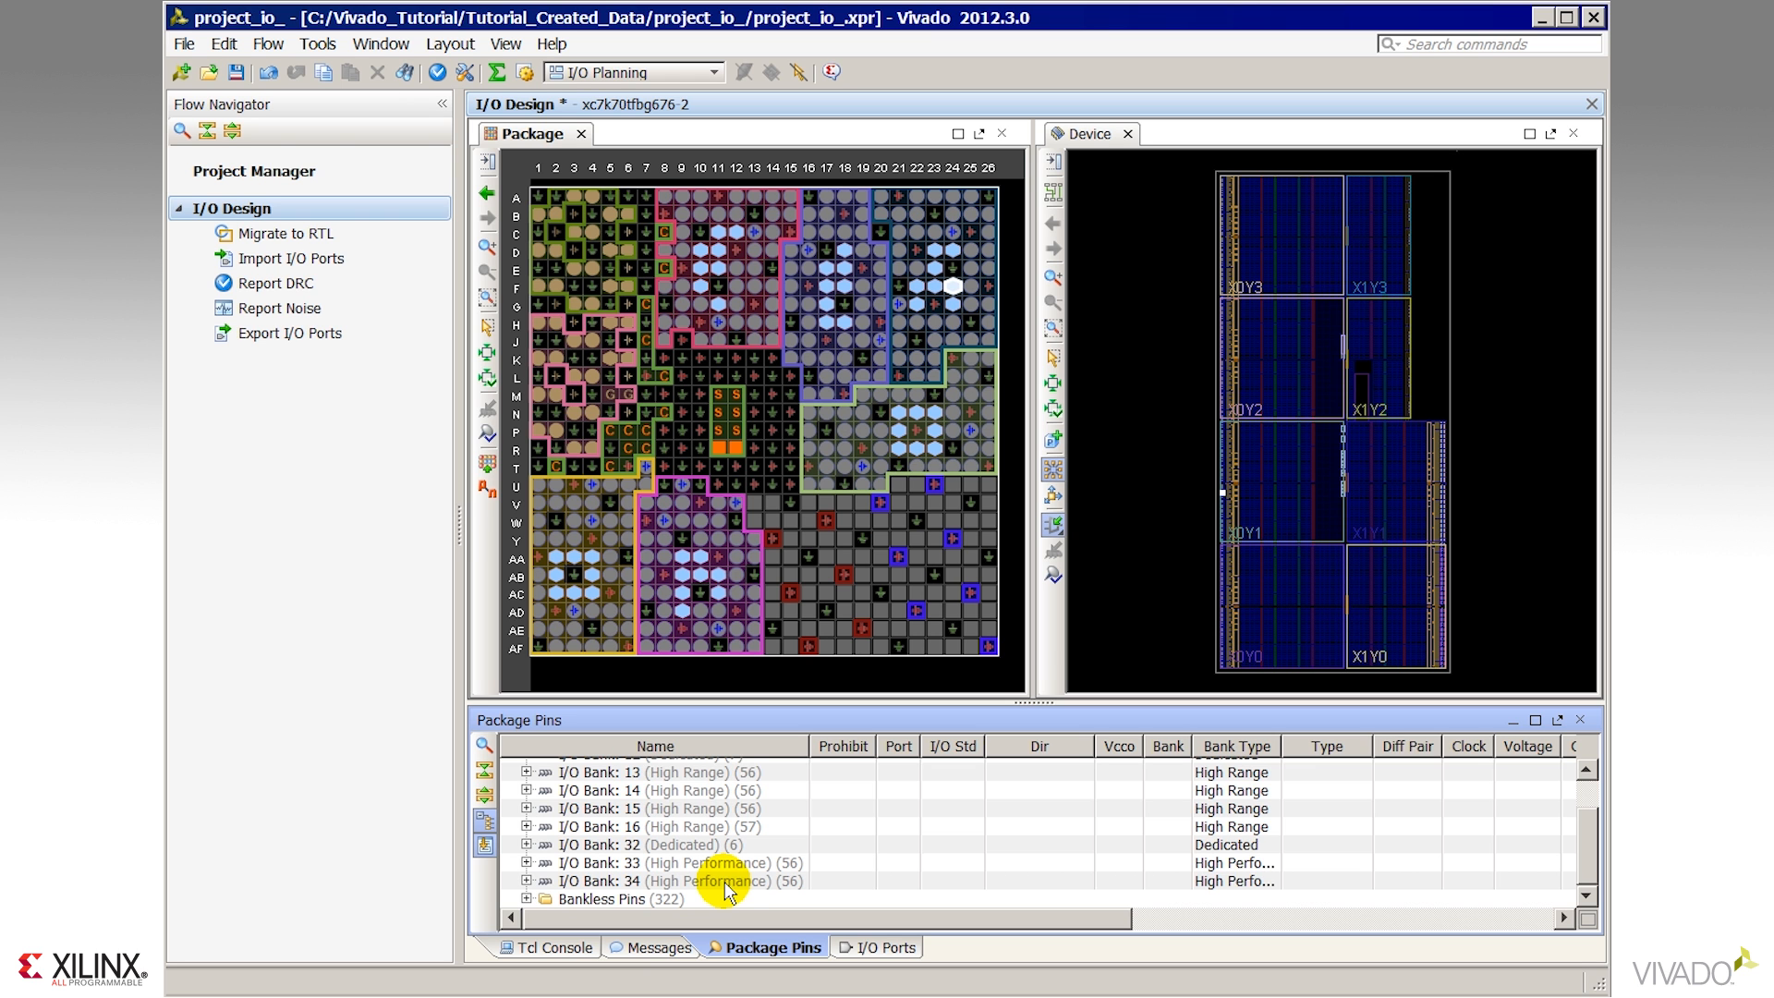
Apply the JTAG/Boundary Scan configuration mode, with the Package Pins view sorted and the package pins prohibited afterward.
click(318, 45)
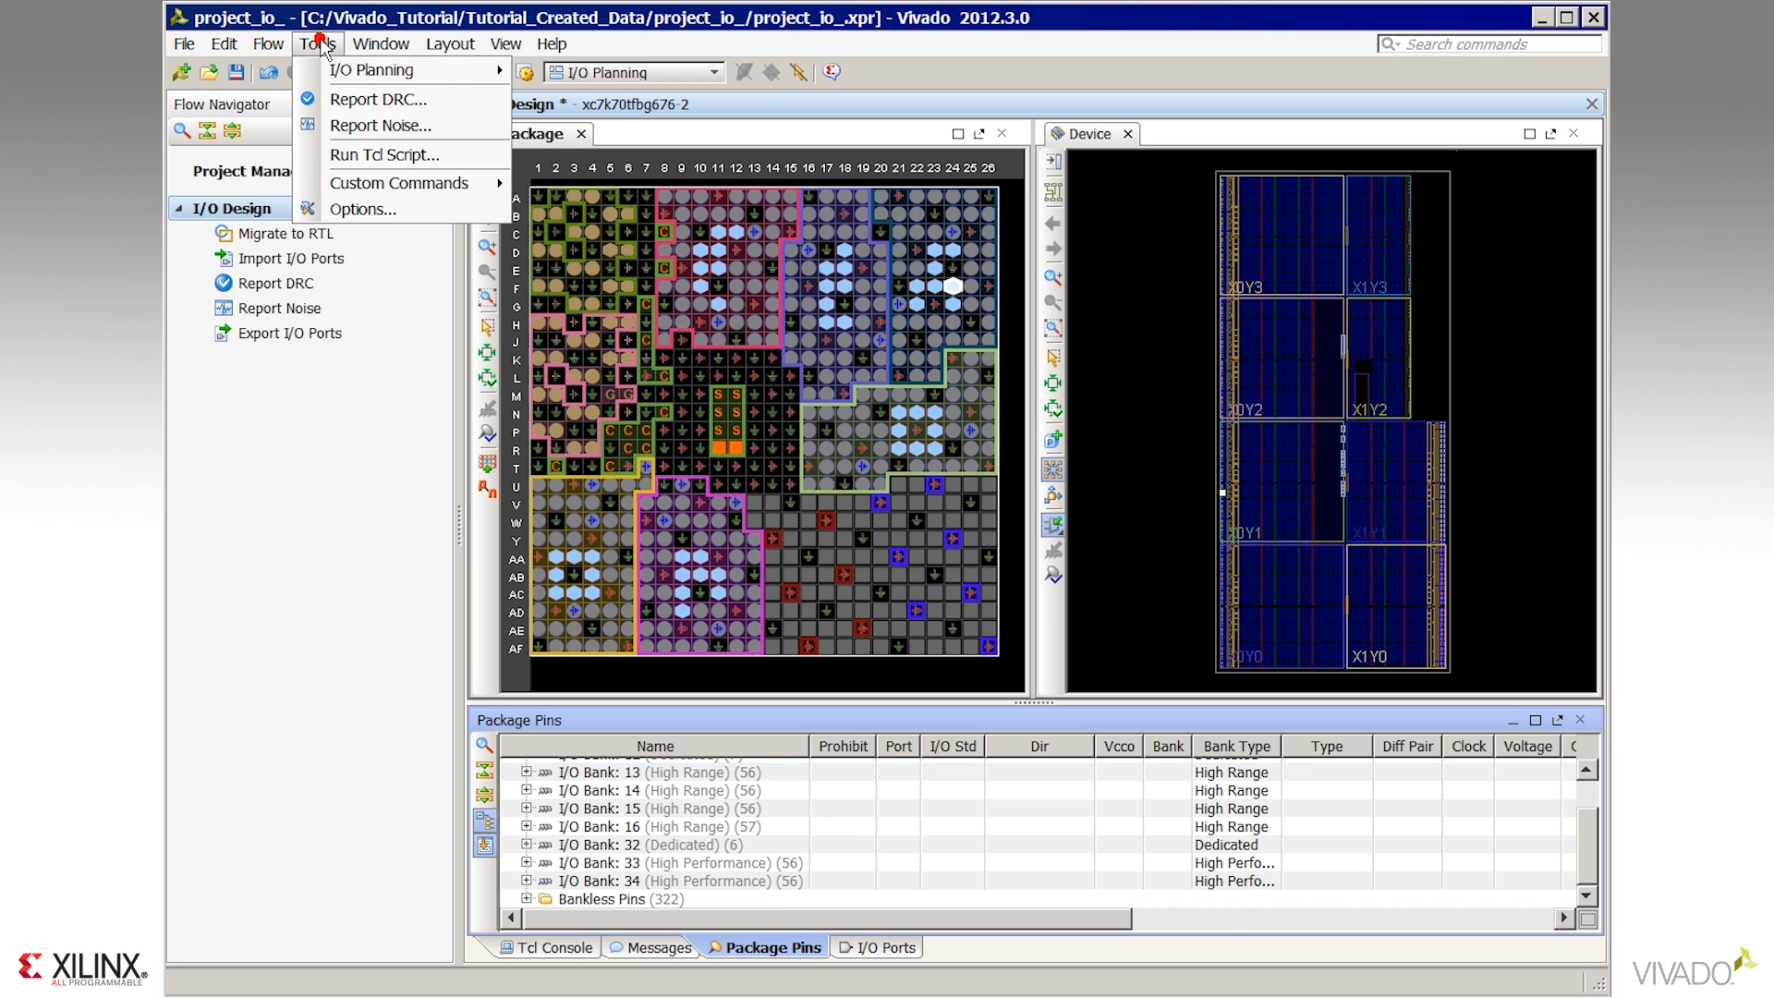
mouse_move(397, 70)
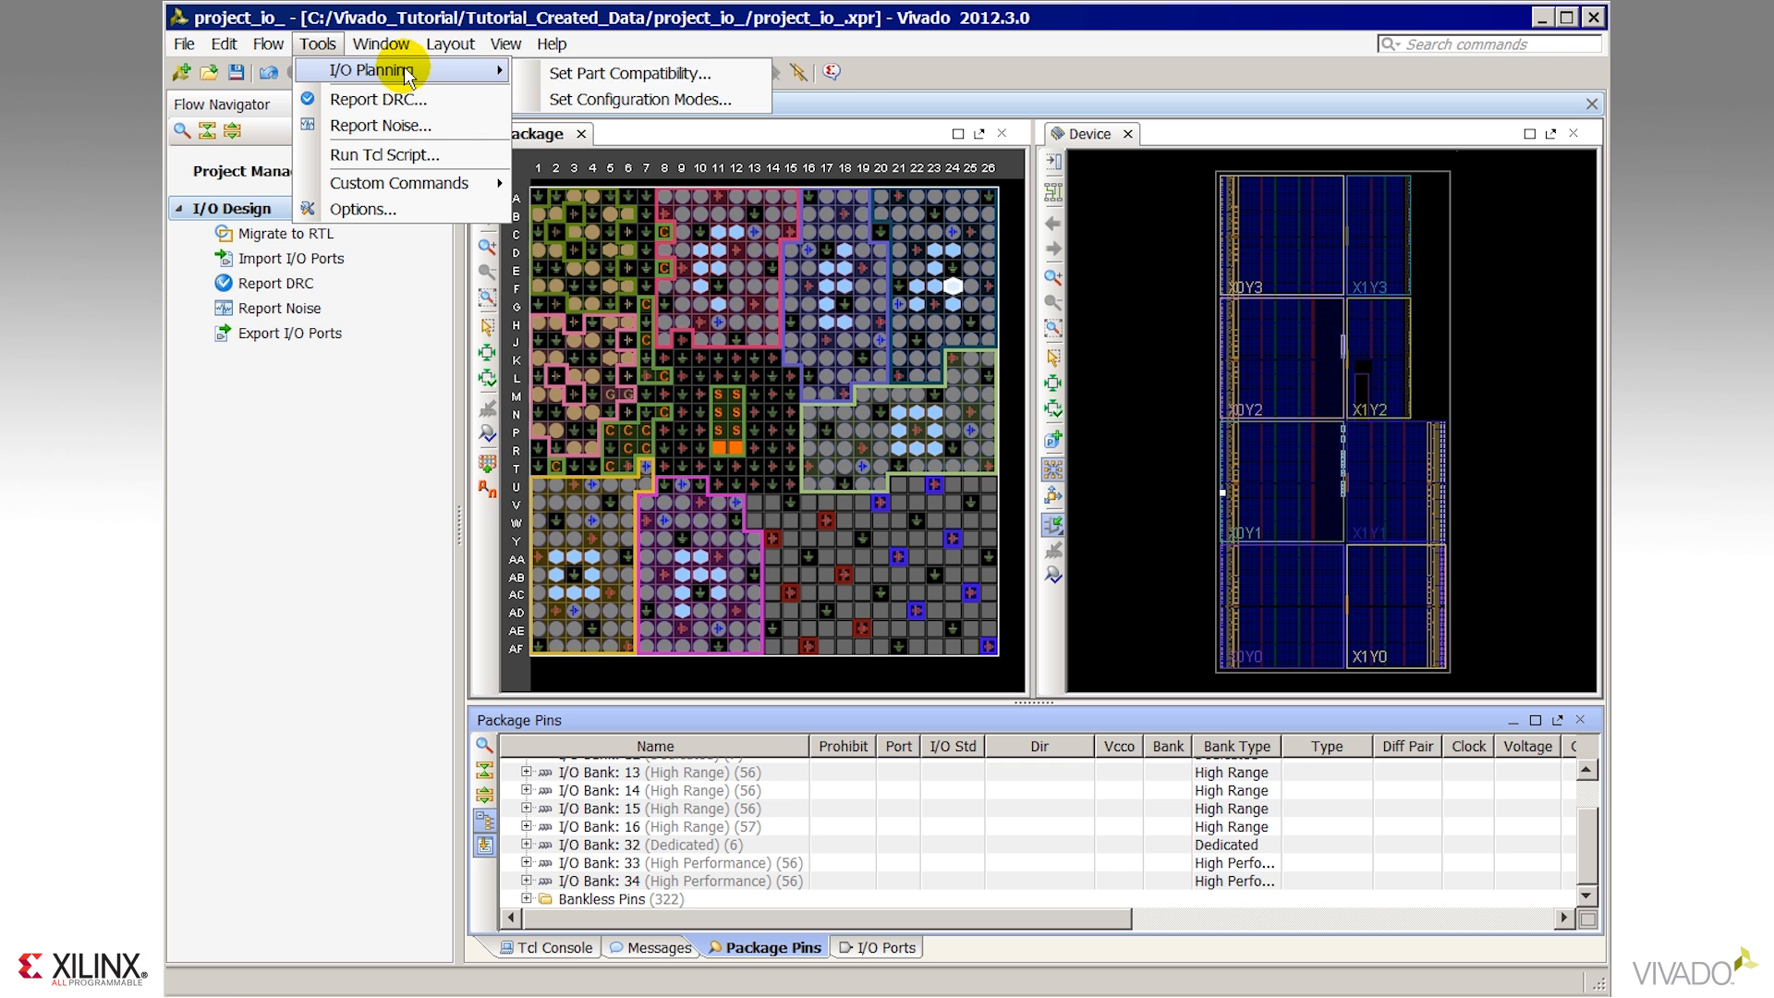
click(726, 99)
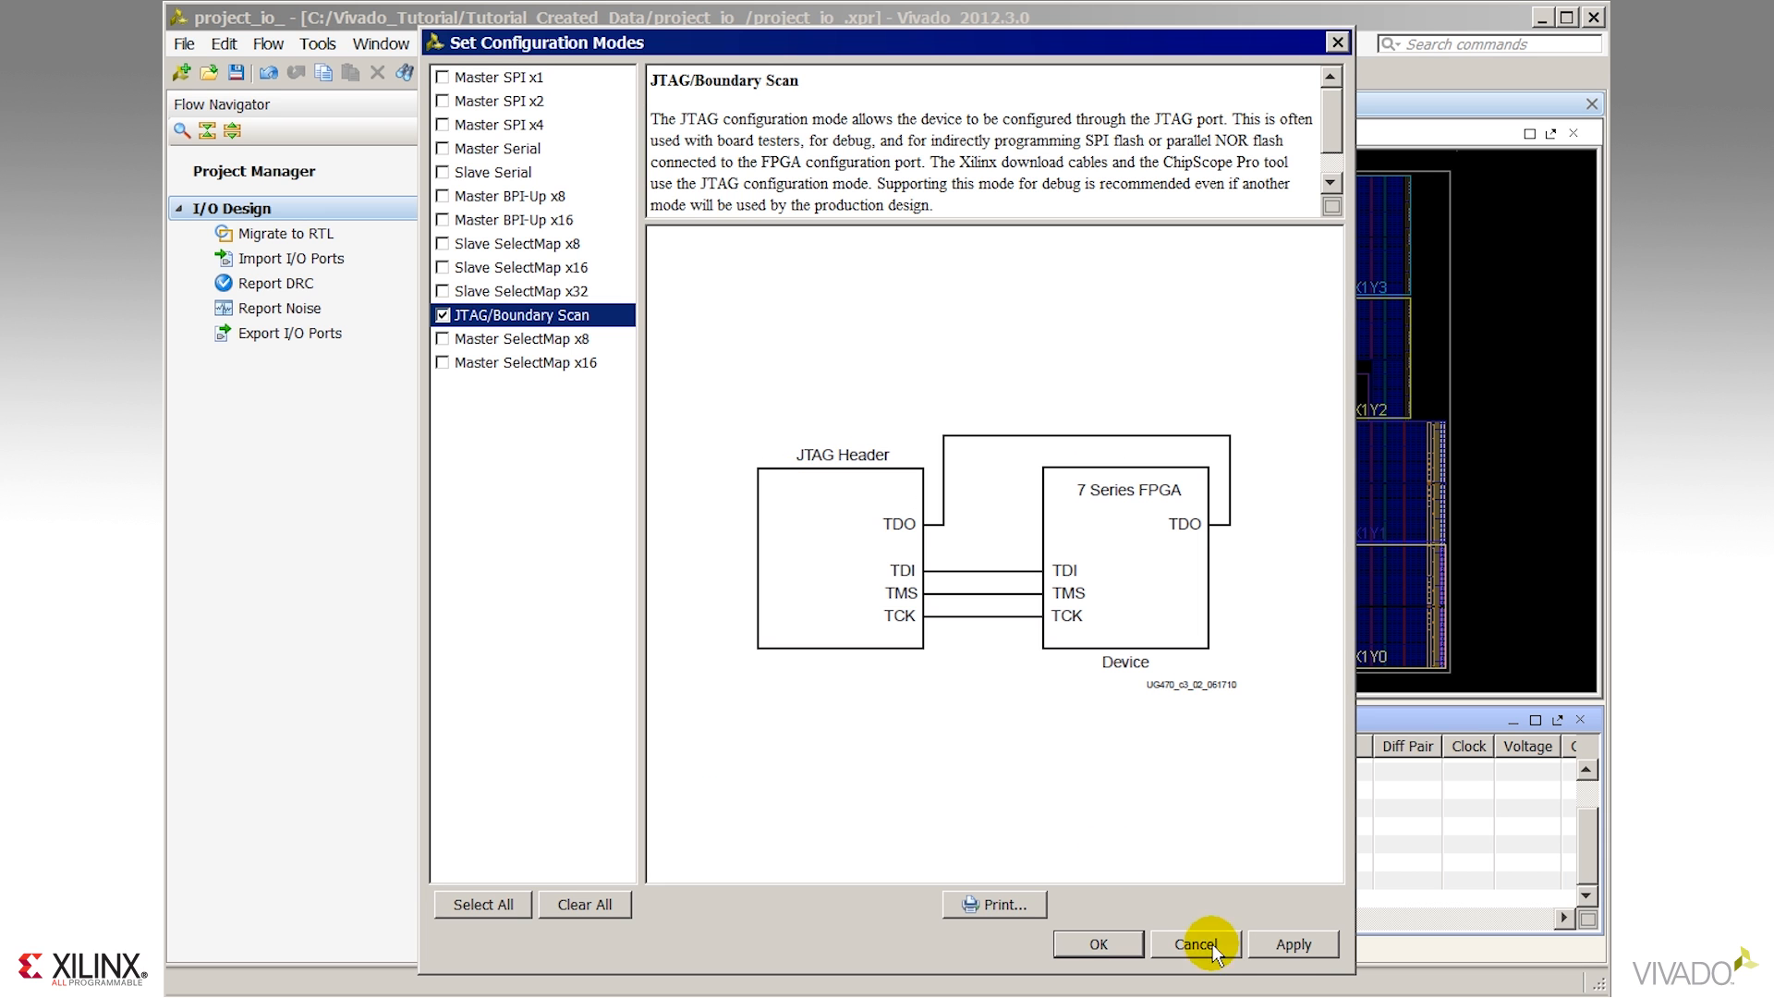
click(1293, 944)
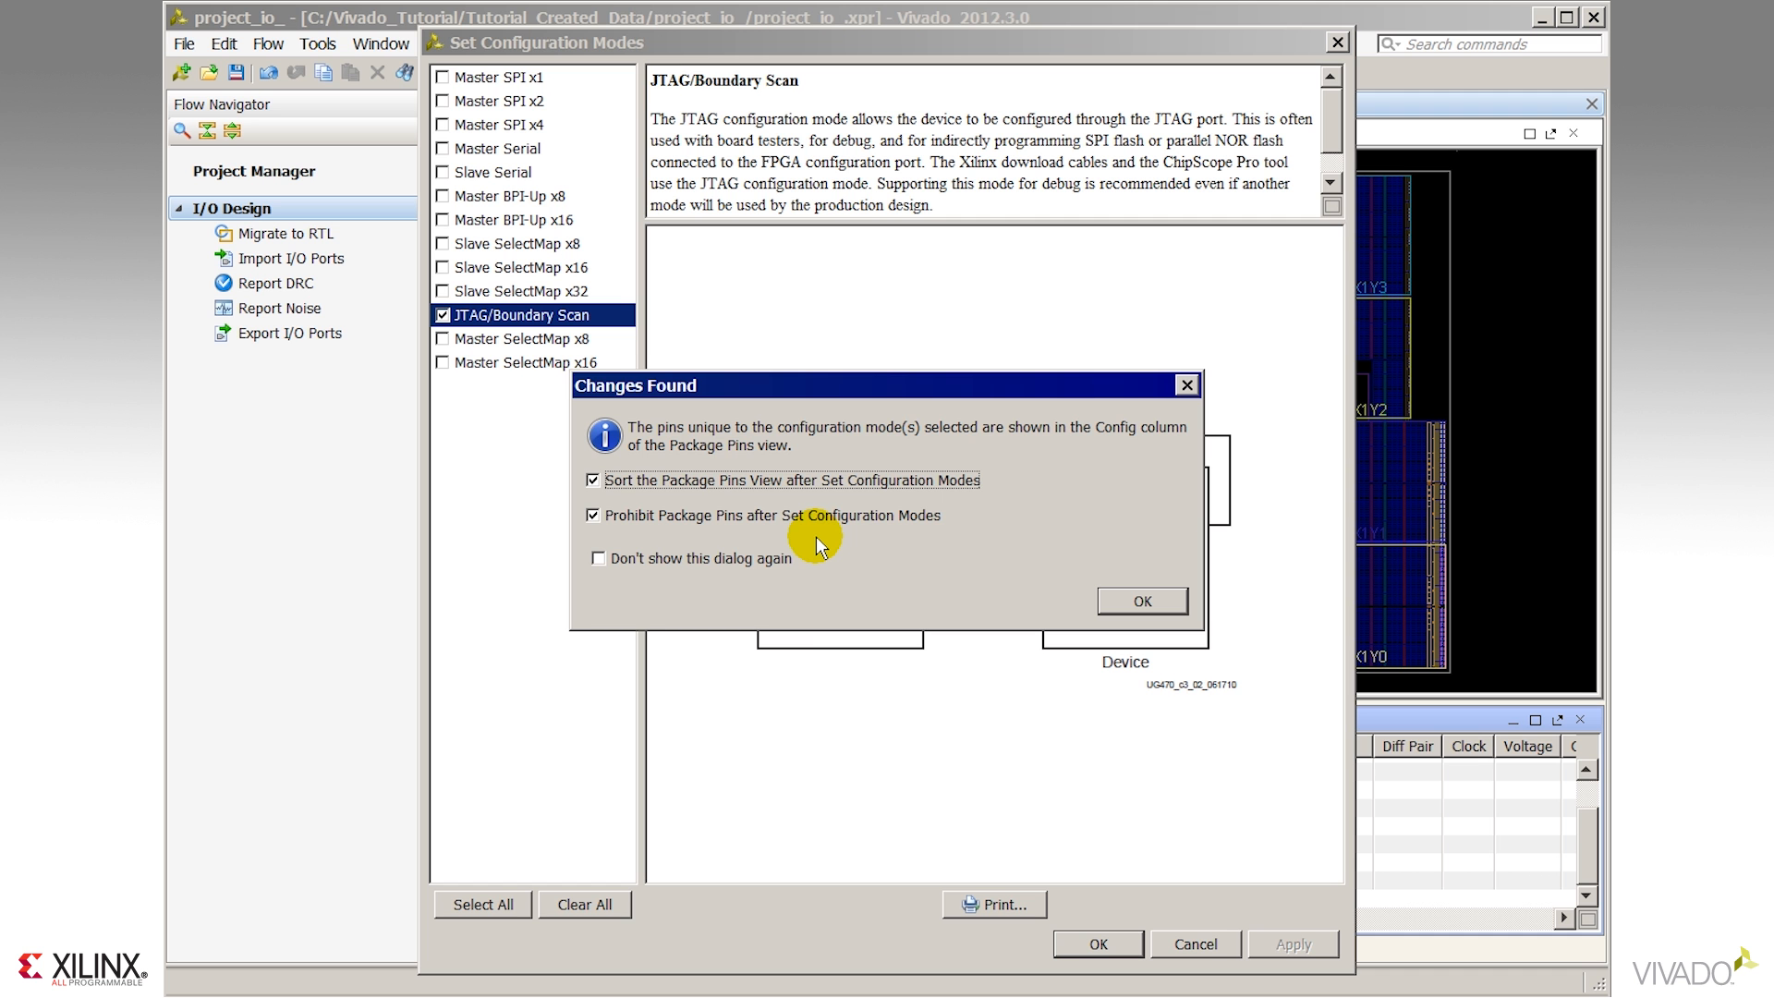
click(1142, 601)
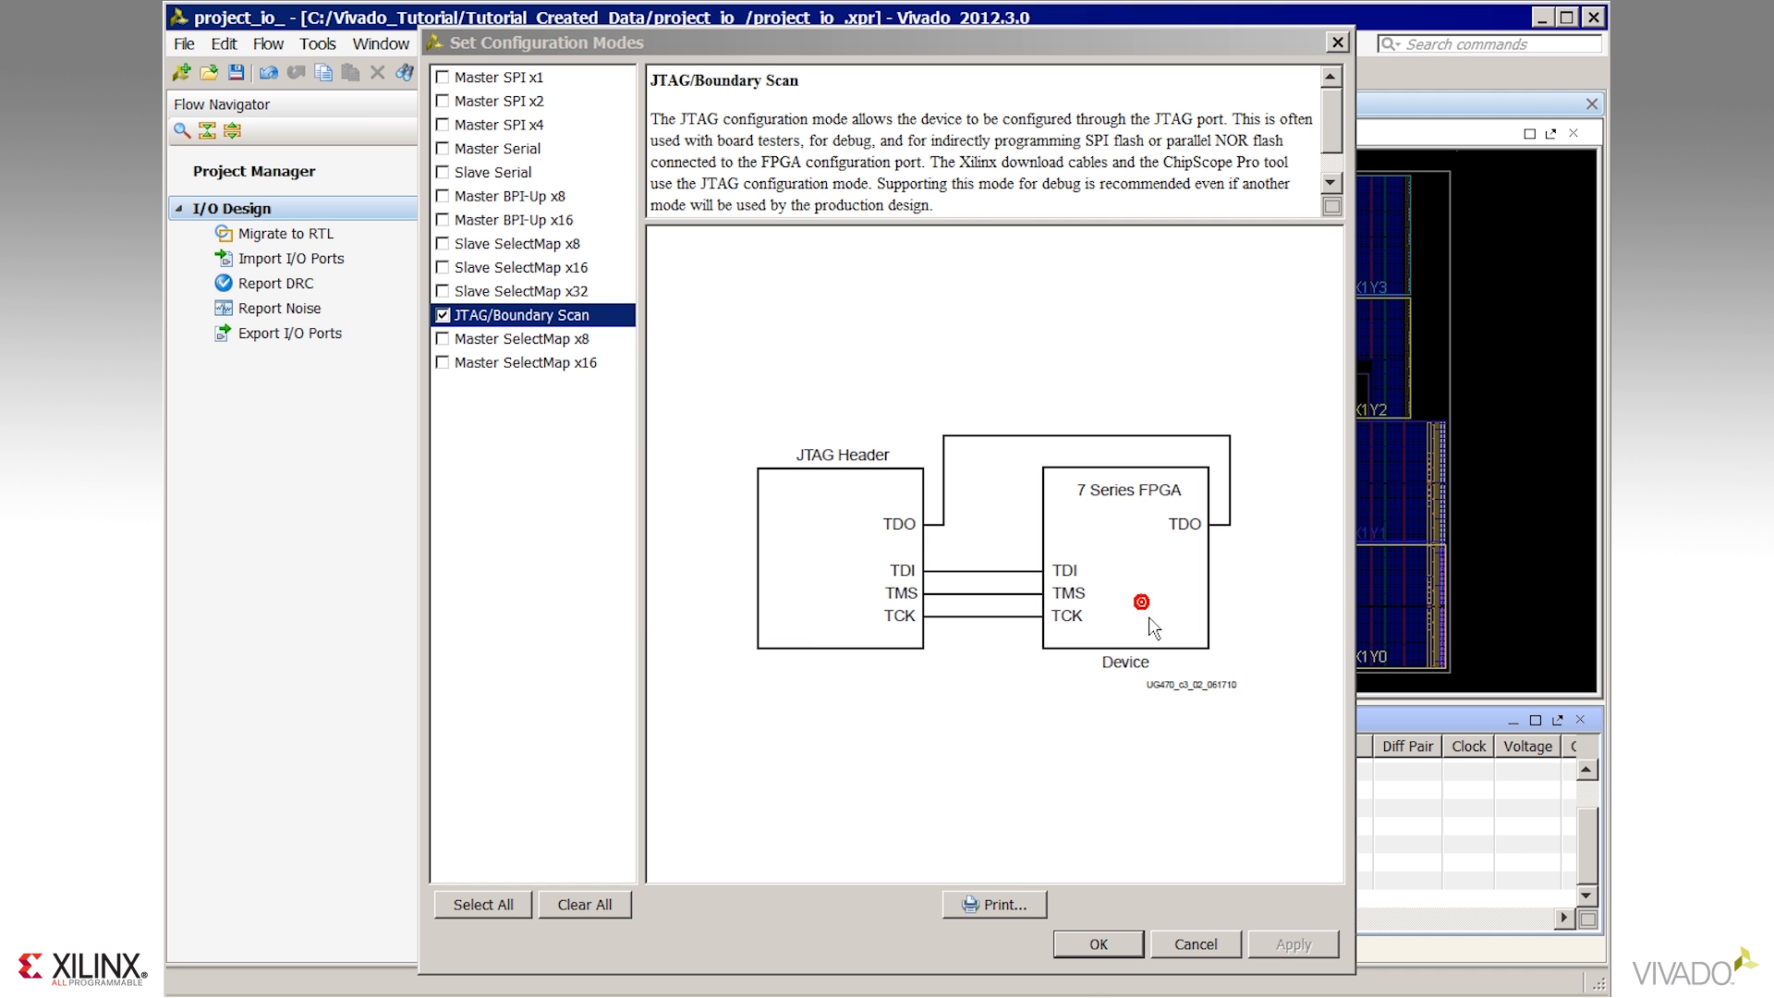
click(1095, 944)
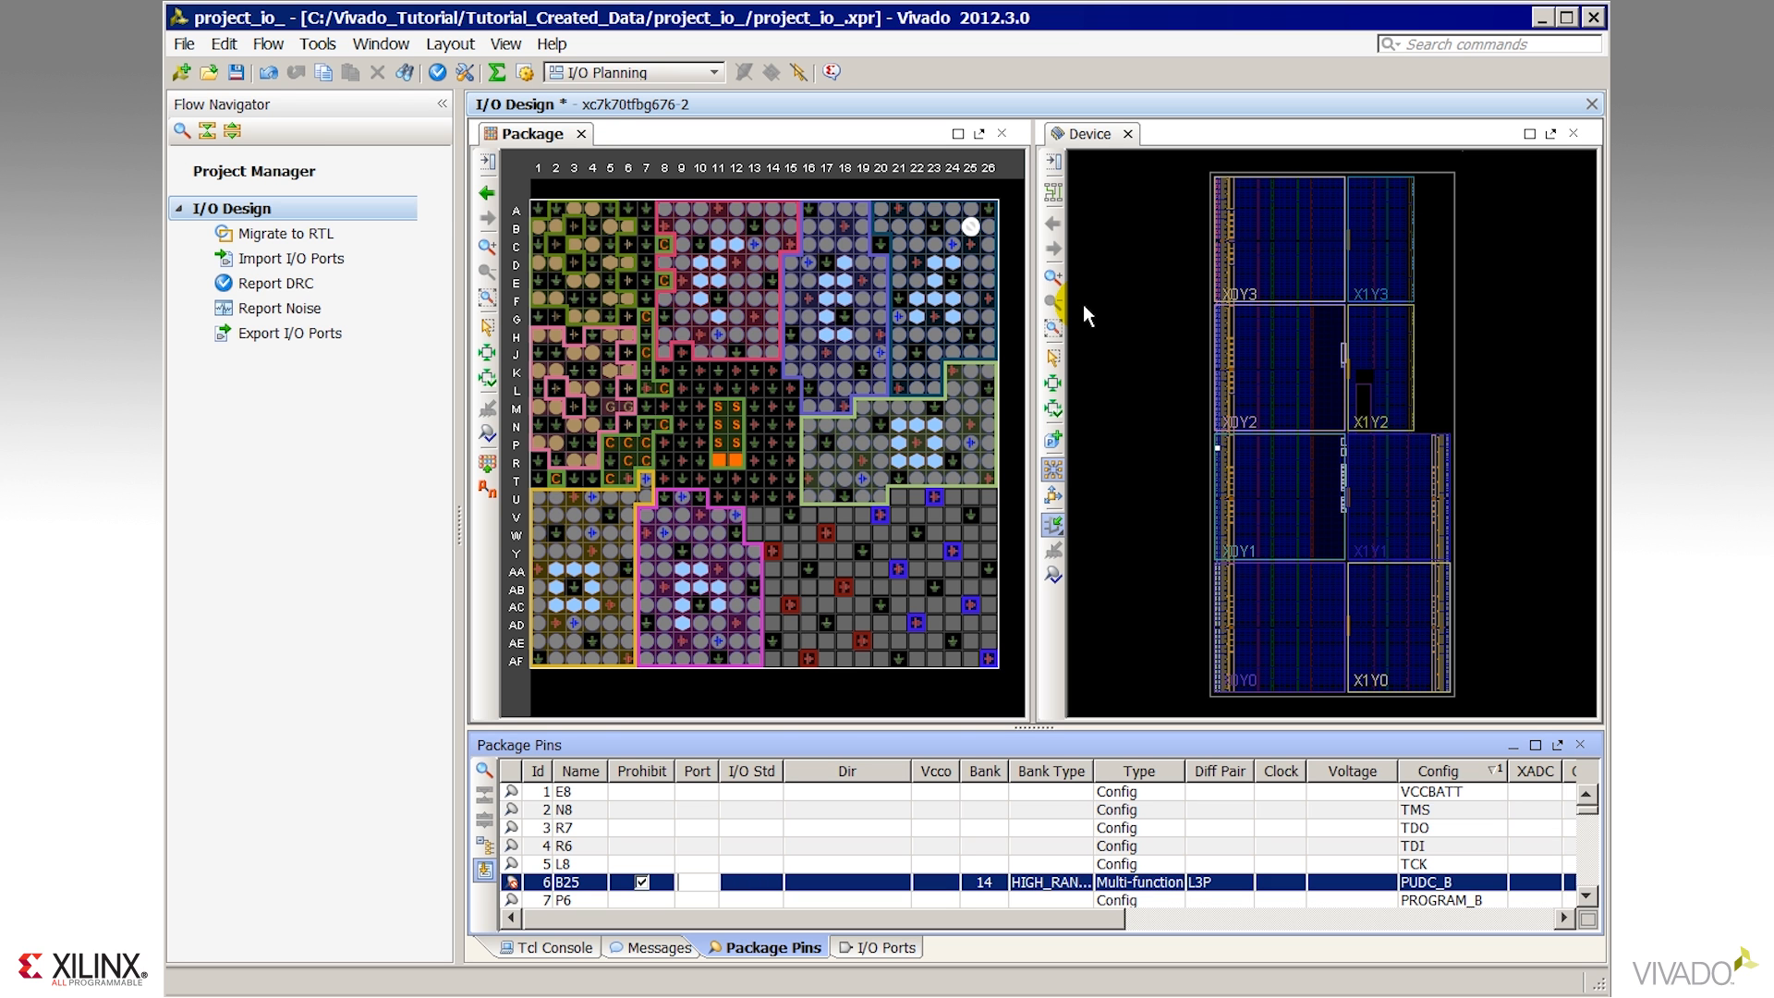
Add the Slave SelectMap x32 configuration mode alongside JTAG/Boundary Scan and apply it to the design.
click(317, 44)
mouse_move(453, 70)
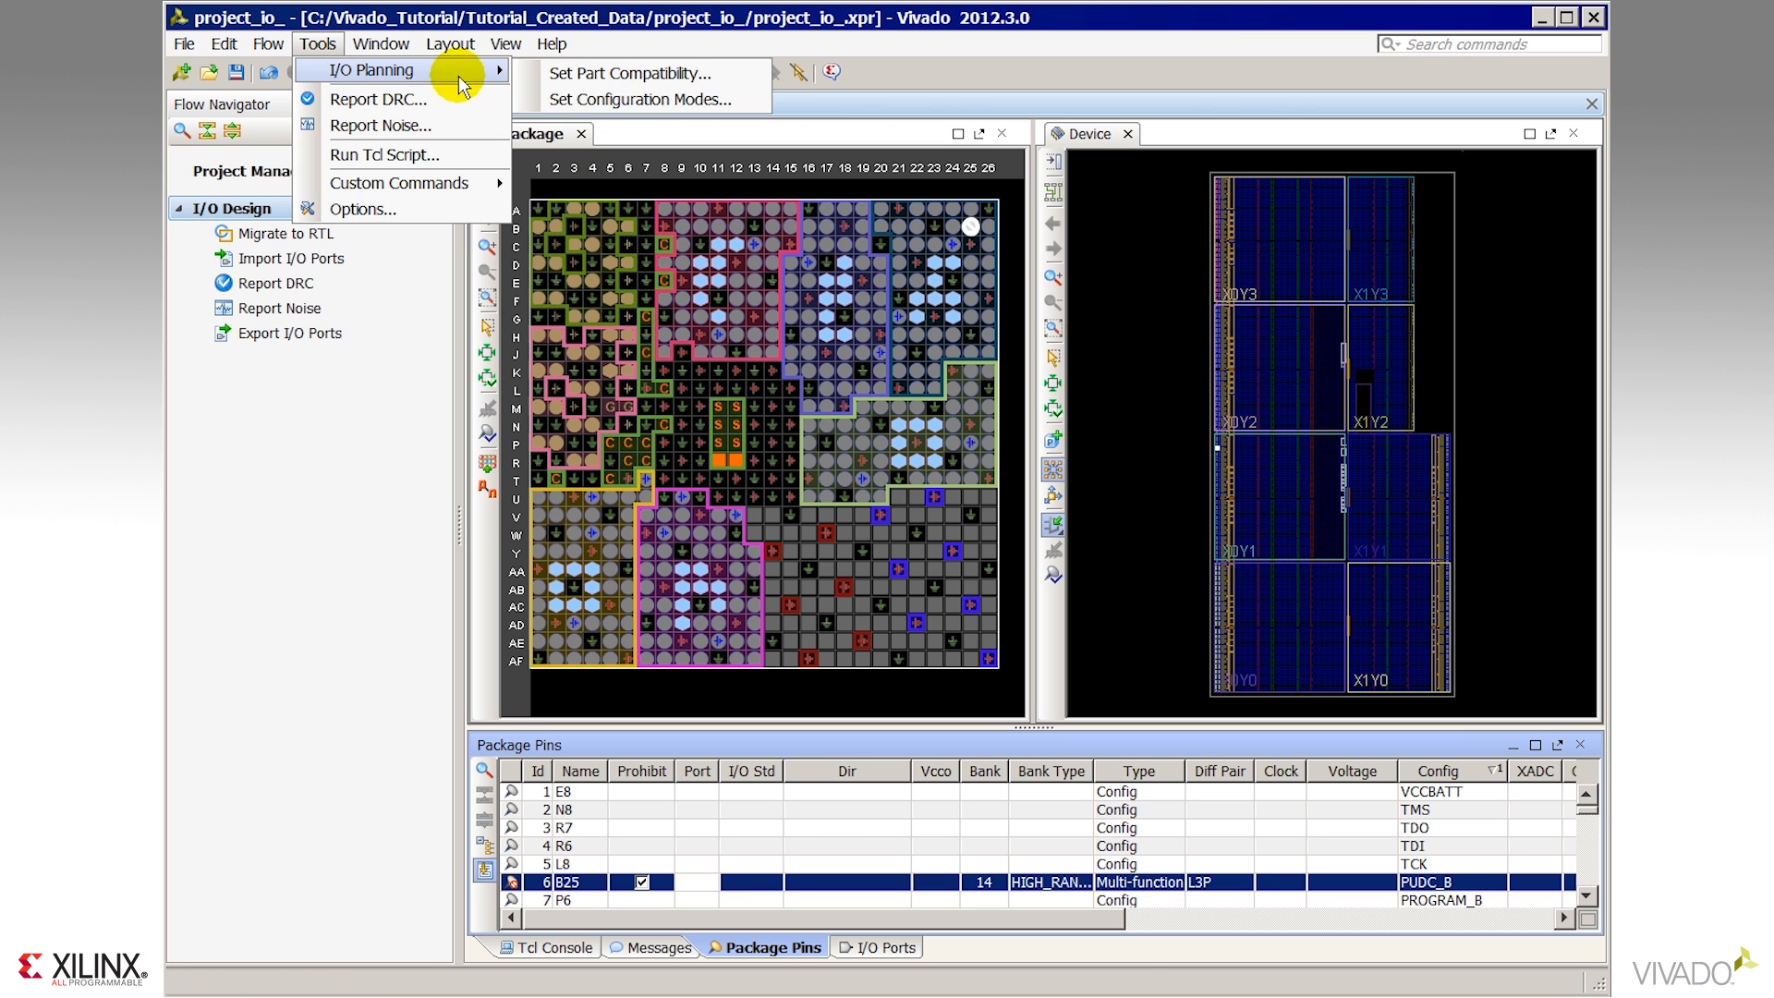
click(655, 99)
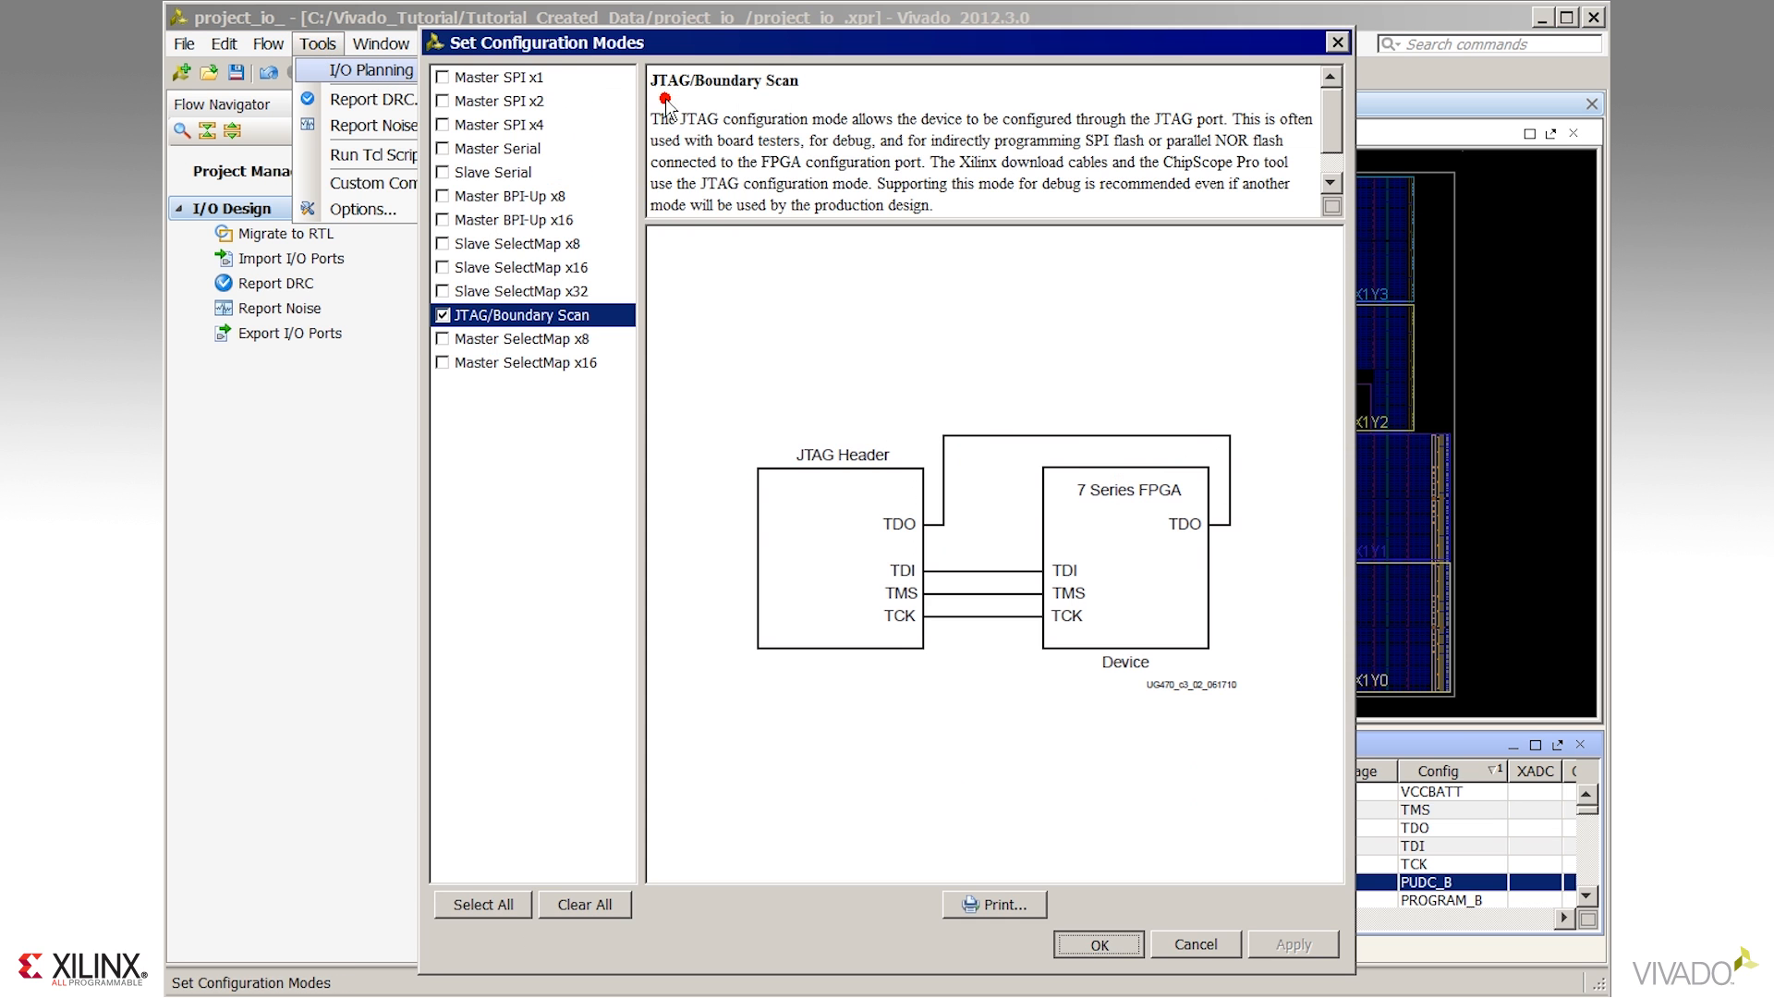
click(524, 291)
click(443, 290)
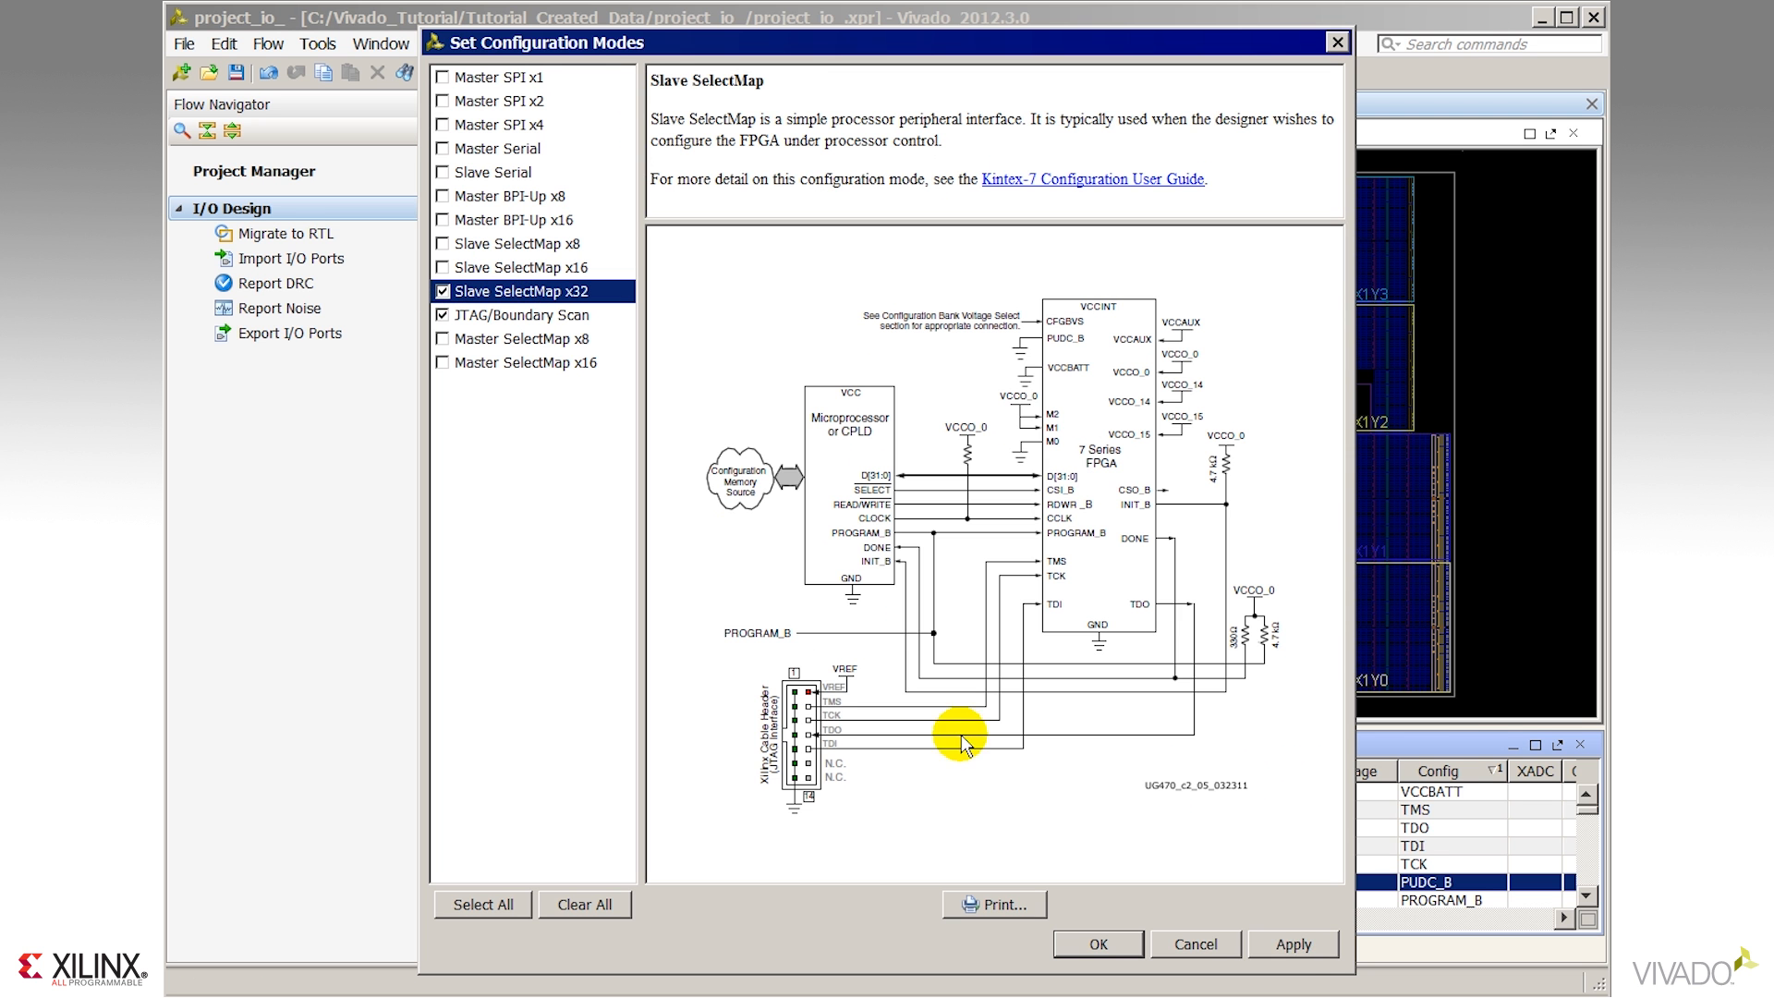
click(1297, 942)
click(1134, 599)
click(1093, 943)
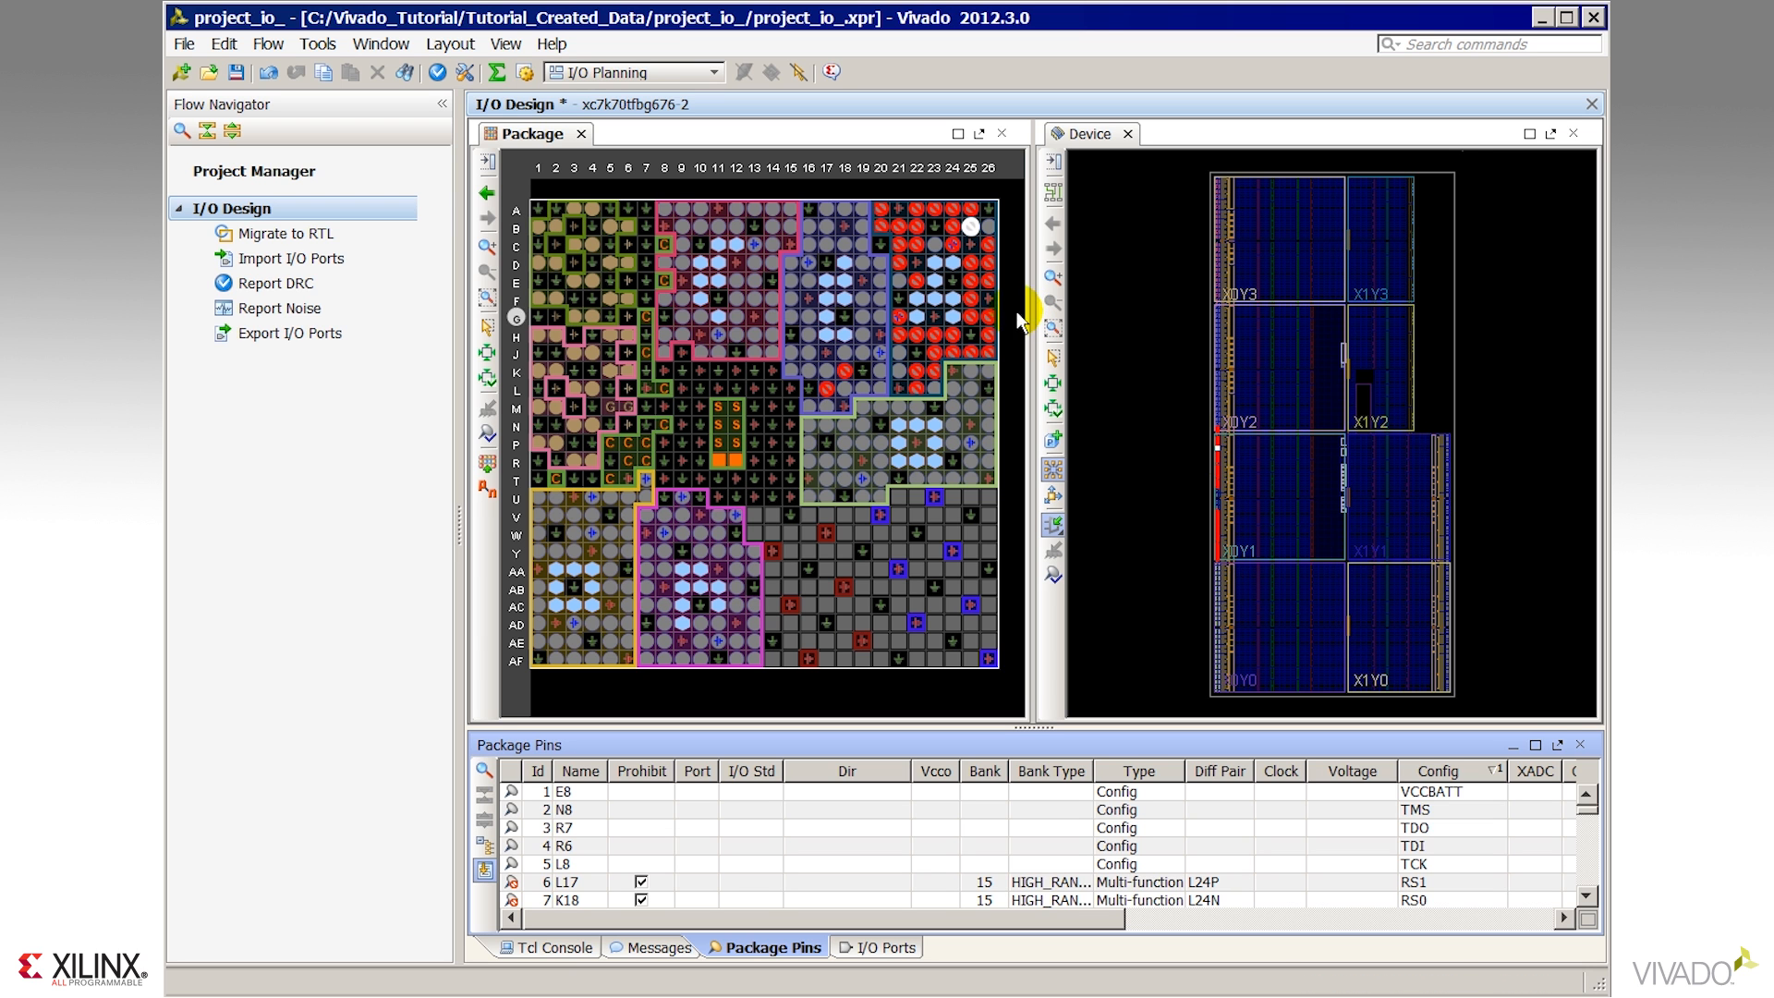
Maximize the package pins list, review the prohibited configuration pins and the trace delay columns, and restore the list's size.
click(1535, 744)
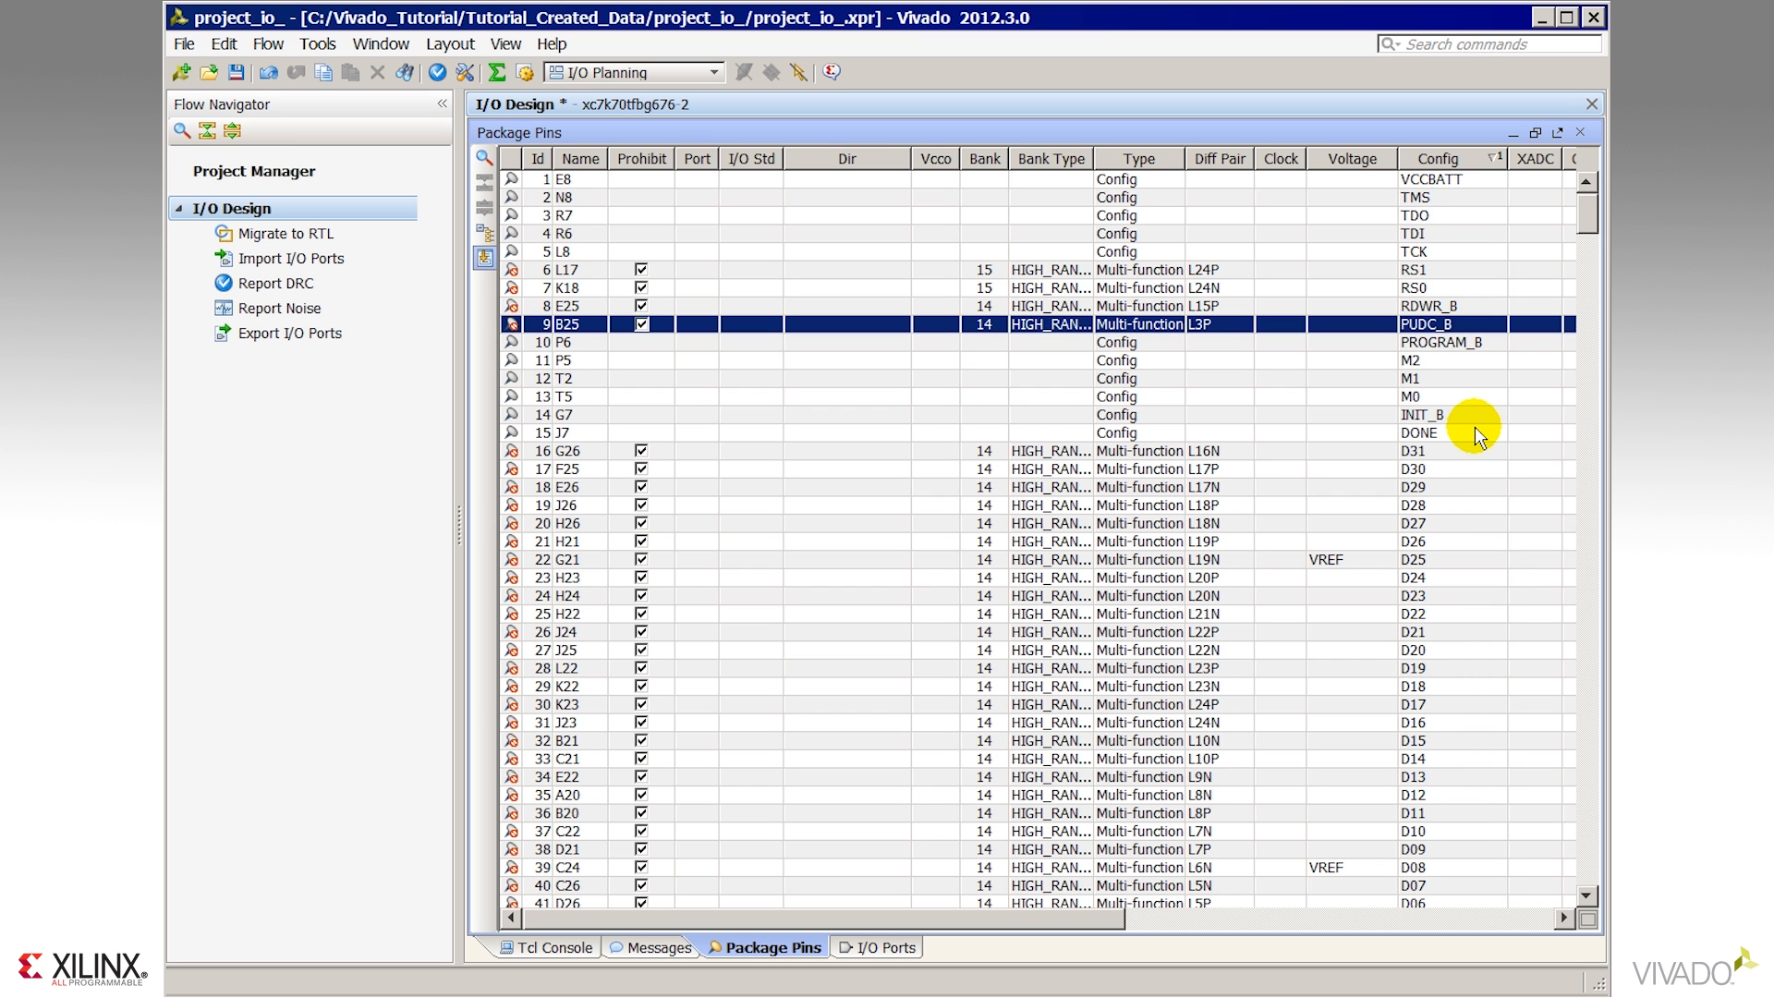
scroll(1514, 324, down, 3)
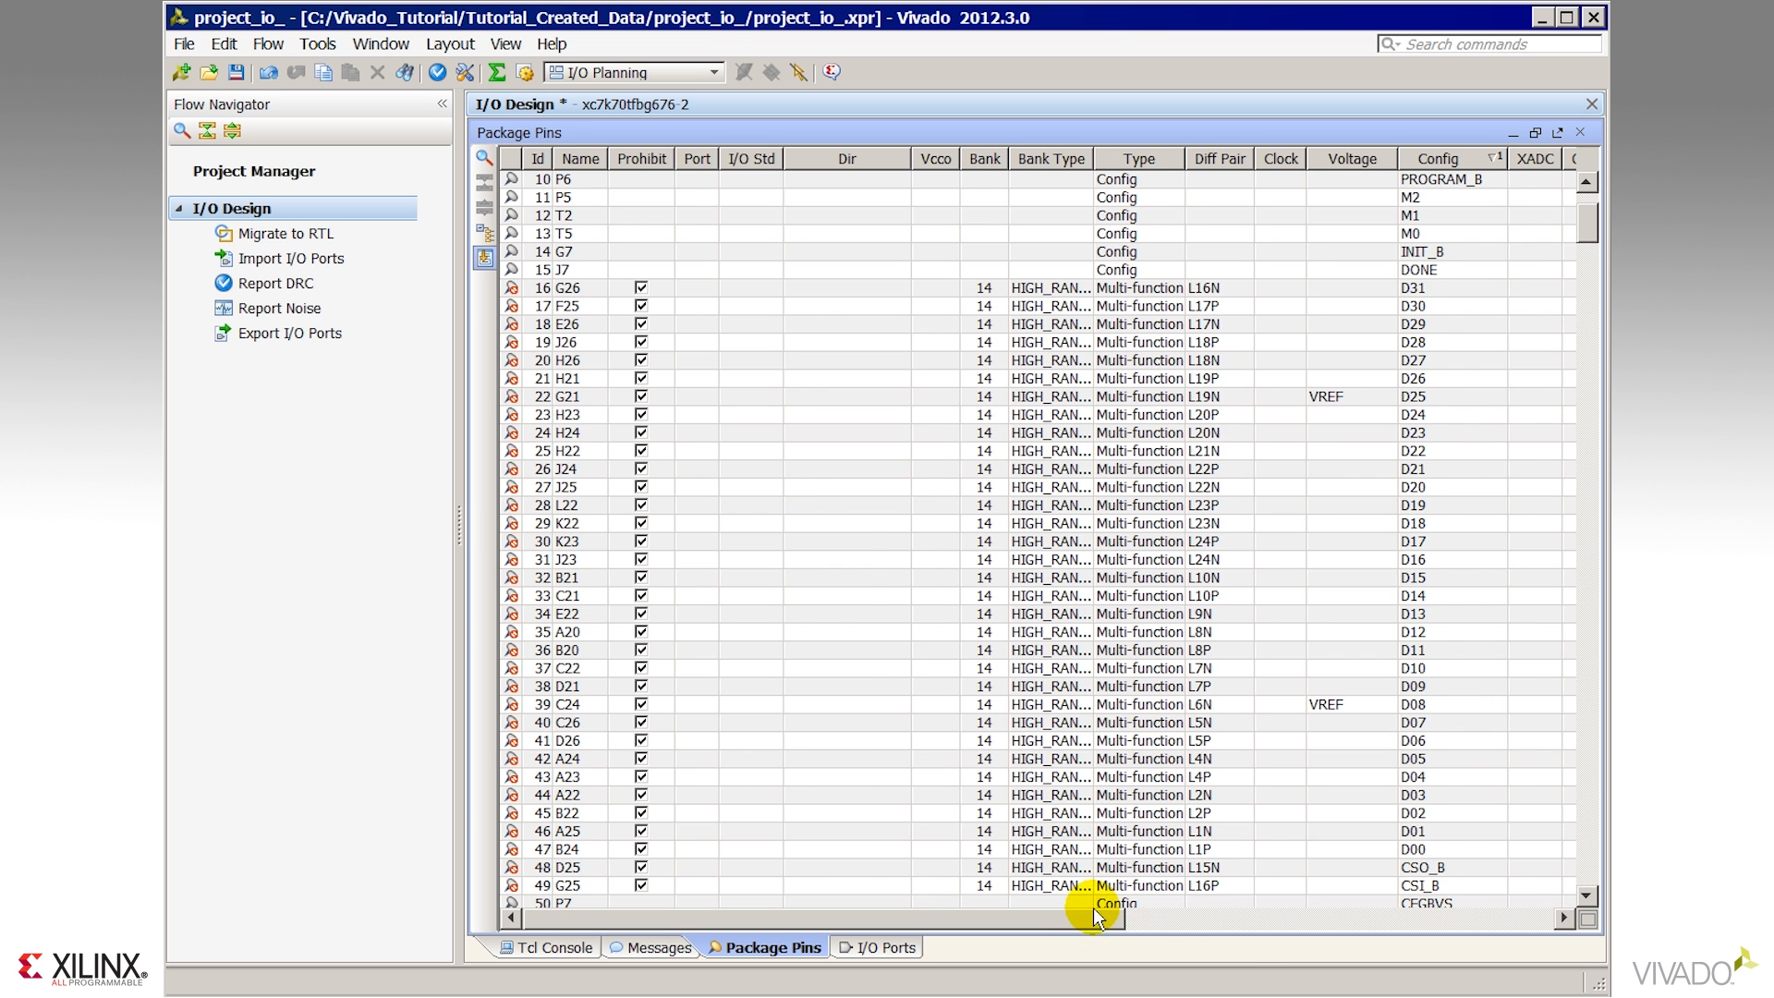
drag(1101, 919, 1254, 940)
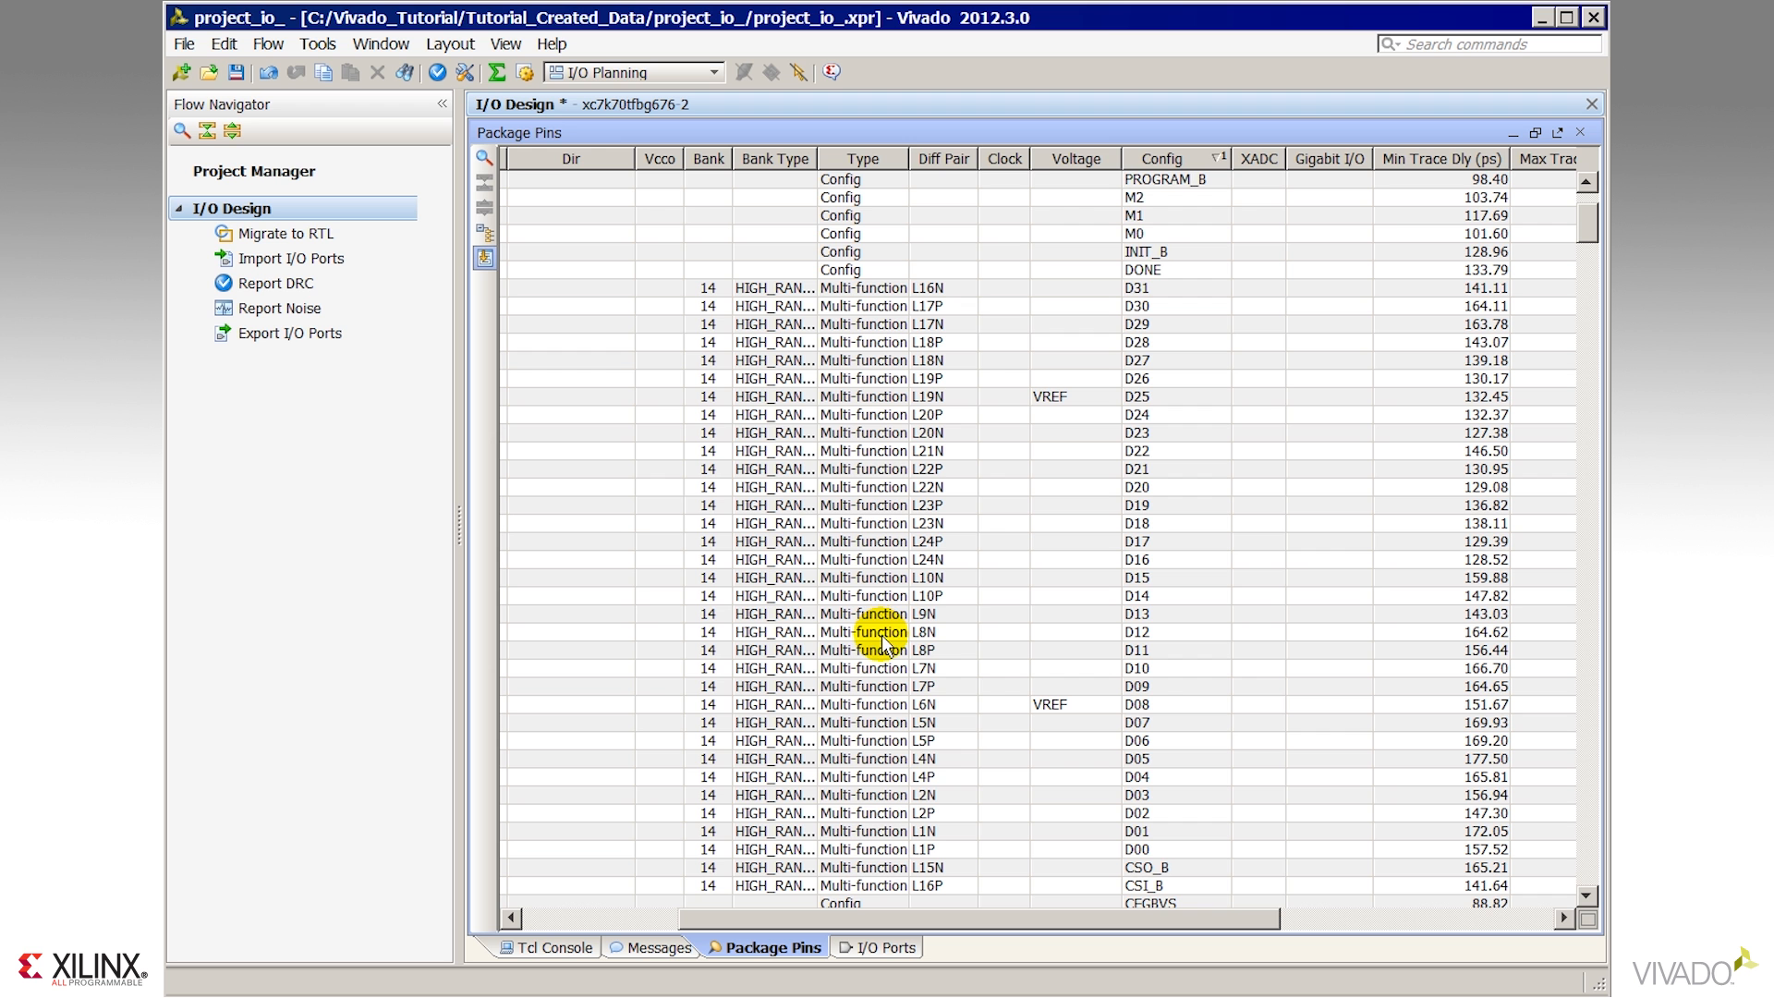
drag(1055, 912, 898, 918)
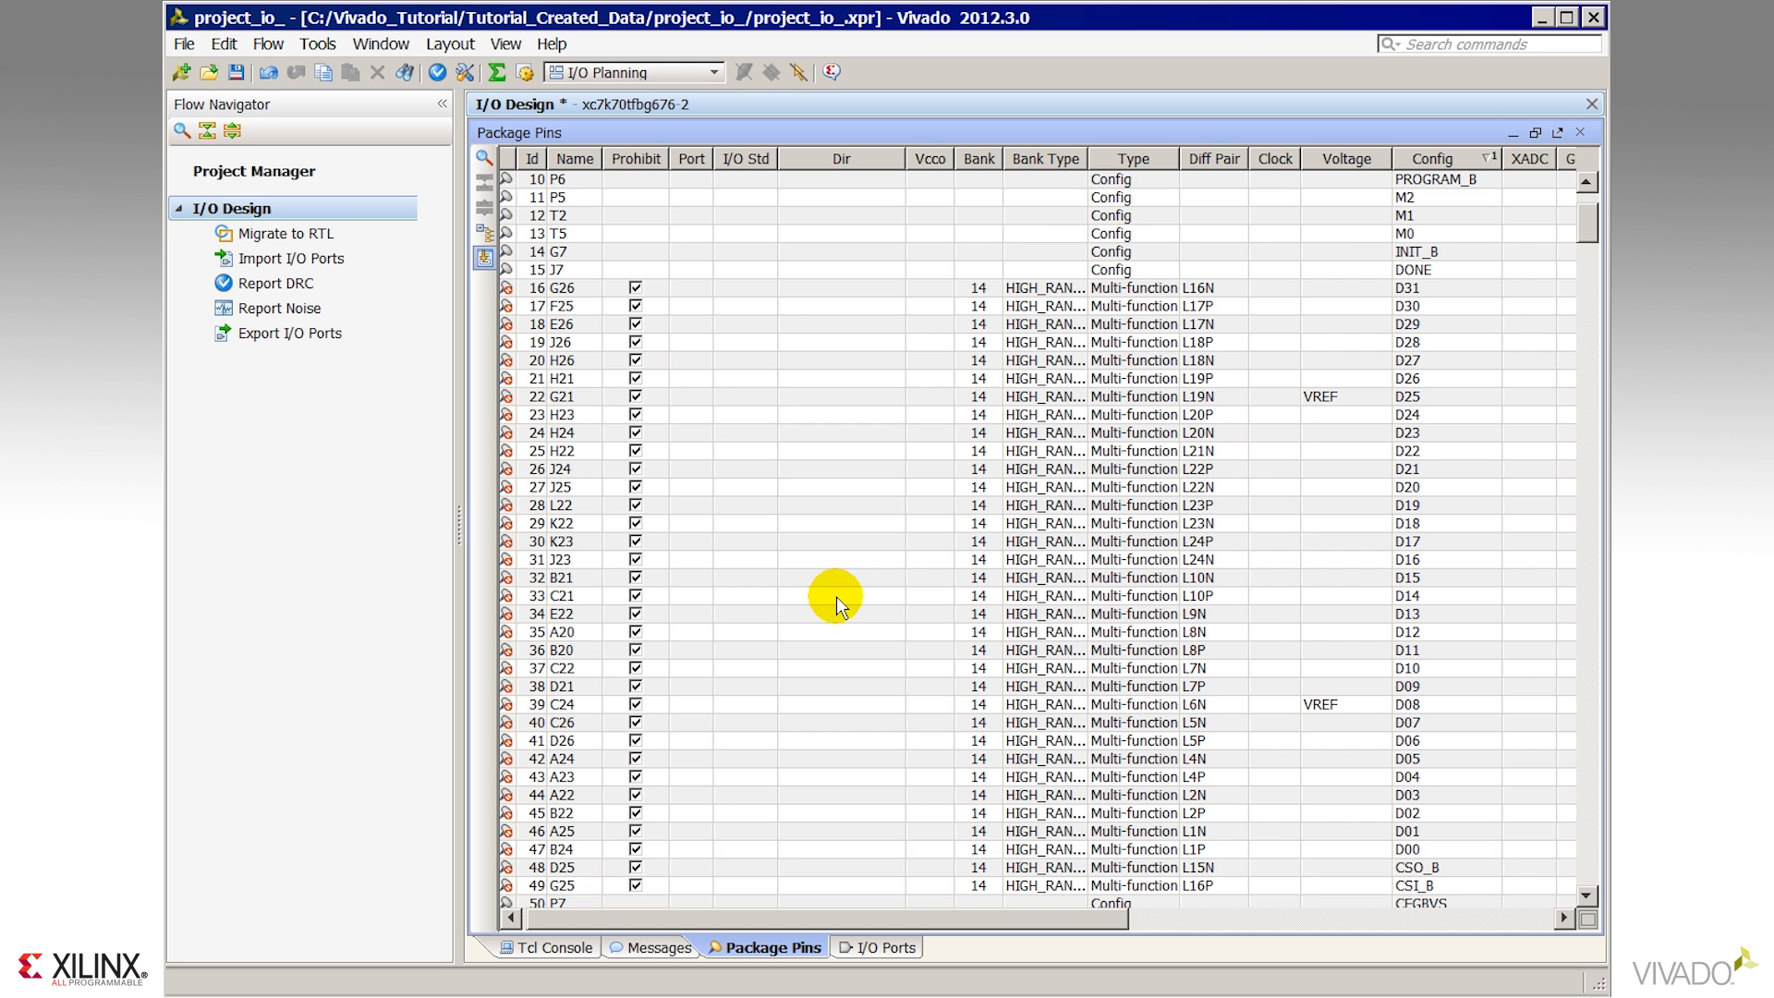
click(1535, 132)
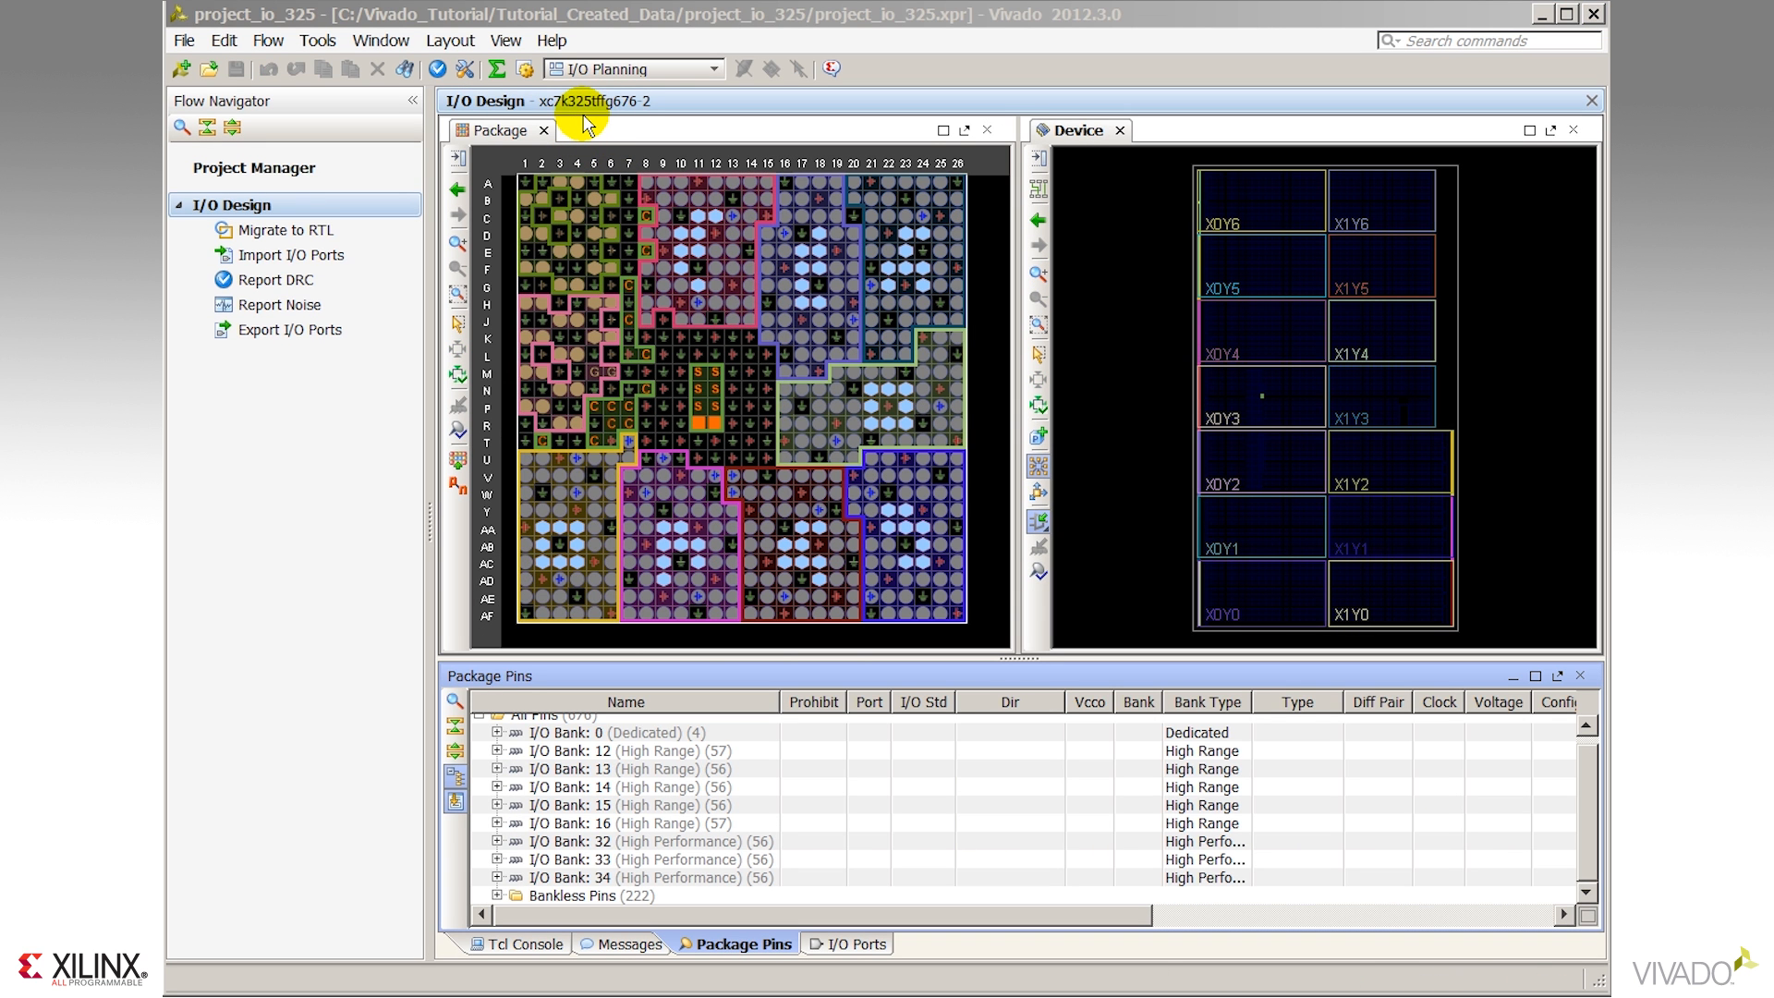
In the project_io_325 design, set part compatibility with xc7k160tfbg676, xc7k160tffg676 and xc7k70tfbg676.
click(316, 40)
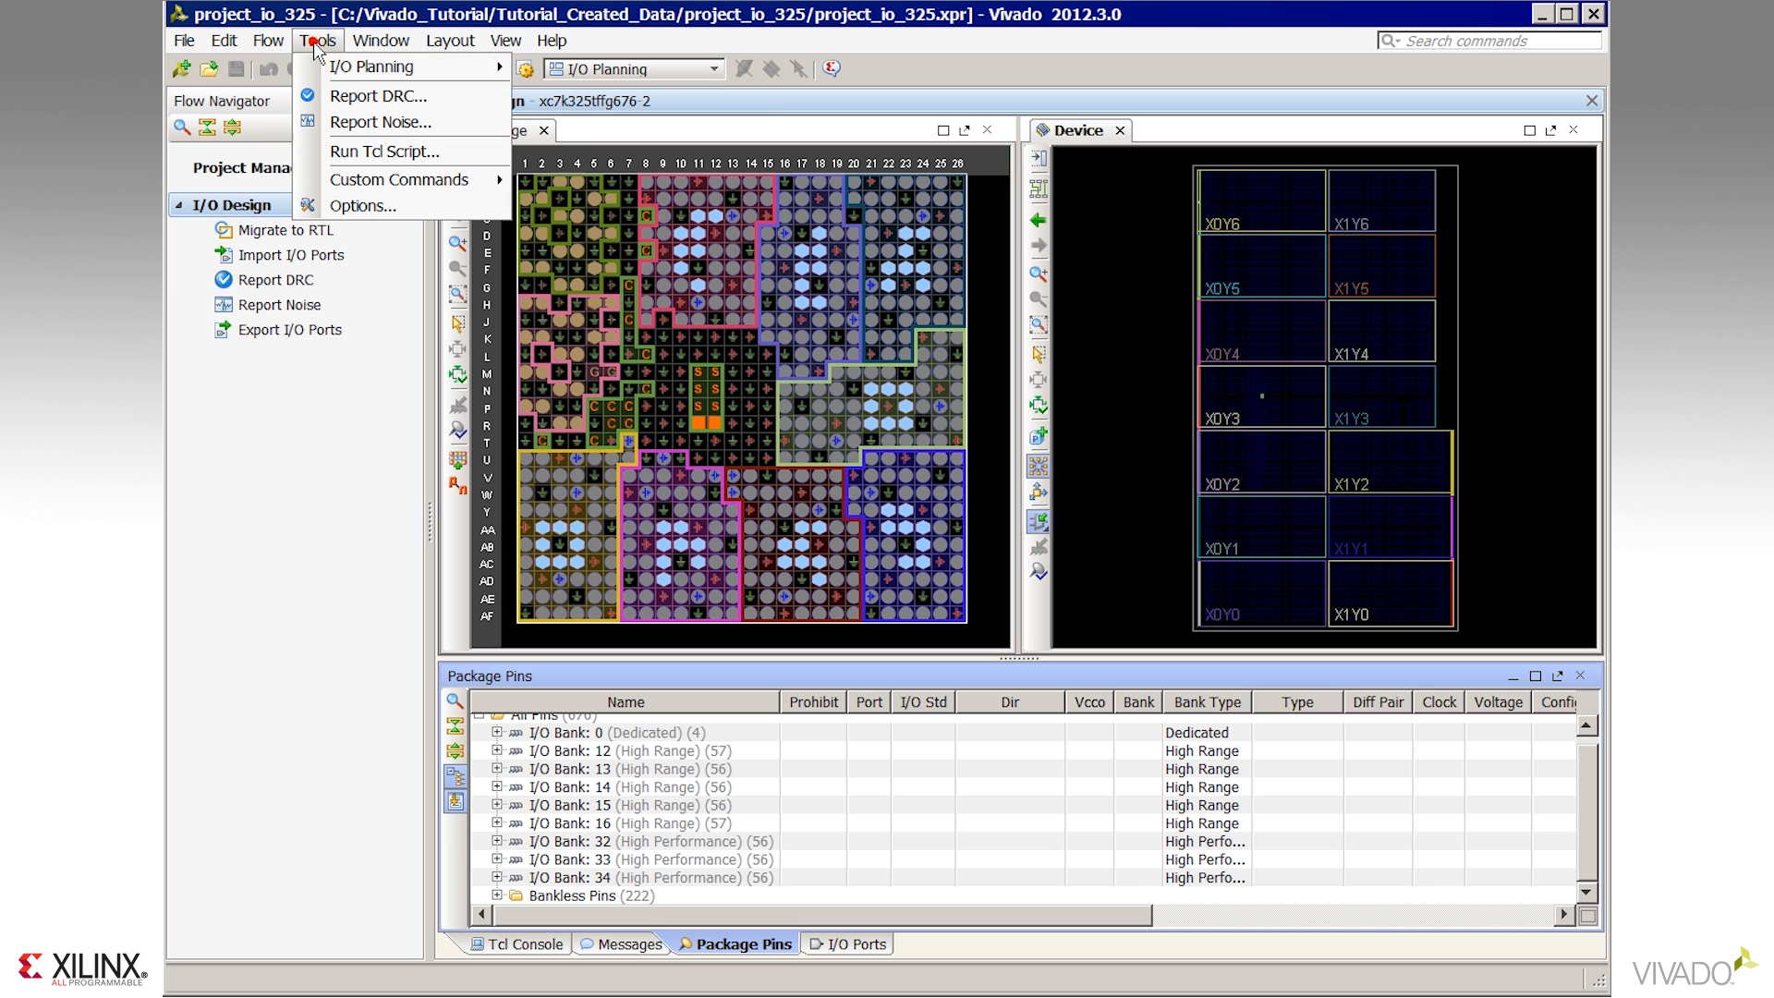
mouse_move(377, 78)
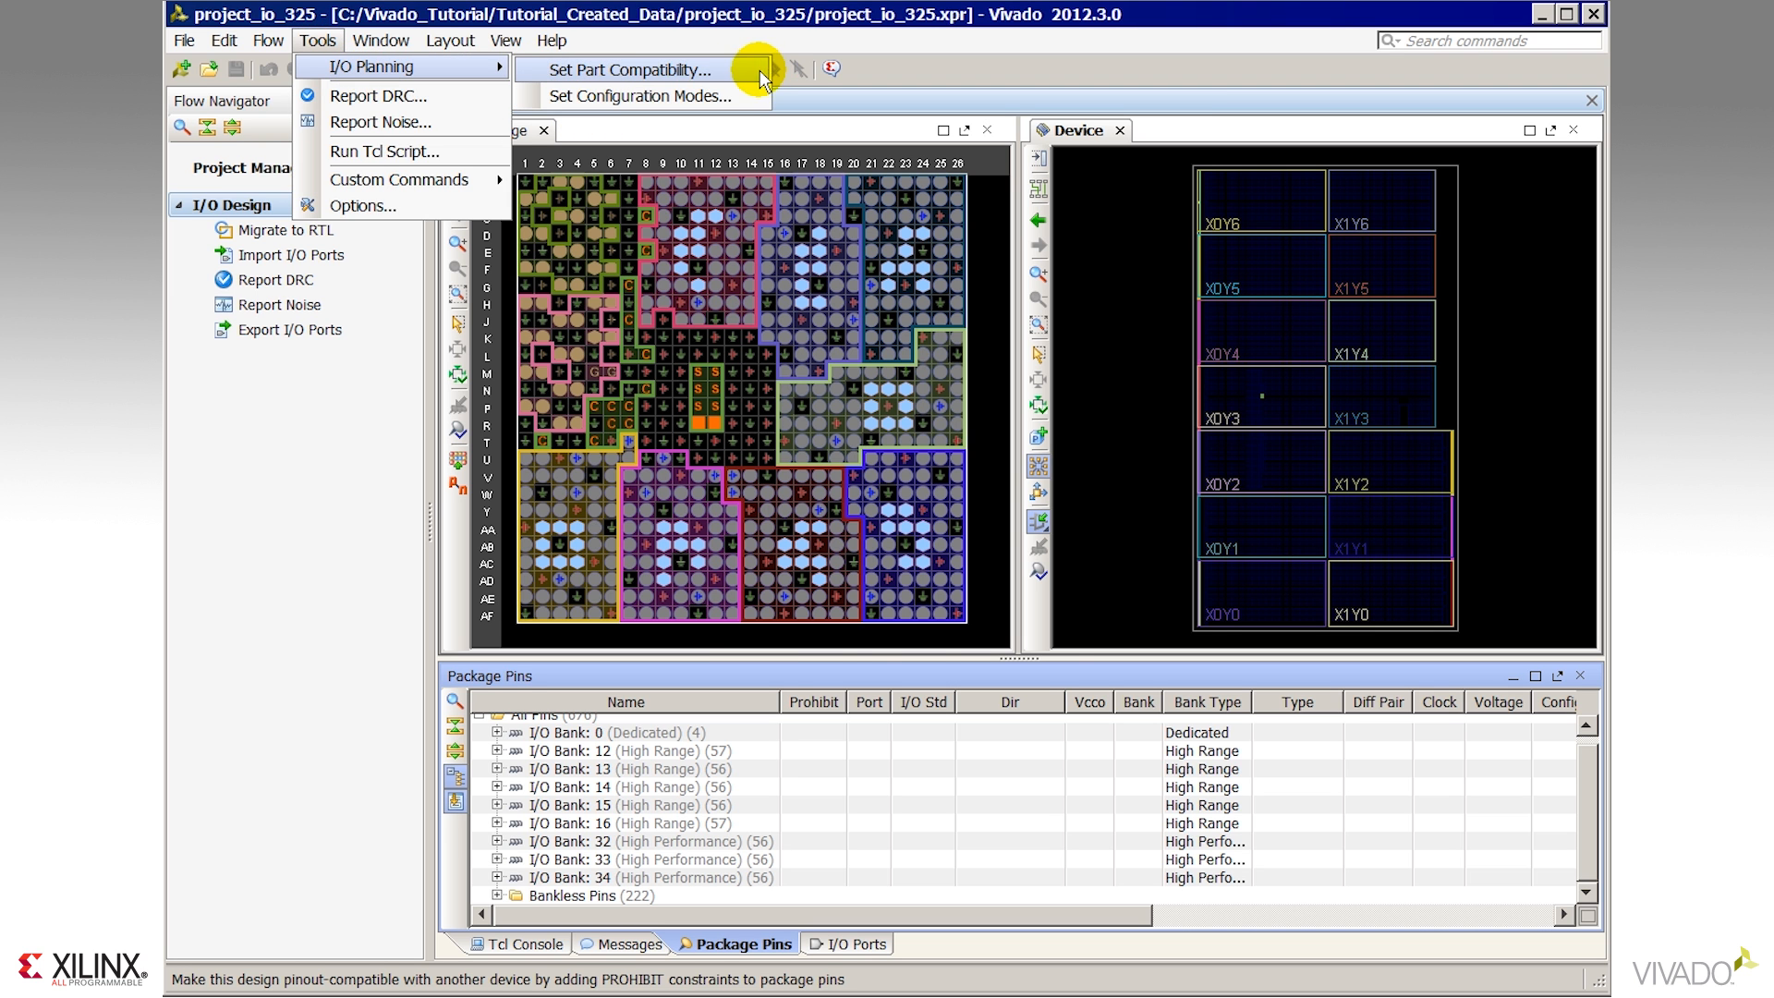
click(745, 71)
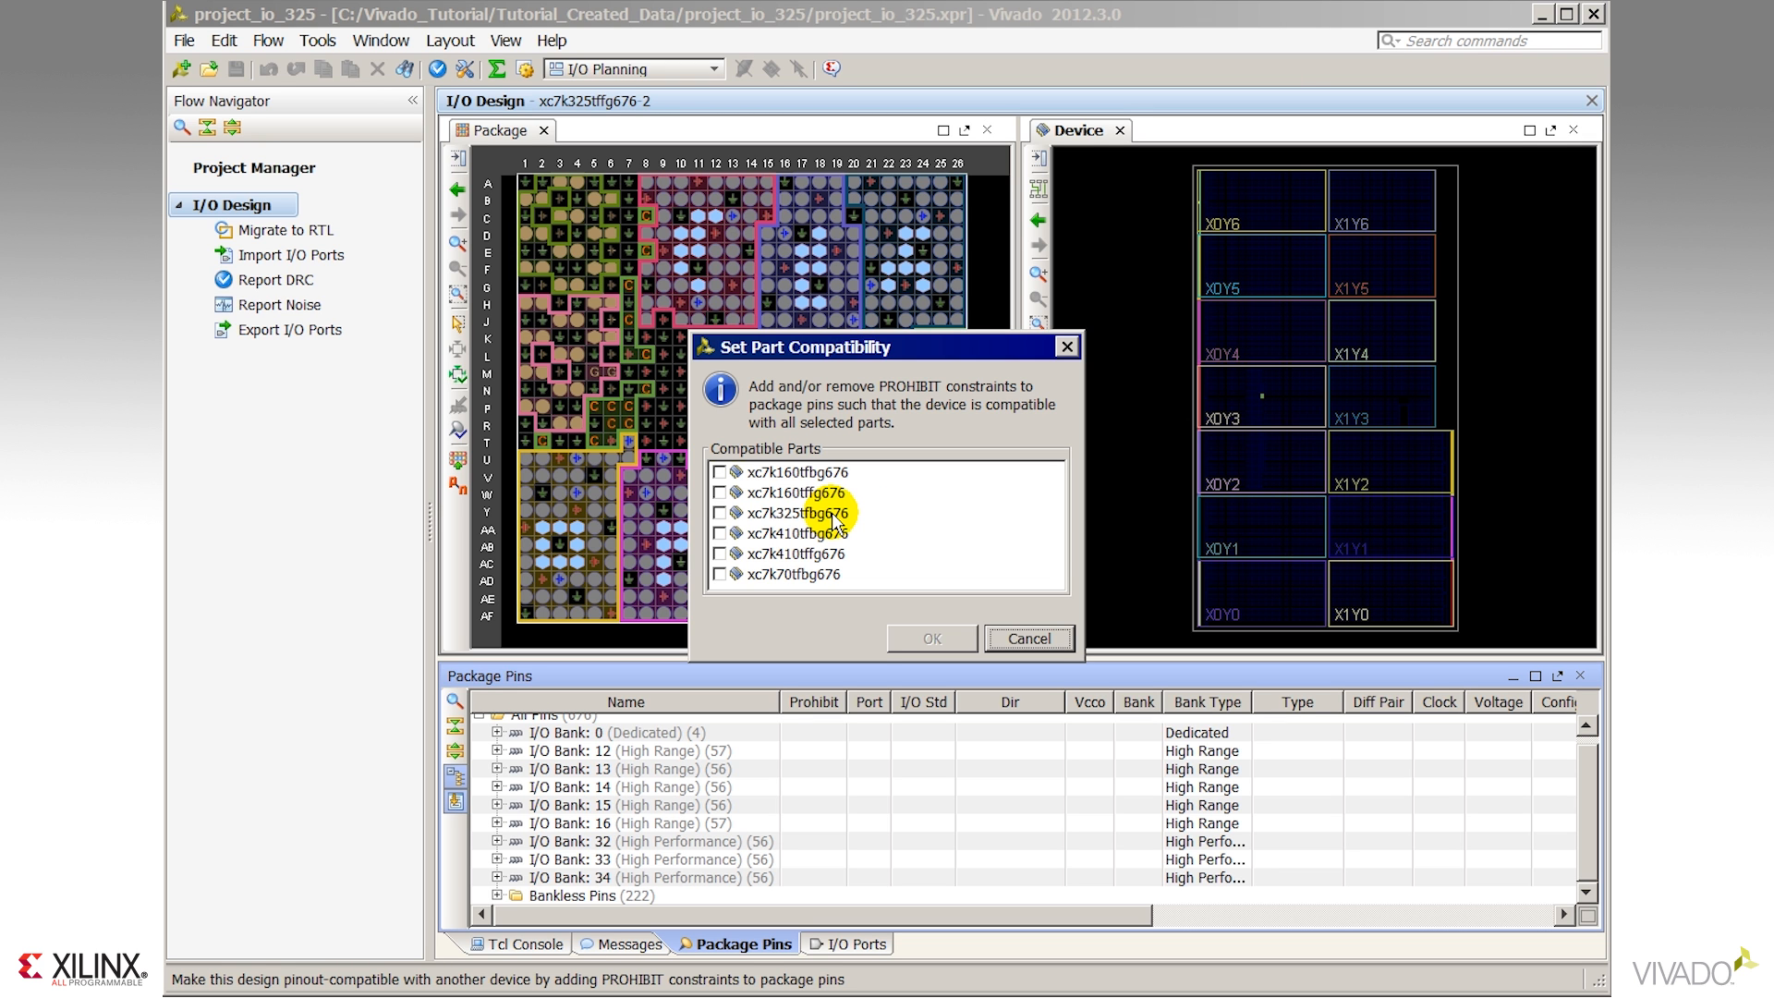
click(718, 492)
click(717, 472)
click(719, 573)
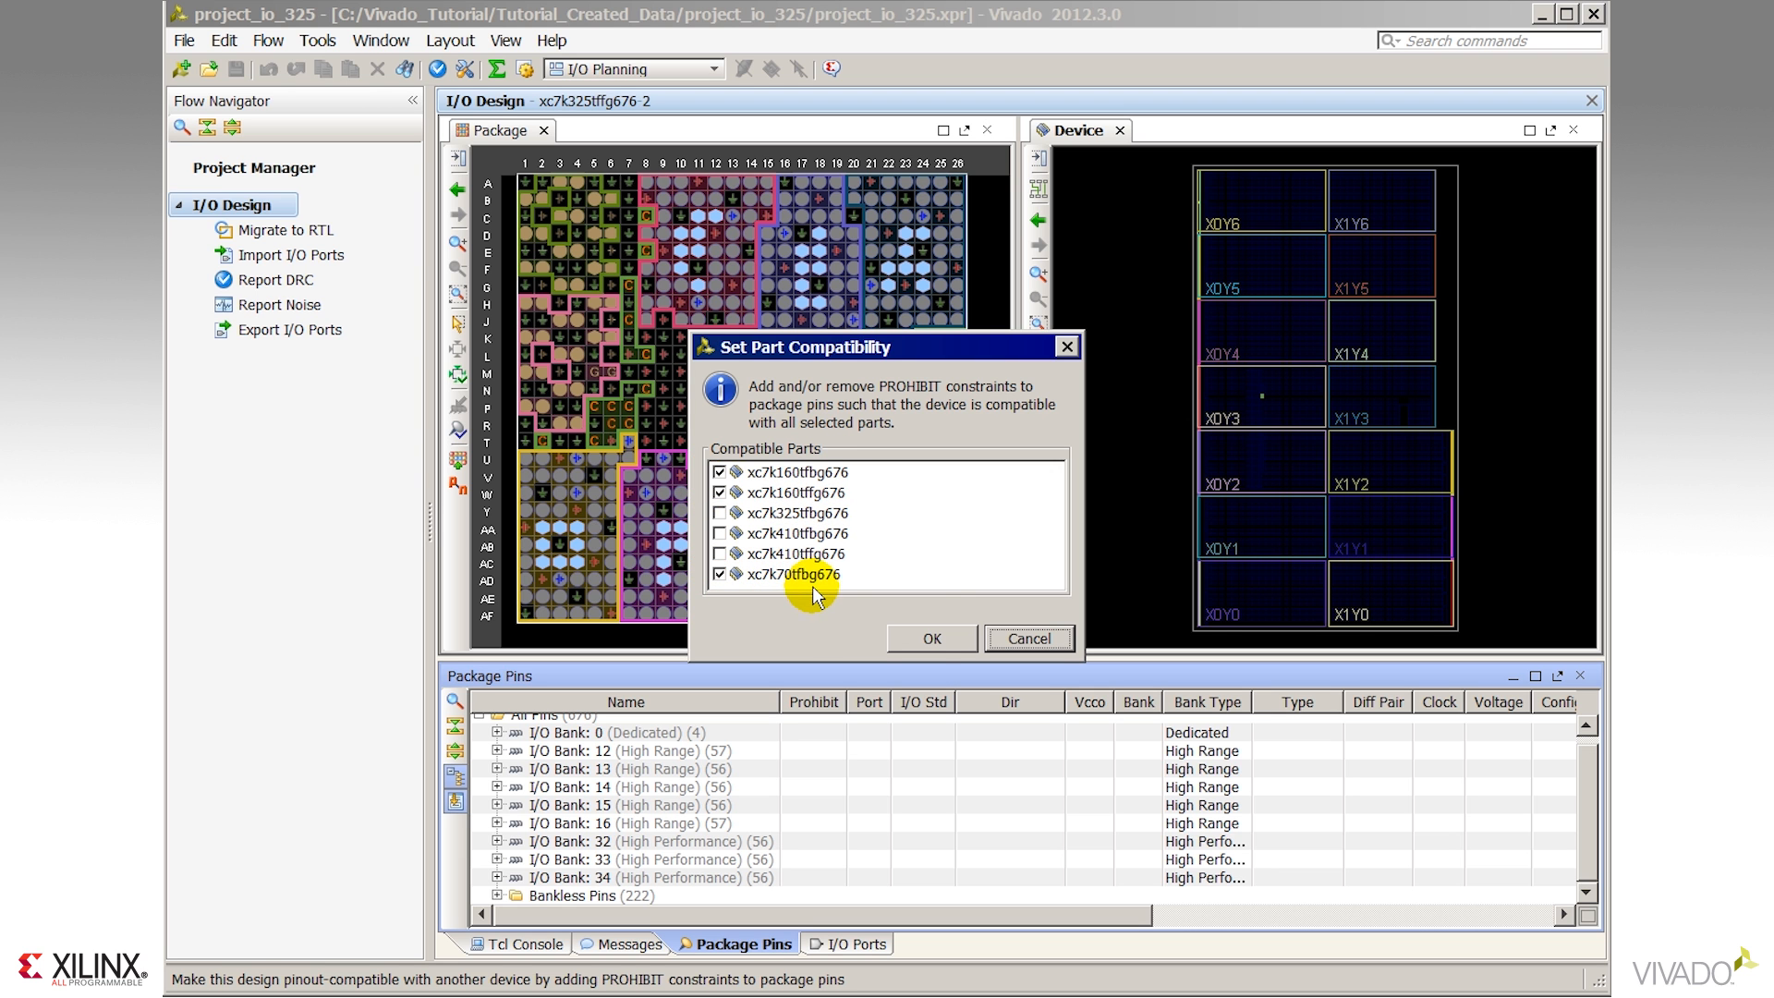
click(935, 636)
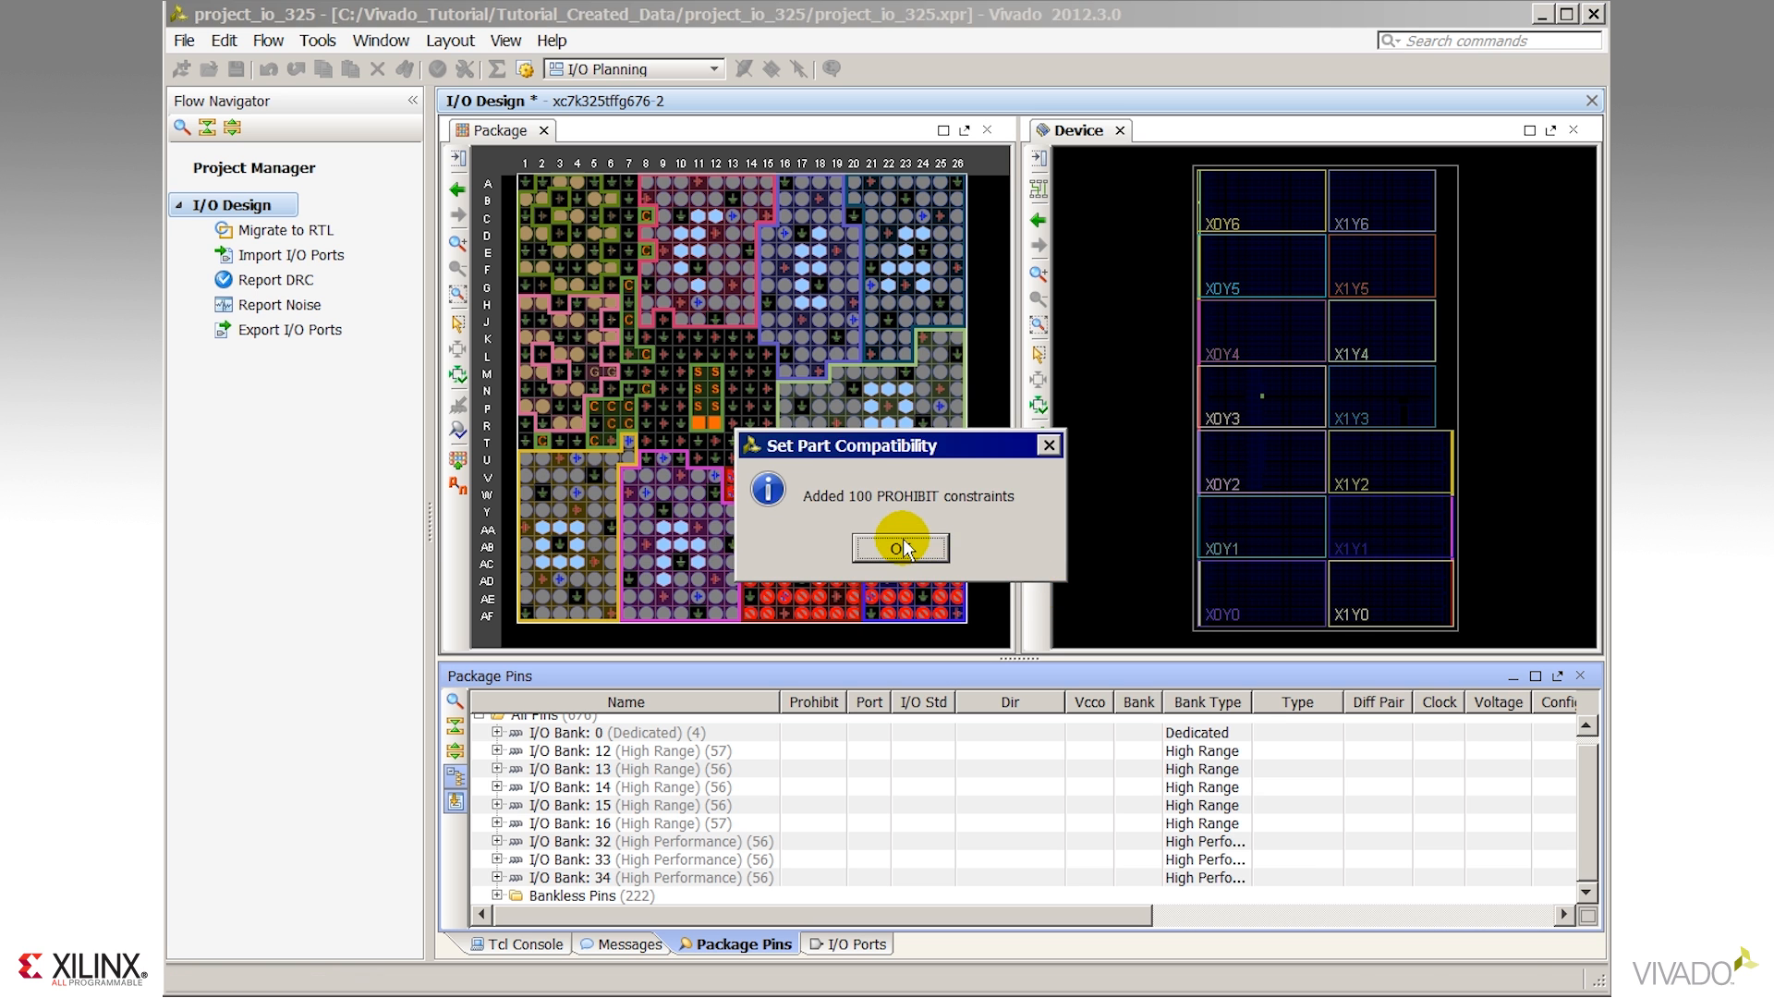
click(902, 545)
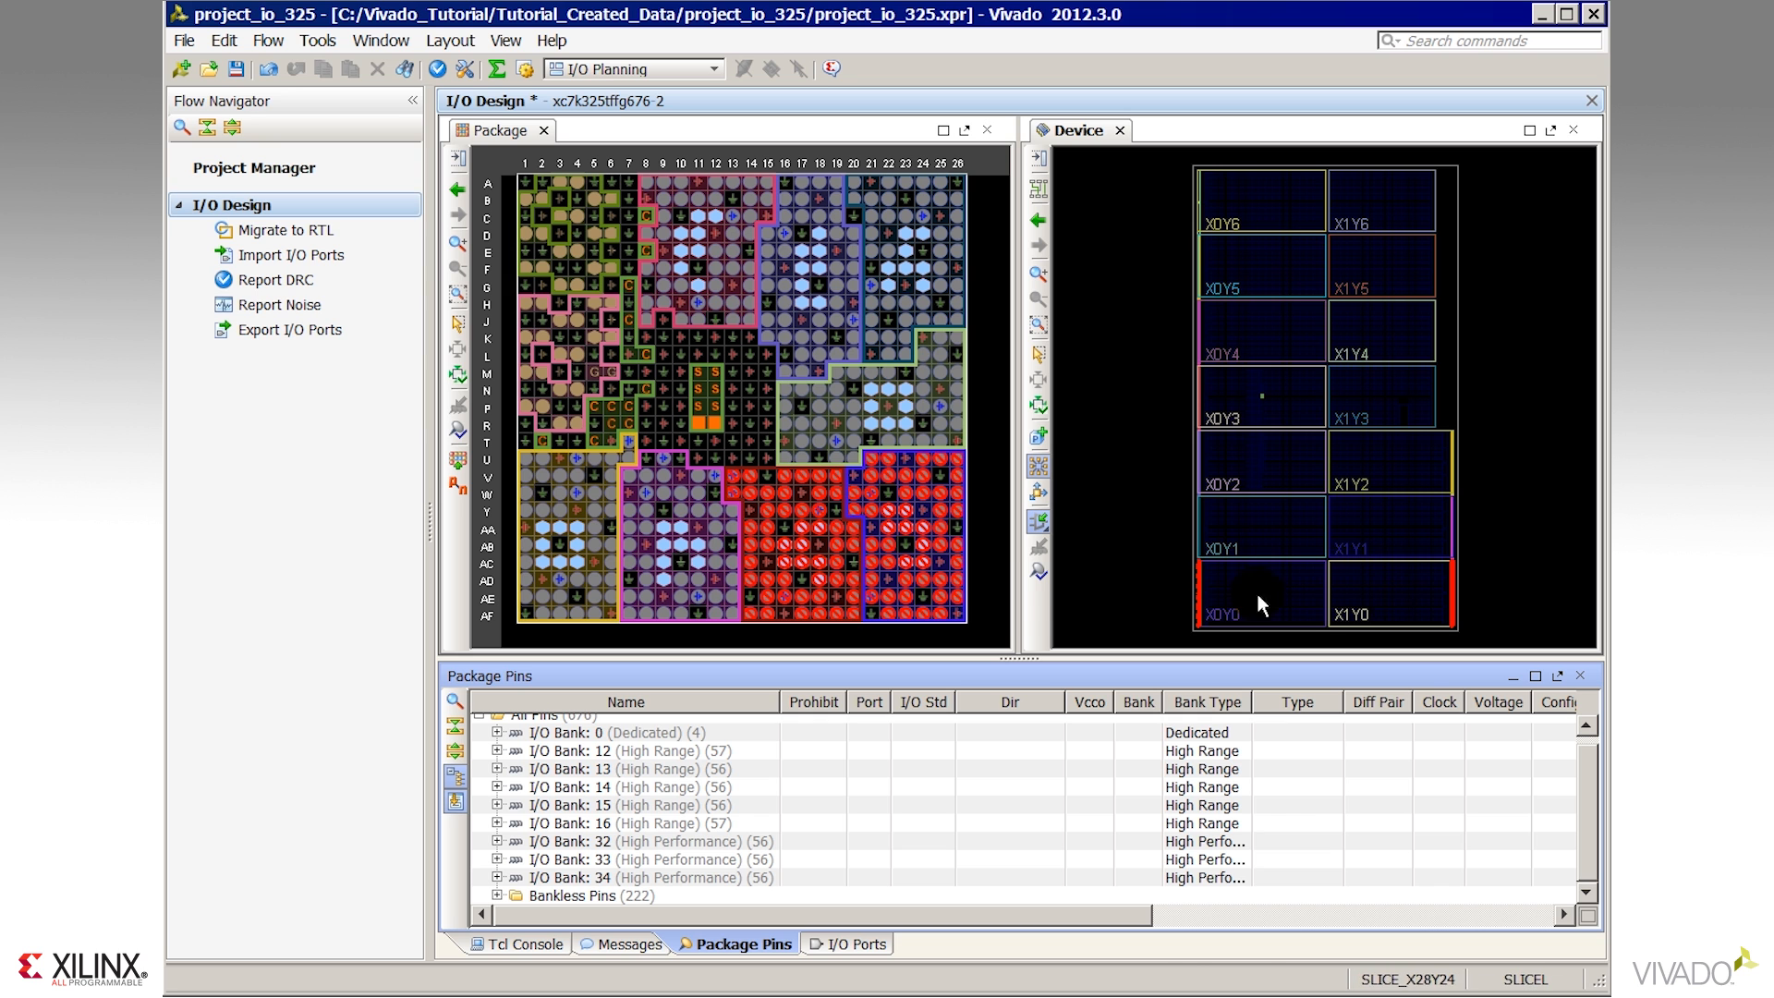
mouse_move(960, 546)
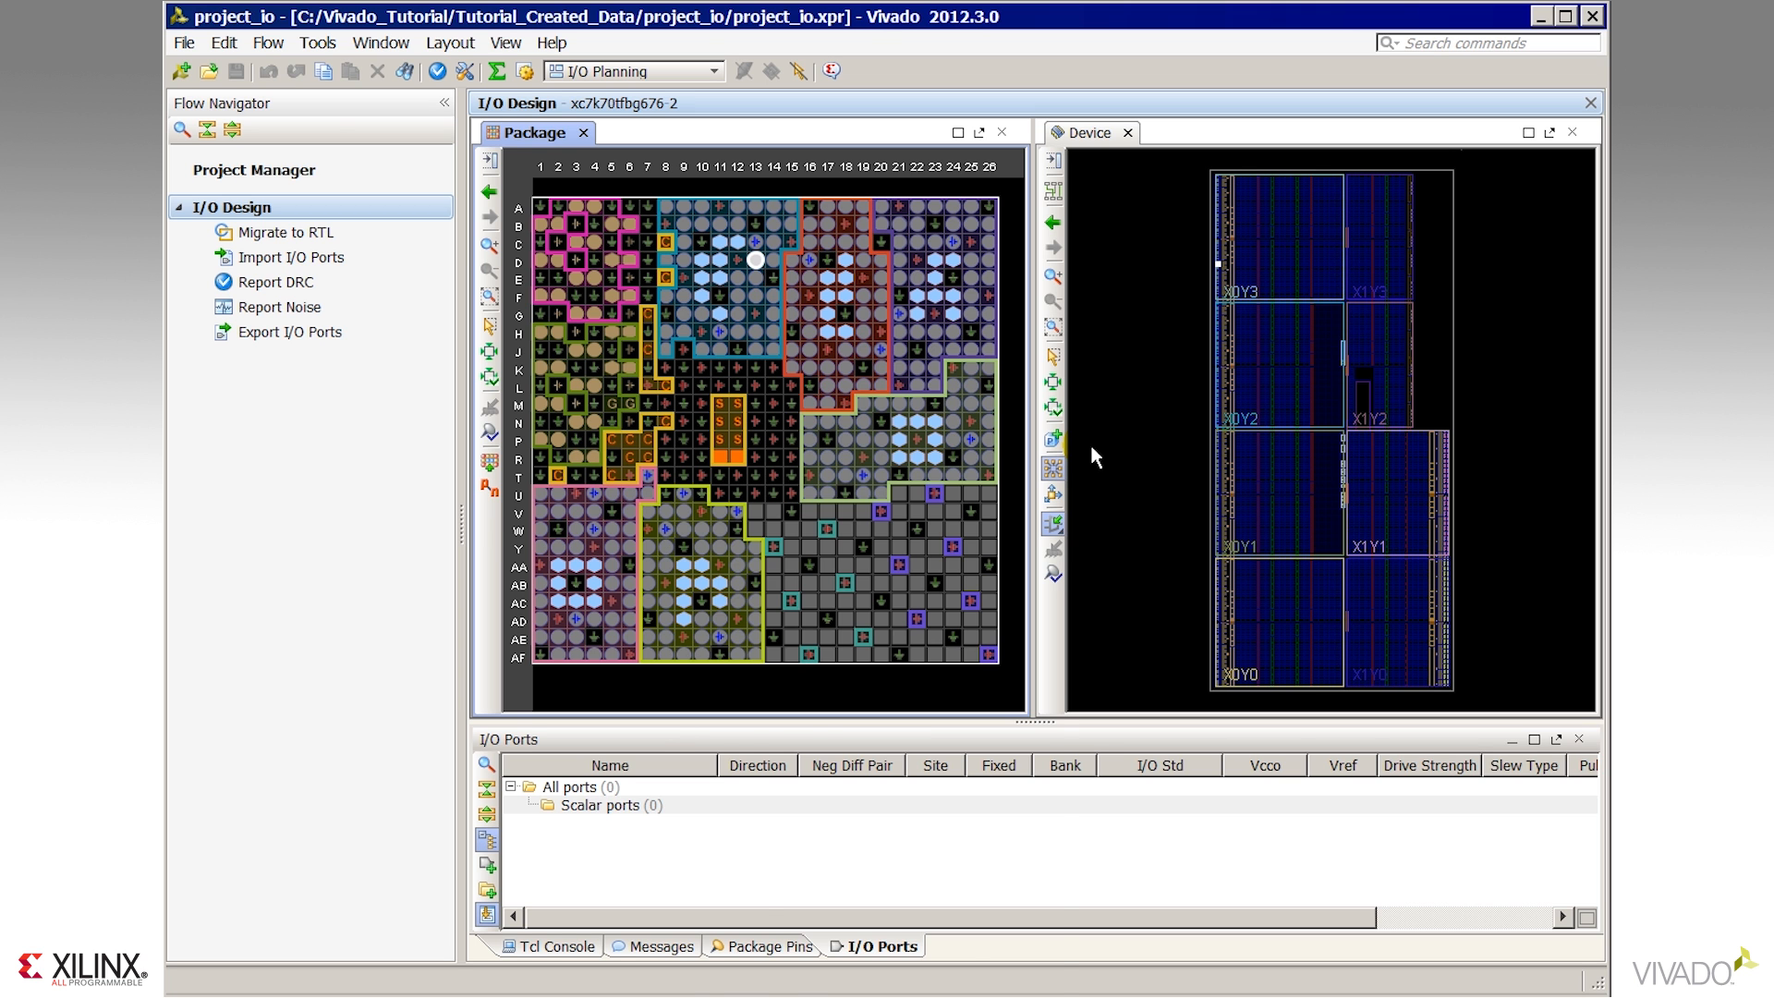
In the project_io design, create the non-differential input bus mybus from 0 to 31 with the LVCMOS18 I/O standard.
right_click(1092, 450)
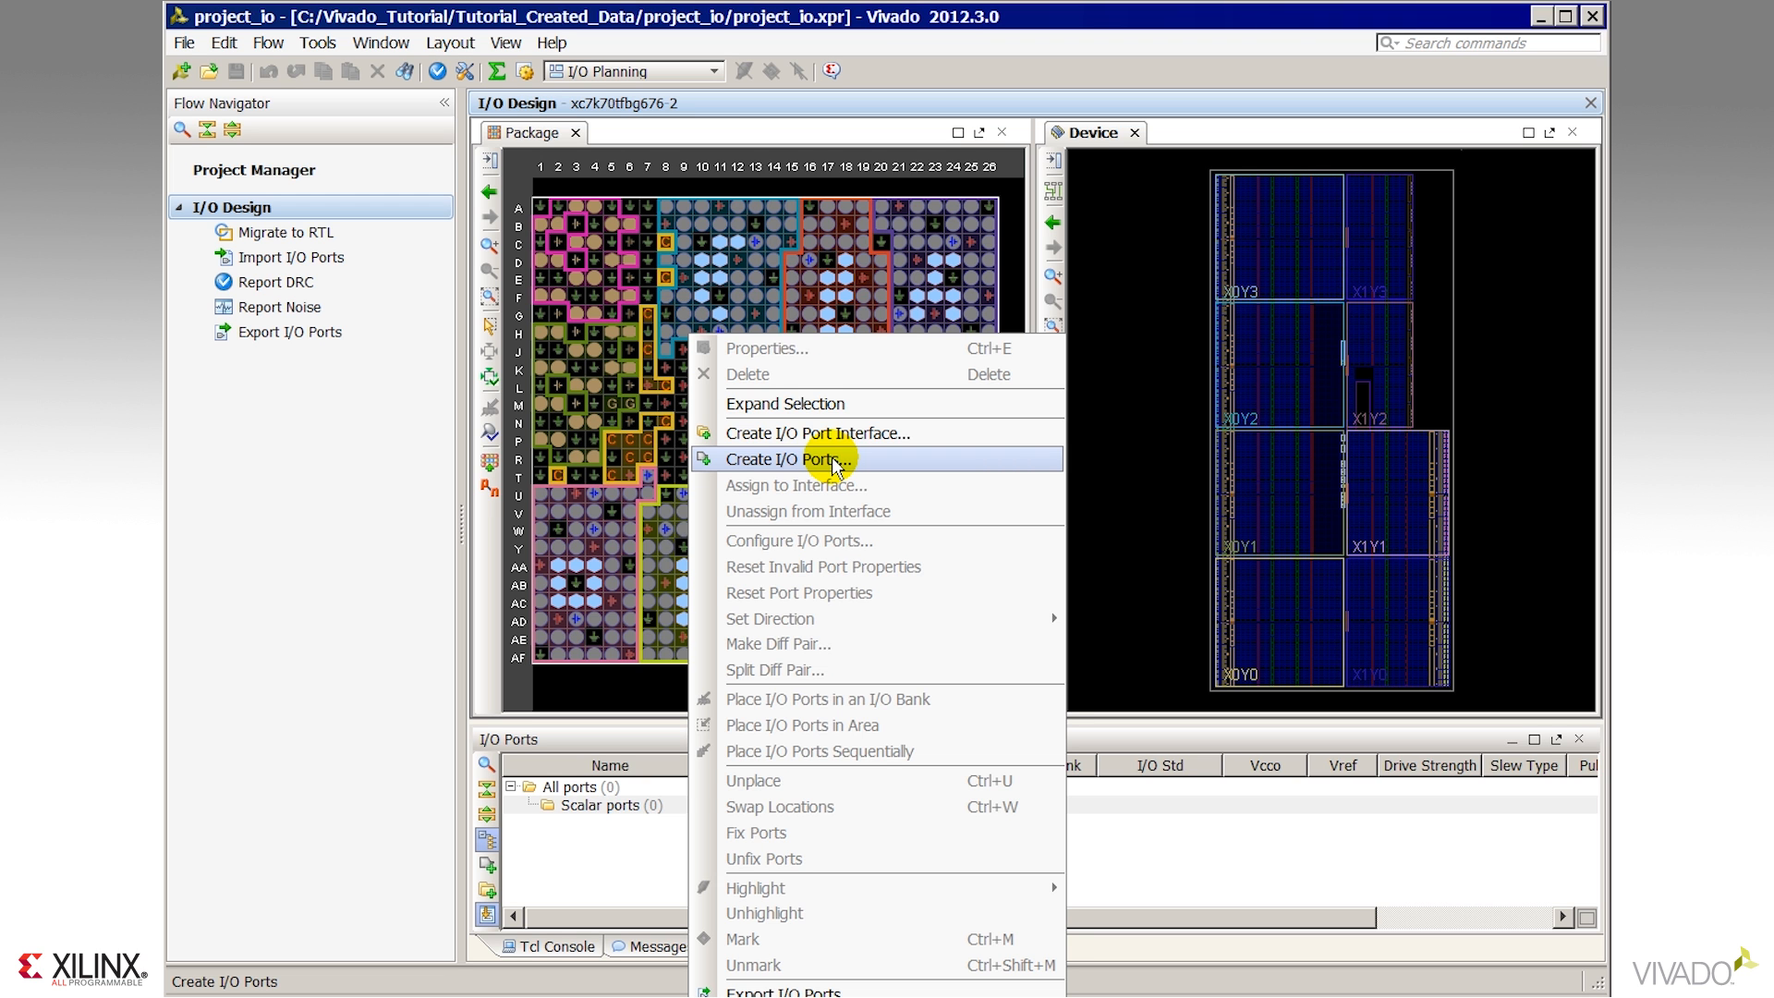
click(834, 459)
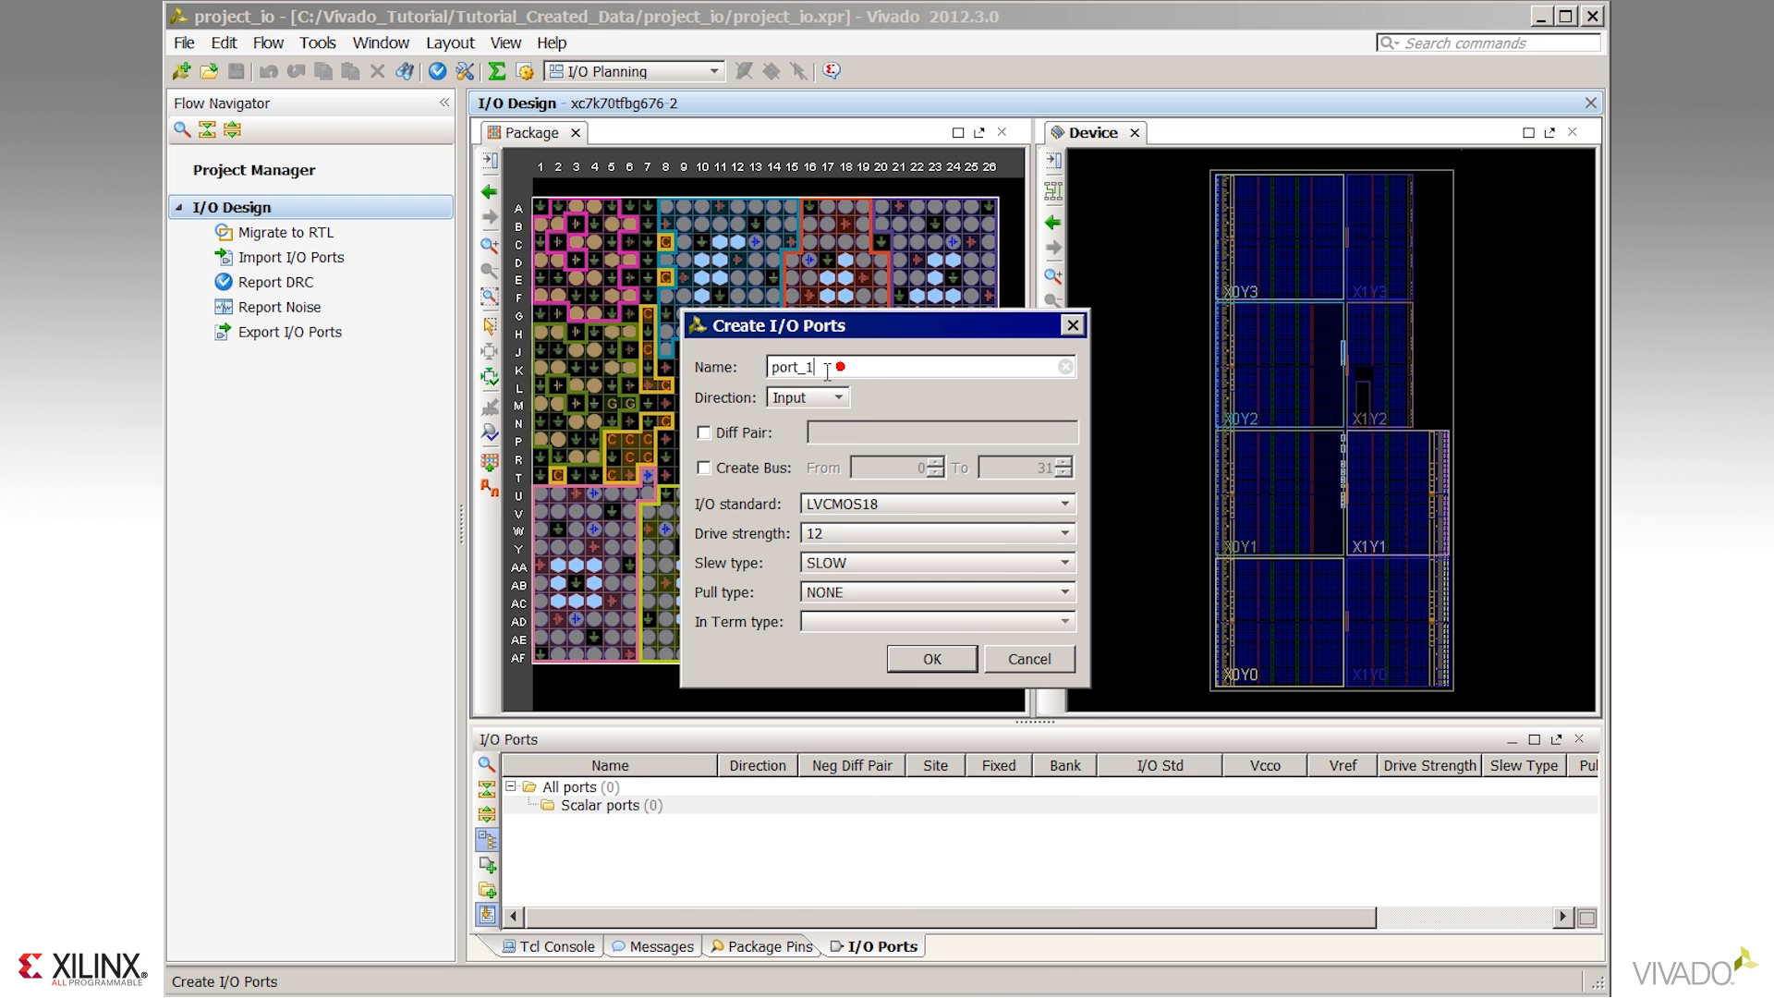
text(mybus)
click(837, 397)
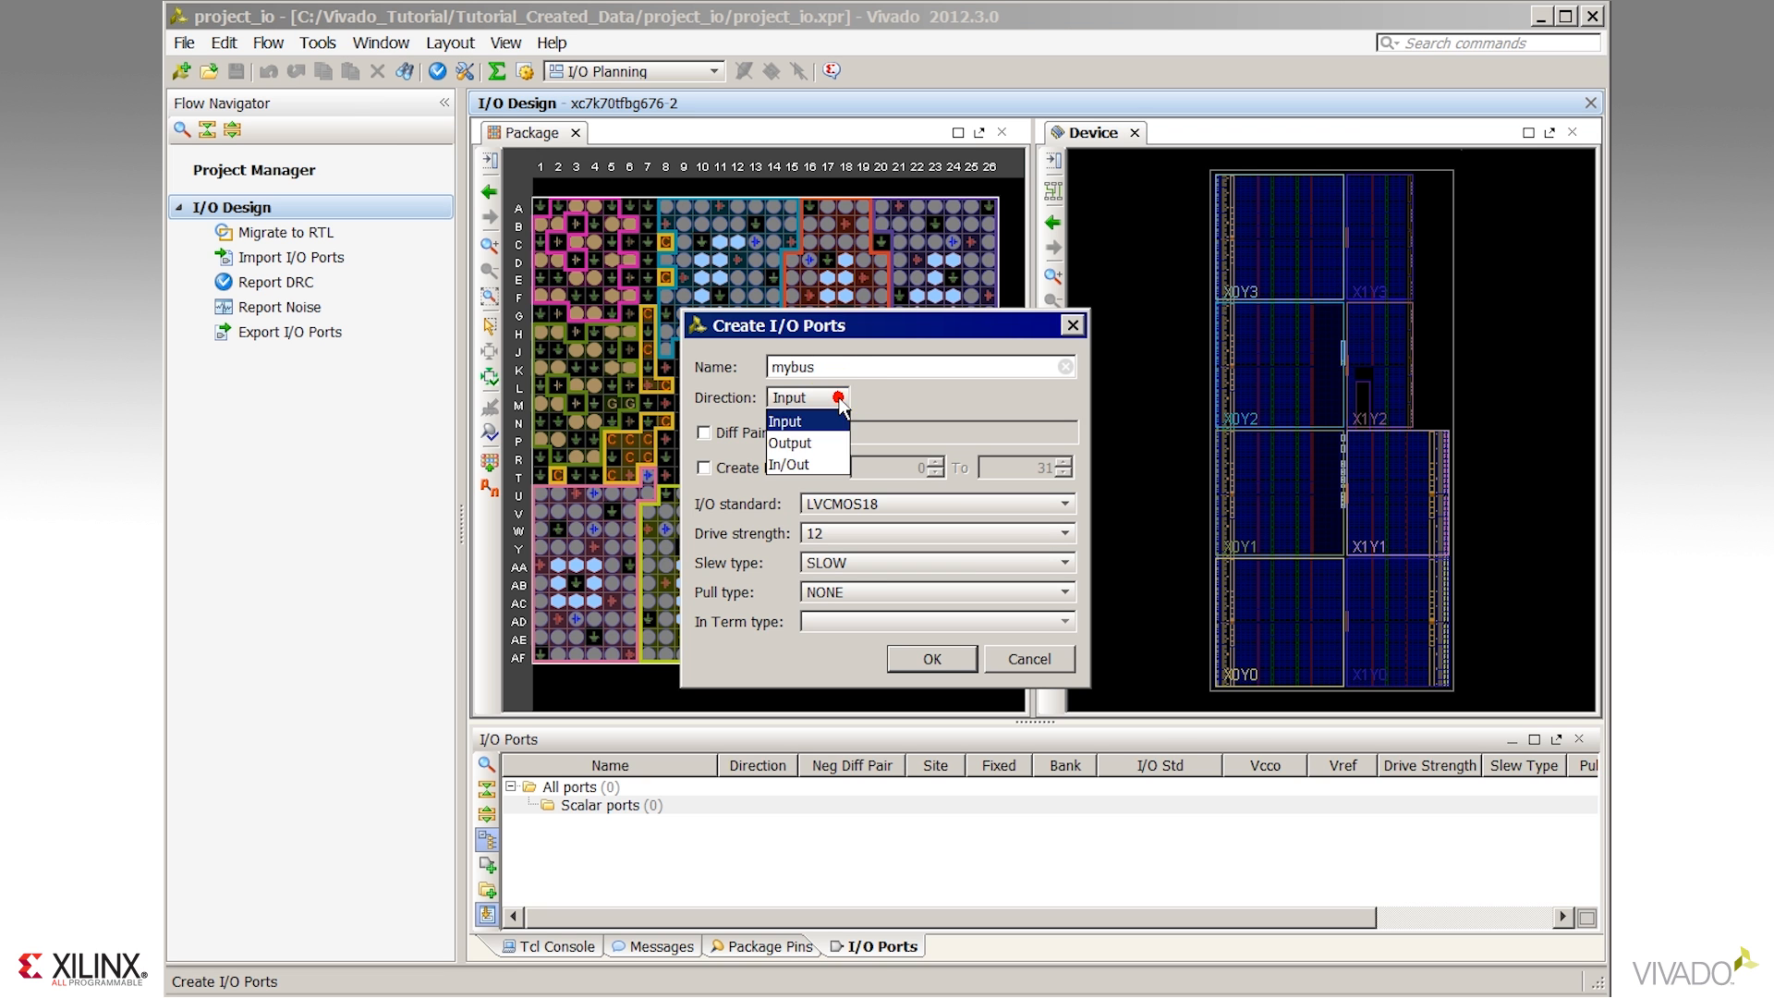
click(793, 421)
click(704, 431)
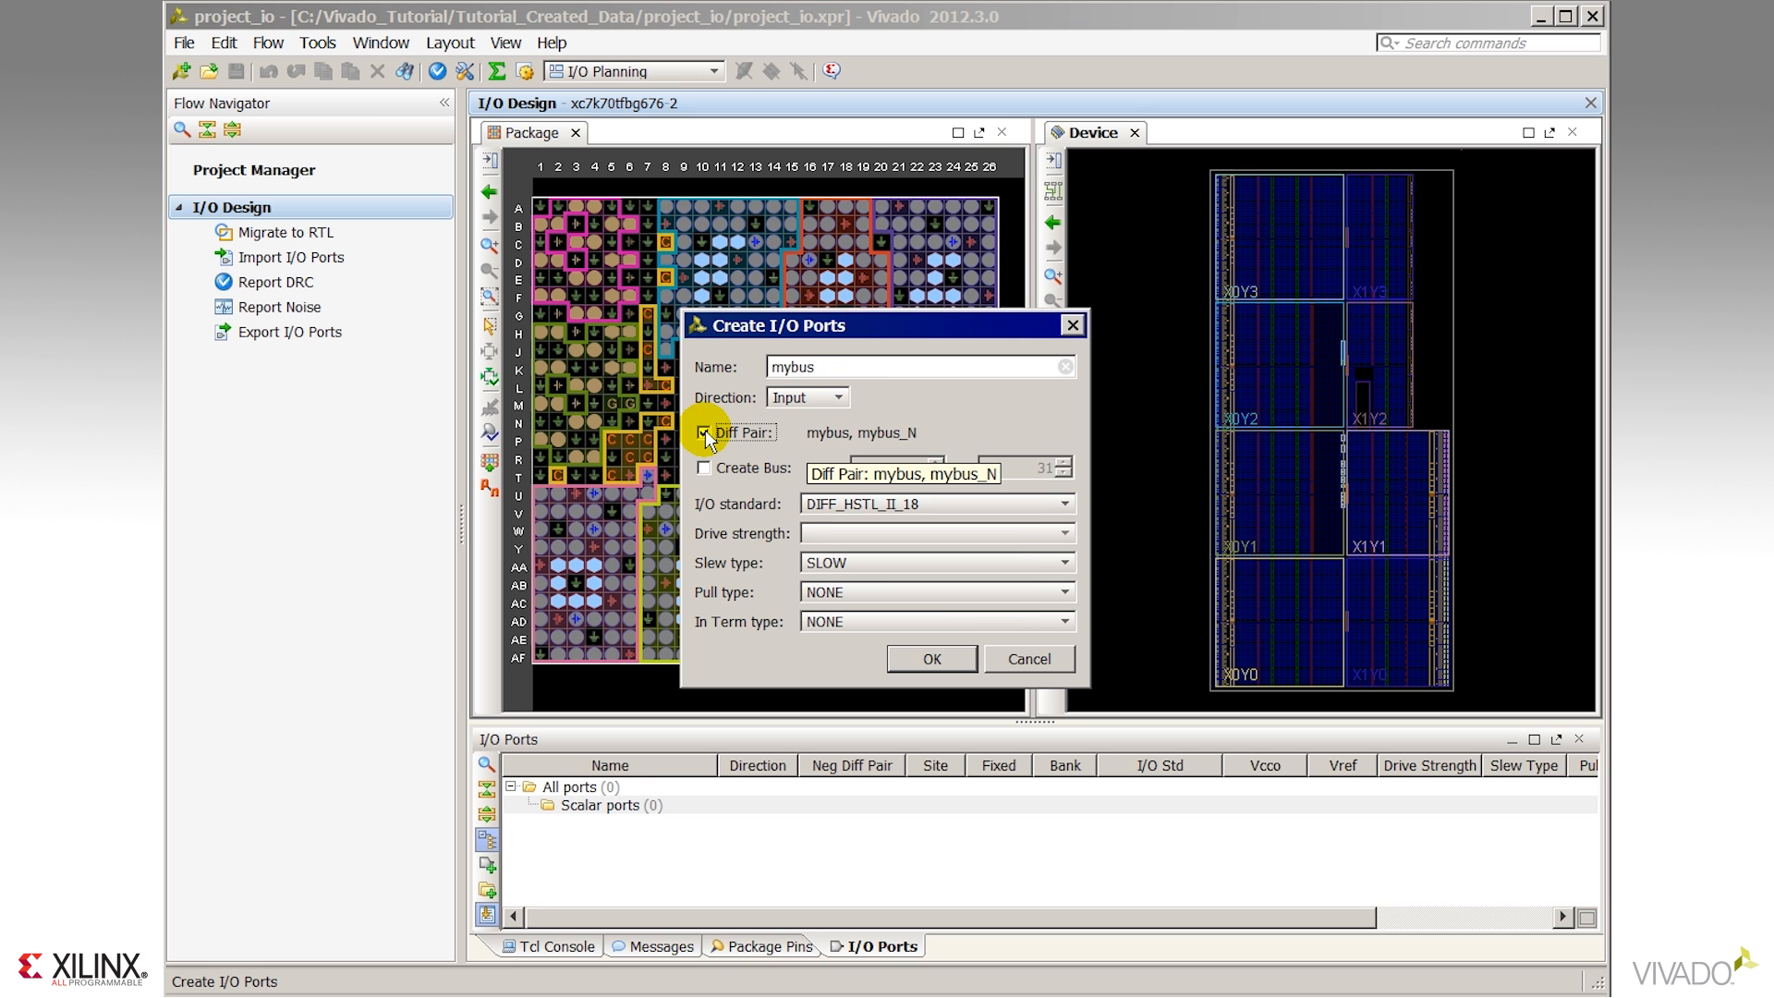
click(704, 432)
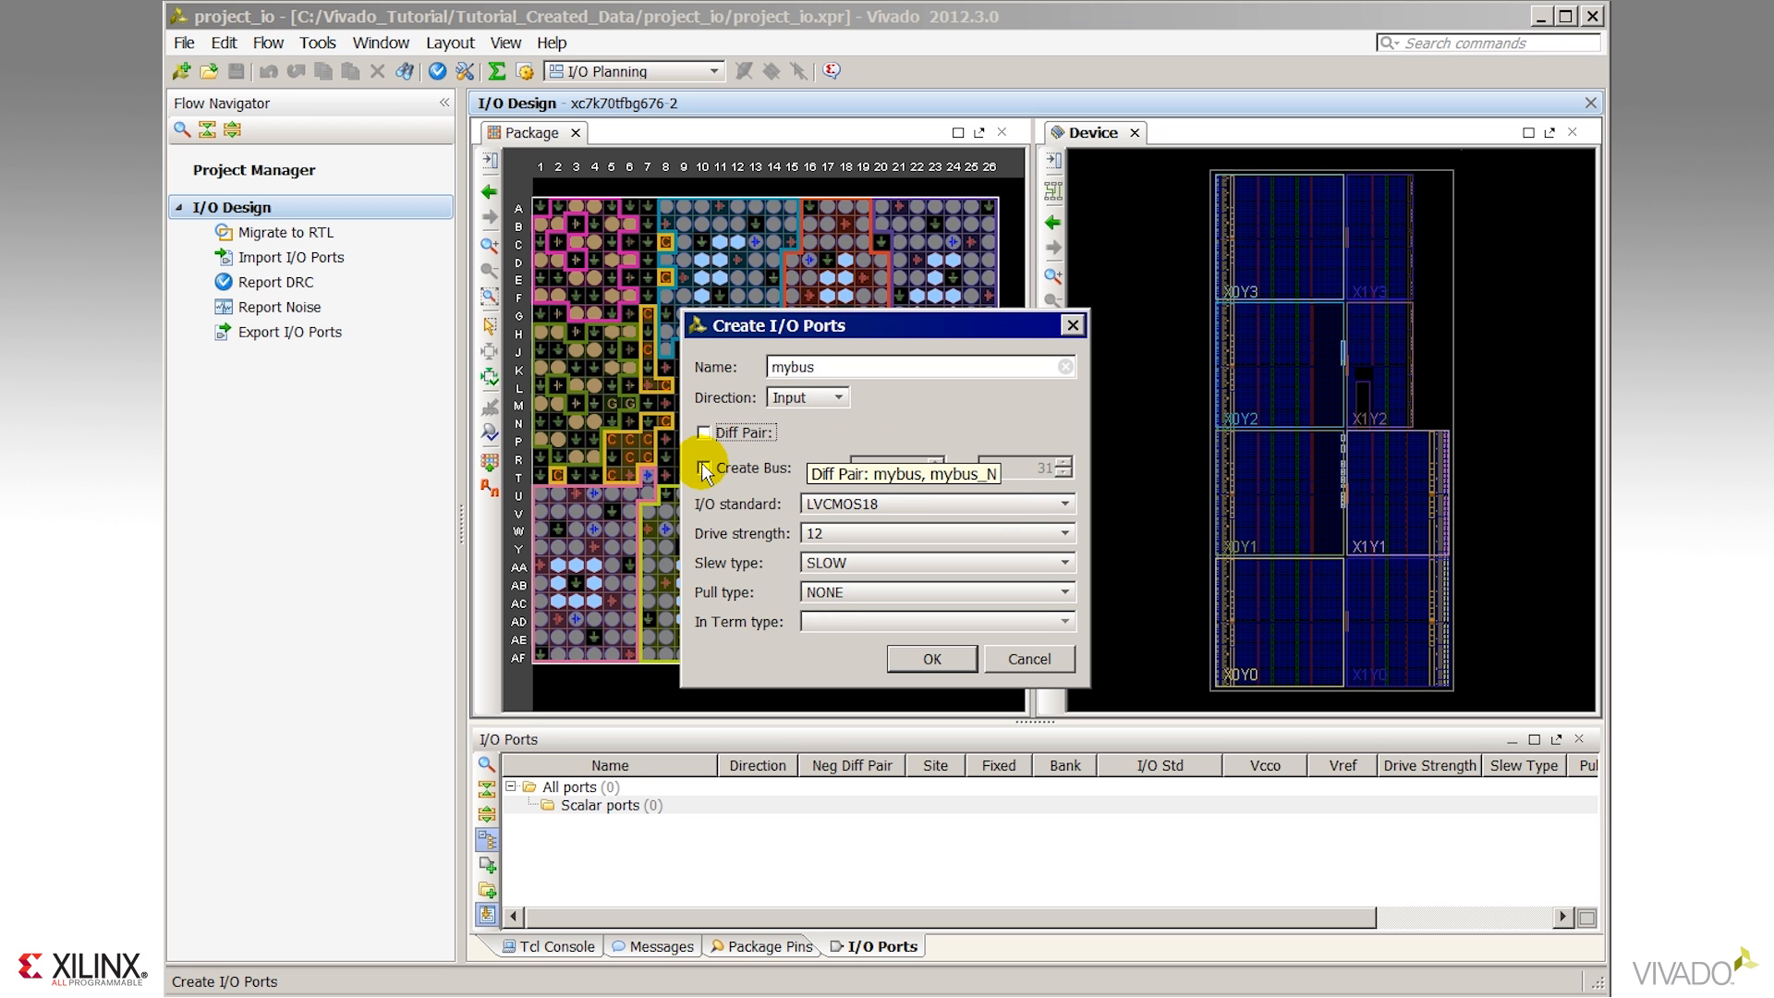
click(704, 467)
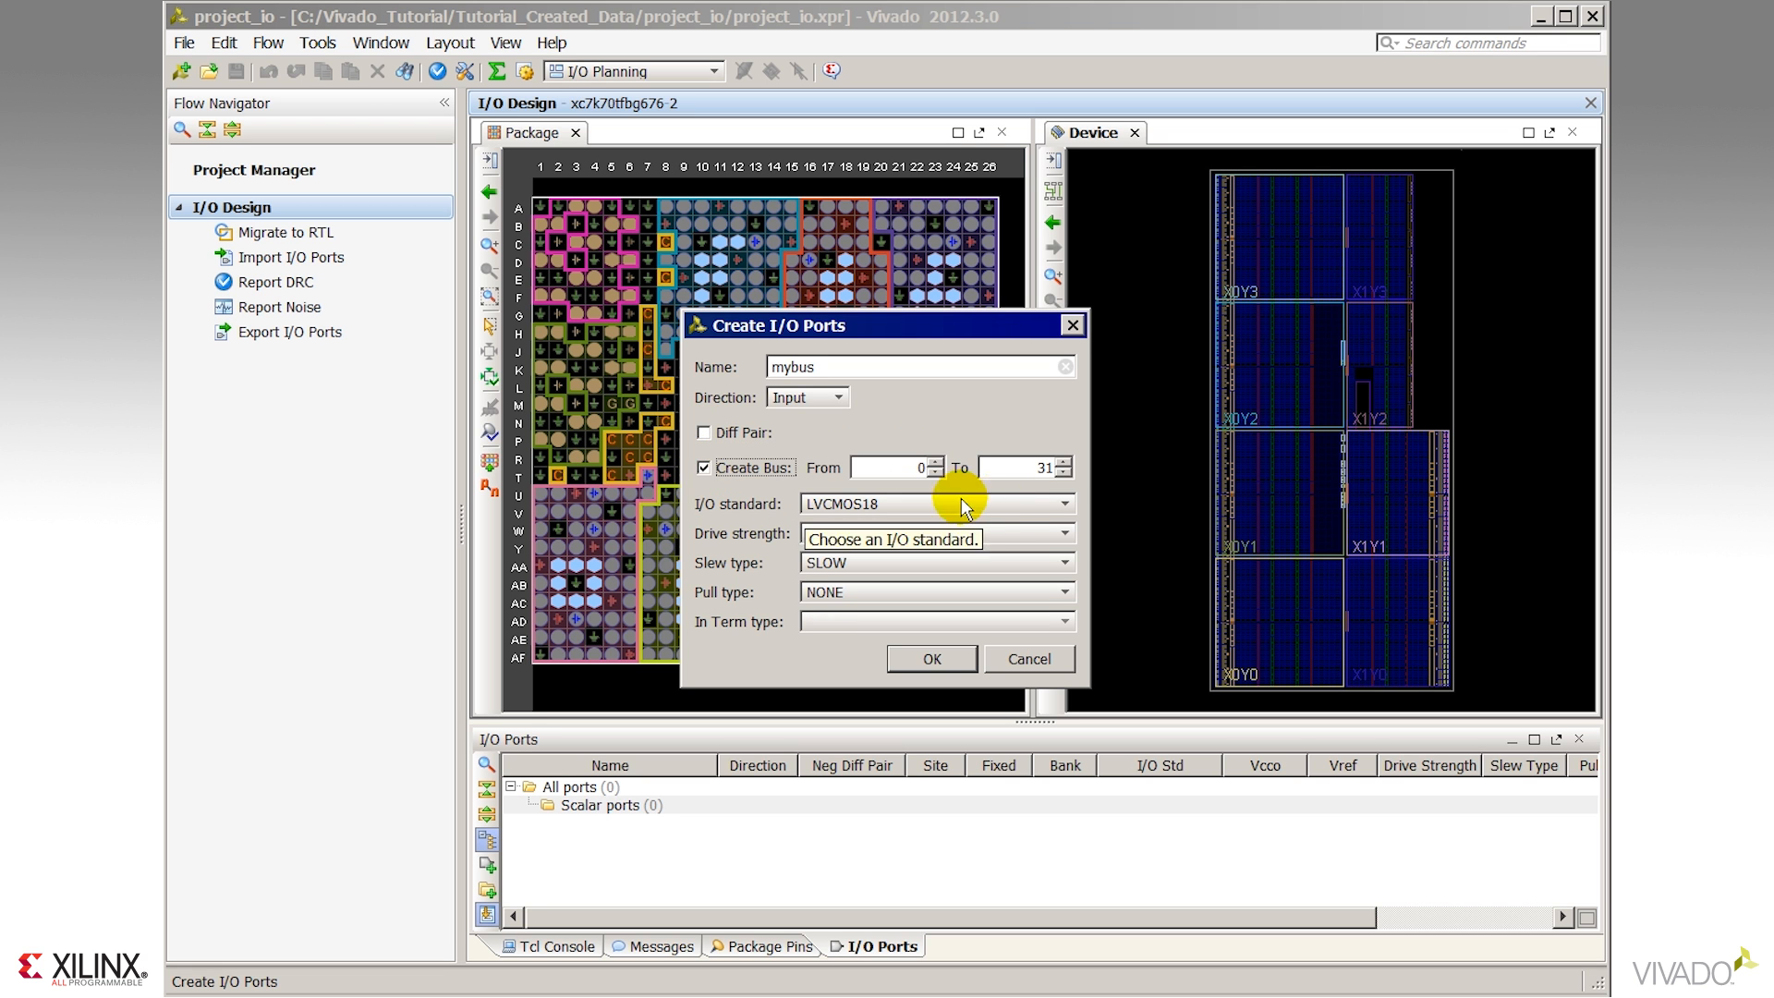
click(1065, 502)
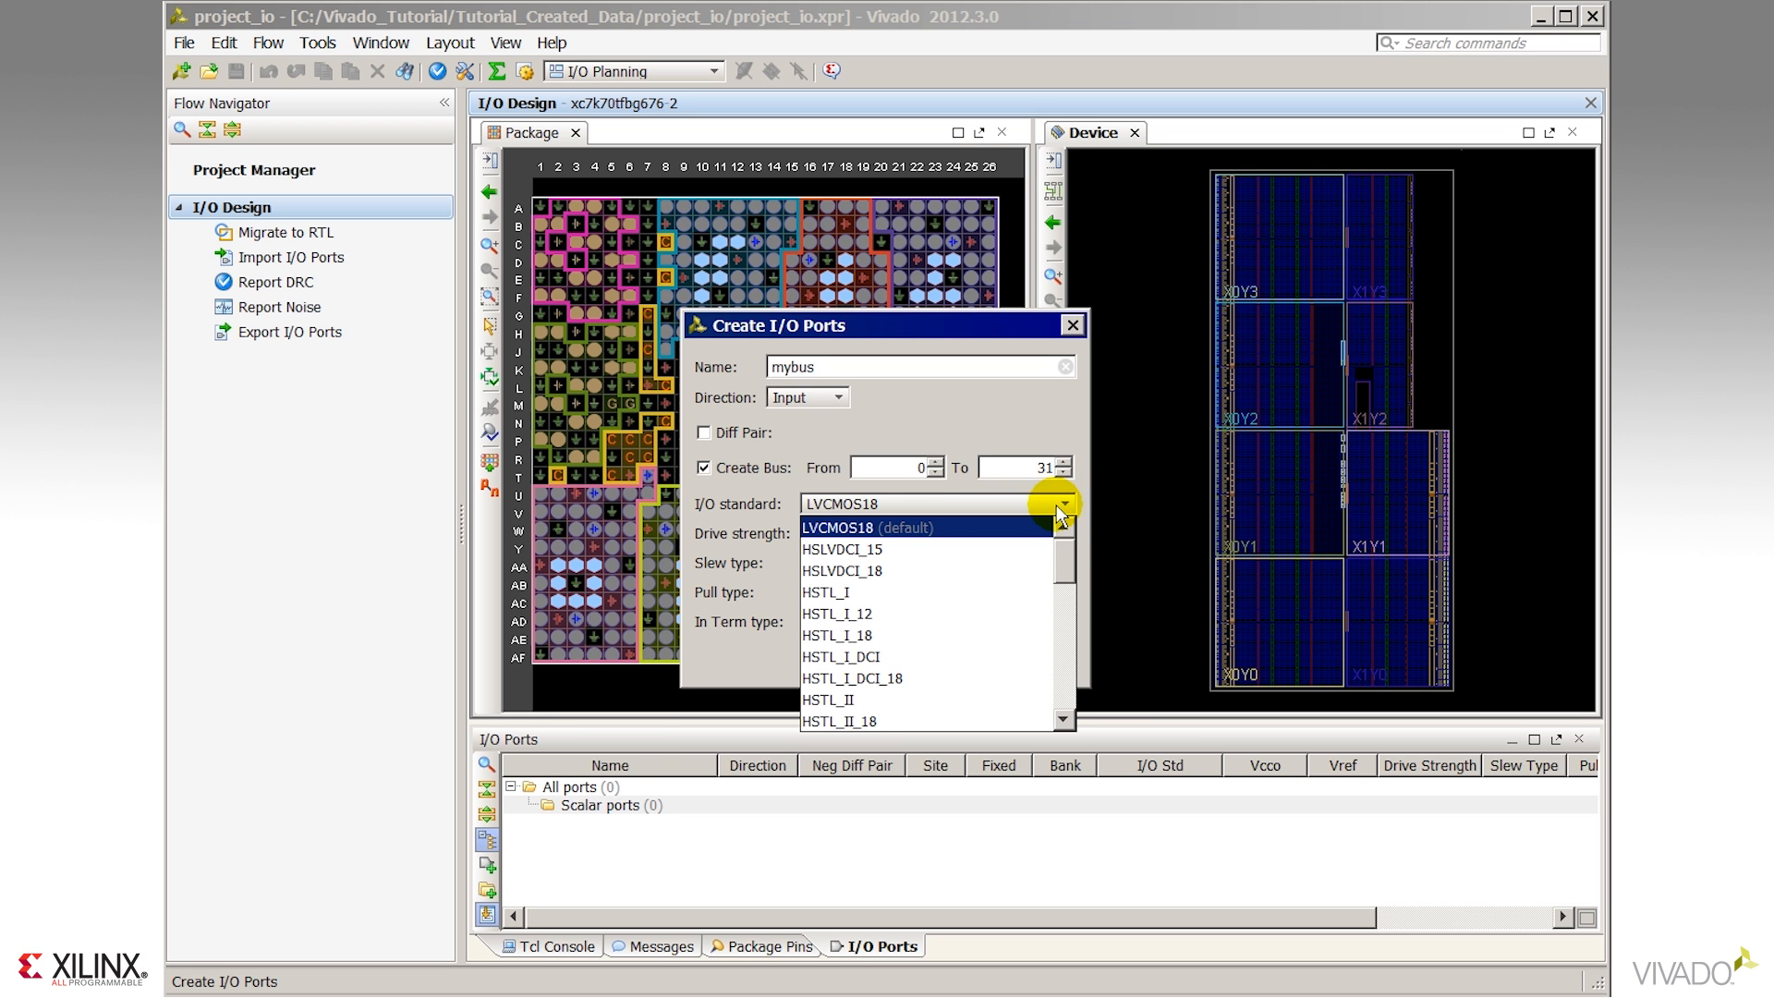
drag(1063, 558, 1069, 519)
click(1074, 390)
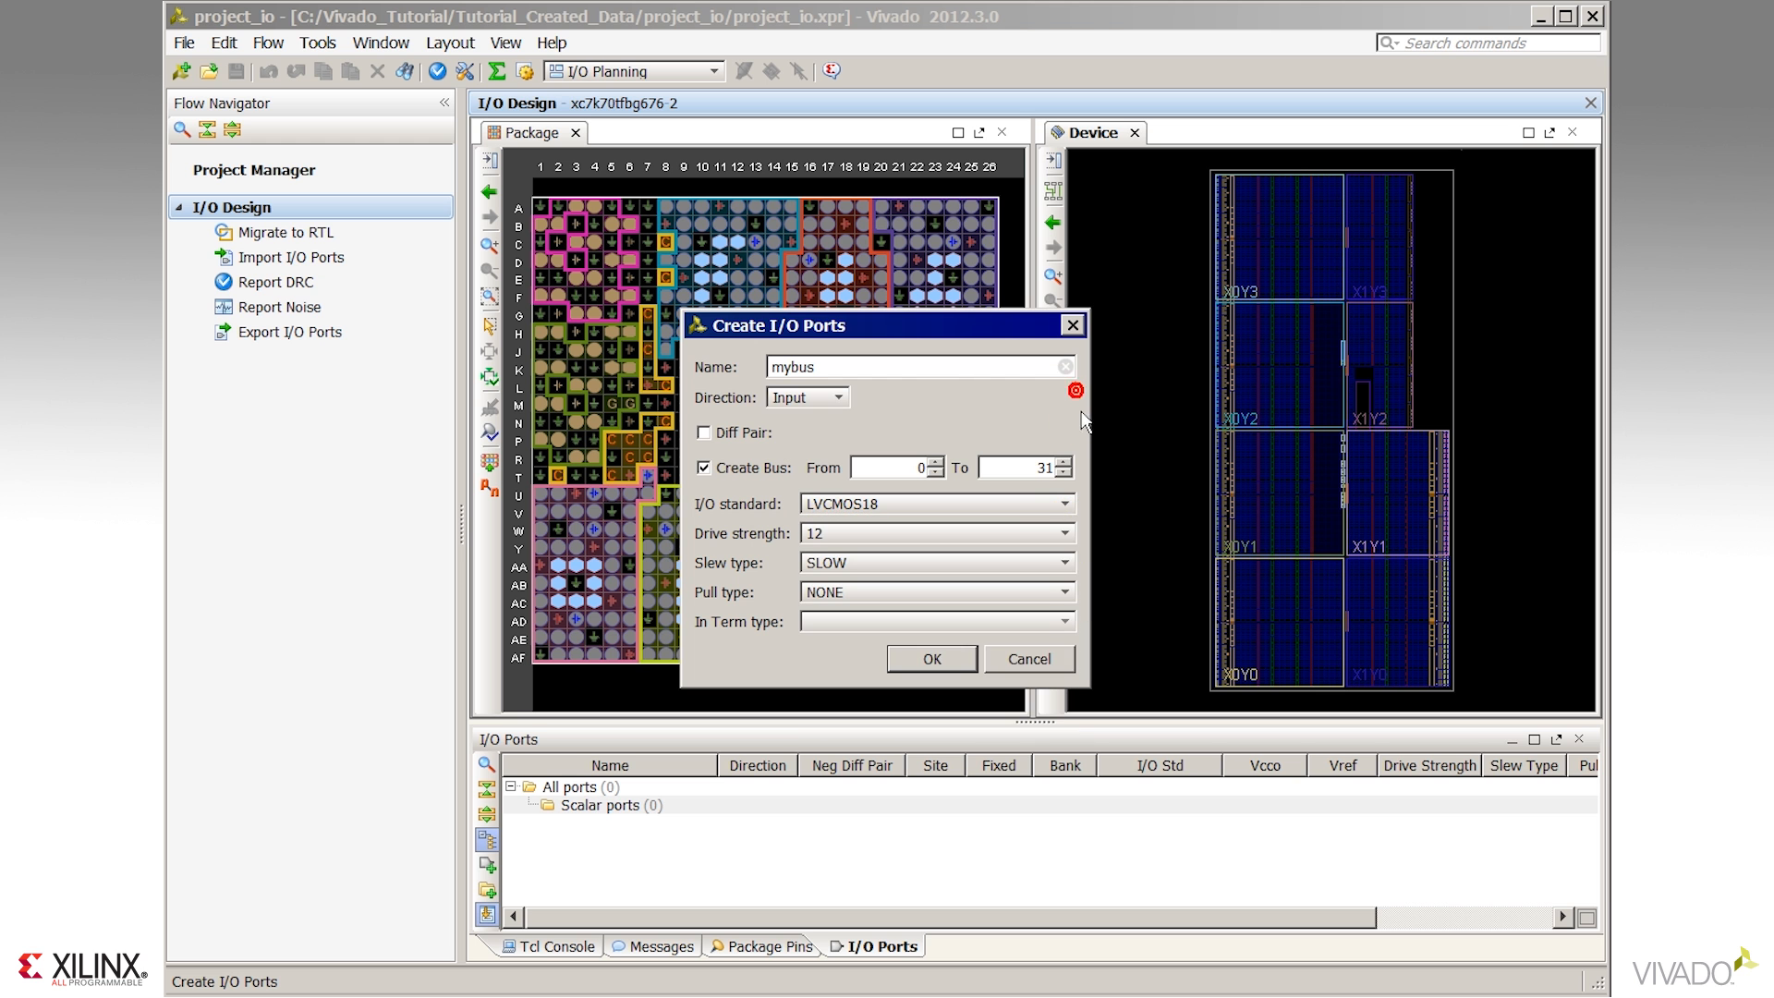
click(951, 656)
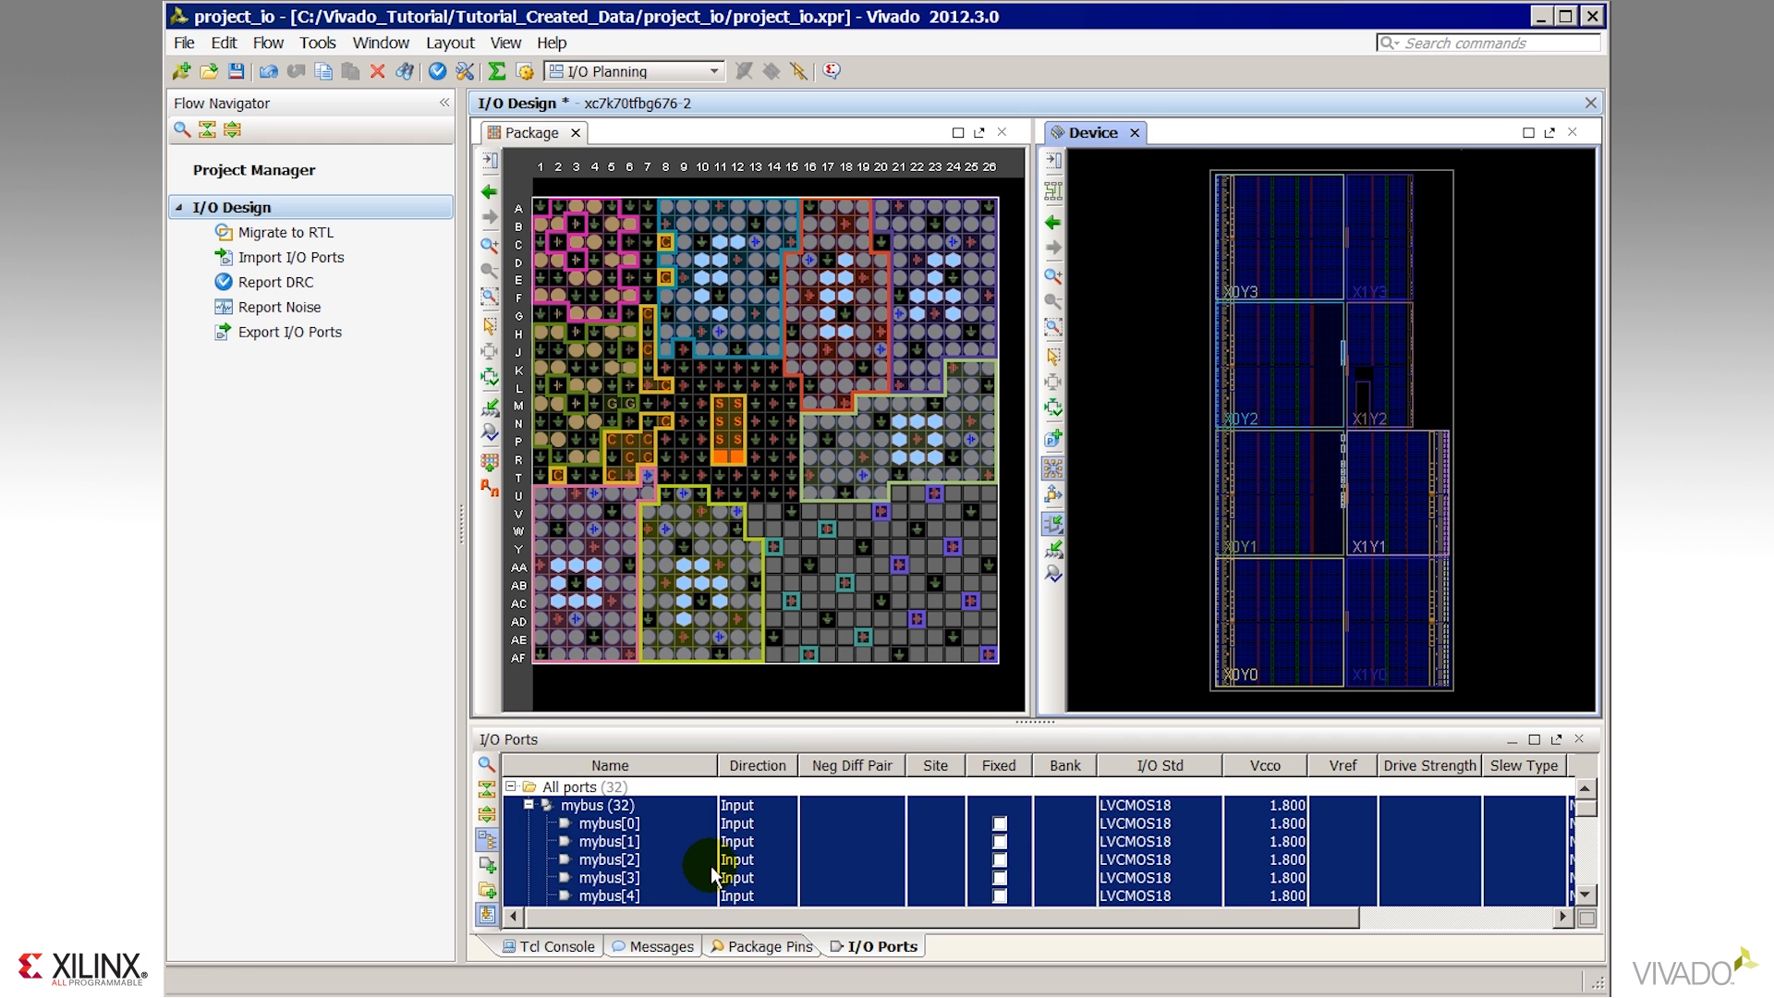
Place all mybus ports in the upper-right I/O bank of the package, and undo both the placement and the bus creation.
click(617, 824)
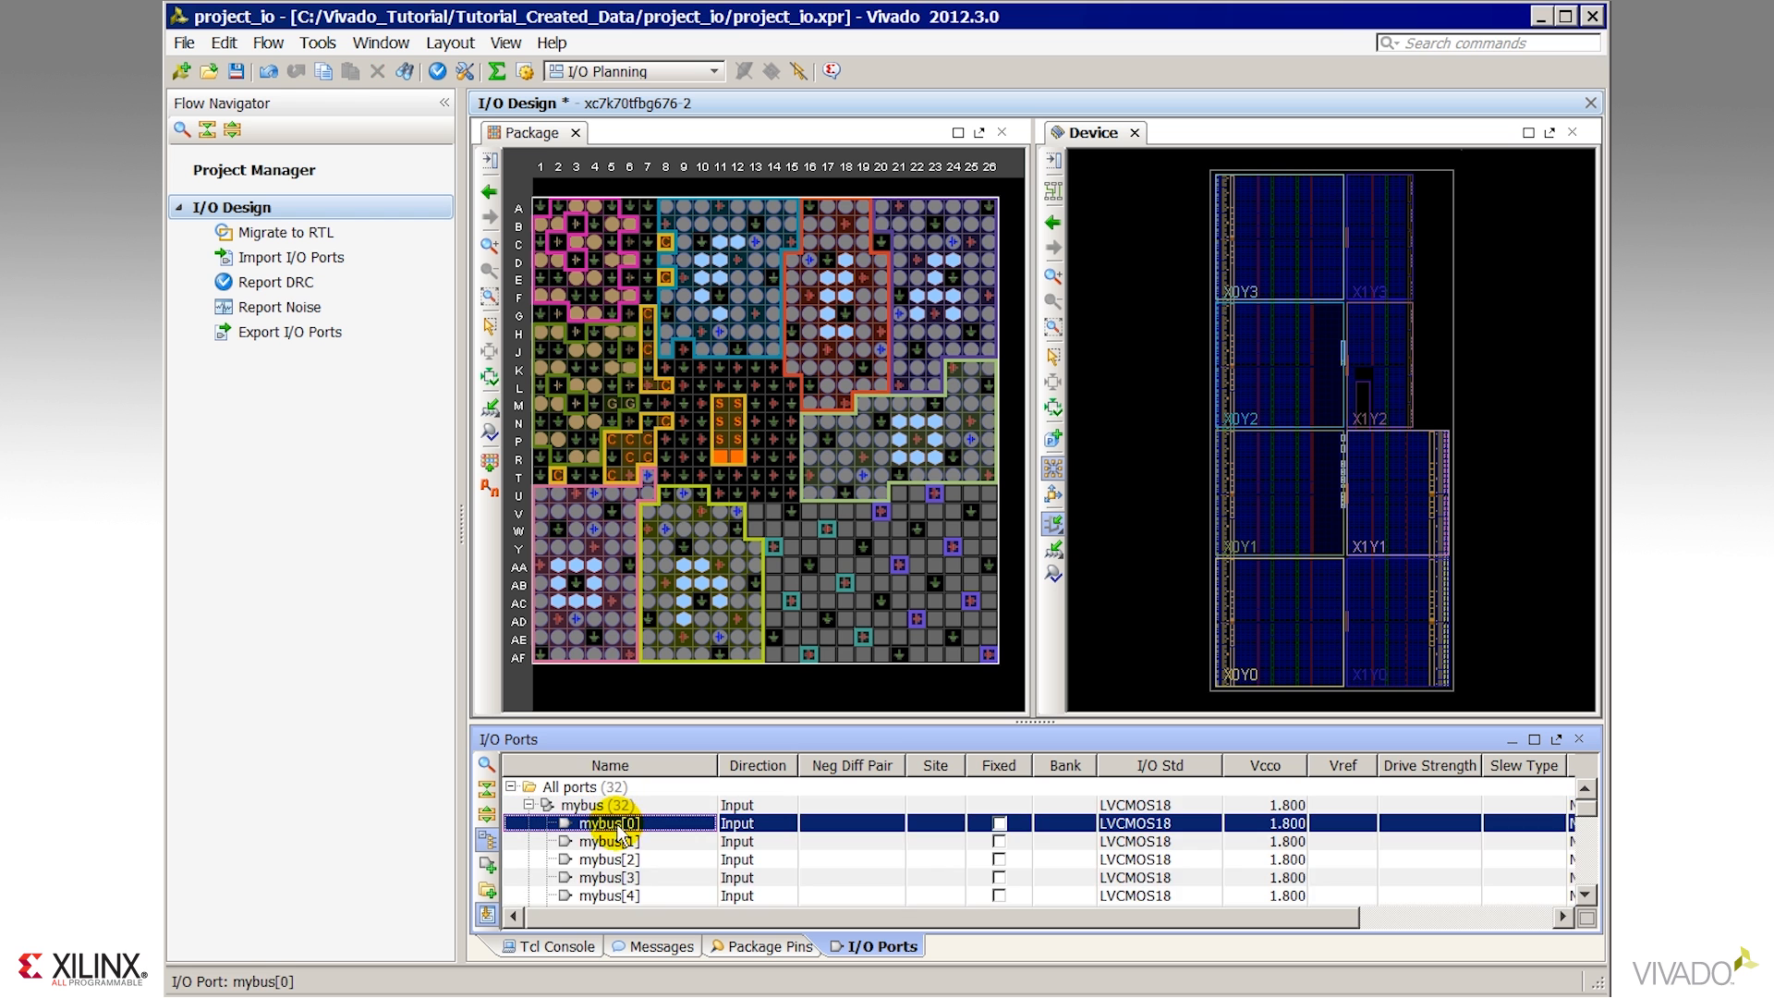
click(601, 805)
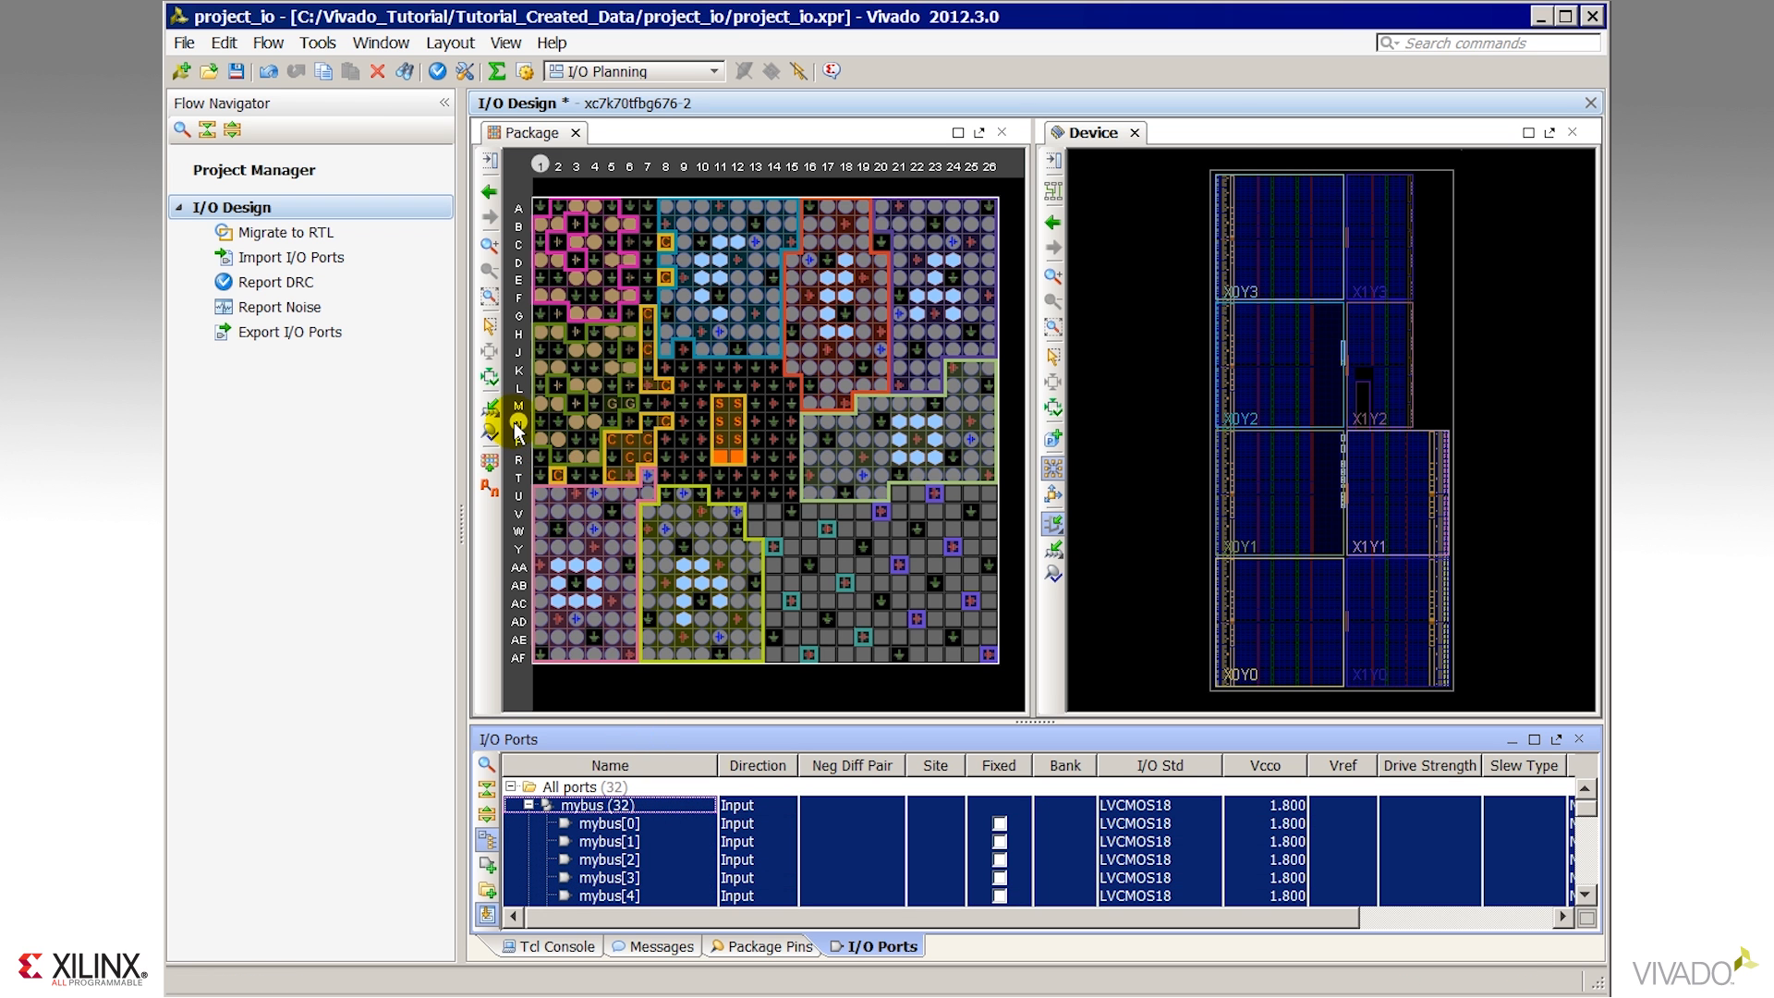
click(490, 404)
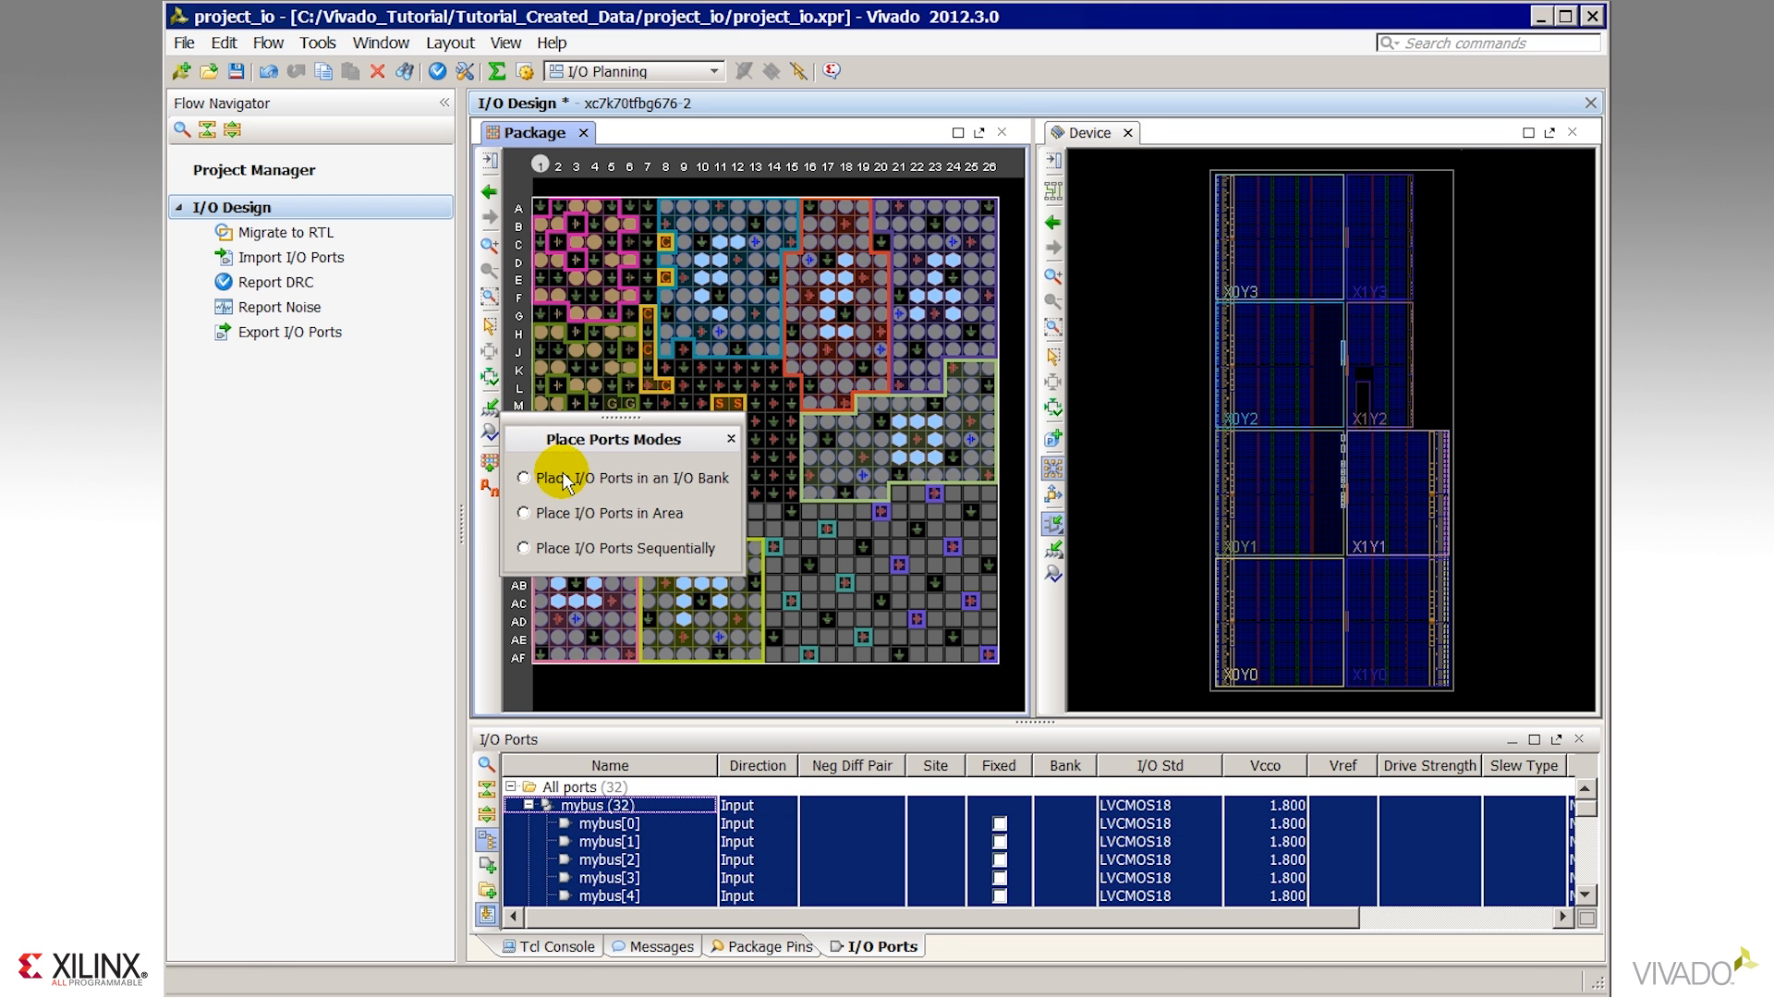
click(545, 468)
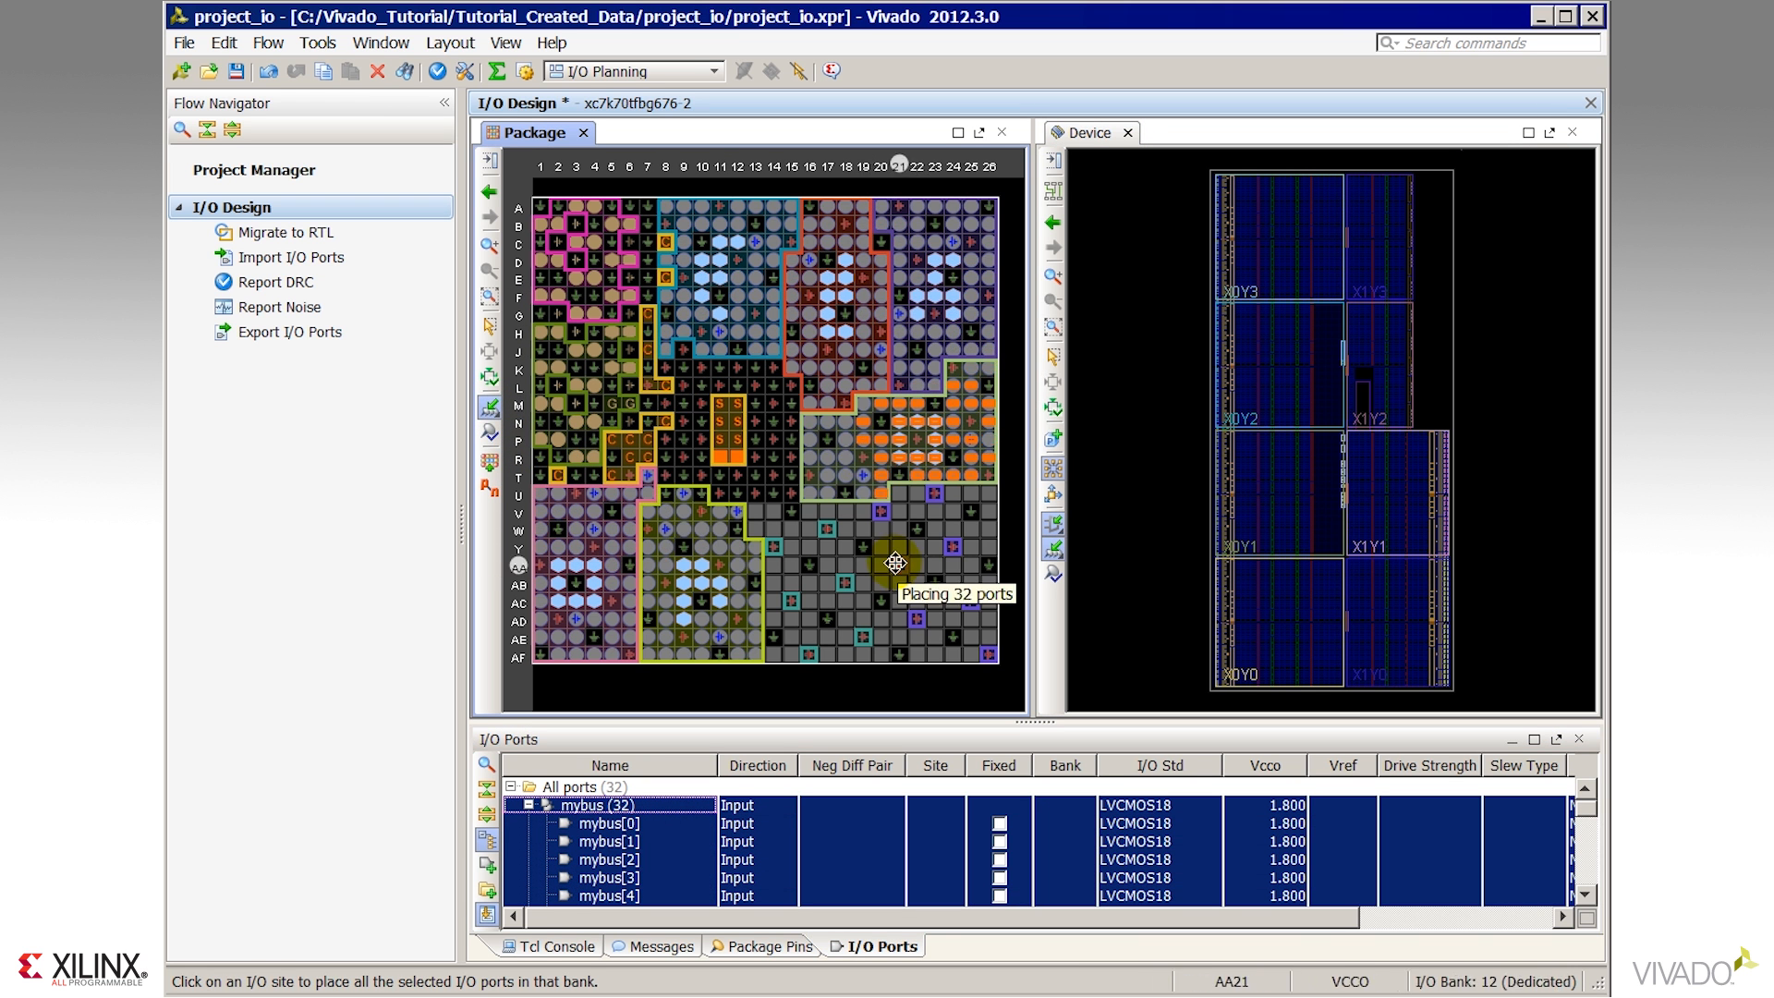
click(920, 303)
click(269, 74)
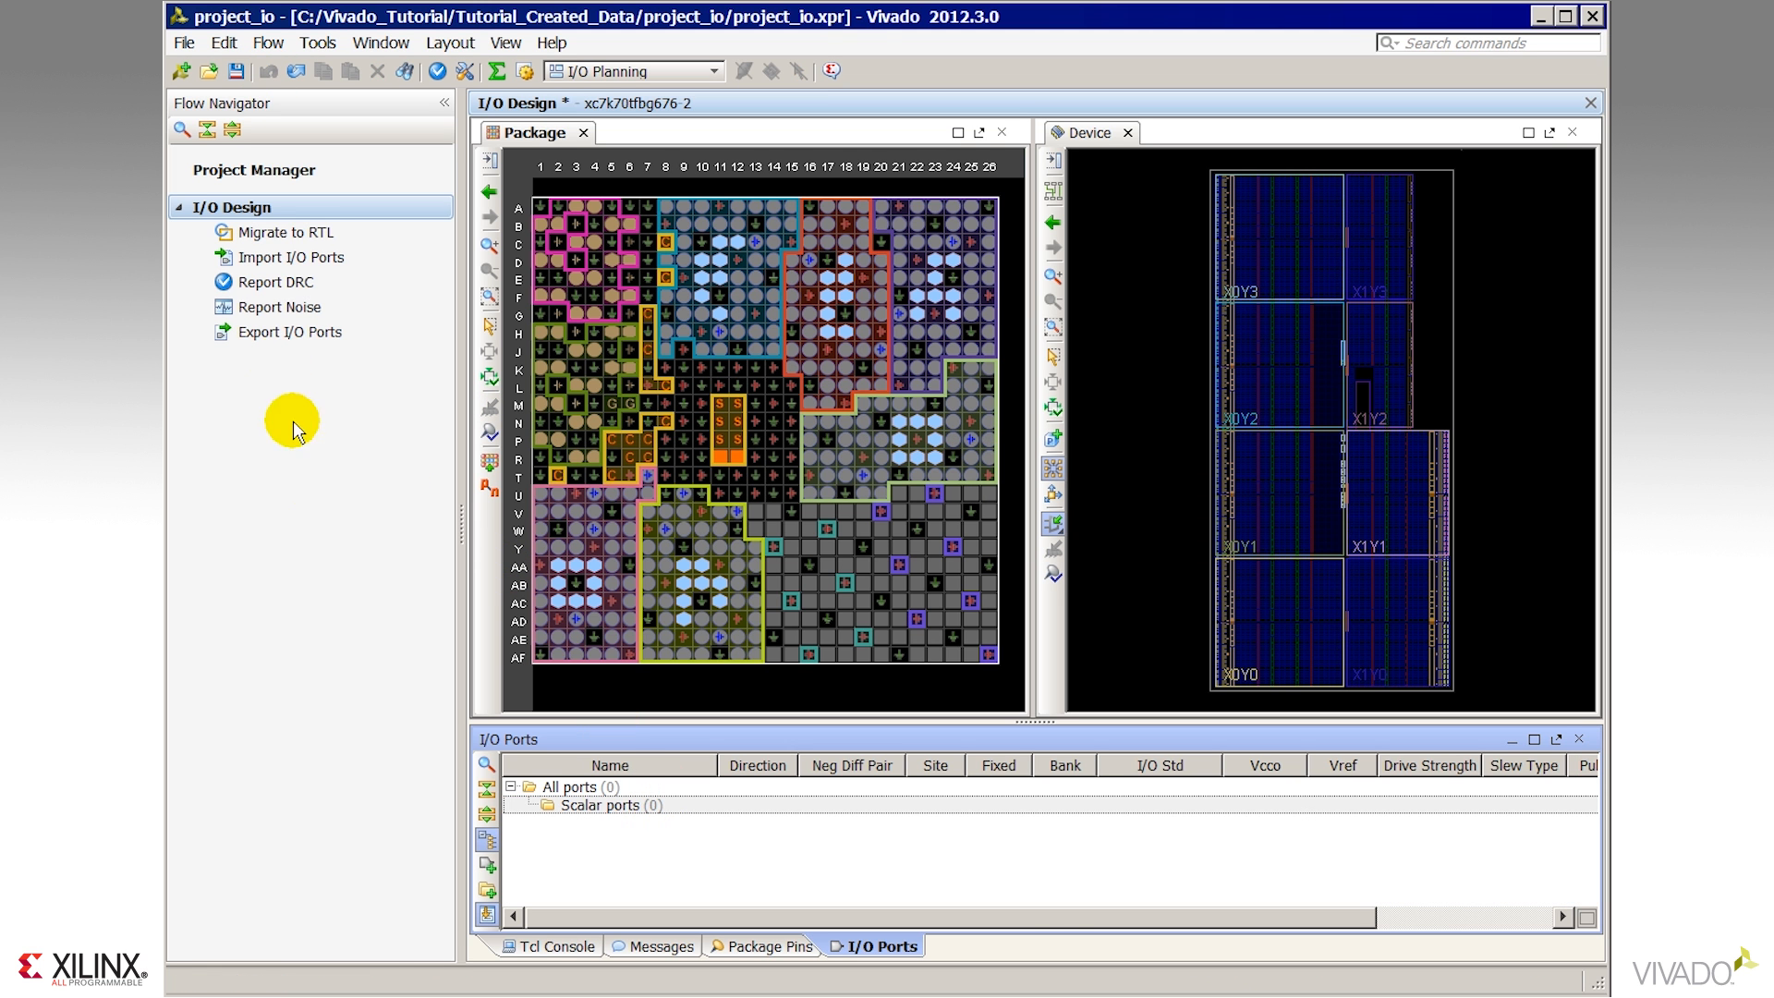
Import the I/O ports from the CSV file IO_Ports_import.csv in the Sources folder and select the DataIn_pad_0_i bus.
click(308, 262)
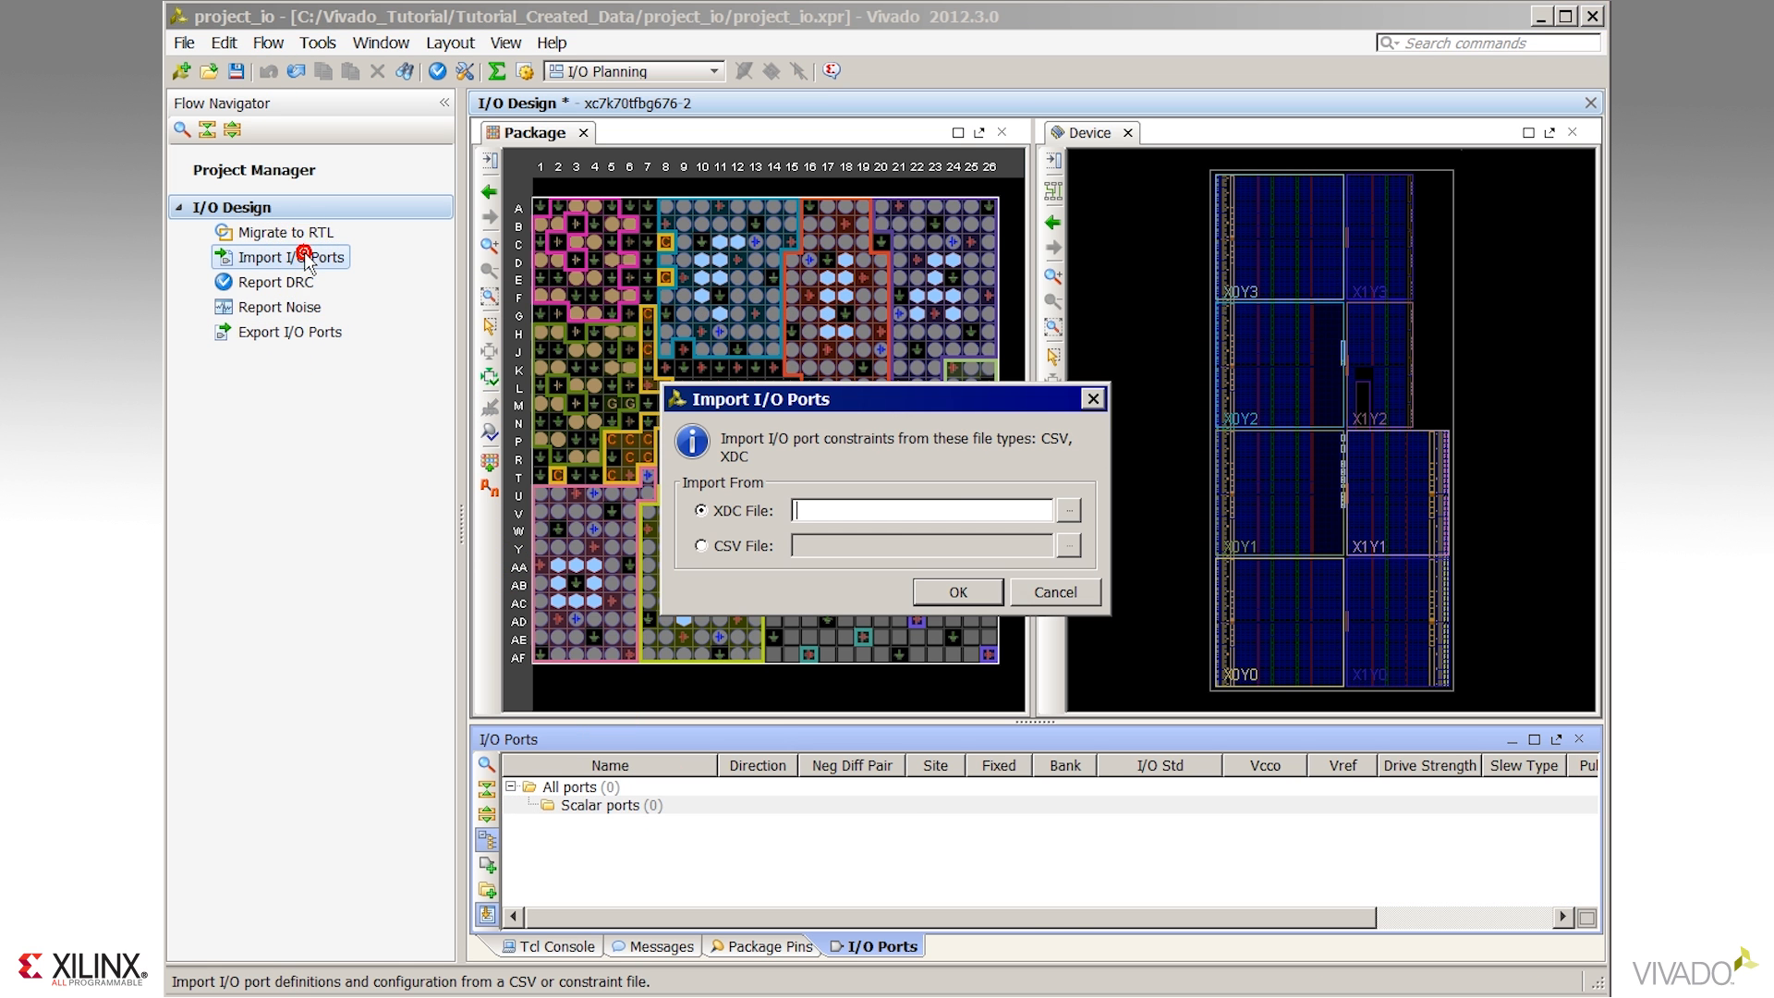
click(734, 545)
click(1065, 546)
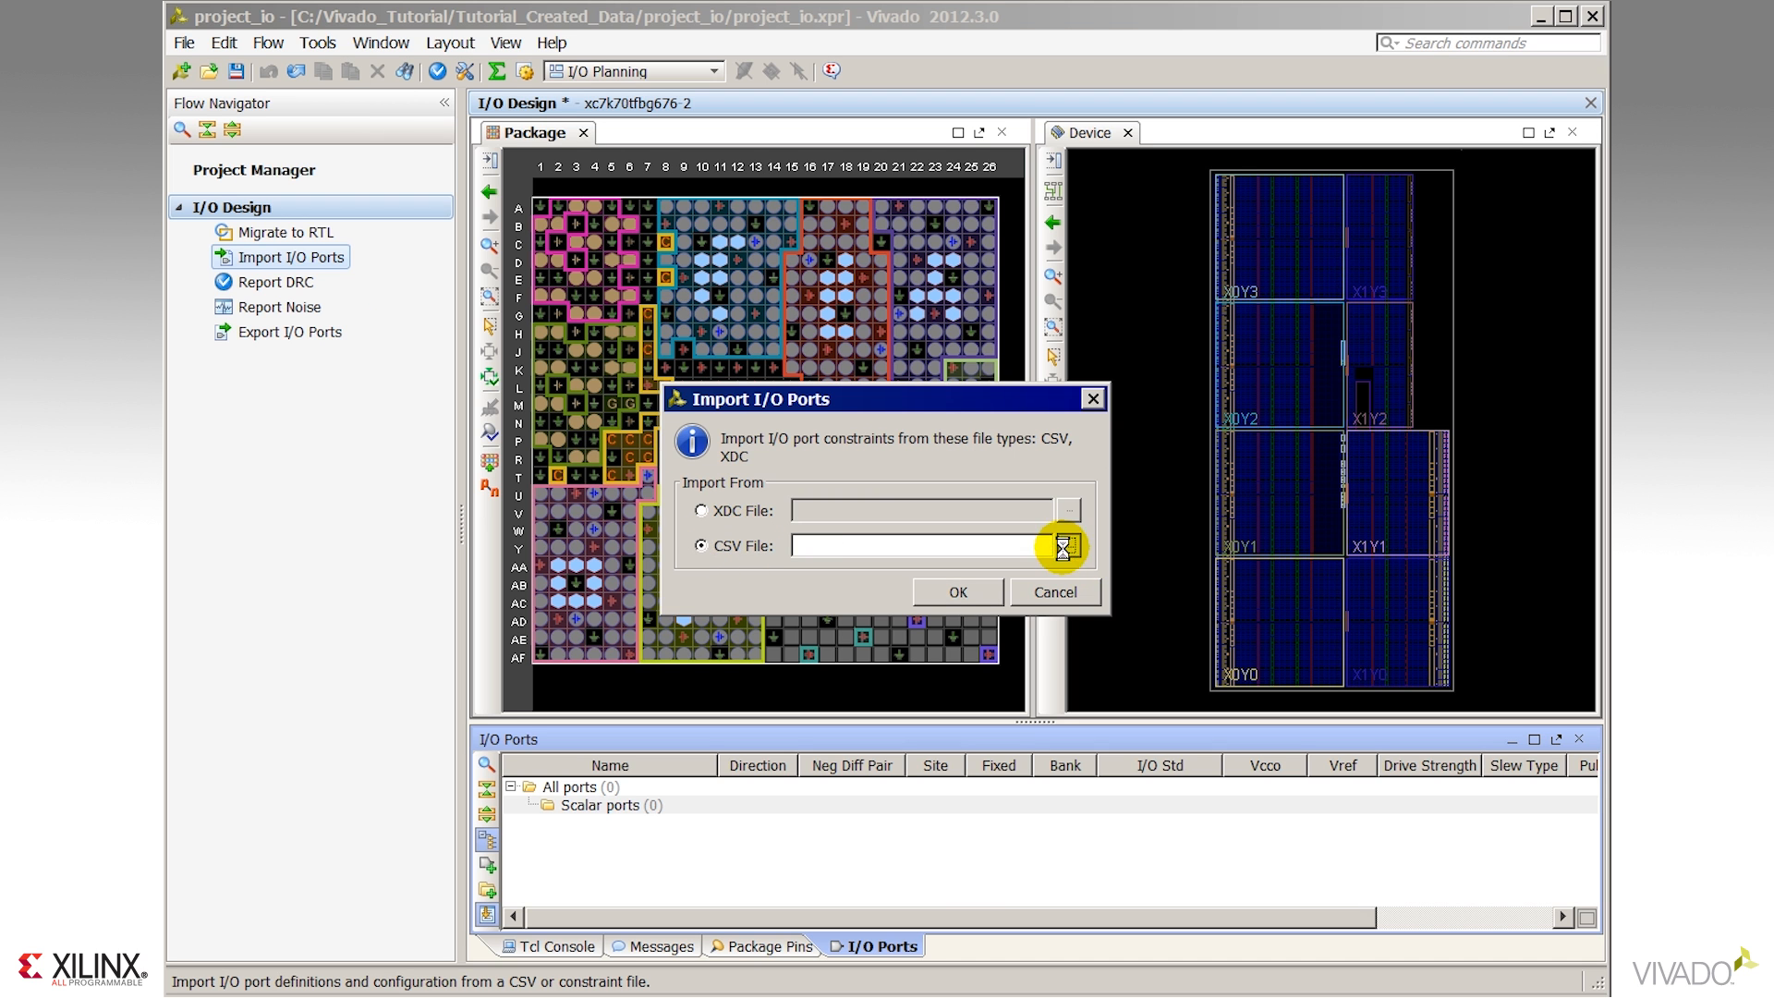
click(515, 330)
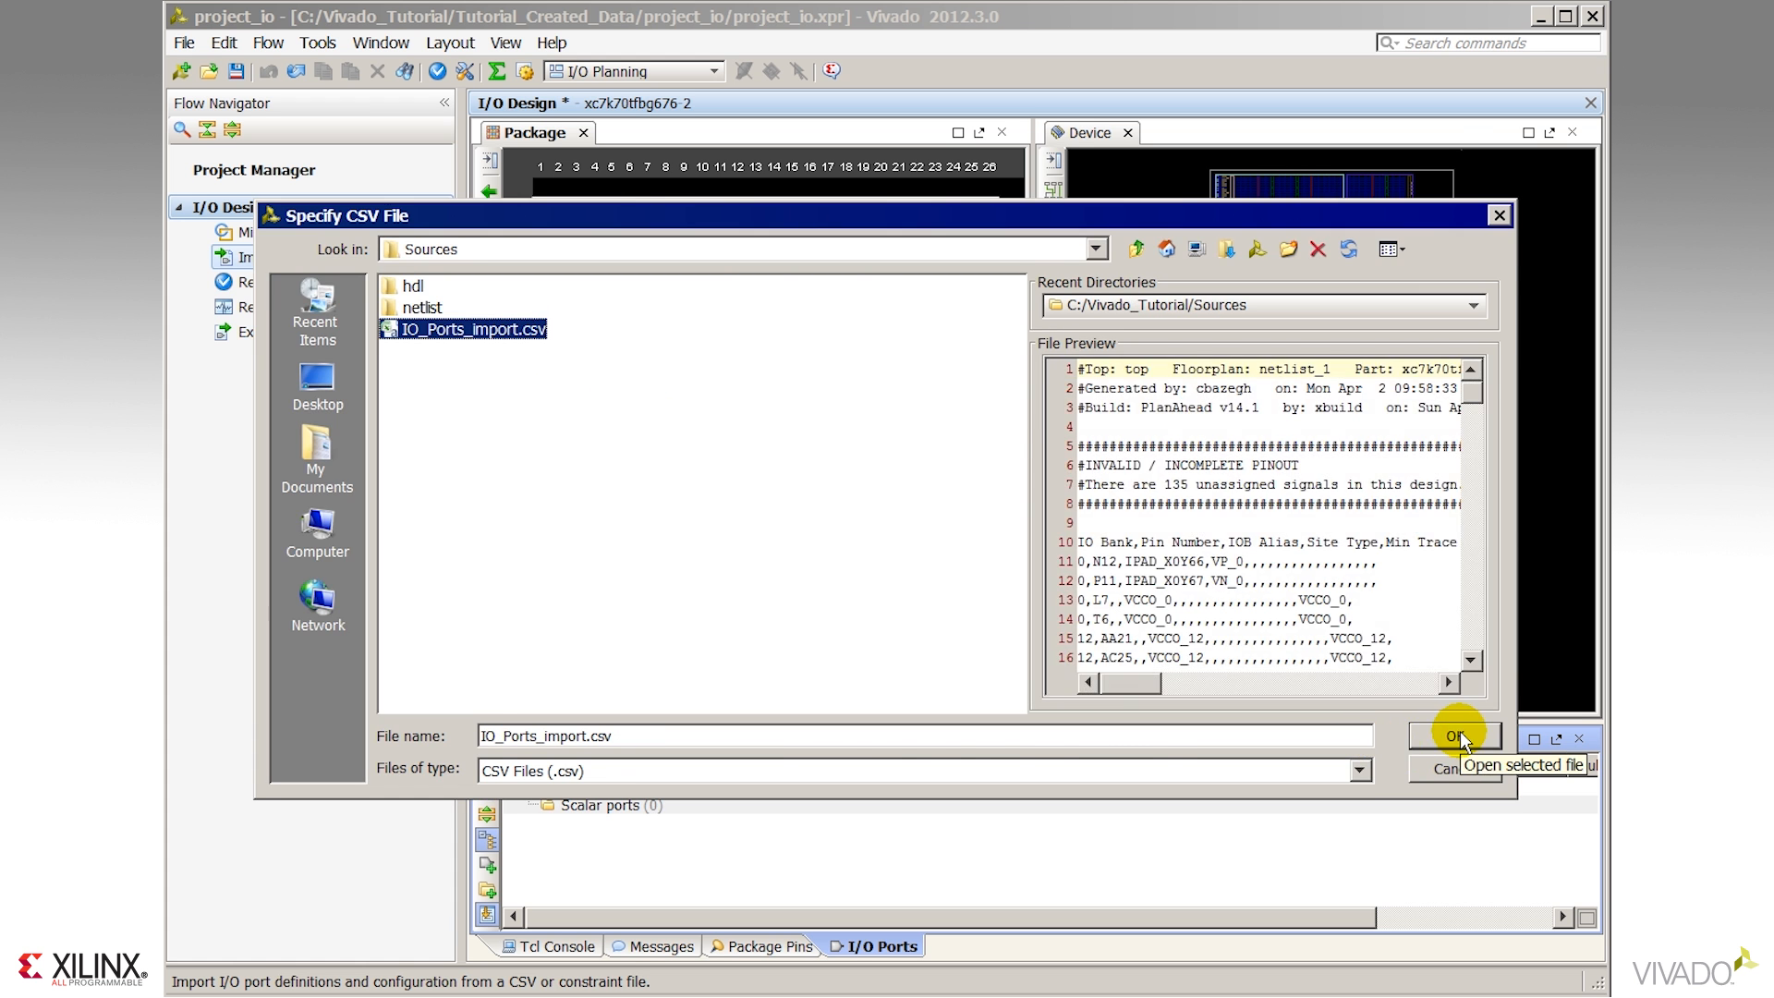
click(1455, 735)
click(977, 599)
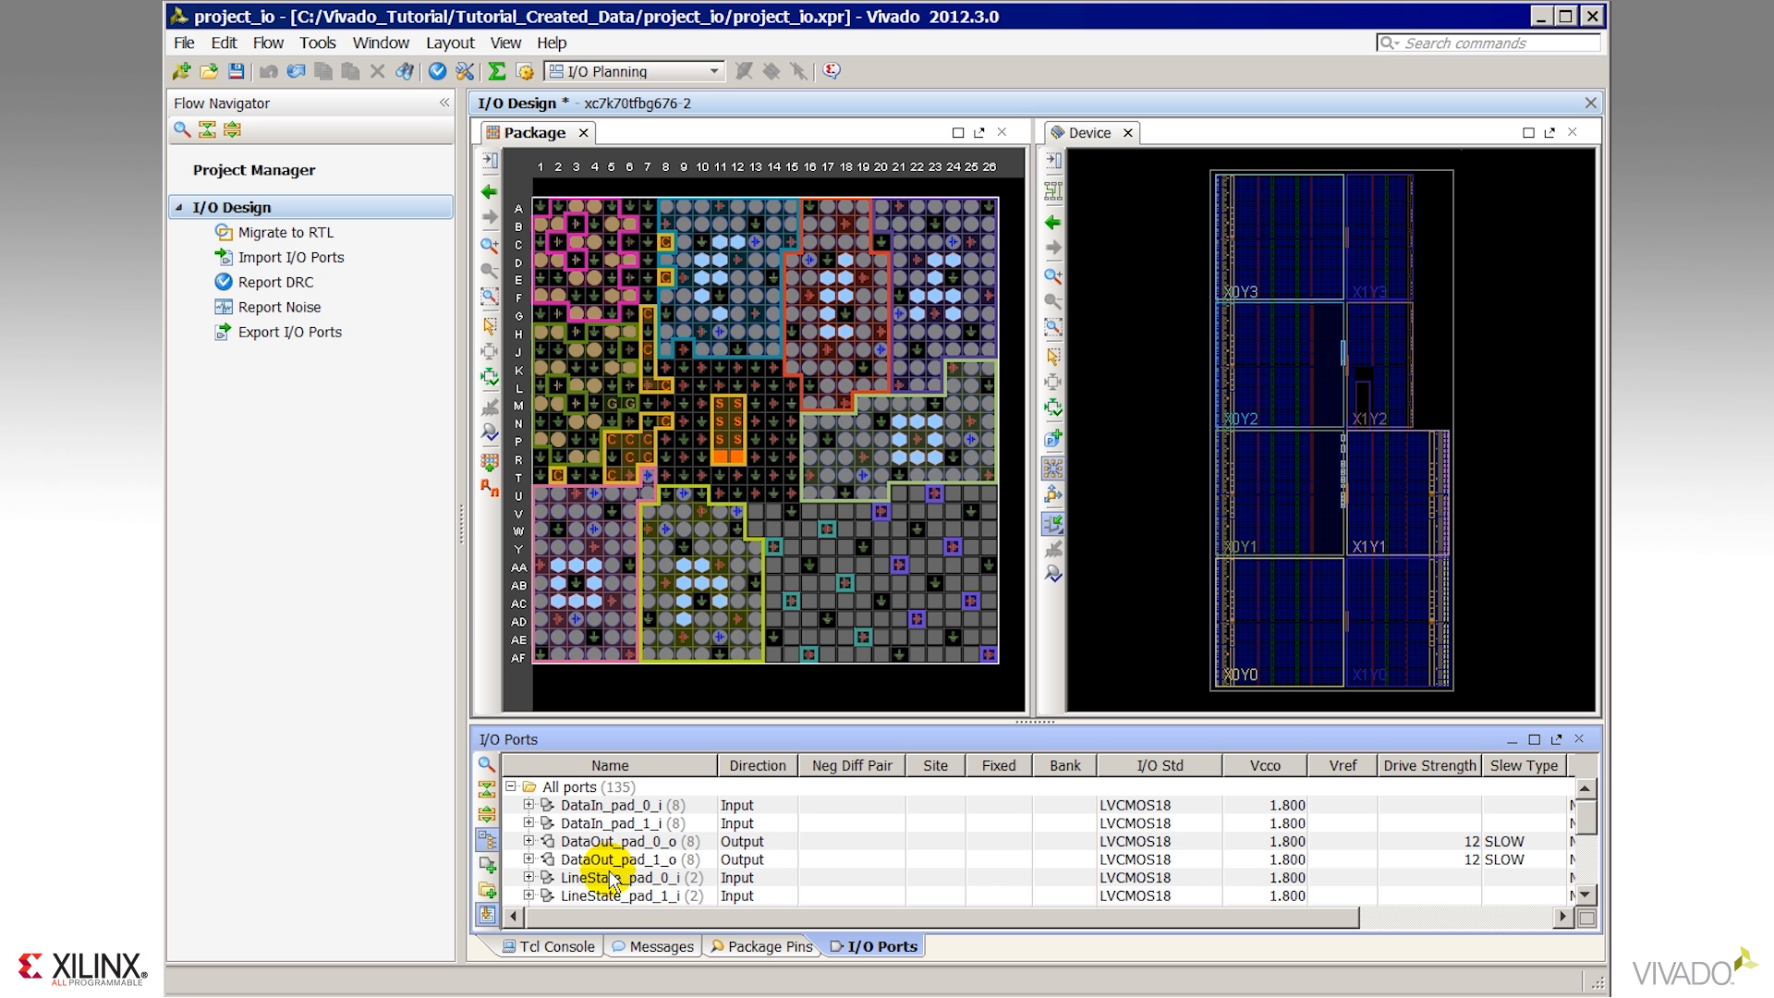
click(605, 806)
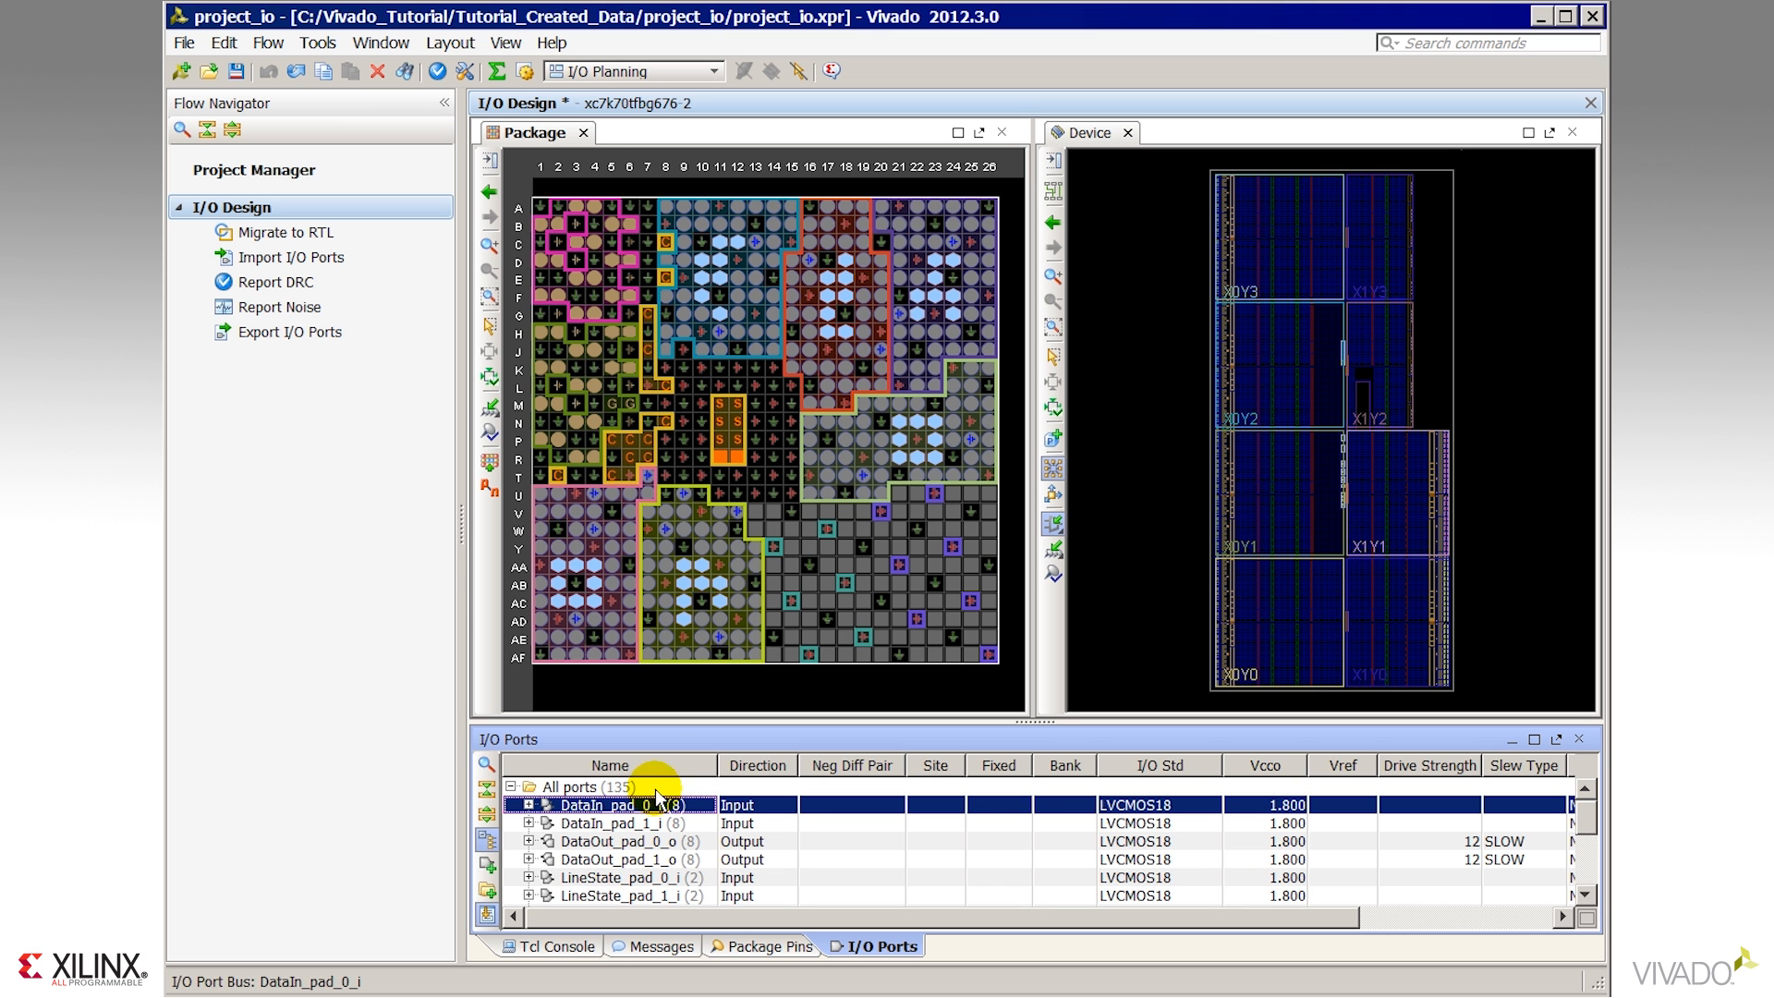
Try to place the DataIn_pad_0_i bus ports in an I/O bank of the package.
click(489, 406)
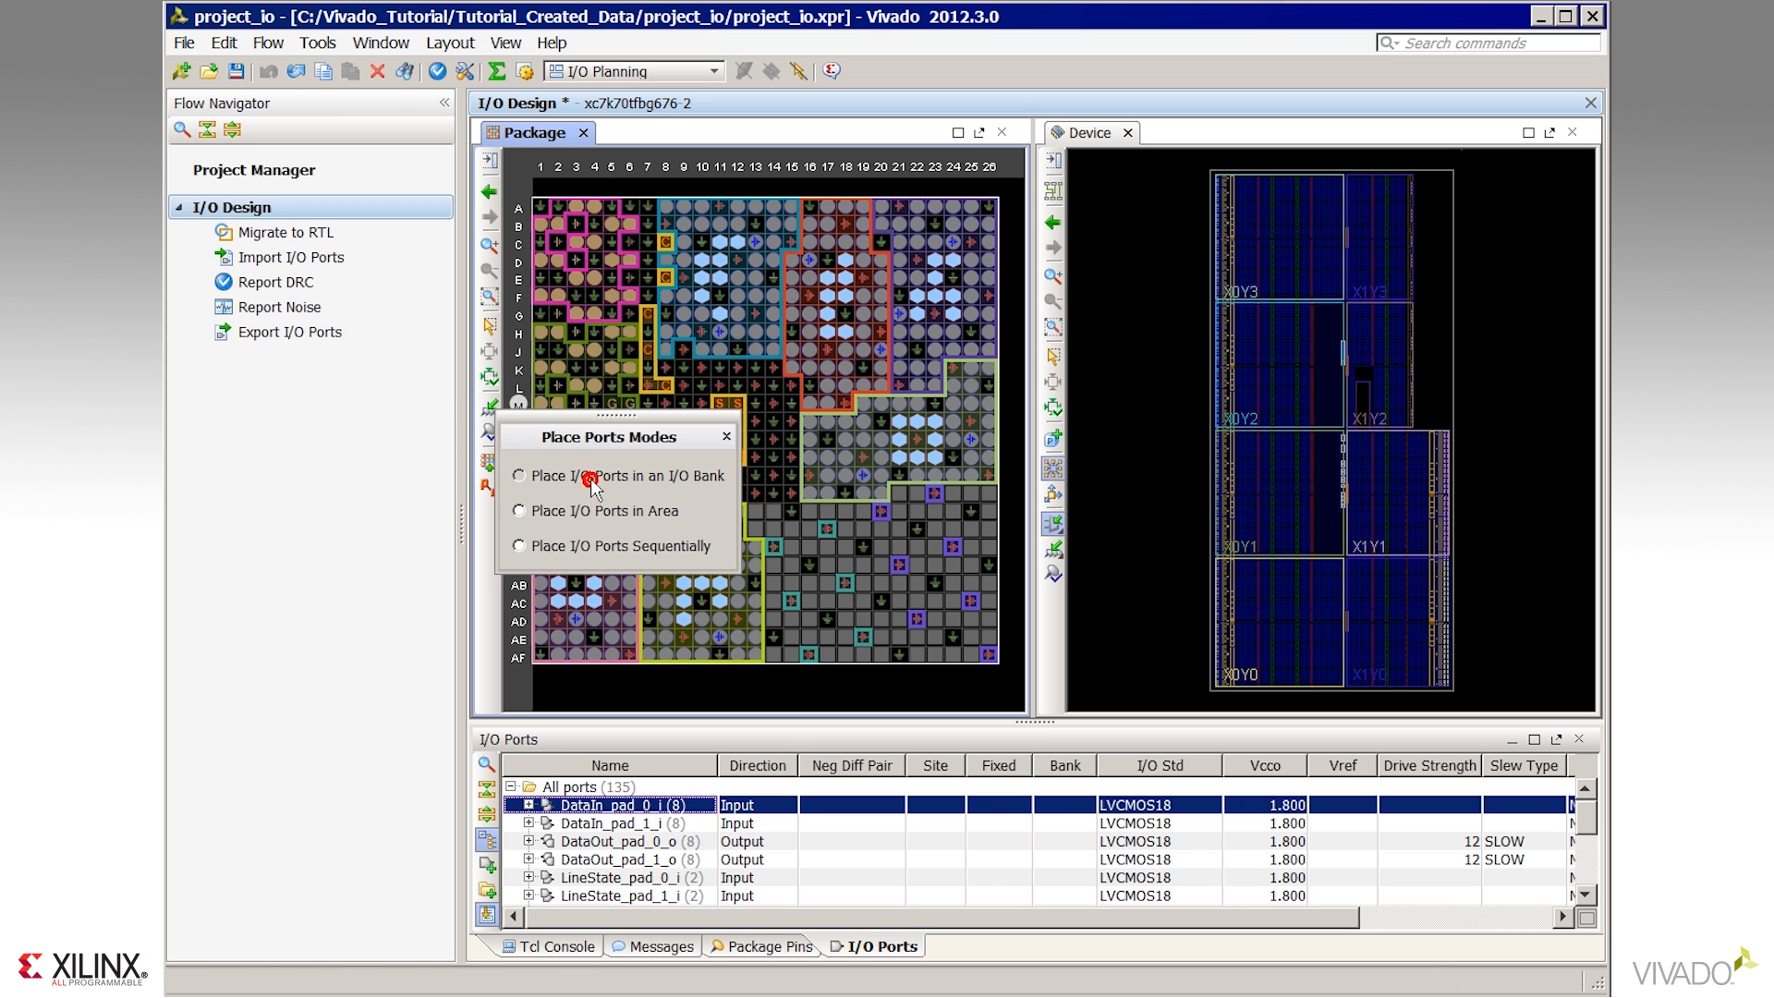
click(534, 476)
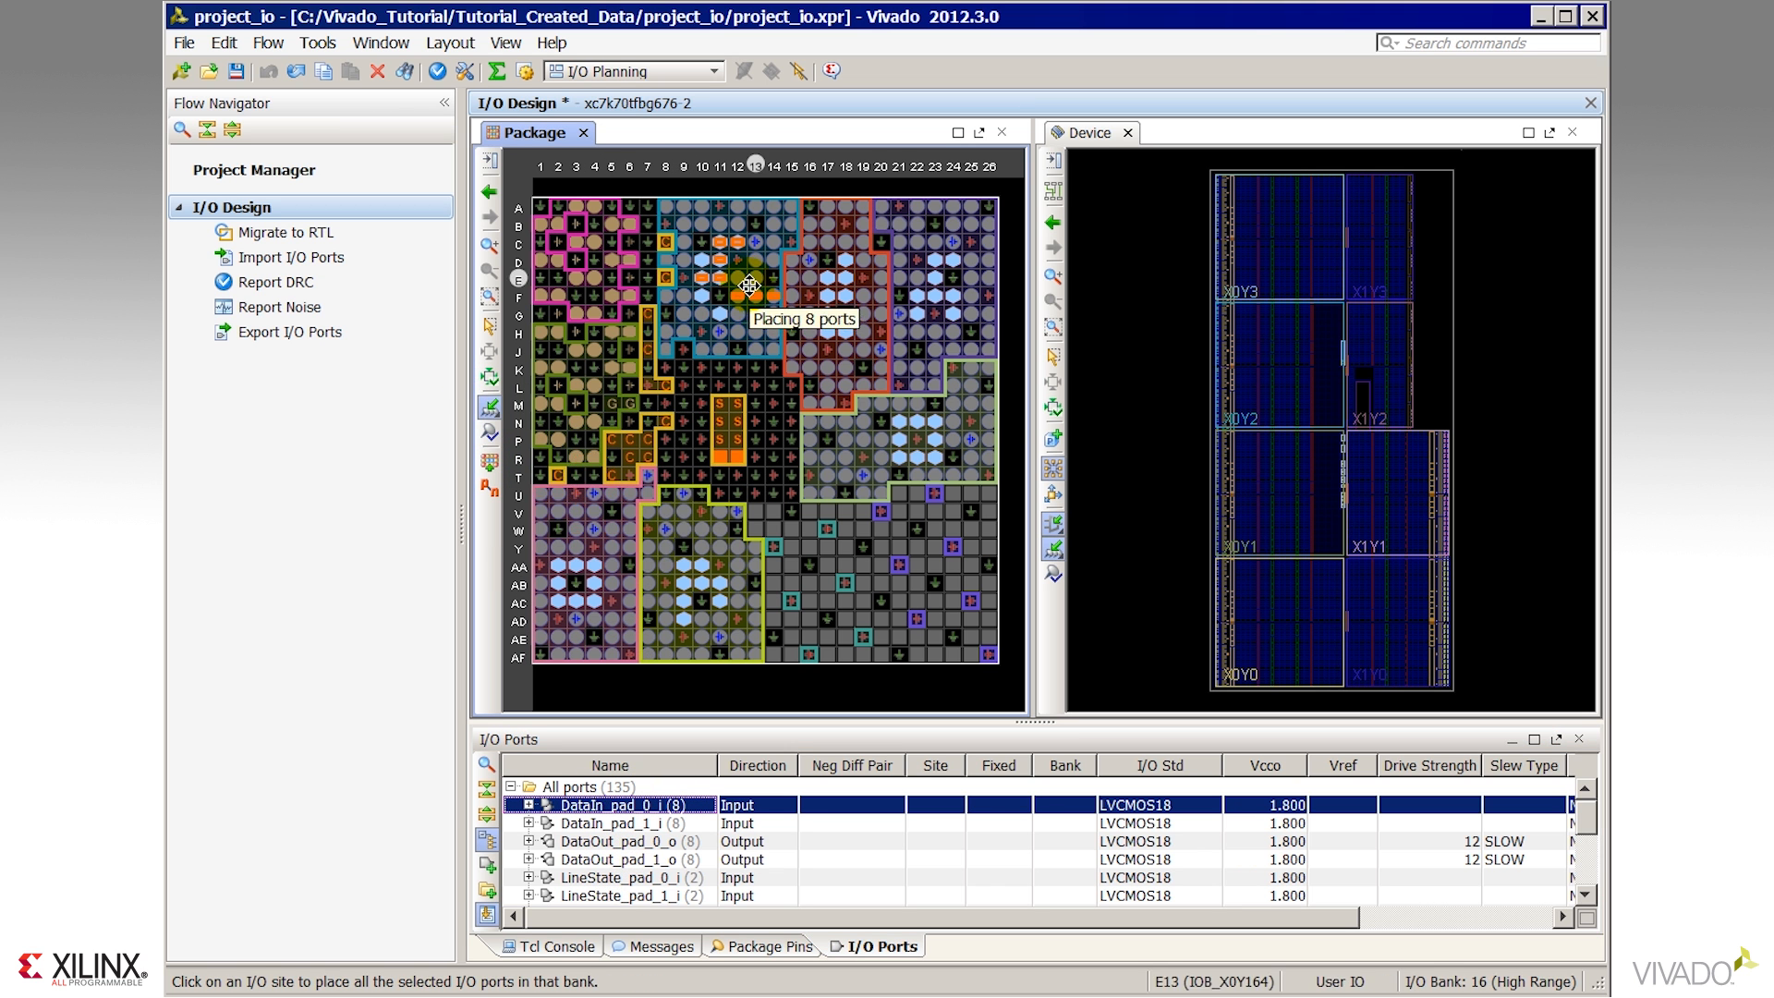
click(919, 441)
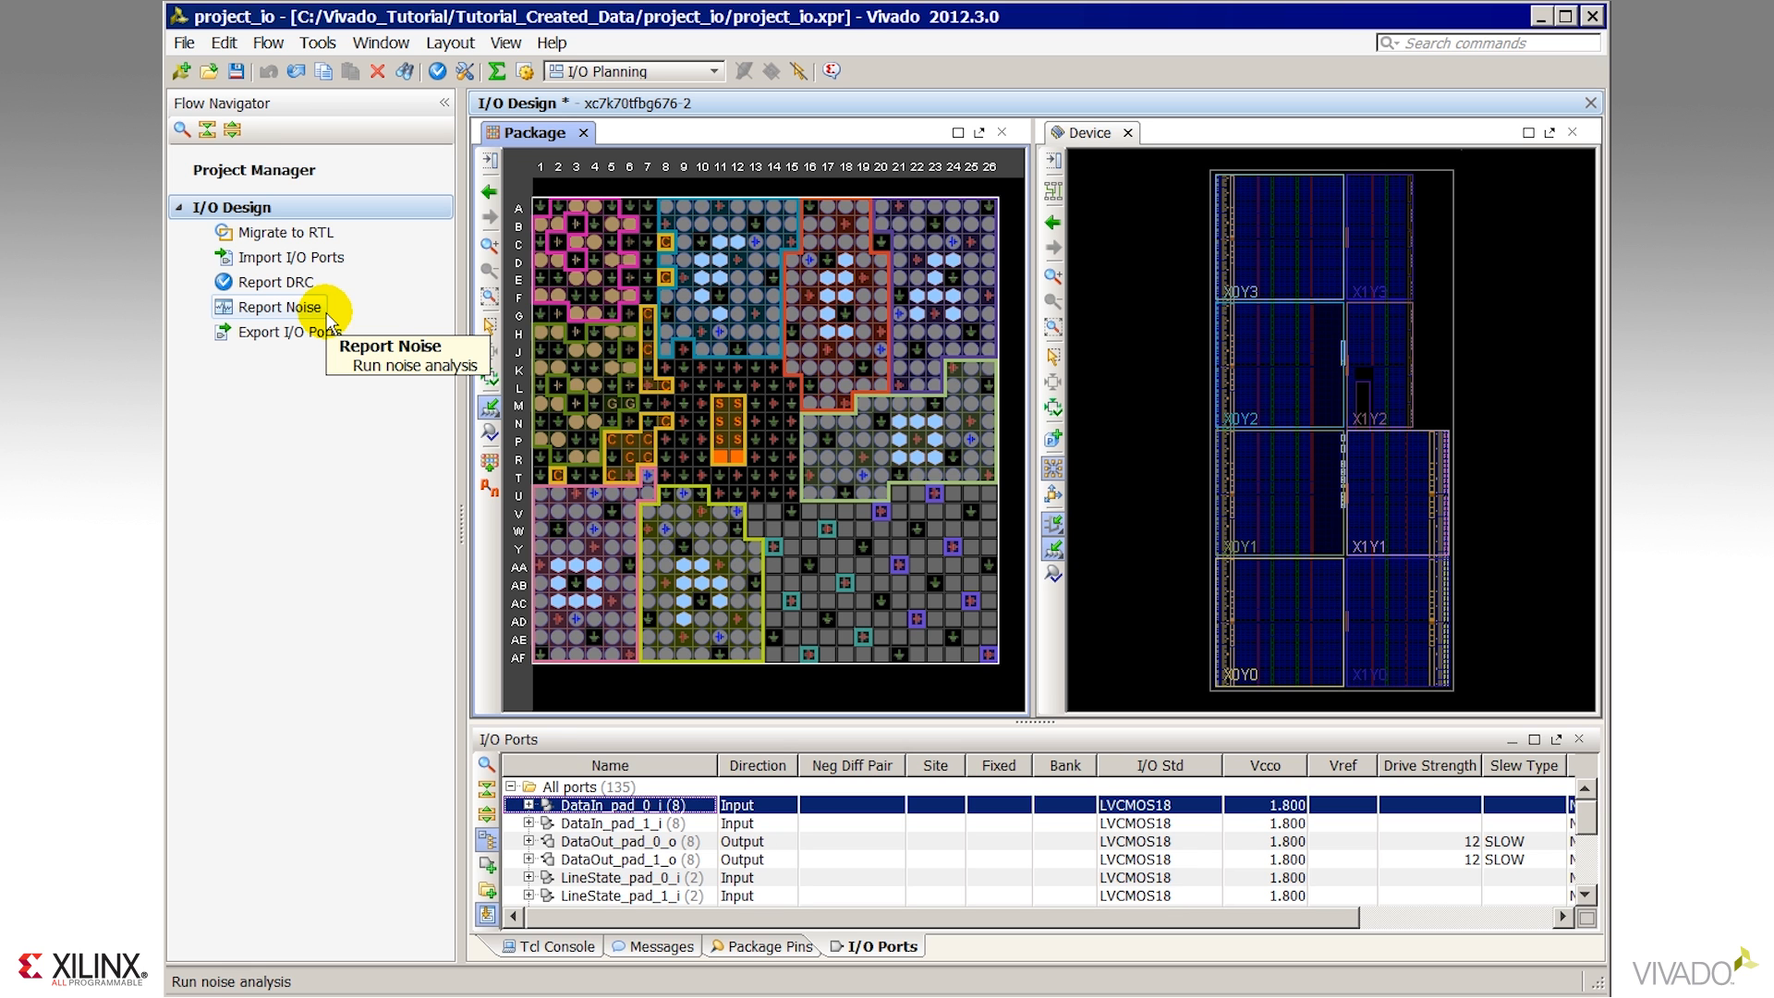
Review the file types offered for exporting the I/O ports, and cancel the export.
click(283, 344)
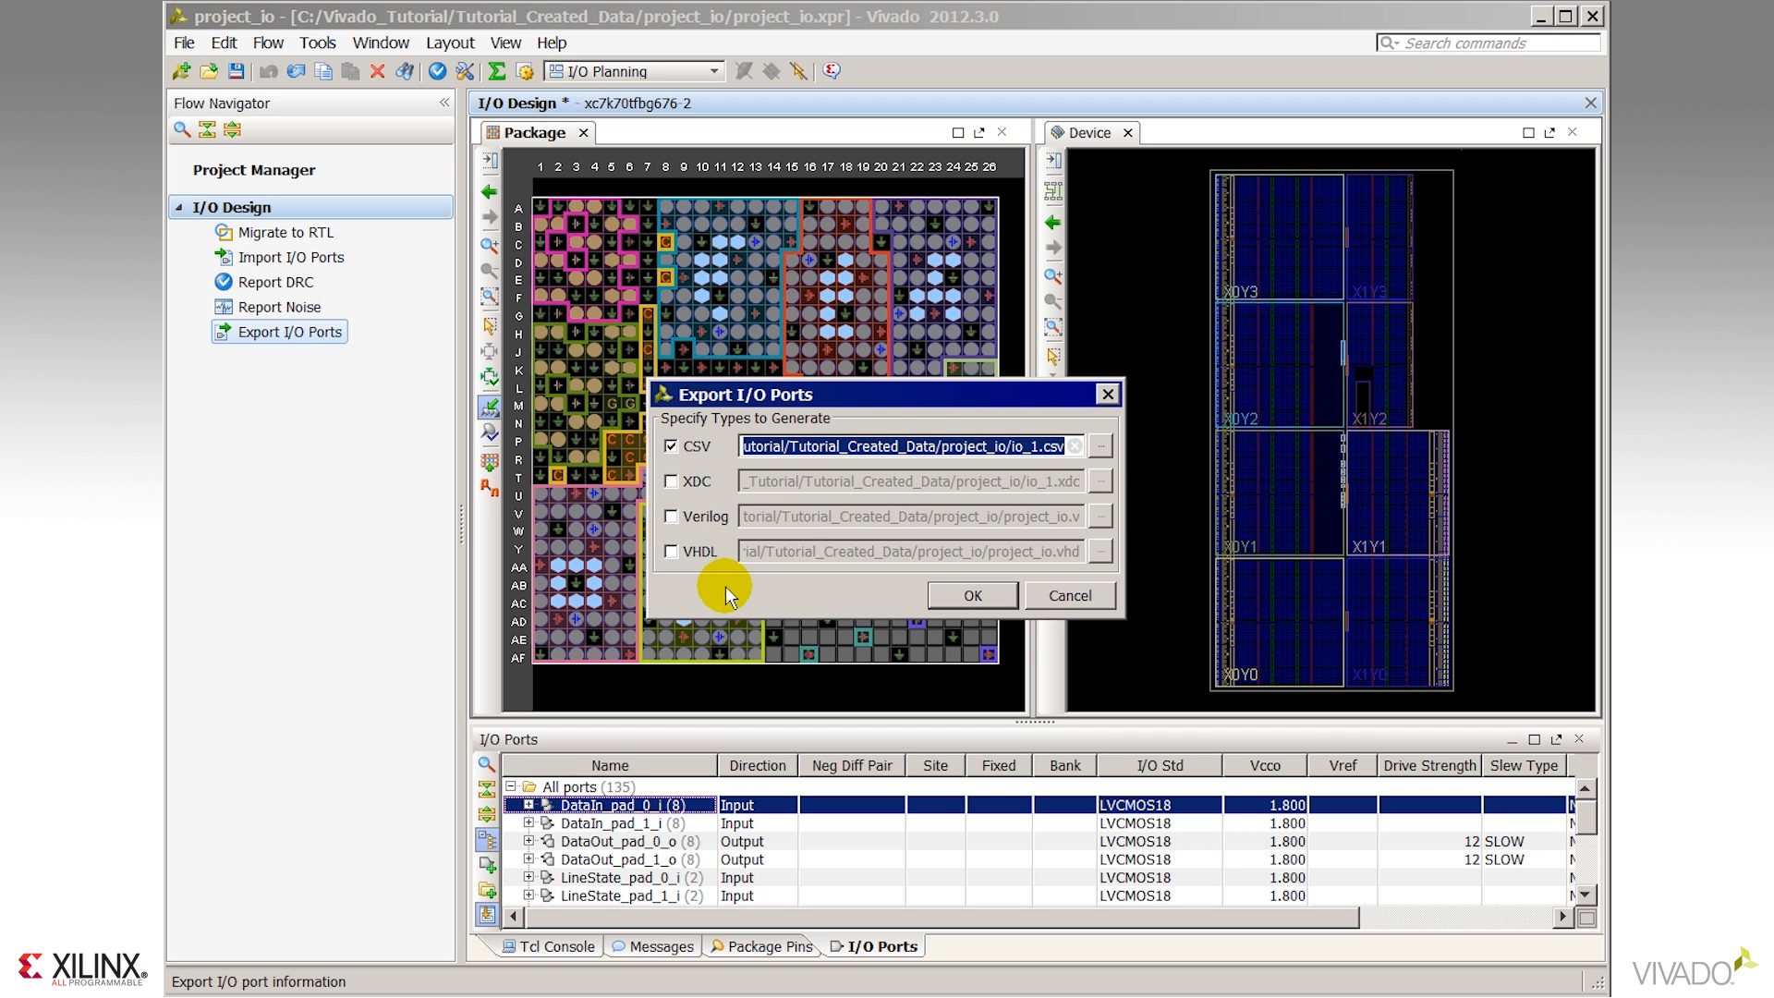
click(1069, 595)
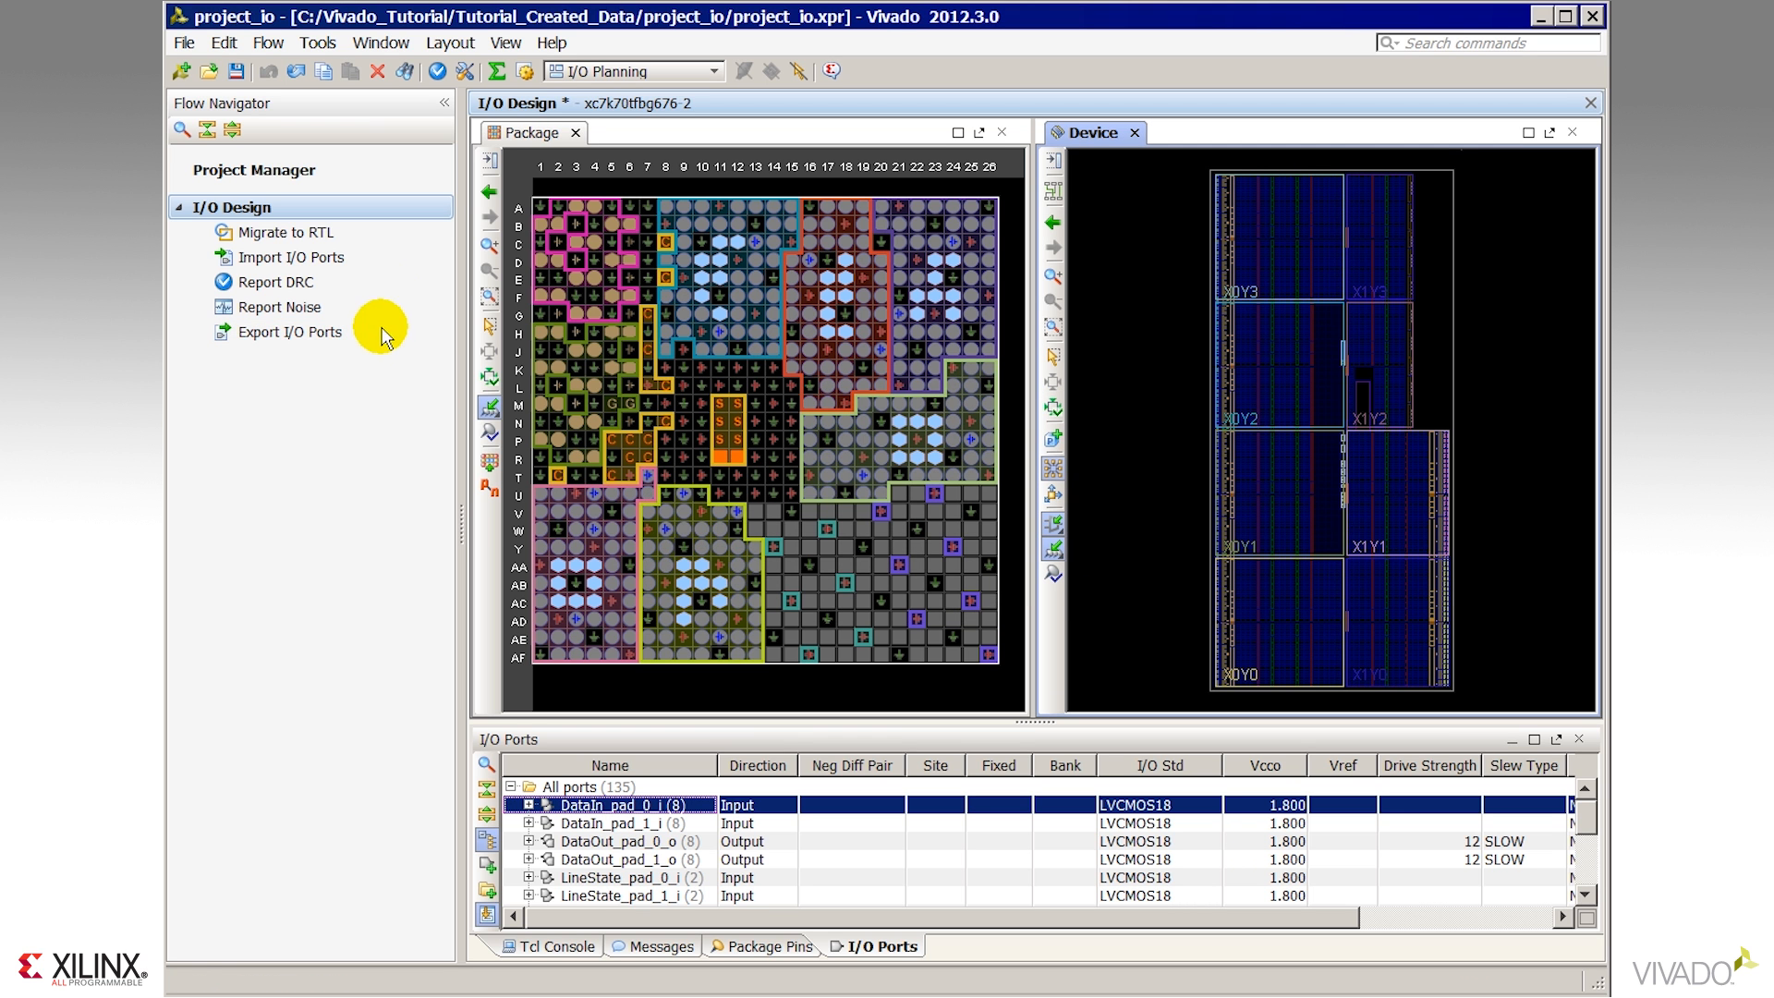
Migrate the pin planning project to an RTL project with the Verilog top file io_1.v and differential buffers written.
click(328, 237)
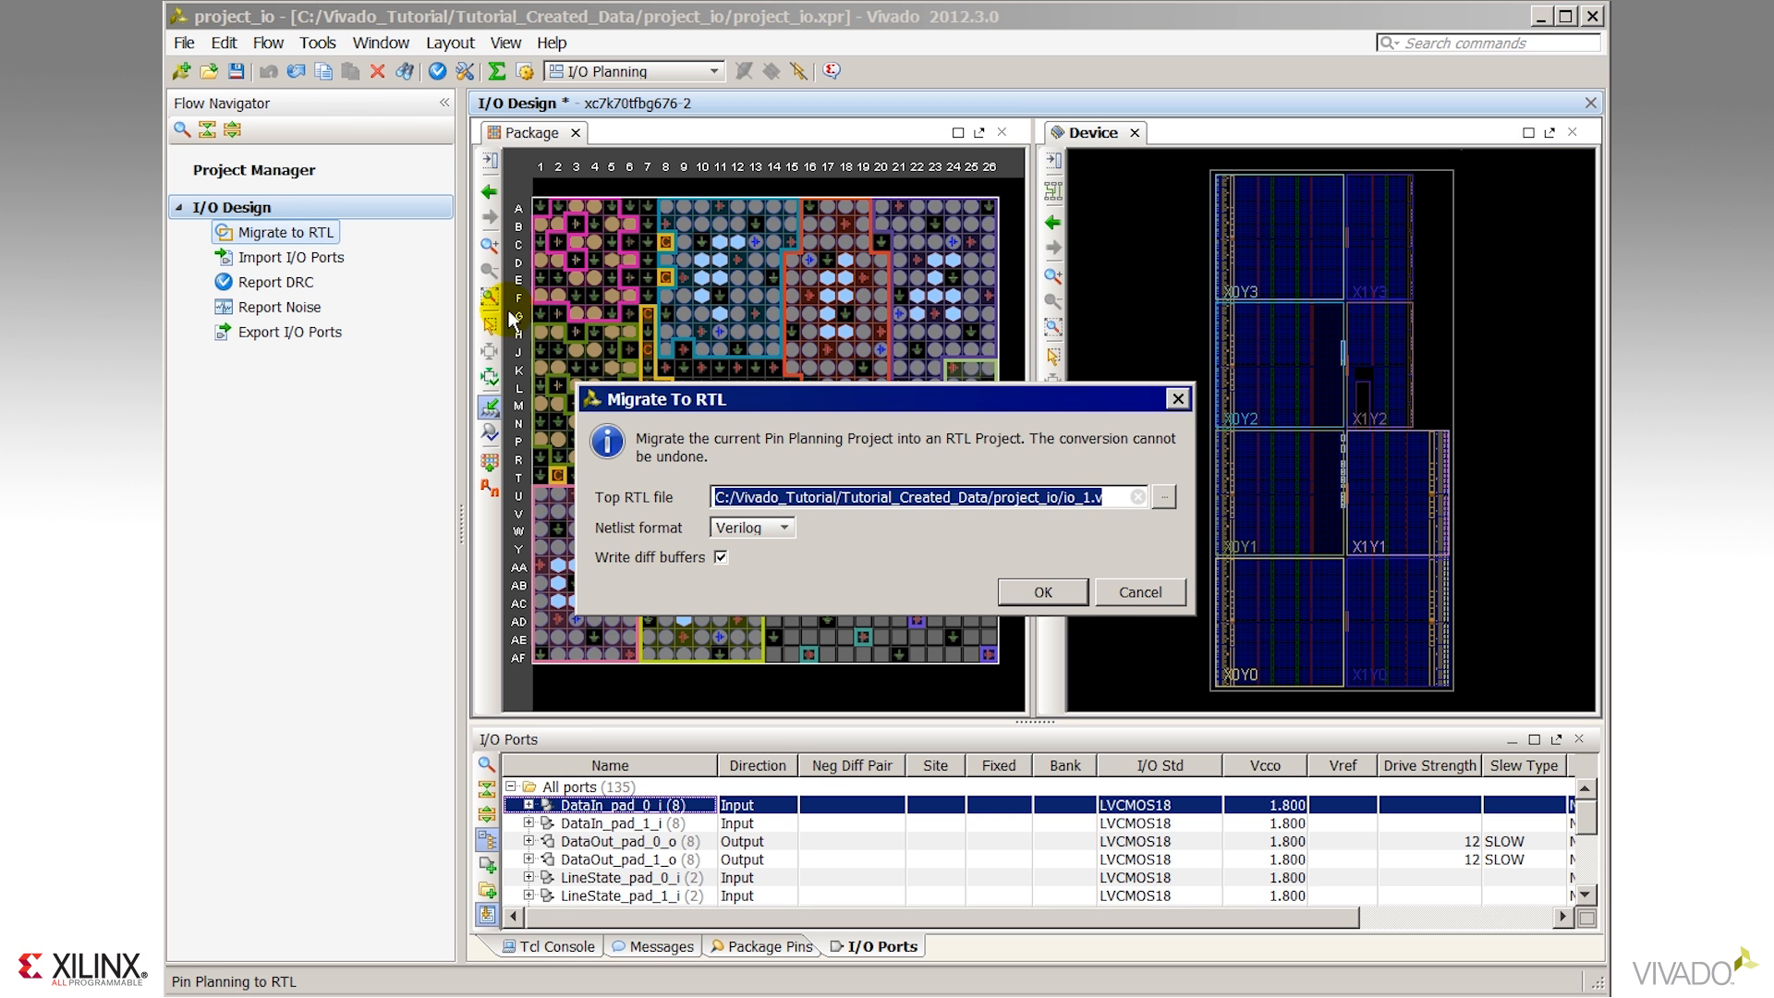
click(1045, 589)
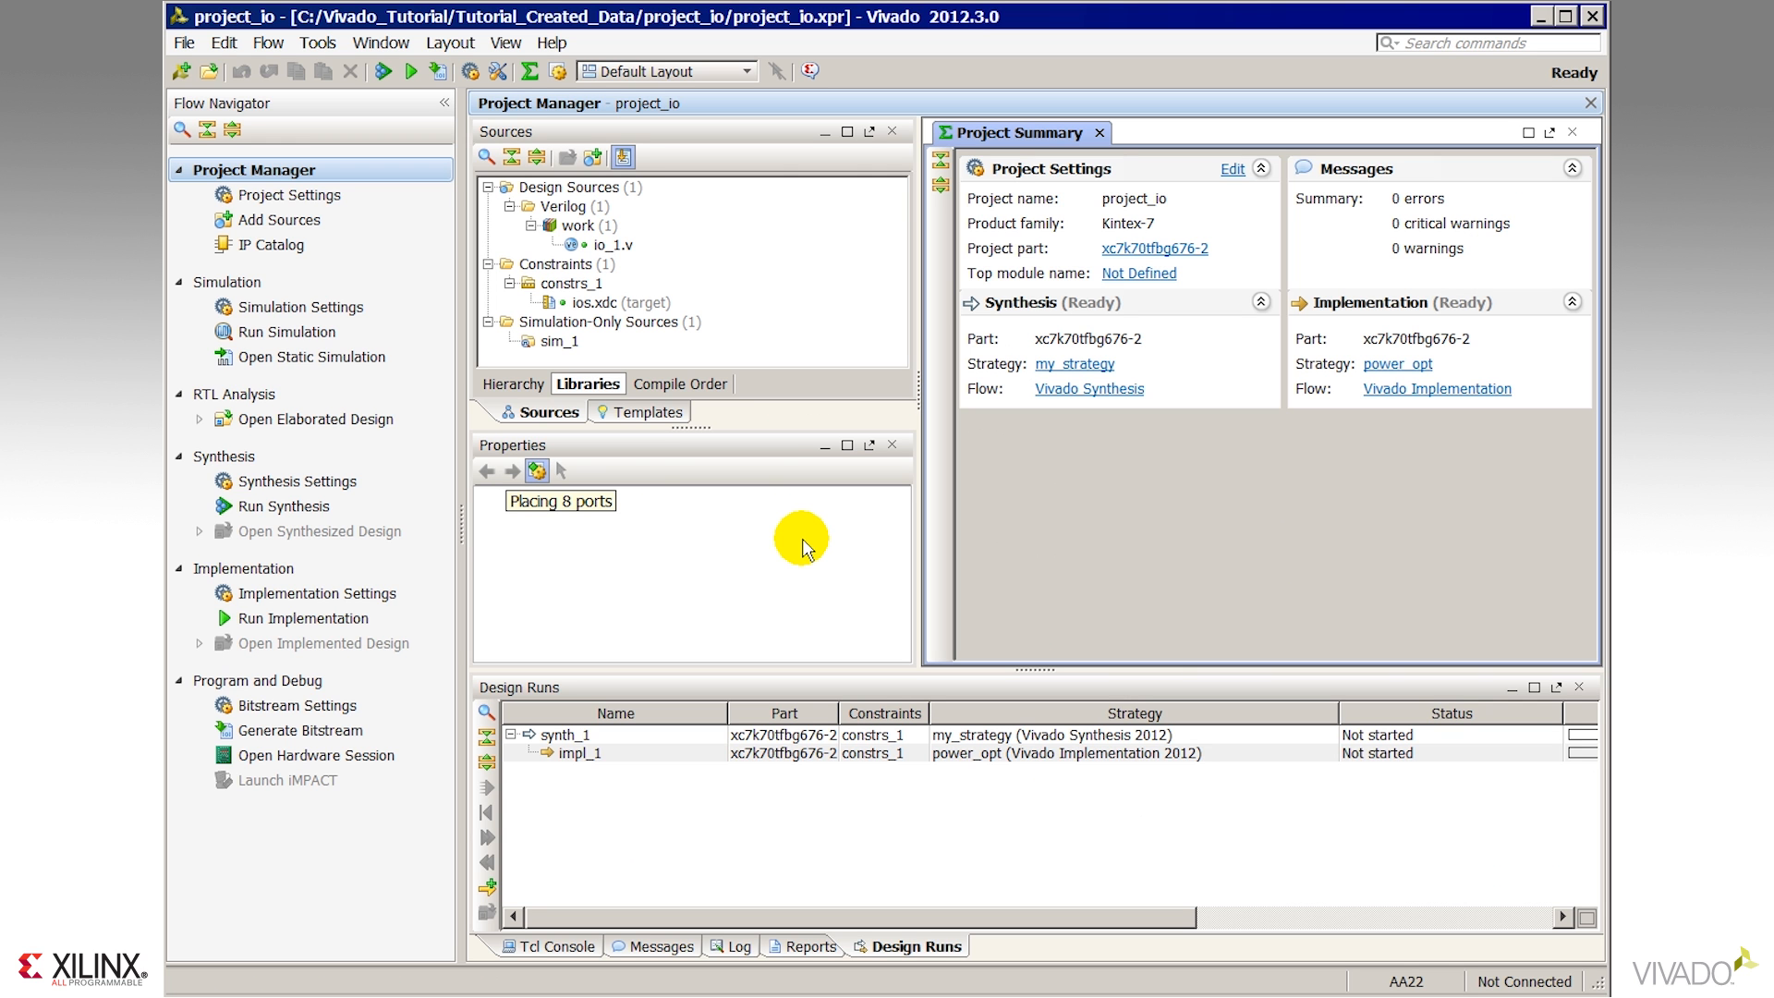
Open the source file io_1.v, review its module port declarations, and close it.
click(627, 244)
double_click(627, 244)
mouse_move(1580, 259)
mouse_down()
mouse_move(1607, 288)
mouse_move(1600, 266)
mouse_up()
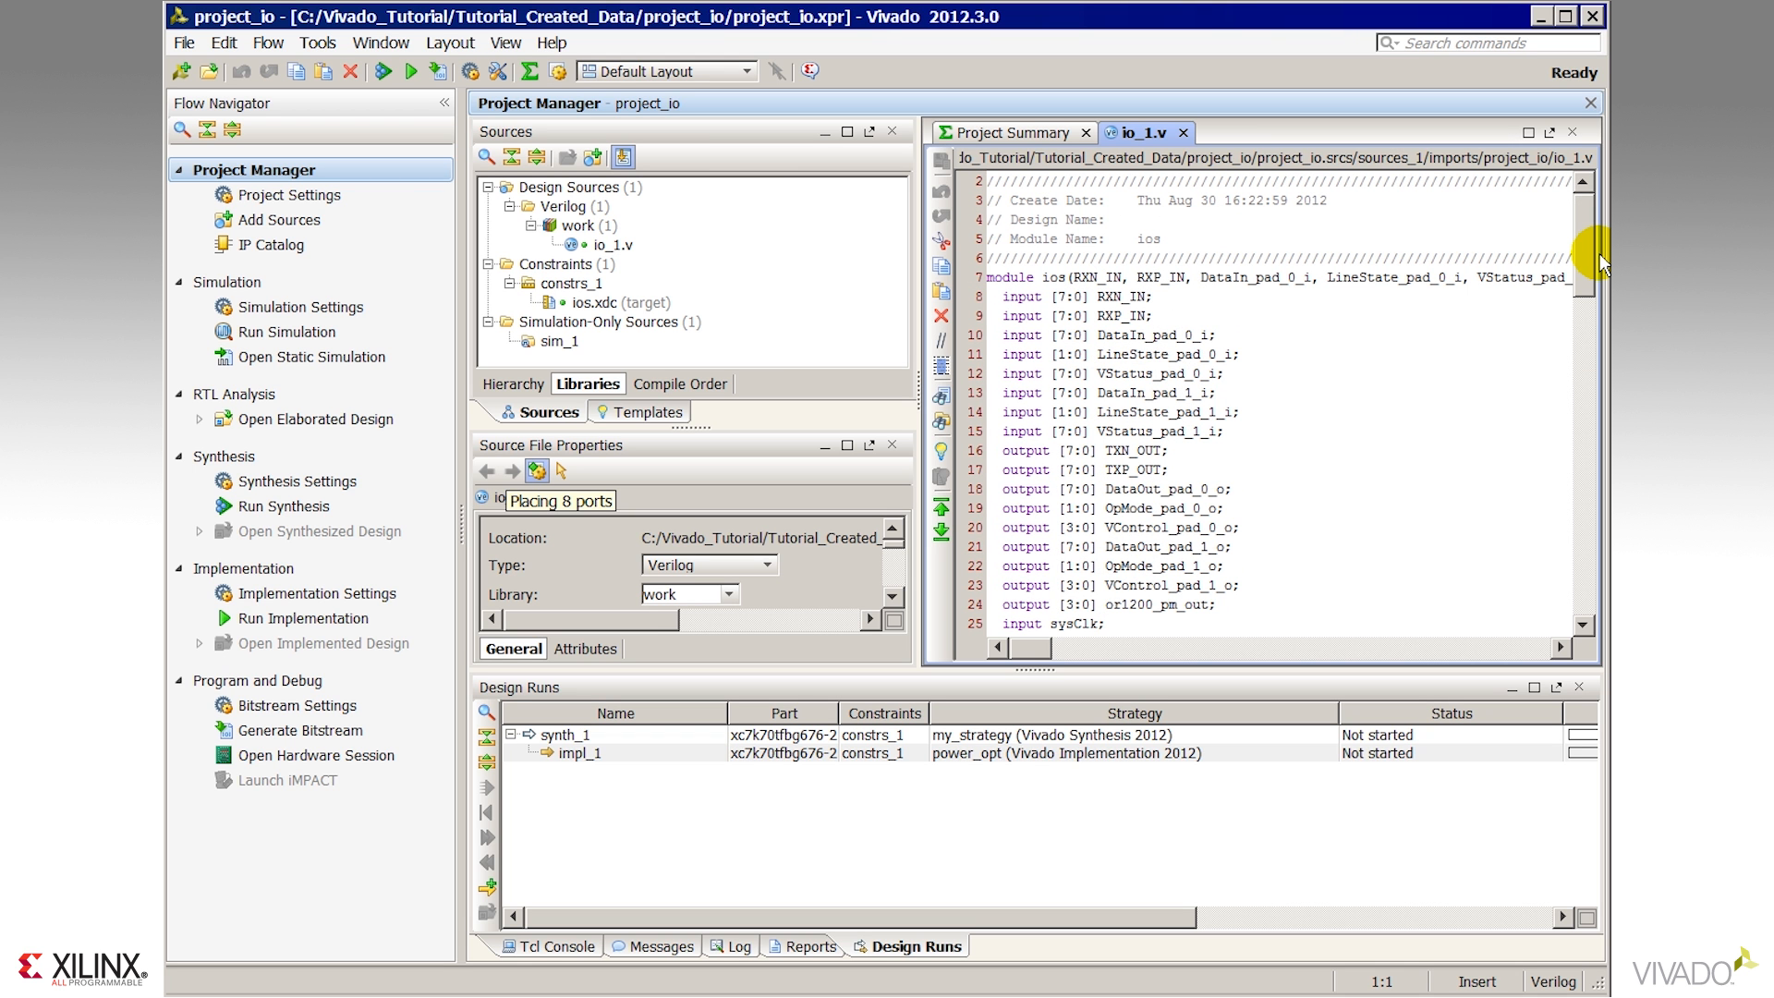
drag(1599, 256, 1596, 248)
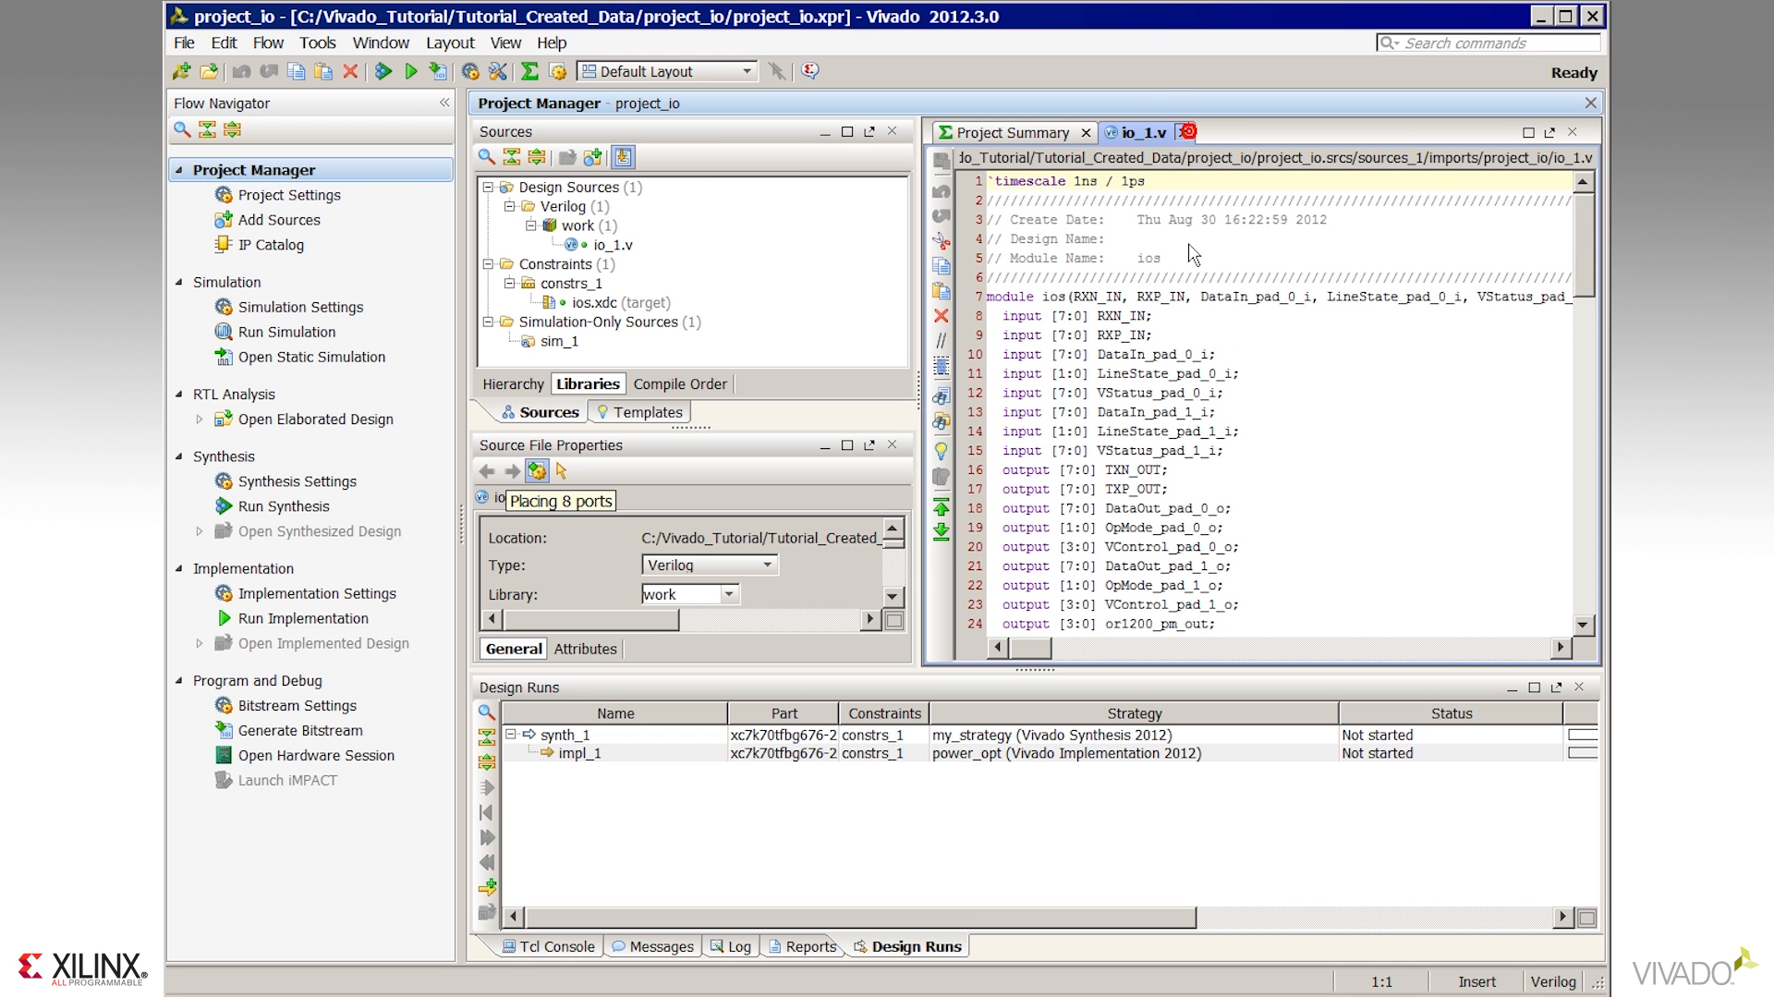
click(1180, 133)
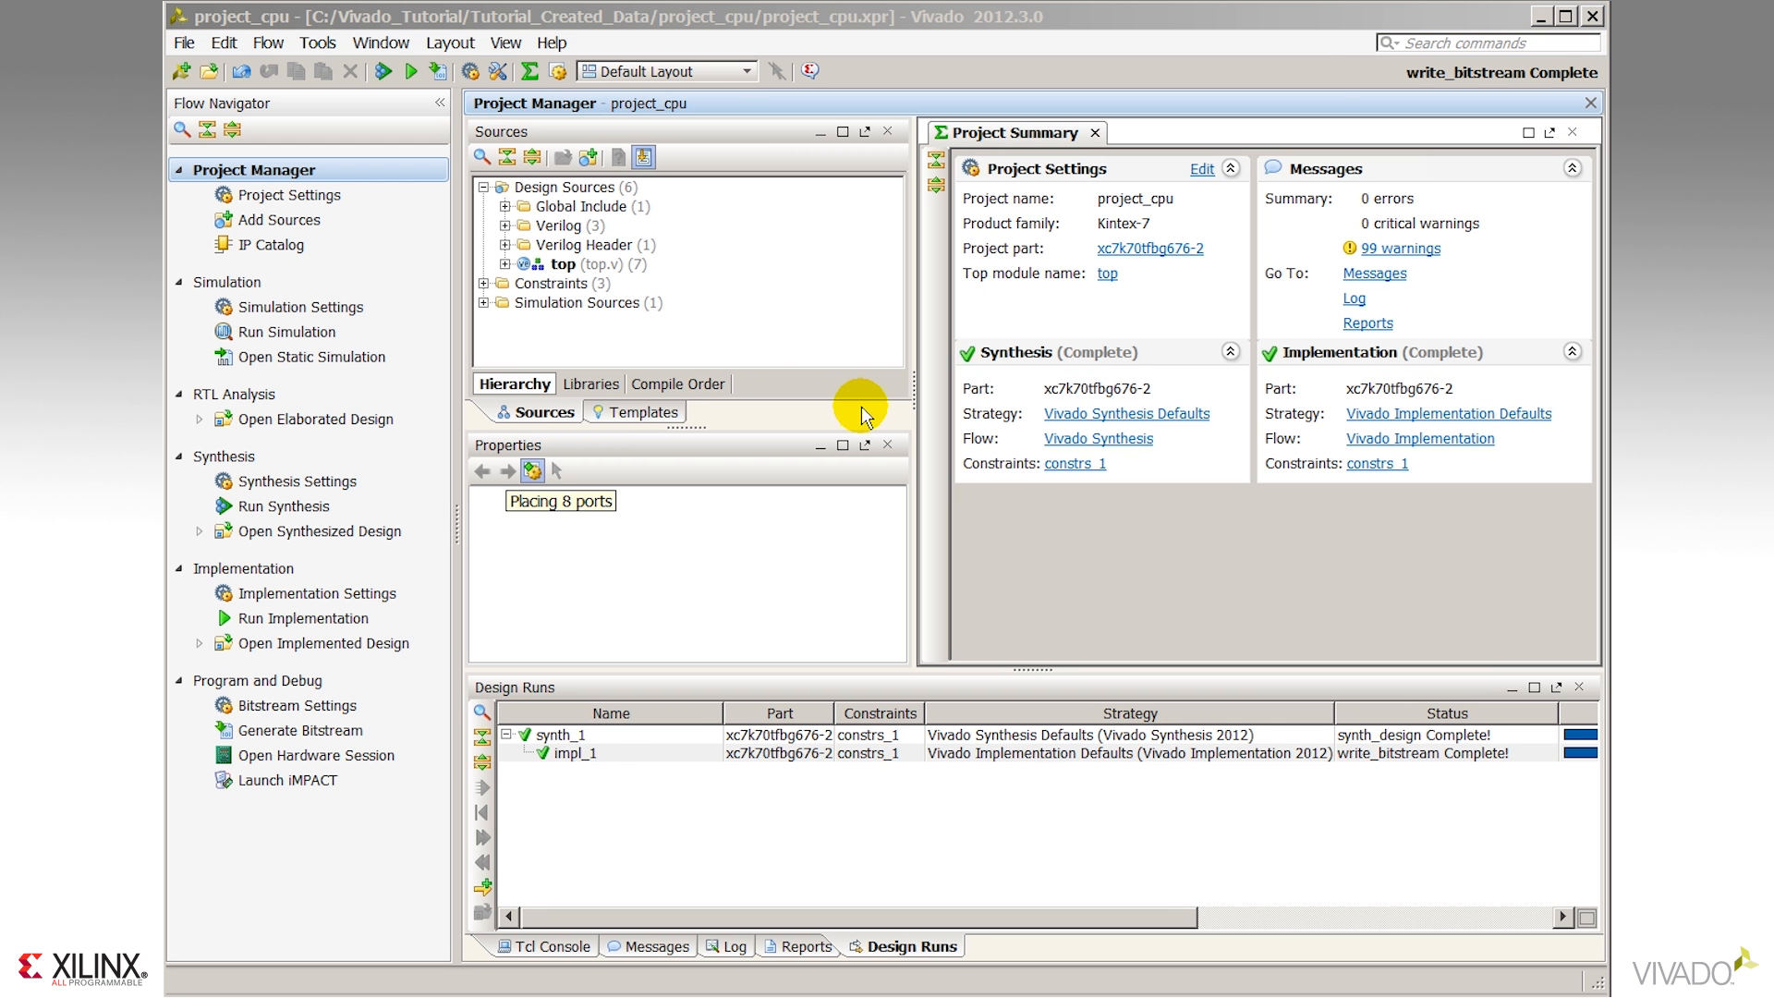
In project_cpu, browse the top module hierarchy and review the I/O standard and package pin constraints in top_full.xdc of constrs_2.
click(505, 263)
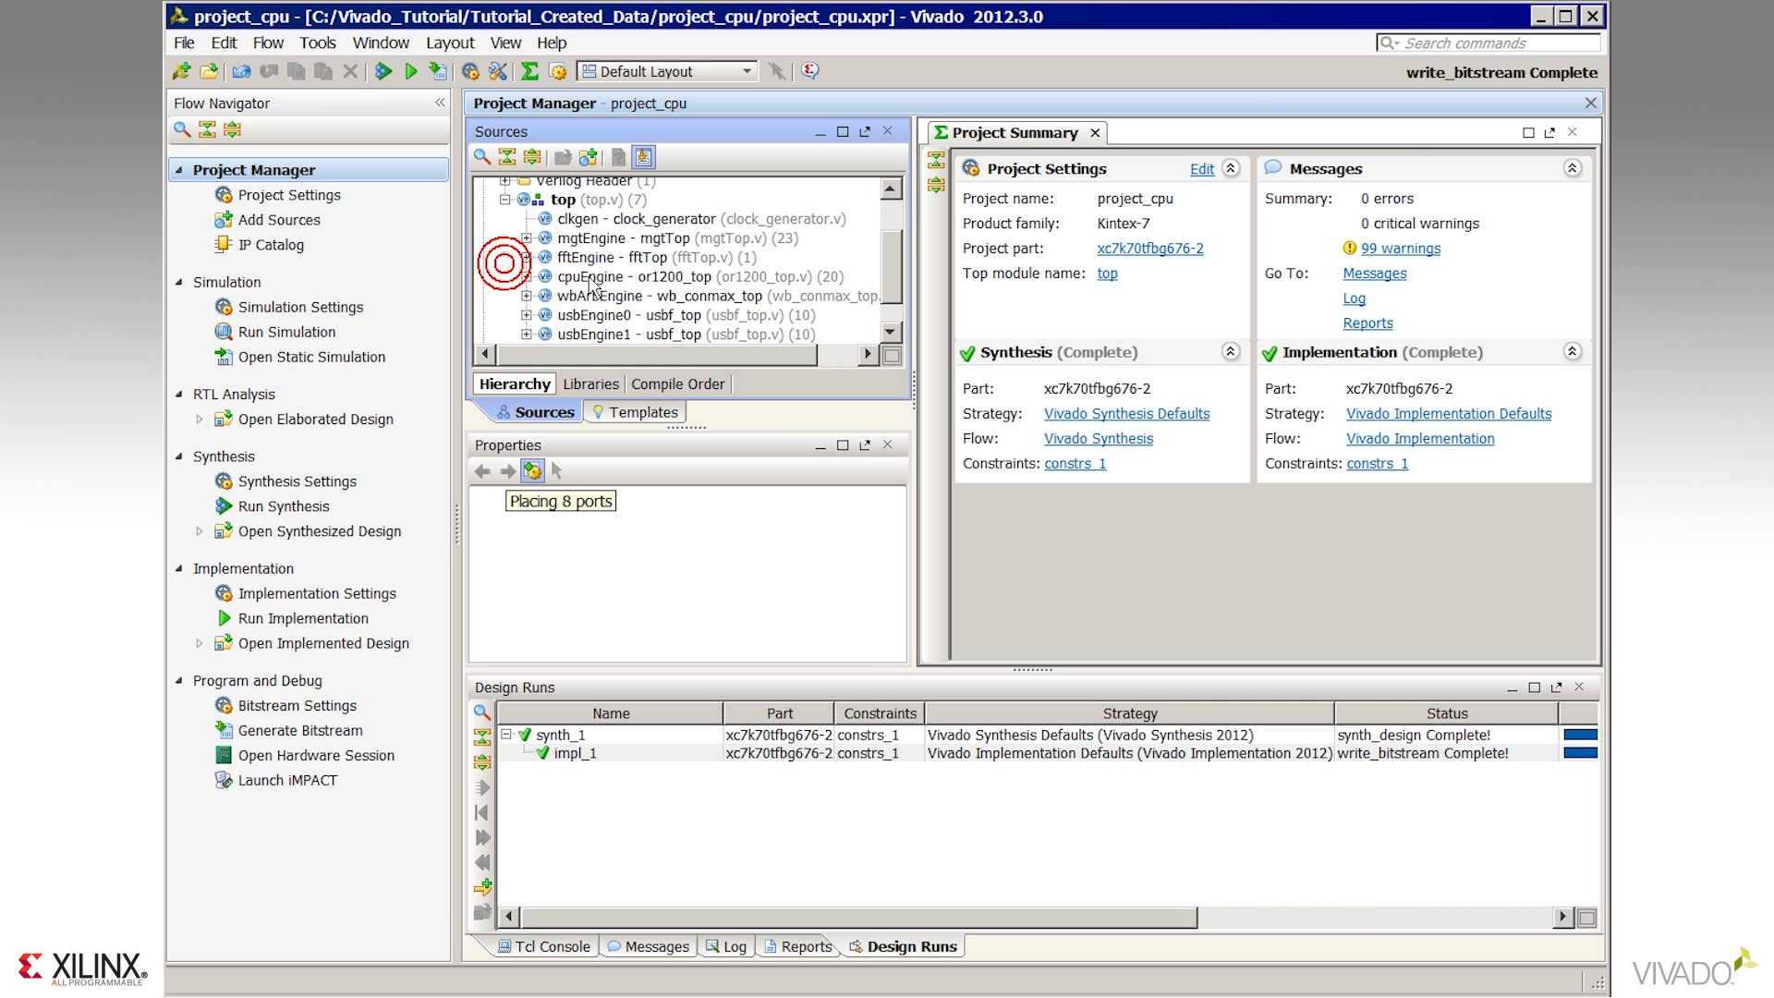
click(504, 199)
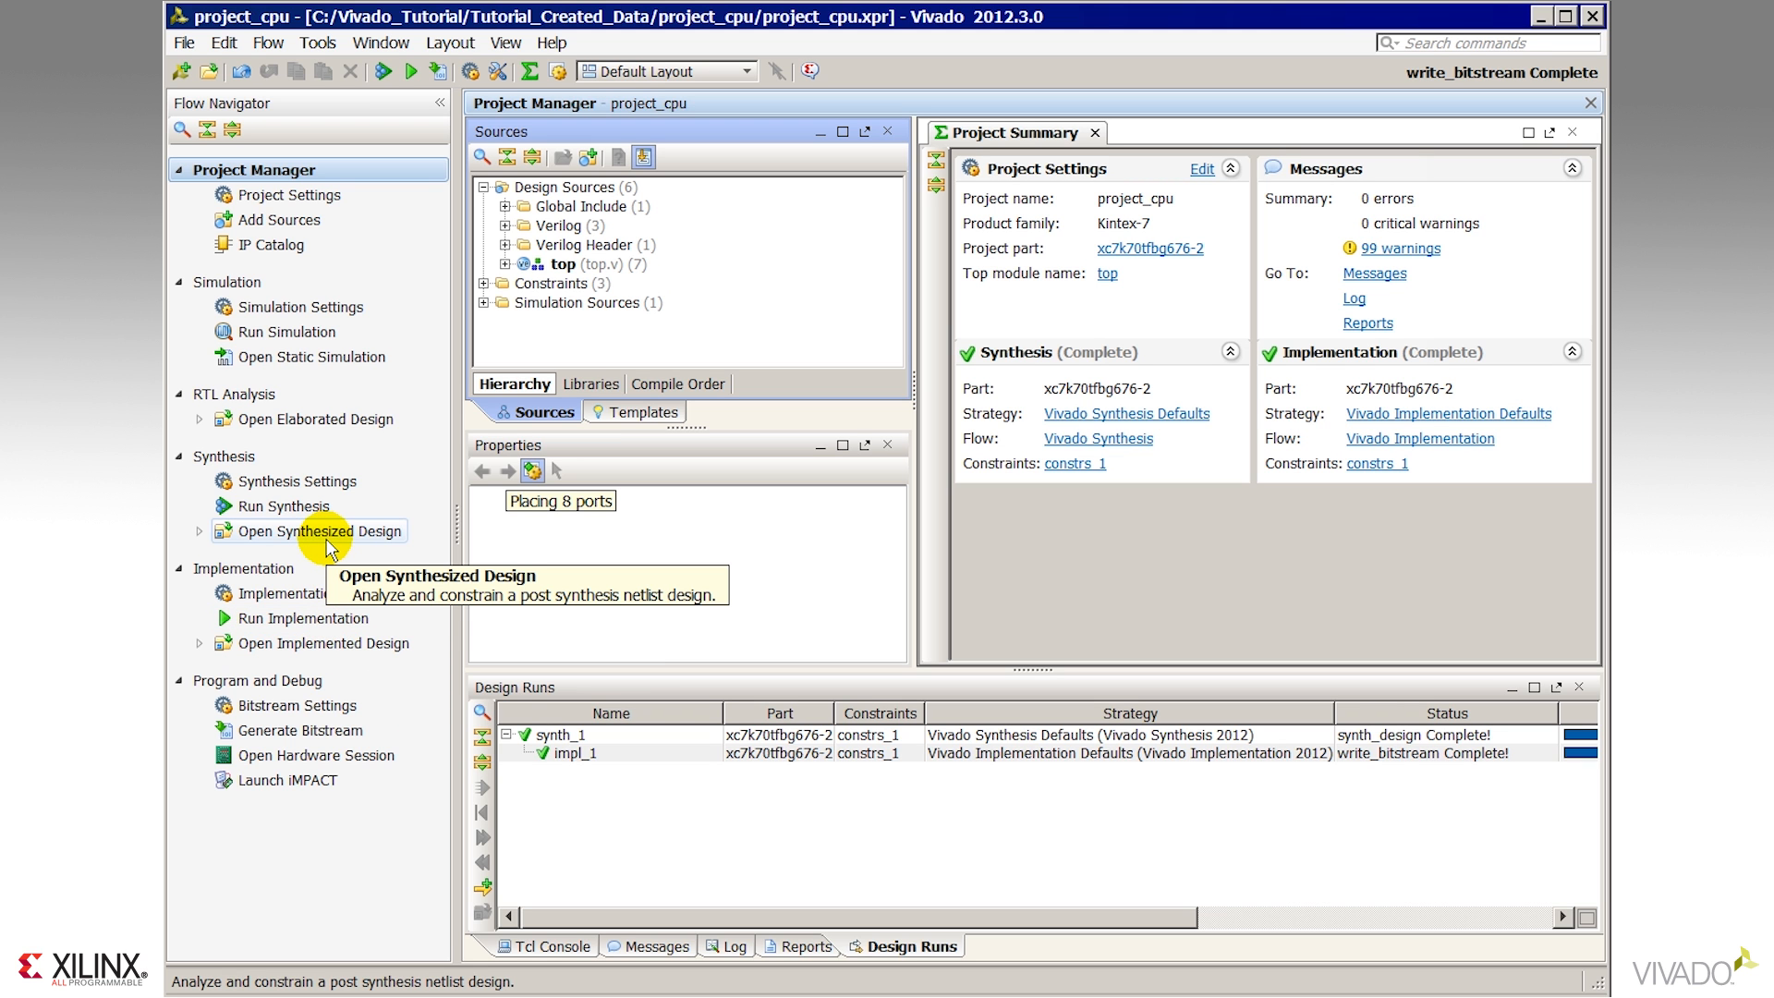
click(482, 283)
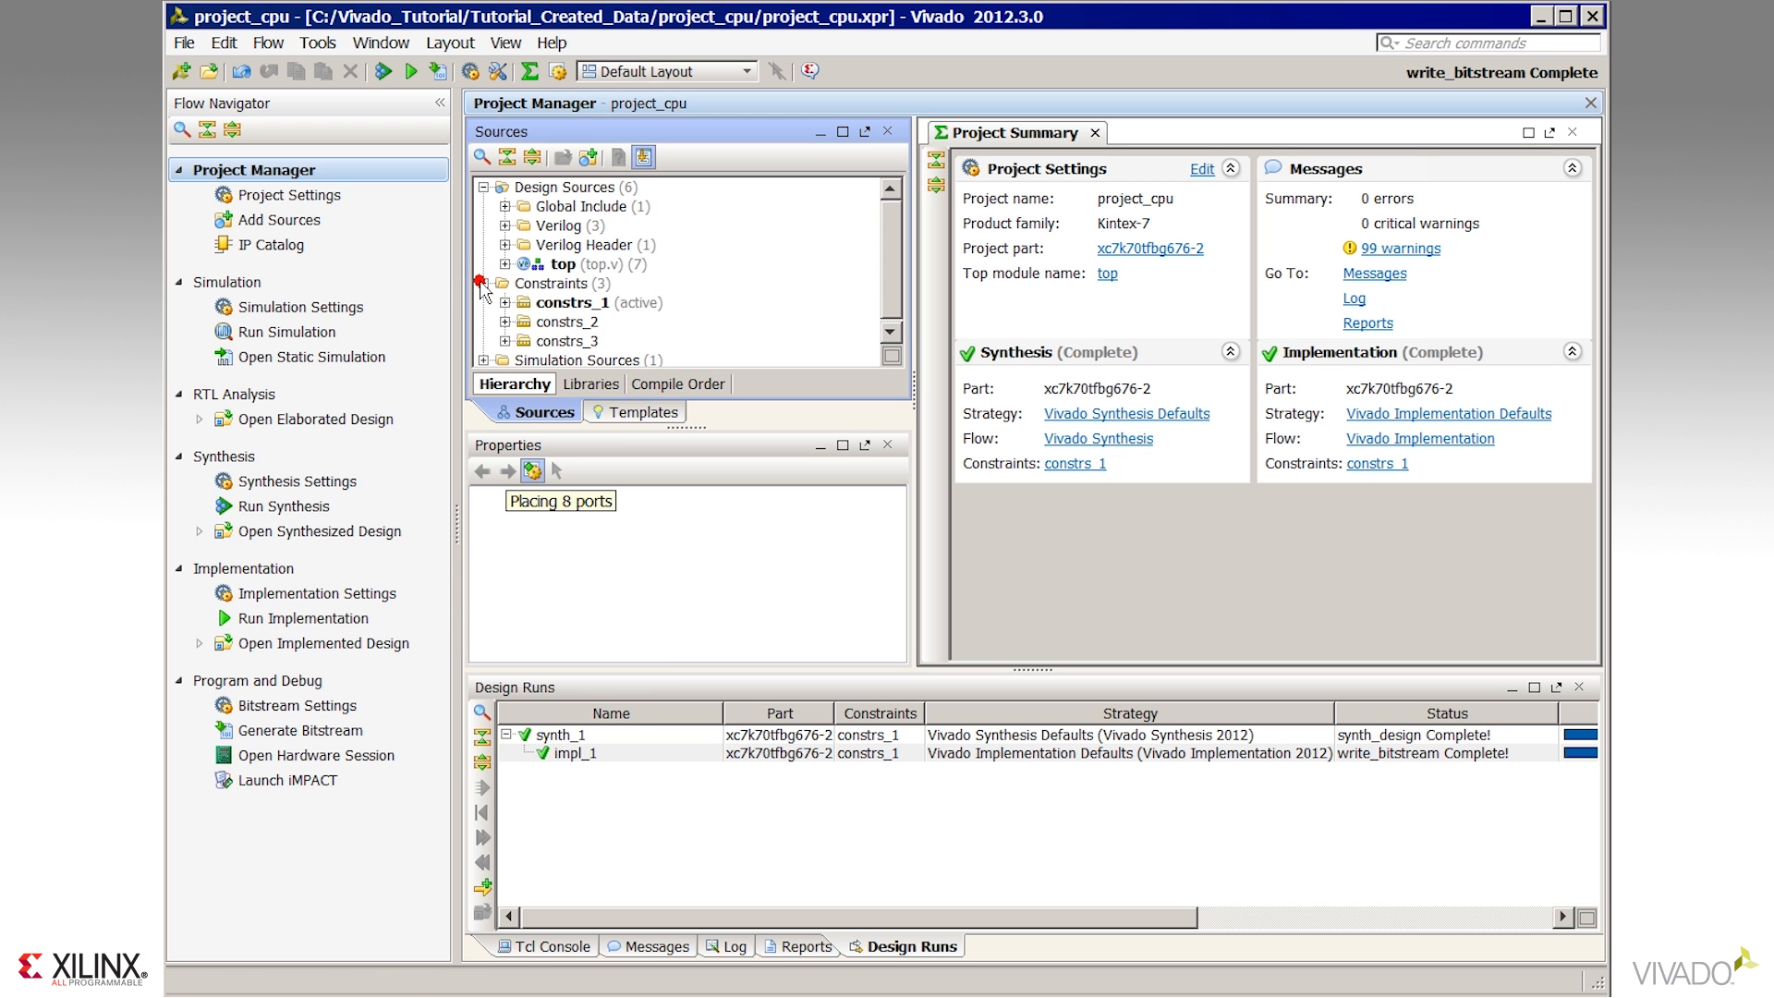
click(504, 322)
double_click(610, 341)
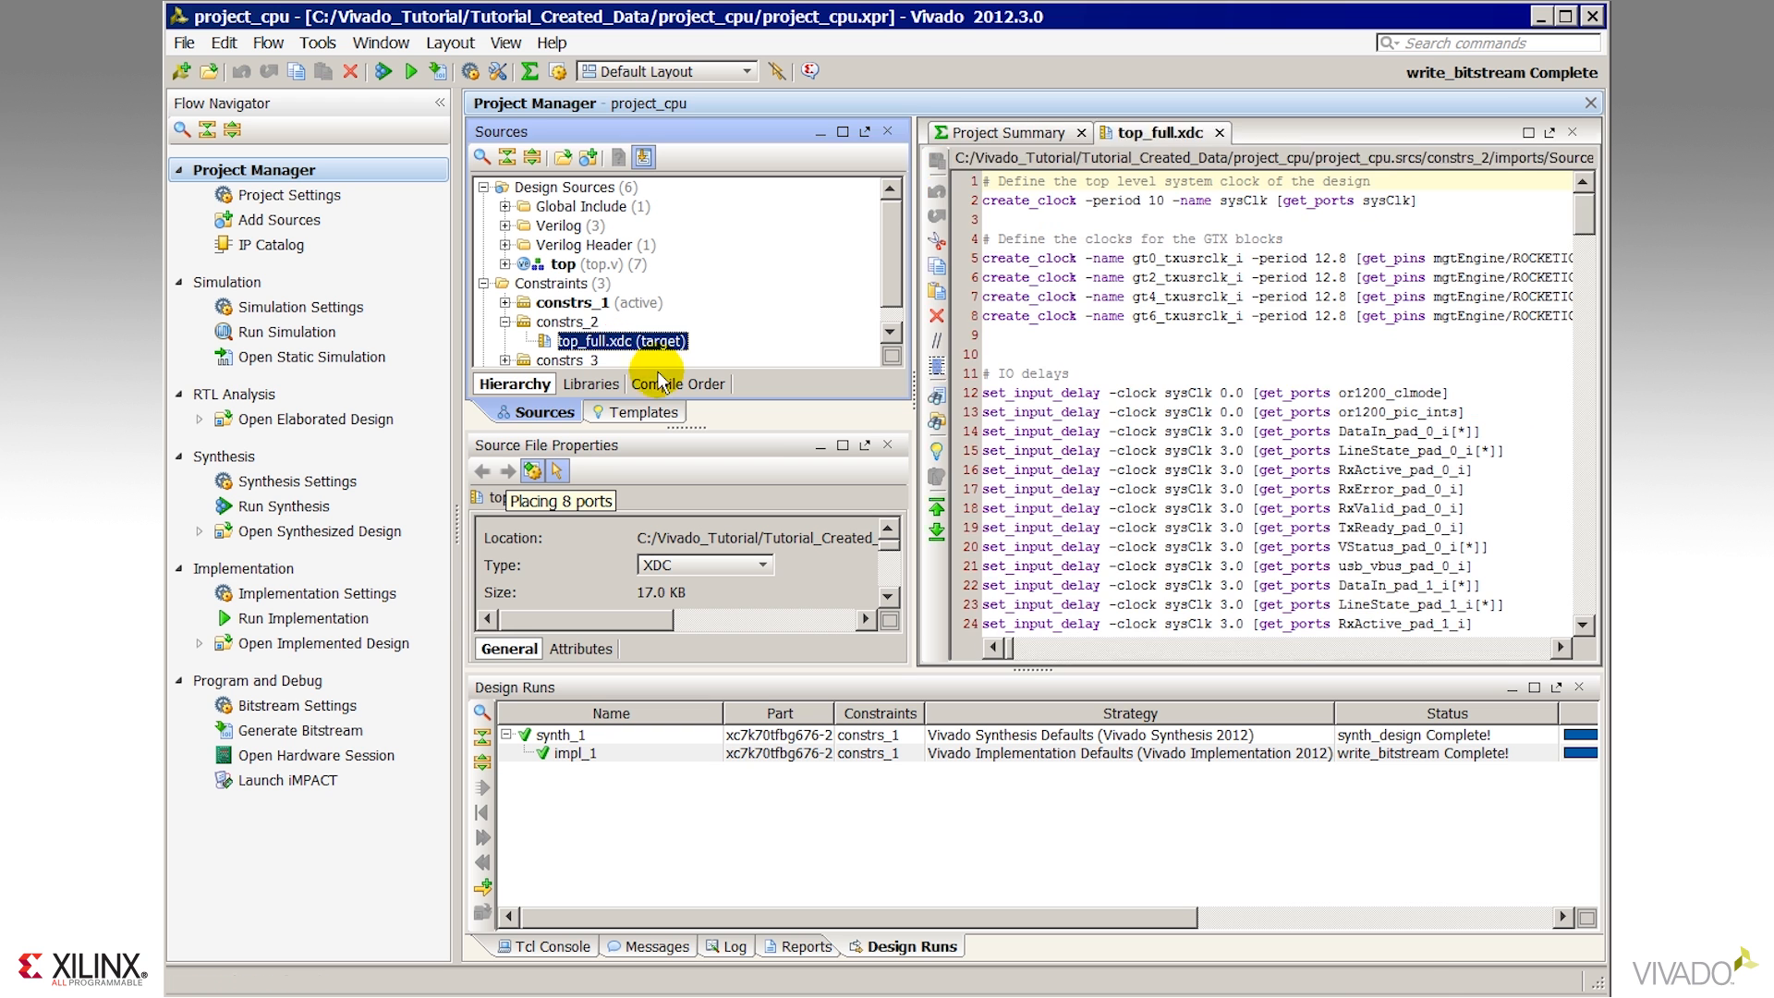
drag(1583, 211, 1593, 289)
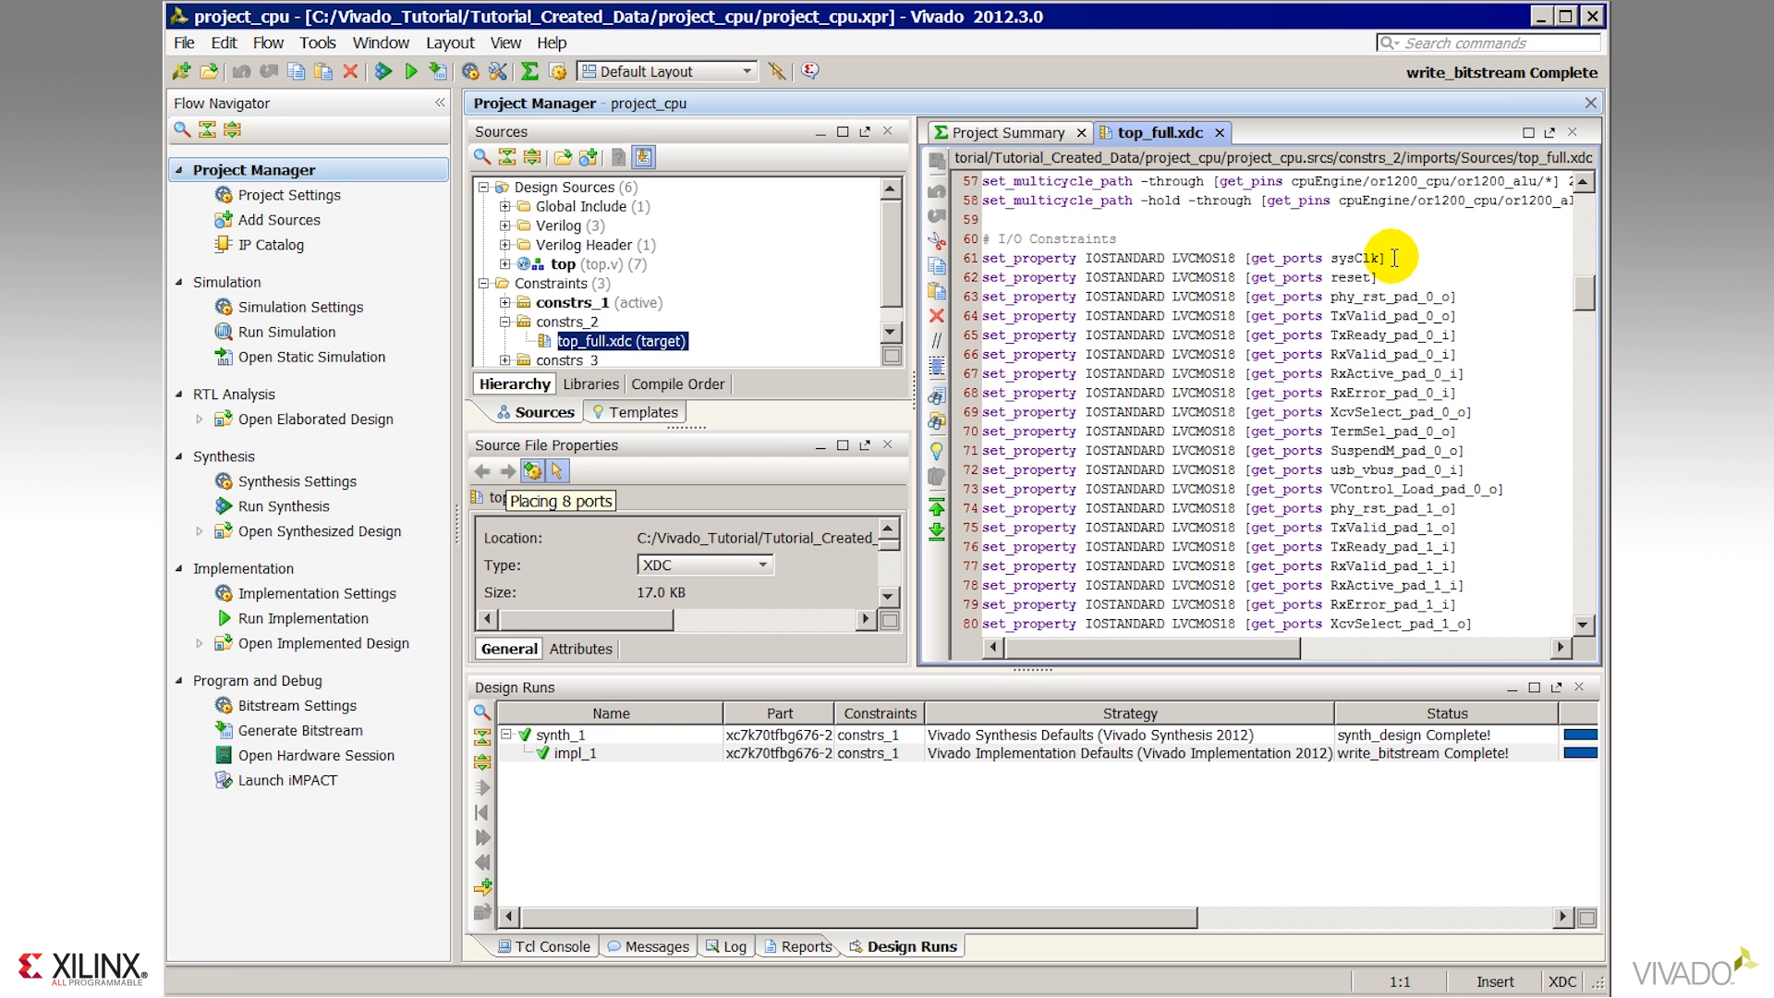
drag(1584, 290, 1585, 431)
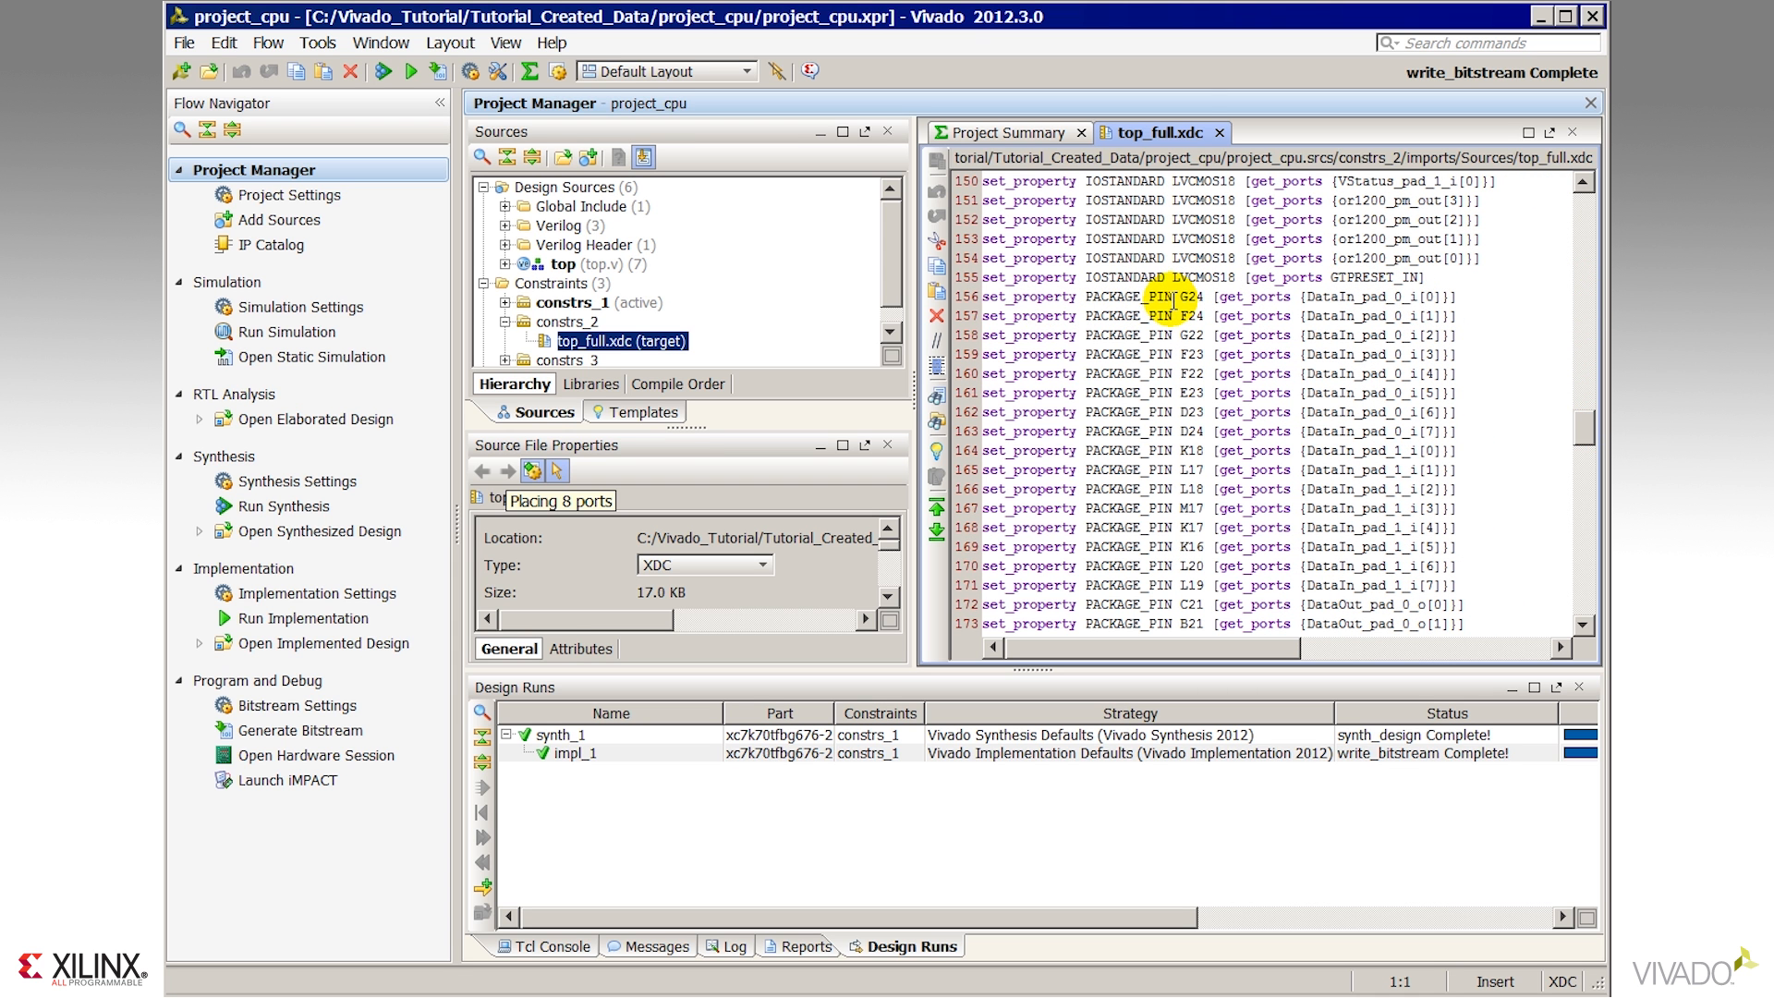
drag(1586, 427, 1602, 471)
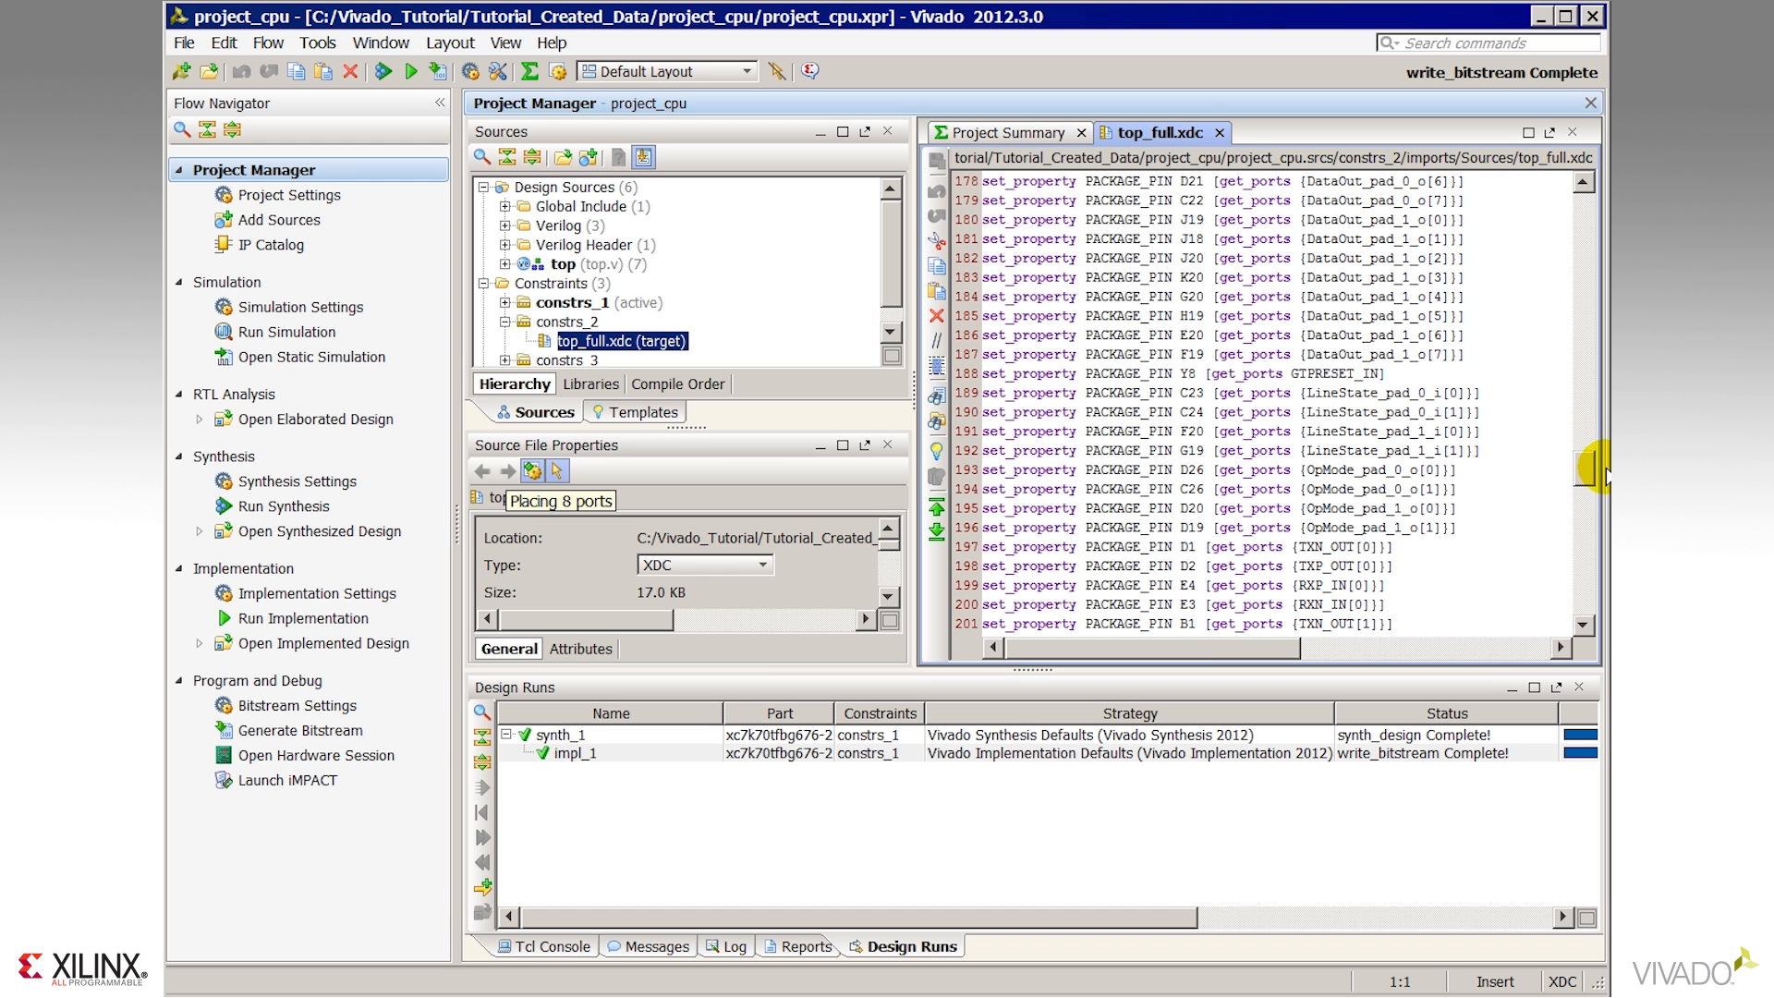
click(1218, 132)
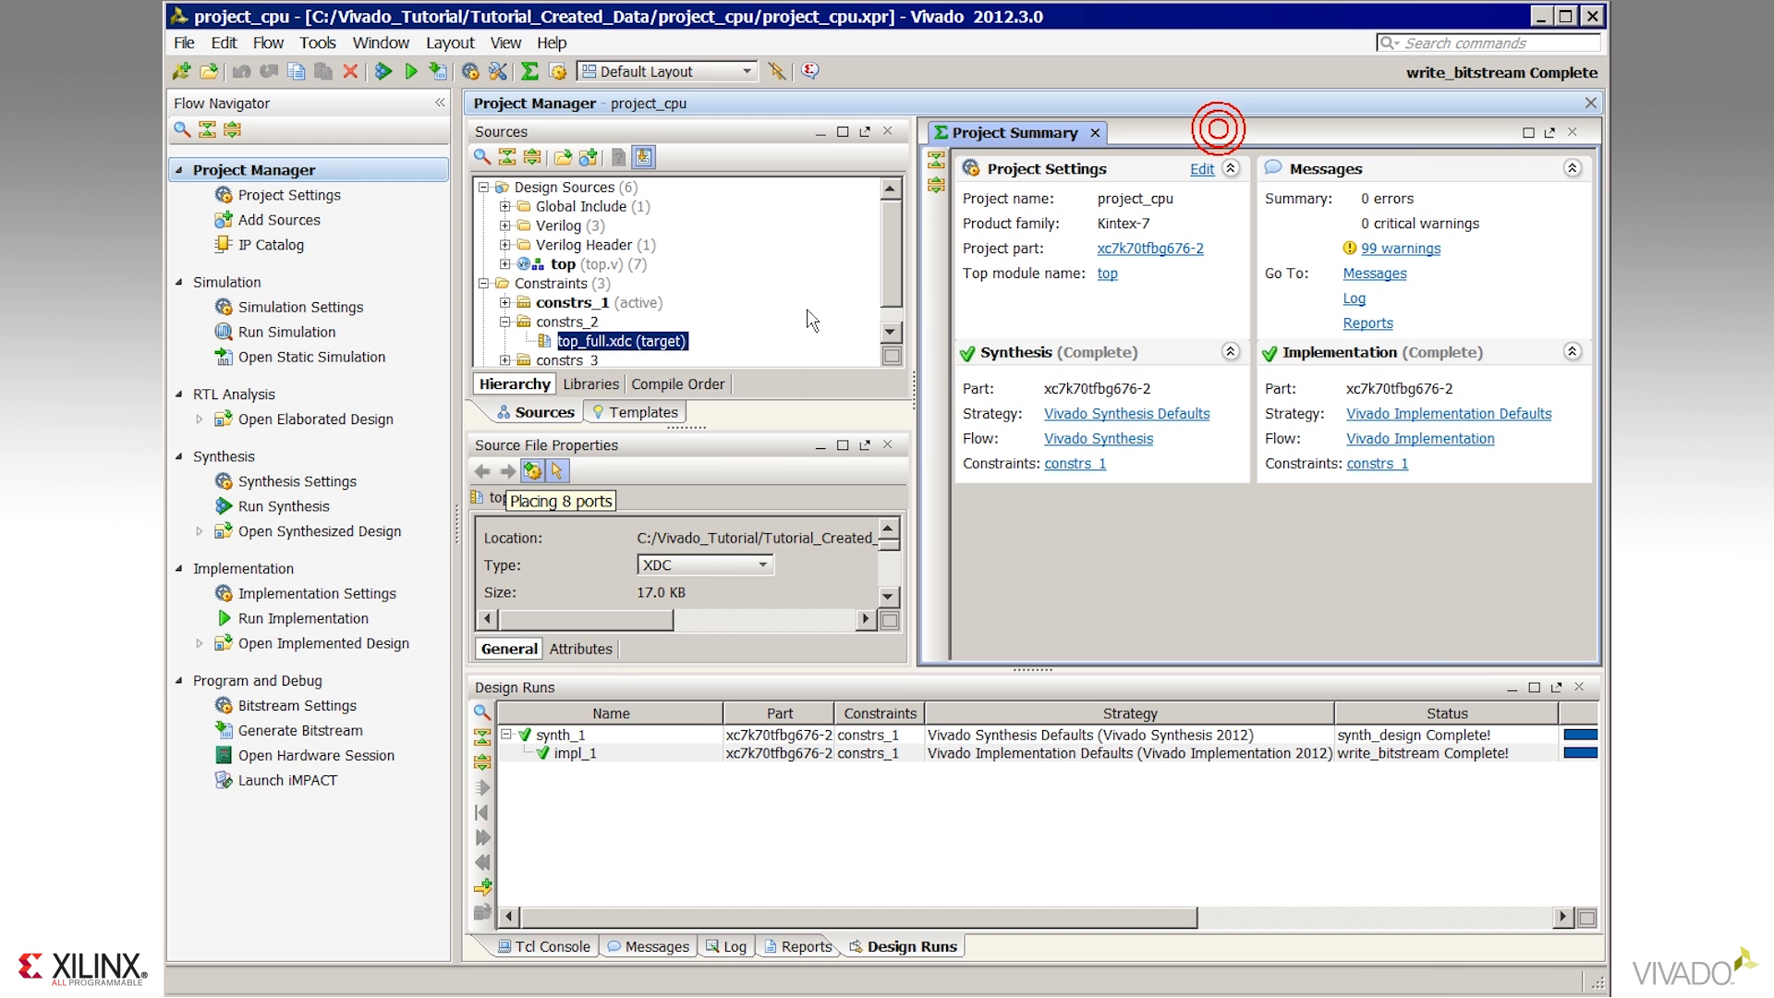
Open top.xdc from the active constraint set constrs_1, review its constraints, and close it.
click(505, 303)
double_click(598, 323)
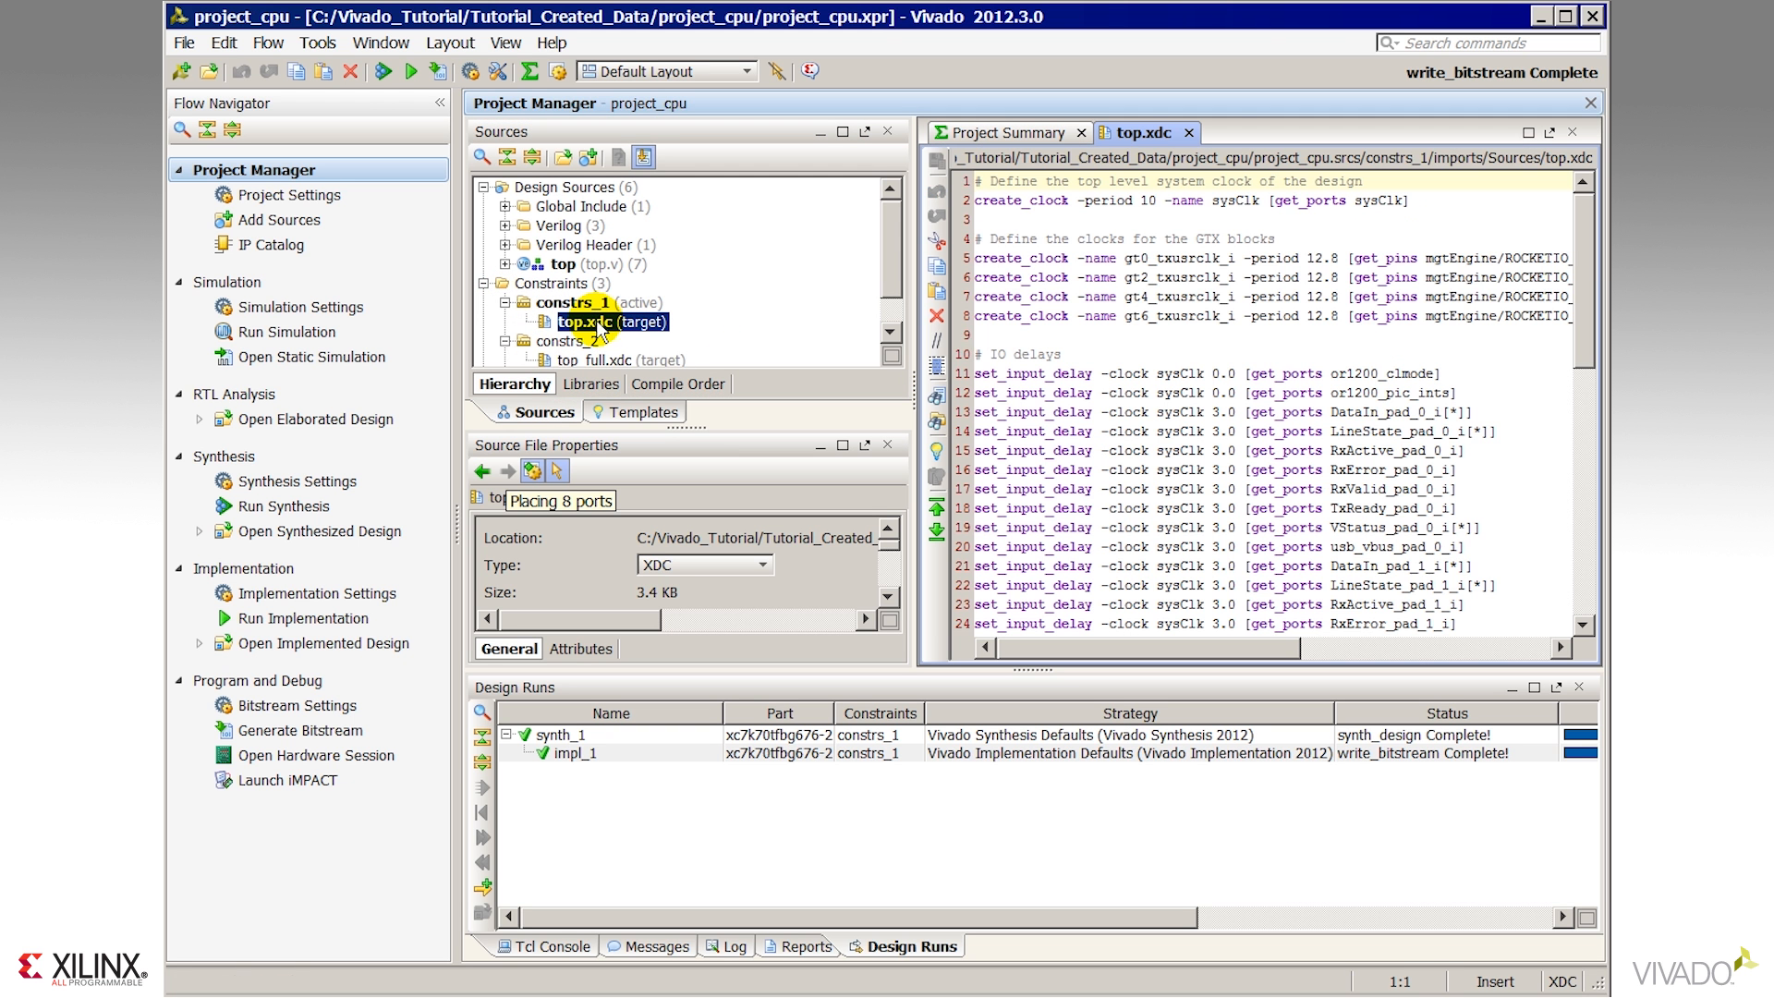
drag(1598, 268, 1599, 490)
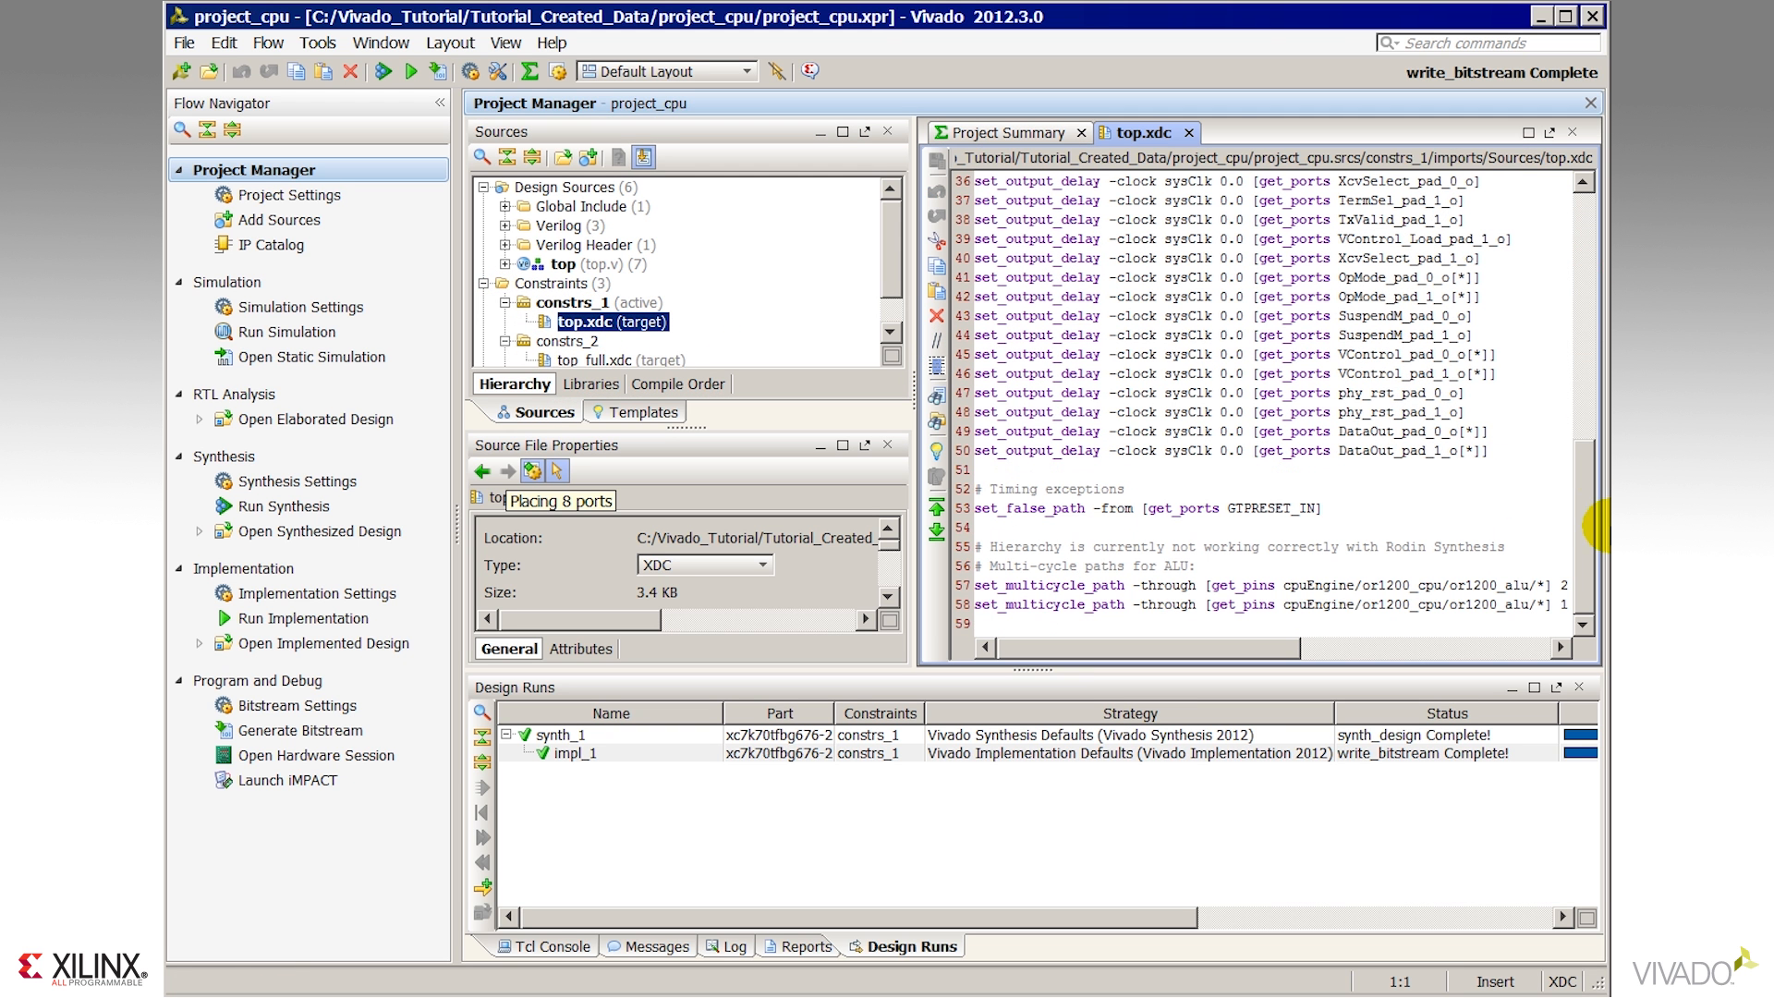
click(1189, 132)
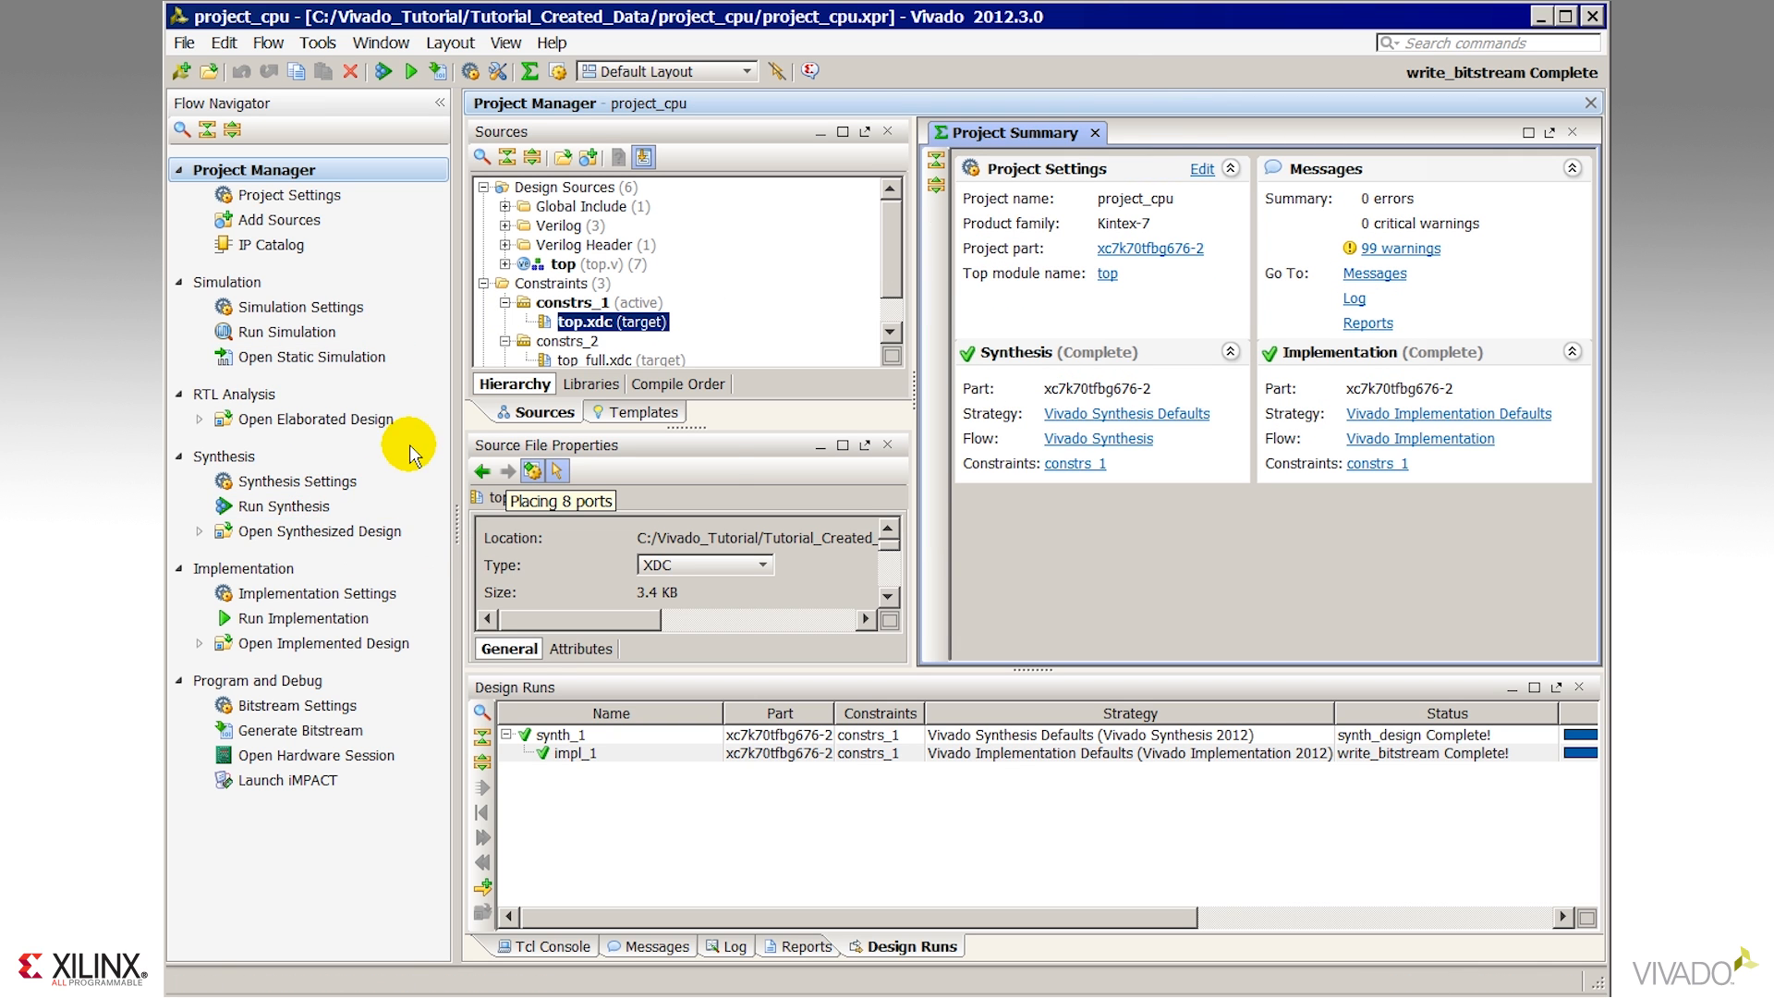
Open the elaborated design and switch it to the I/O Planning layout.
click(366, 423)
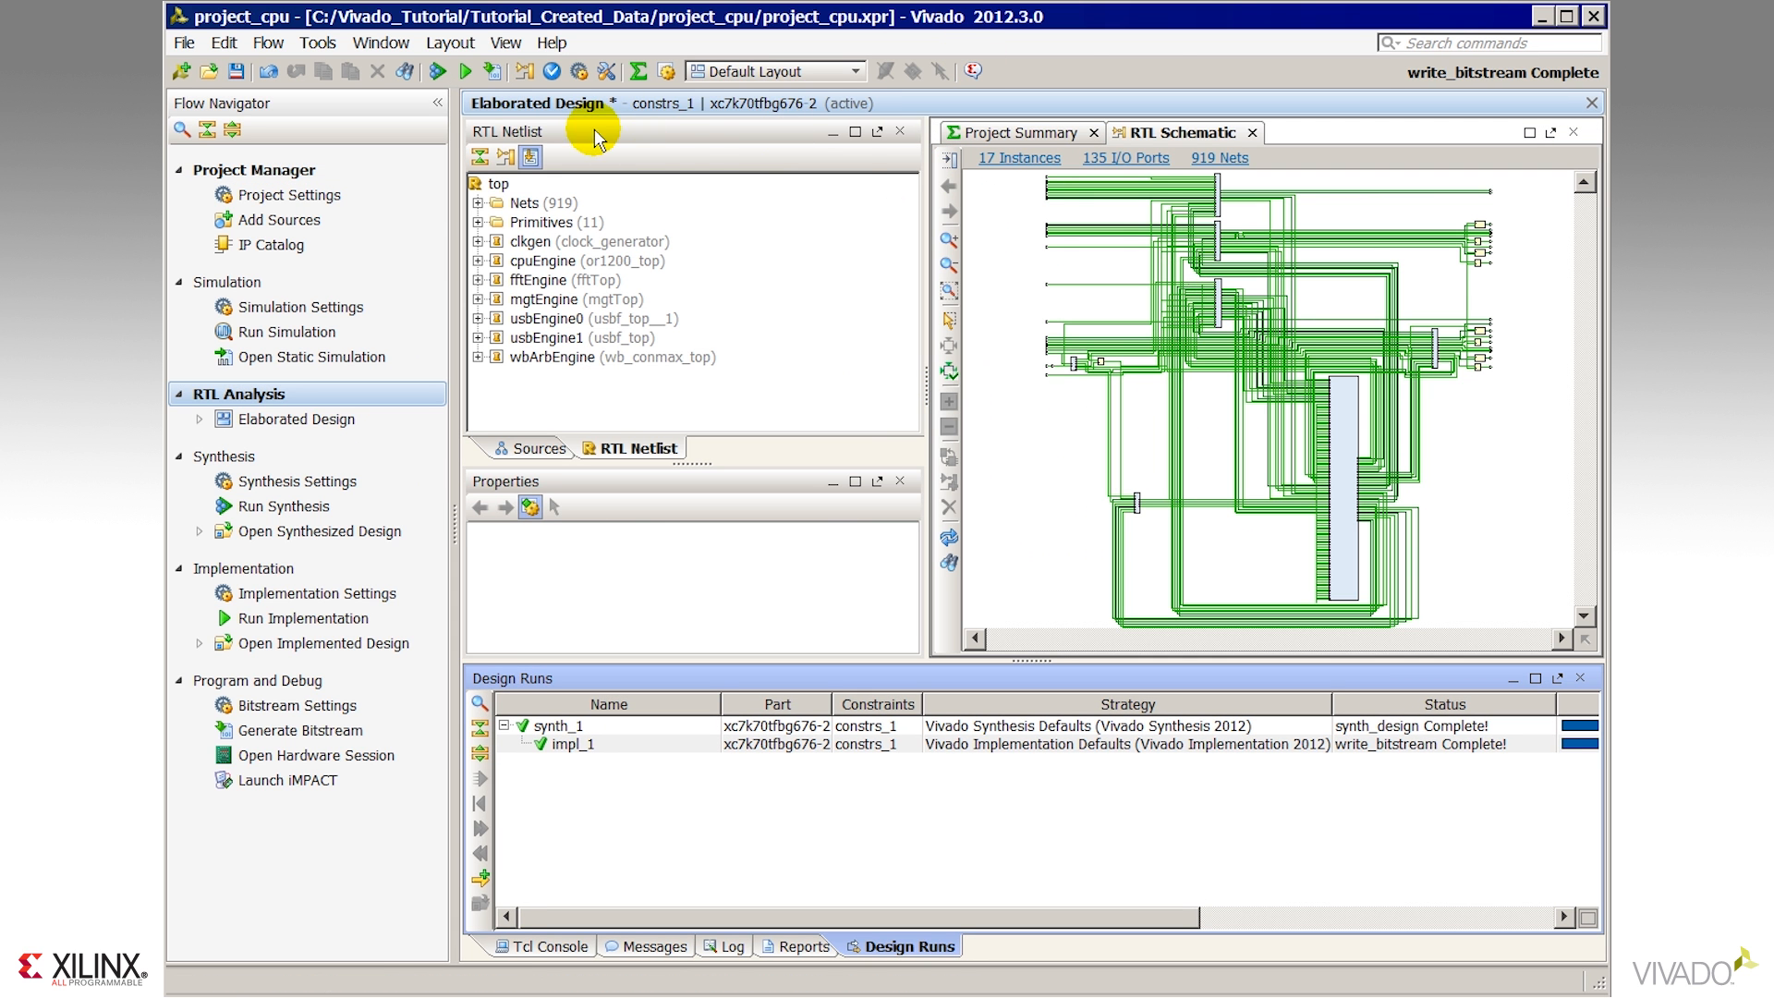
click(836, 71)
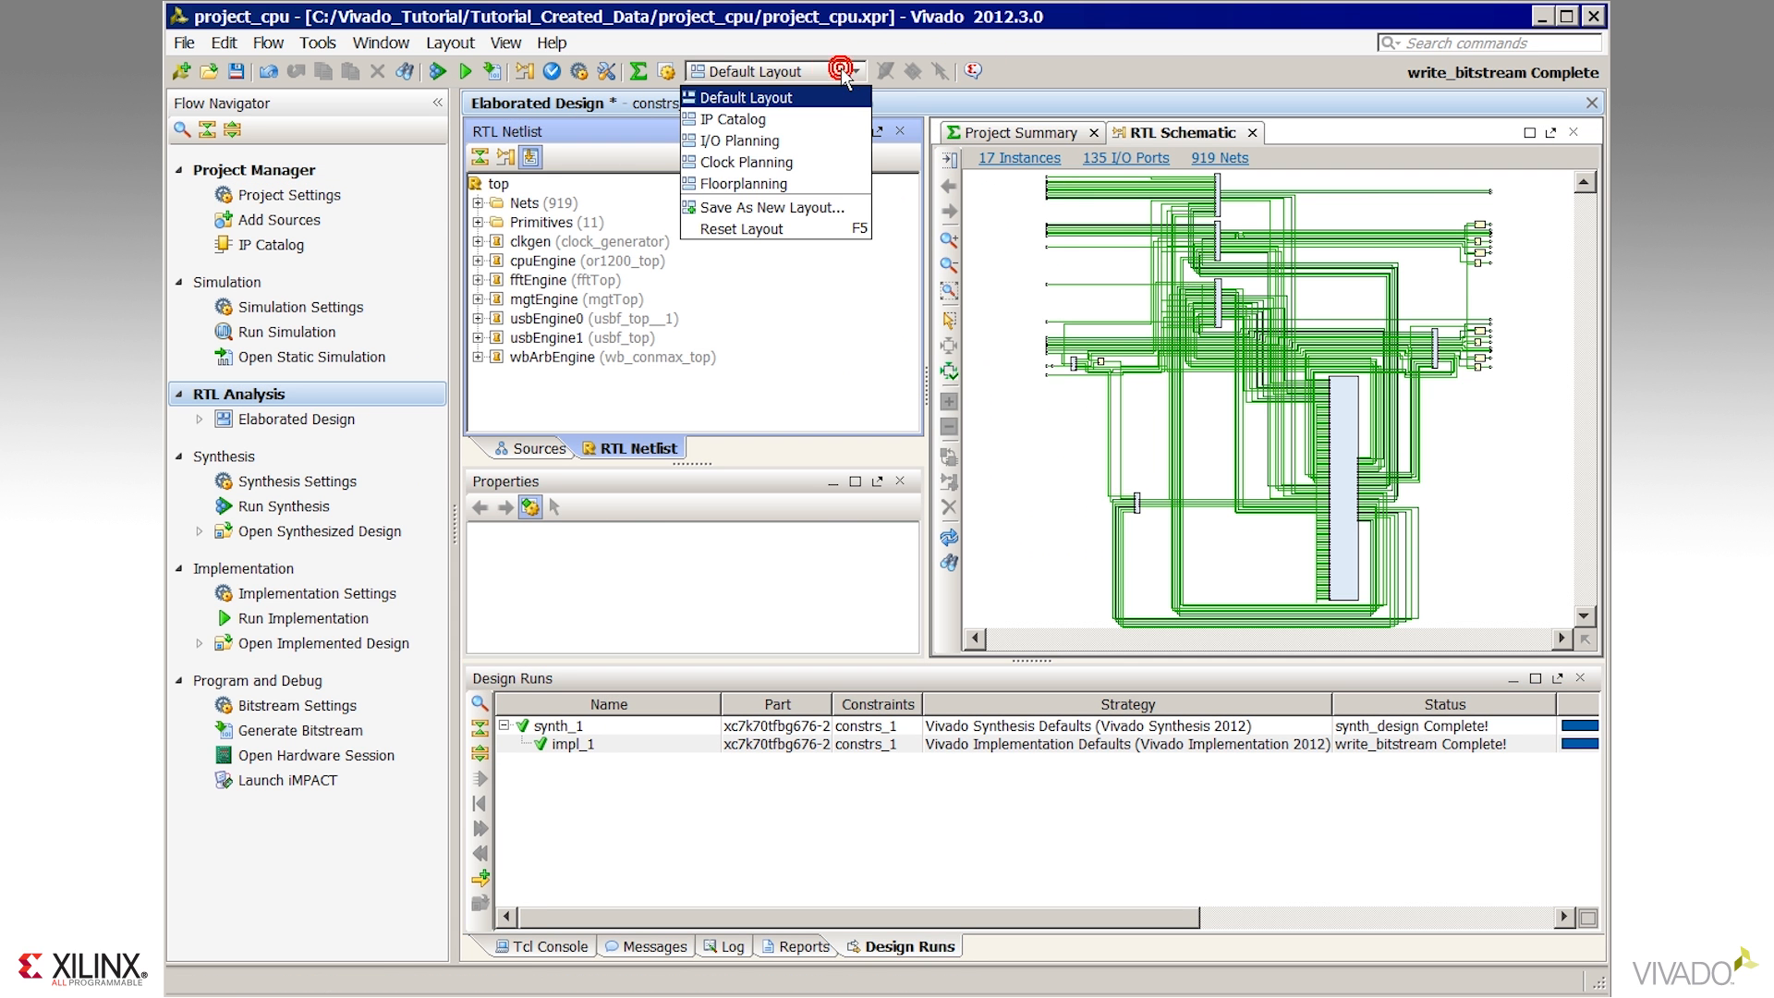
click(817, 140)
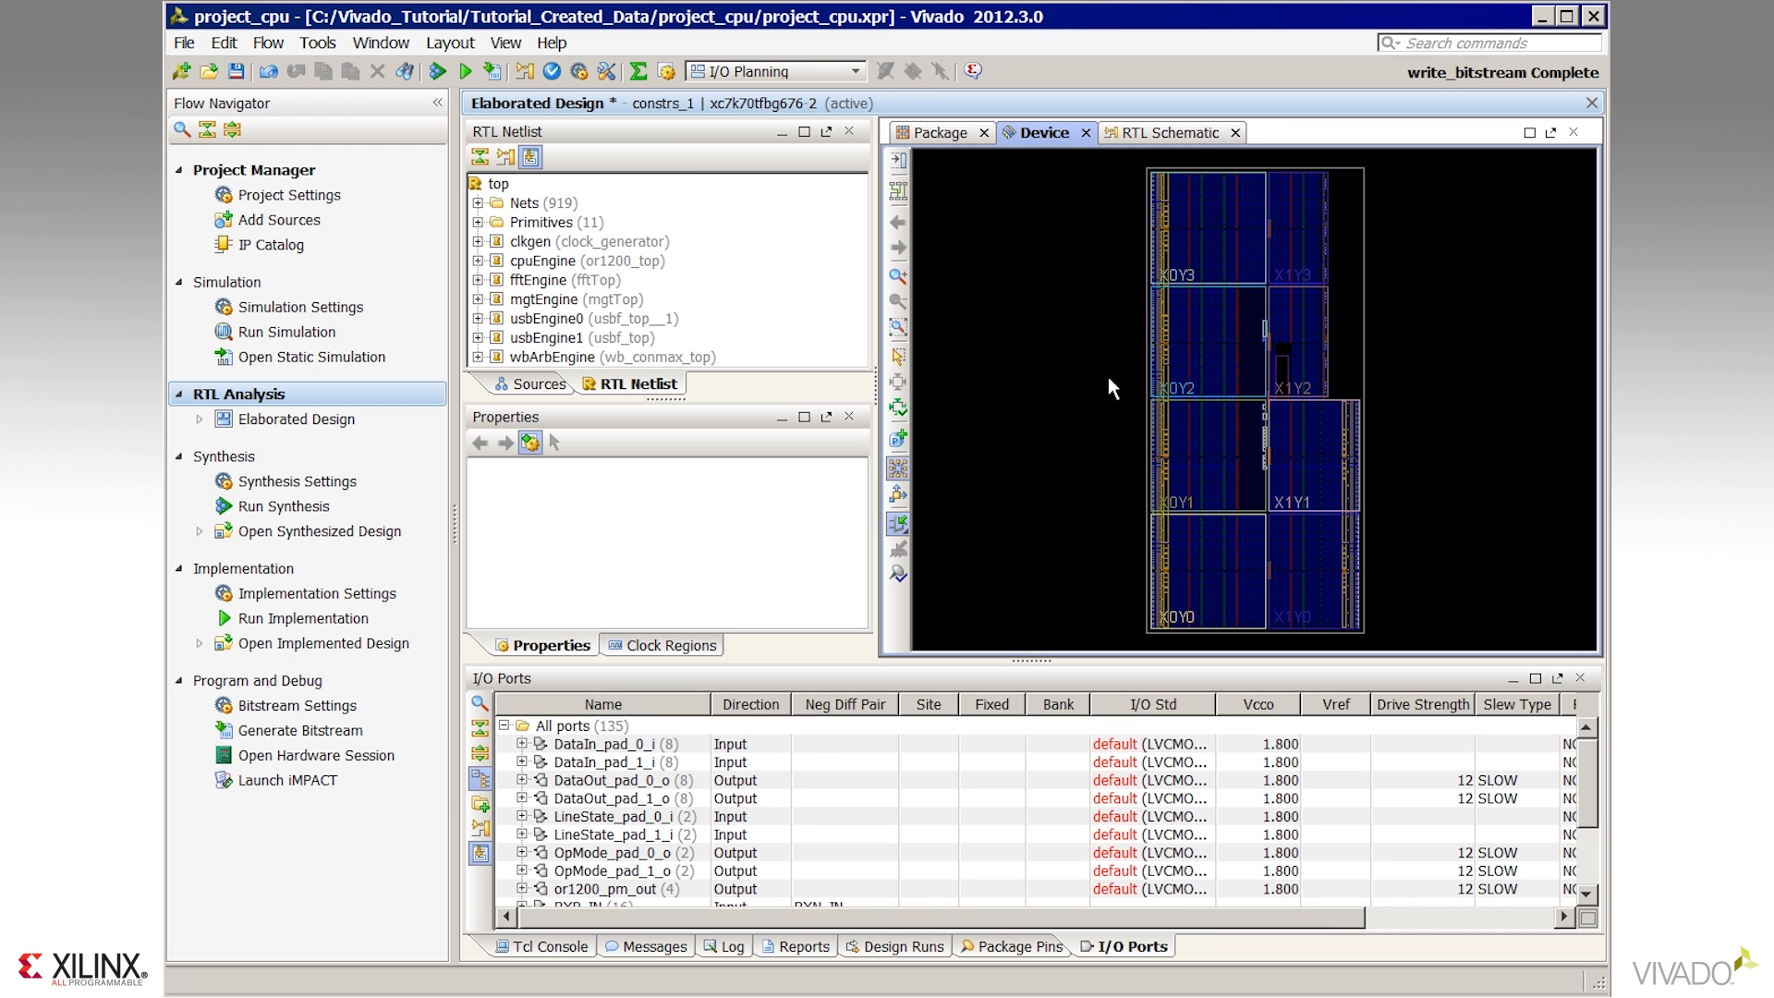
Show the Device view side by side with the Package view and close the RTL Schematic.
right_click(1053, 133)
click(1137, 299)
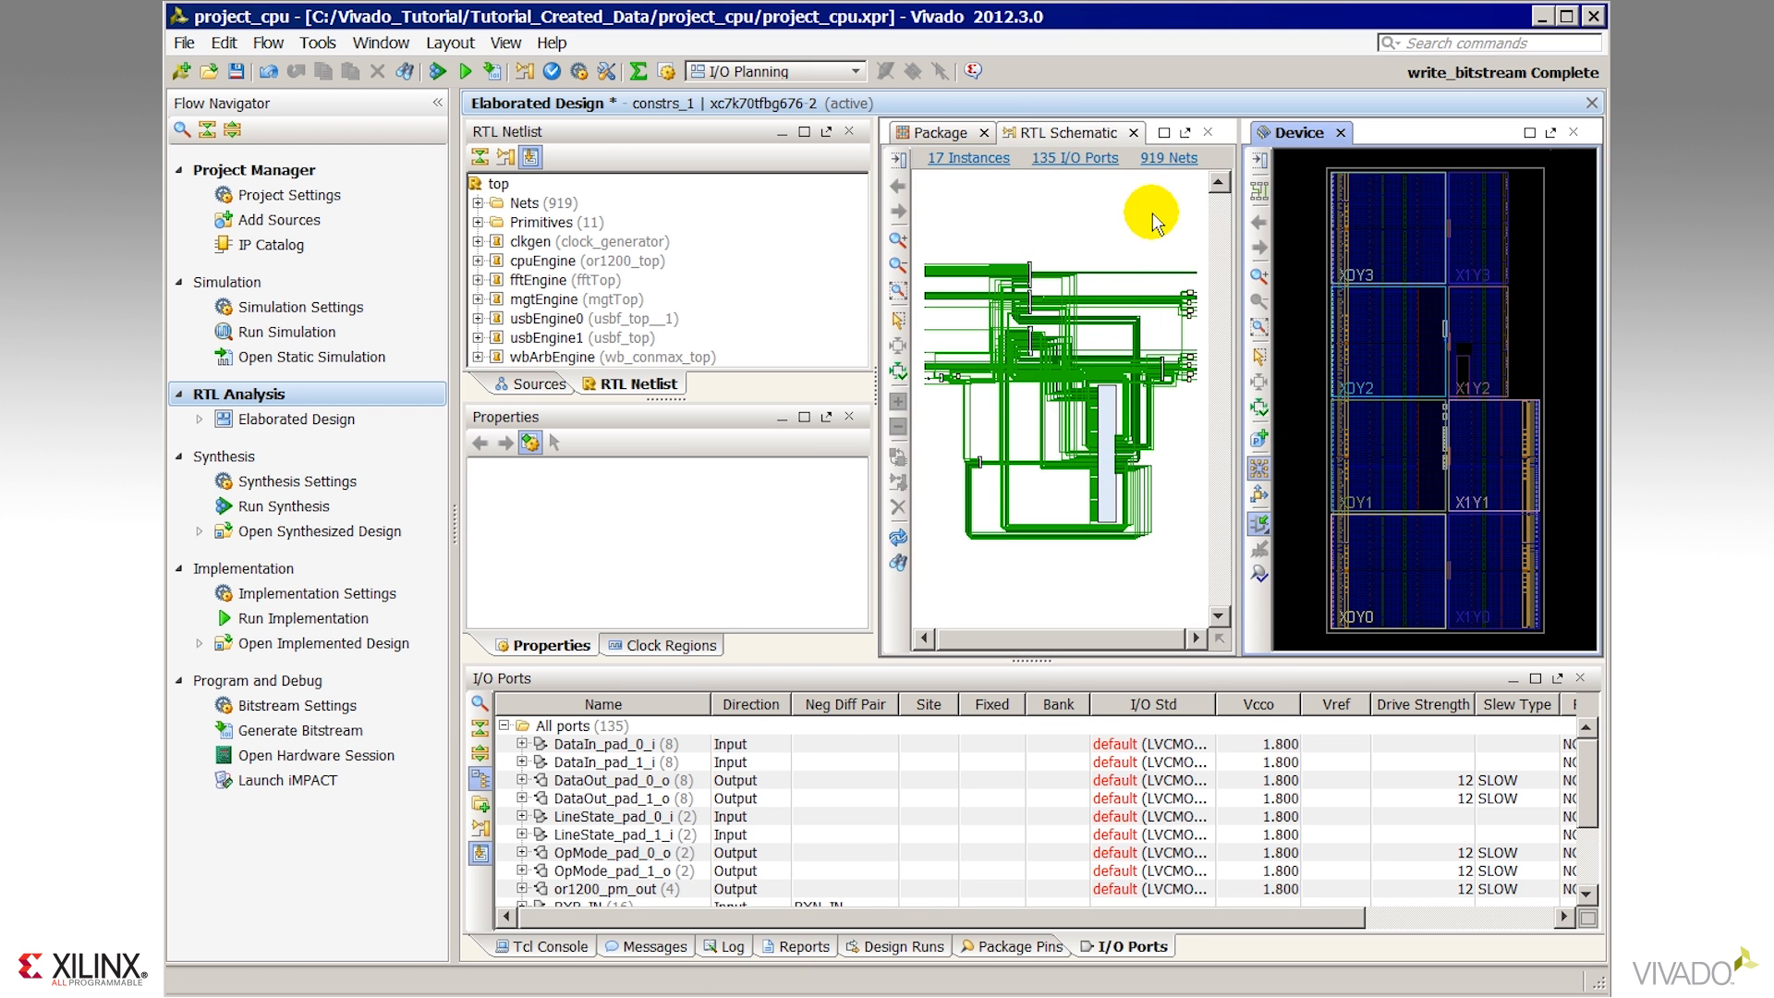
click(1131, 132)
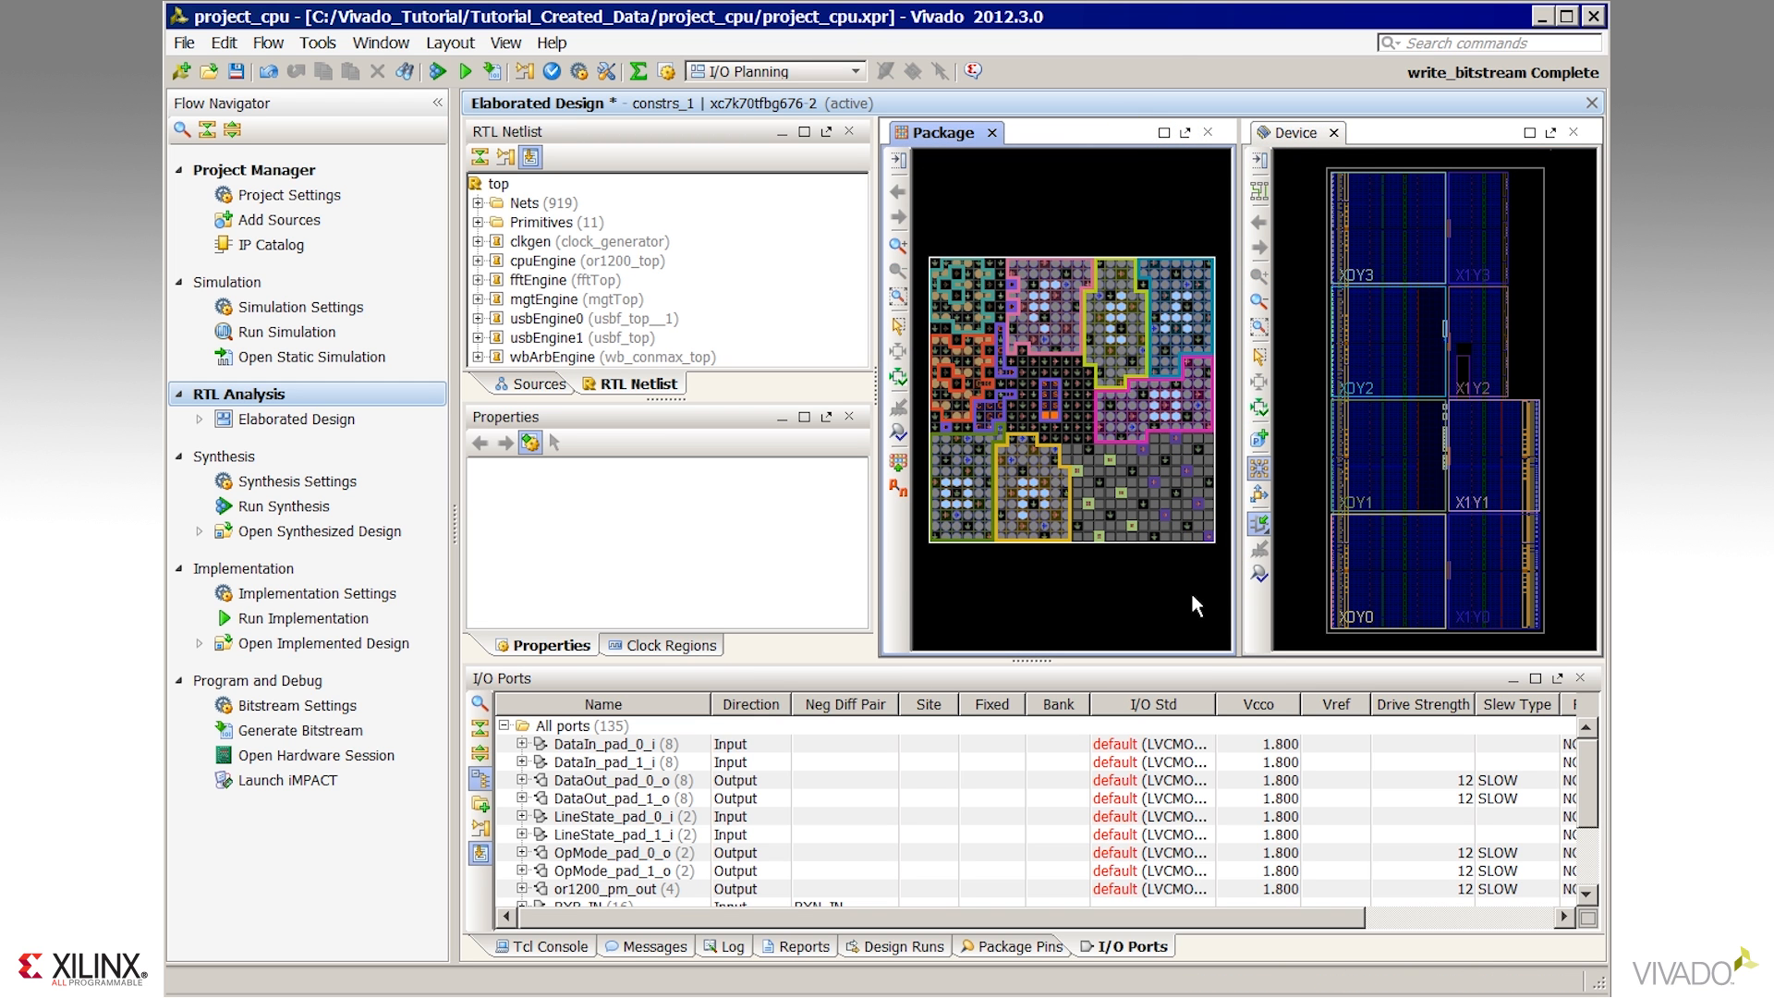
click(814, 242)
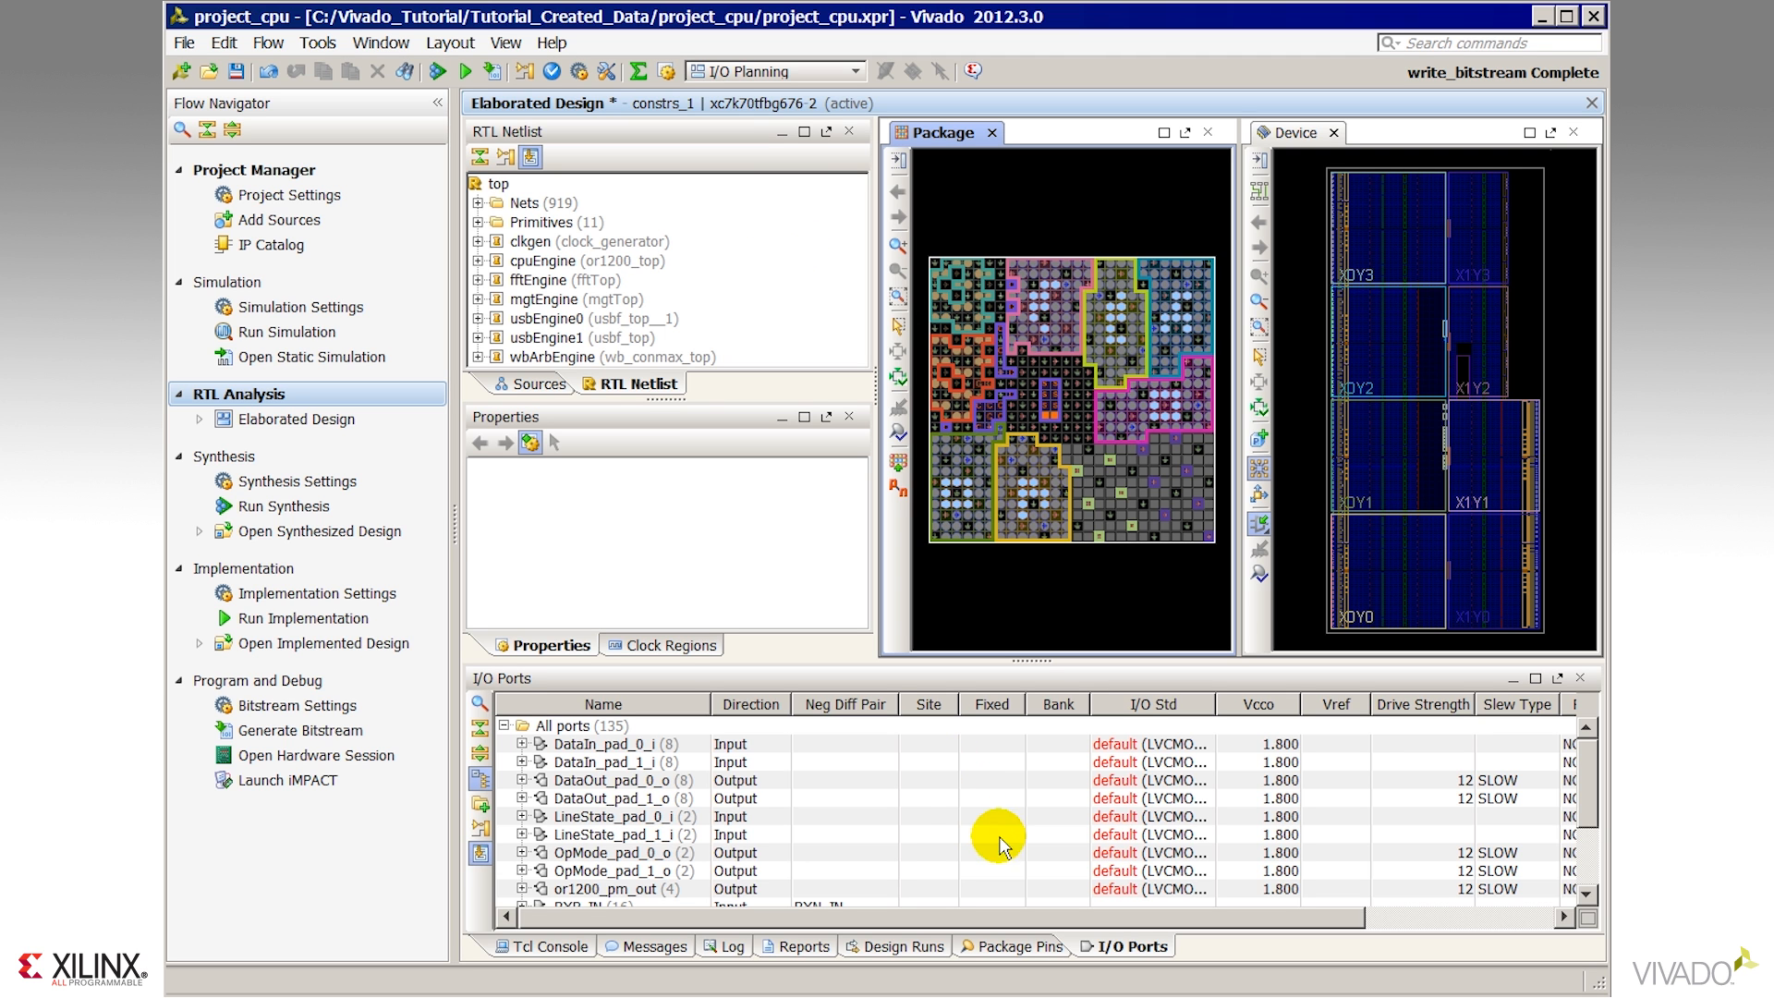
click(1142, 874)
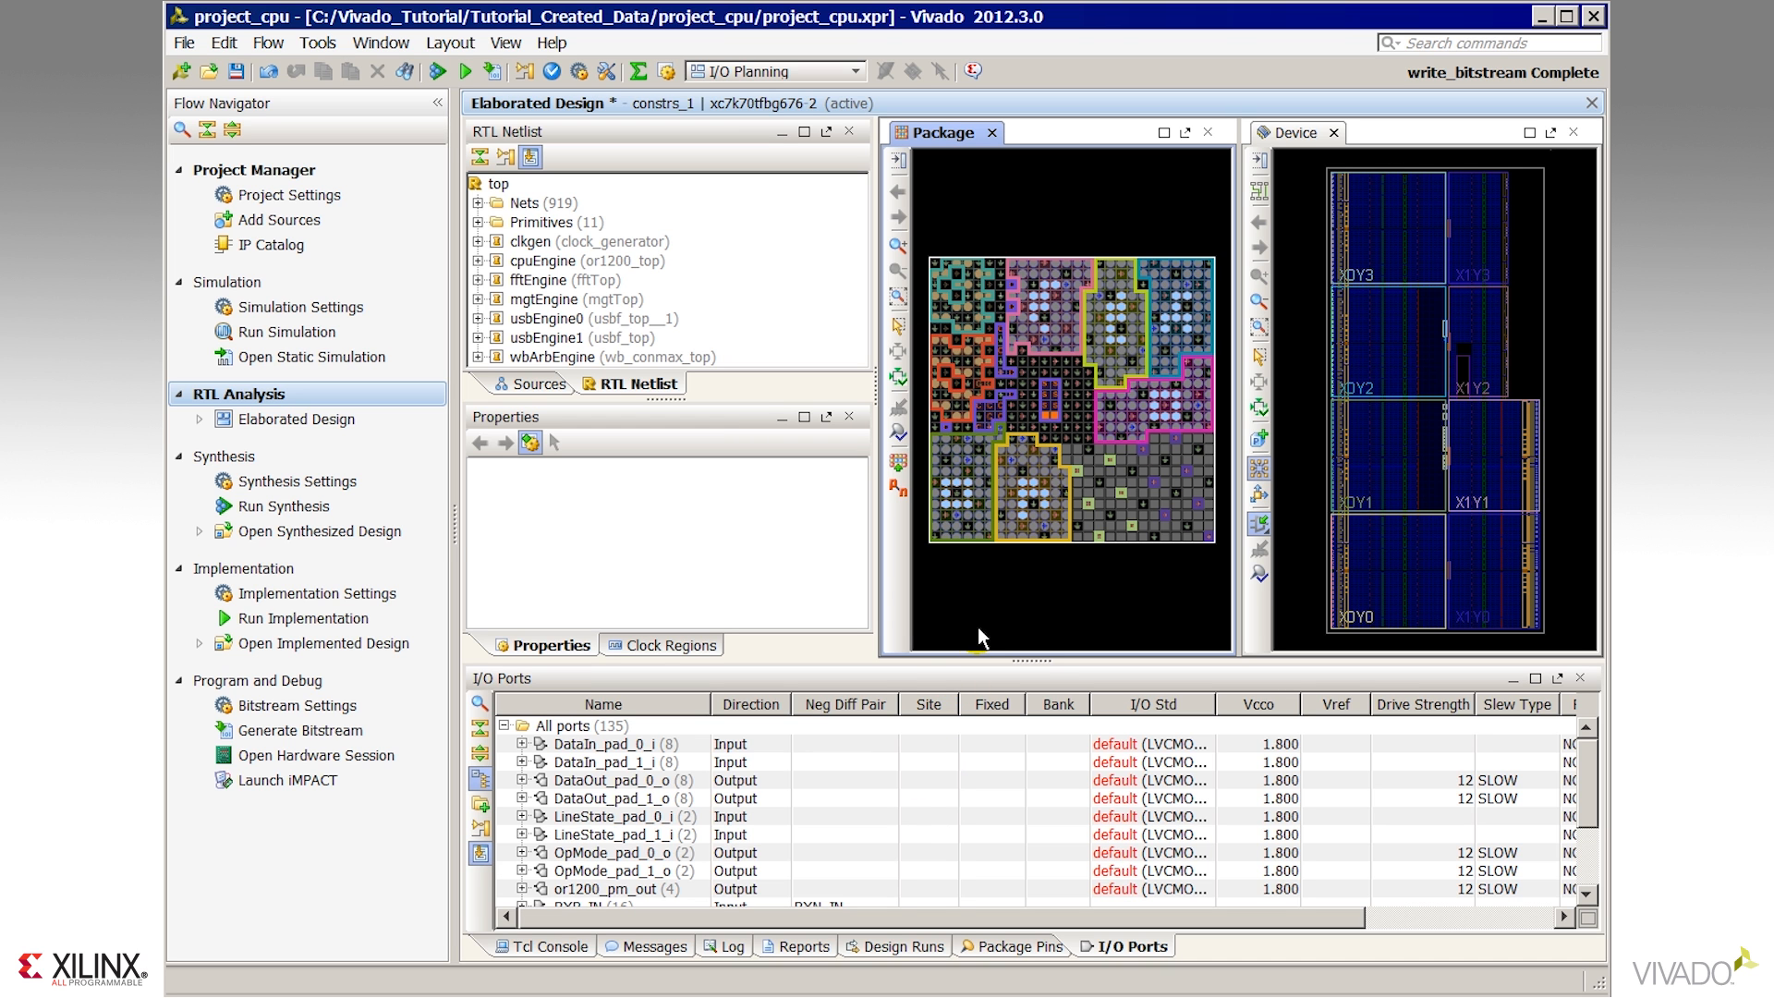
click(263, 425)
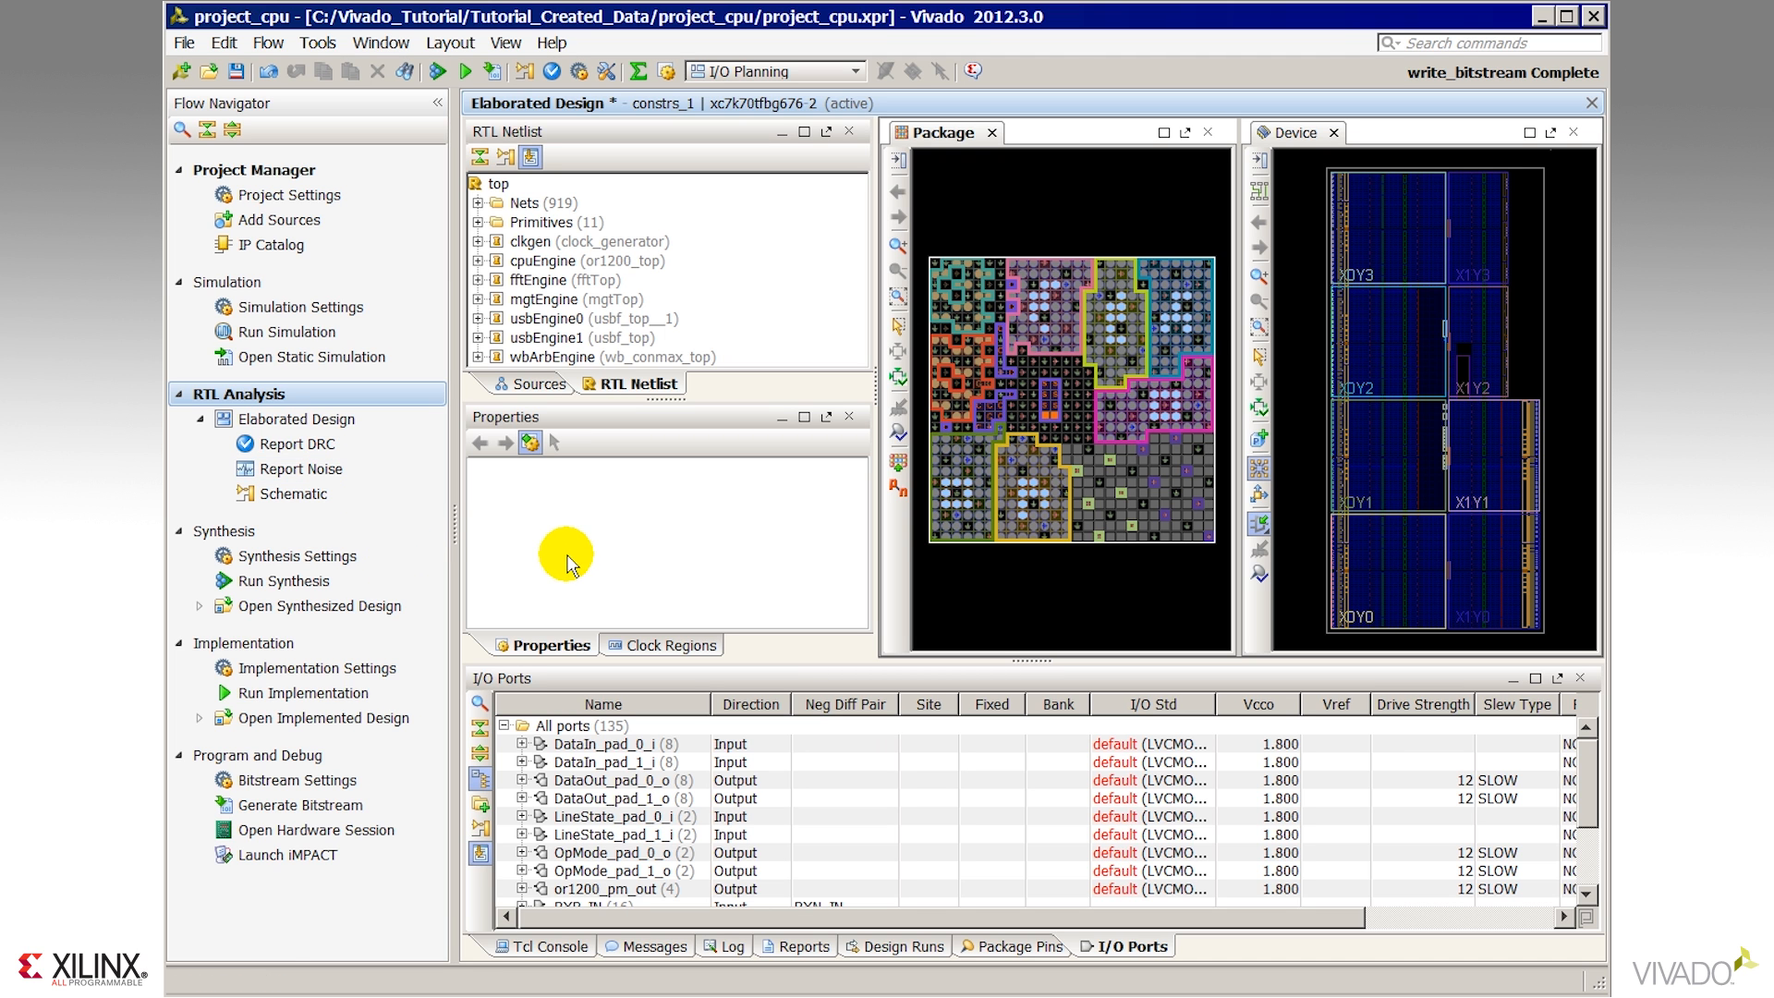
Select the DataIn_pad_0_i bus and try to place its ports on the package.
click(591, 743)
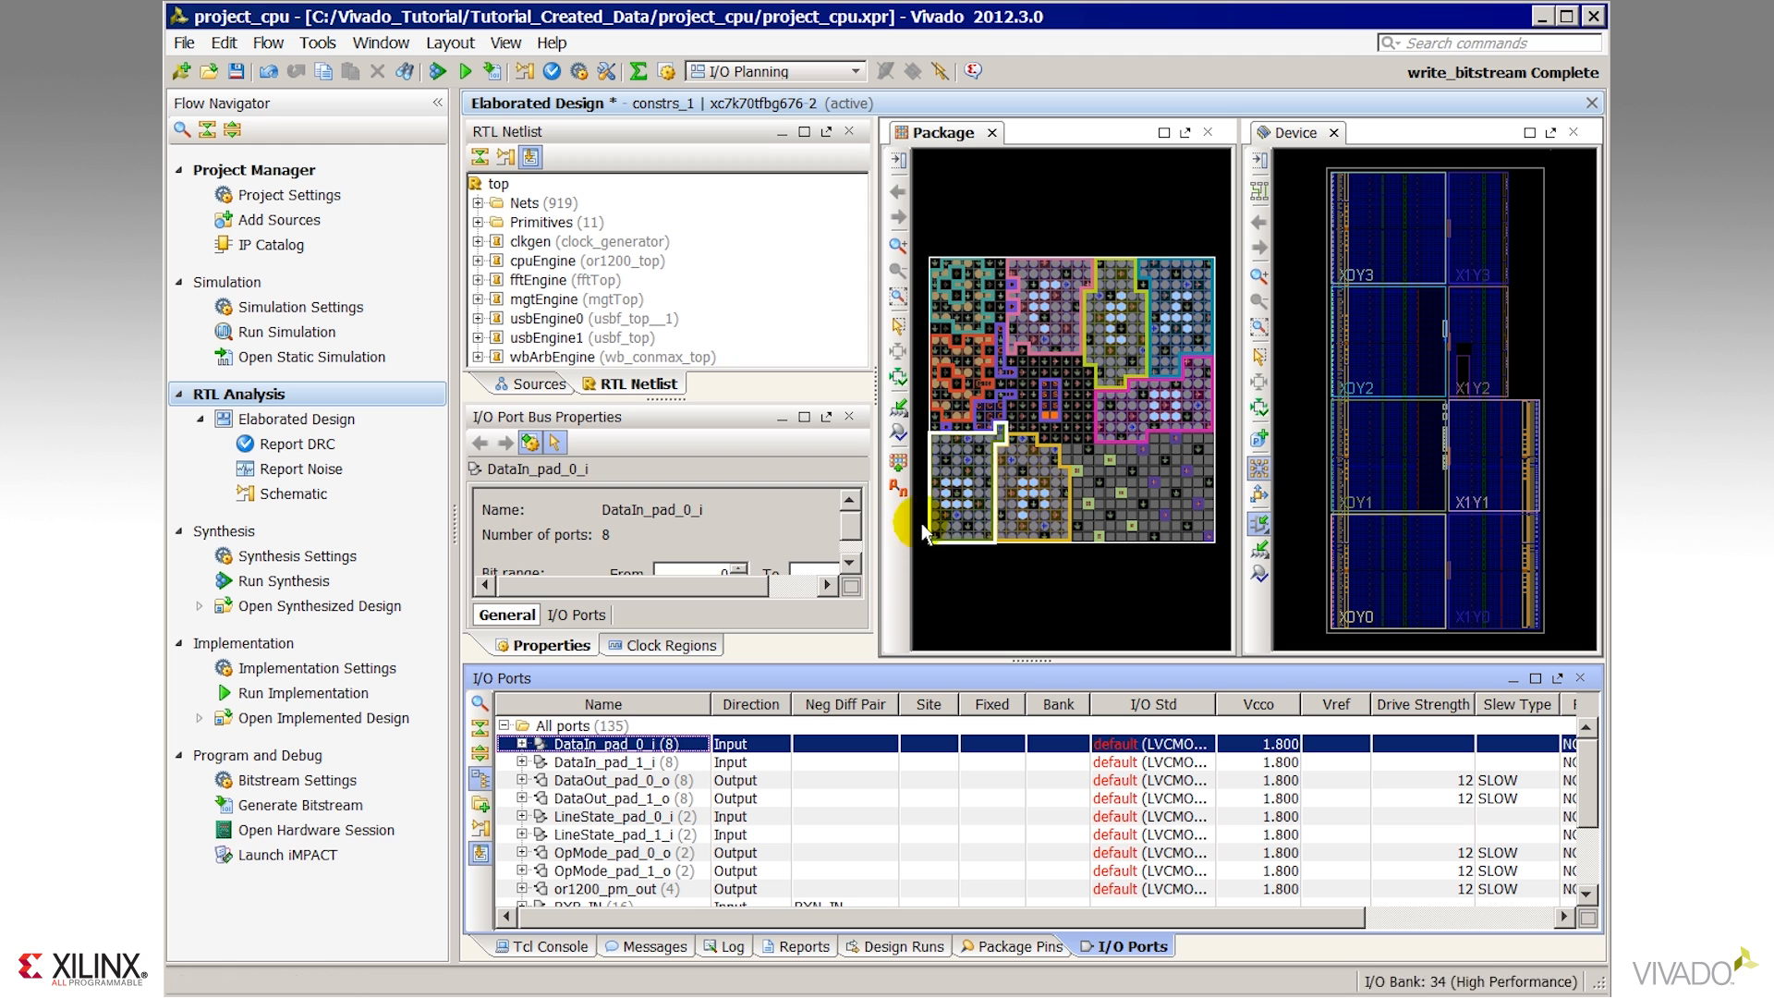
click(897, 407)
click(996, 487)
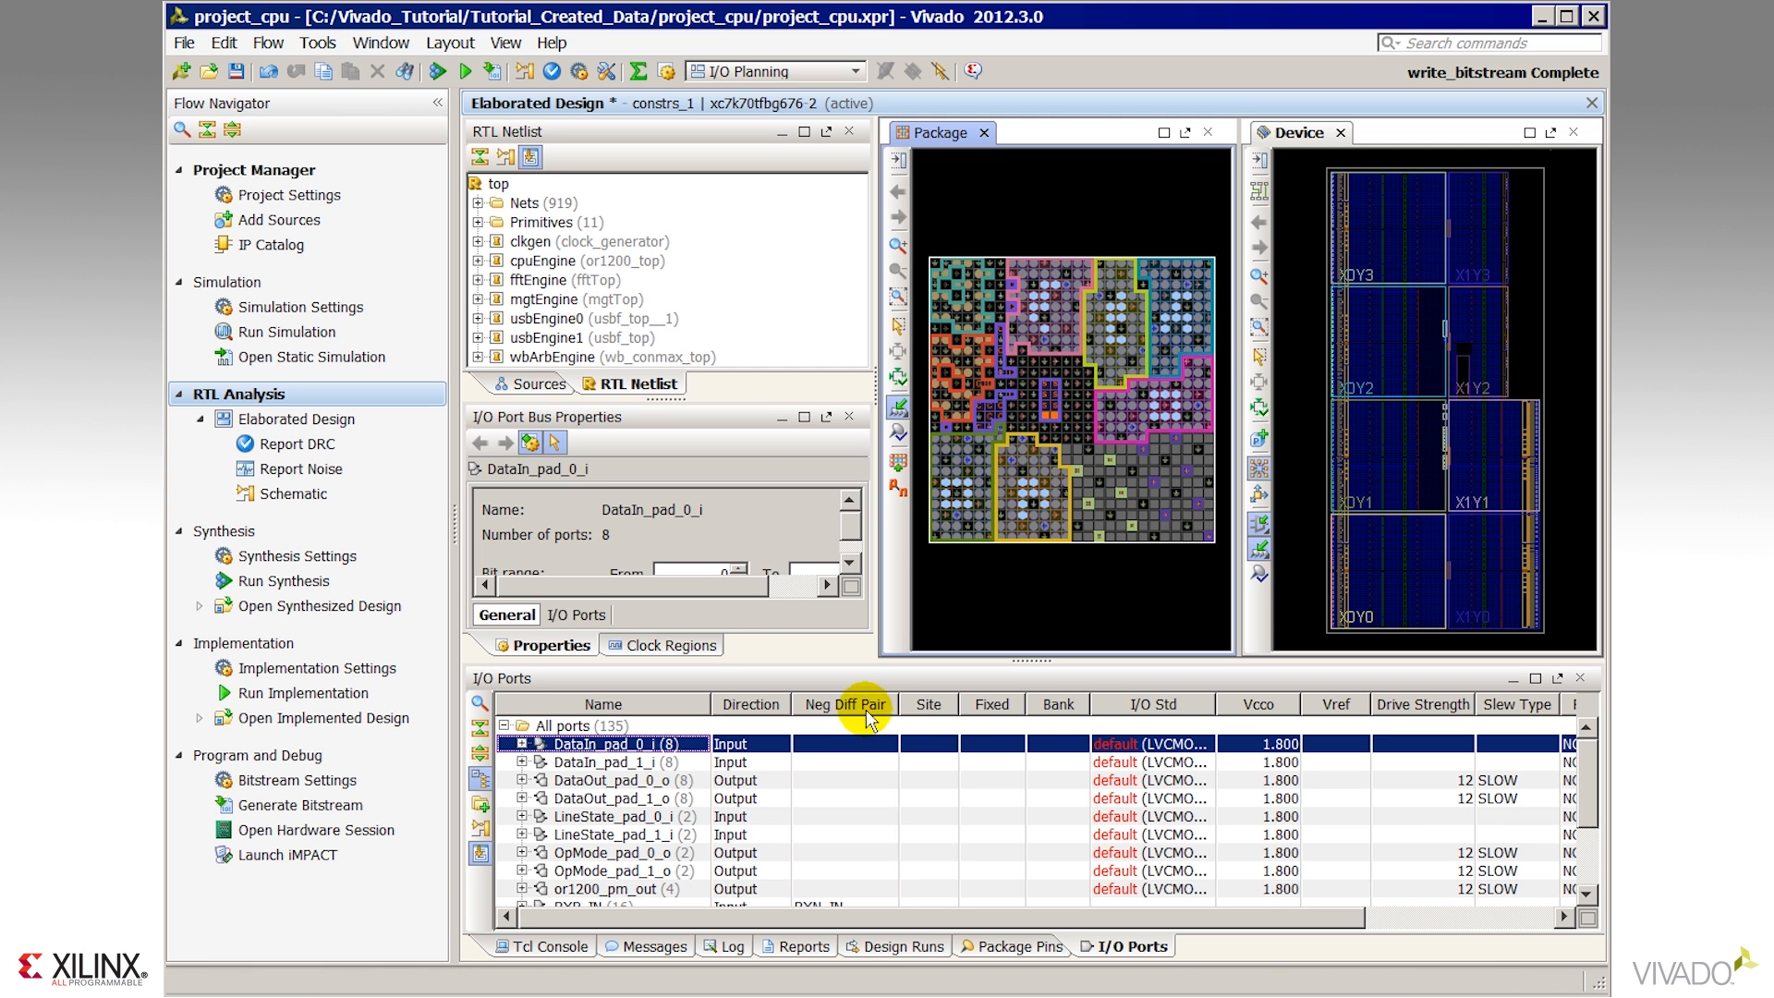
click(819, 746)
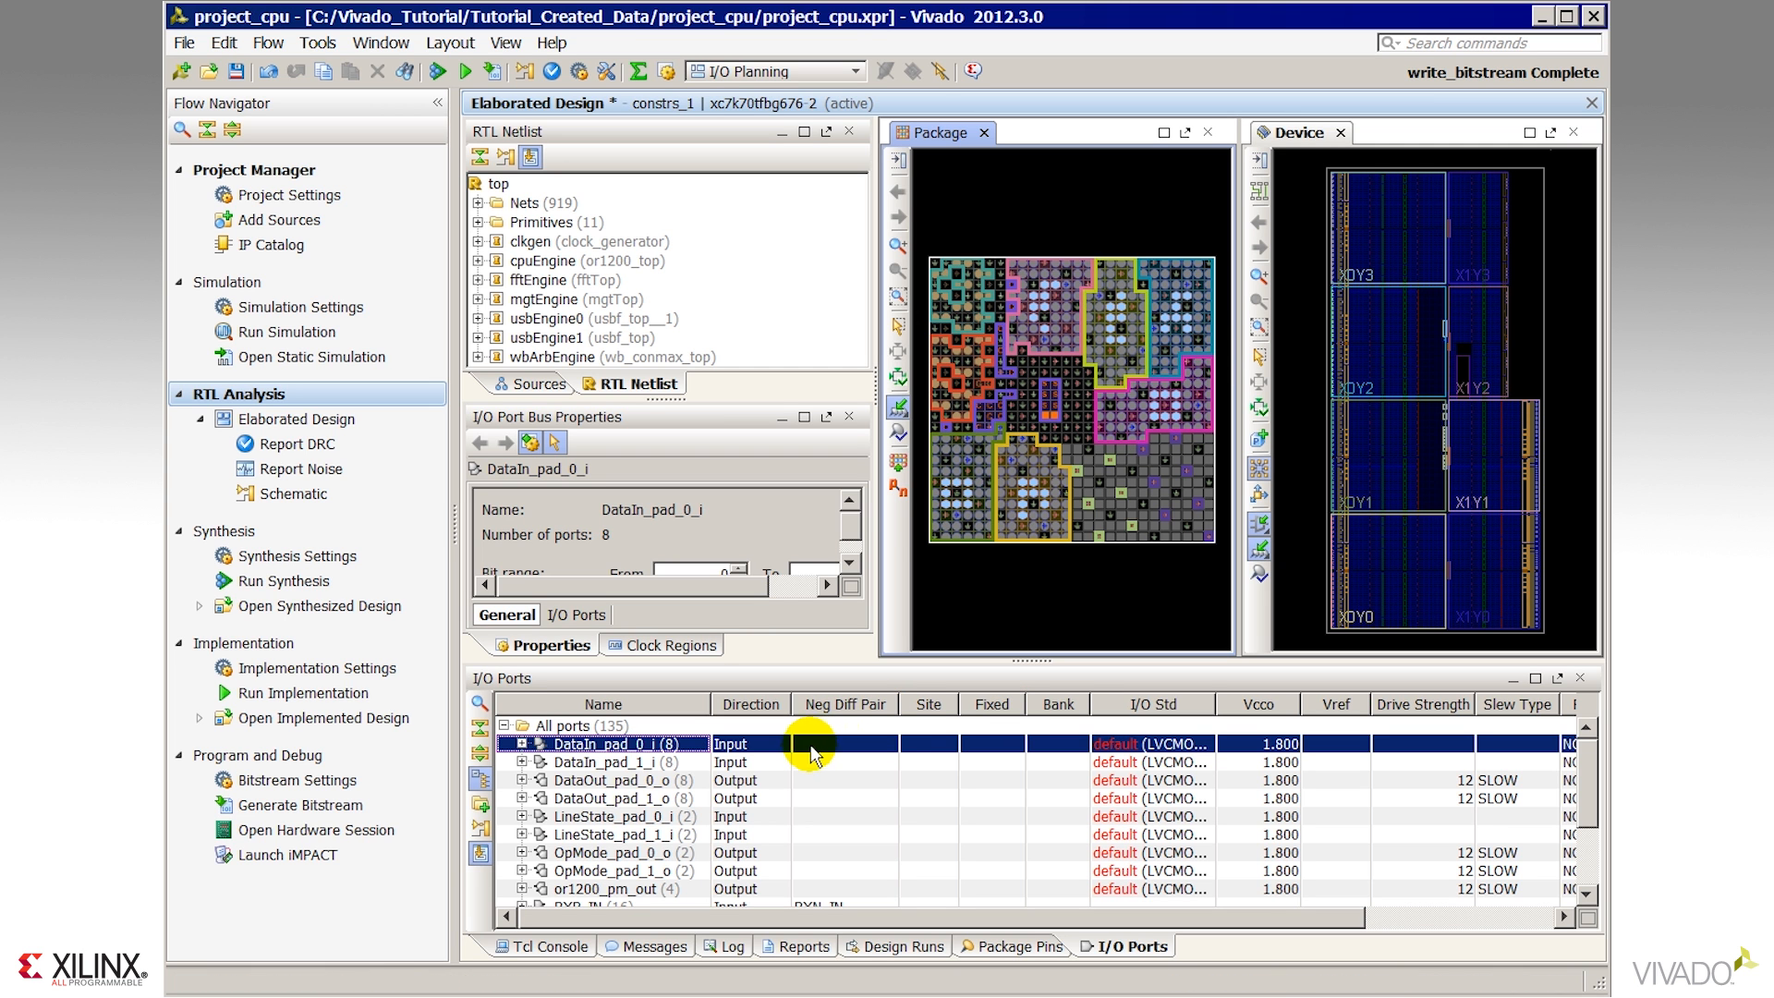
Open the synthesized design, saving the elaborated design's constraints to top.xdc in constrs_1.
click(202, 421)
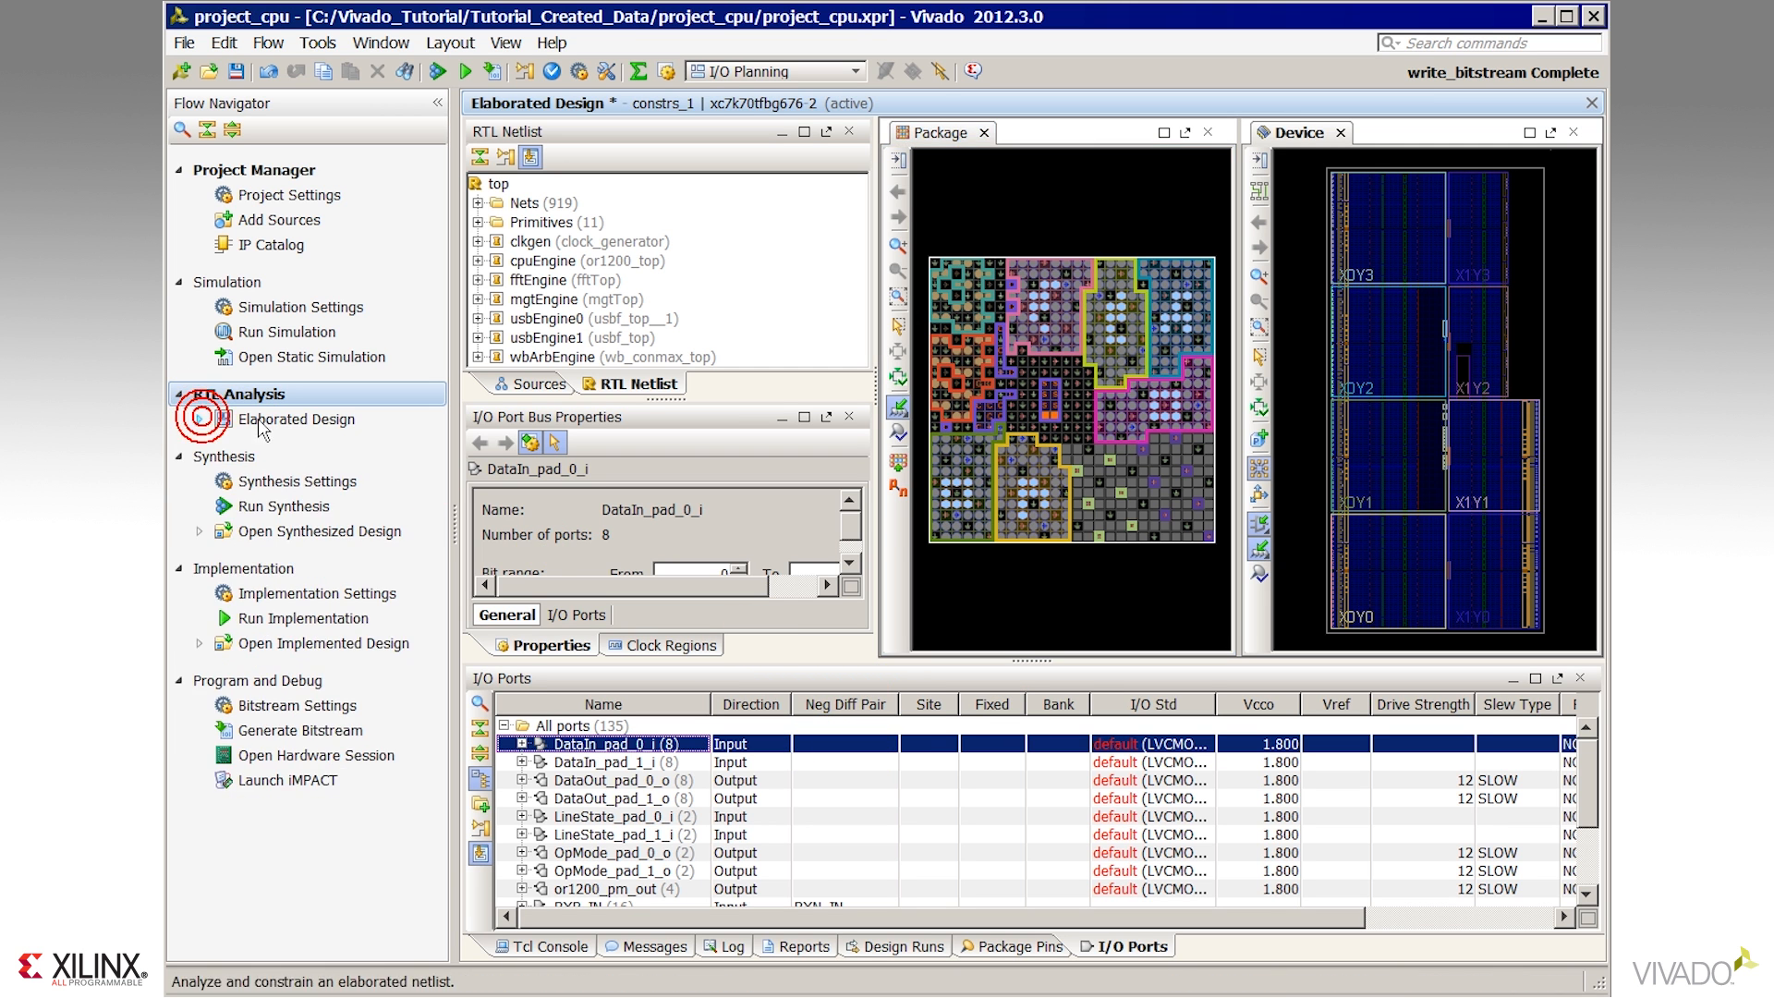
click(306, 535)
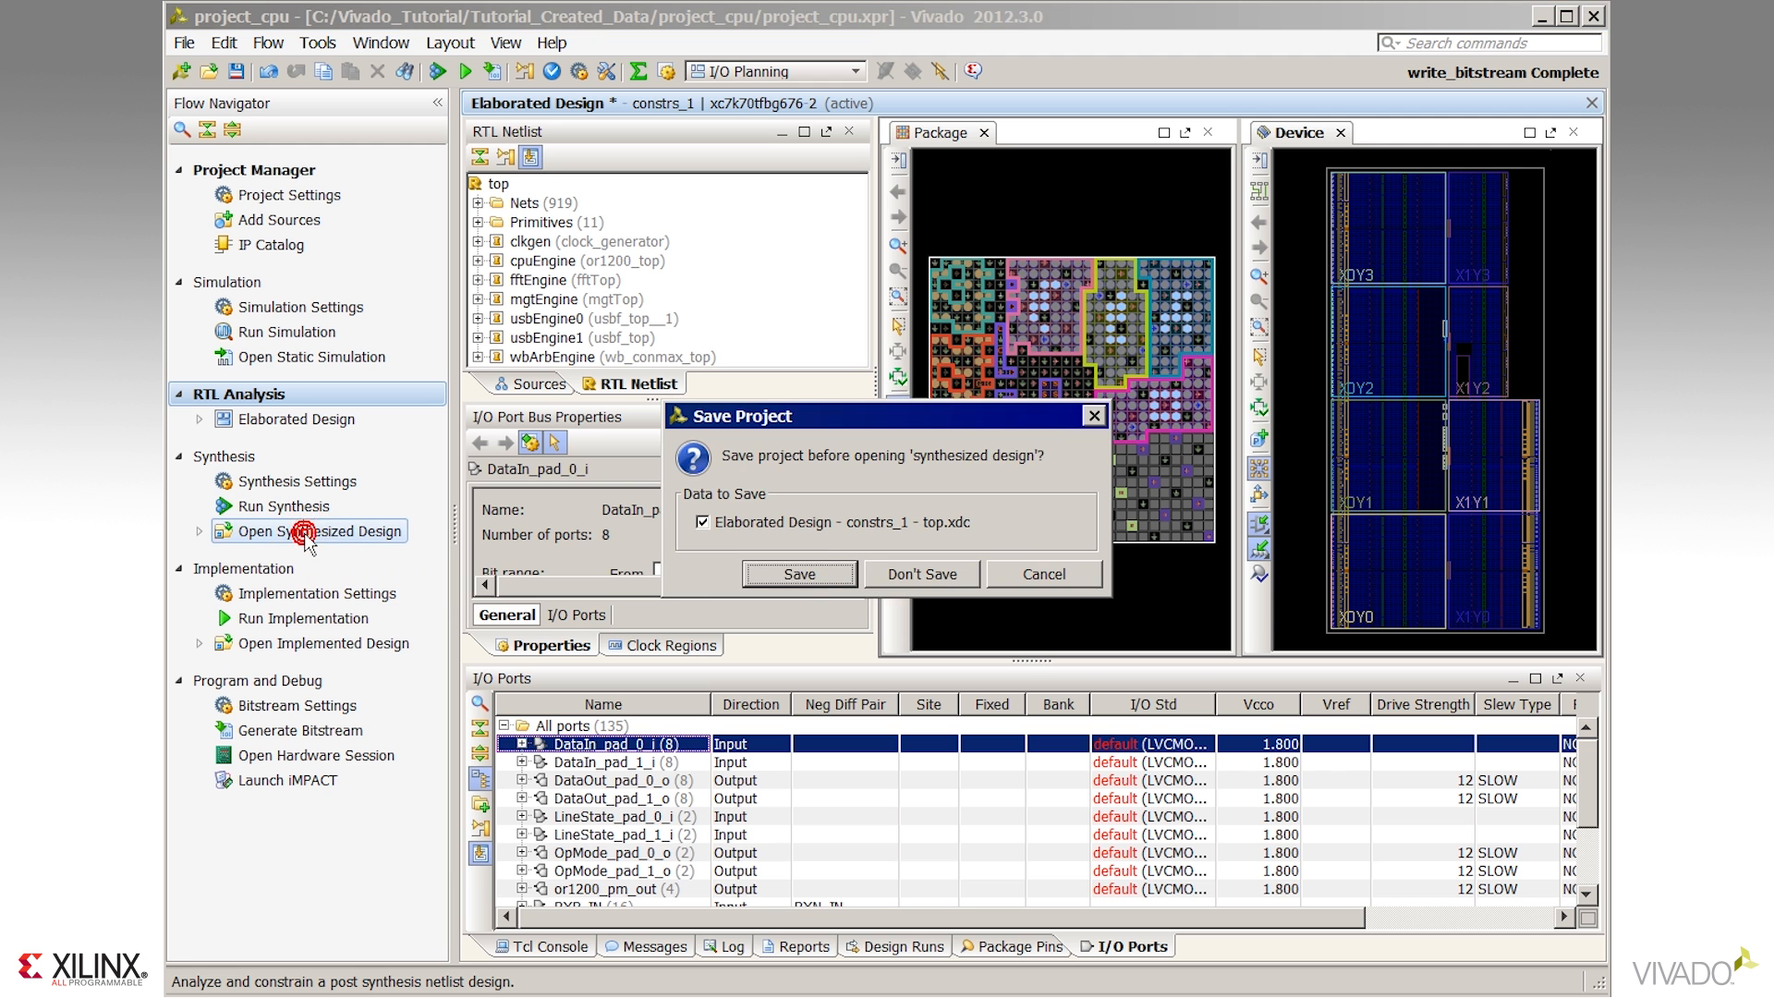
click(809, 575)
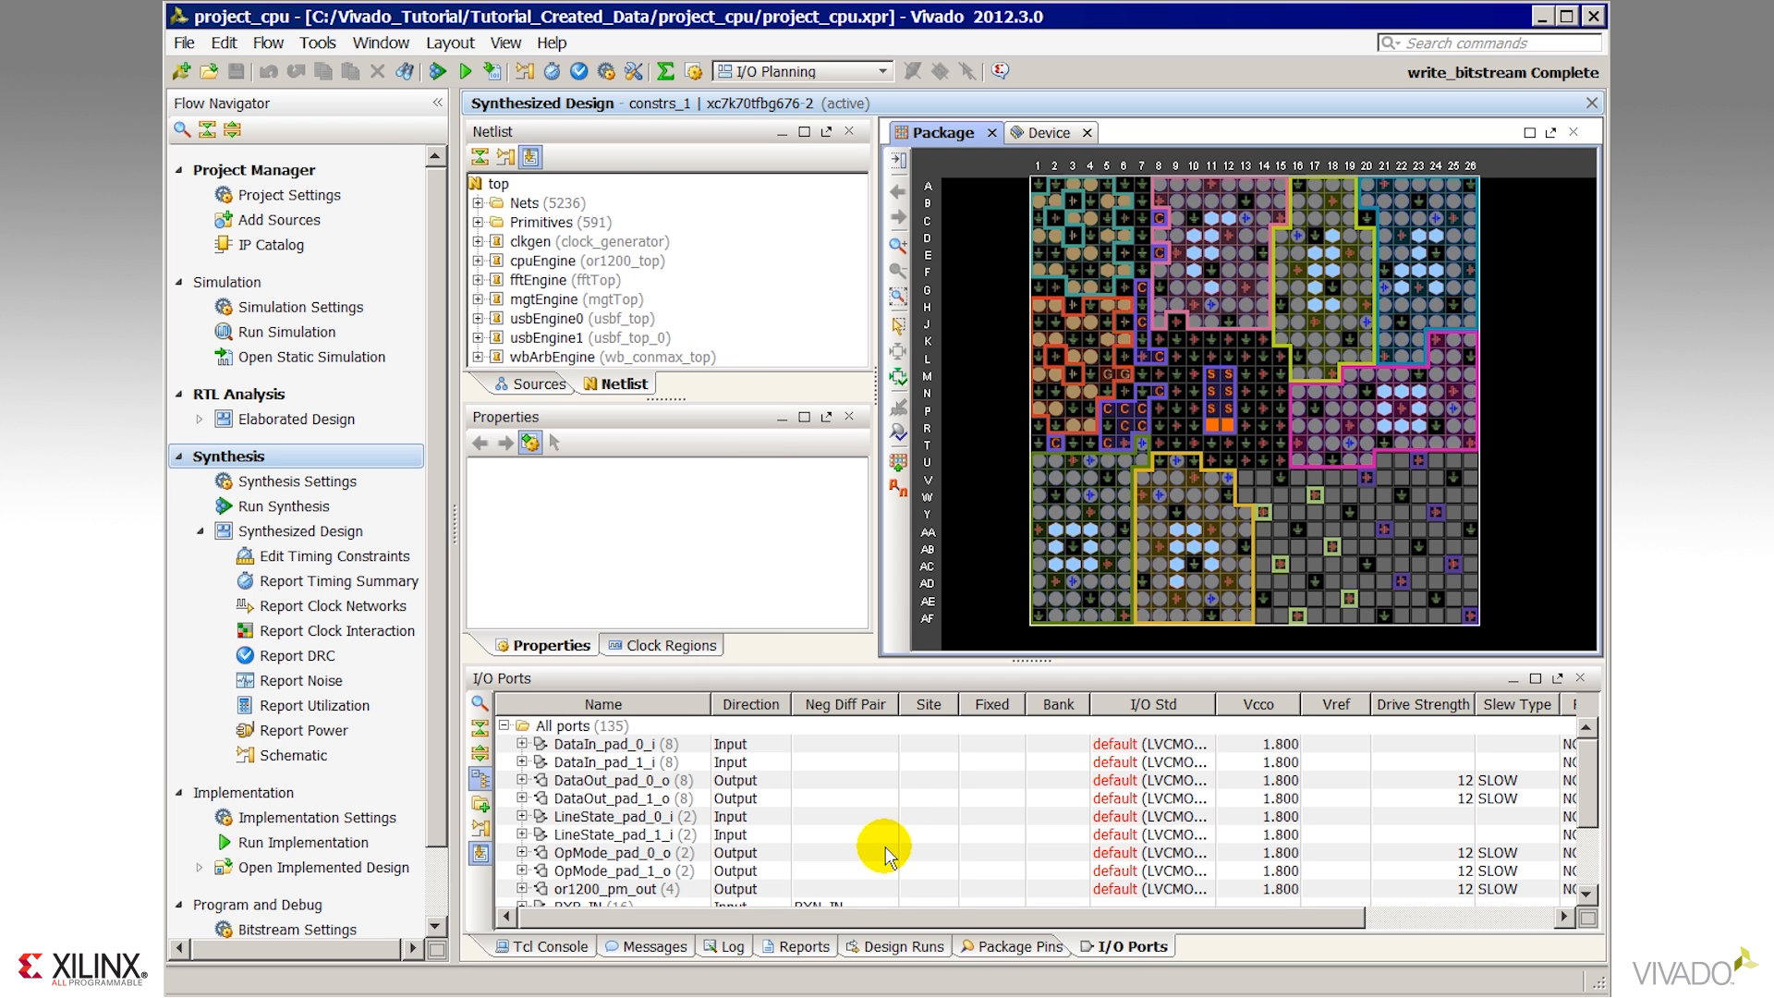
Maximize the I/O Ports list, show it as ungrouped individual ports, and filter it by "_0_".
click(1535, 678)
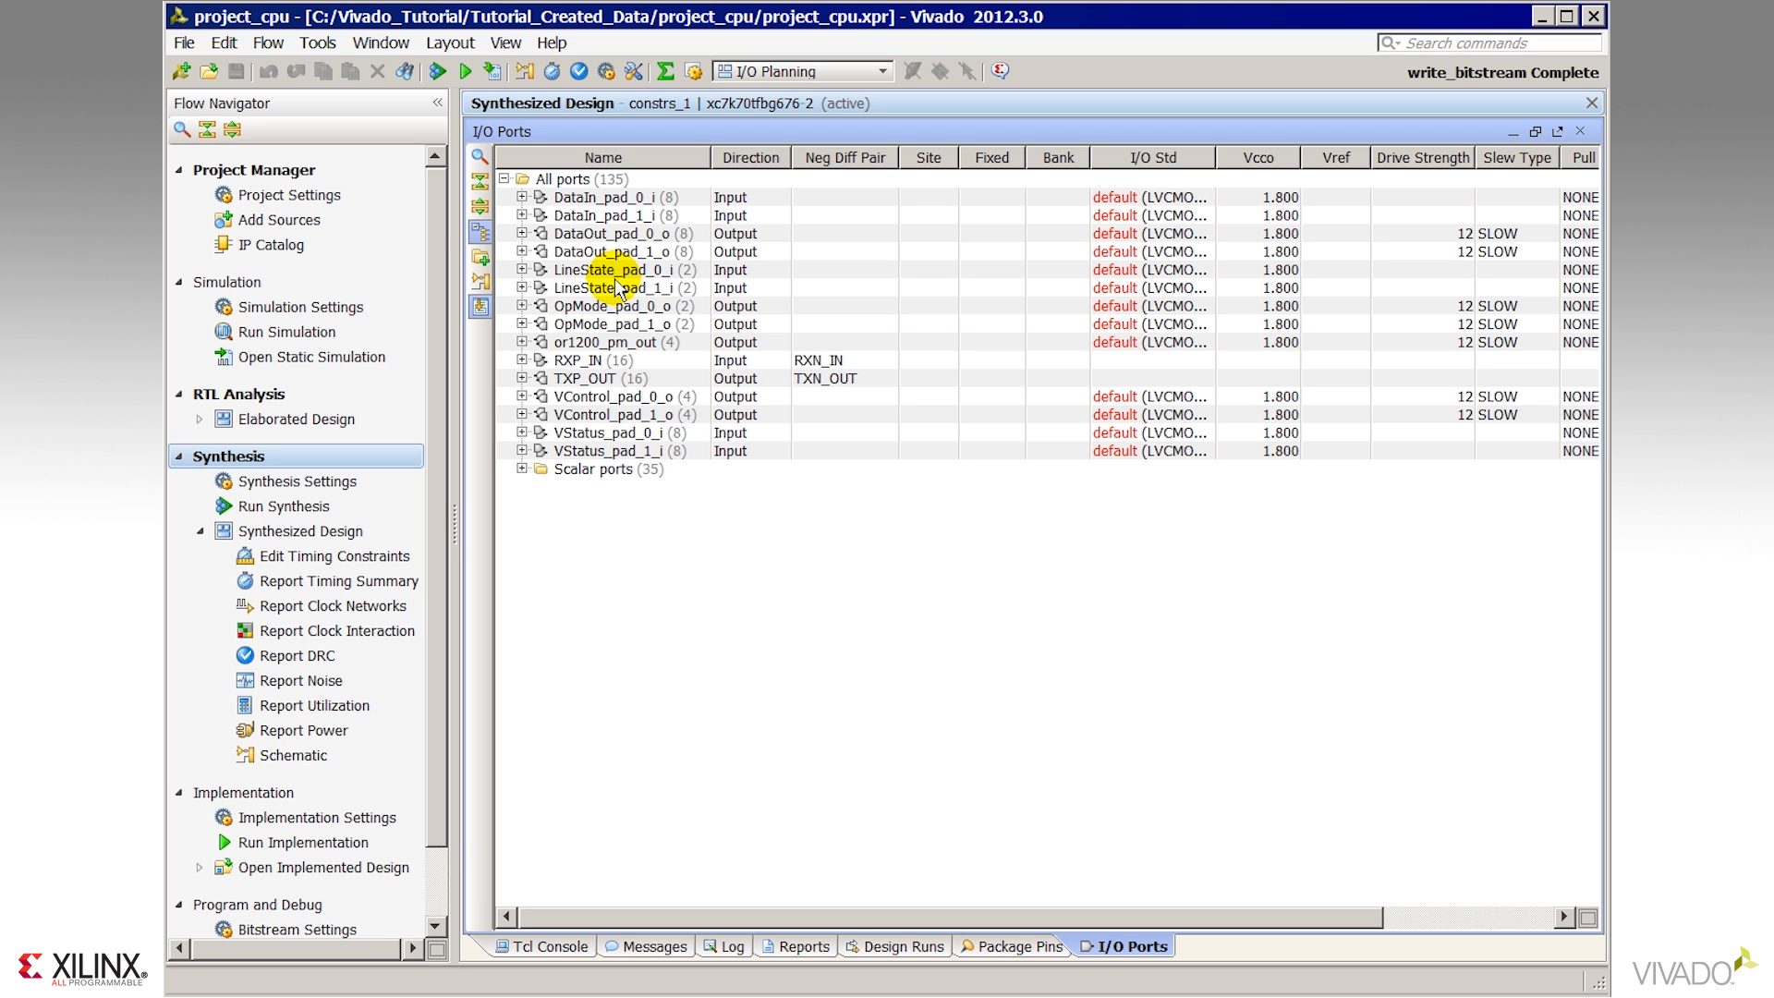
click(481, 232)
click(479, 156)
text(_0_)
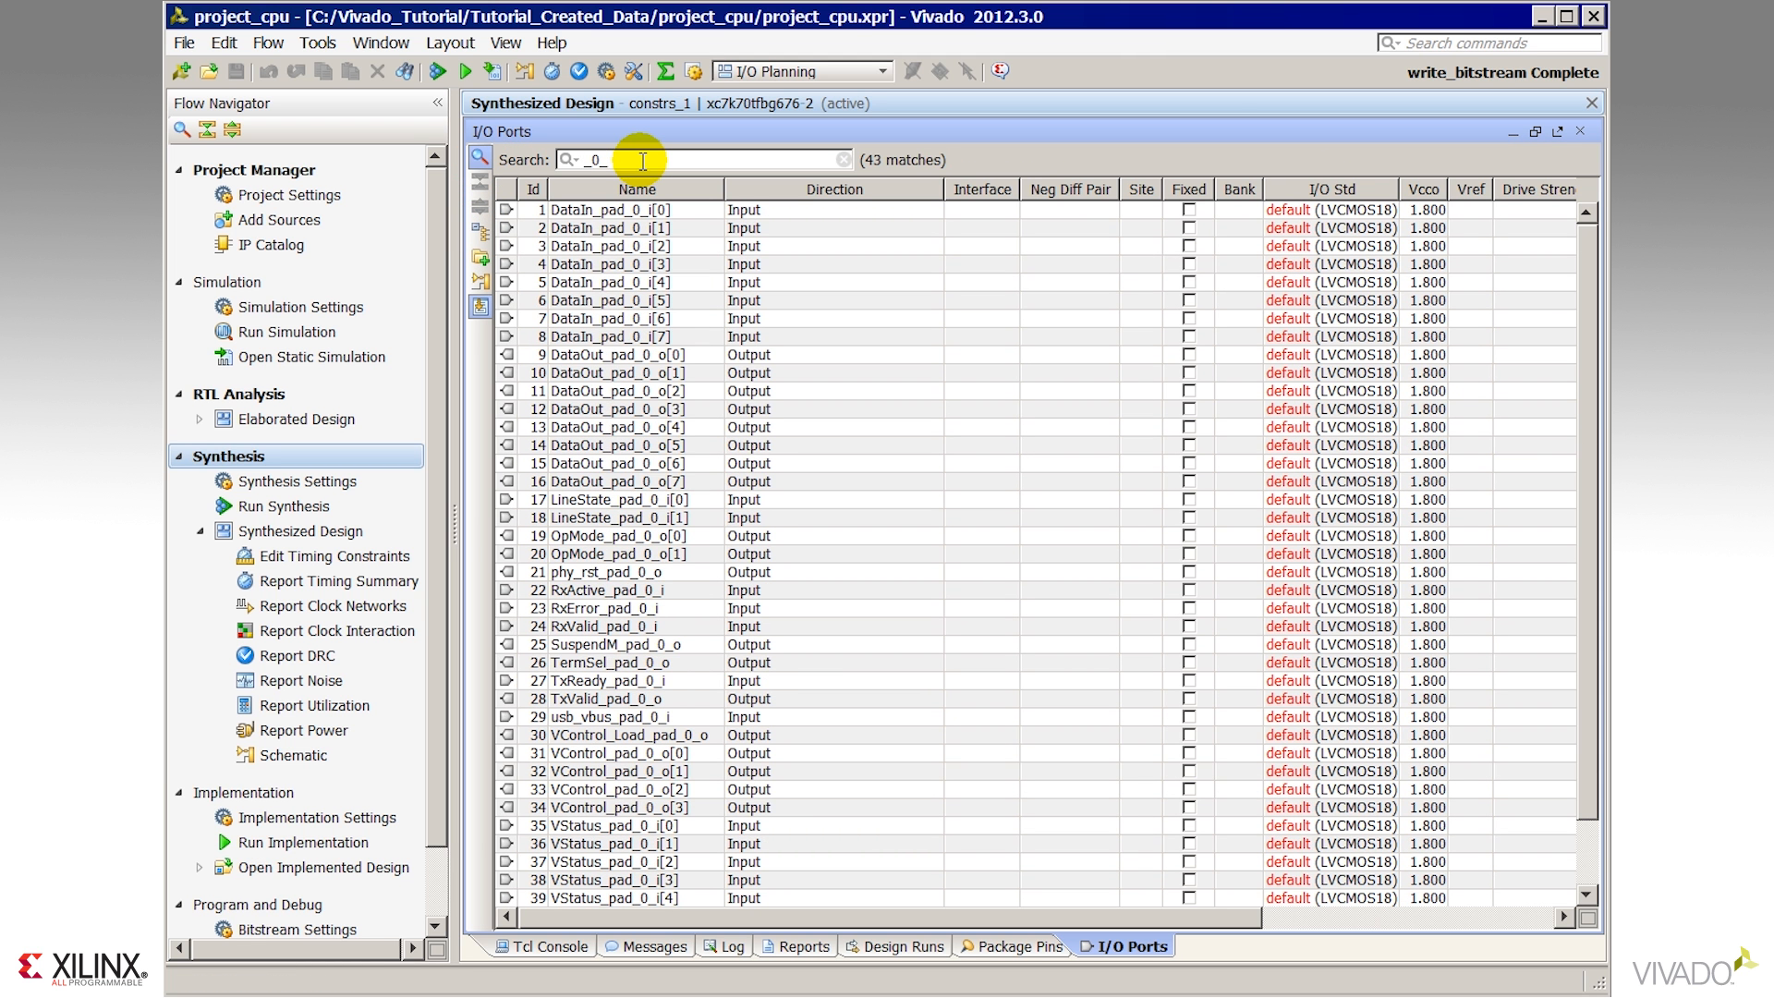
Create an I/O port interface named USB0 from all the filtered "_0_" ports, assigning both the selected buses and the individual ports.
click(603, 212)
key(ctrl+a)
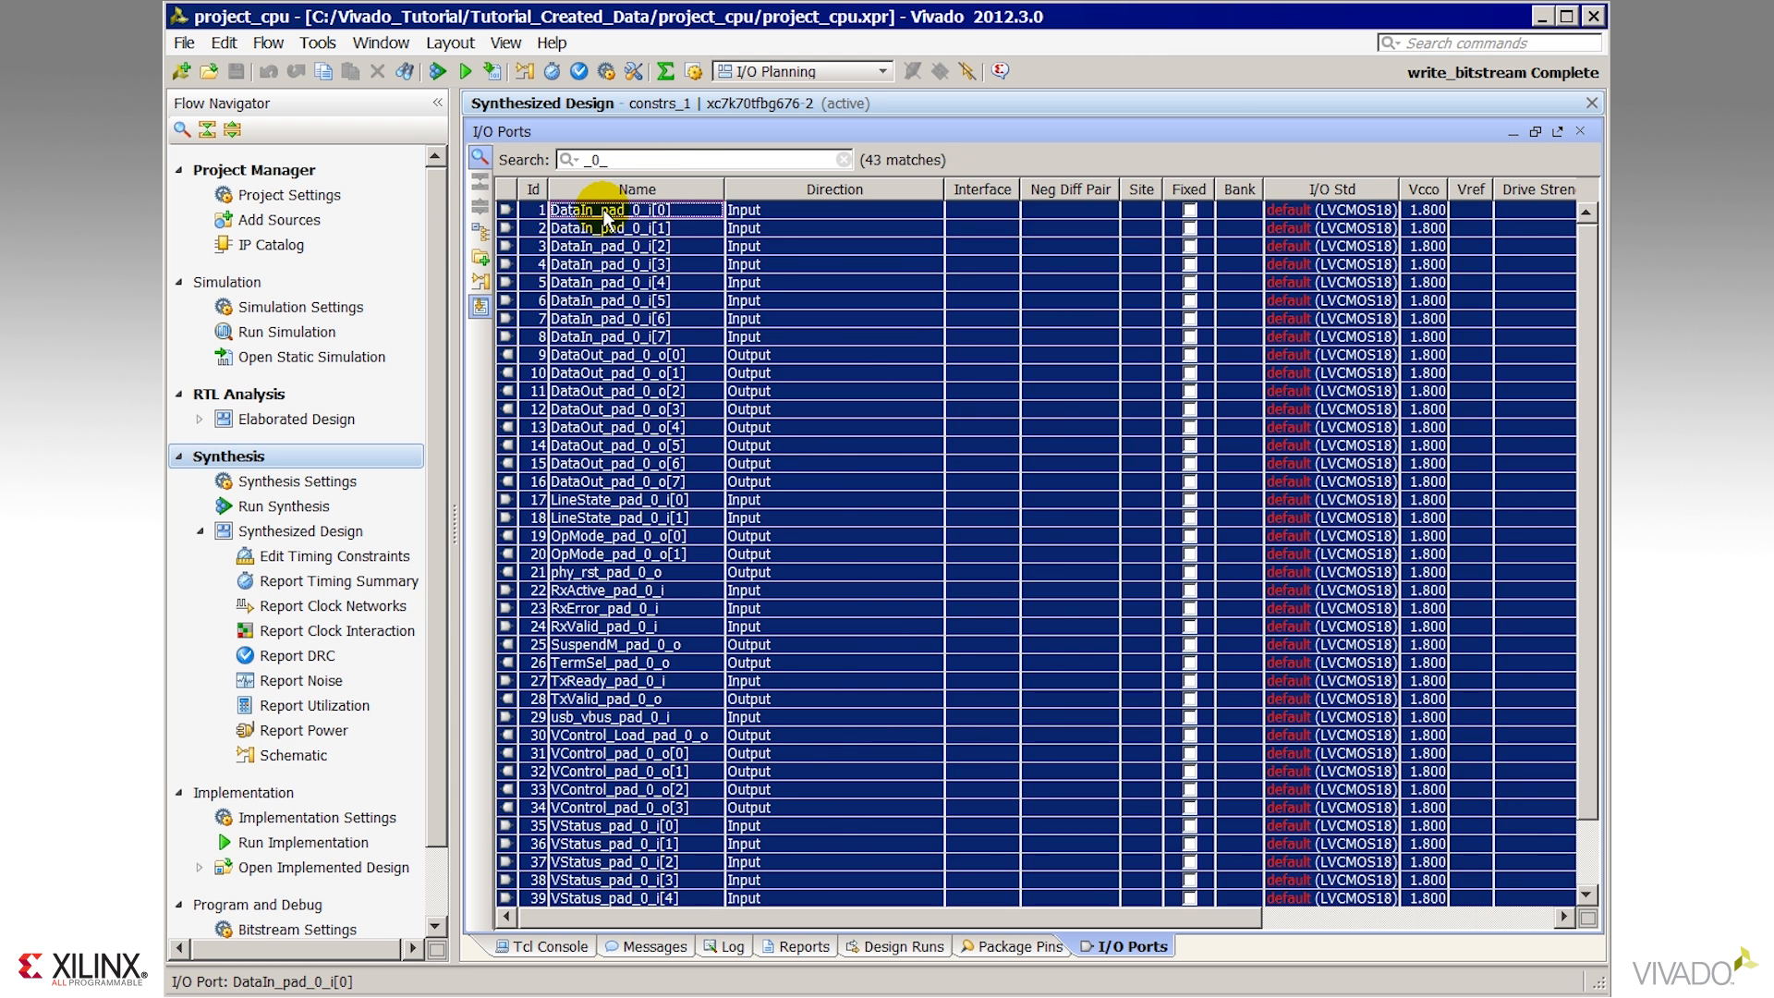
right_click(596, 215)
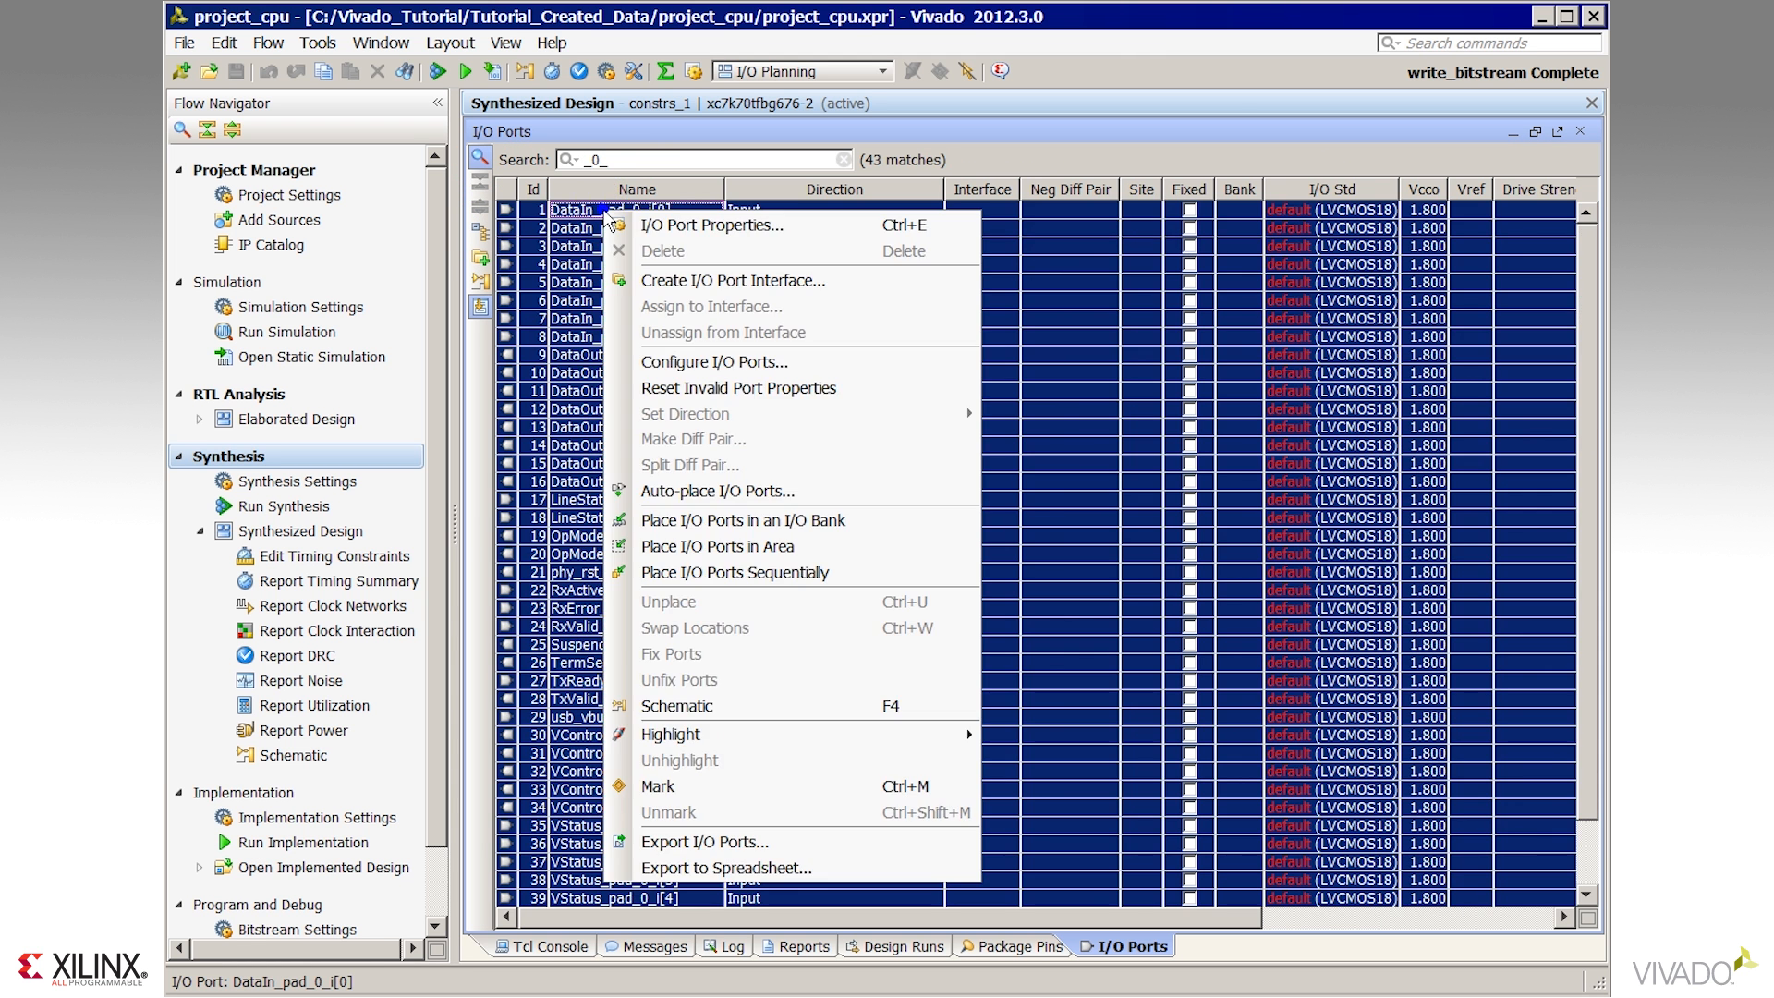
click(790, 281)
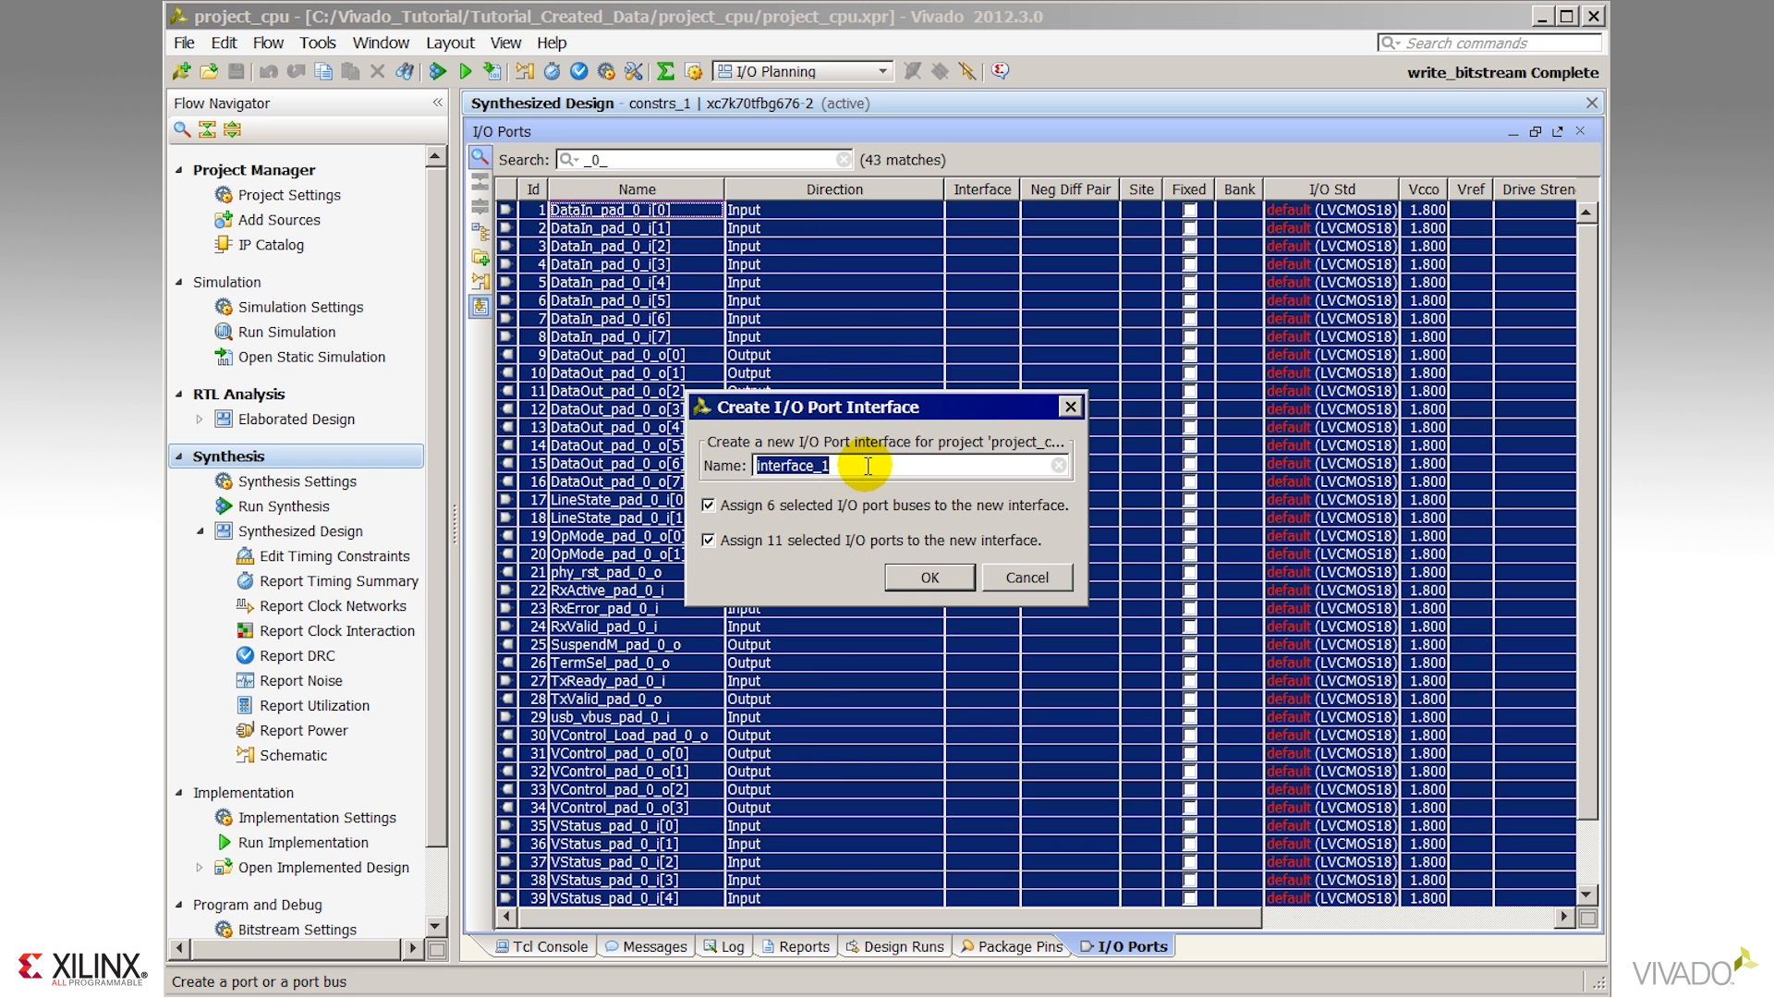
text(USB0)
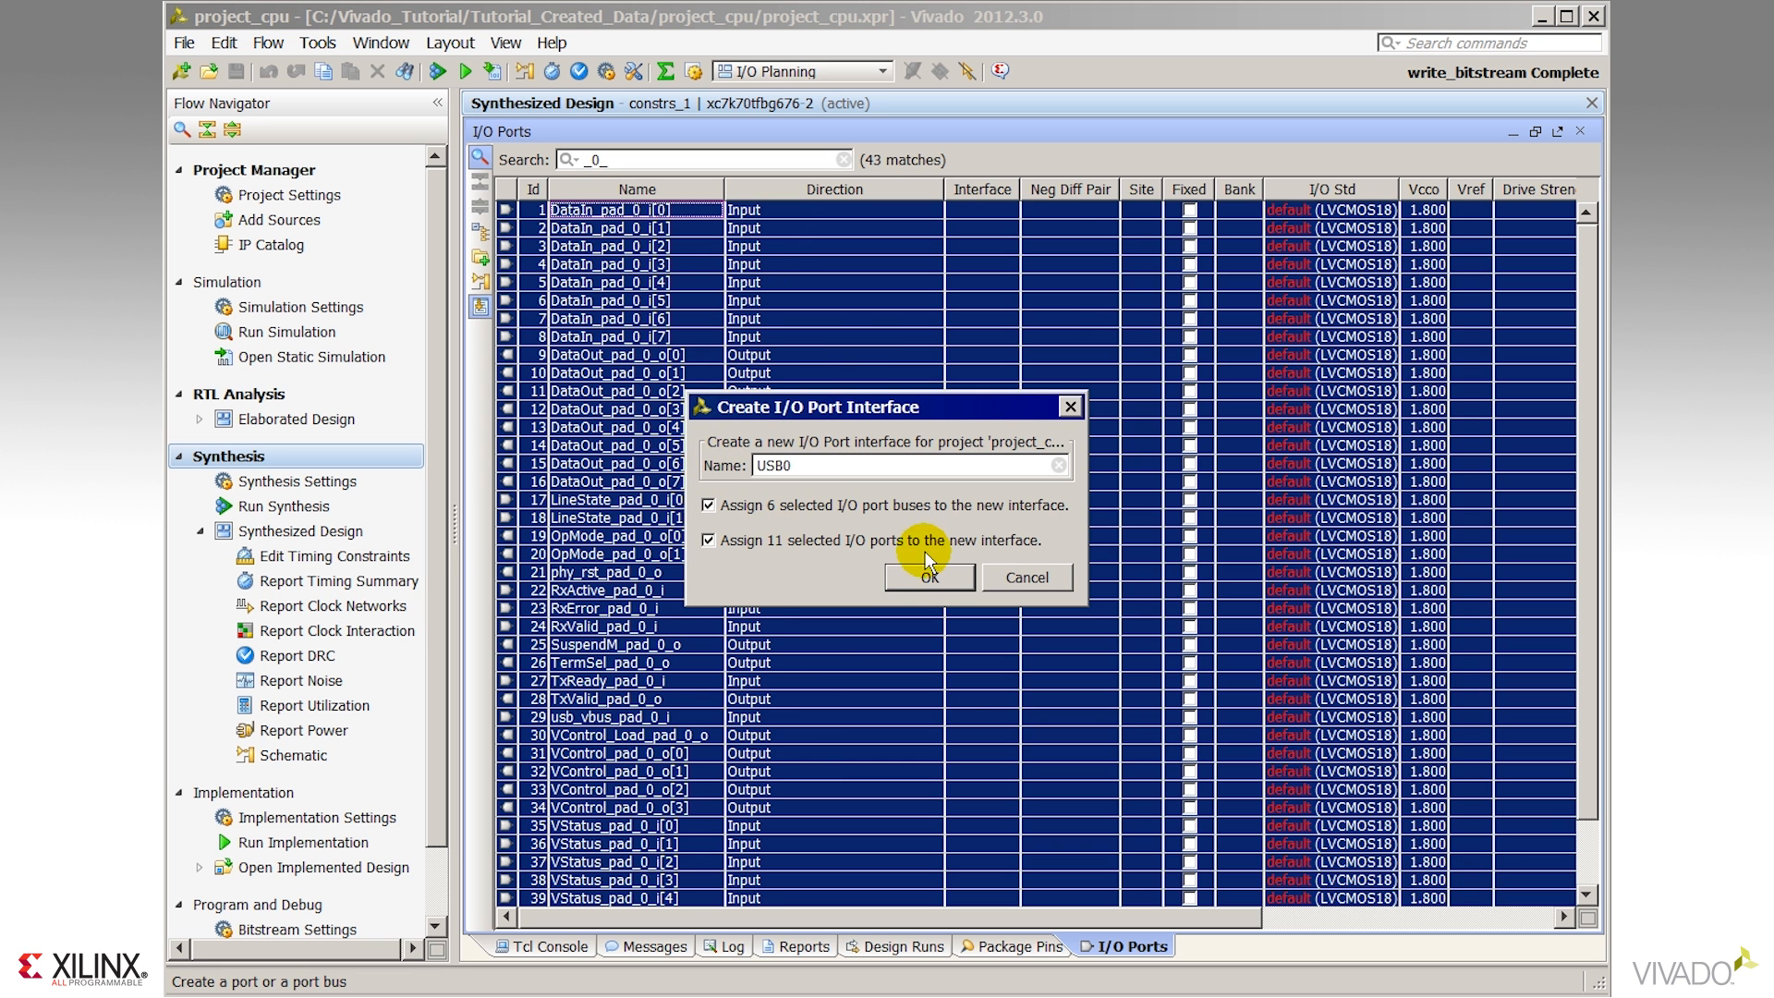
click(905, 573)
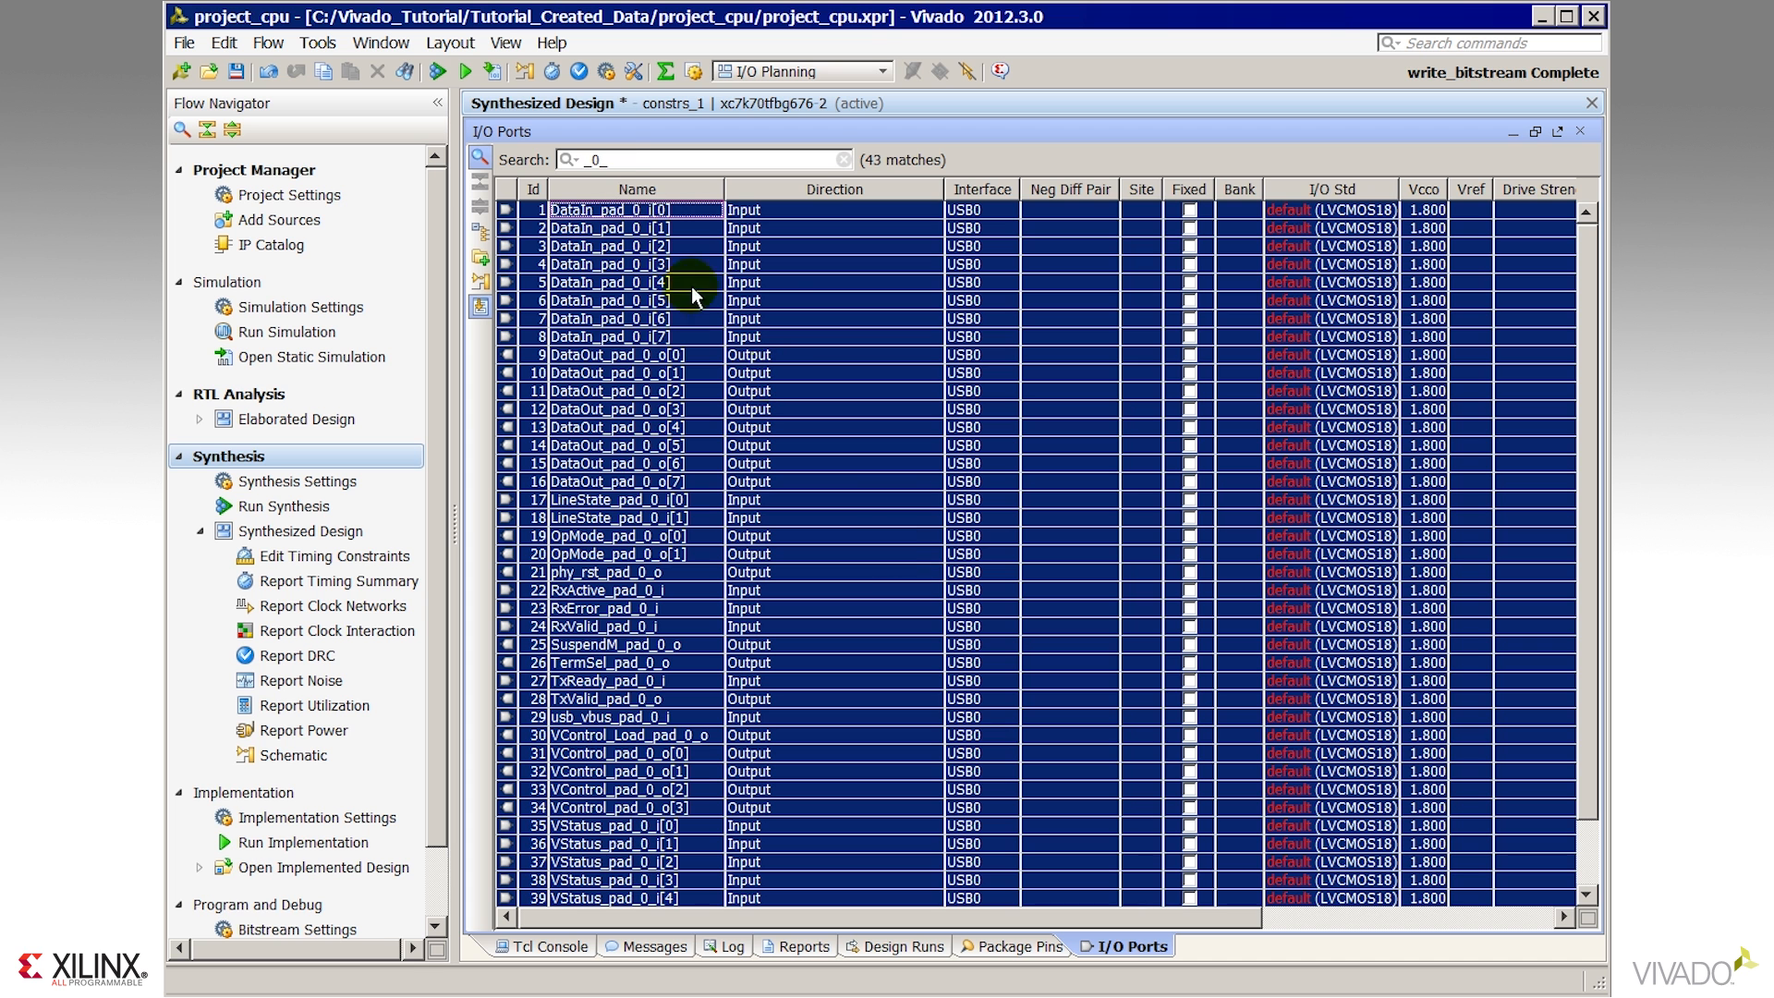
Filter the ports by "_1_" and create an I/O port interface named USB1 from all the matching buses and ports.
click(595, 159)
text(_1_)
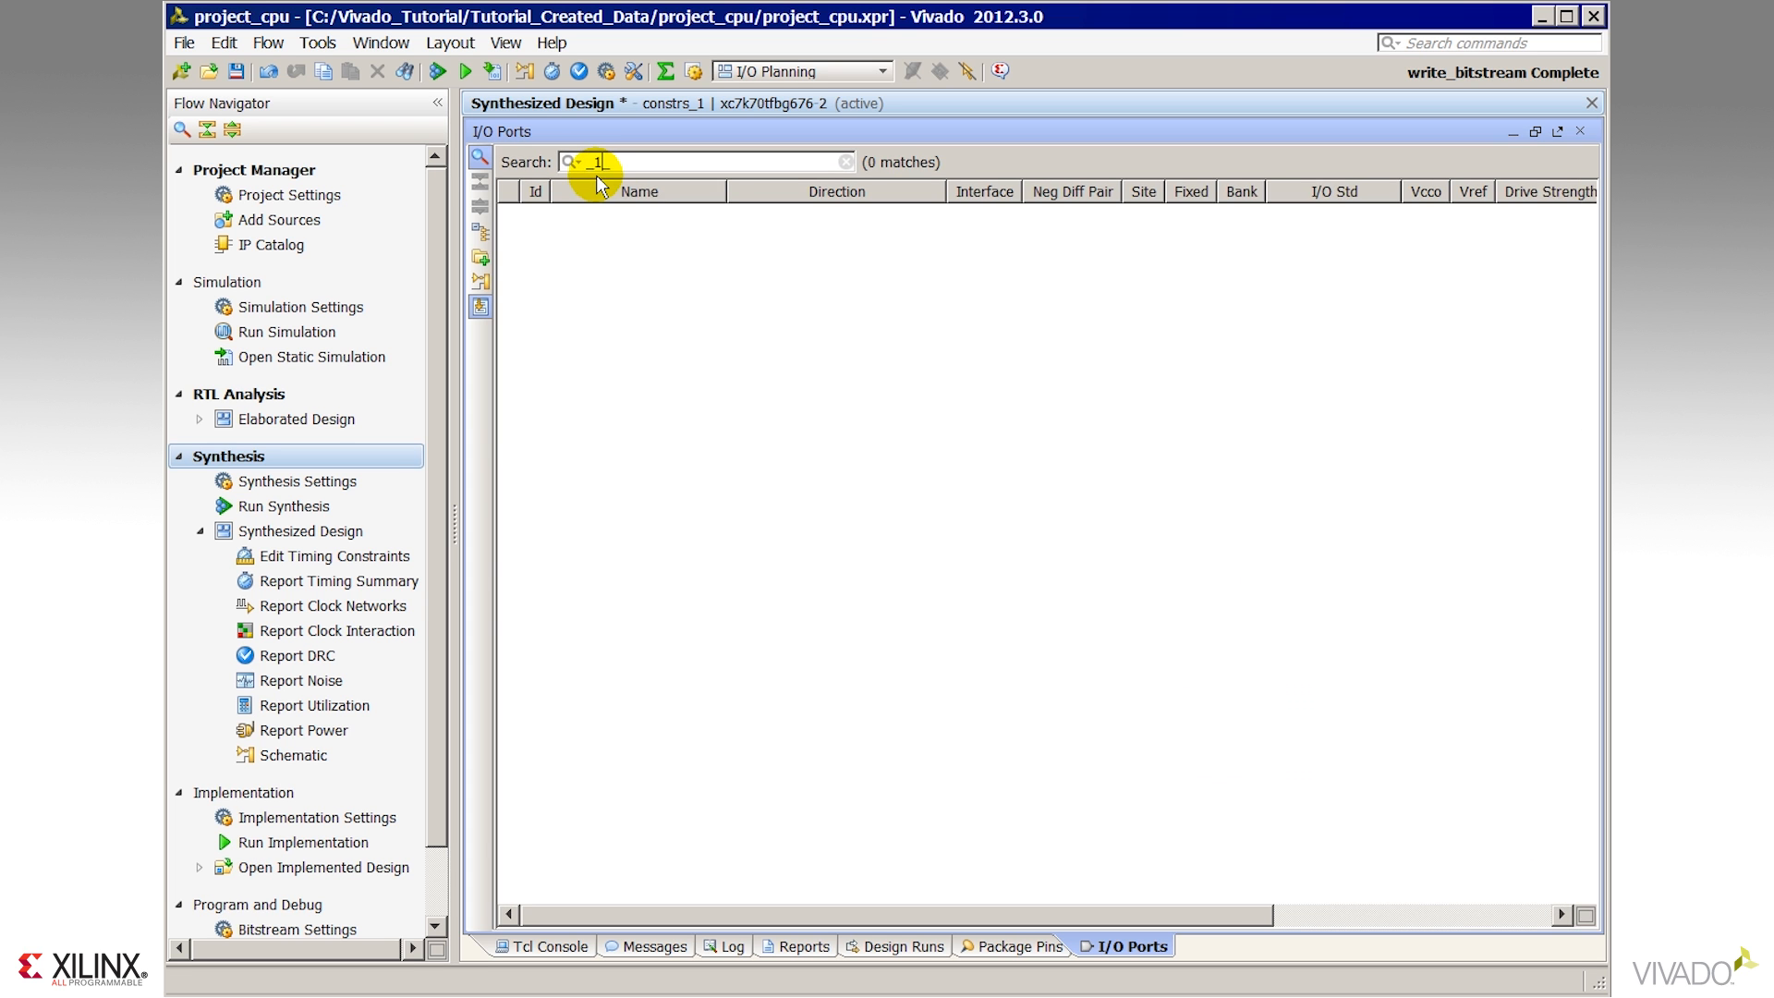
right_click(644, 223)
click(774, 294)
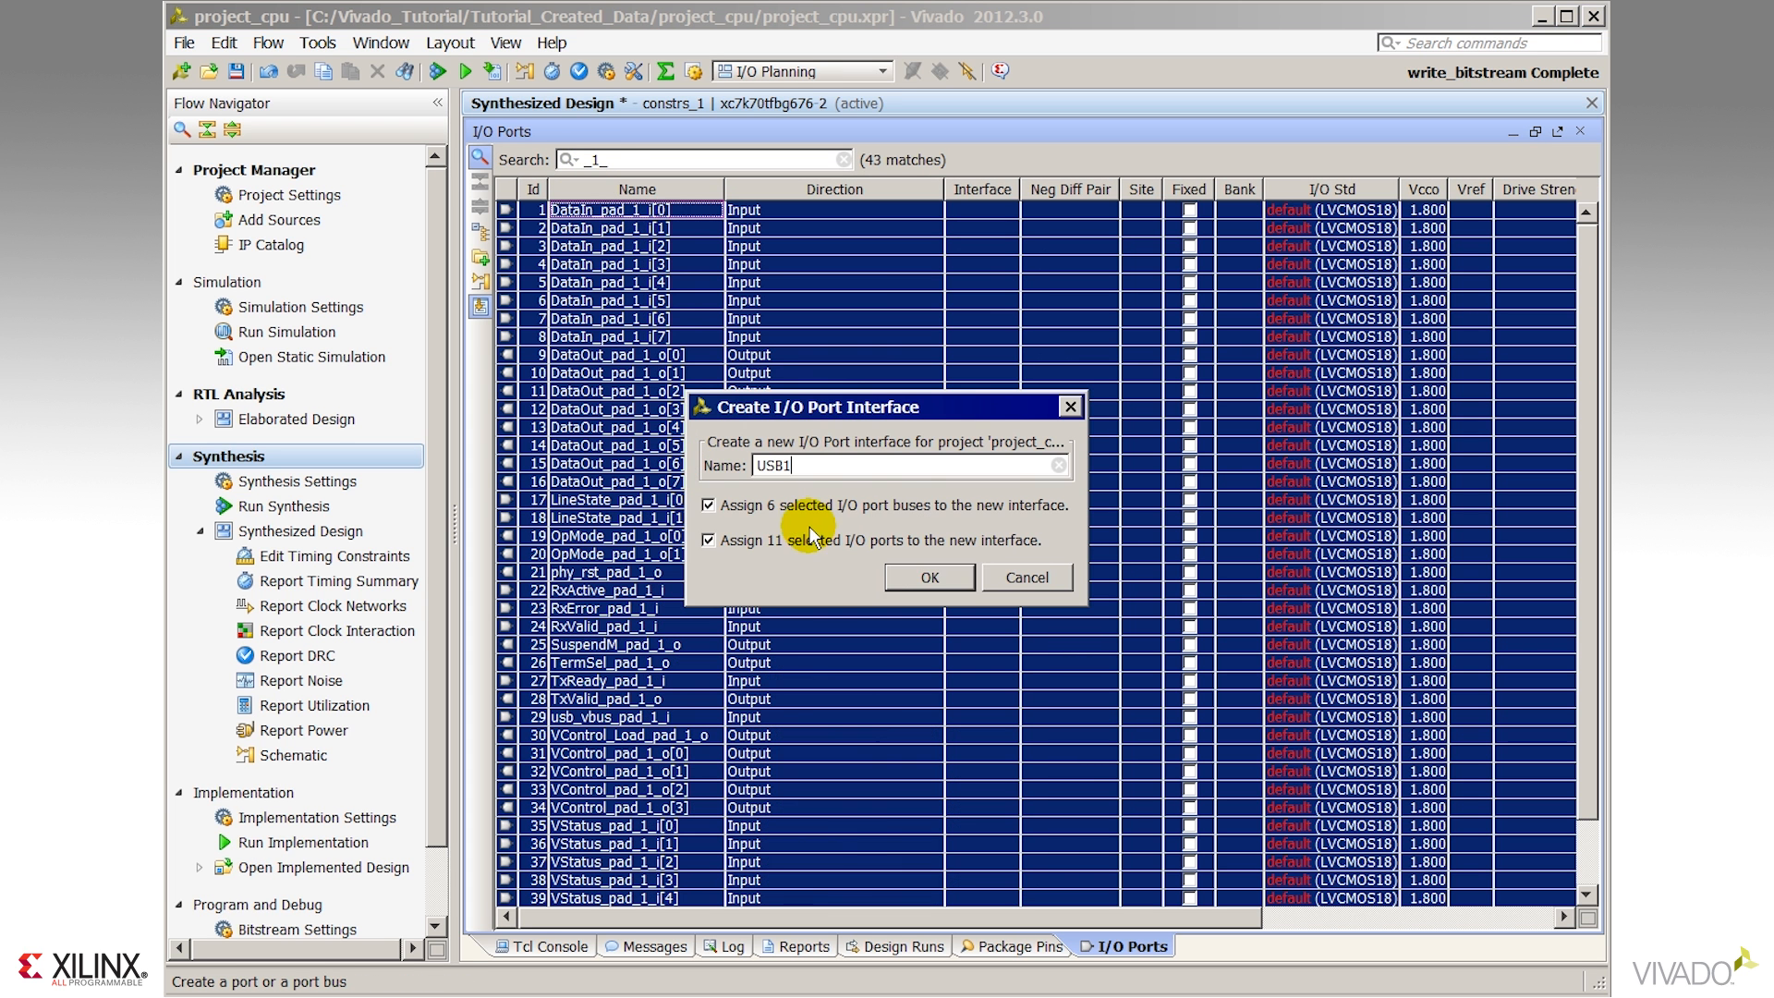
click(953, 578)
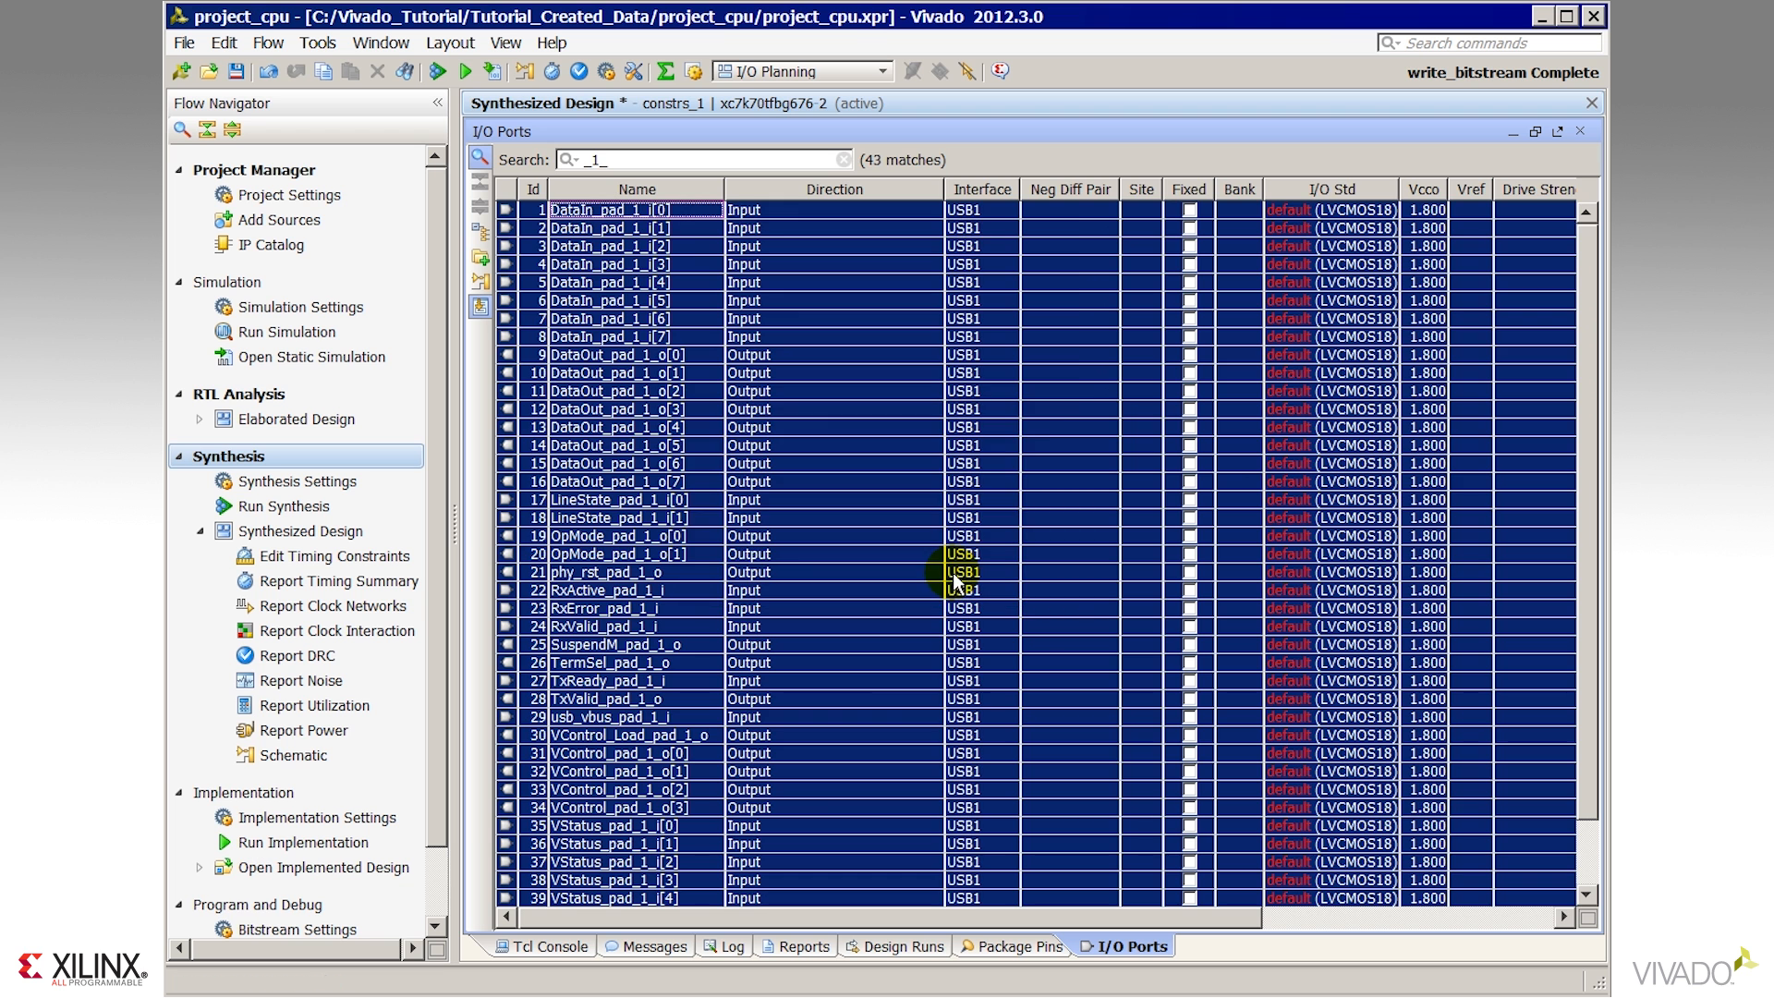
Remove the port filter, return to the grouped list, and examine the buses and scalar ports inside the USB1 interface.
click(480, 157)
click(522, 215)
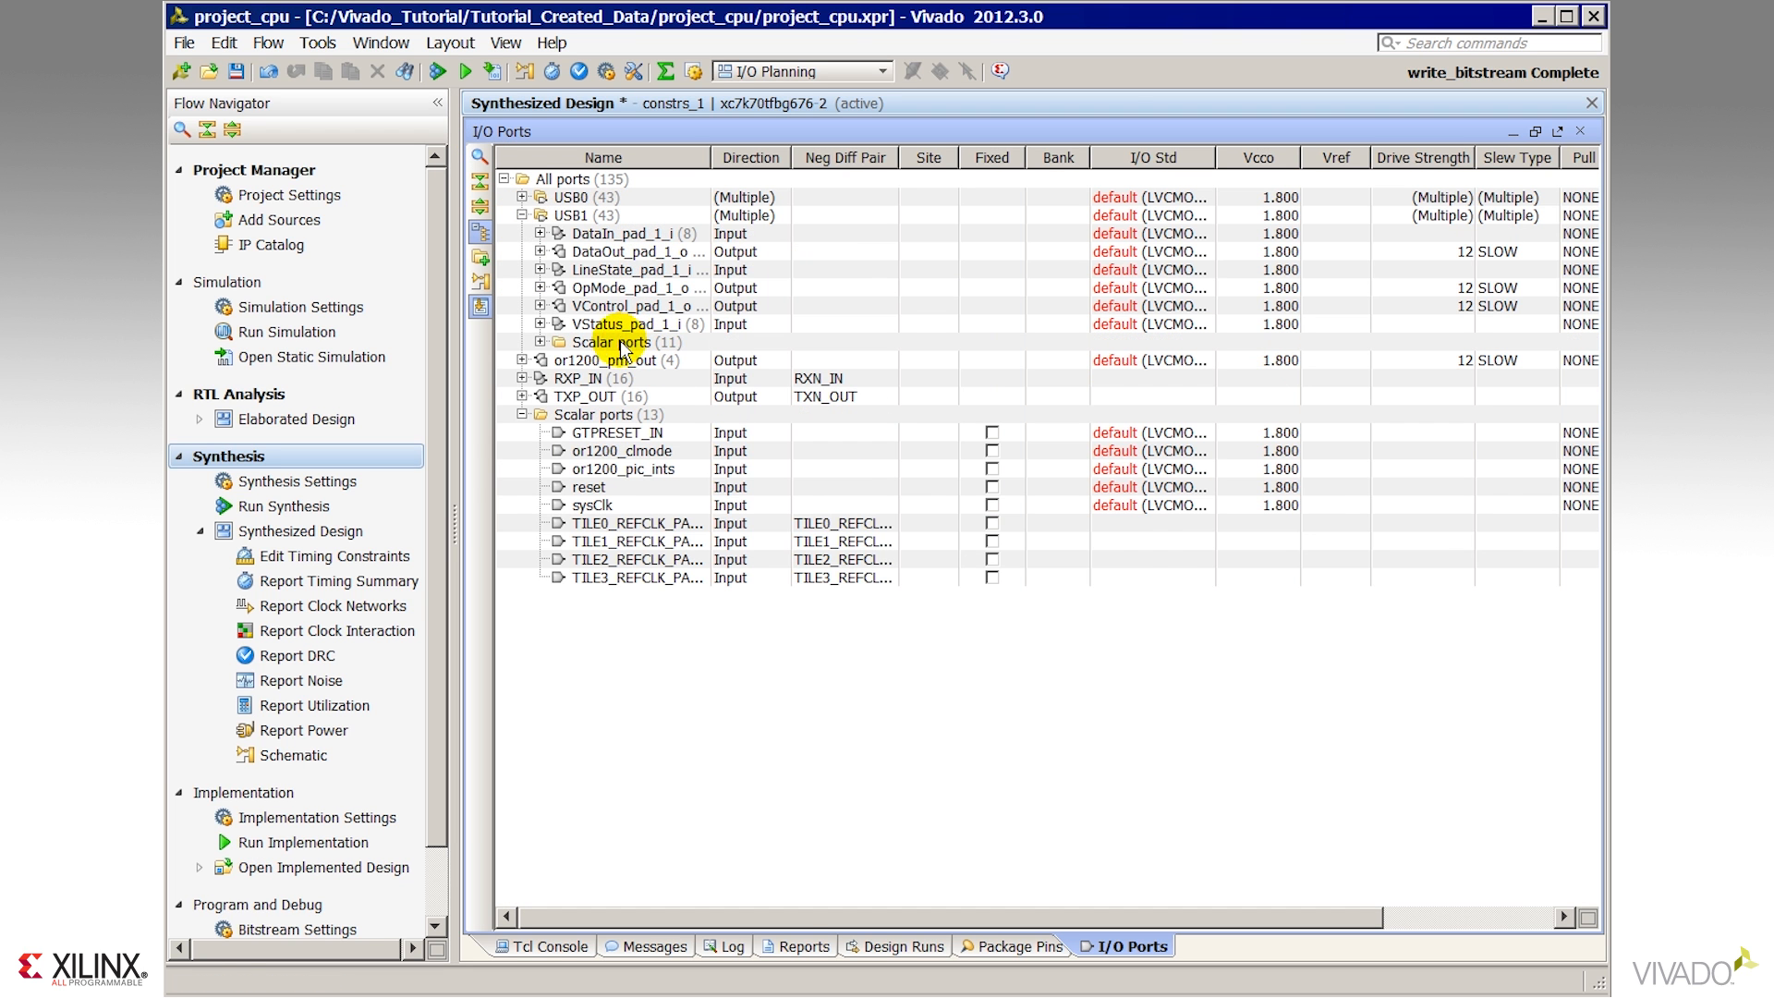
click(538, 340)
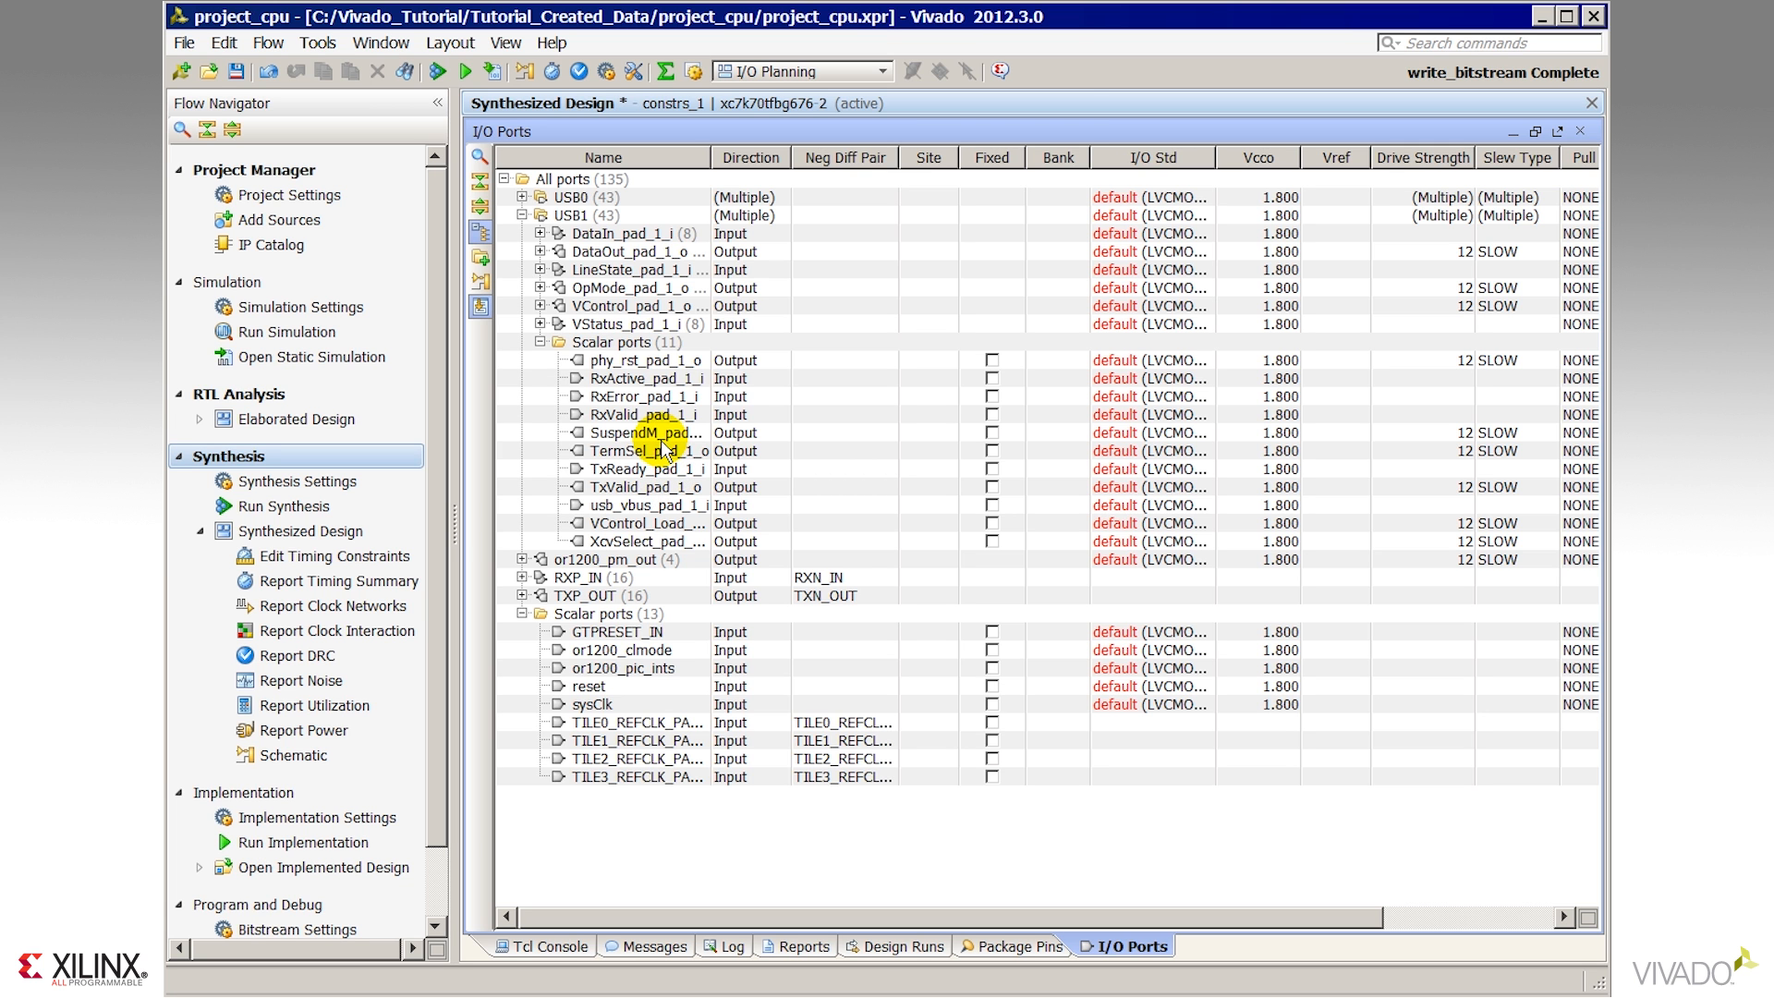
click(539, 342)
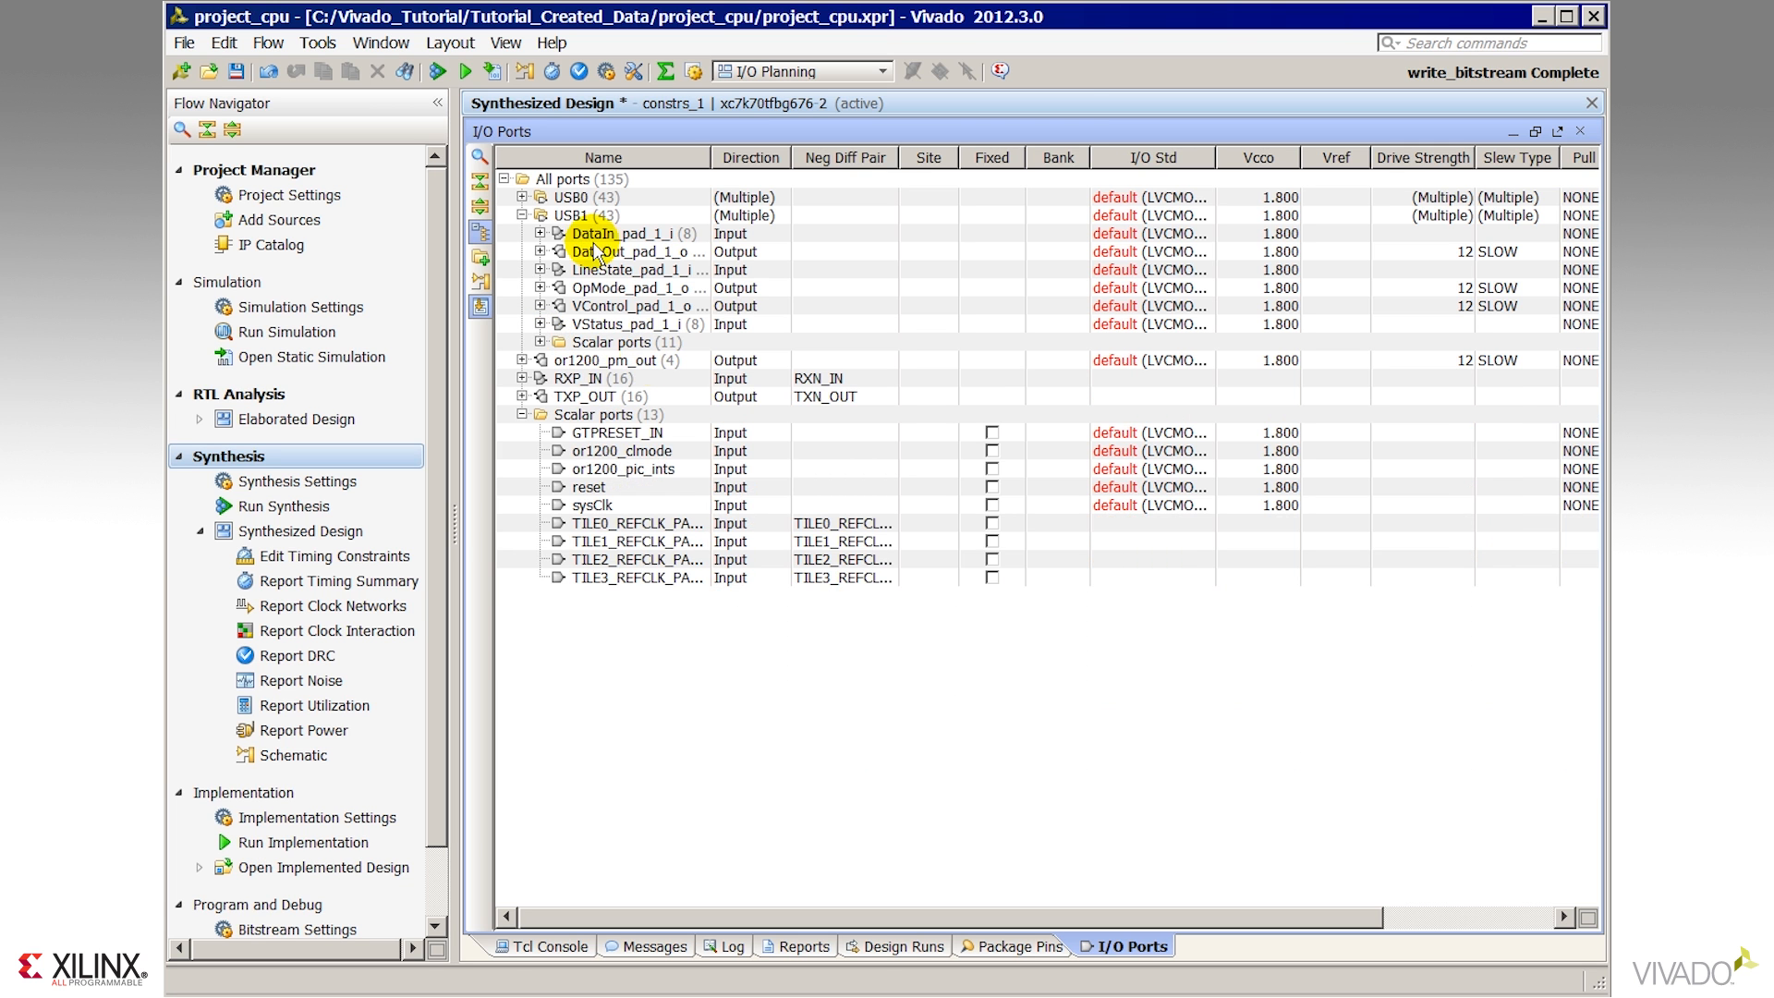
click(523, 215)
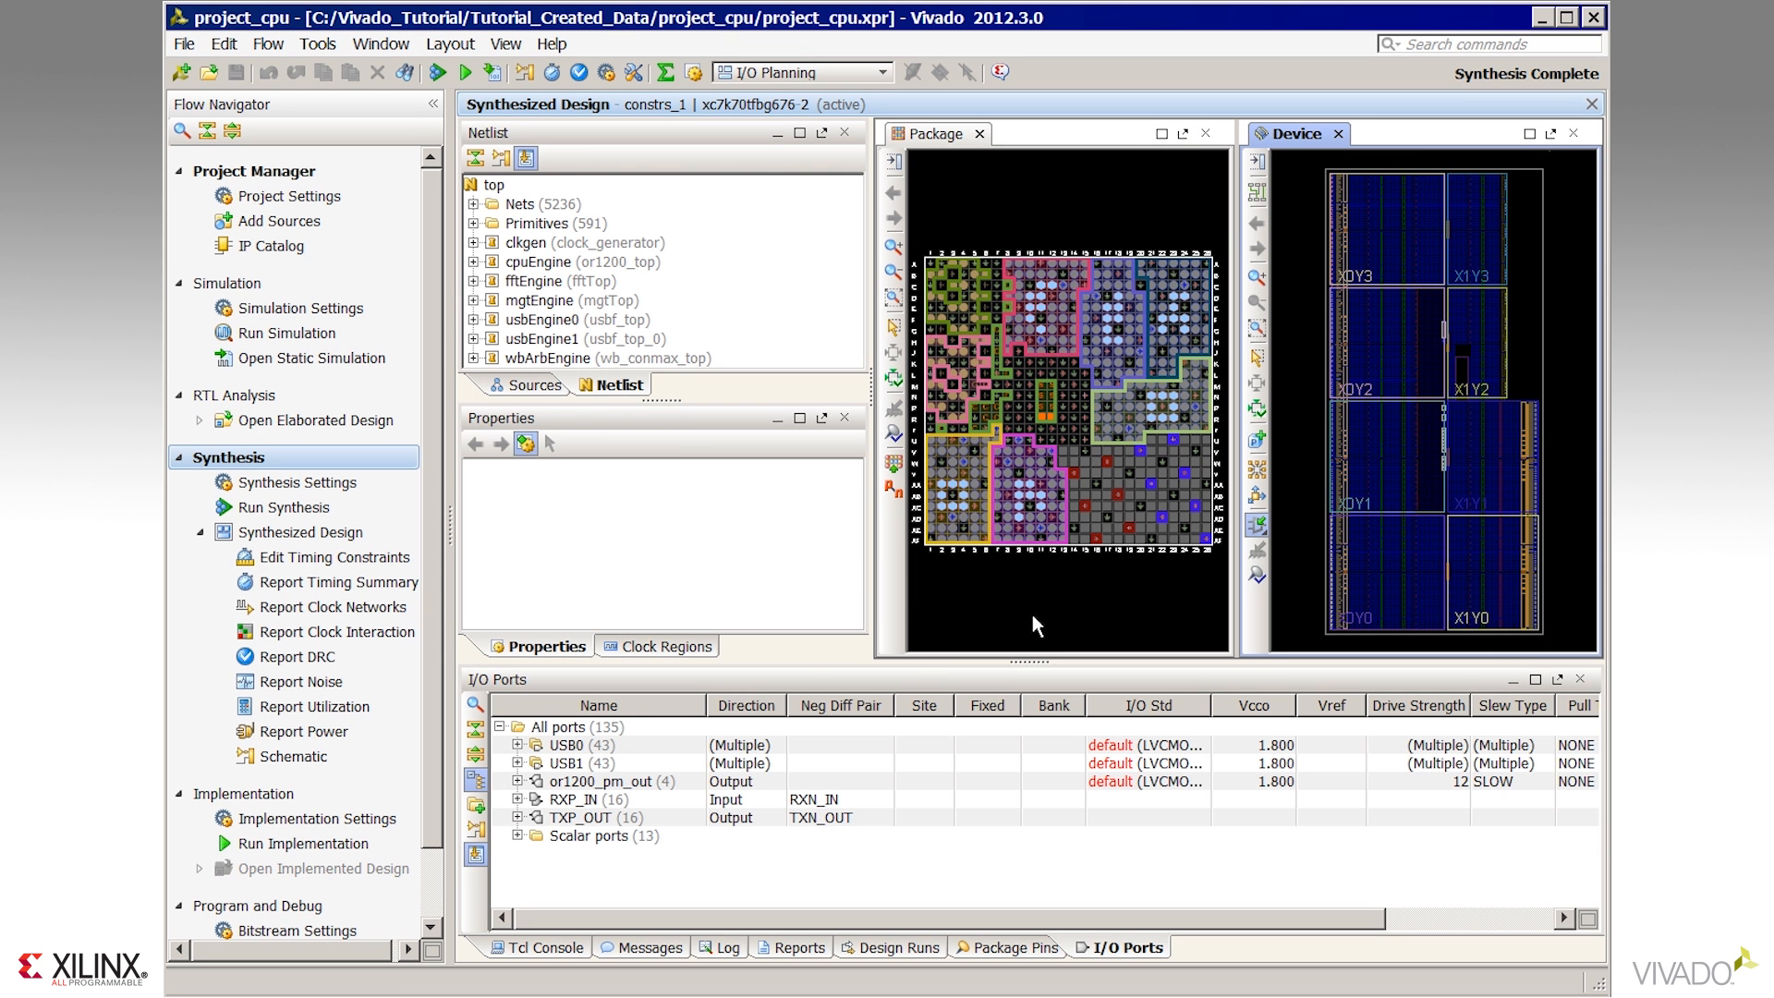
Place the USB0 interface's ports in I/O bank 15 on the package using the Place I/O Ports in an I/O Bank mode.
click(566, 744)
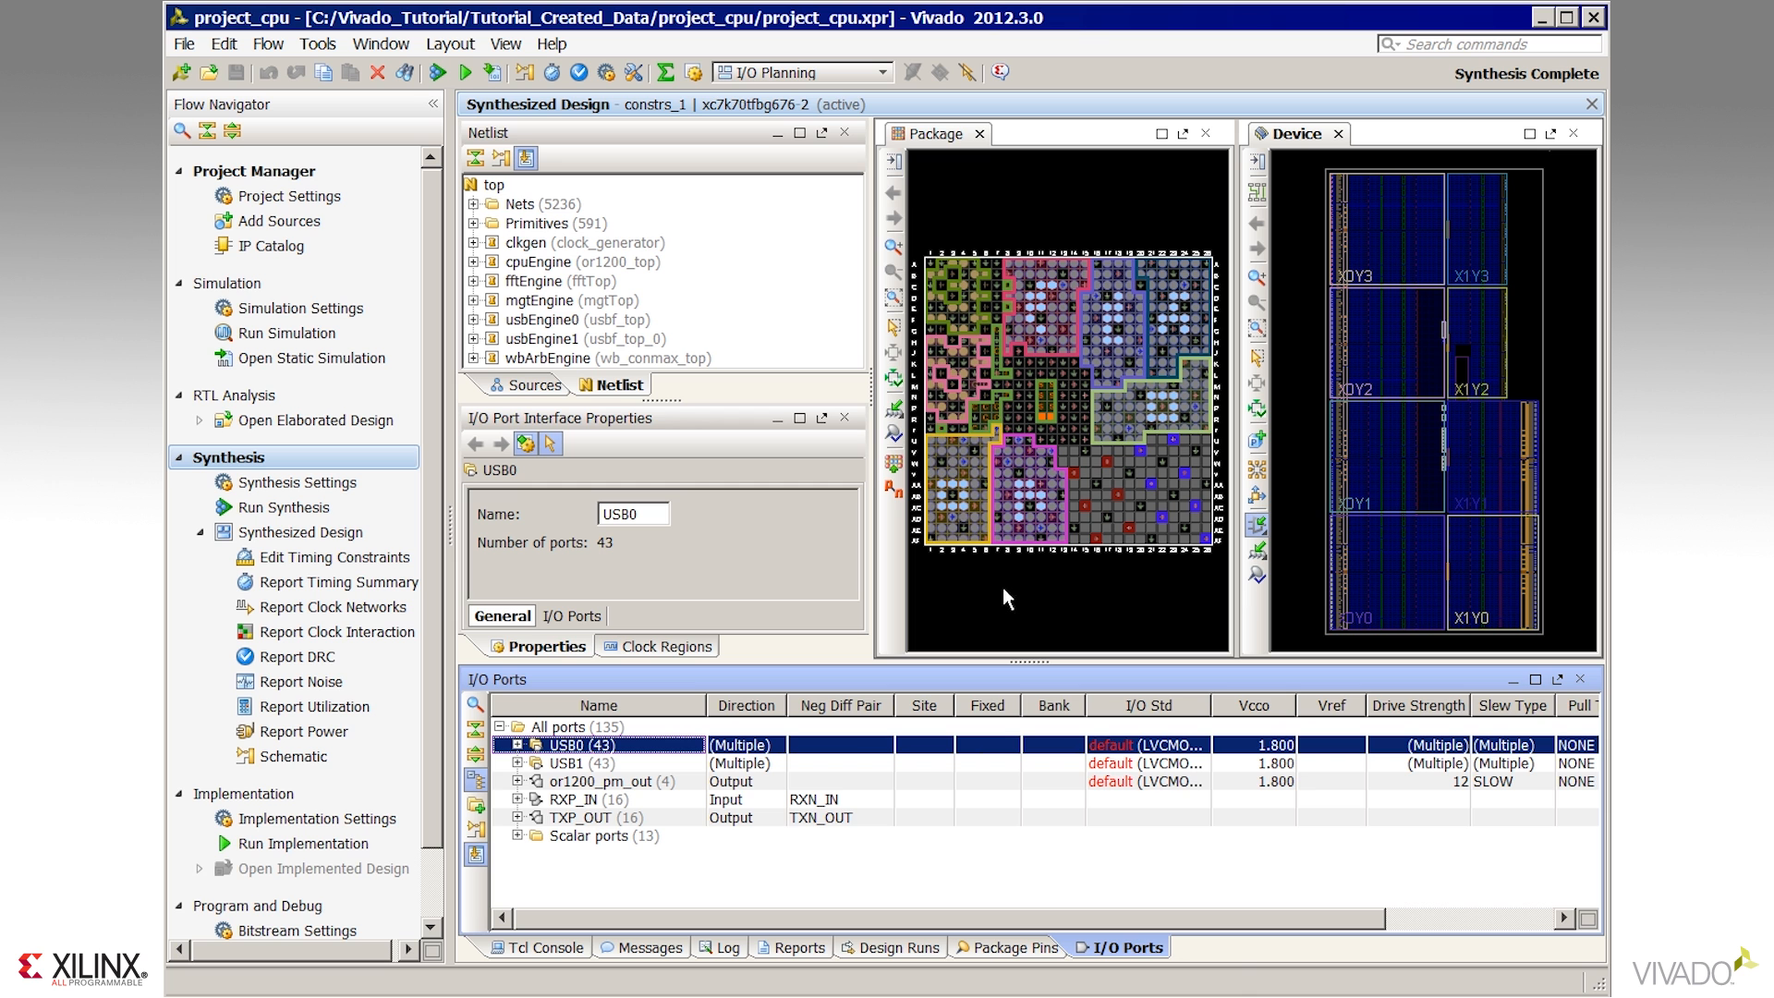
click(898, 413)
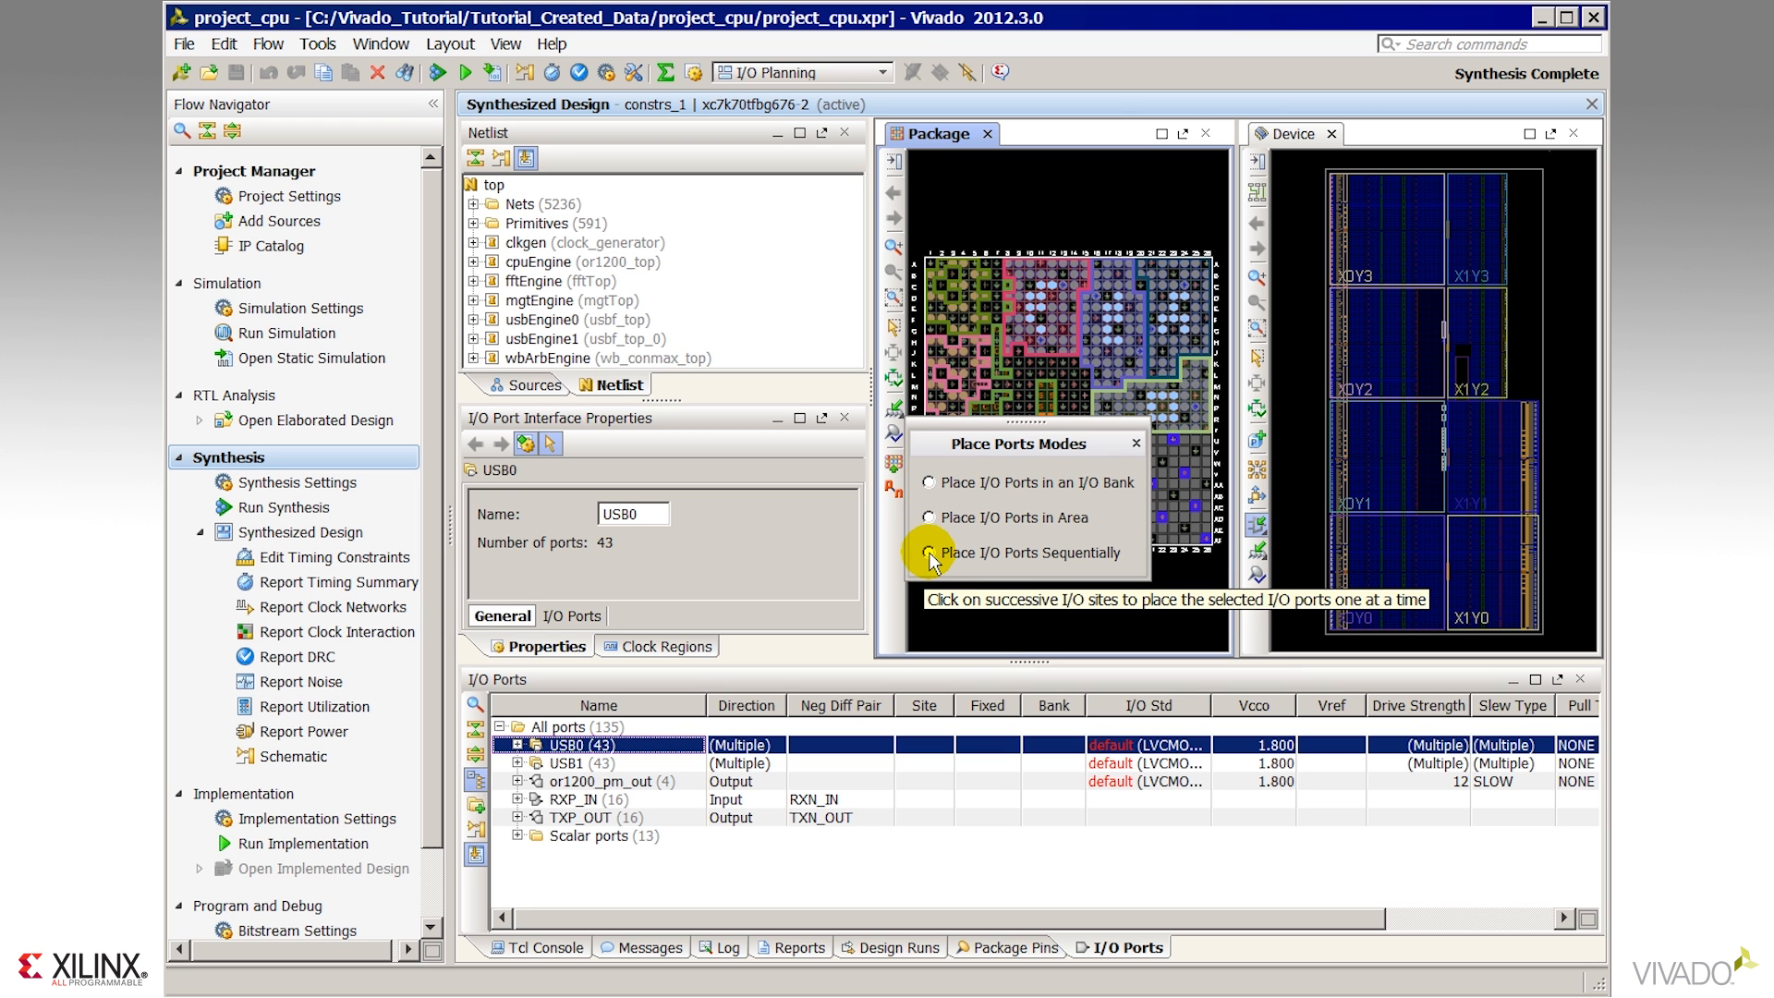
click(929, 481)
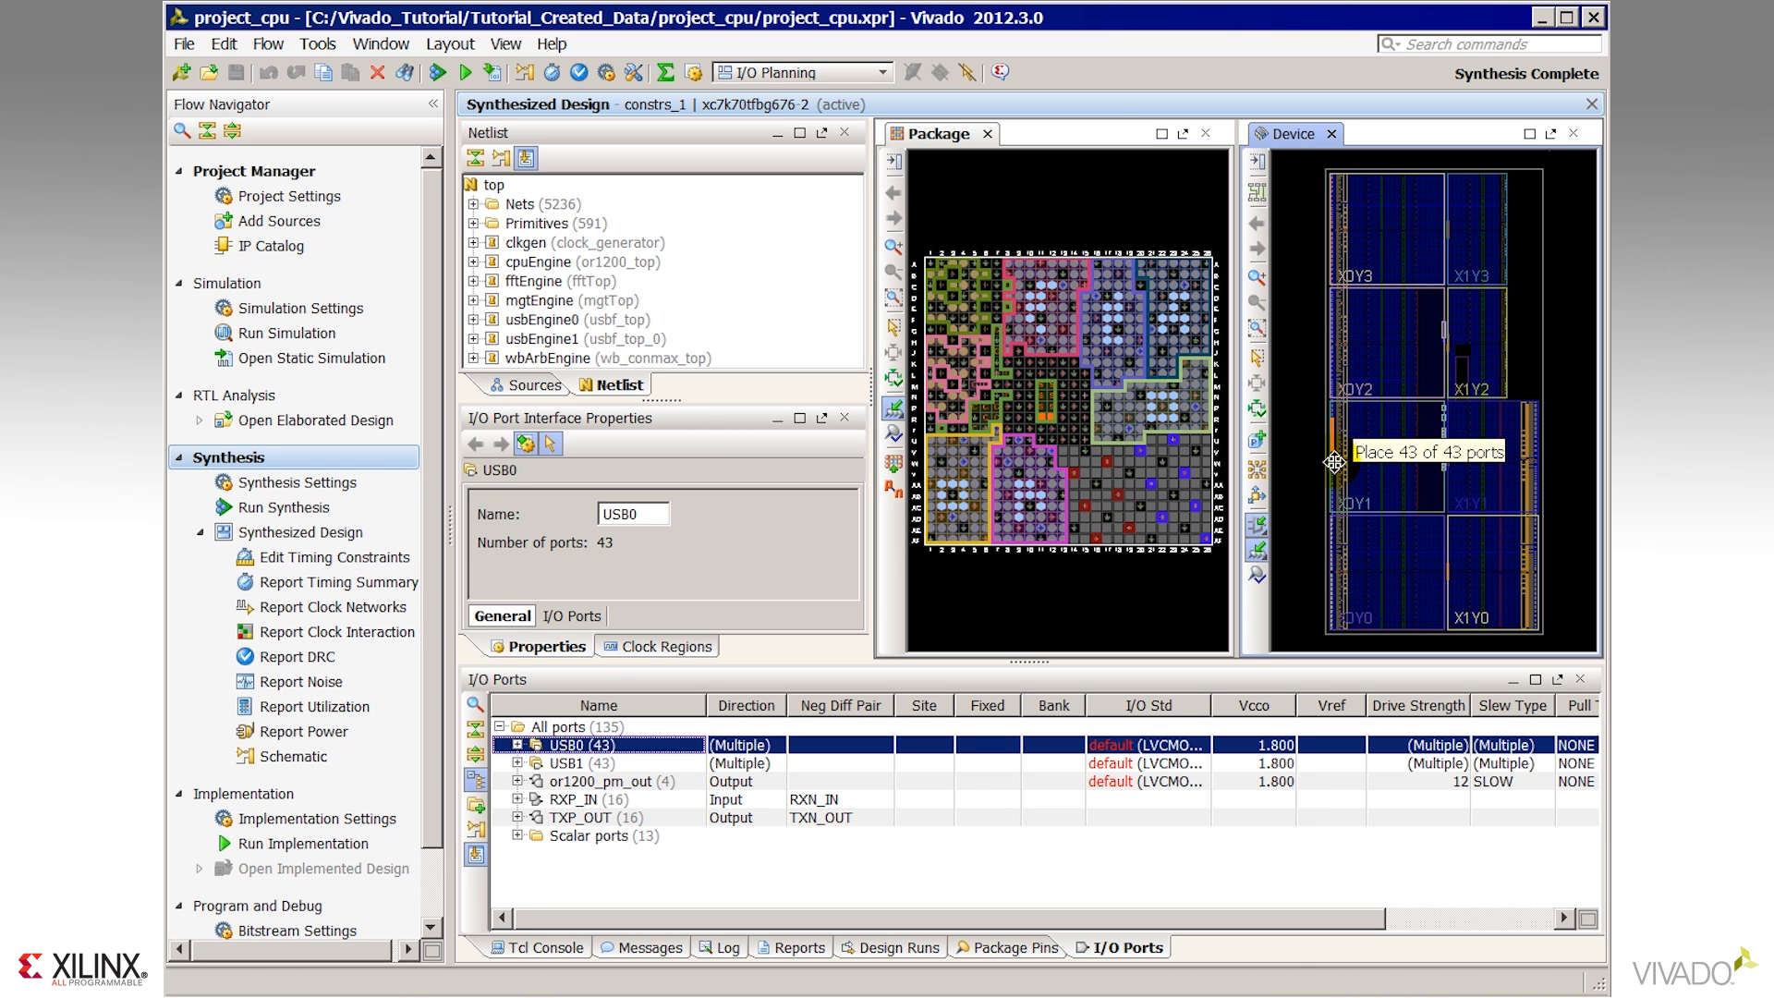
click(1121, 355)
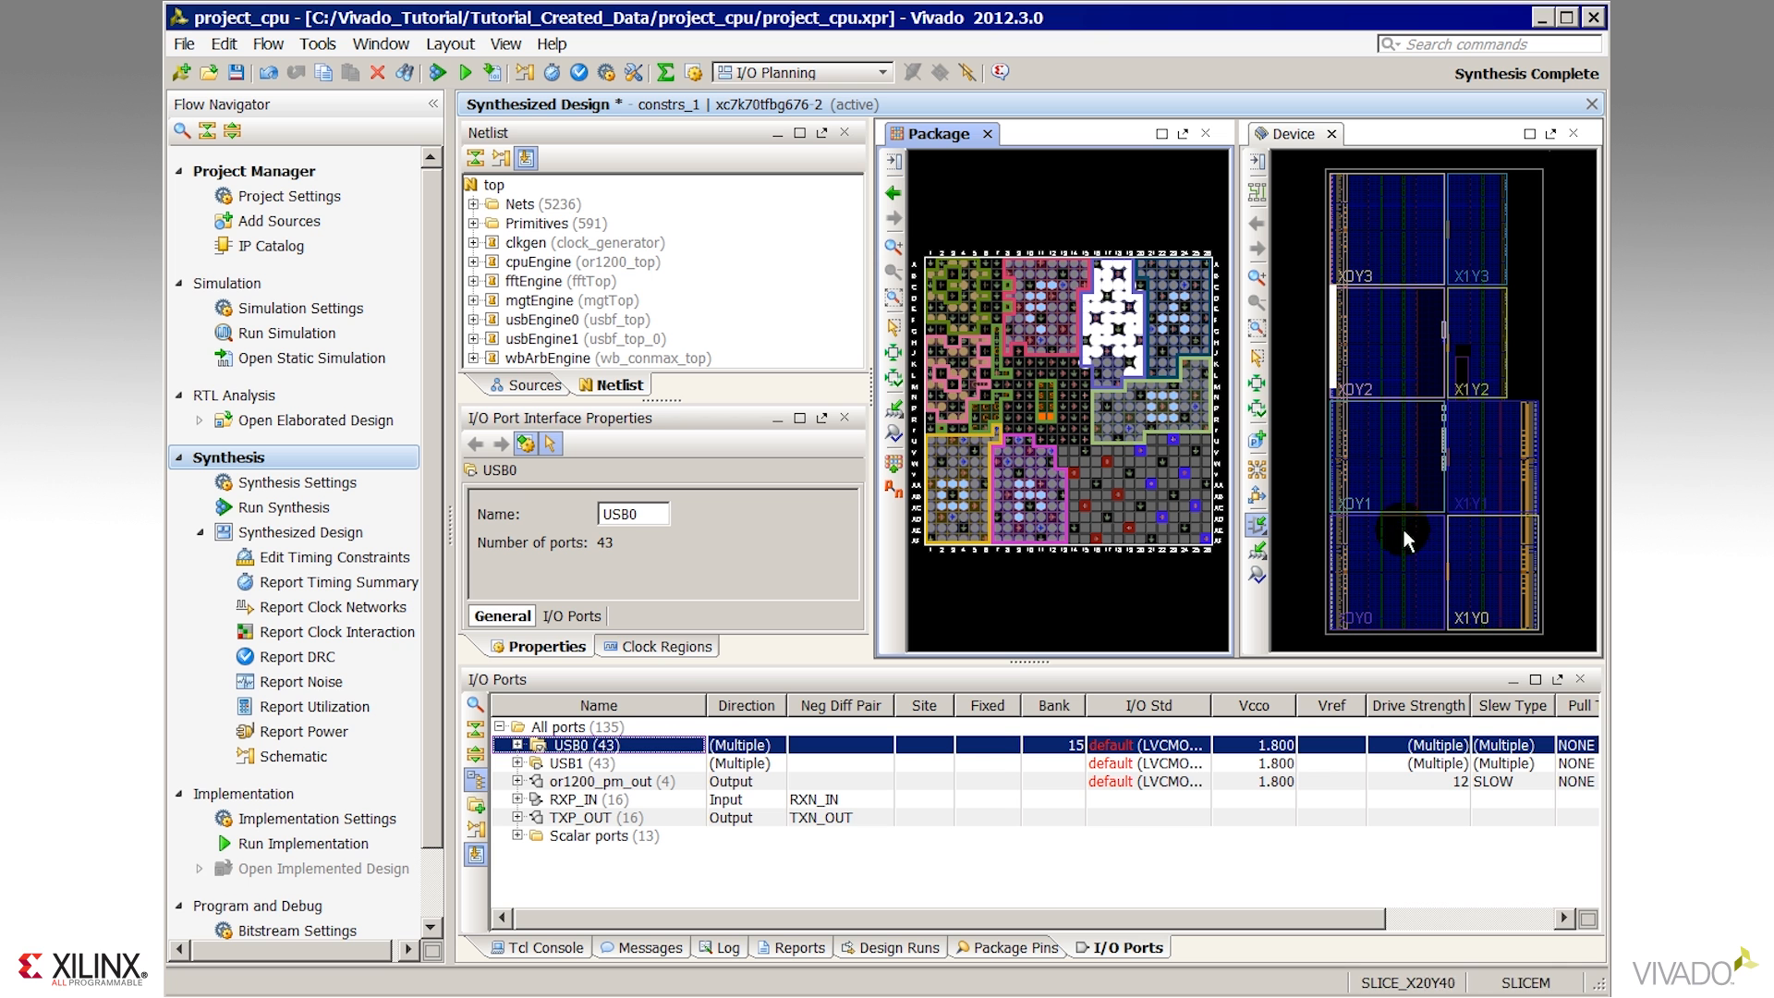
Place all USB1 ports with the Place I/O Ports in Area mode, outlining a rectangle over the bank 14 sites in the Device view.
drag(1310, 386, 1489, 549)
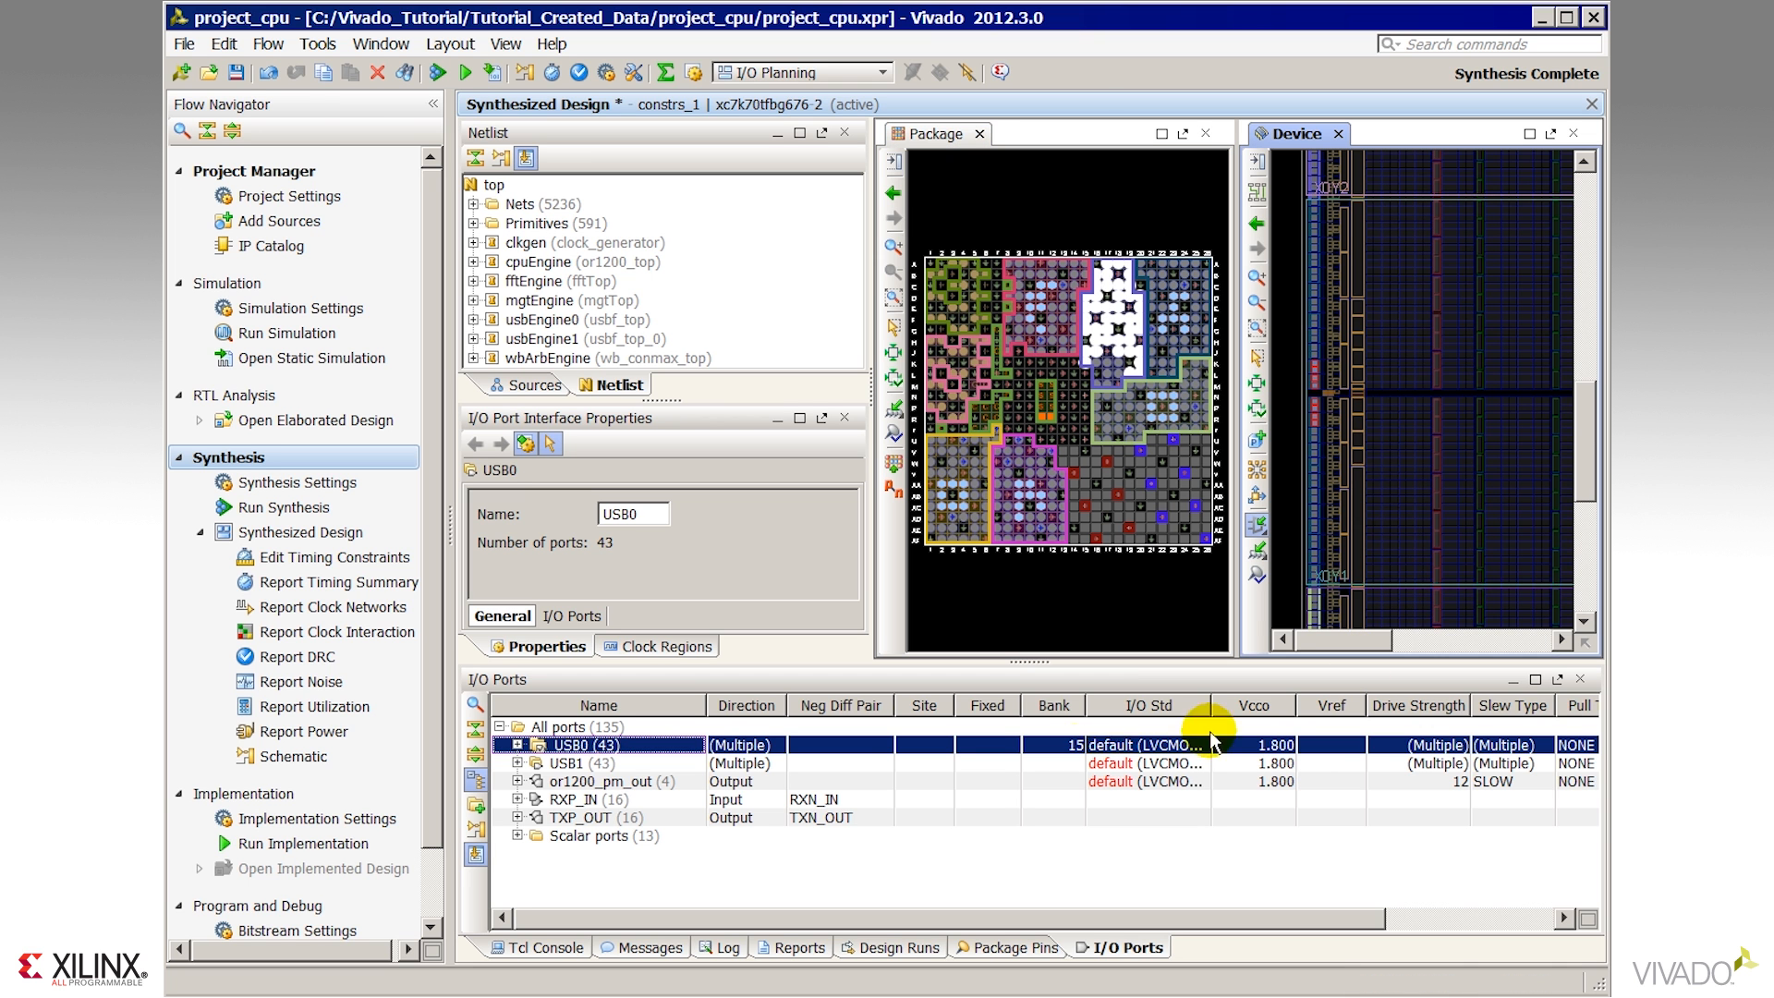
click(619, 763)
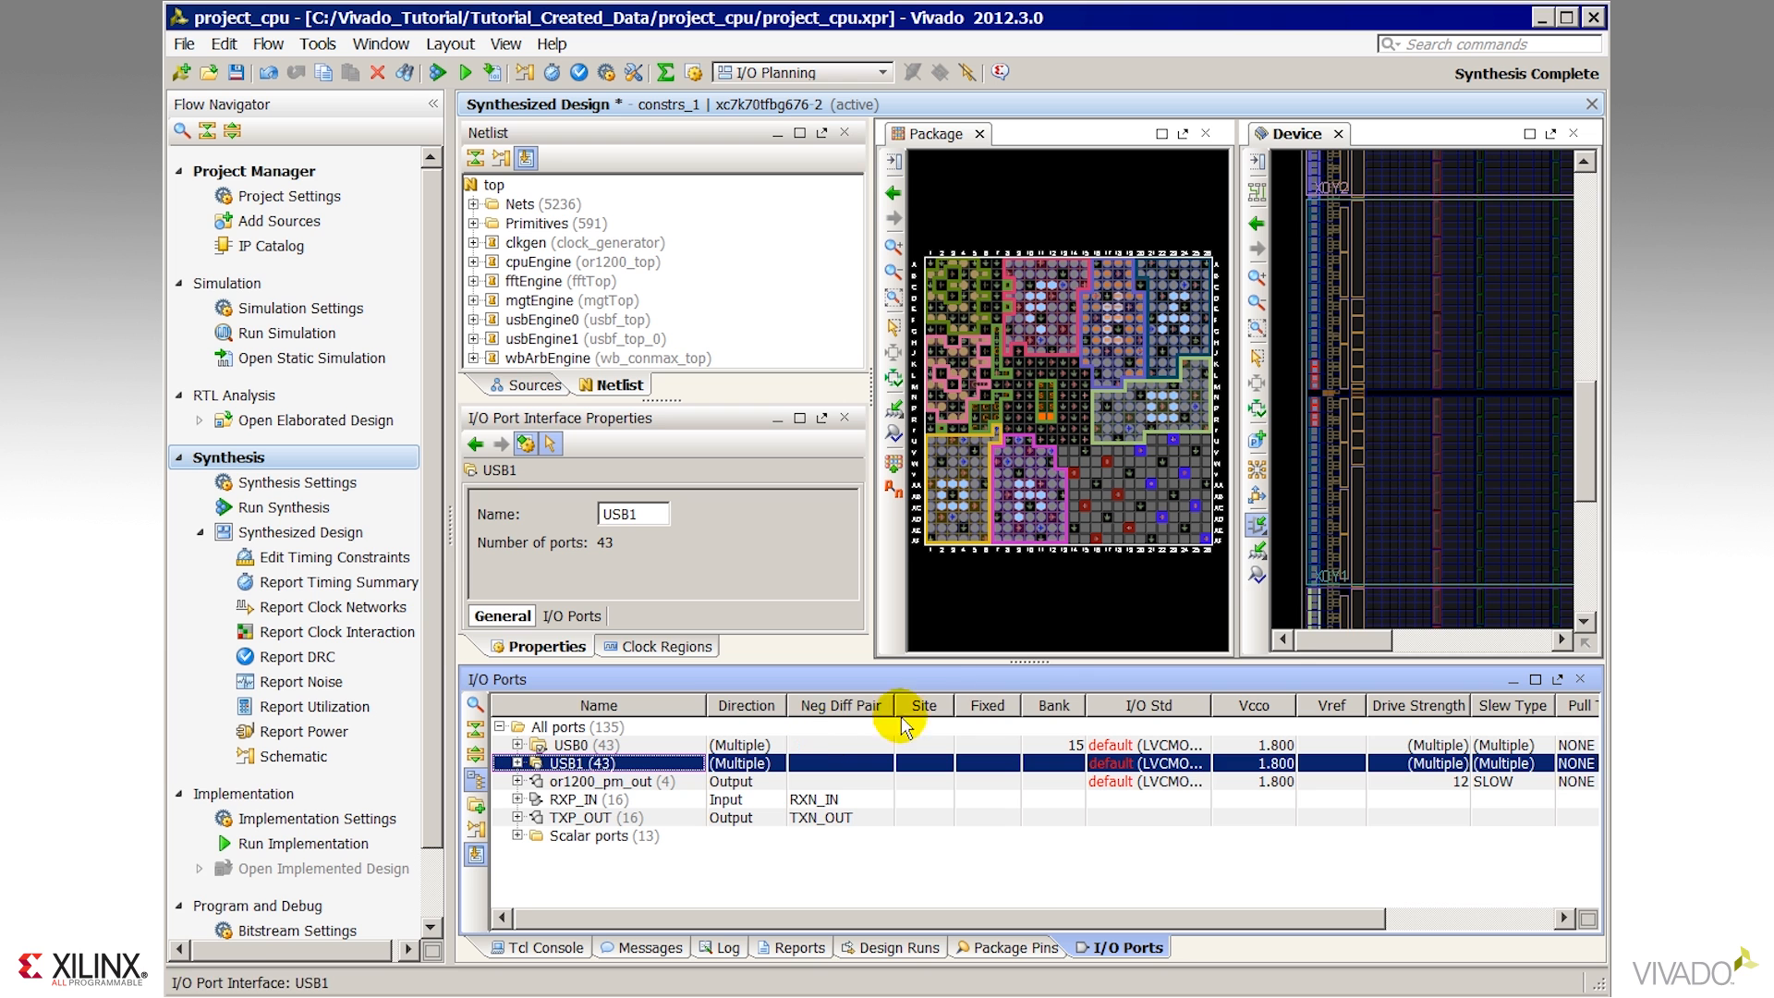
click(1260, 554)
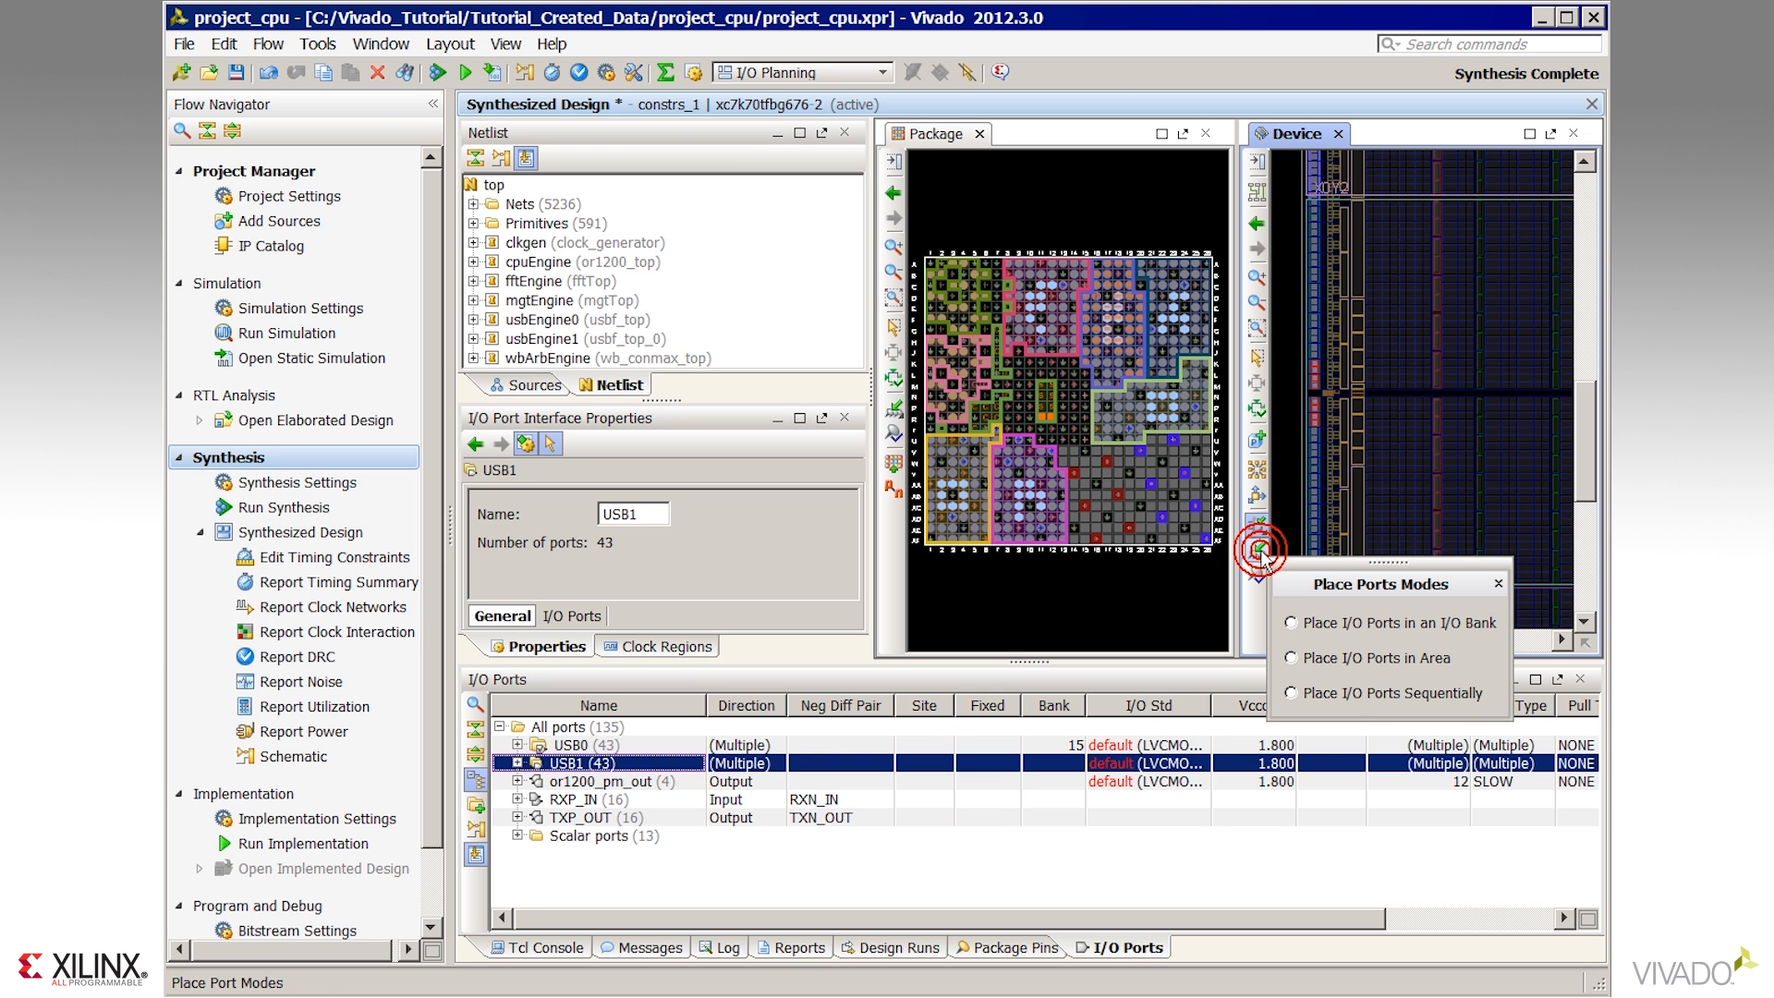
click(1291, 658)
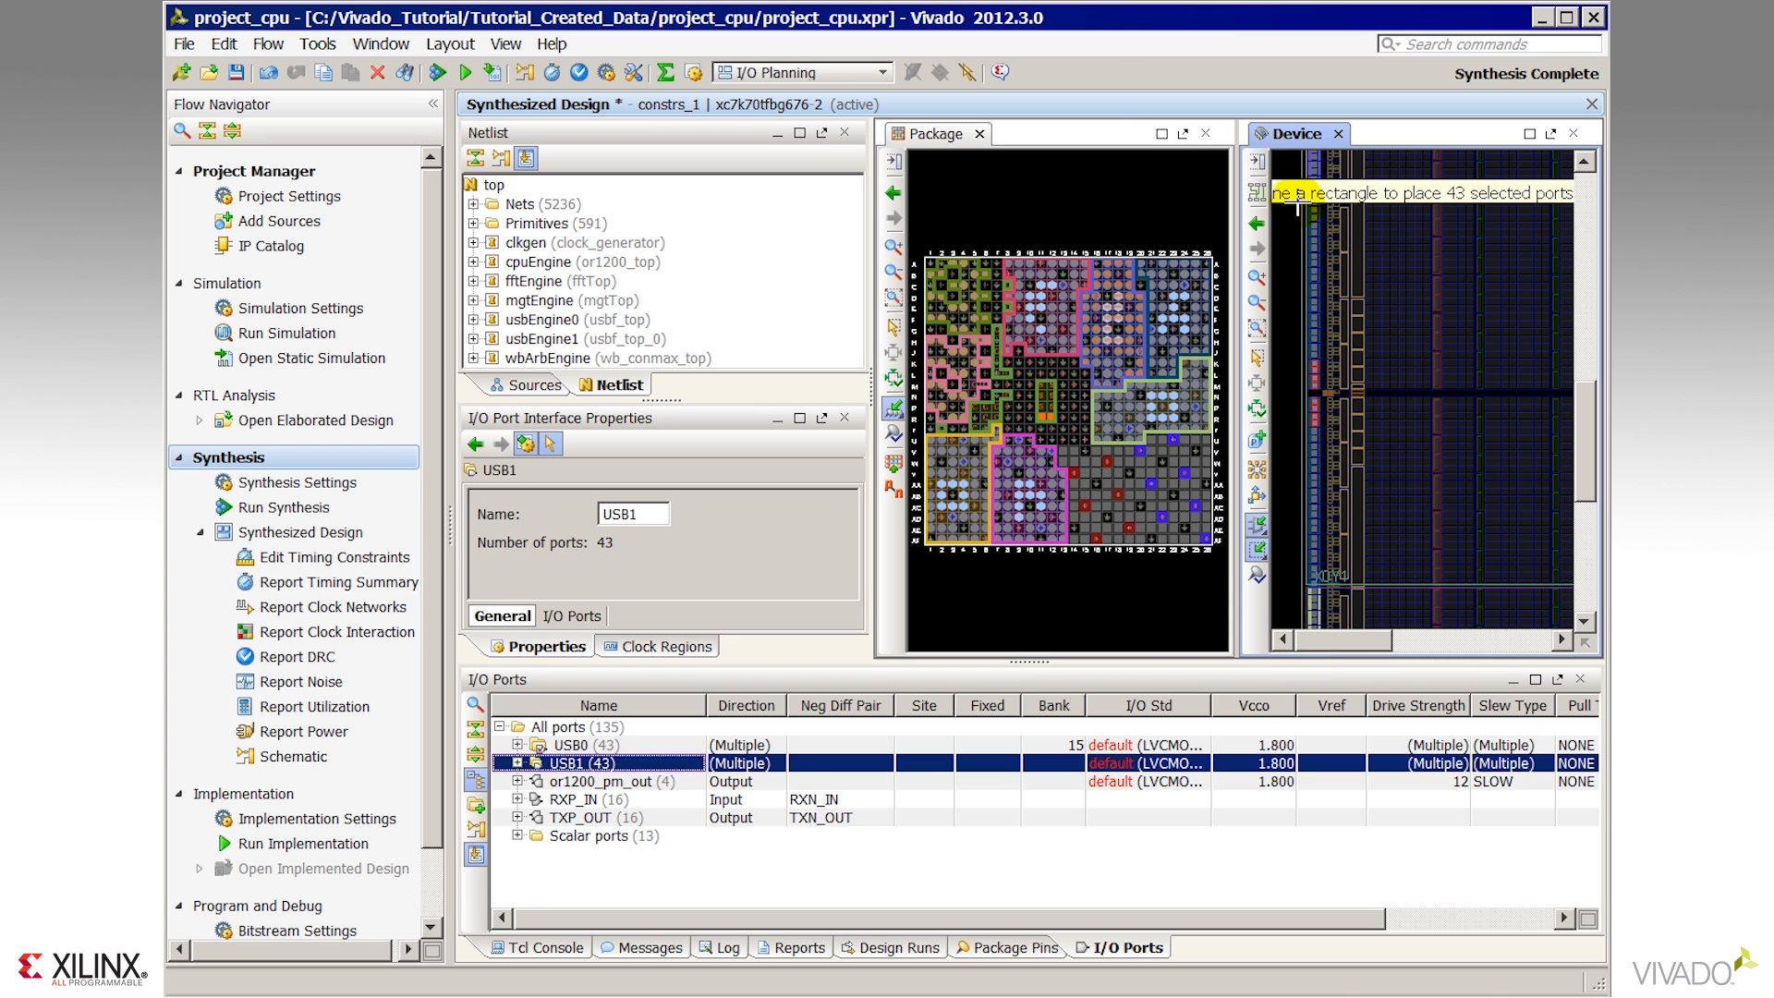
drag(1297, 205, 1403, 512)
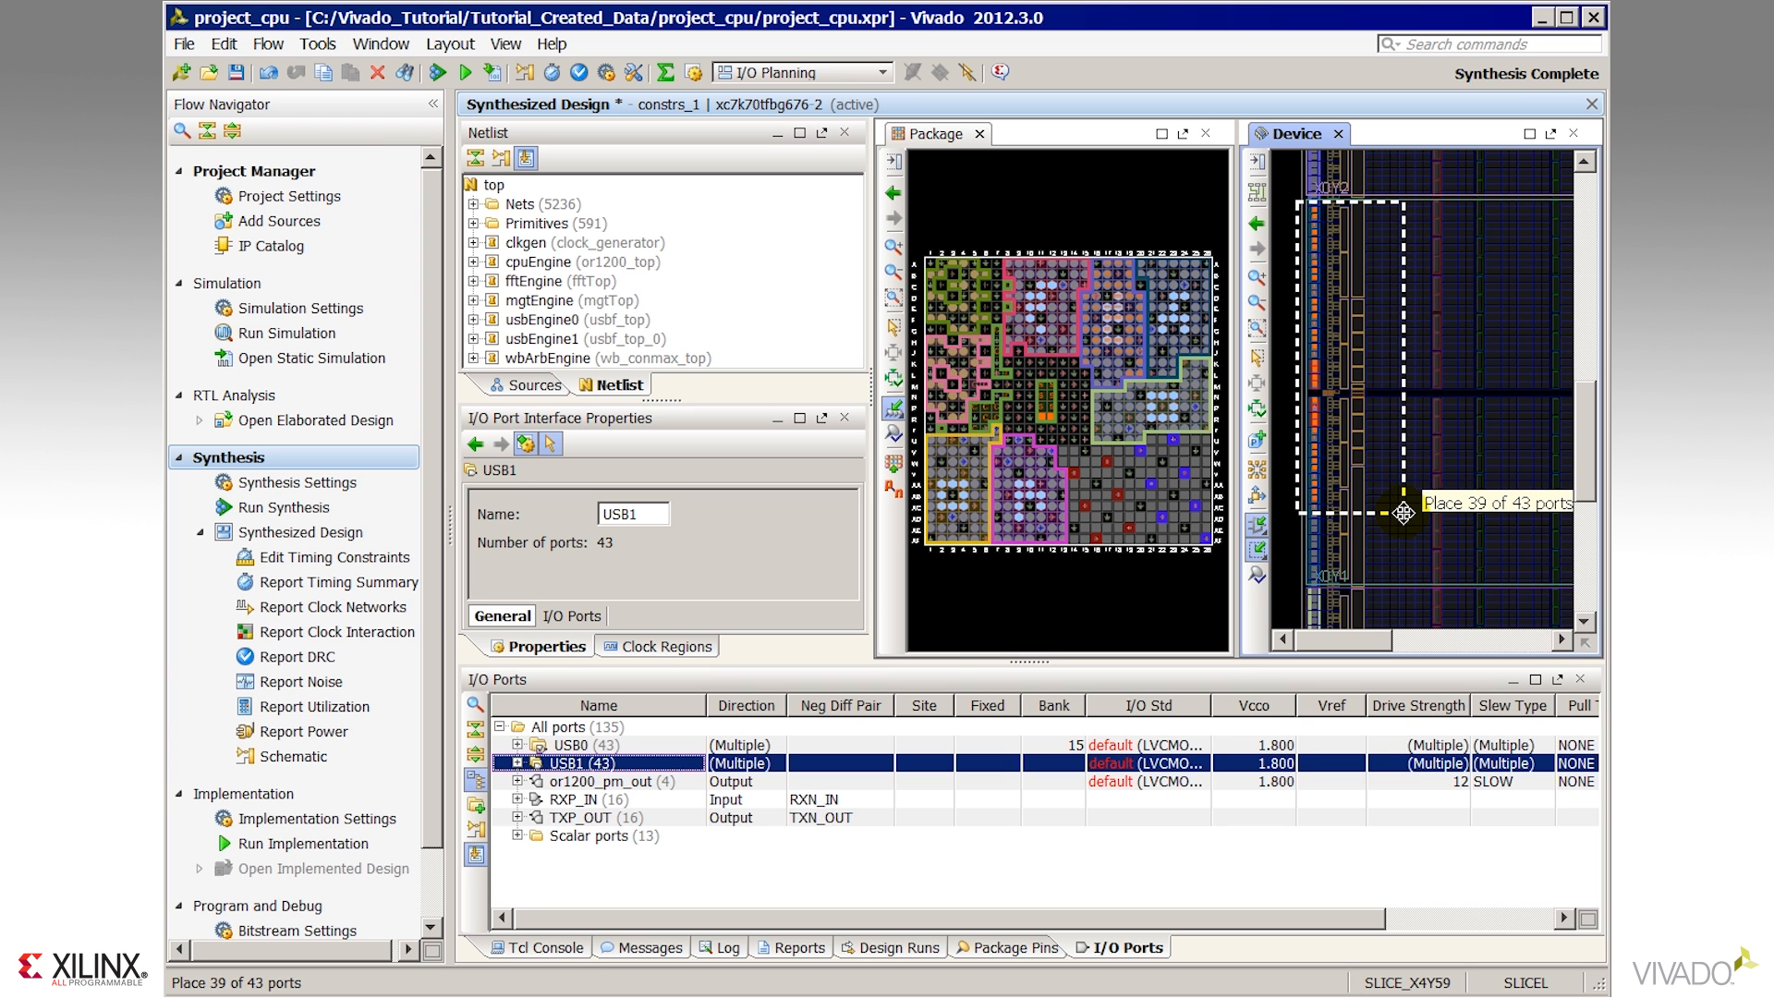
drag(1403, 512, 1399, 546)
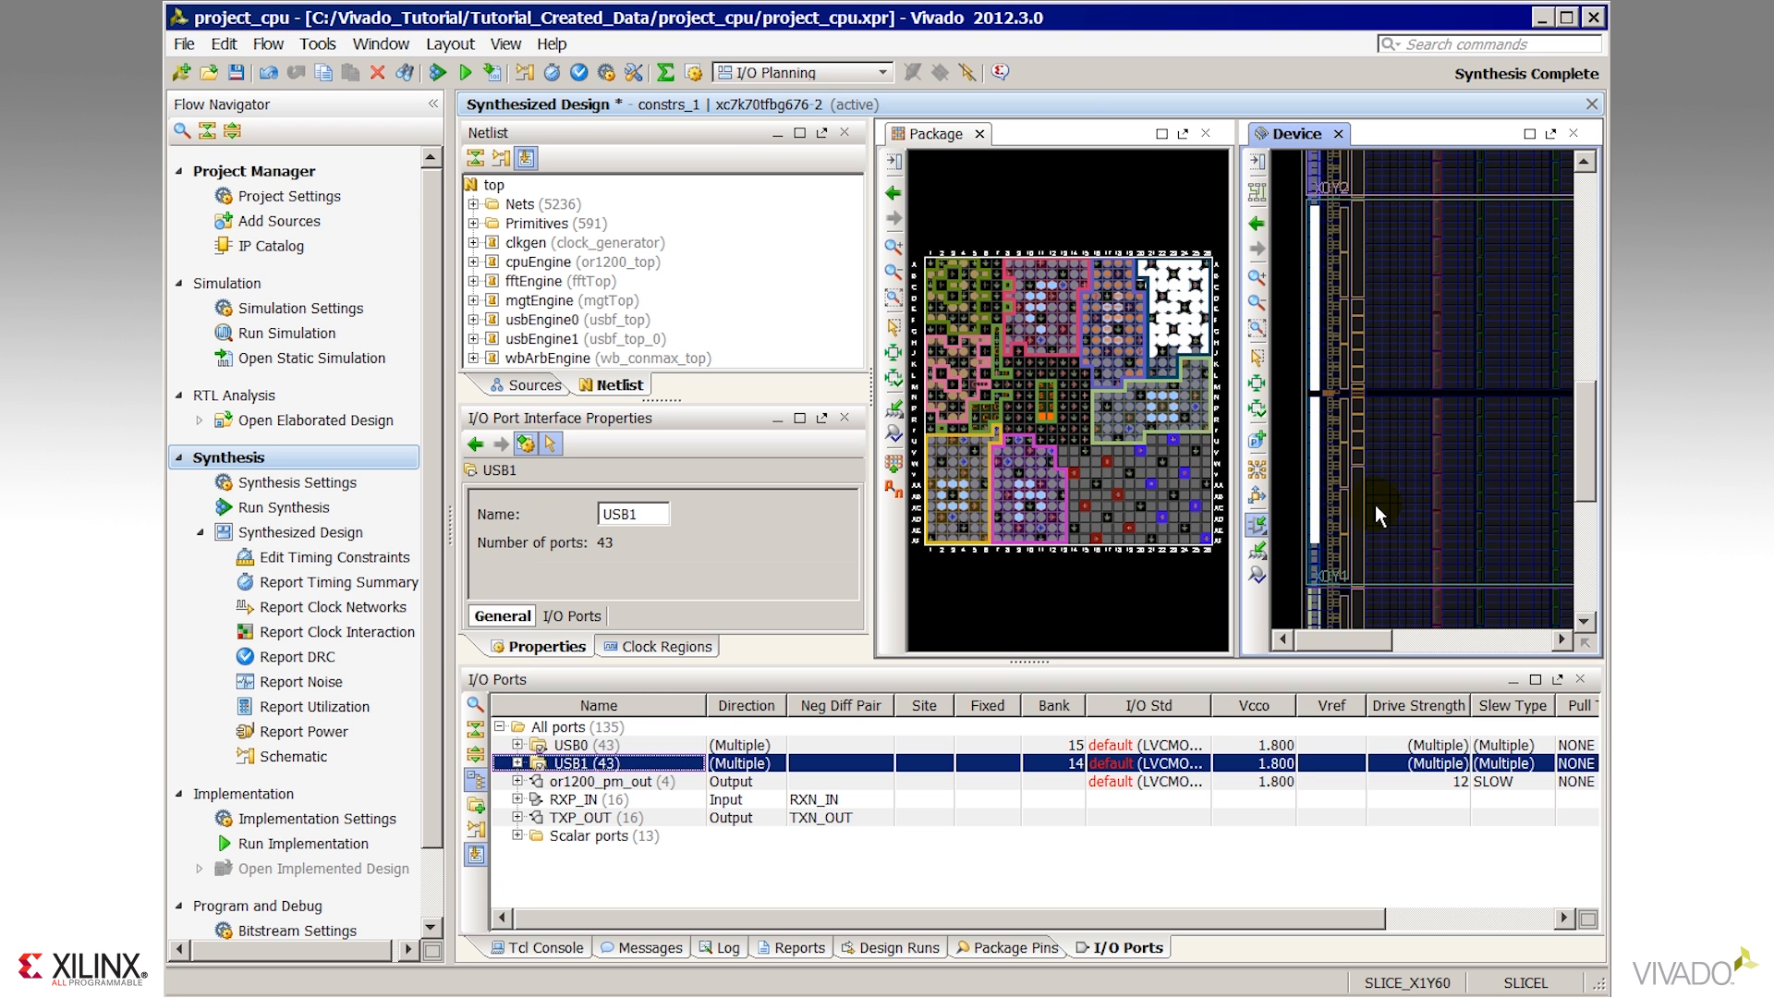
Place the RXP_IN bus with the Place I/O Ports Sequentially mode at sites B6, C4, E4, G4, J4, L4, N4 and R4 in the Device view.
drag(1461, 508, 1400, 458)
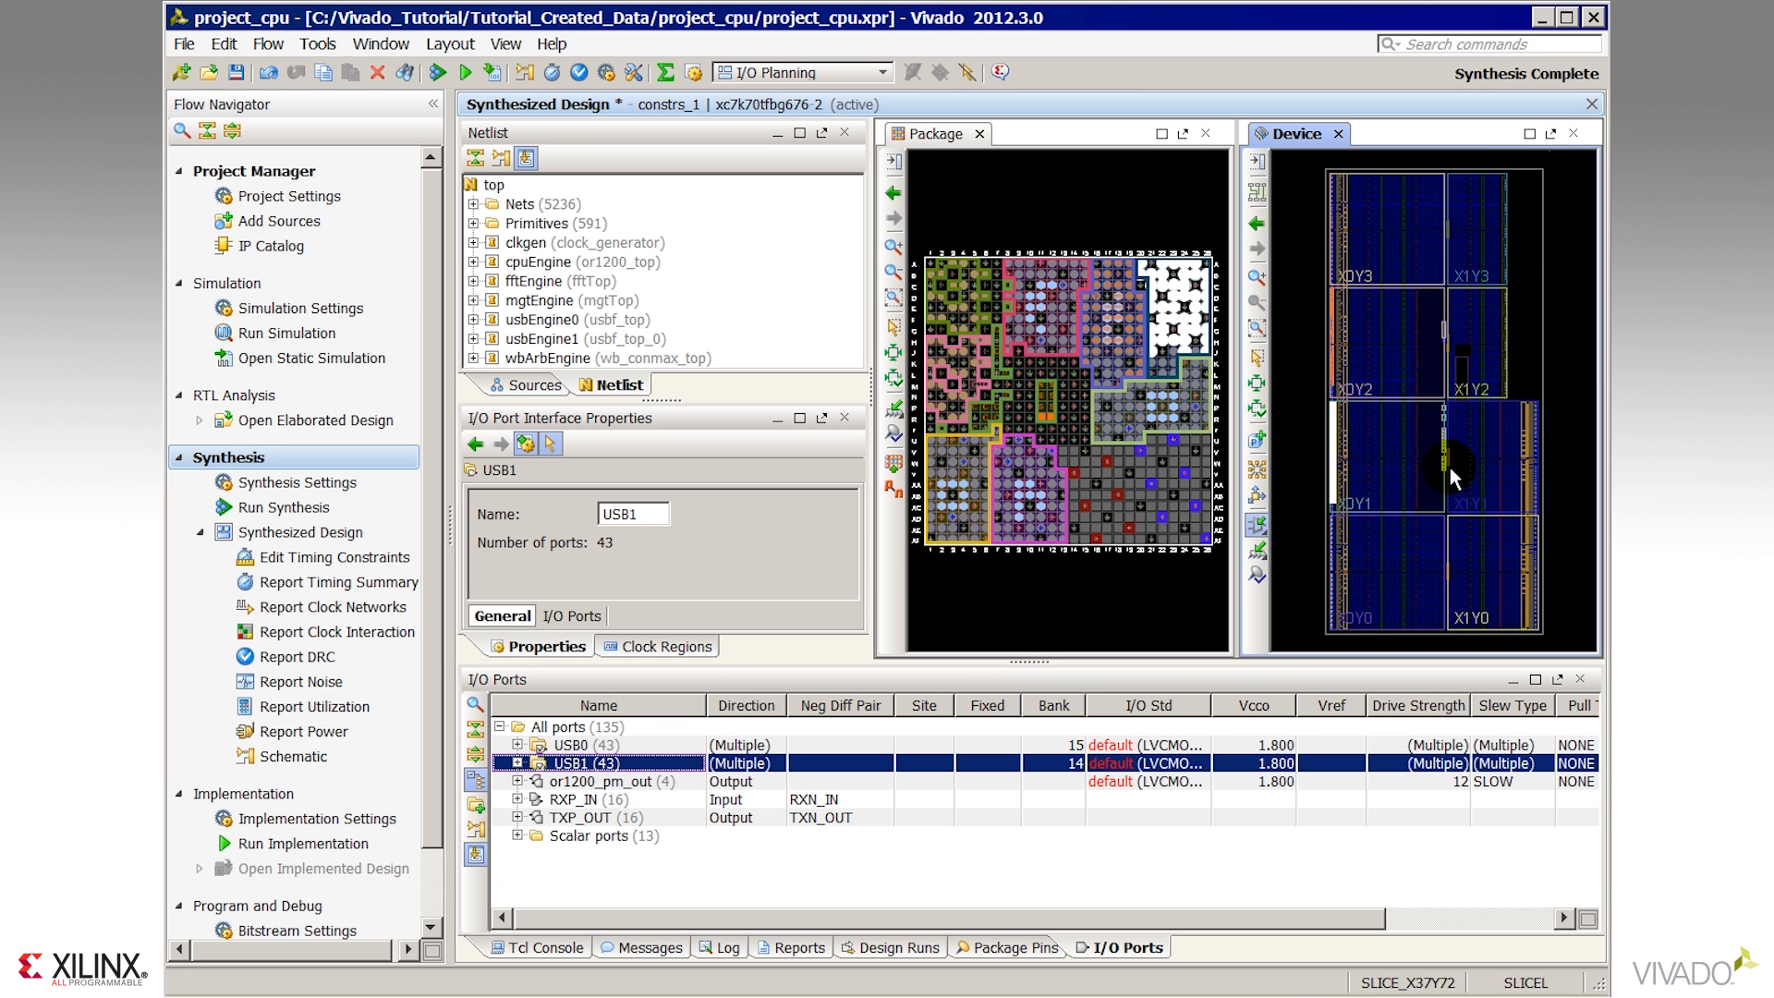
drag(1462, 159, 1563, 445)
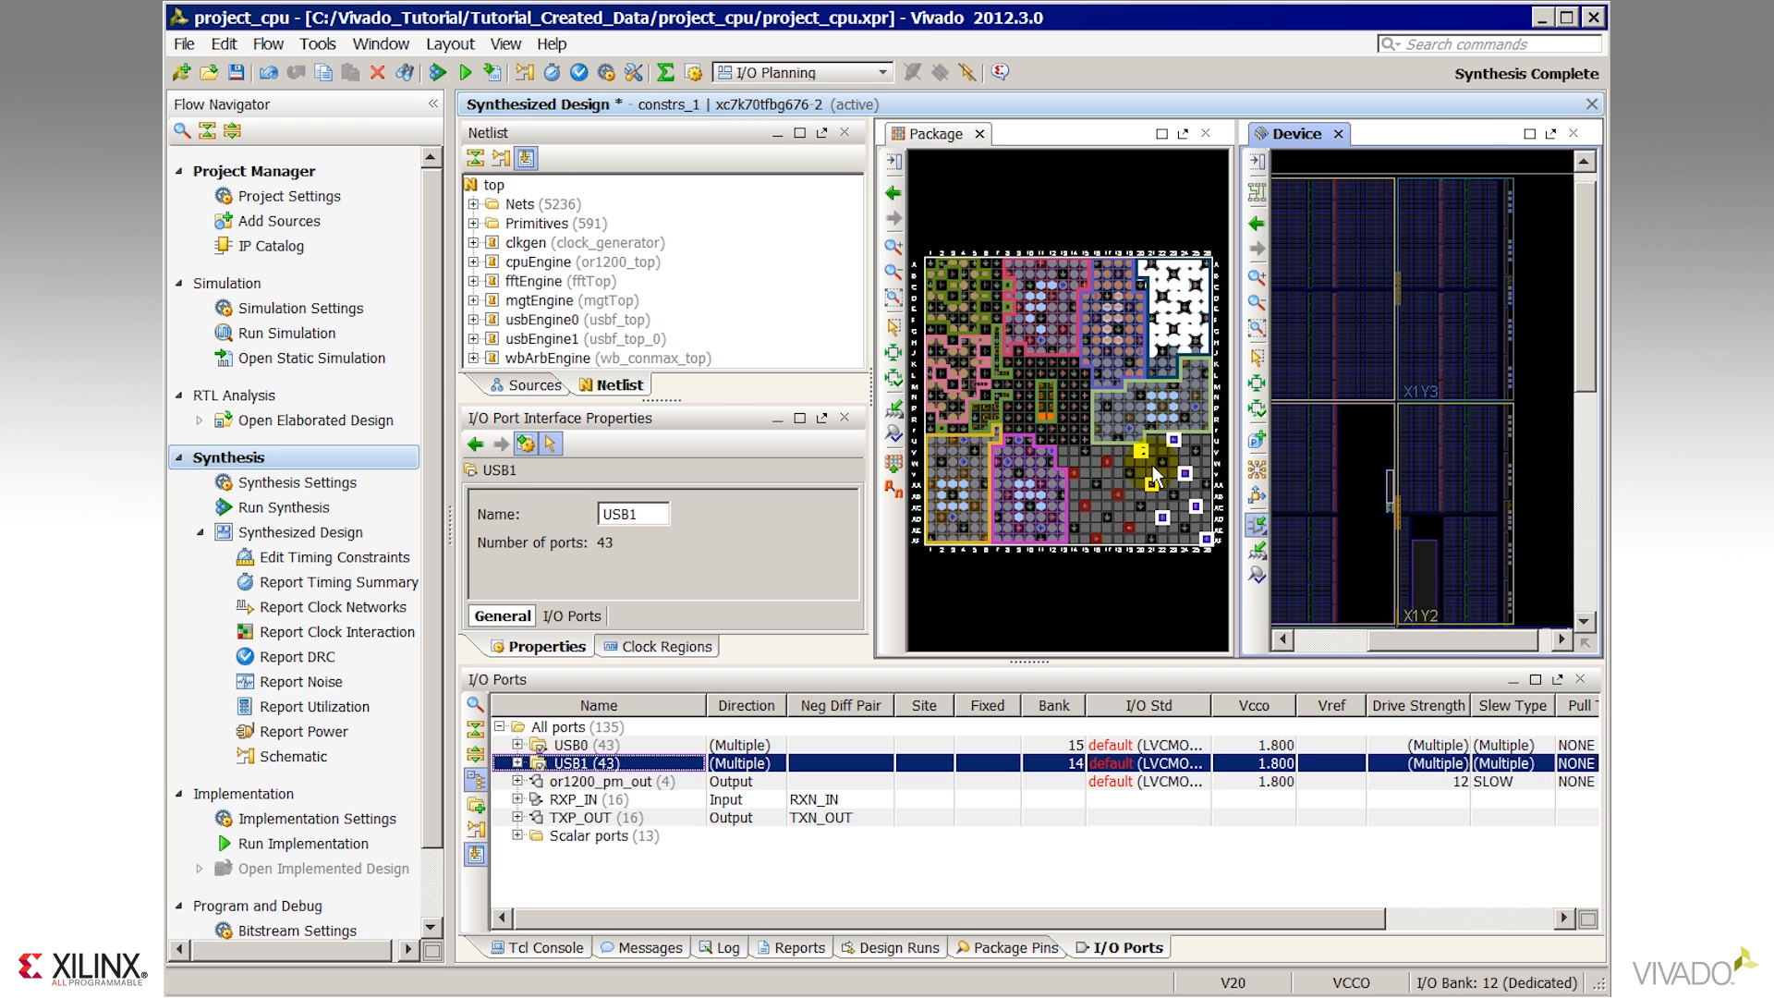
drag(926, 257, 1044, 473)
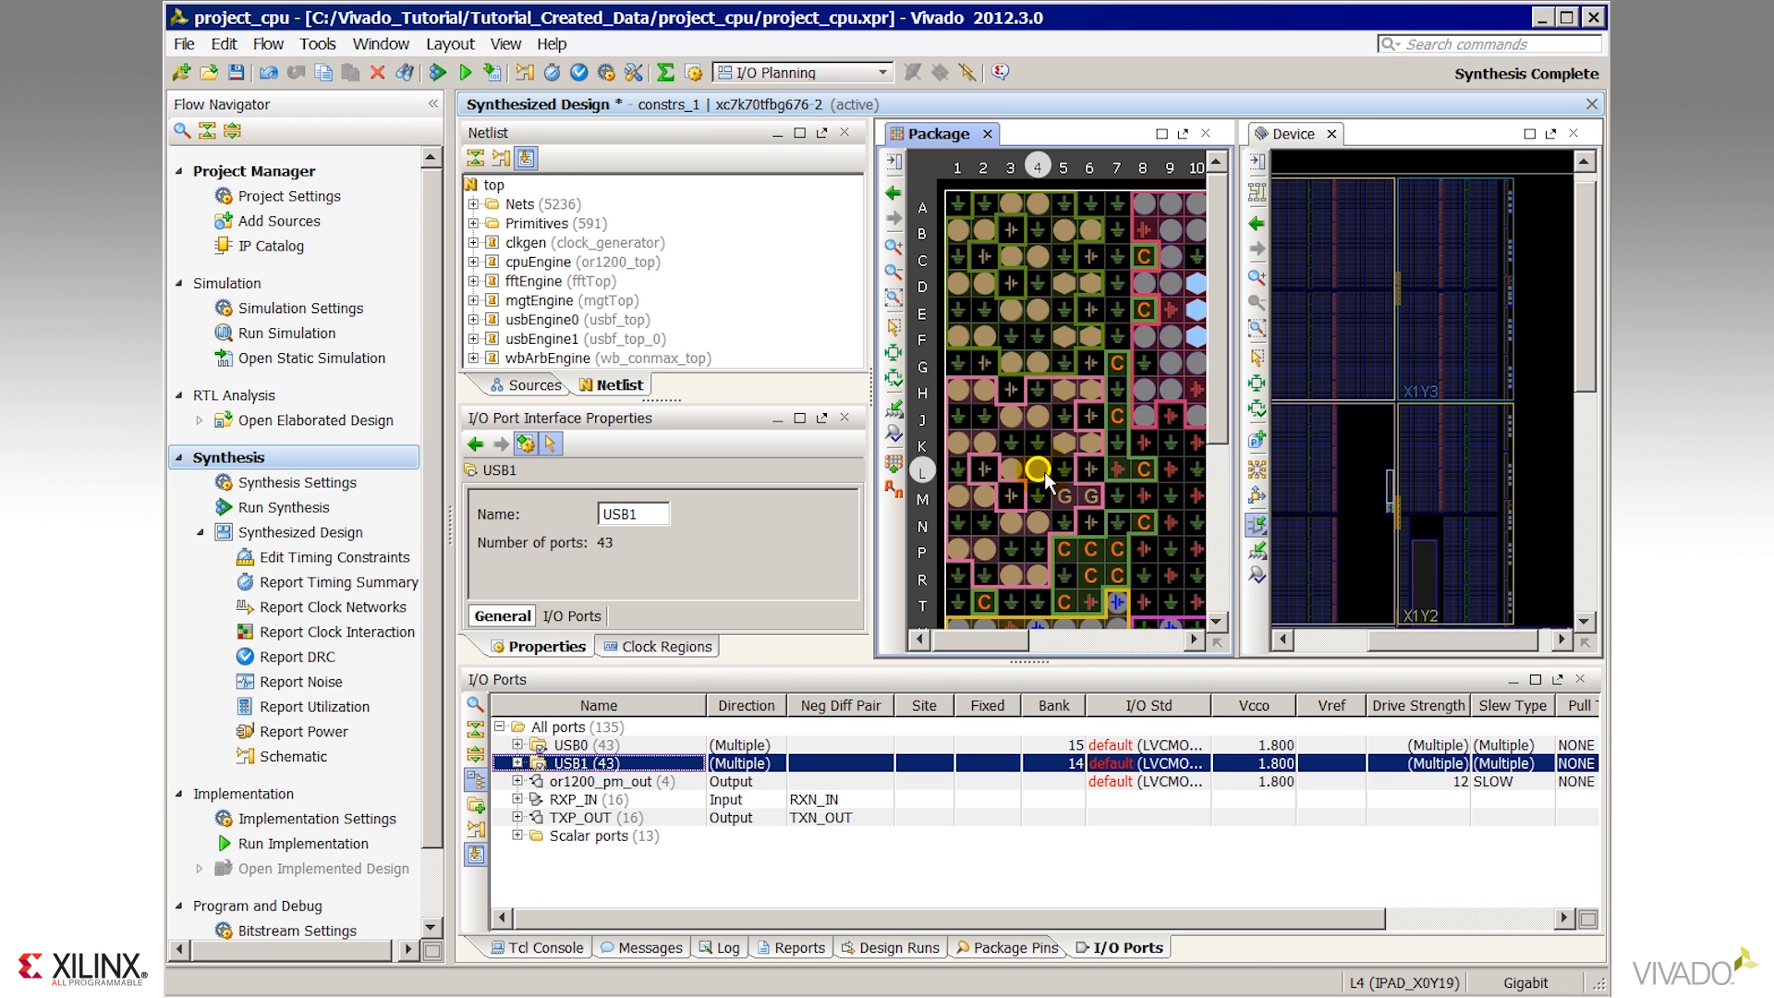
click(574, 800)
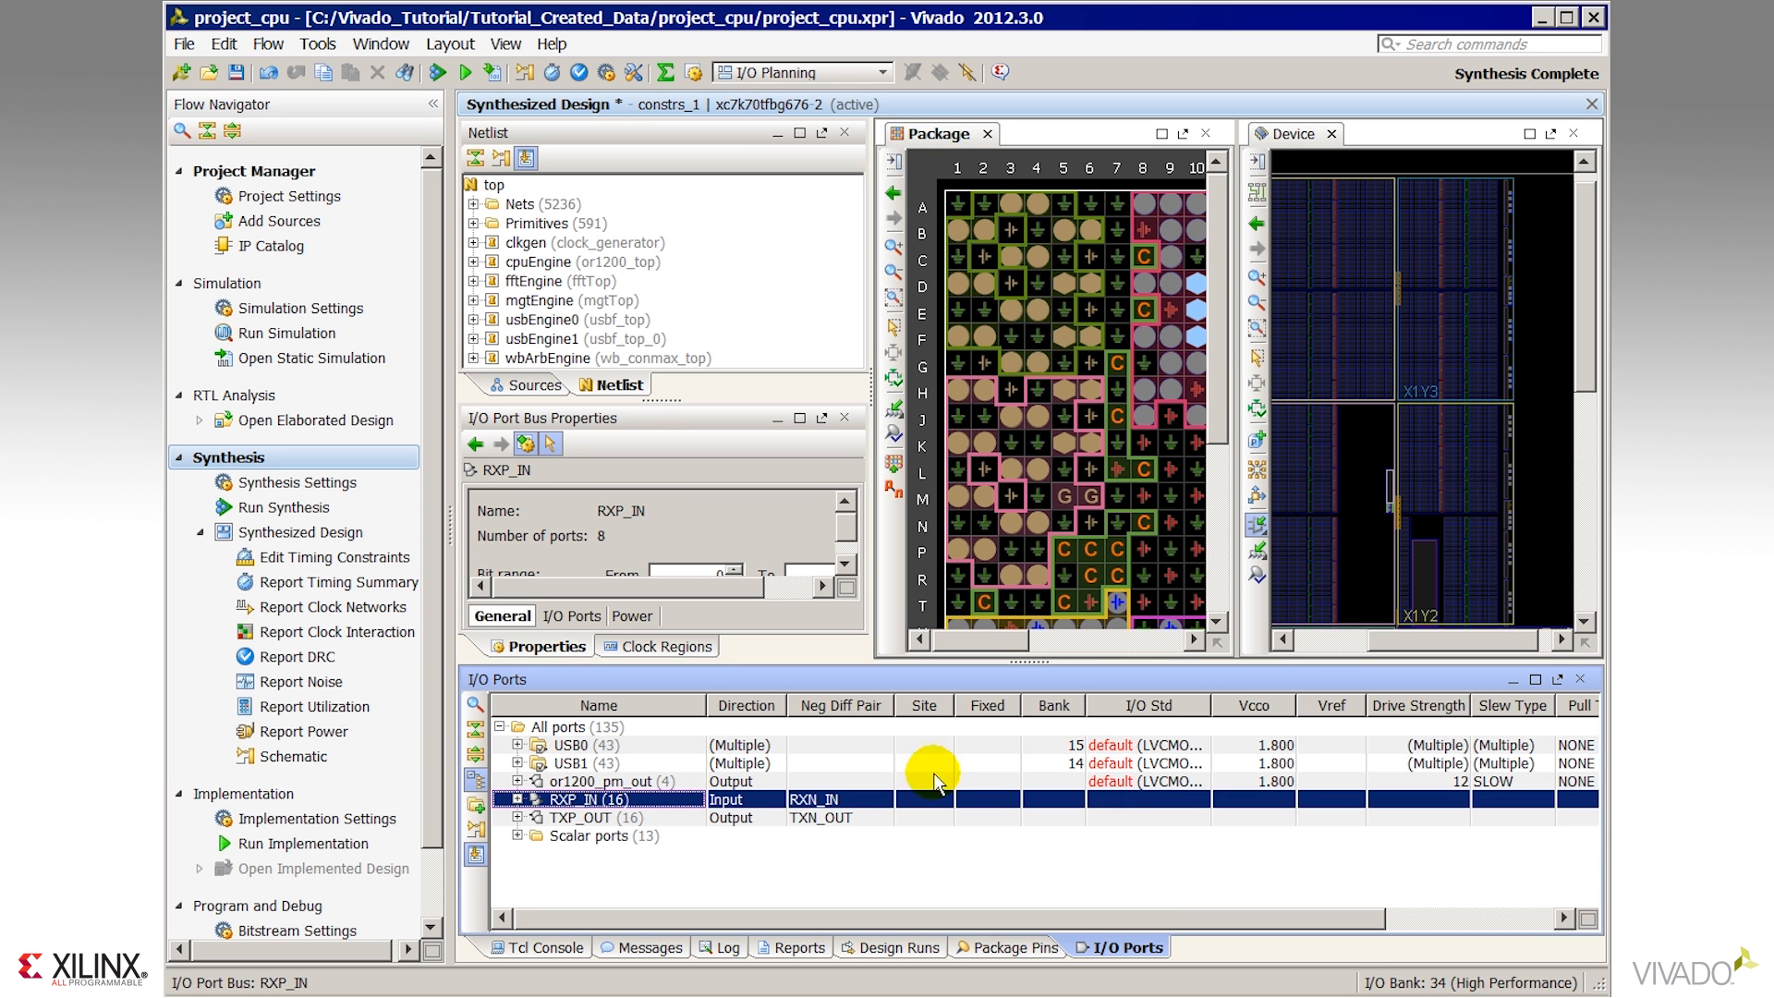
click(1256, 525)
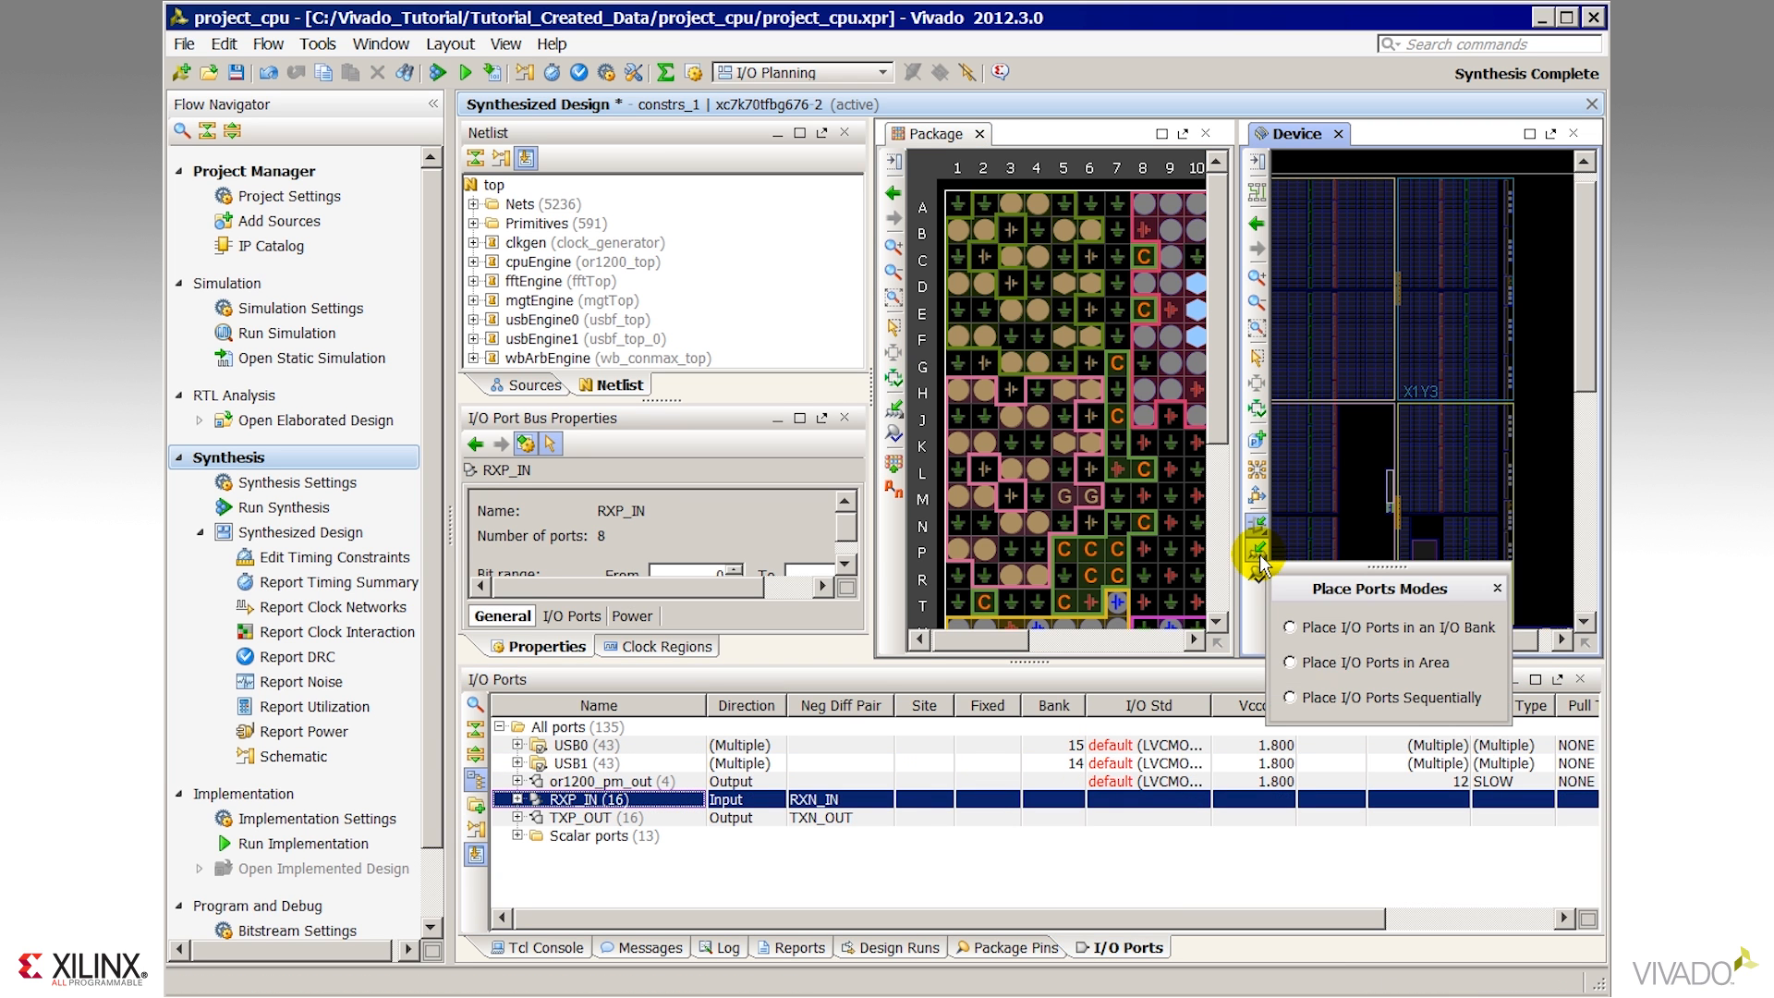
click(1289, 699)
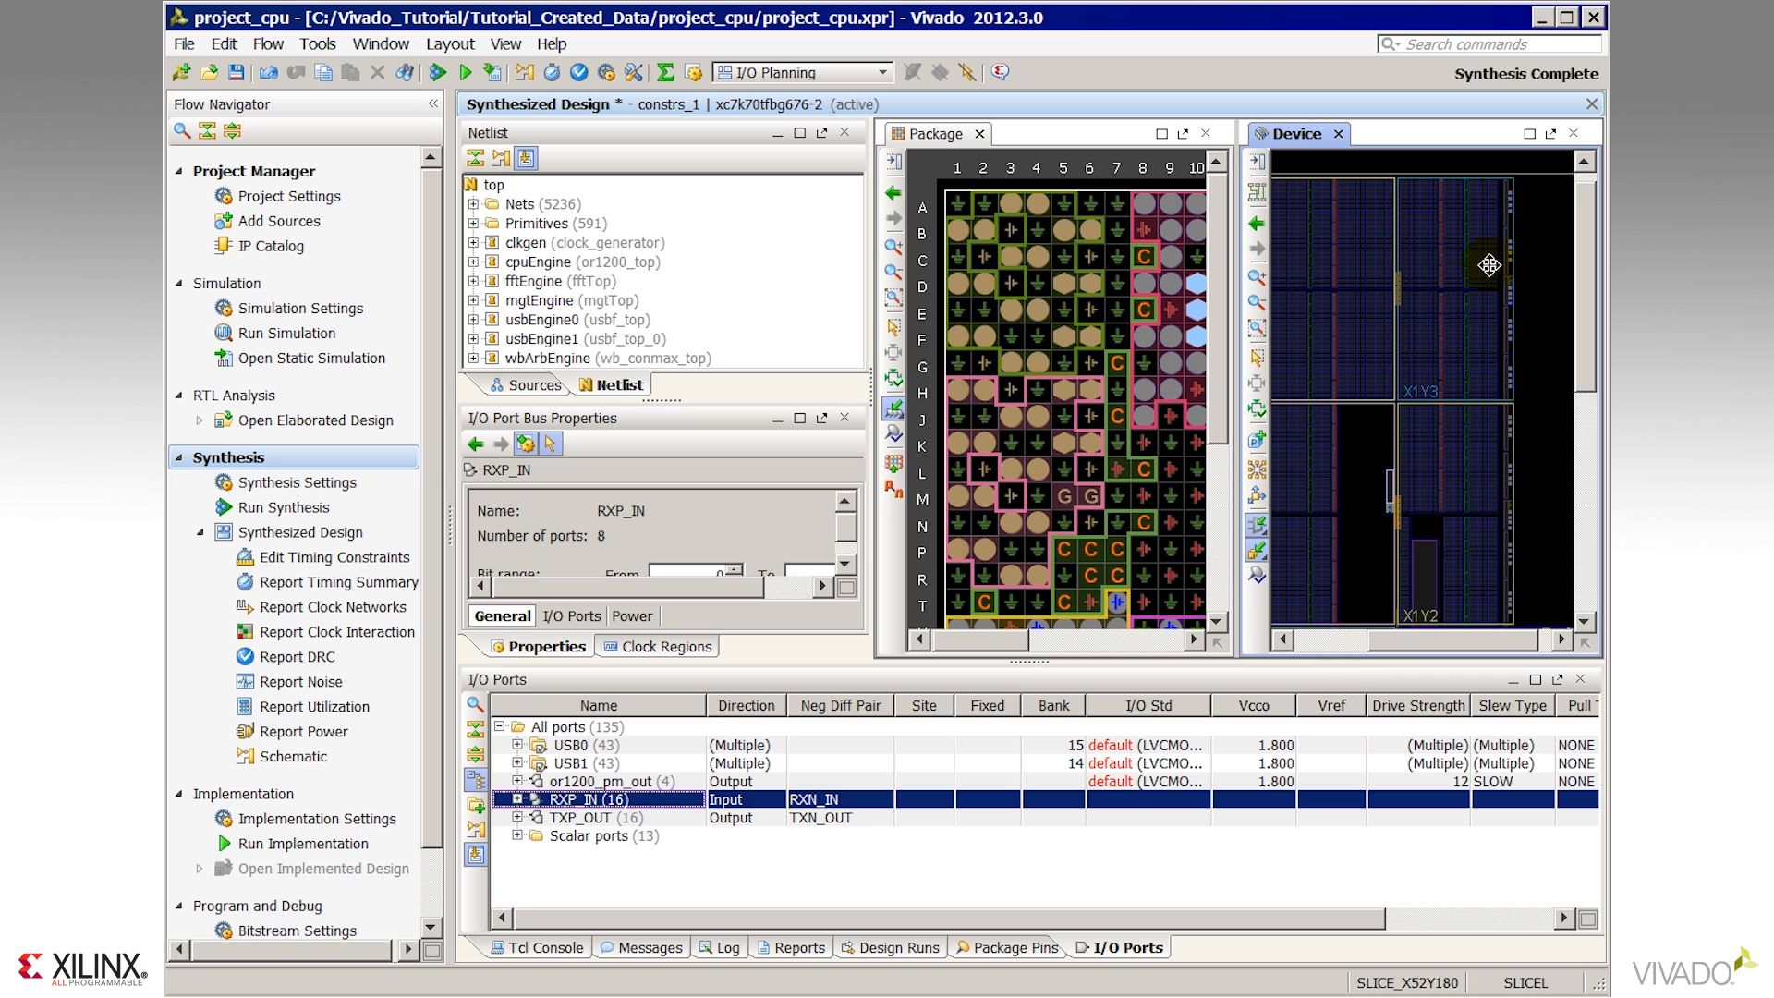
click(1513, 197)
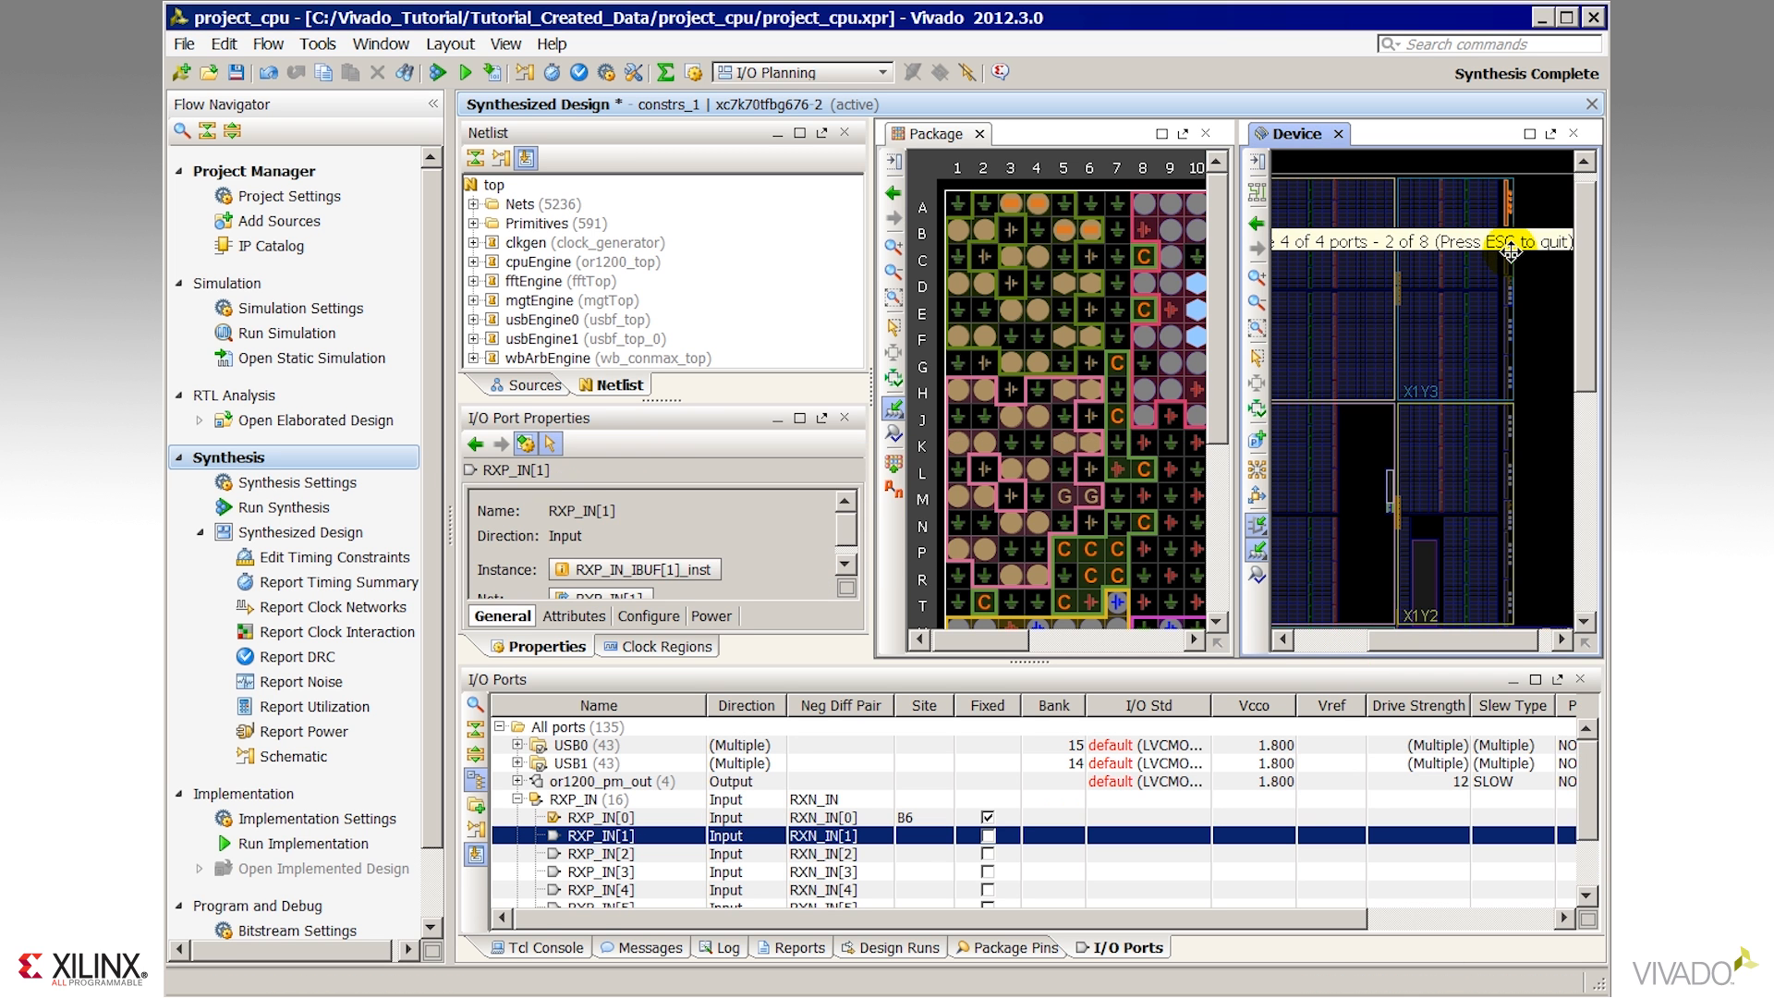
click(1512, 251)
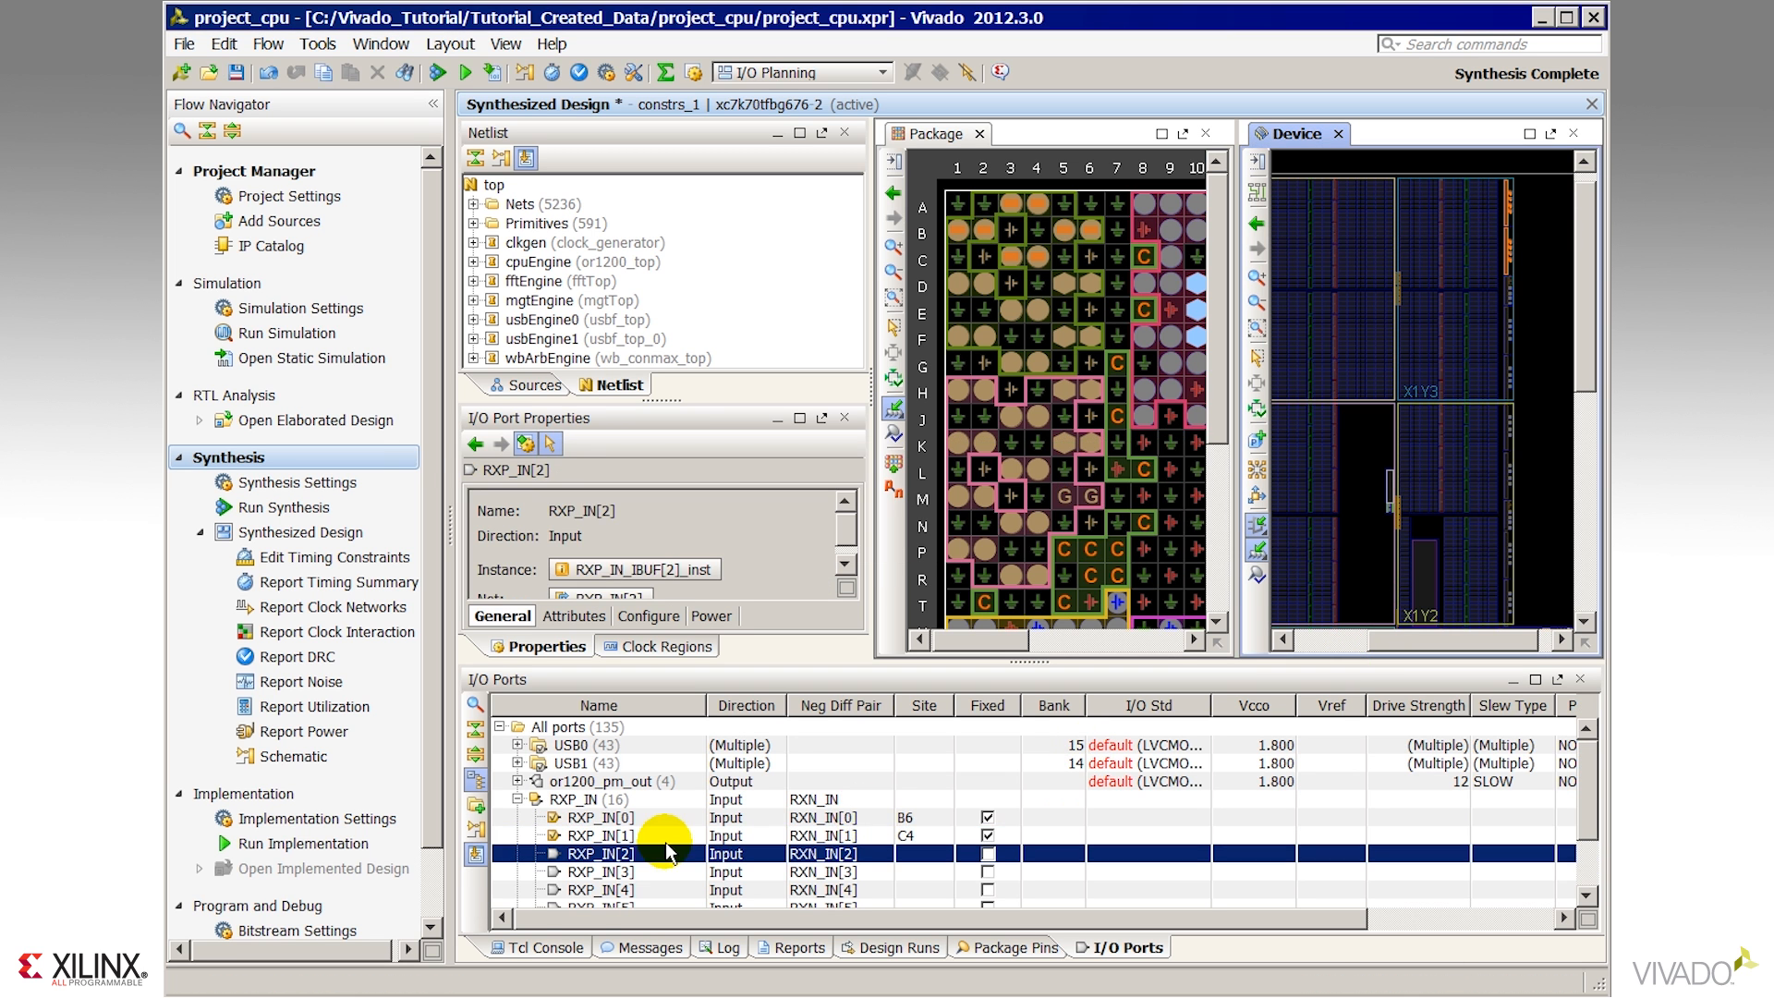
click(1513, 367)
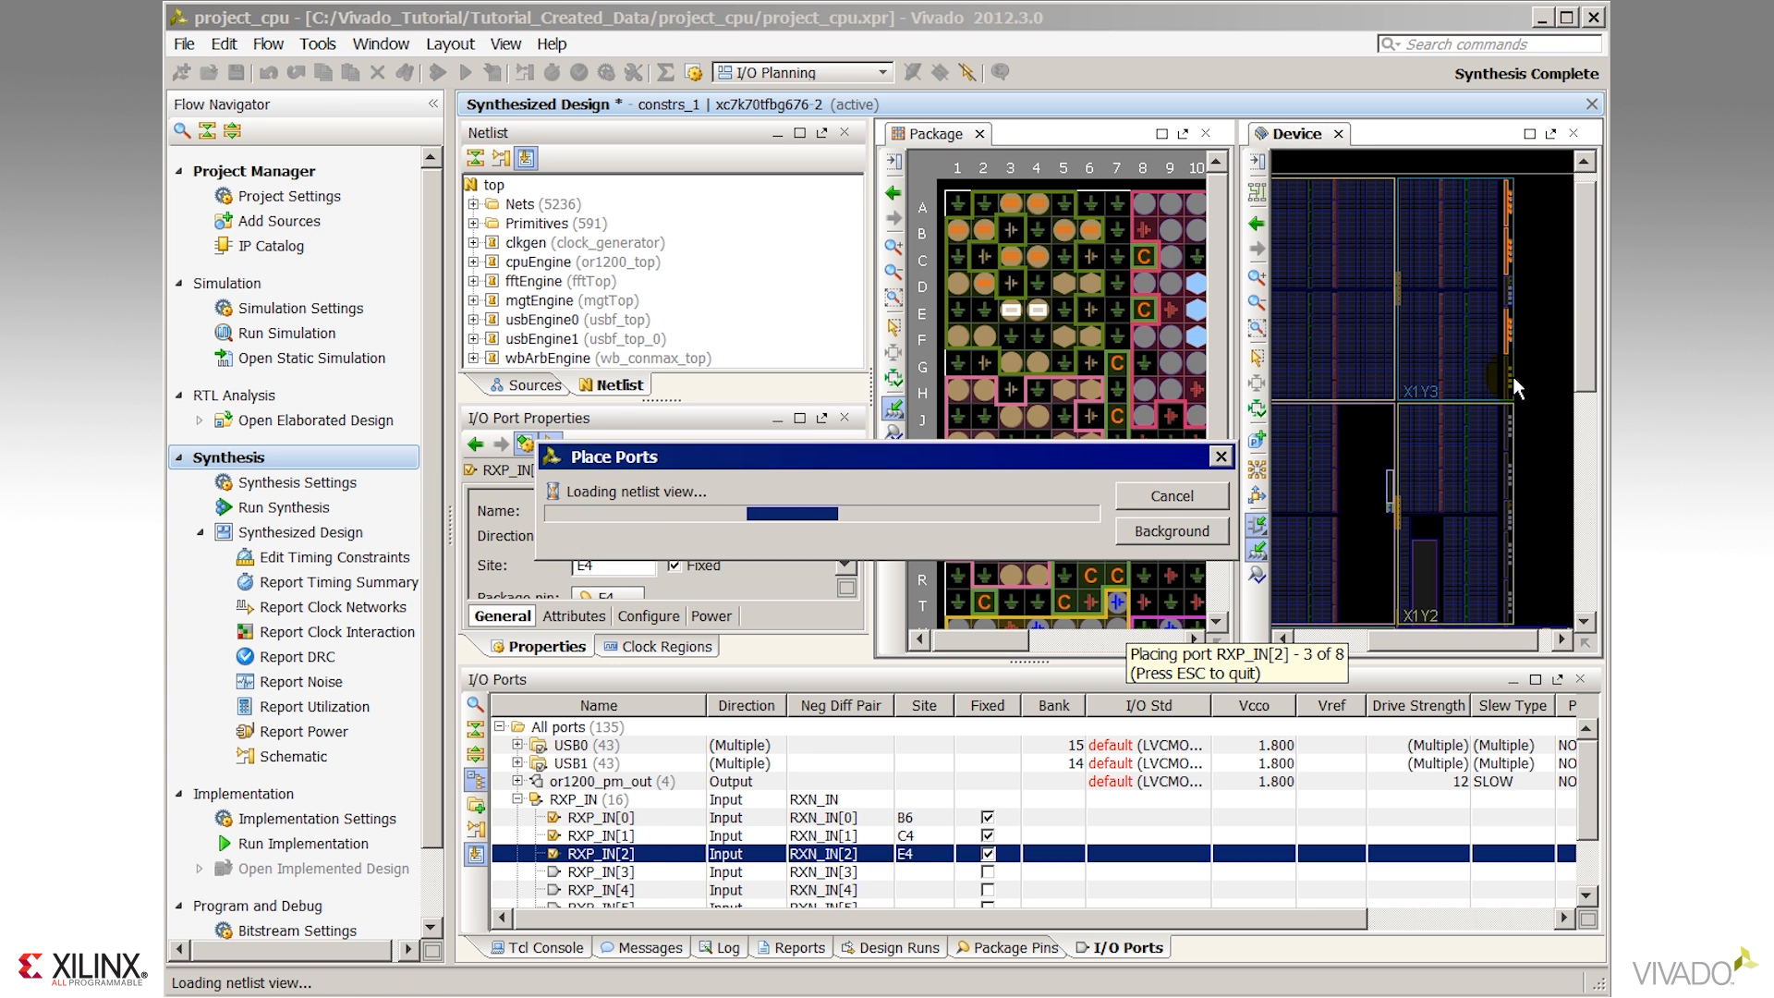
click(1515, 447)
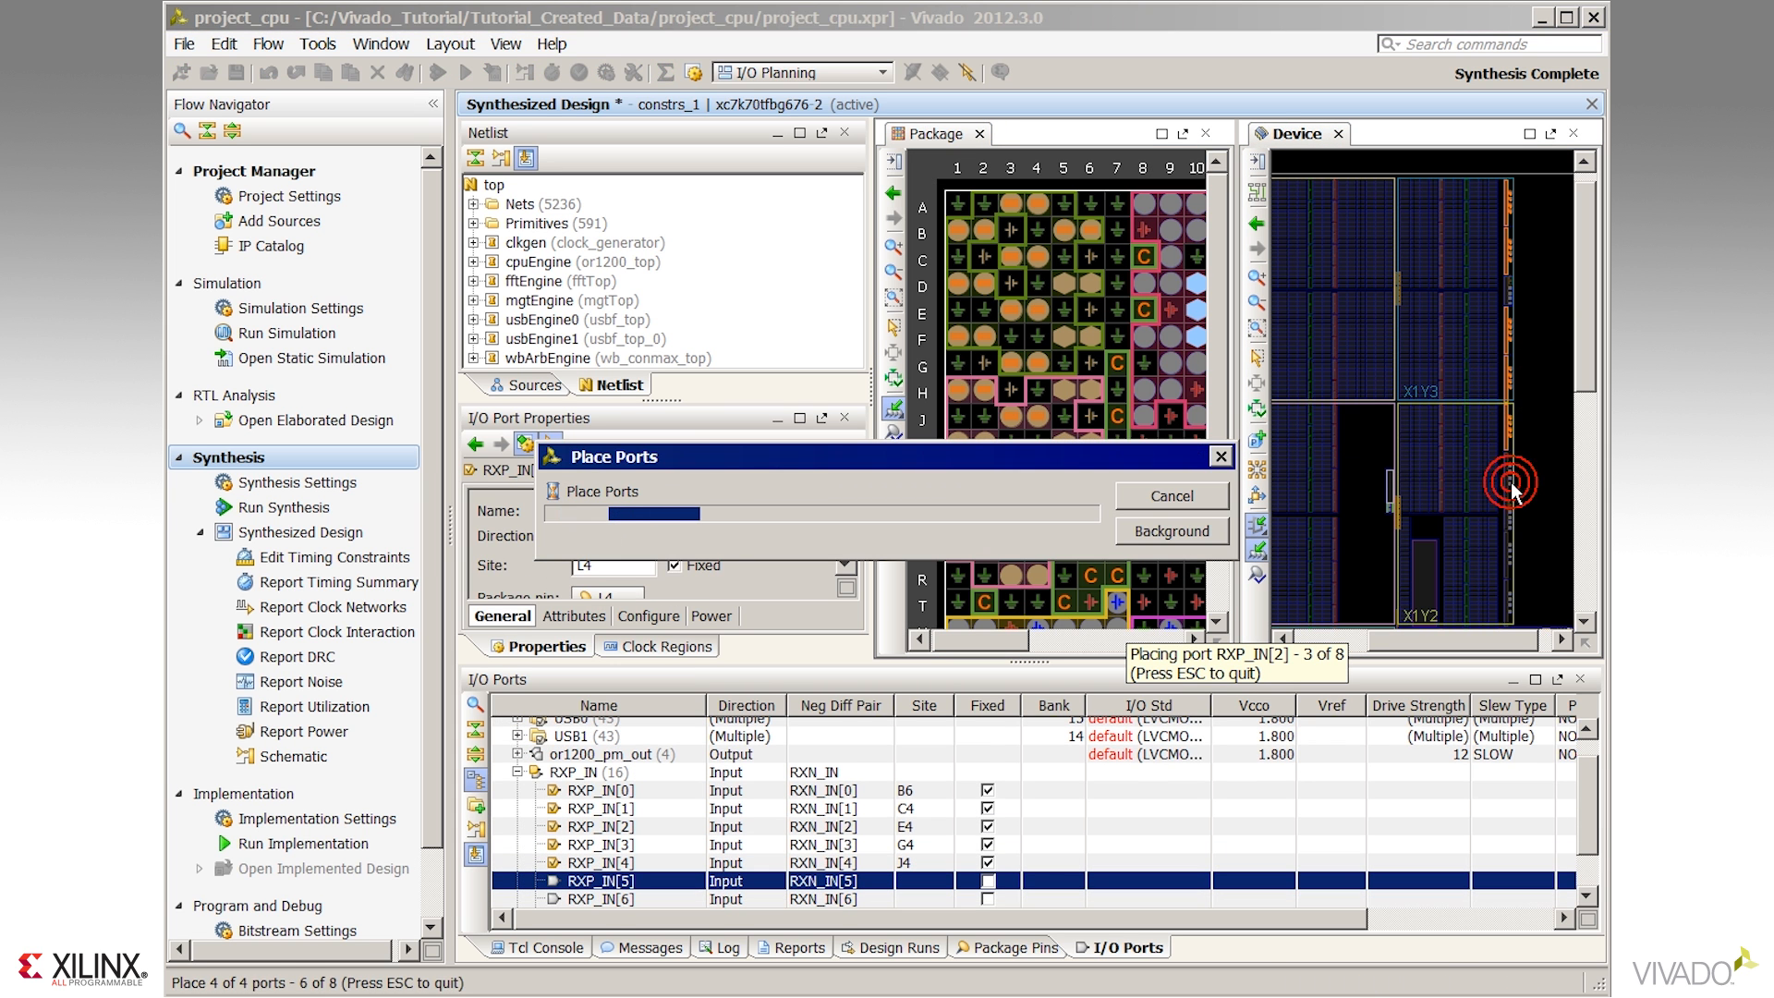
click(1521, 573)
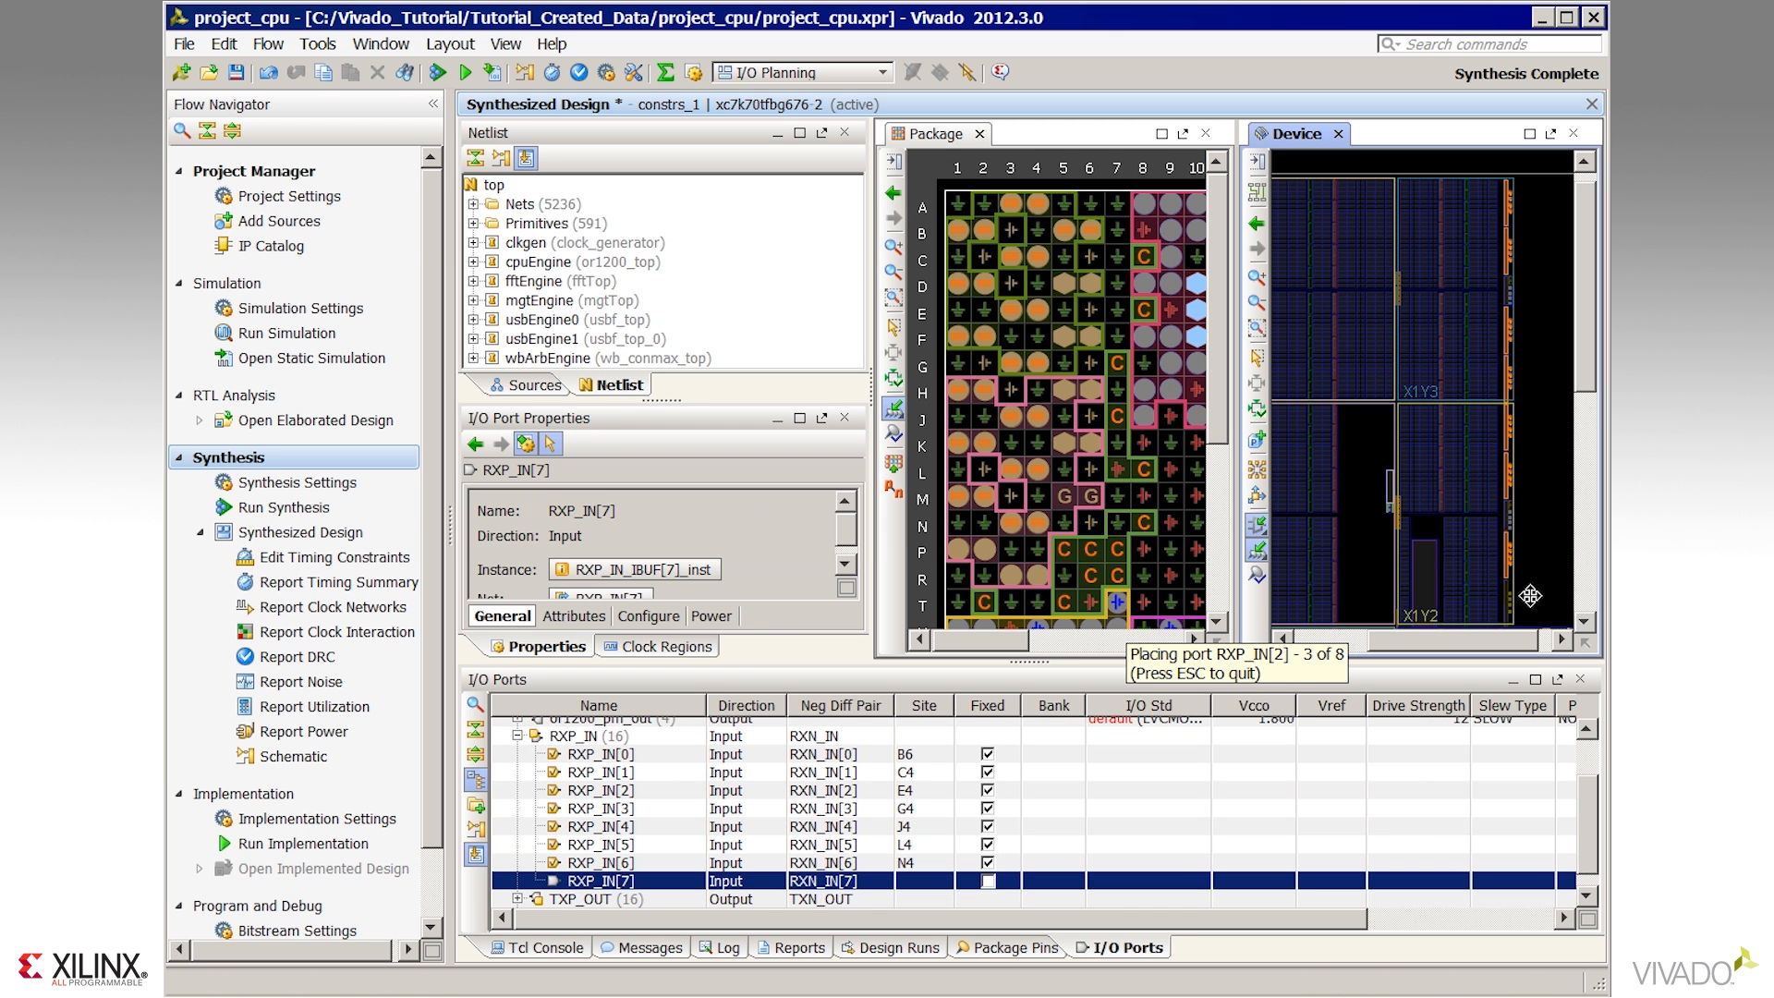
click(1512, 615)
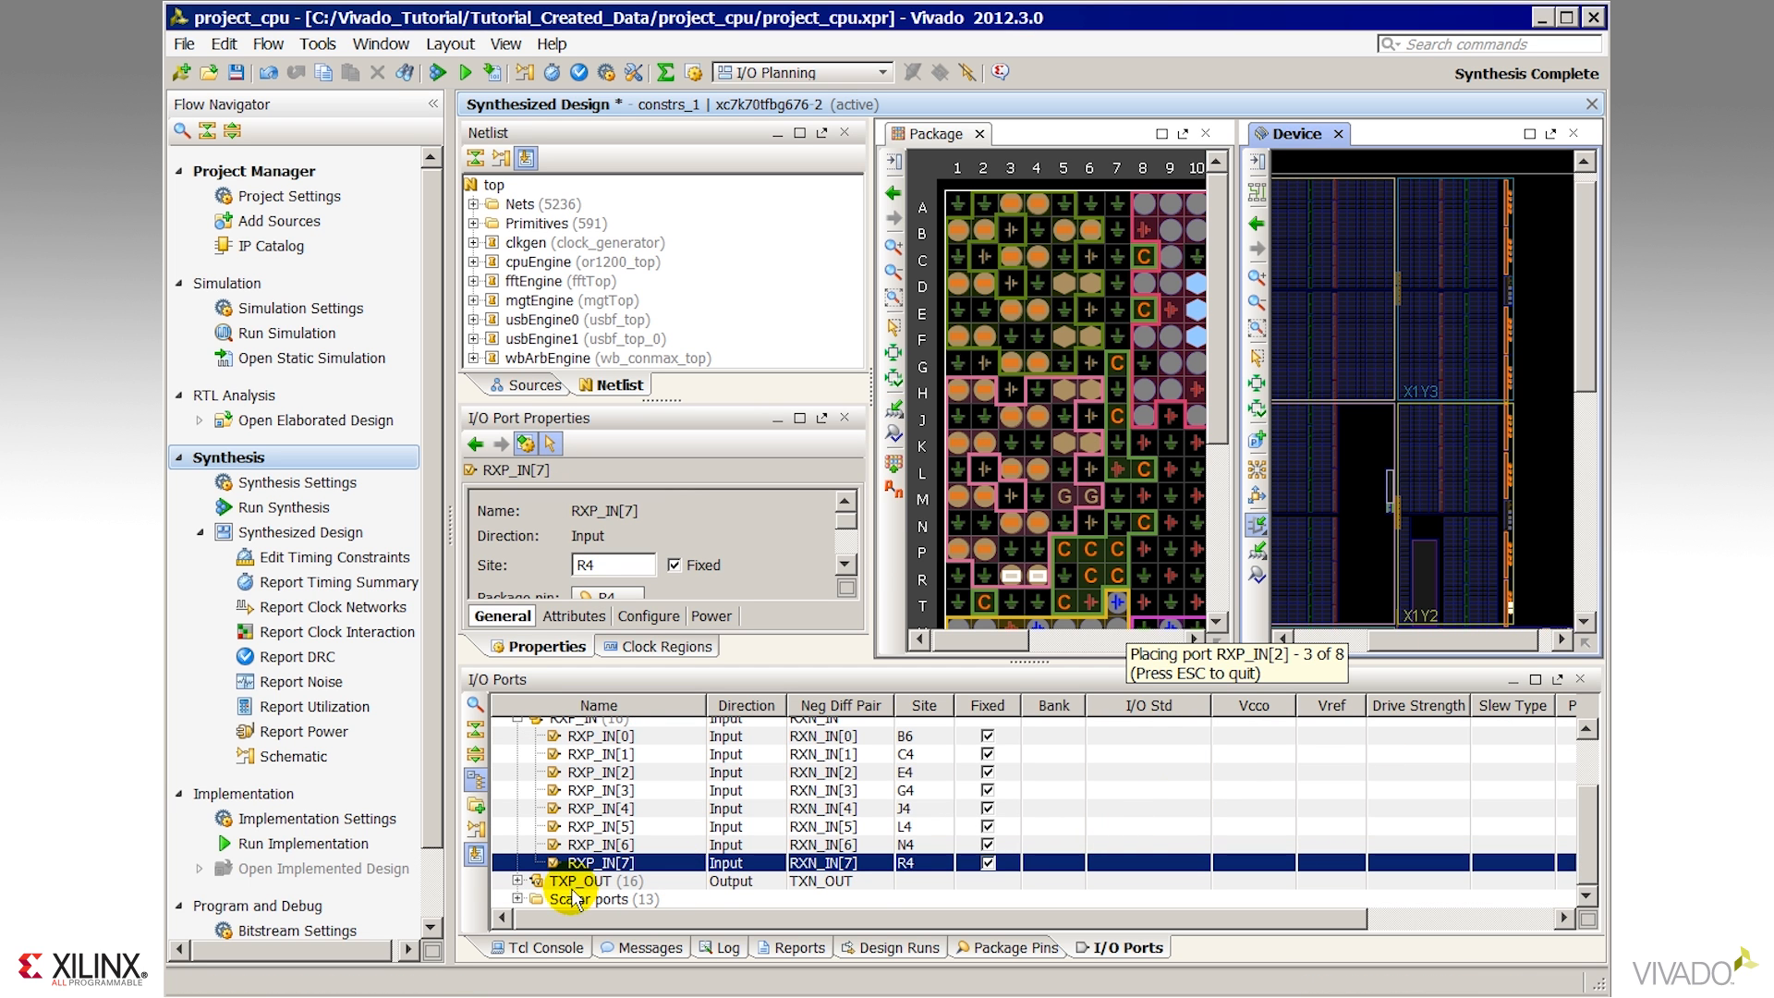
Place the scalar ports TILE0 to TILE3_REFCLK_PAD_P_IN sequentially at sites F6, D6, K6 and H6 in the Device view.
click(518, 898)
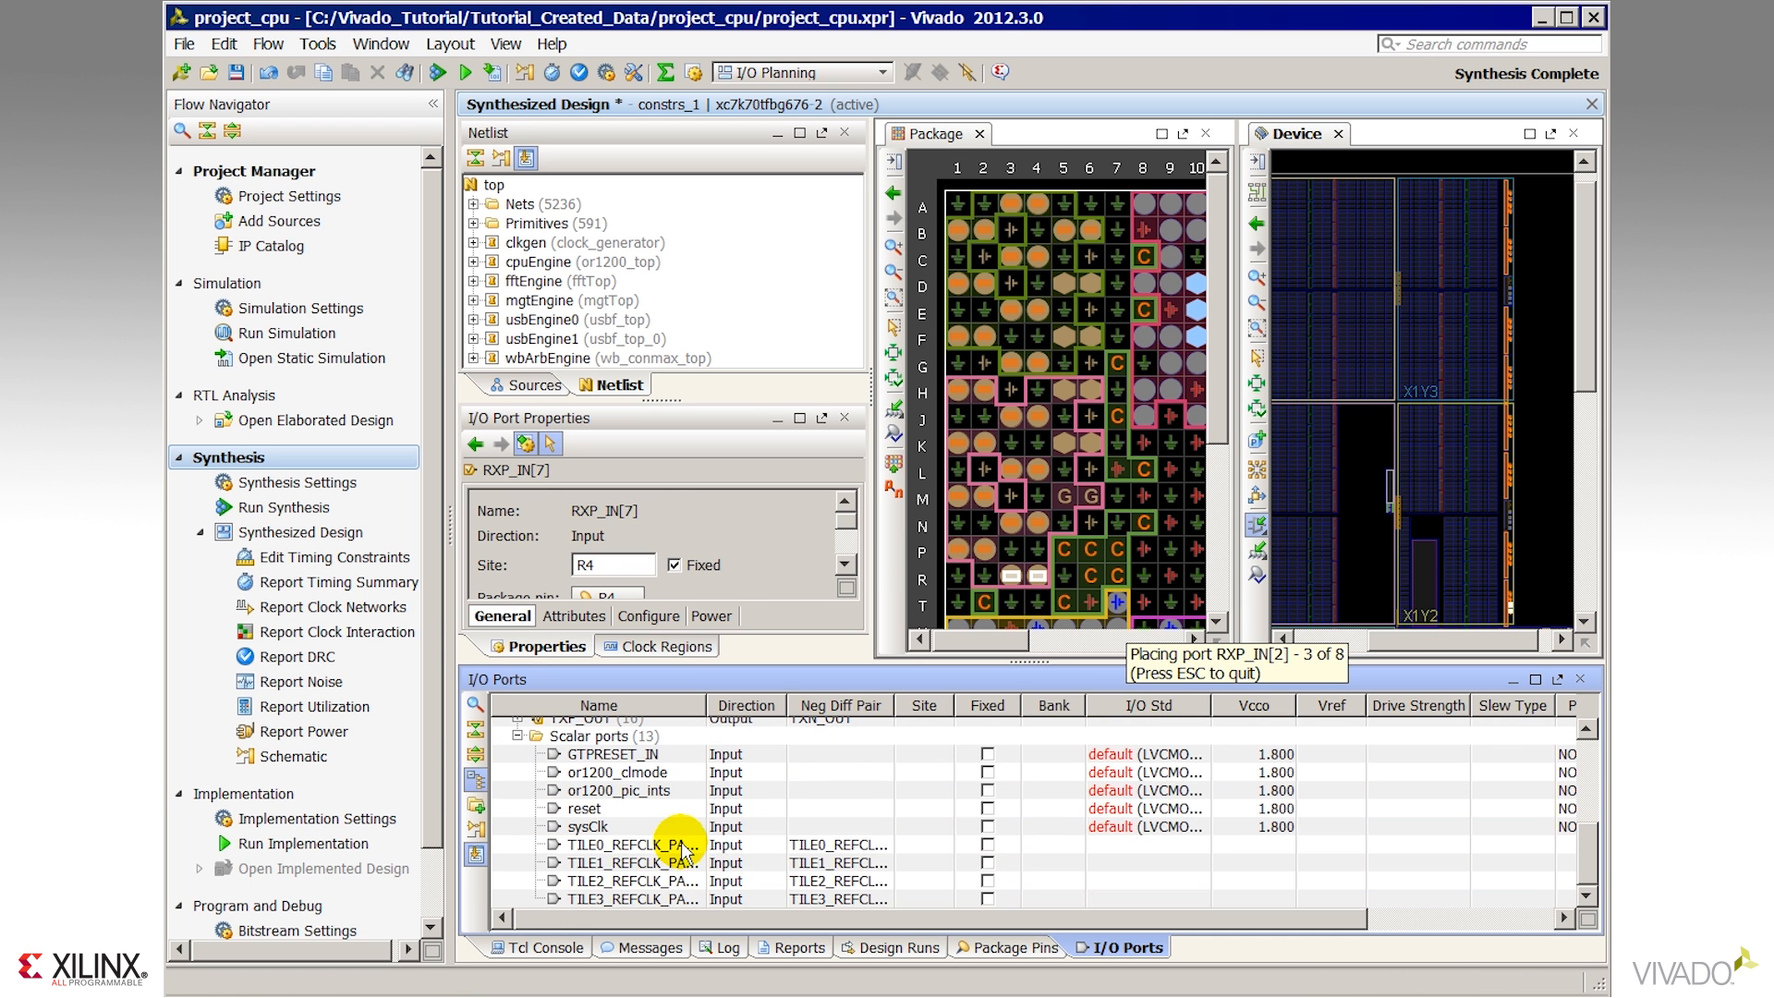
drag(677, 844, 672, 906)
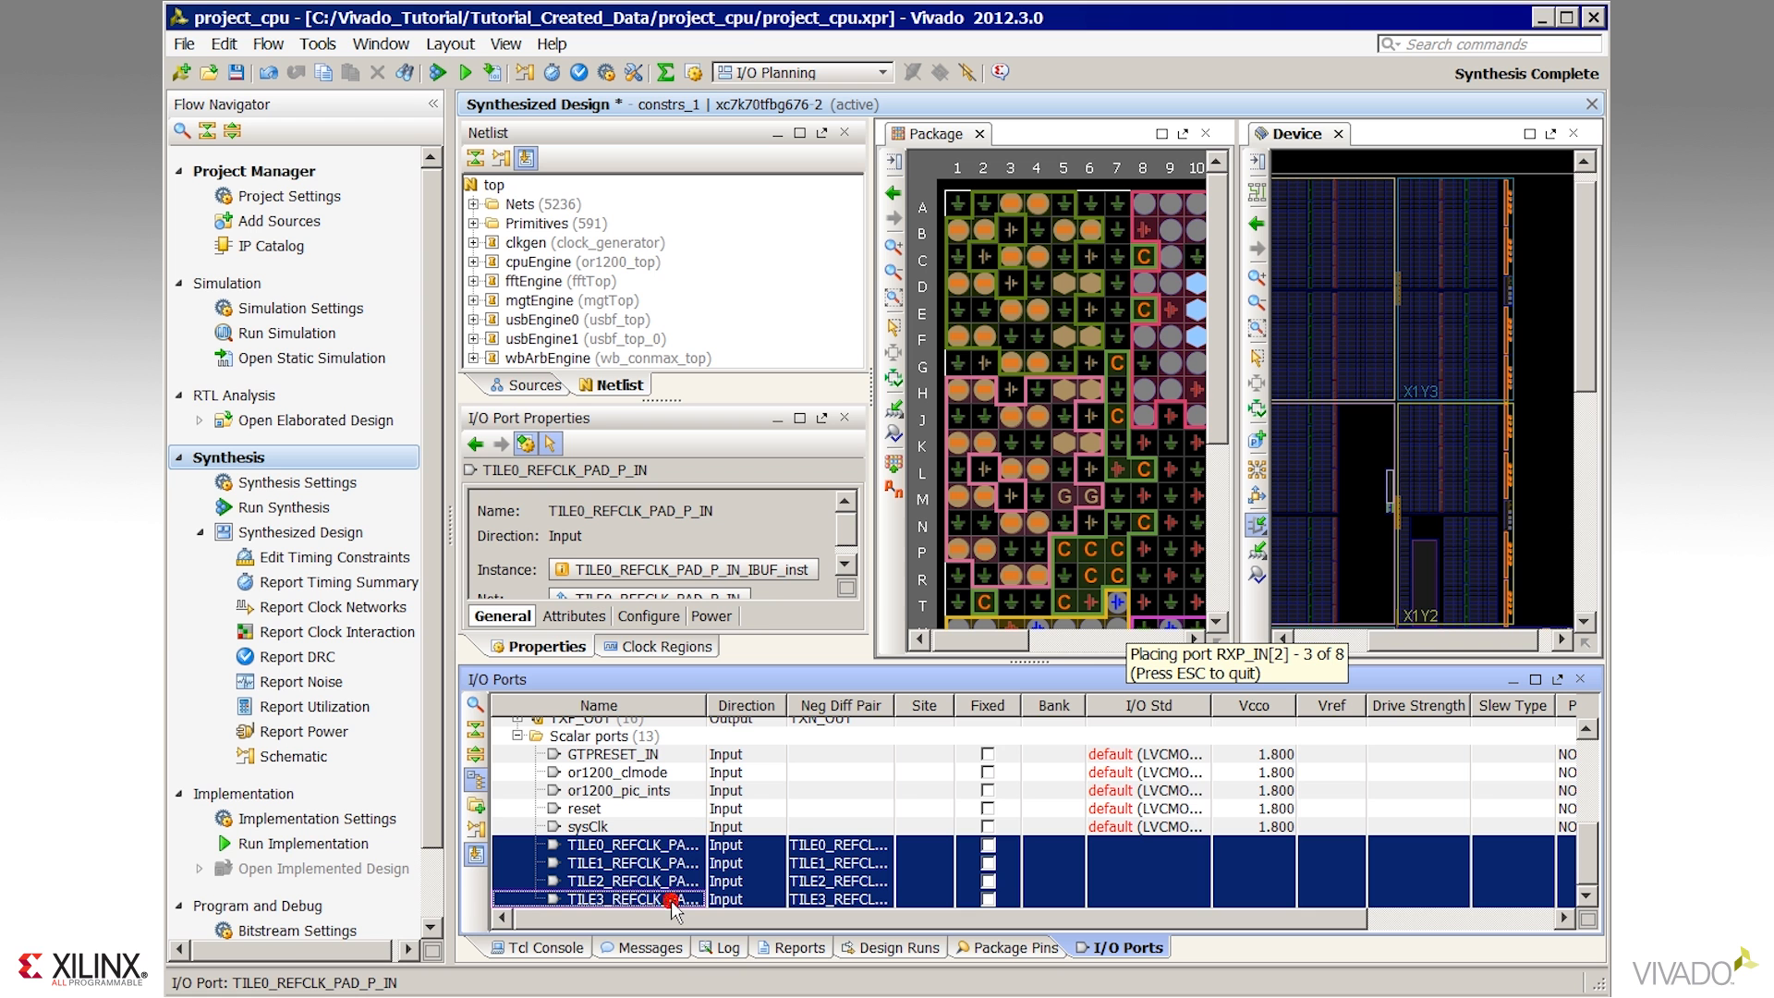
click(1258, 551)
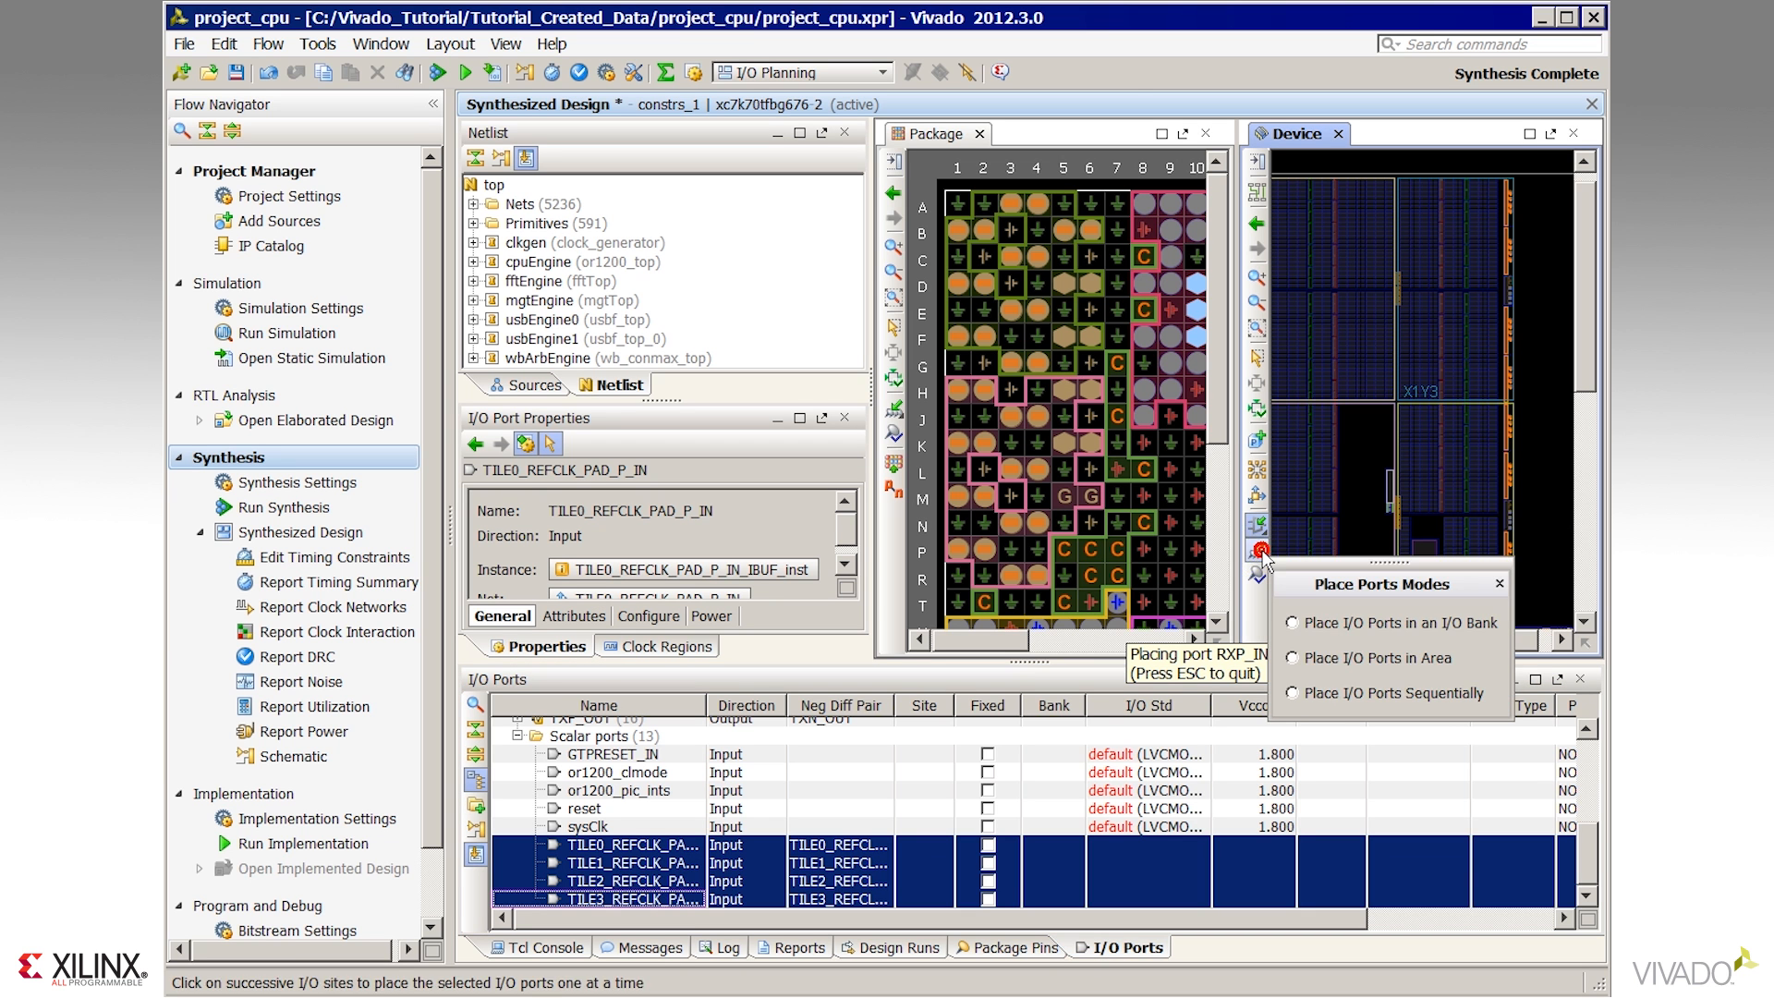
click(1344, 694)
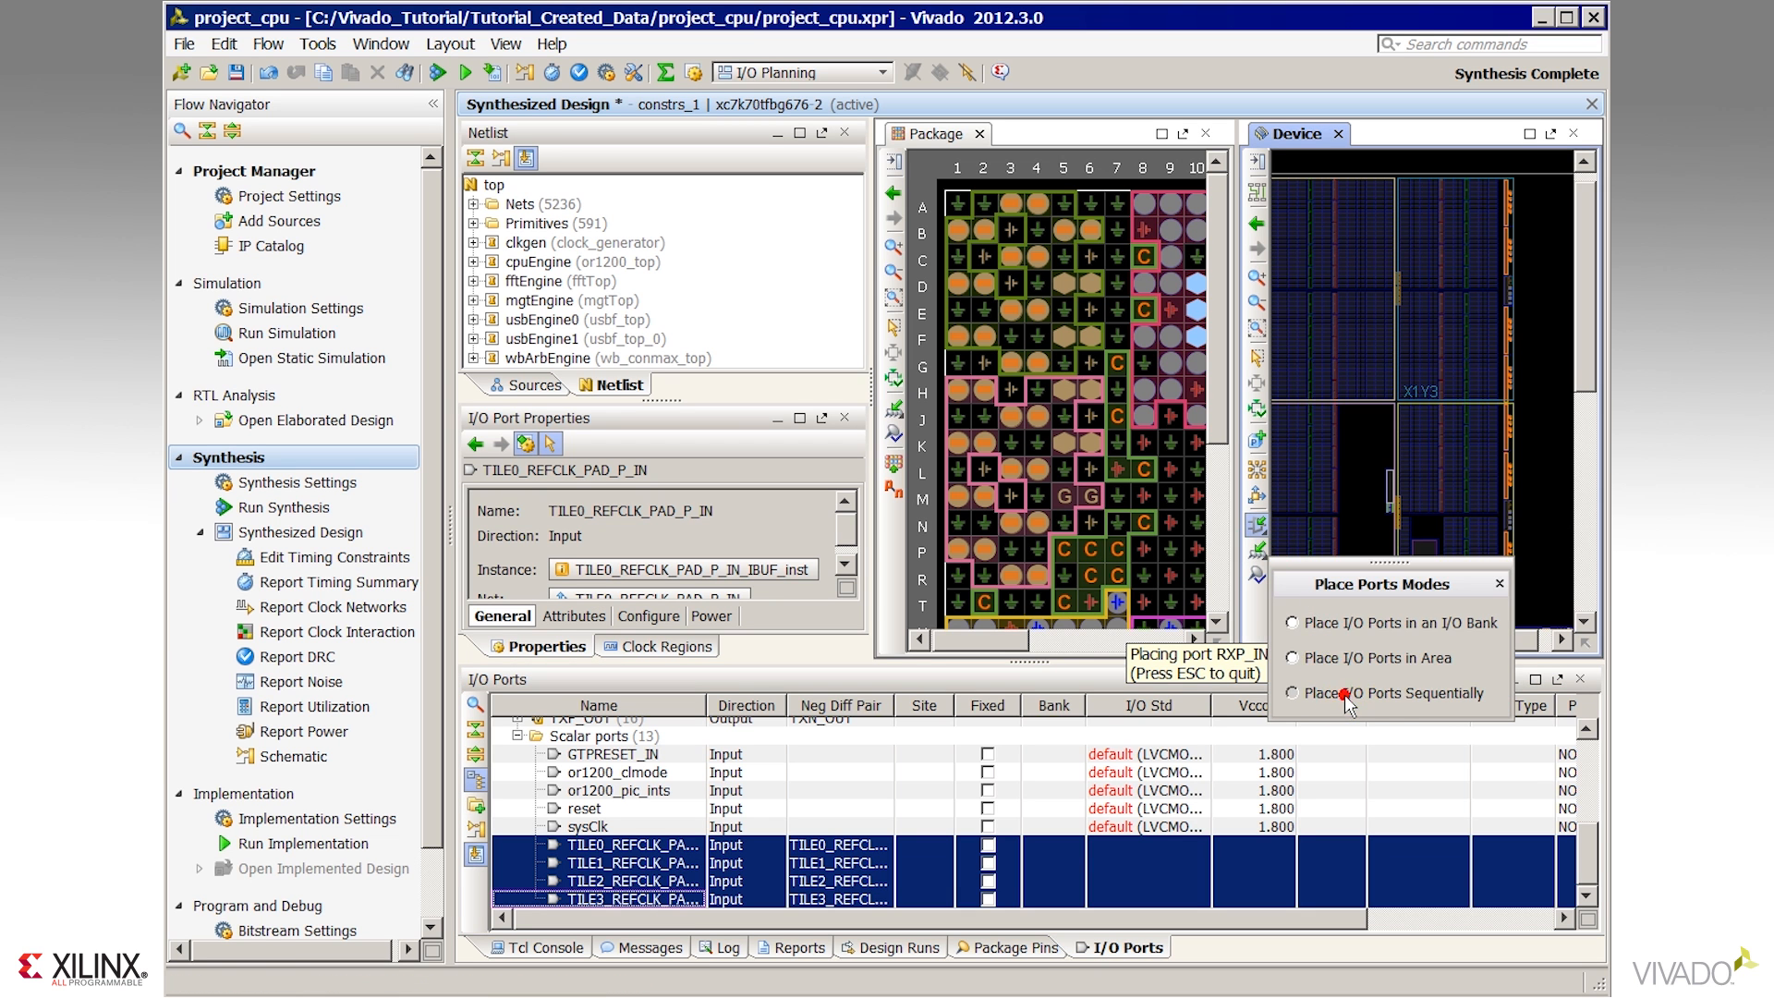
click(1509, 284)
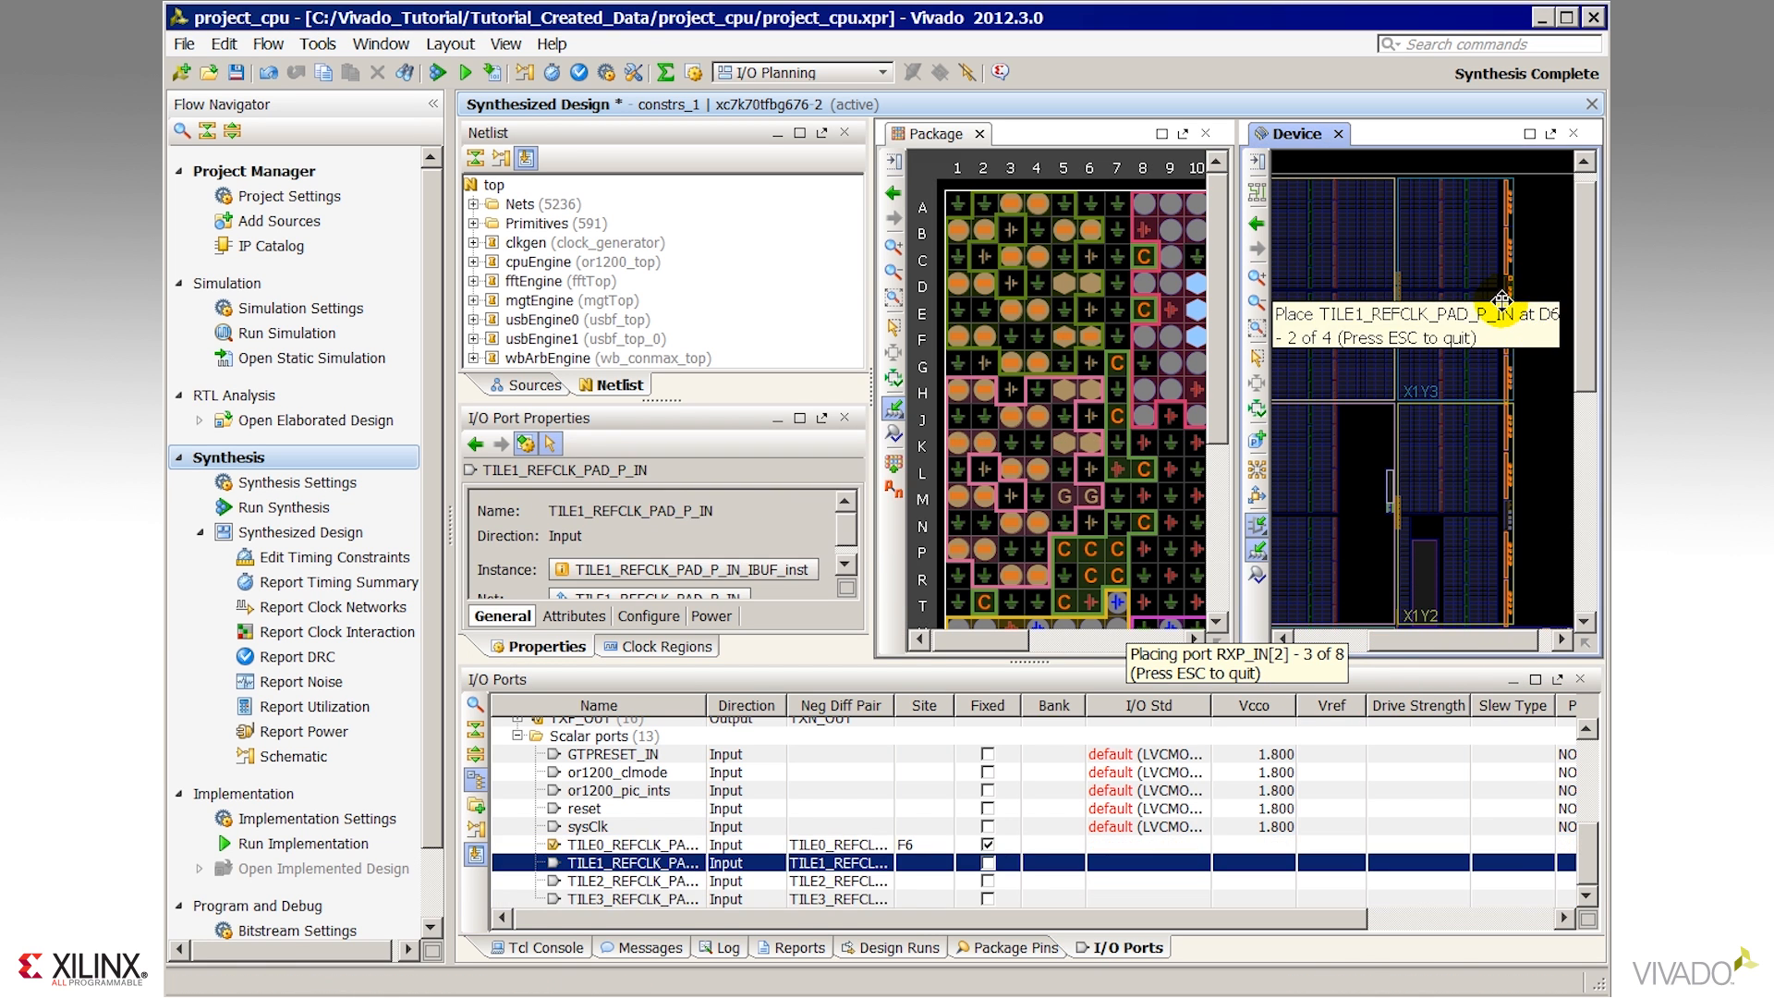
click(1512, 302)
click(1507, 515)
click(1507, 518)
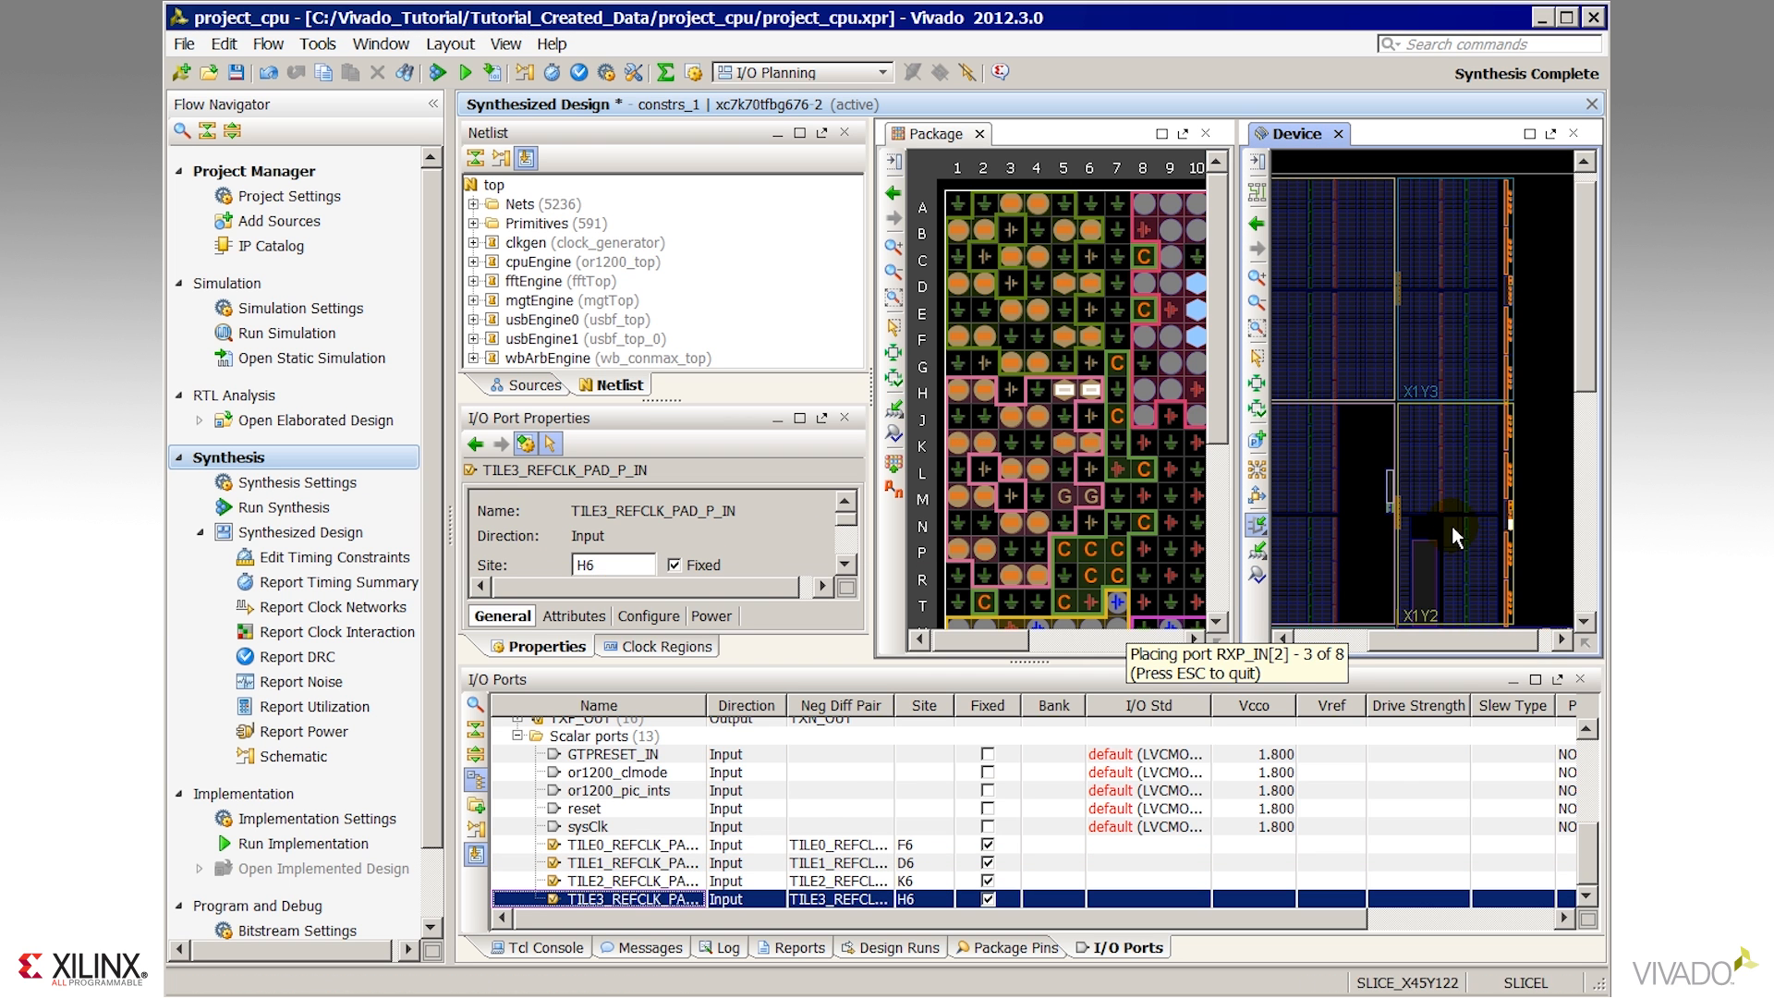
Auto-place all I/O ports, including unconnected ones, keeping the already assigned ports in their current locations.
scroll(1506, 435, down, 3)
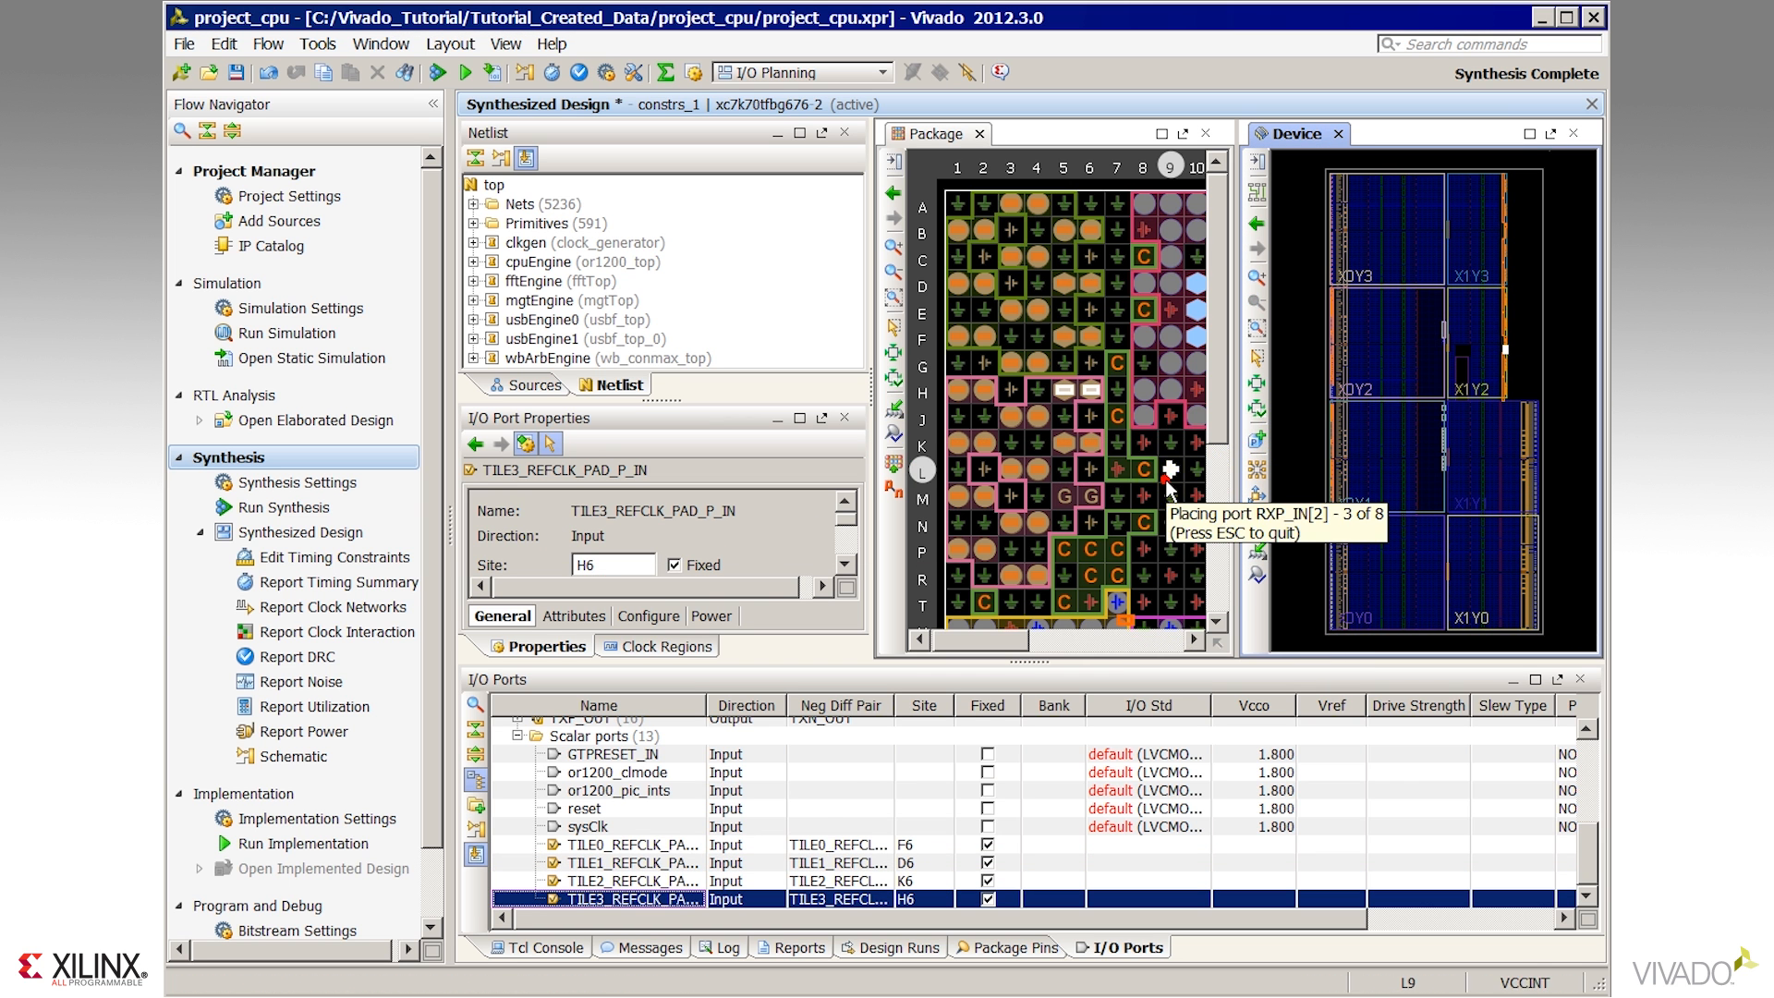
scroll(1101, 436, down, 3)
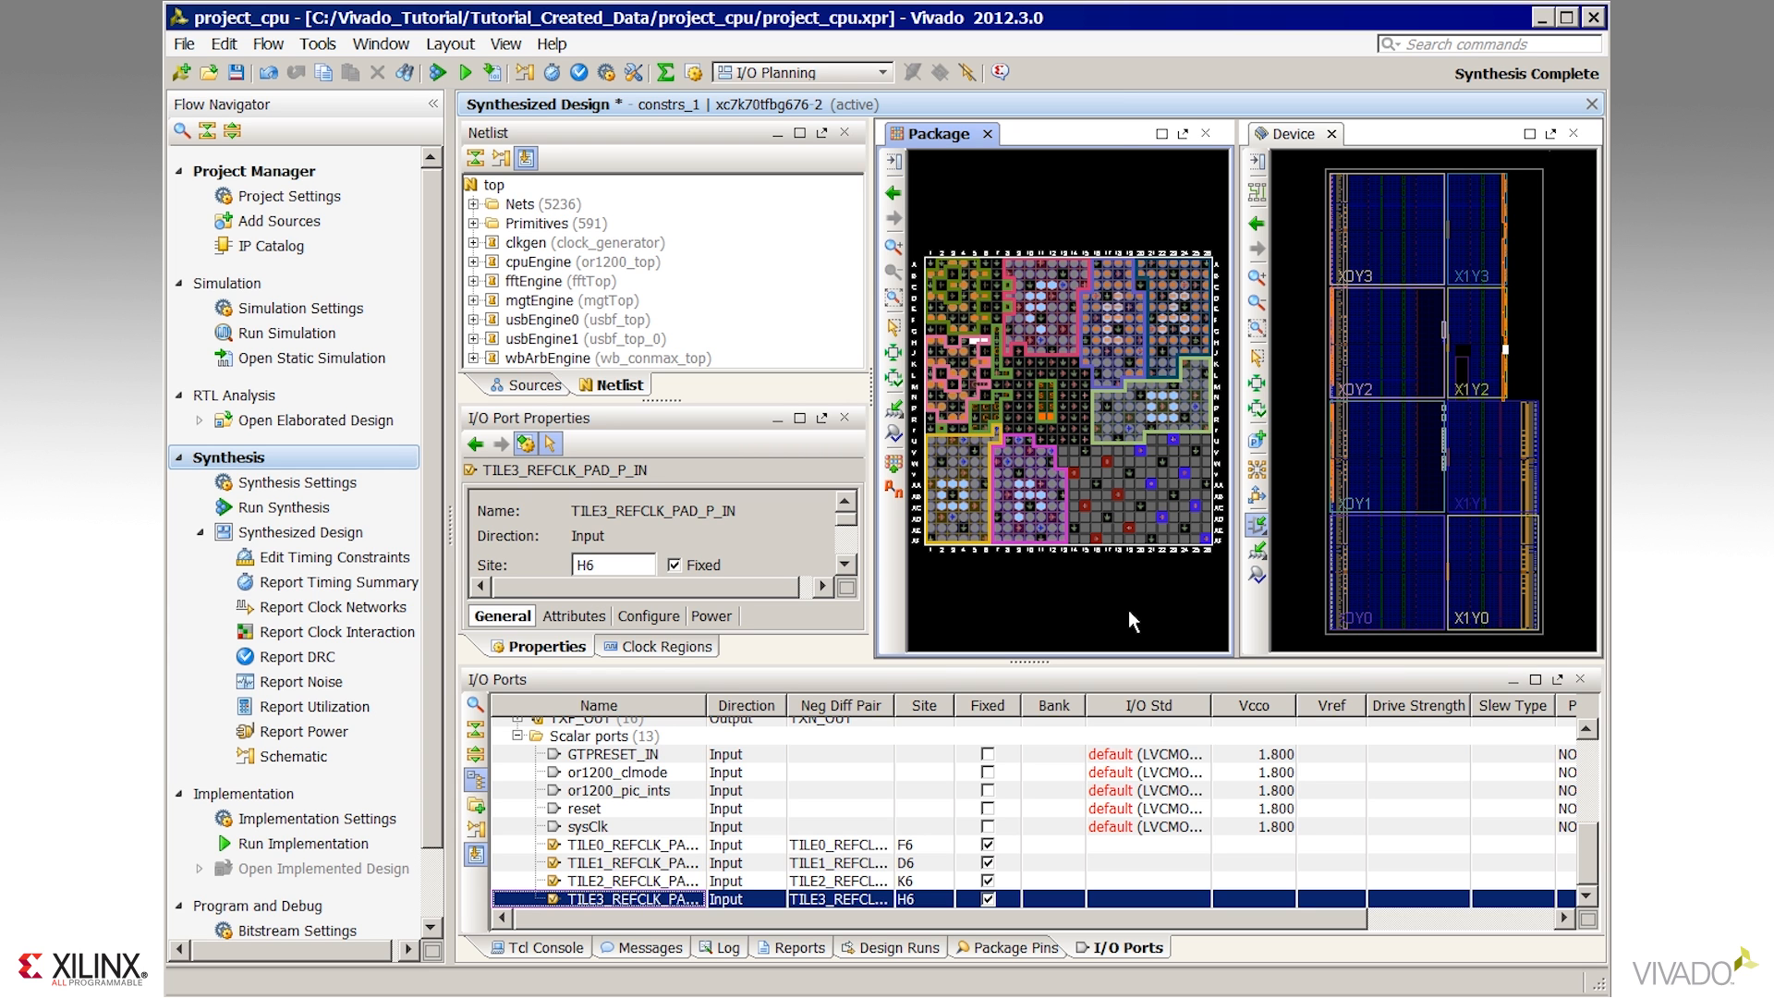
scroll(610, 850, up, 2)
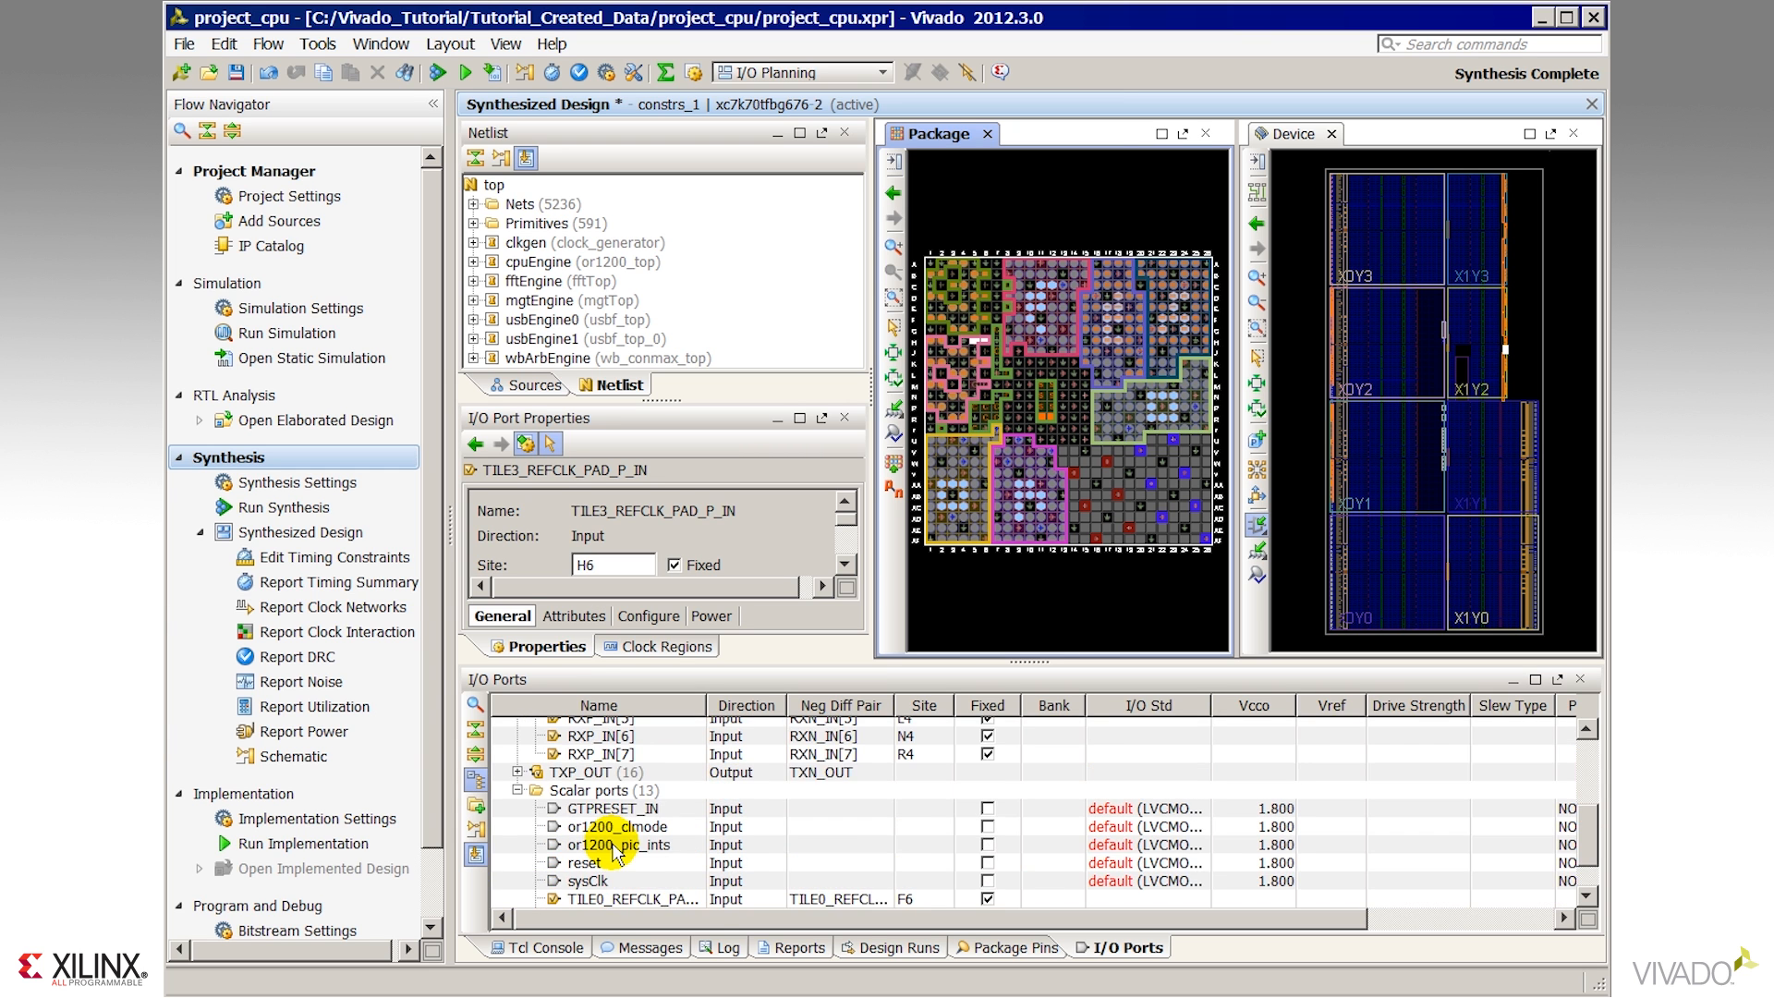
scroll(609, 861, up, 2)
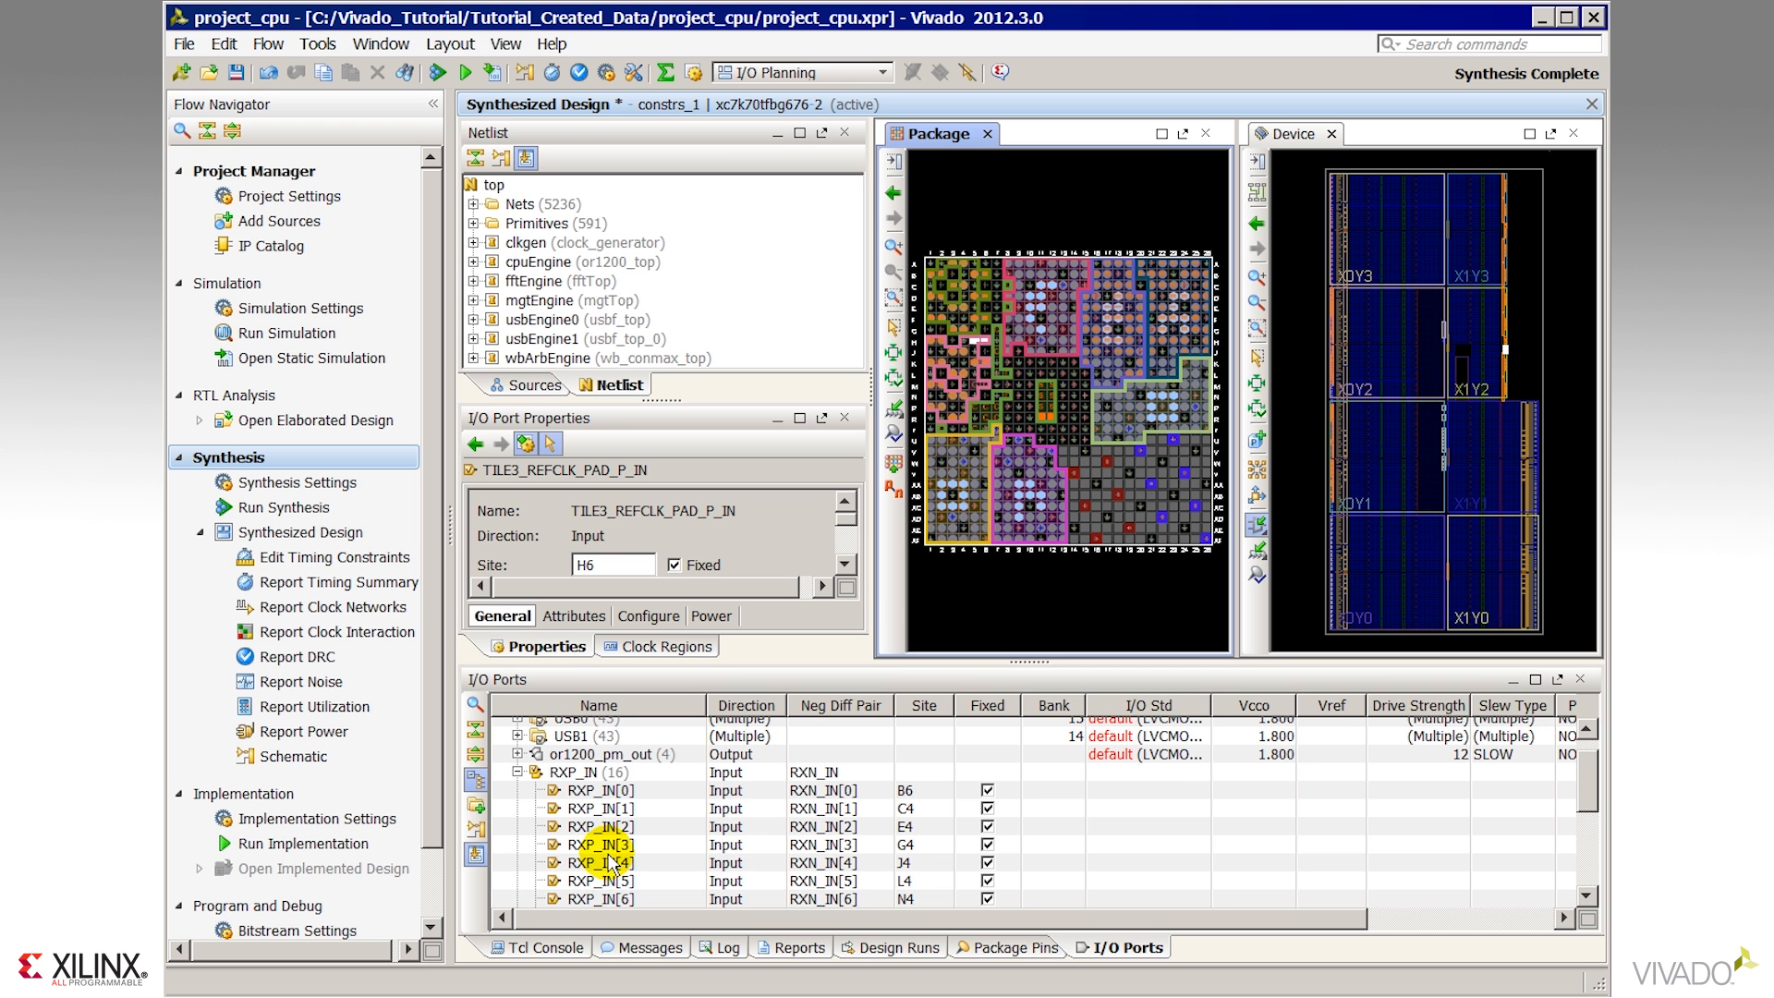
scroll(610, 861, up, 1)
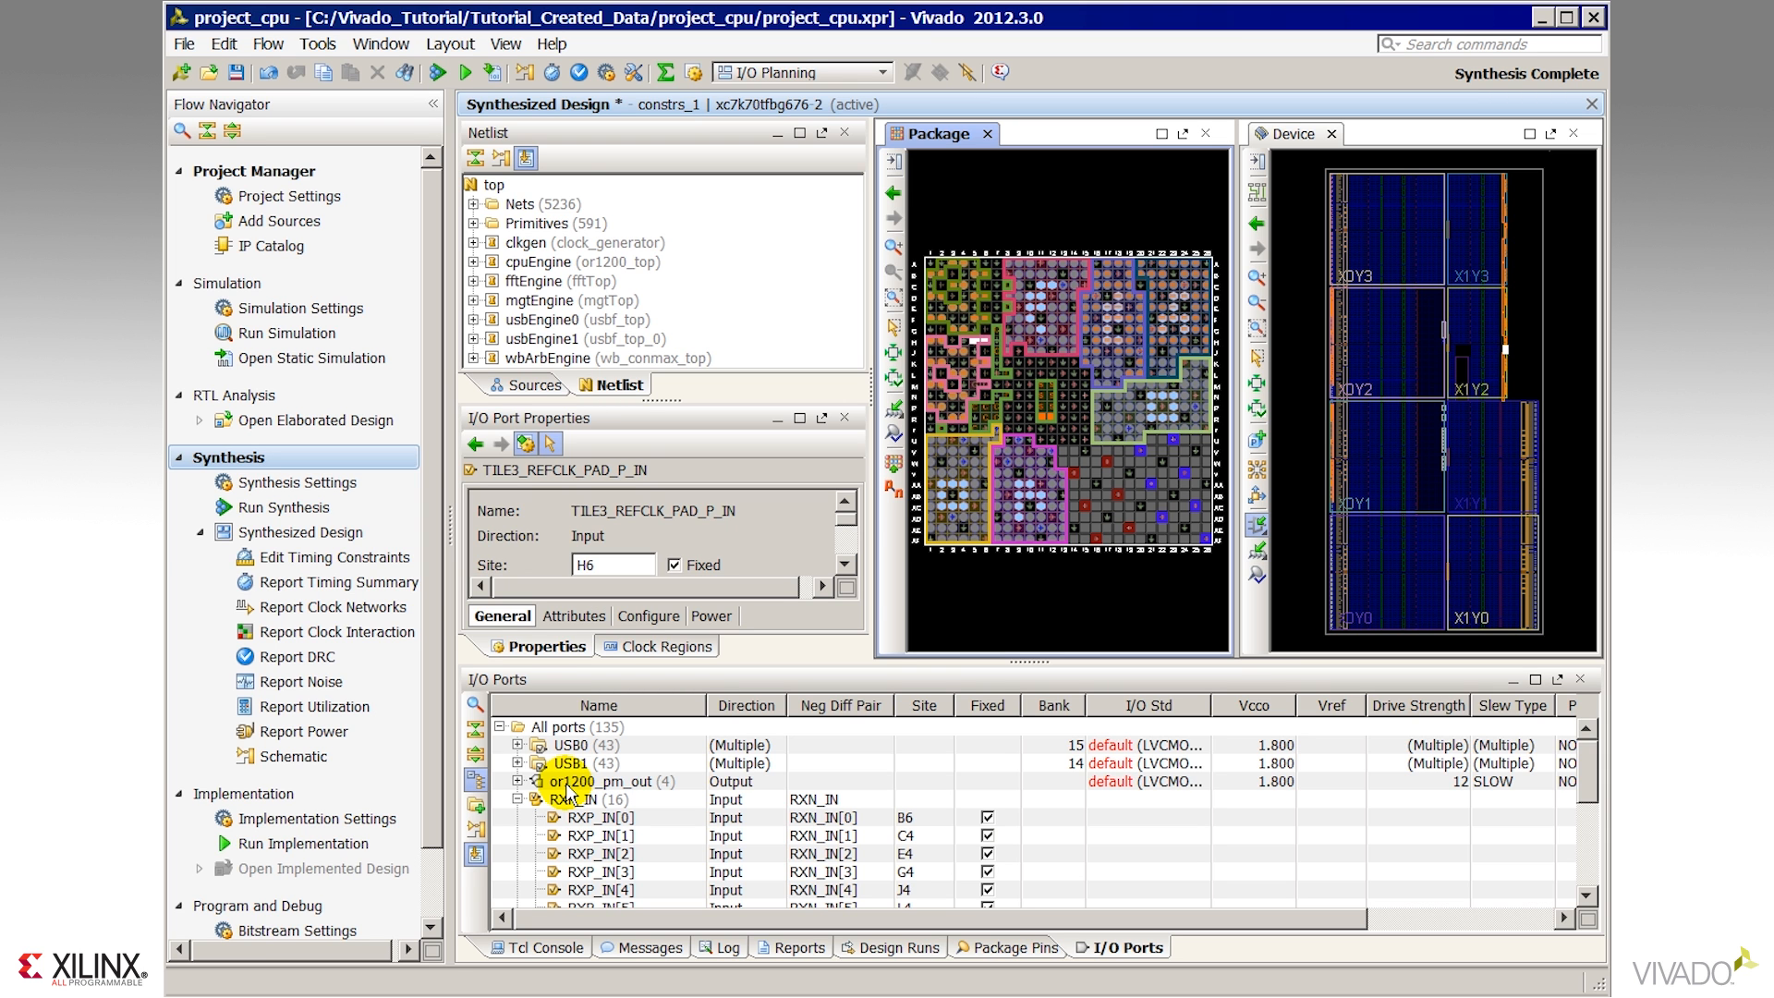
click(318, 45)
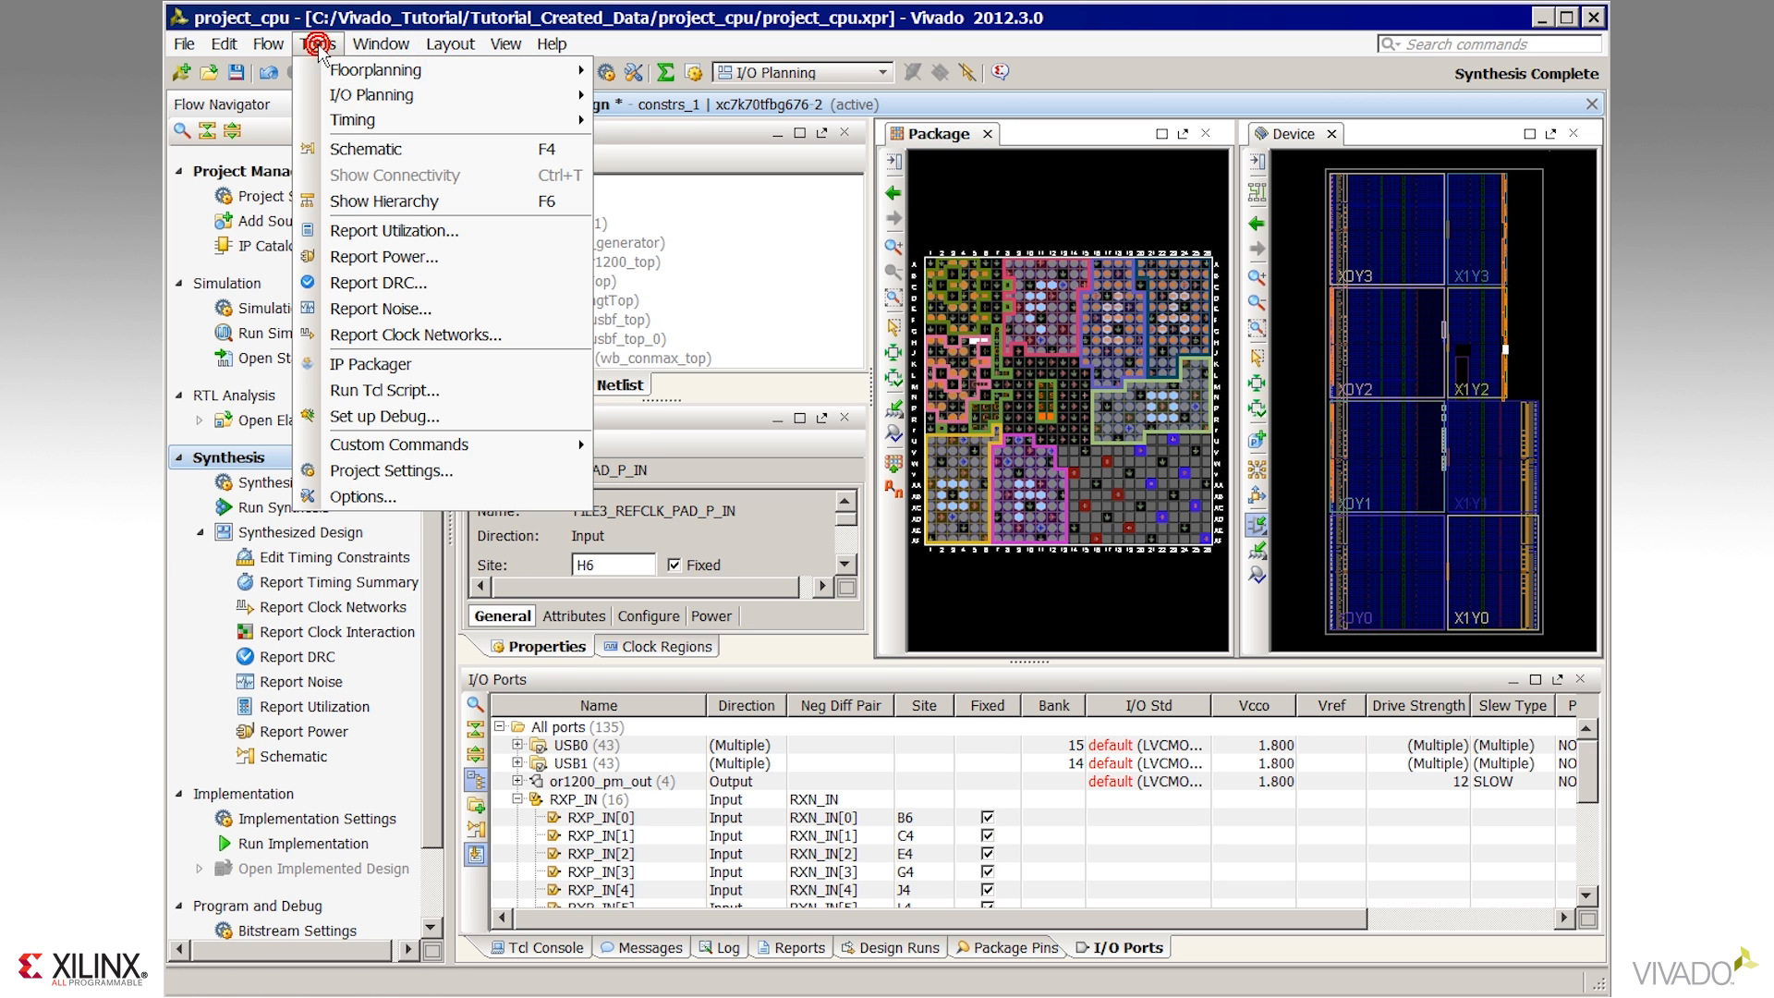
mouse_move(370, 94)
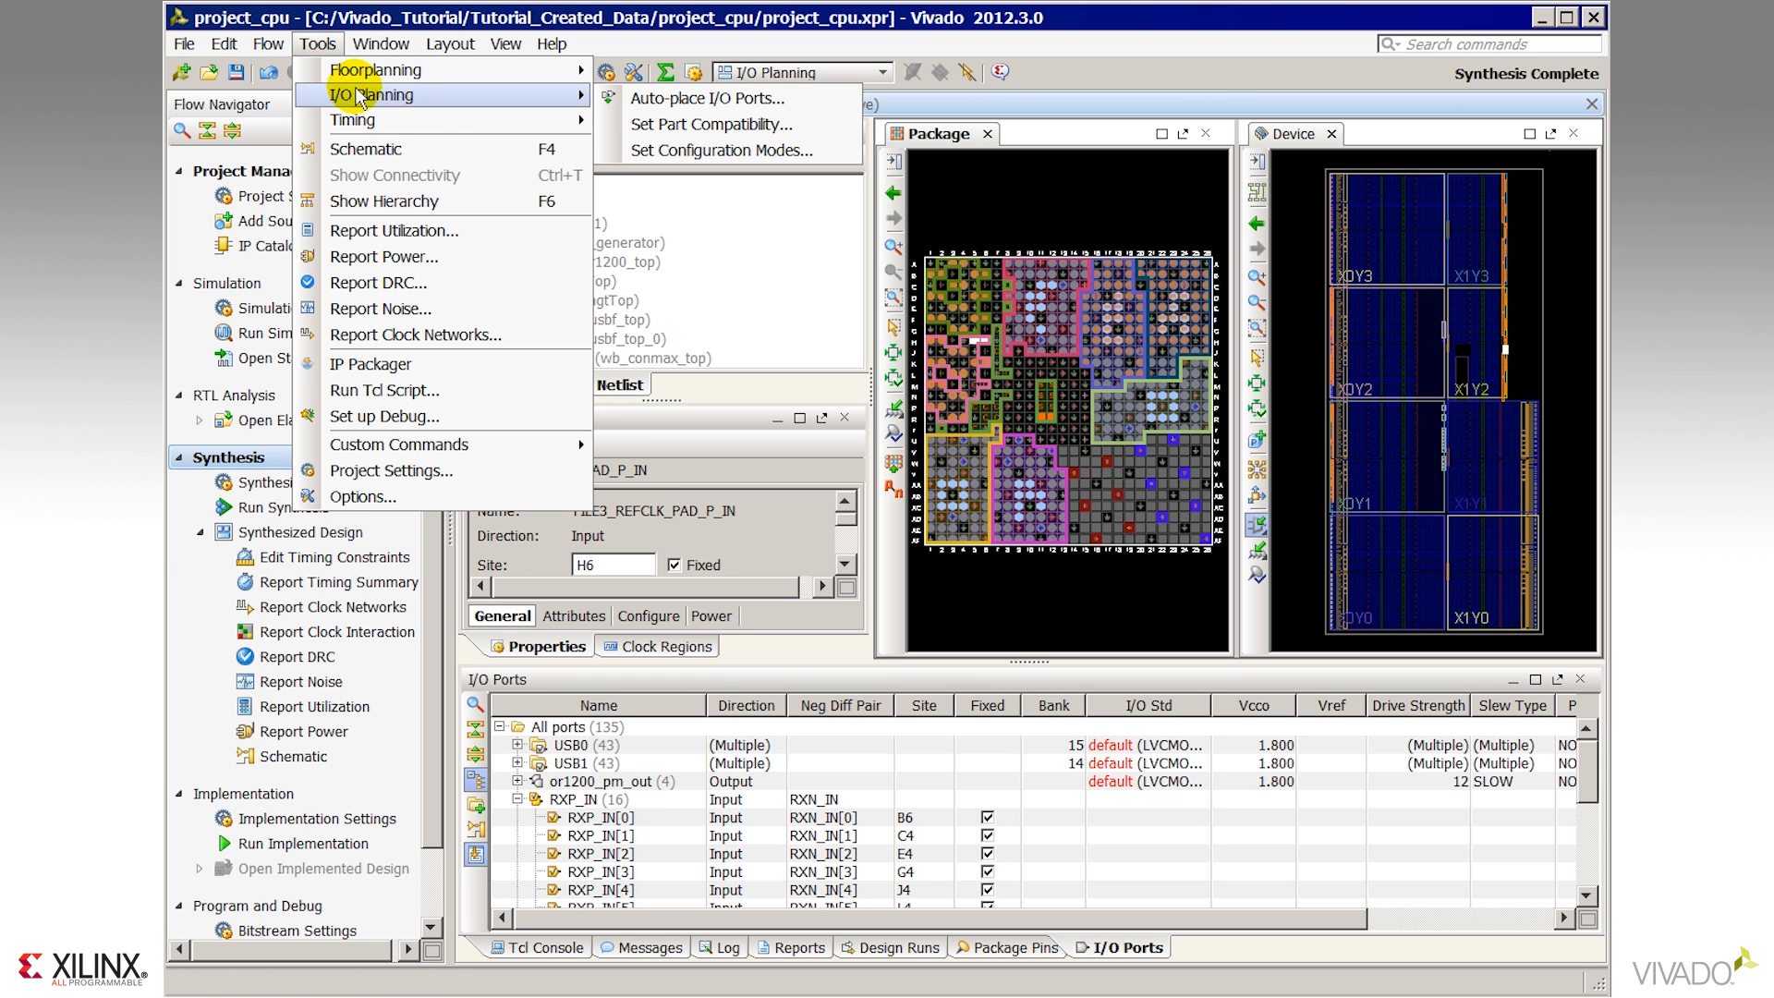
click(800, 96)
click(892, 528)
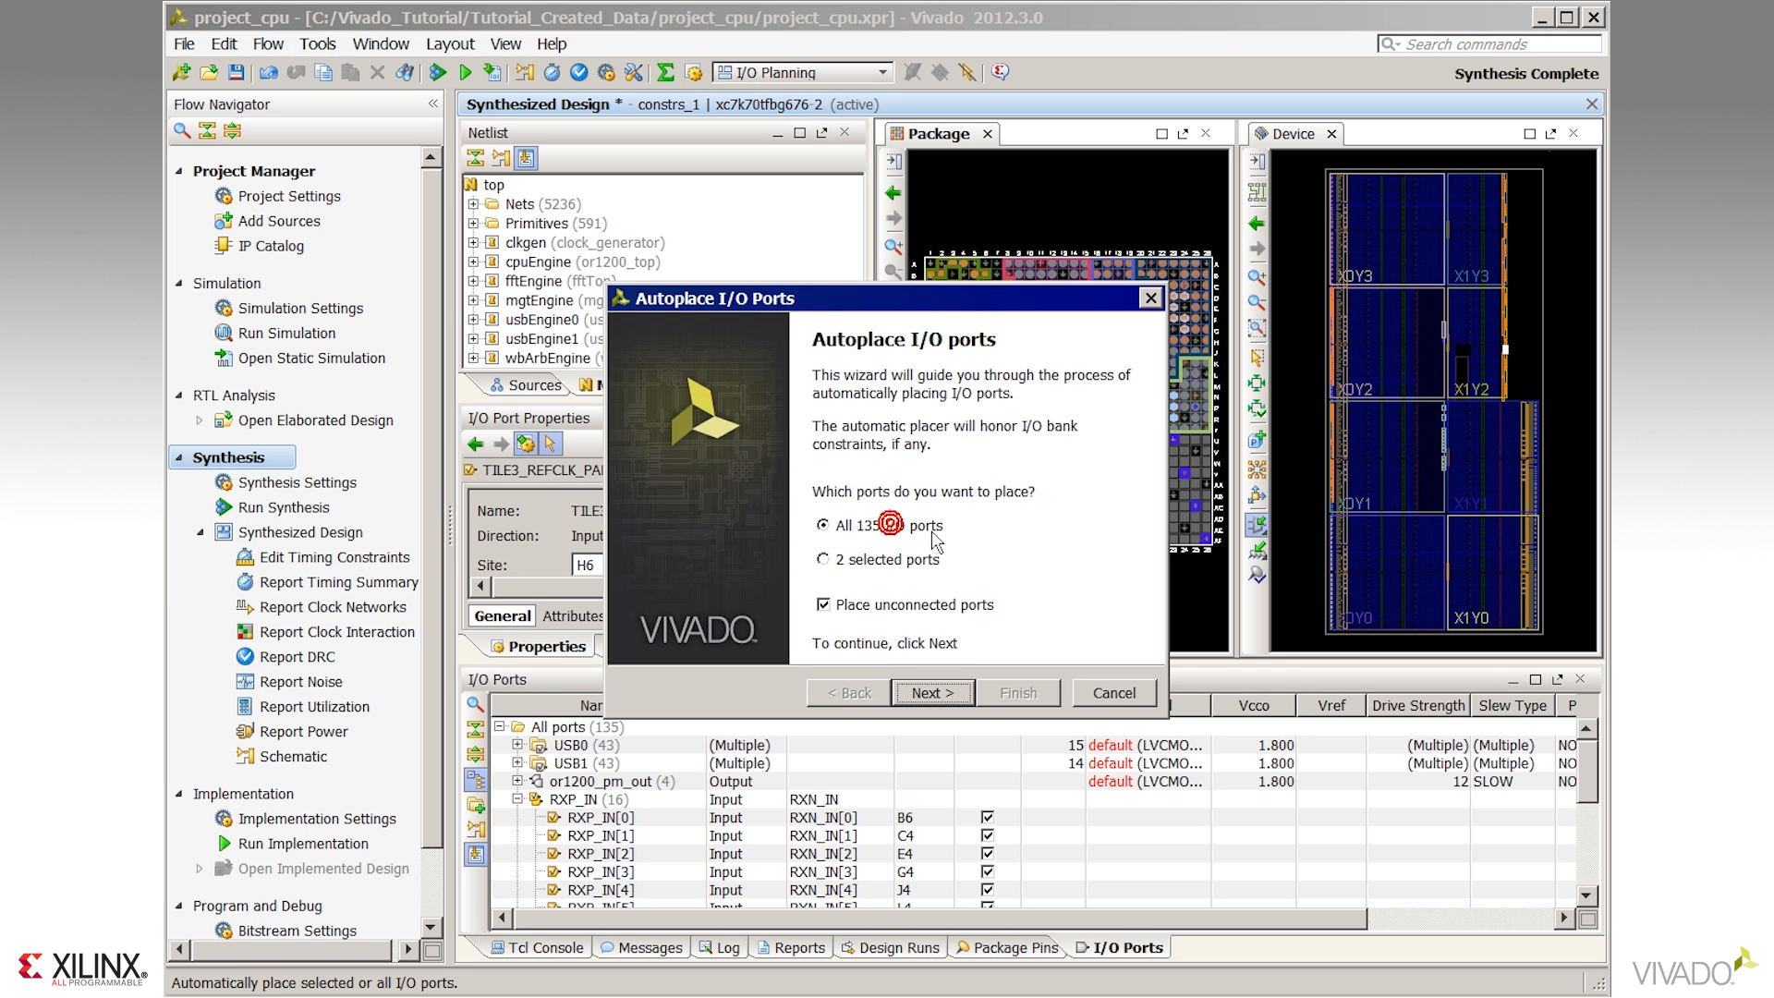
click(935, 693)
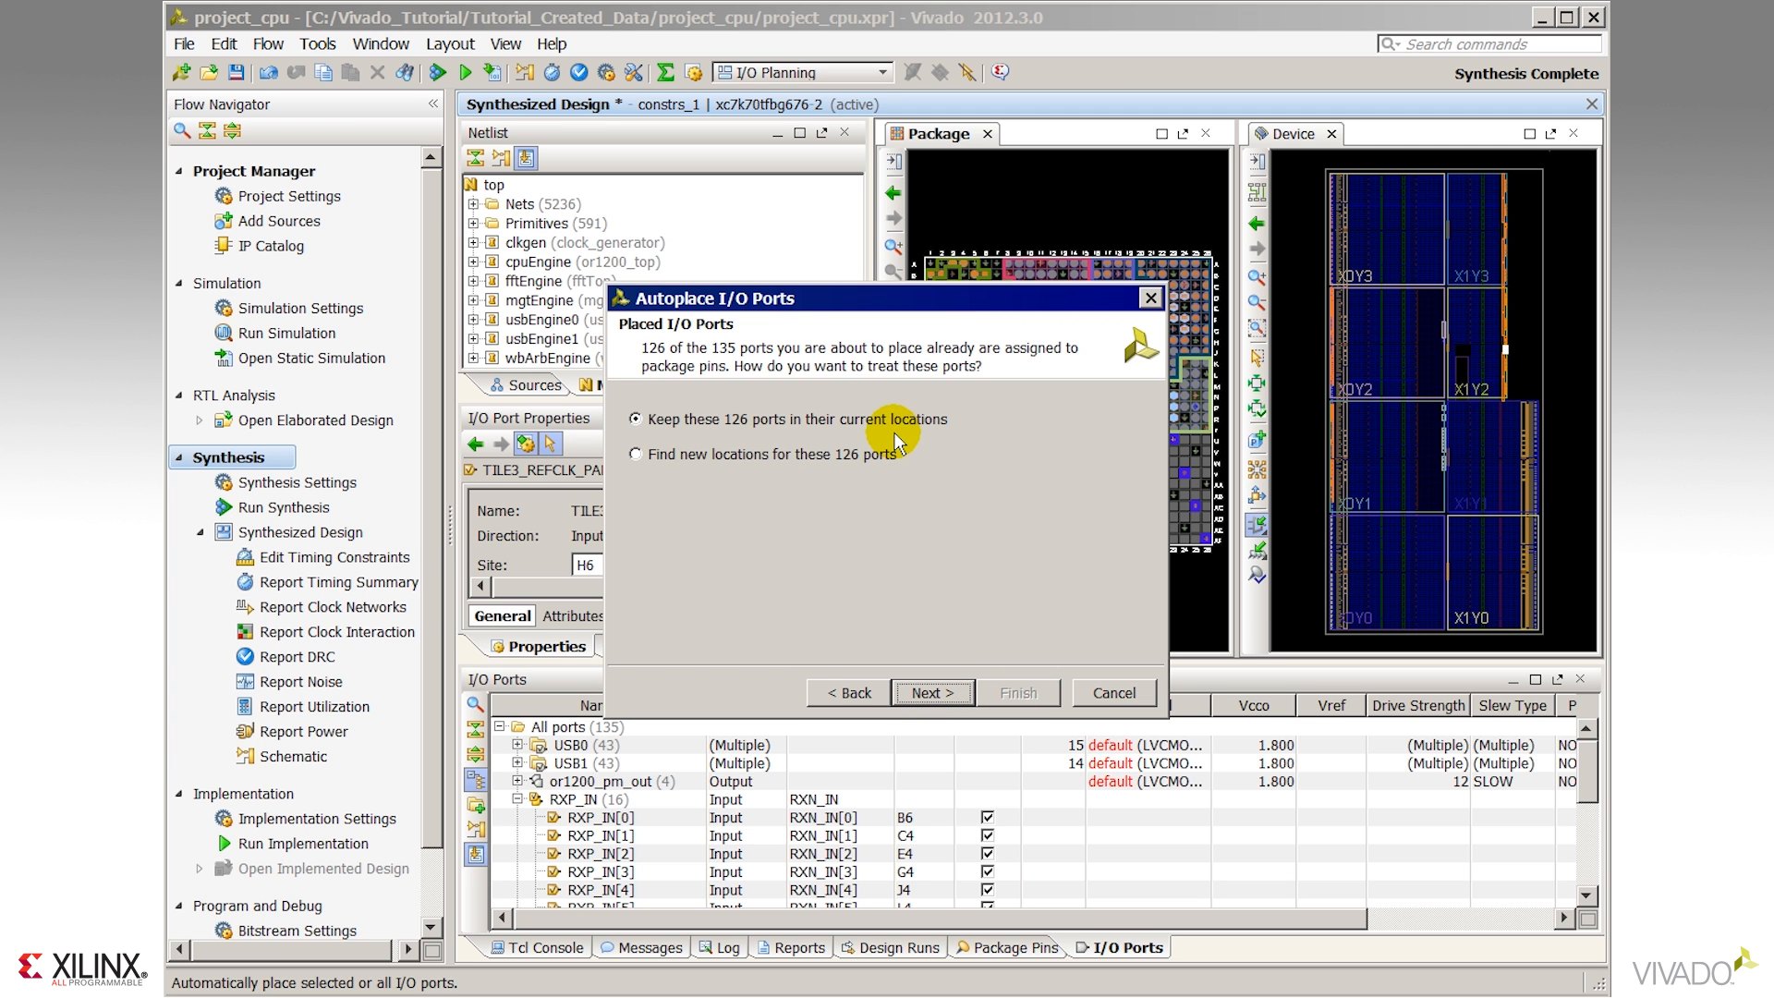
click(937, 692)
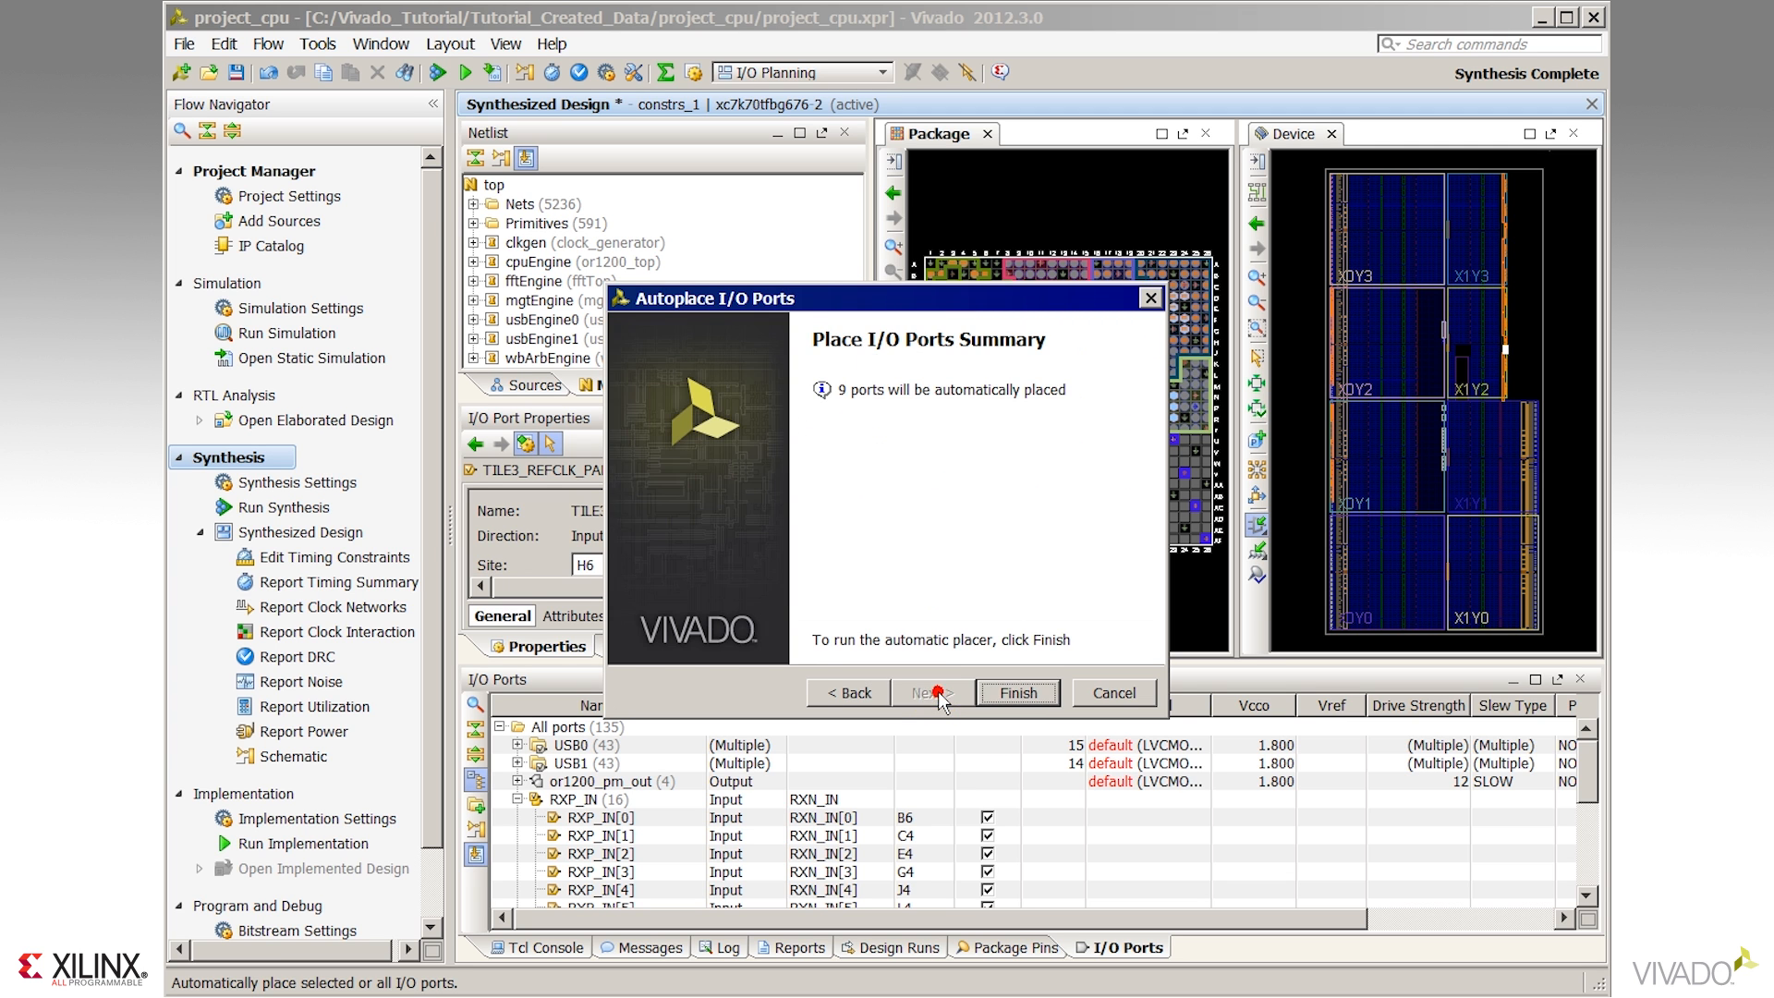
click(1018, 692)
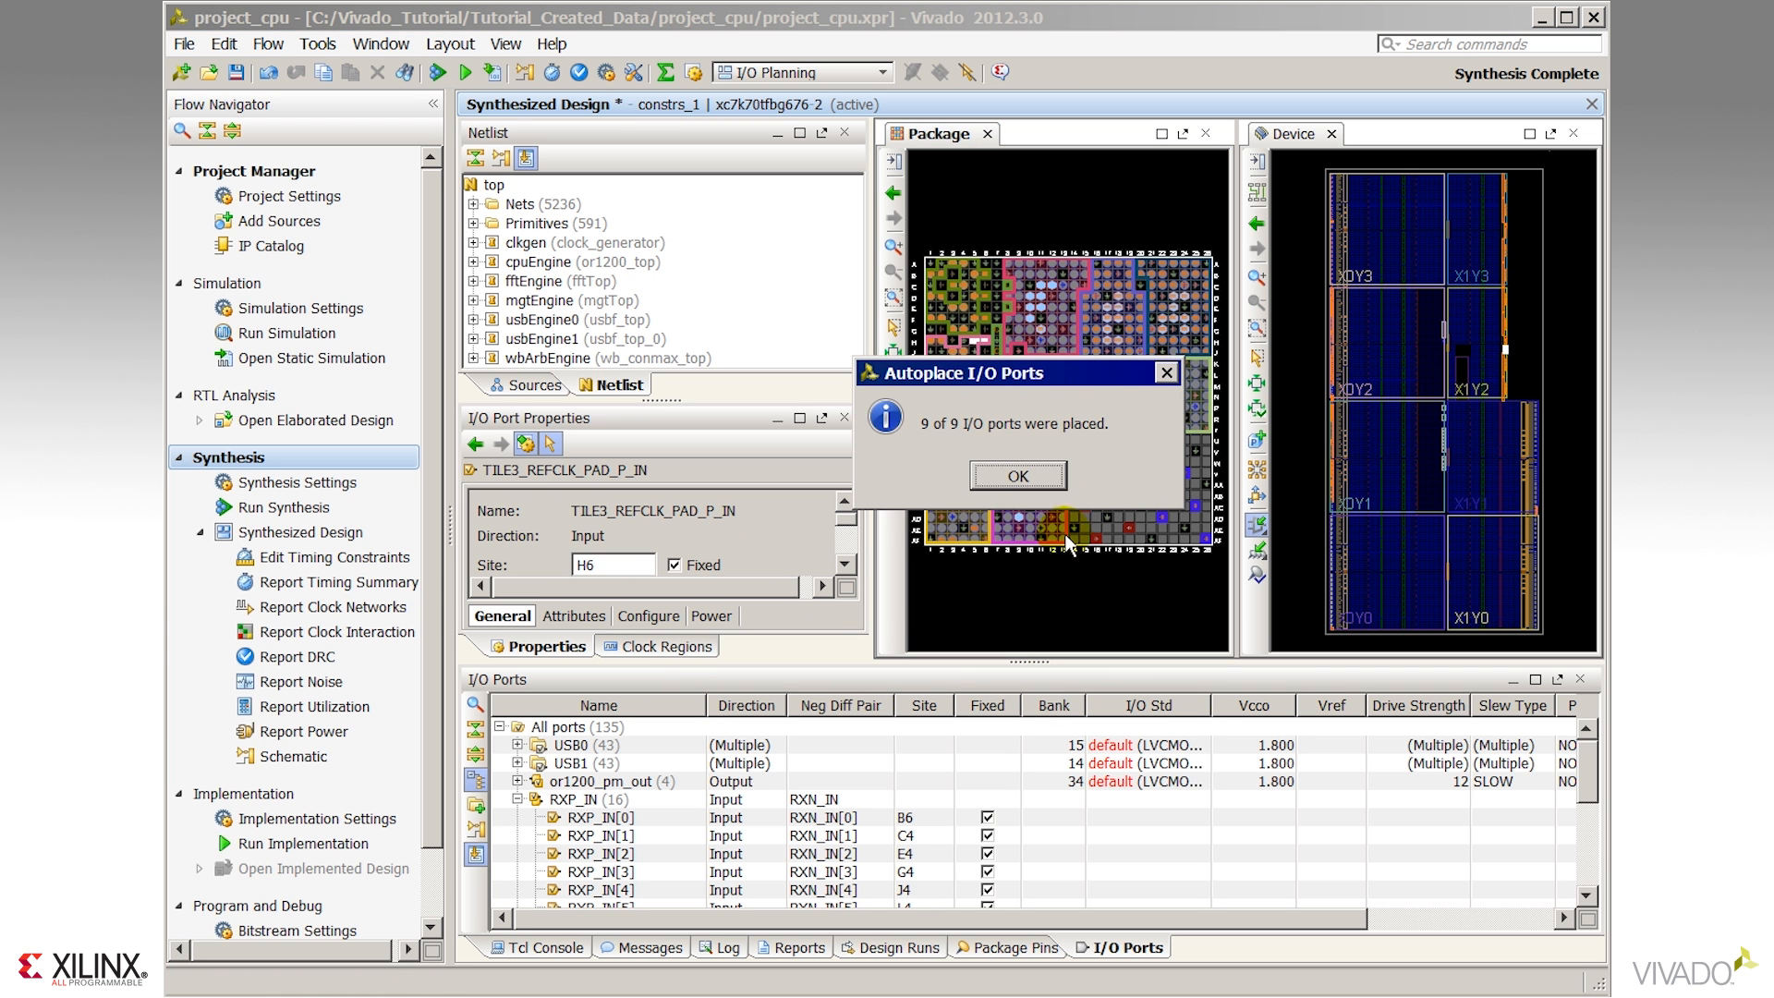
click(1040, 484)
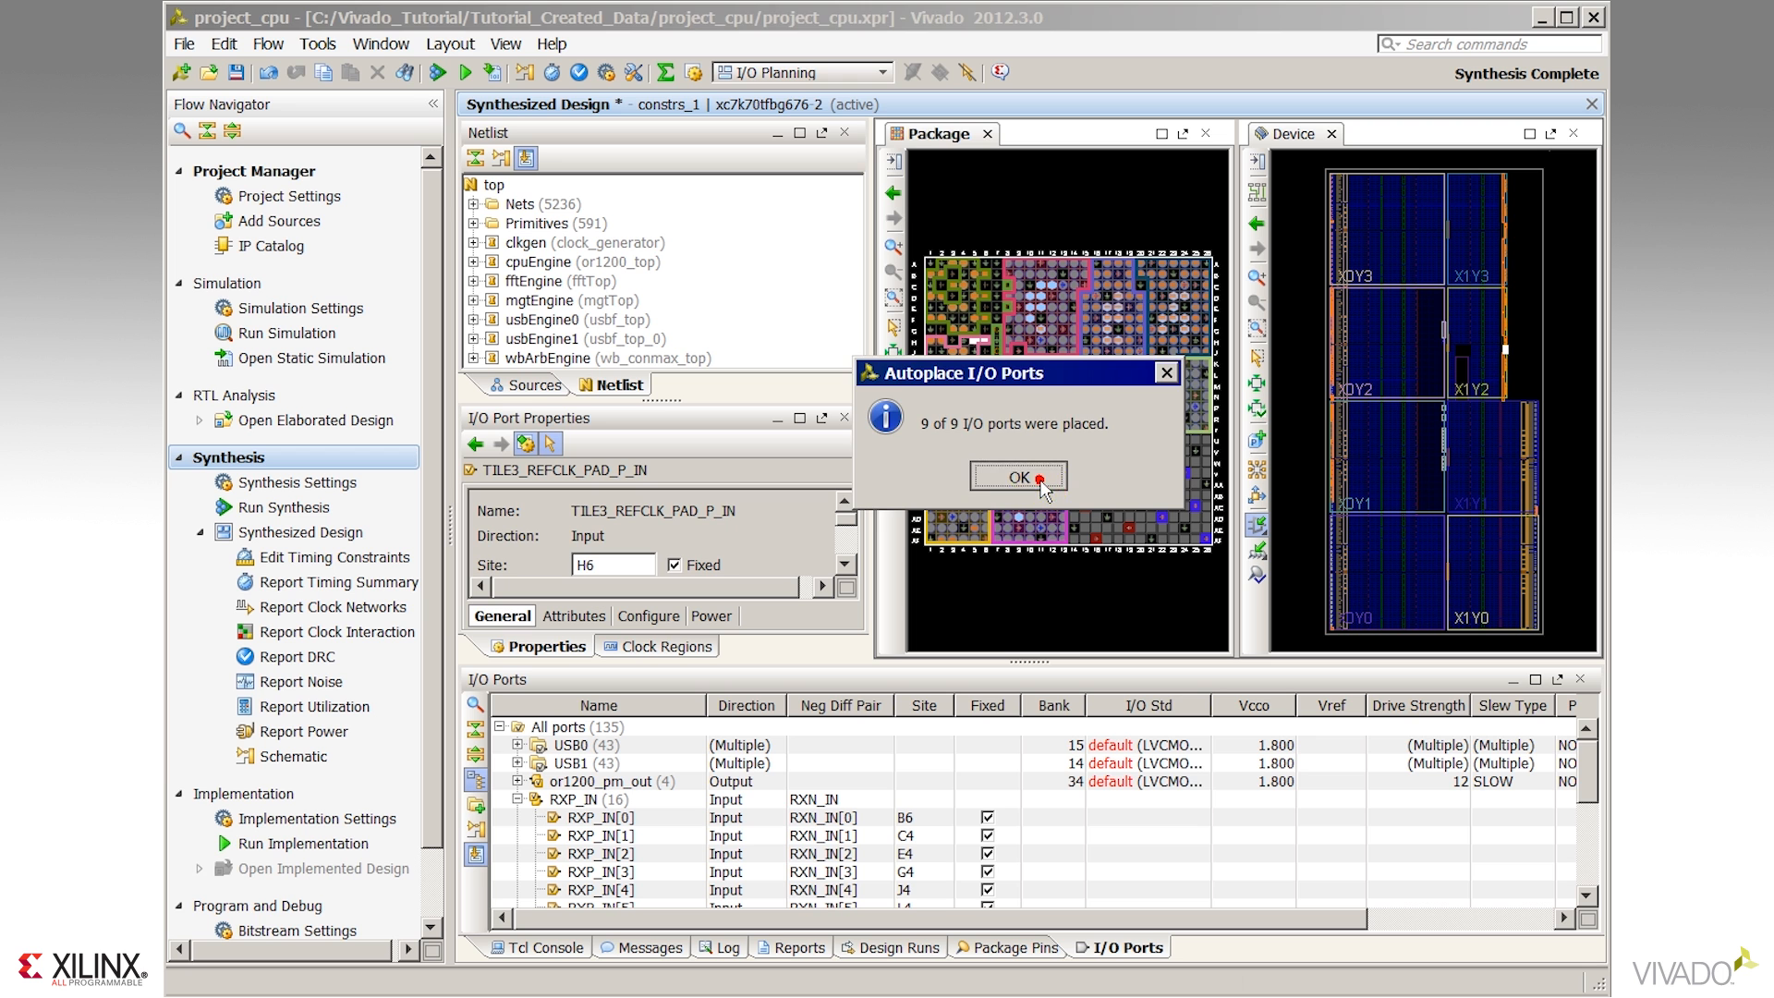
click(1295, 597)
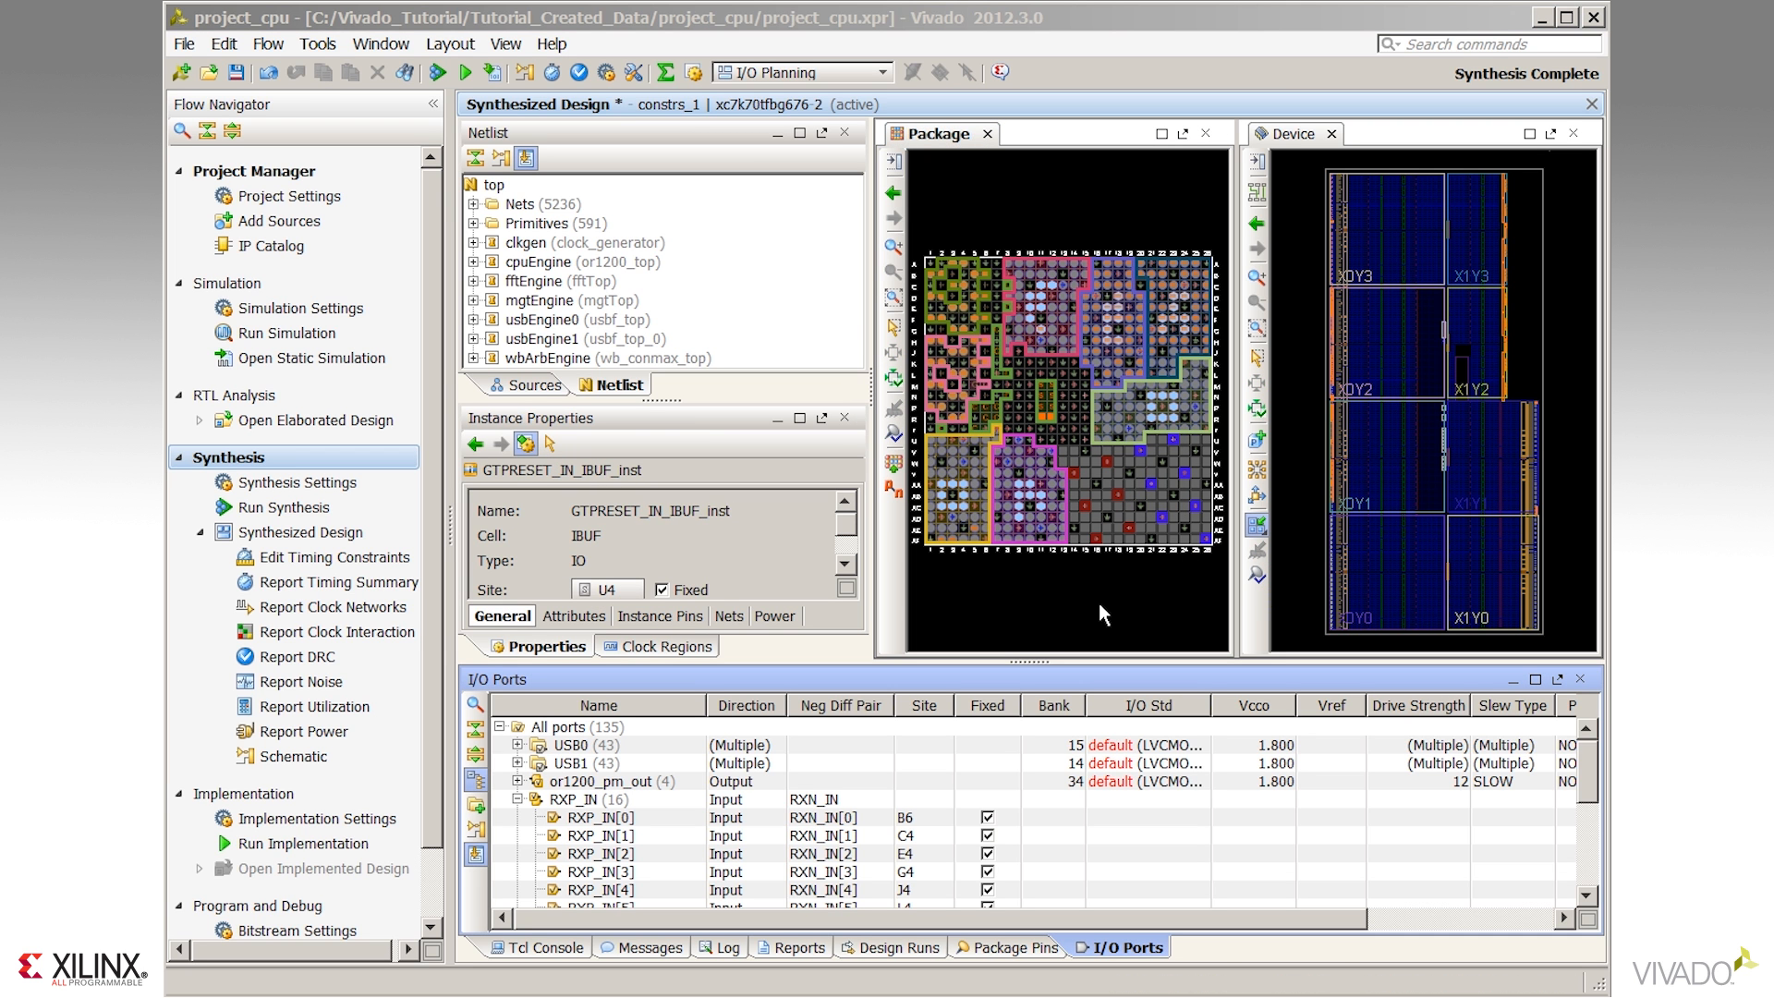
Show the I/O ports as a maximized, ungrouped list sorted by I/O standard.
click(1132, 771)
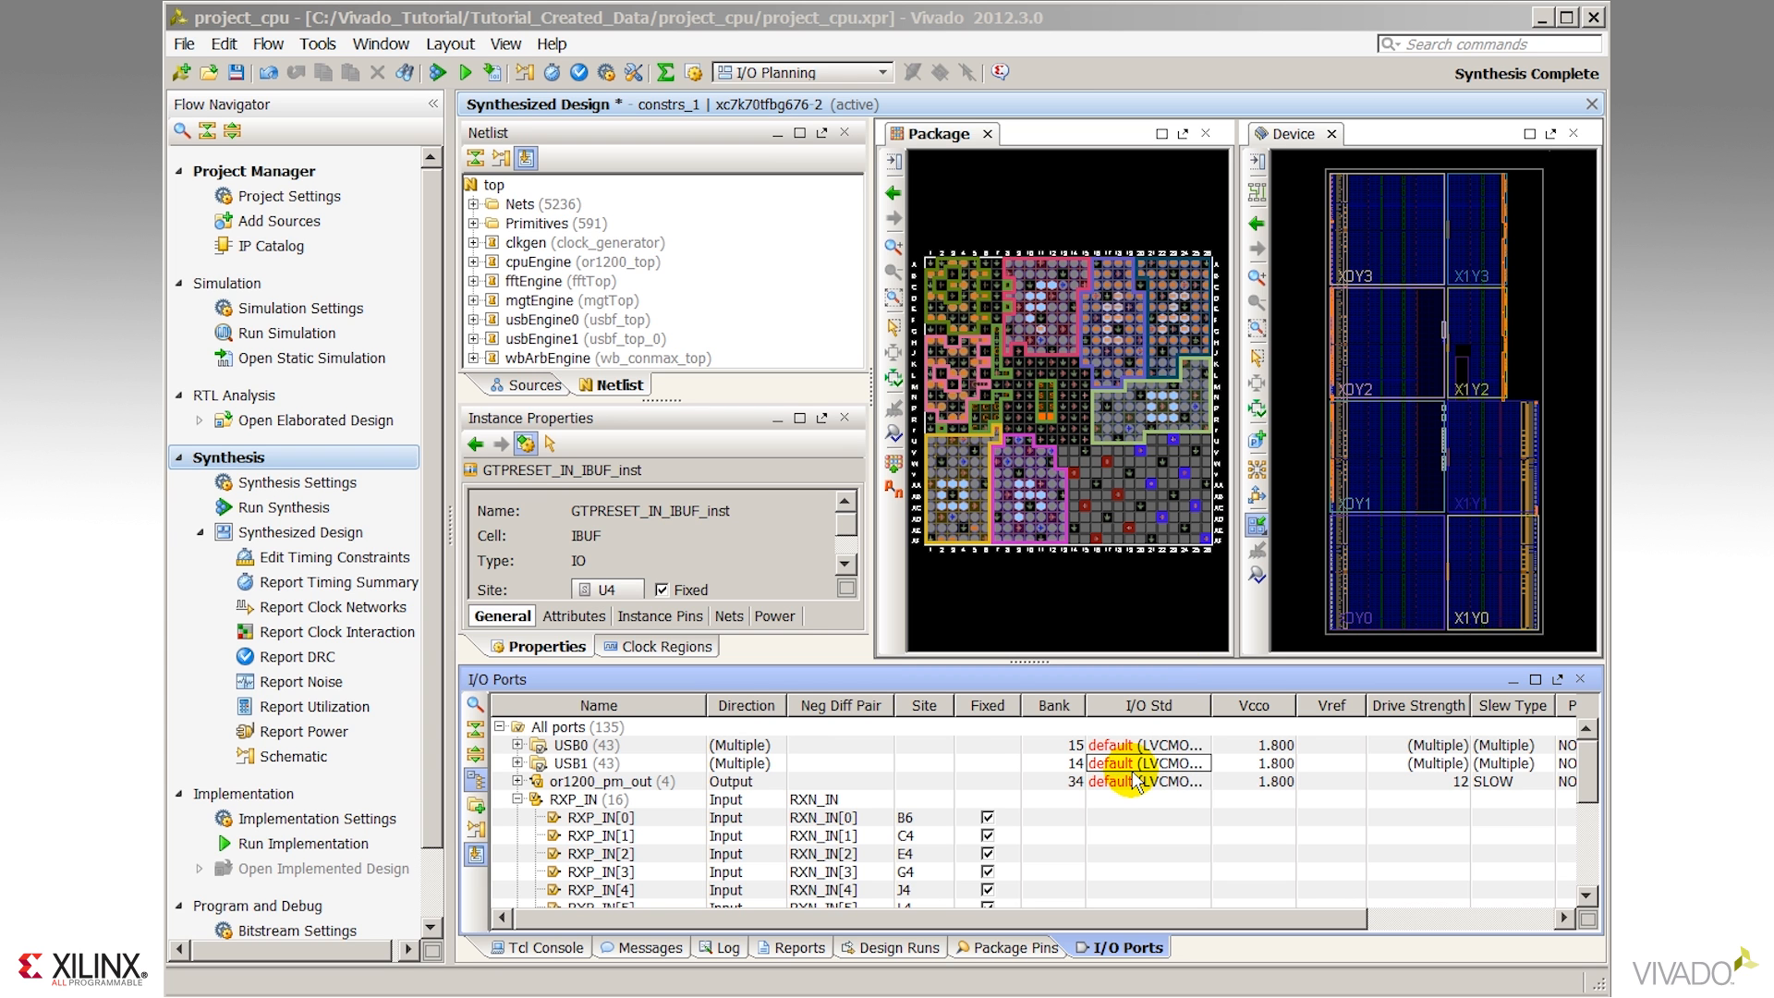
click(1534, 679)
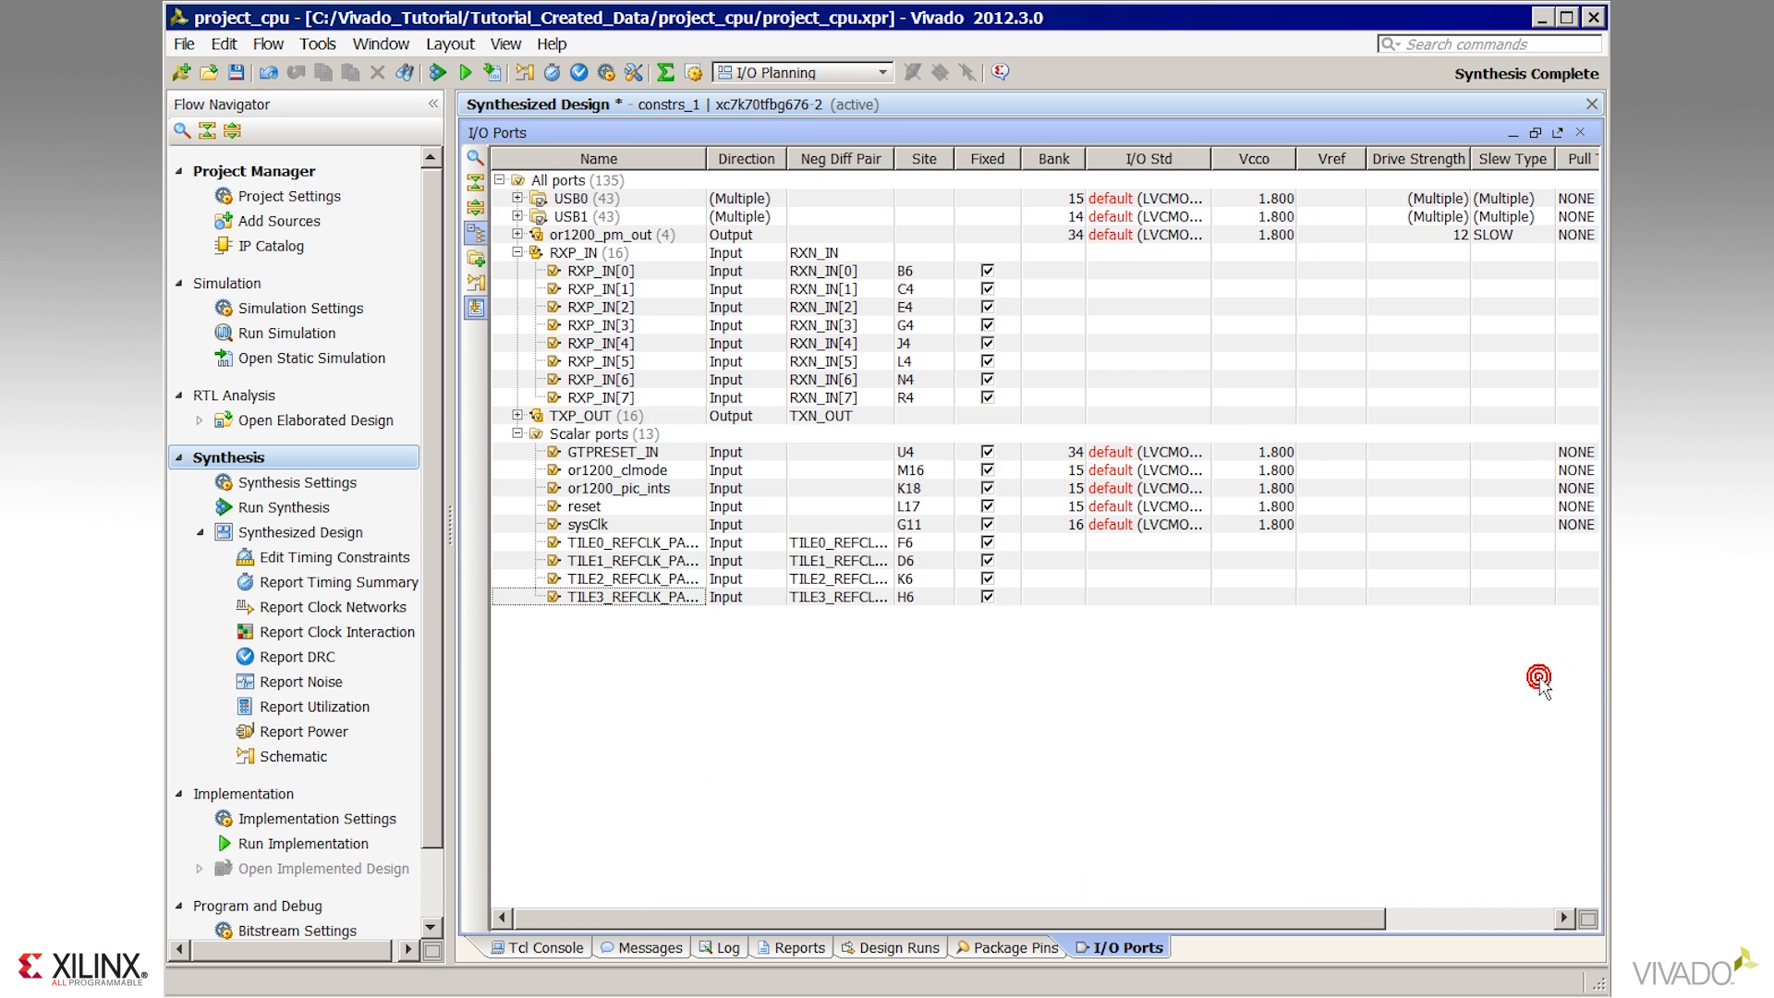
click(480, 242)
click(1381, 159)
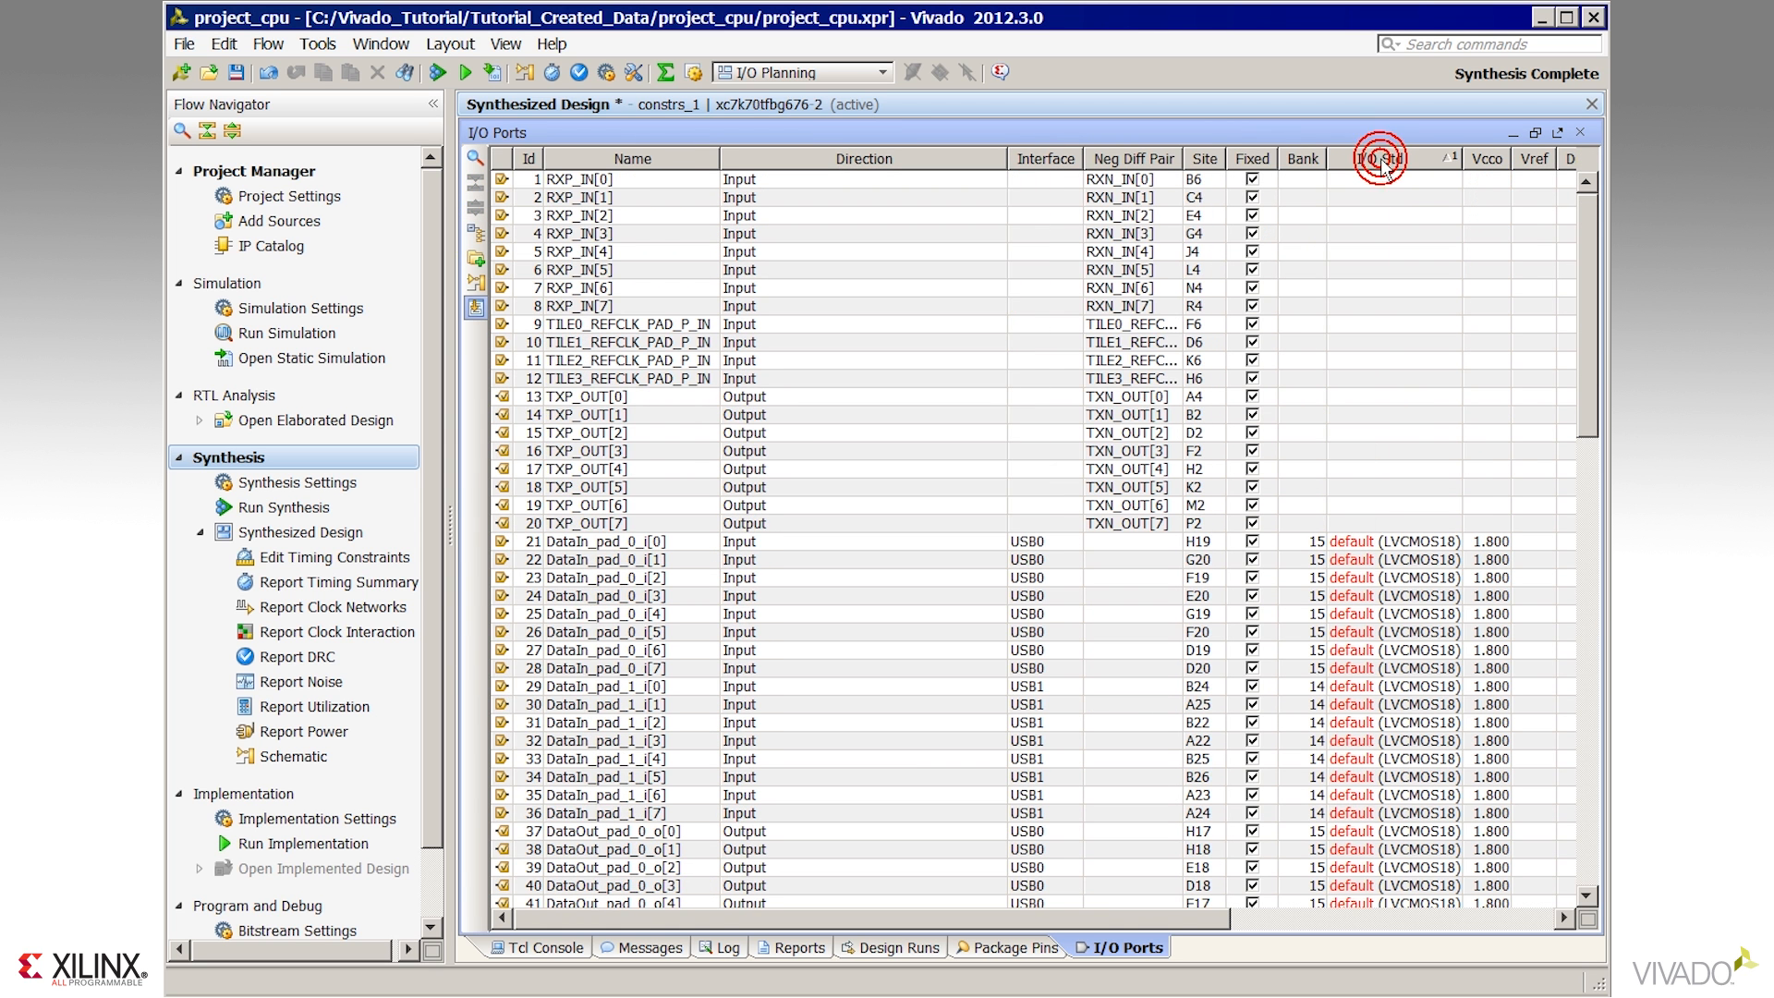
Configure all ports still on the default I/O standard, from DataIn_pad_0_i[0] through XcvSelect_pad_1_o, with the explicit standard LVCMOS18.
double_click(1358, 541)
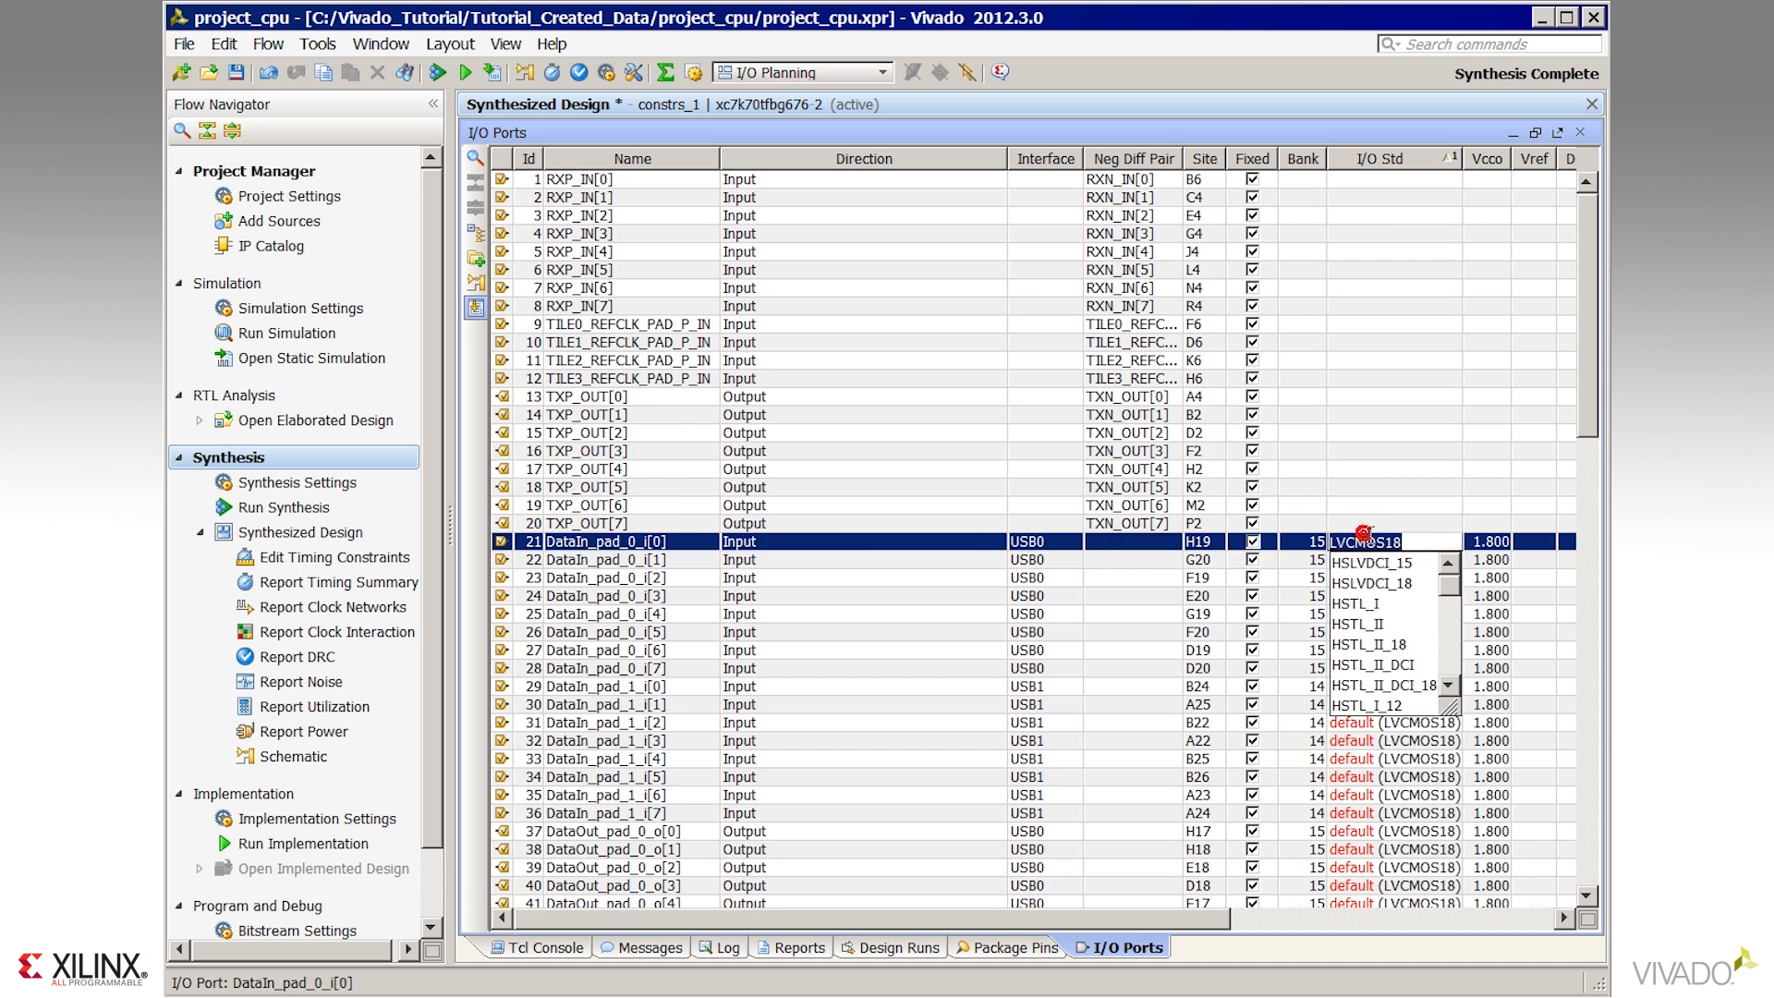
drag(1589, 386, 1577, 892)
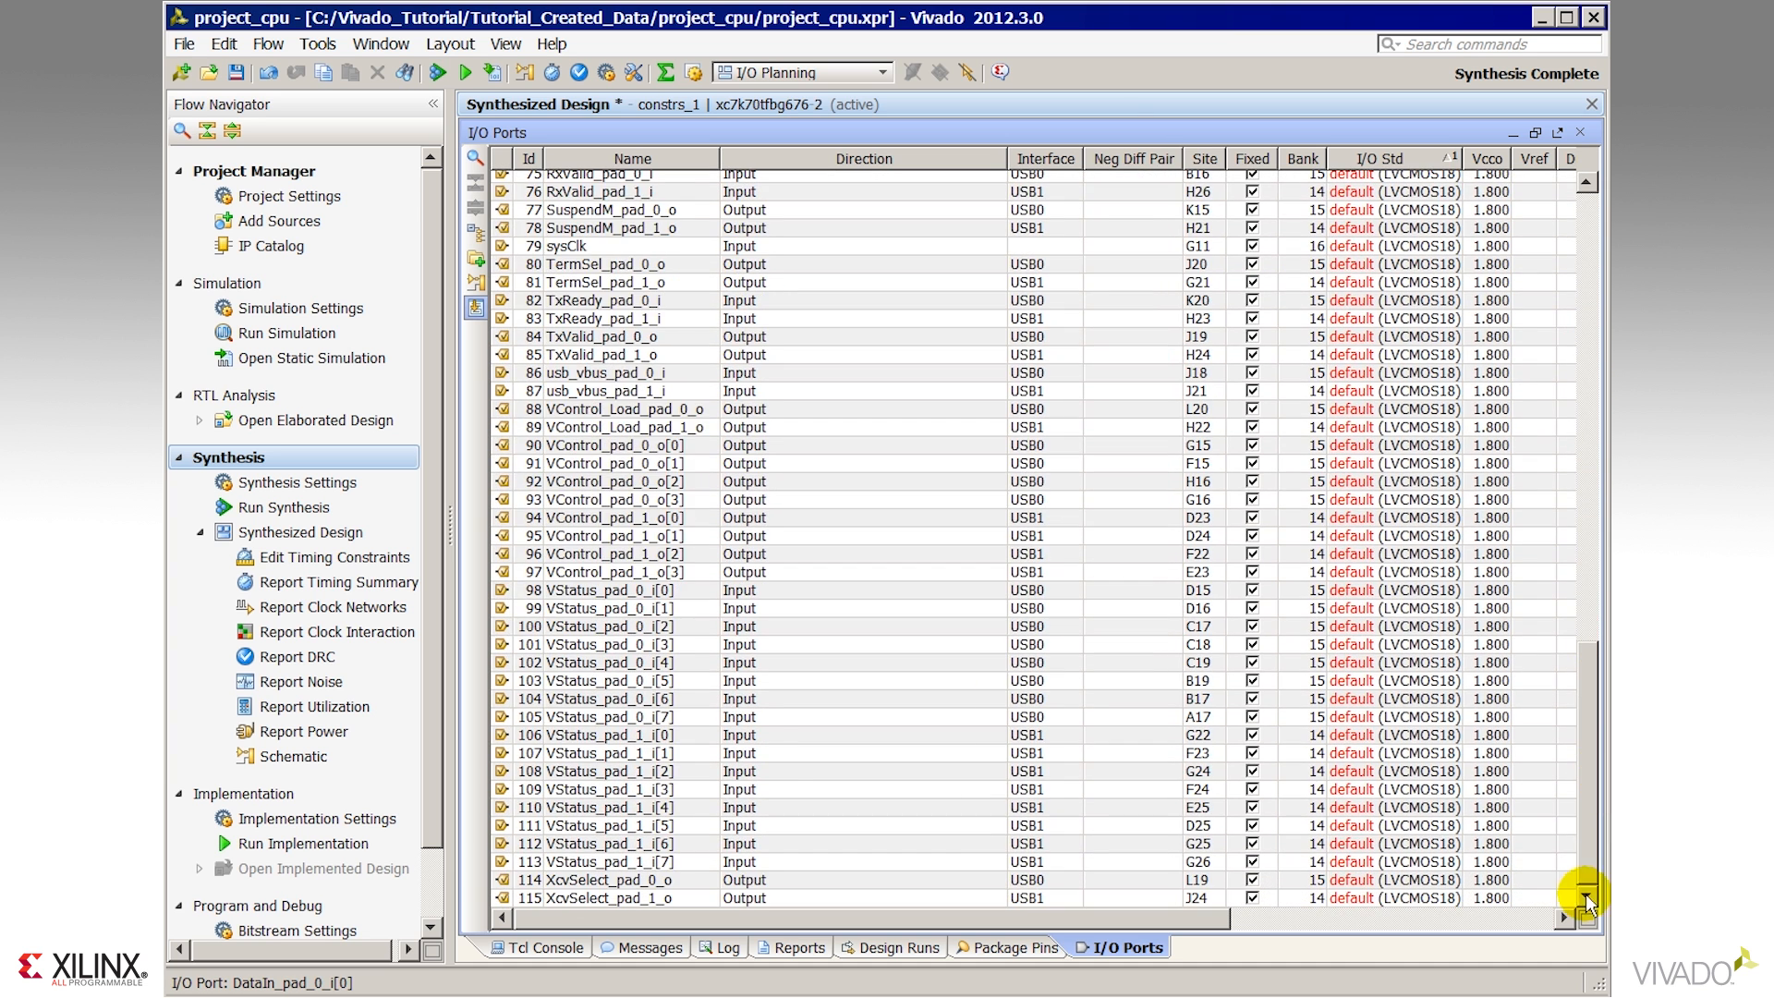
shift+click(1302, 898)
right_click(1067, 471)
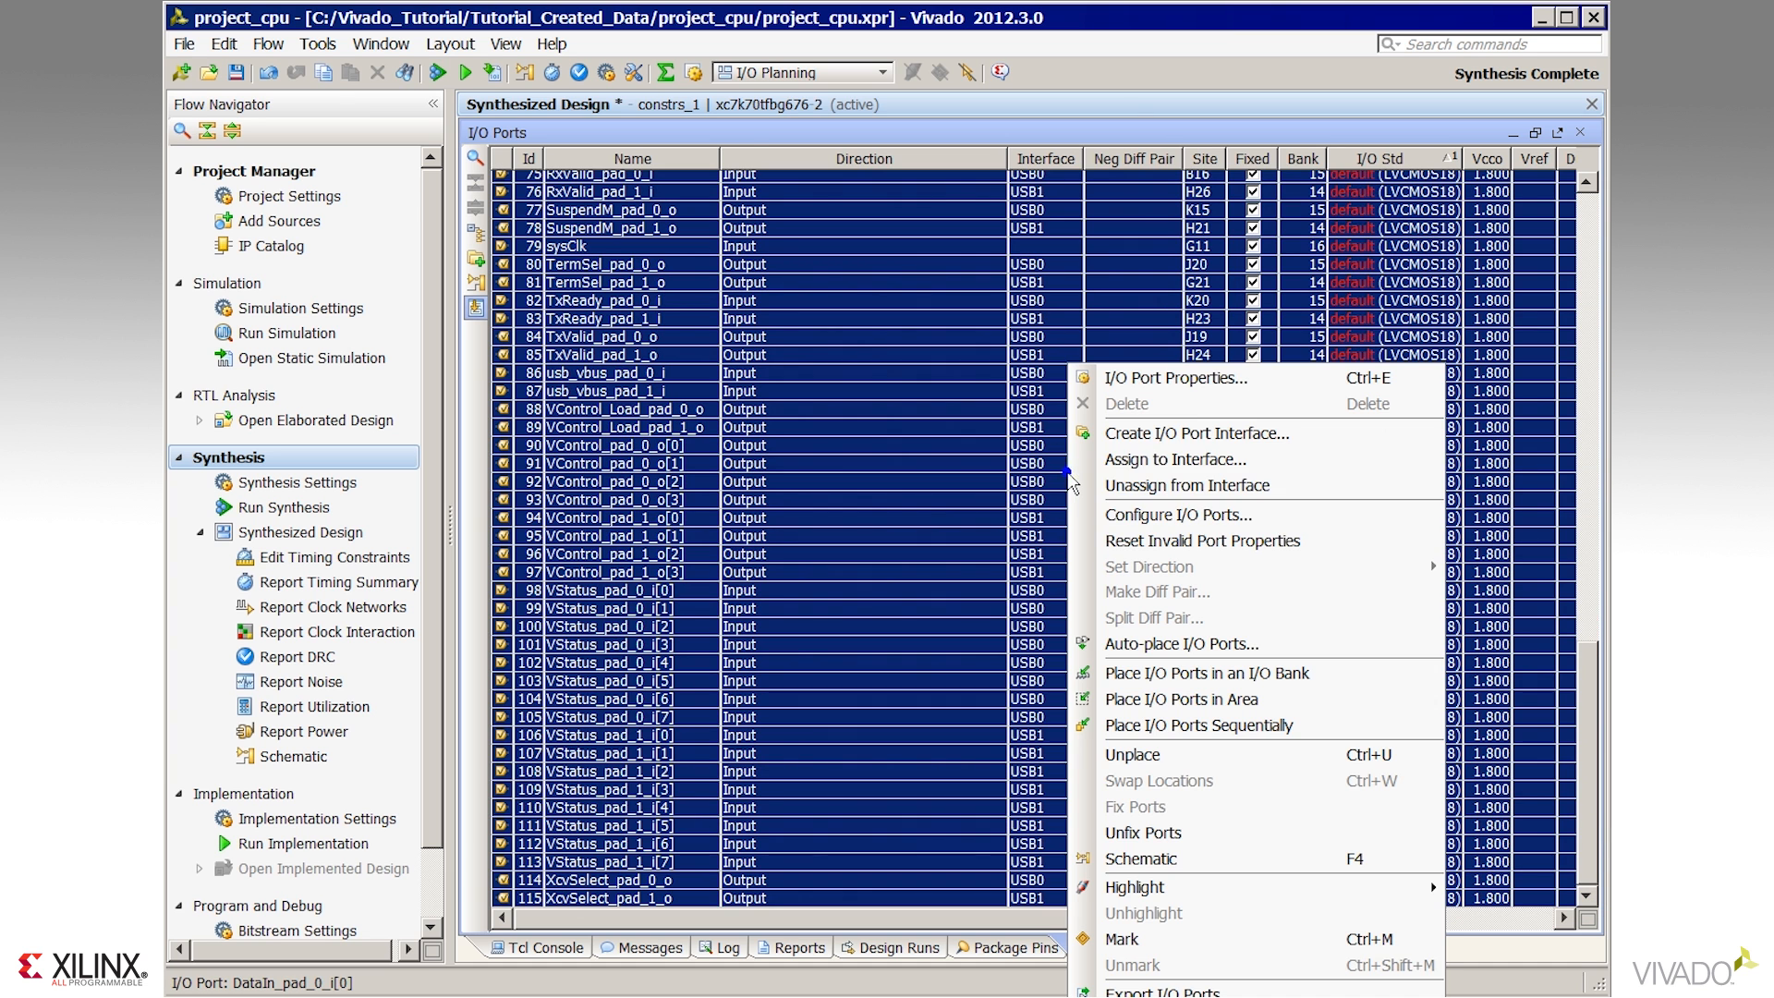
click(1305, 523)
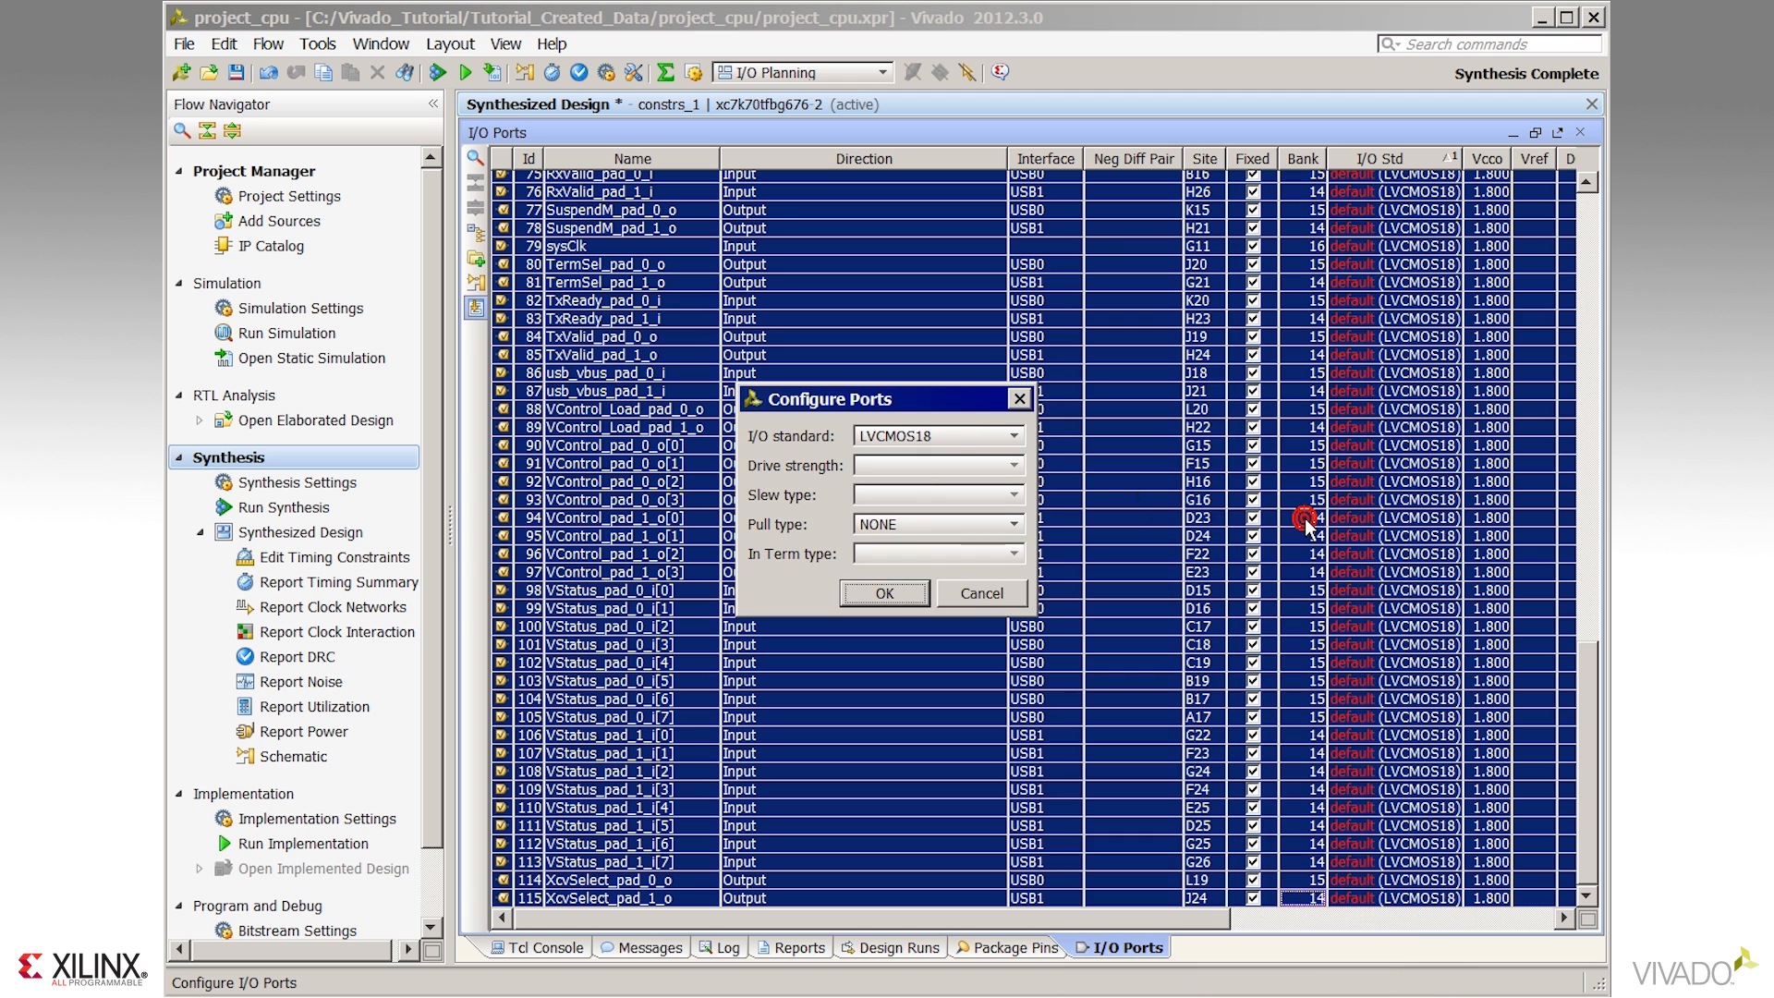
click(951, 444)
click(957, 452)
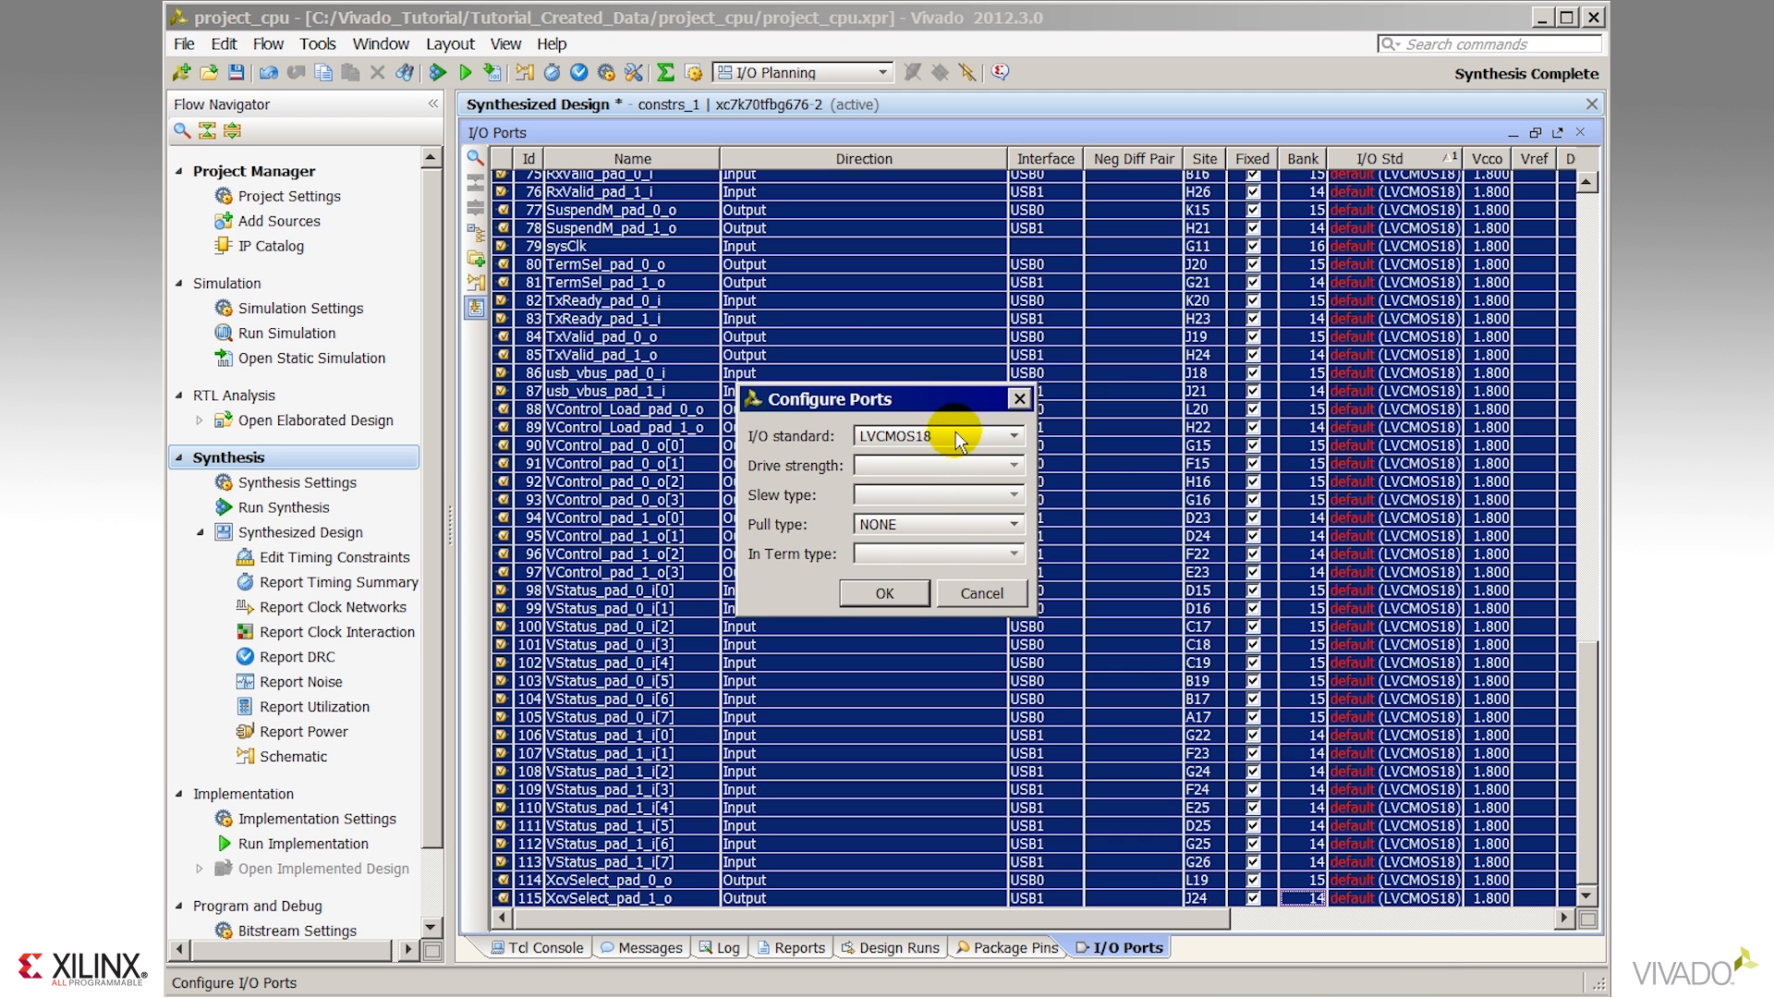
click(901, 596)
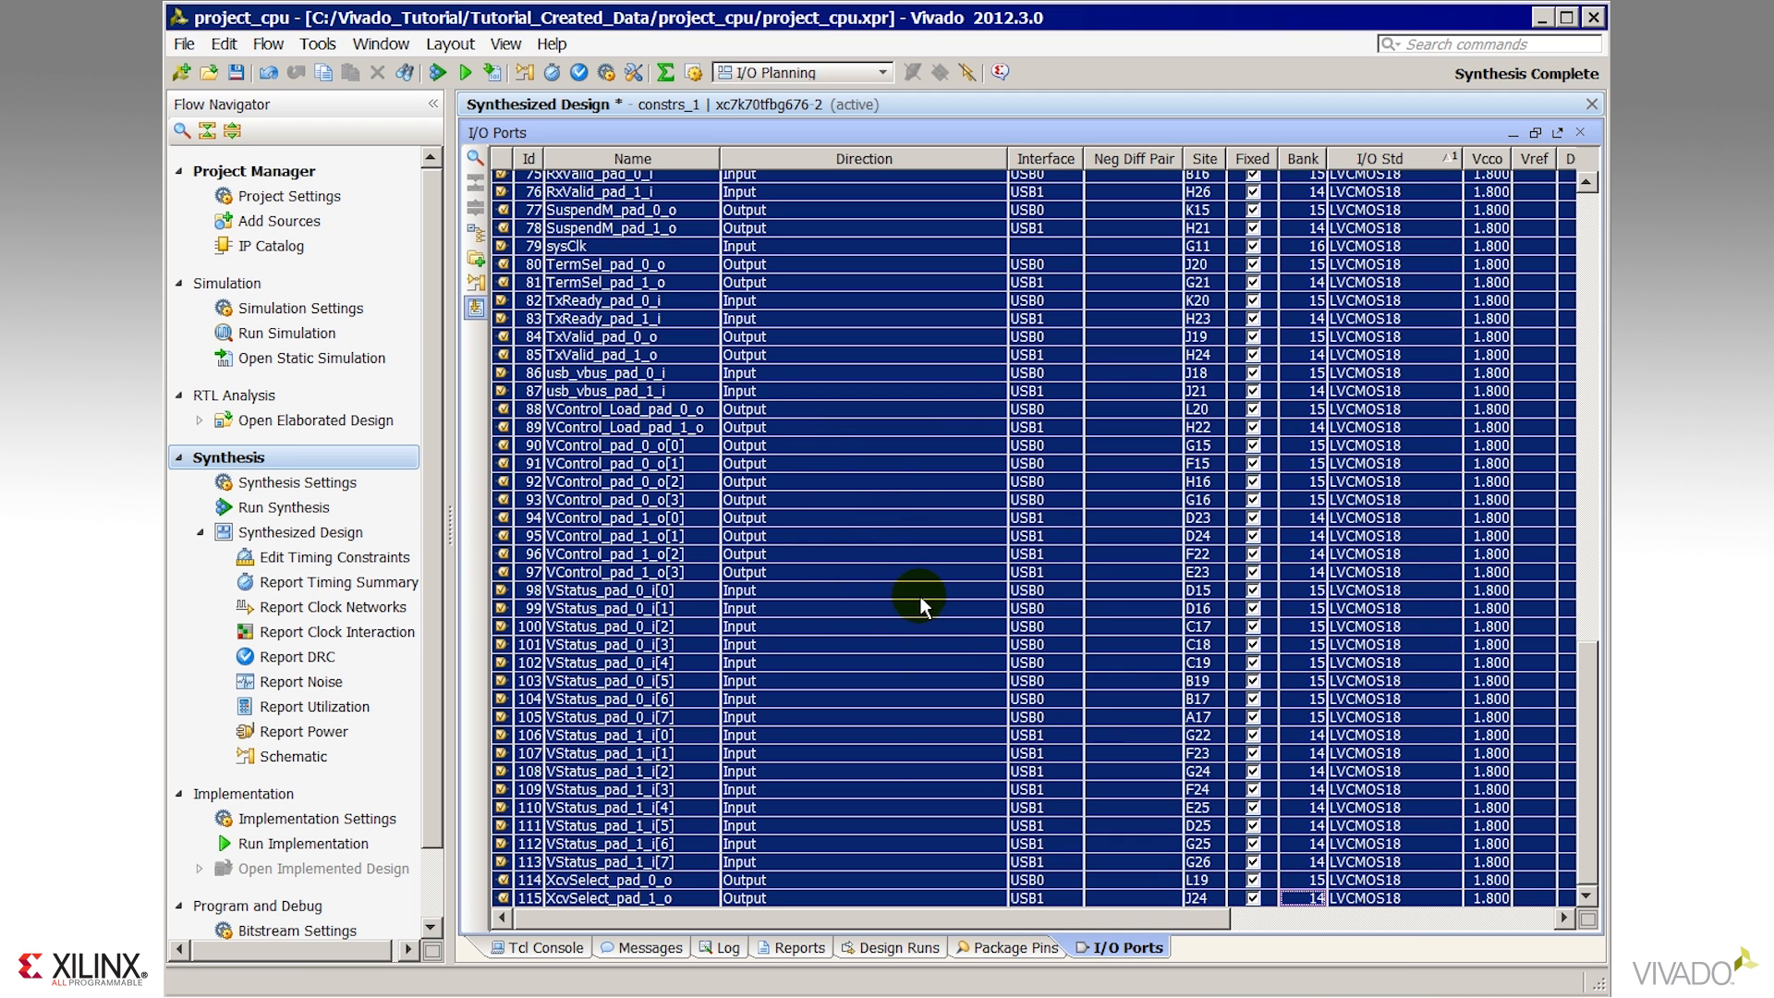
click(969, 74)
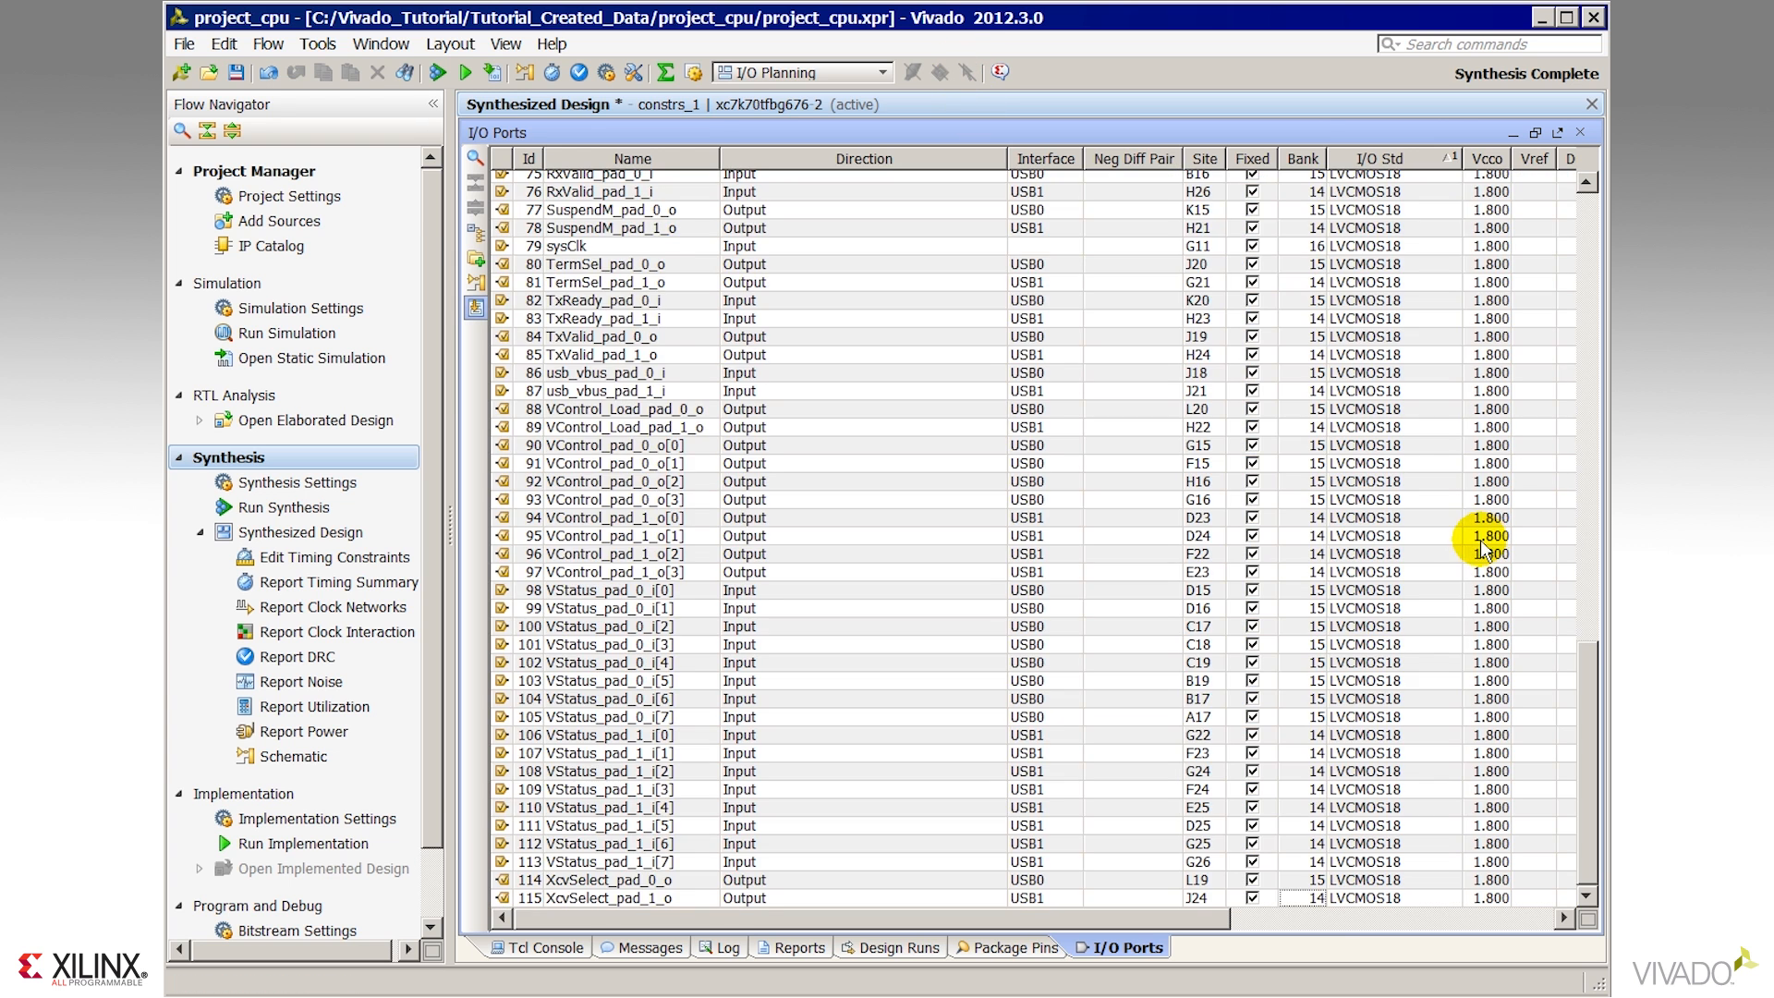
Check the I/O standards through the port list, then restore the view's size and regroup the ports by interface and bus.
scroll(1447, 559, up, 1)
scroll(1446, 560, up, 8)
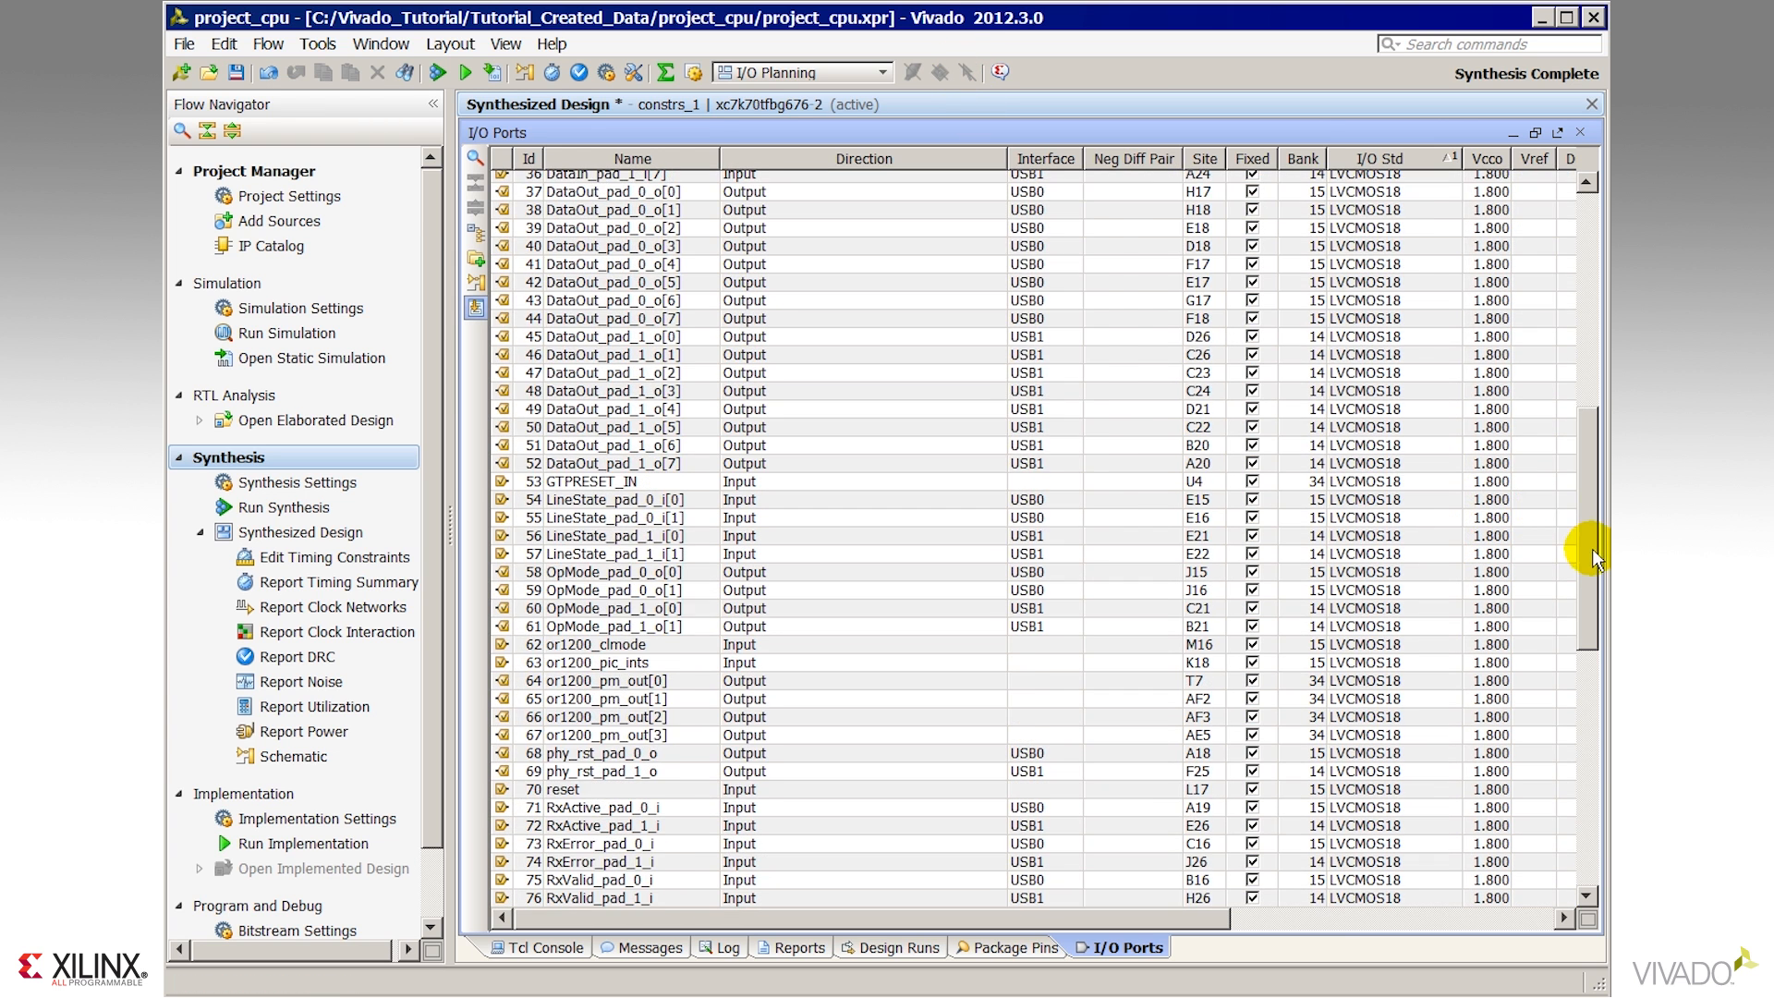
drag(1593, 546, 1570, 279)
click(1535, 132)
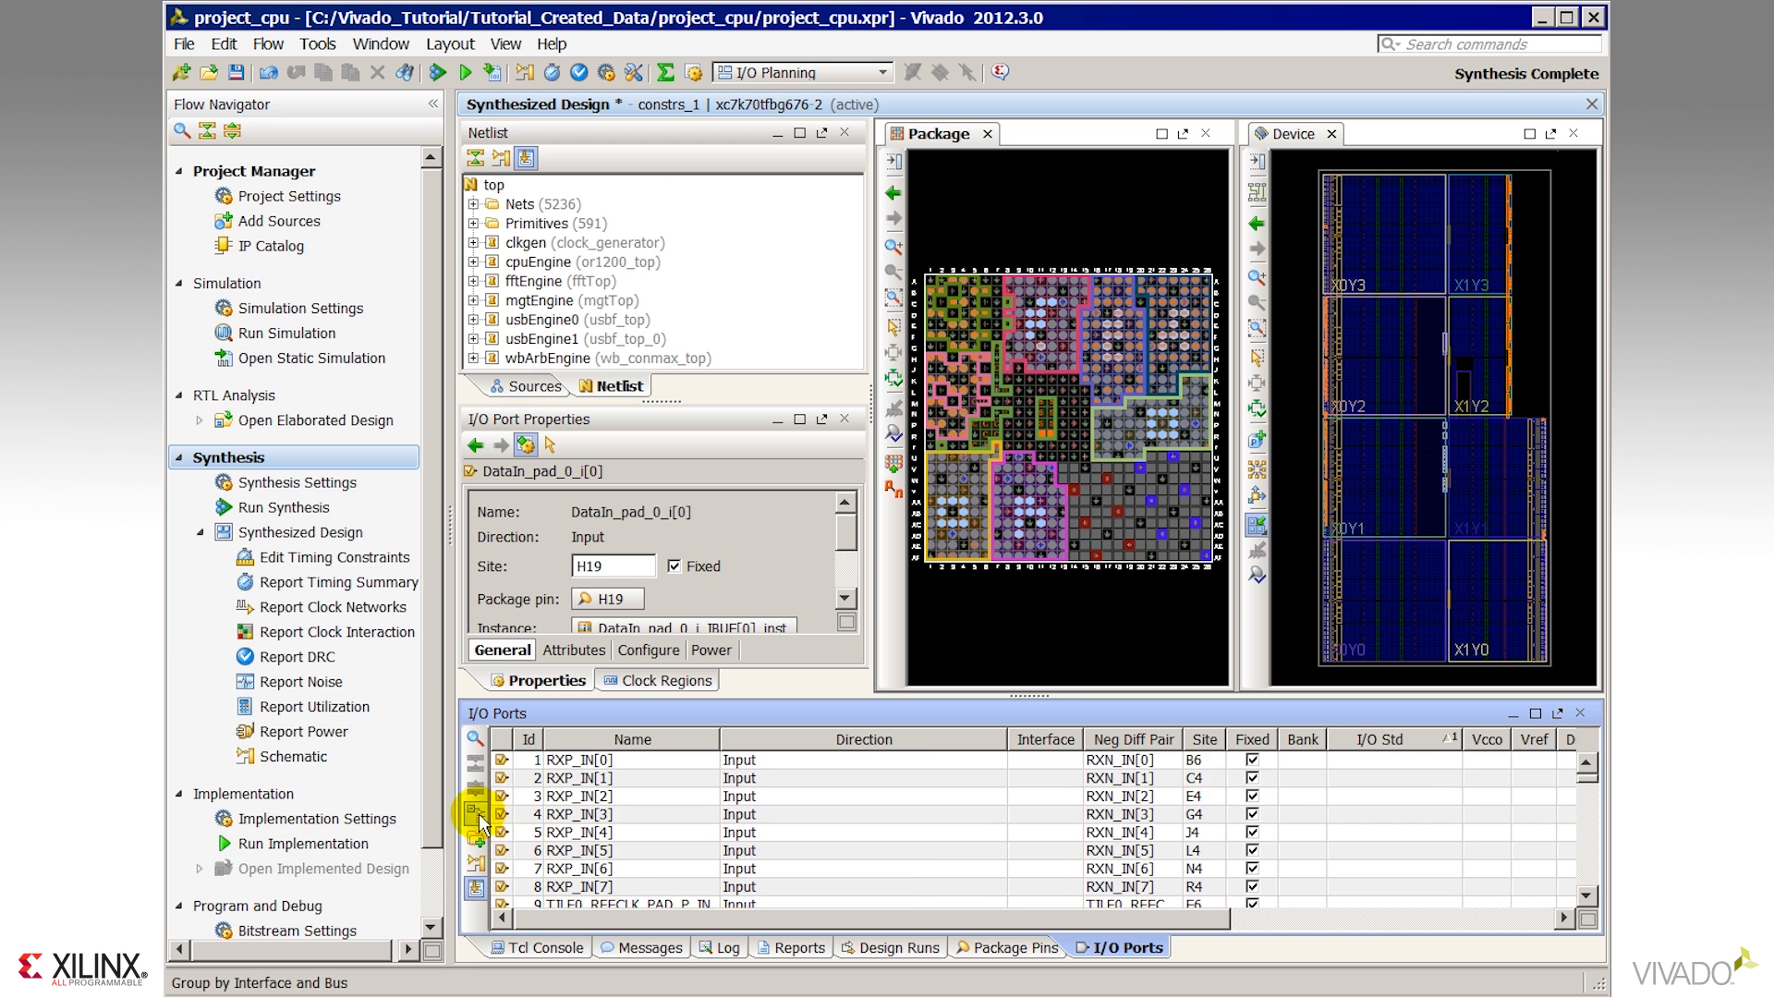
click(476, 817)
Run a design rule check named drc_1 limited to the Bank and IOB rules.
click(298, 656)
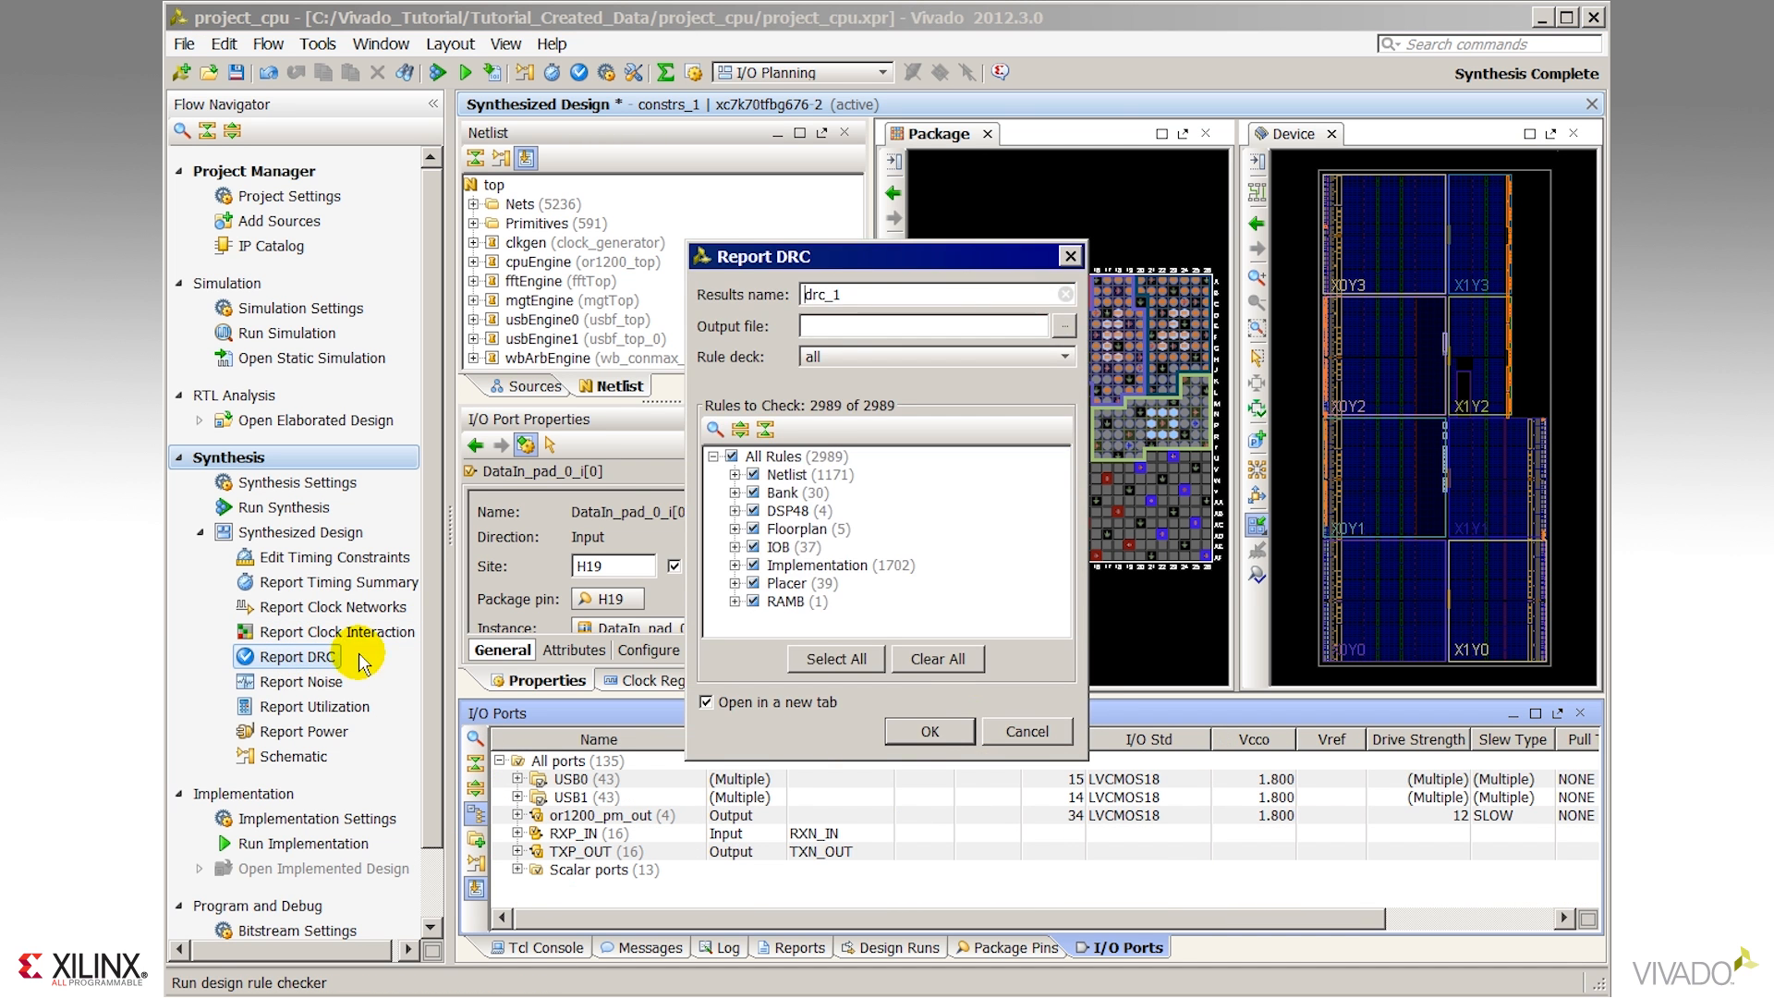
click(931, 729)
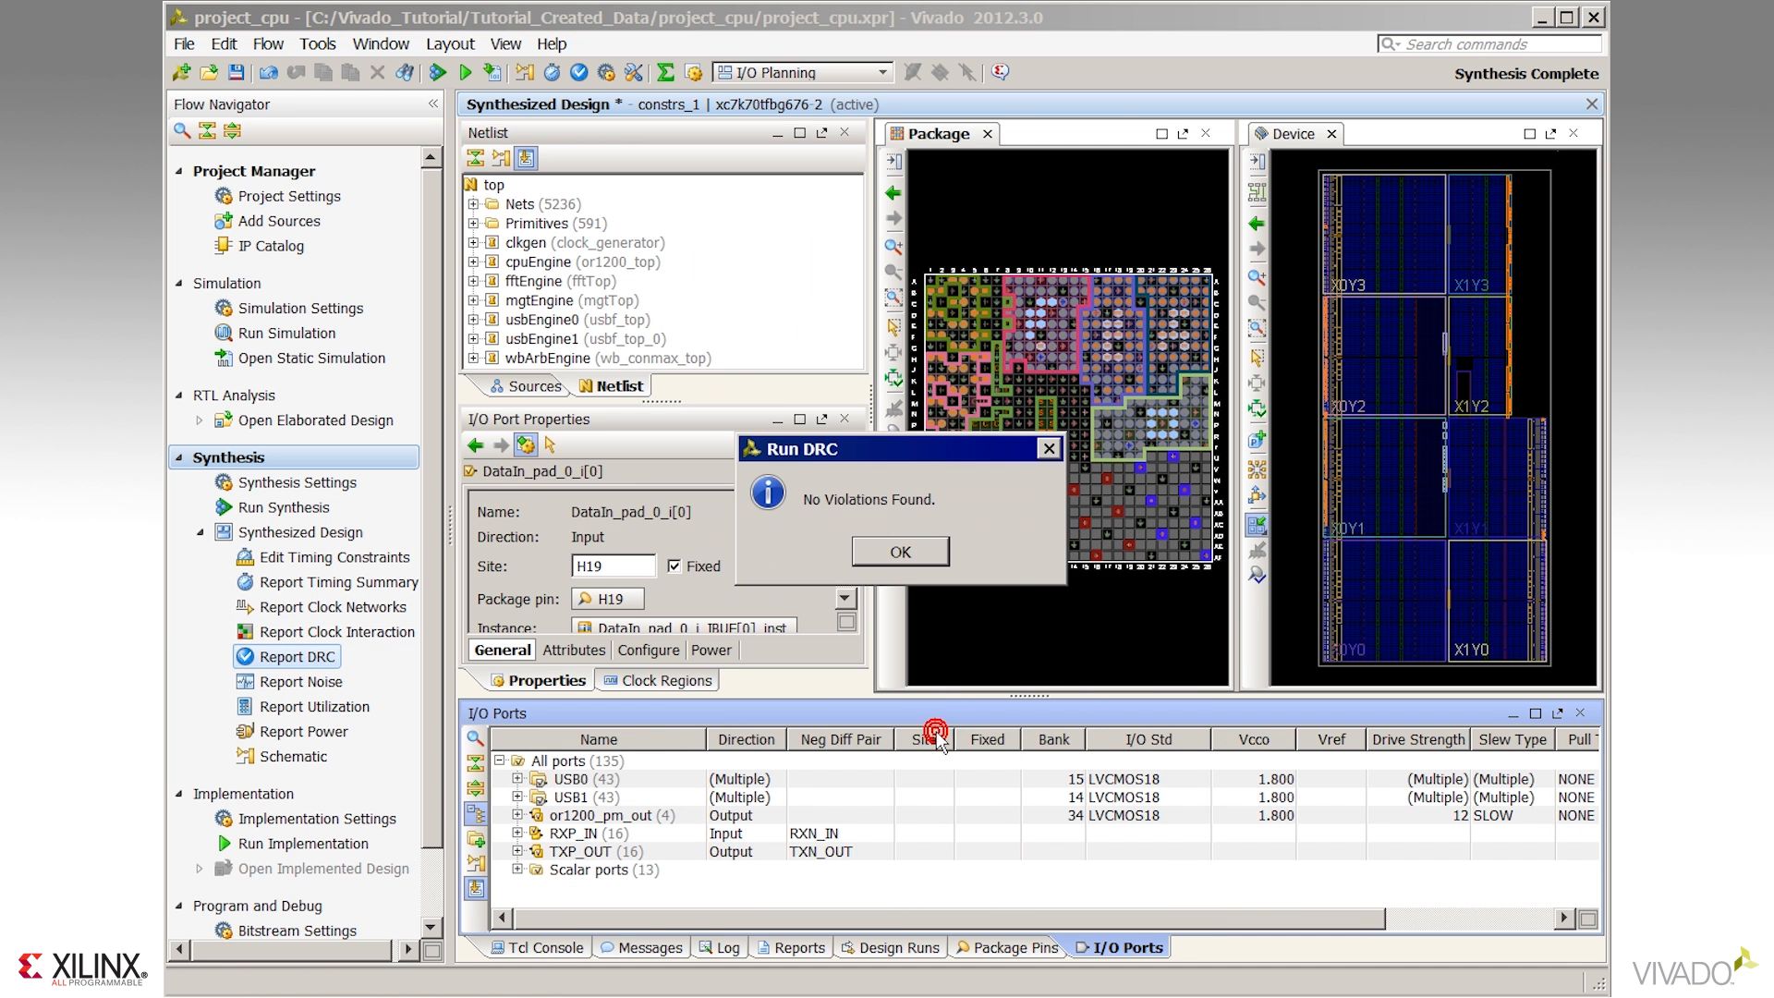
click(900, 551)
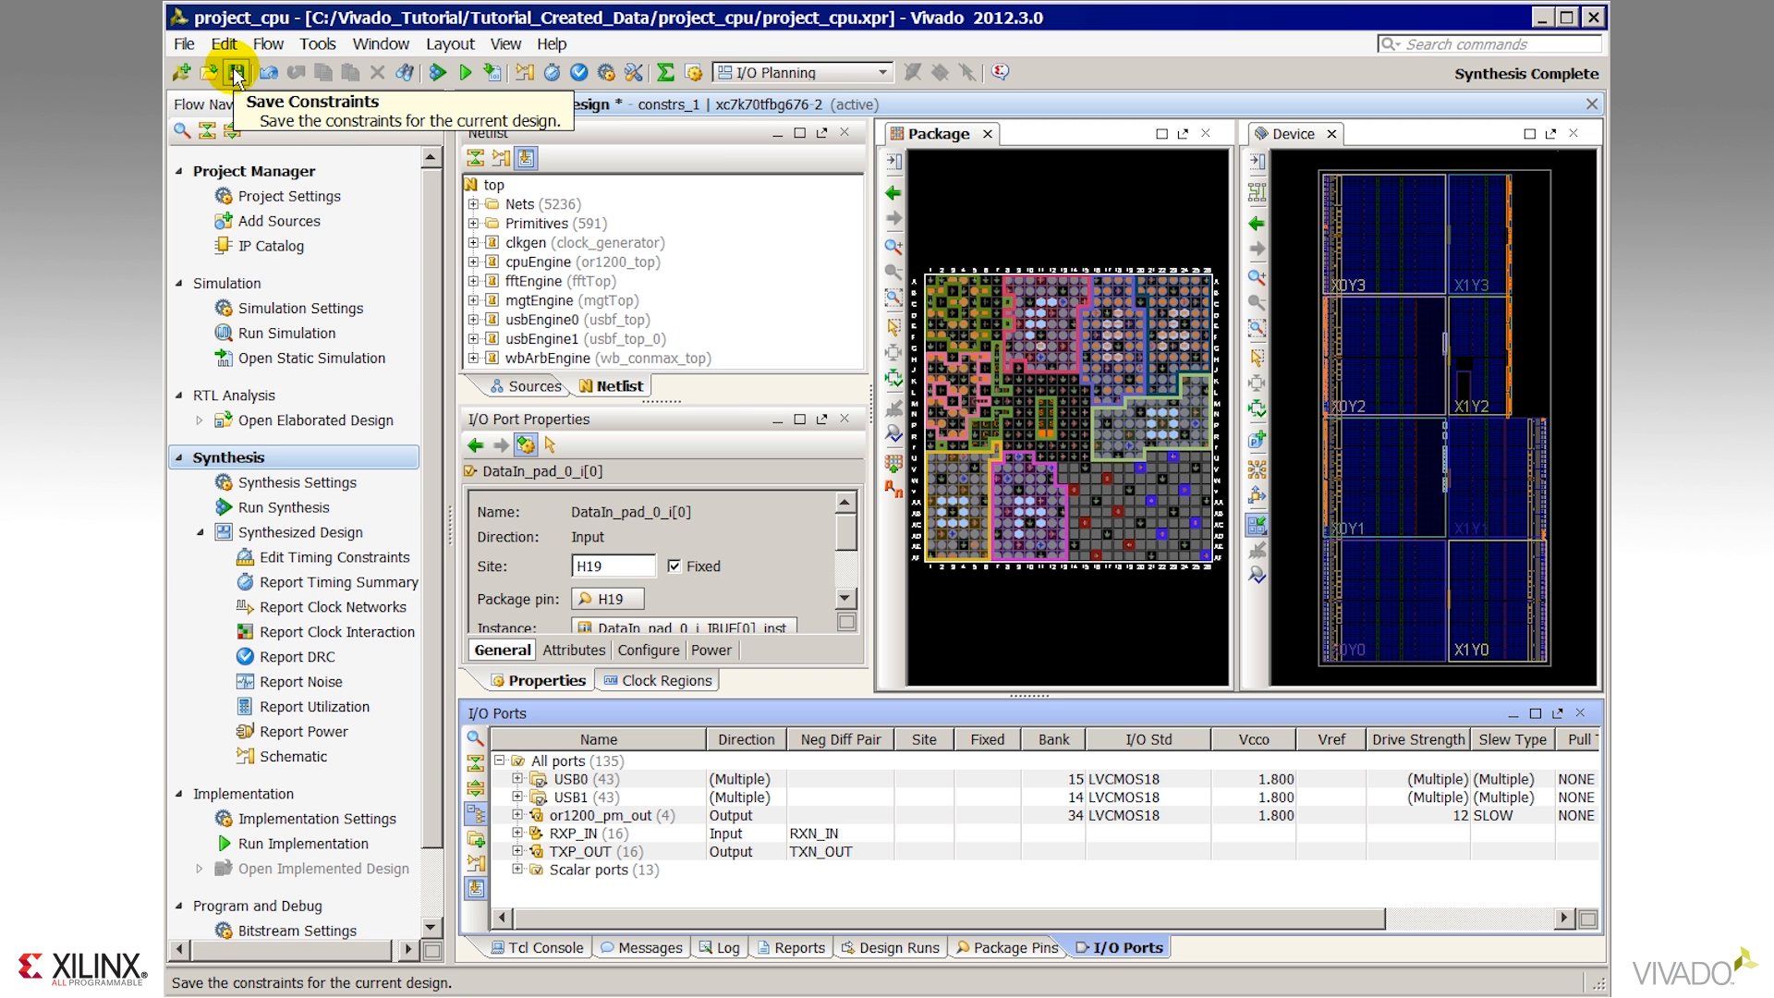
Save the constraints as a new constraint set named constrs_4 and make it active.
click(184, 43)
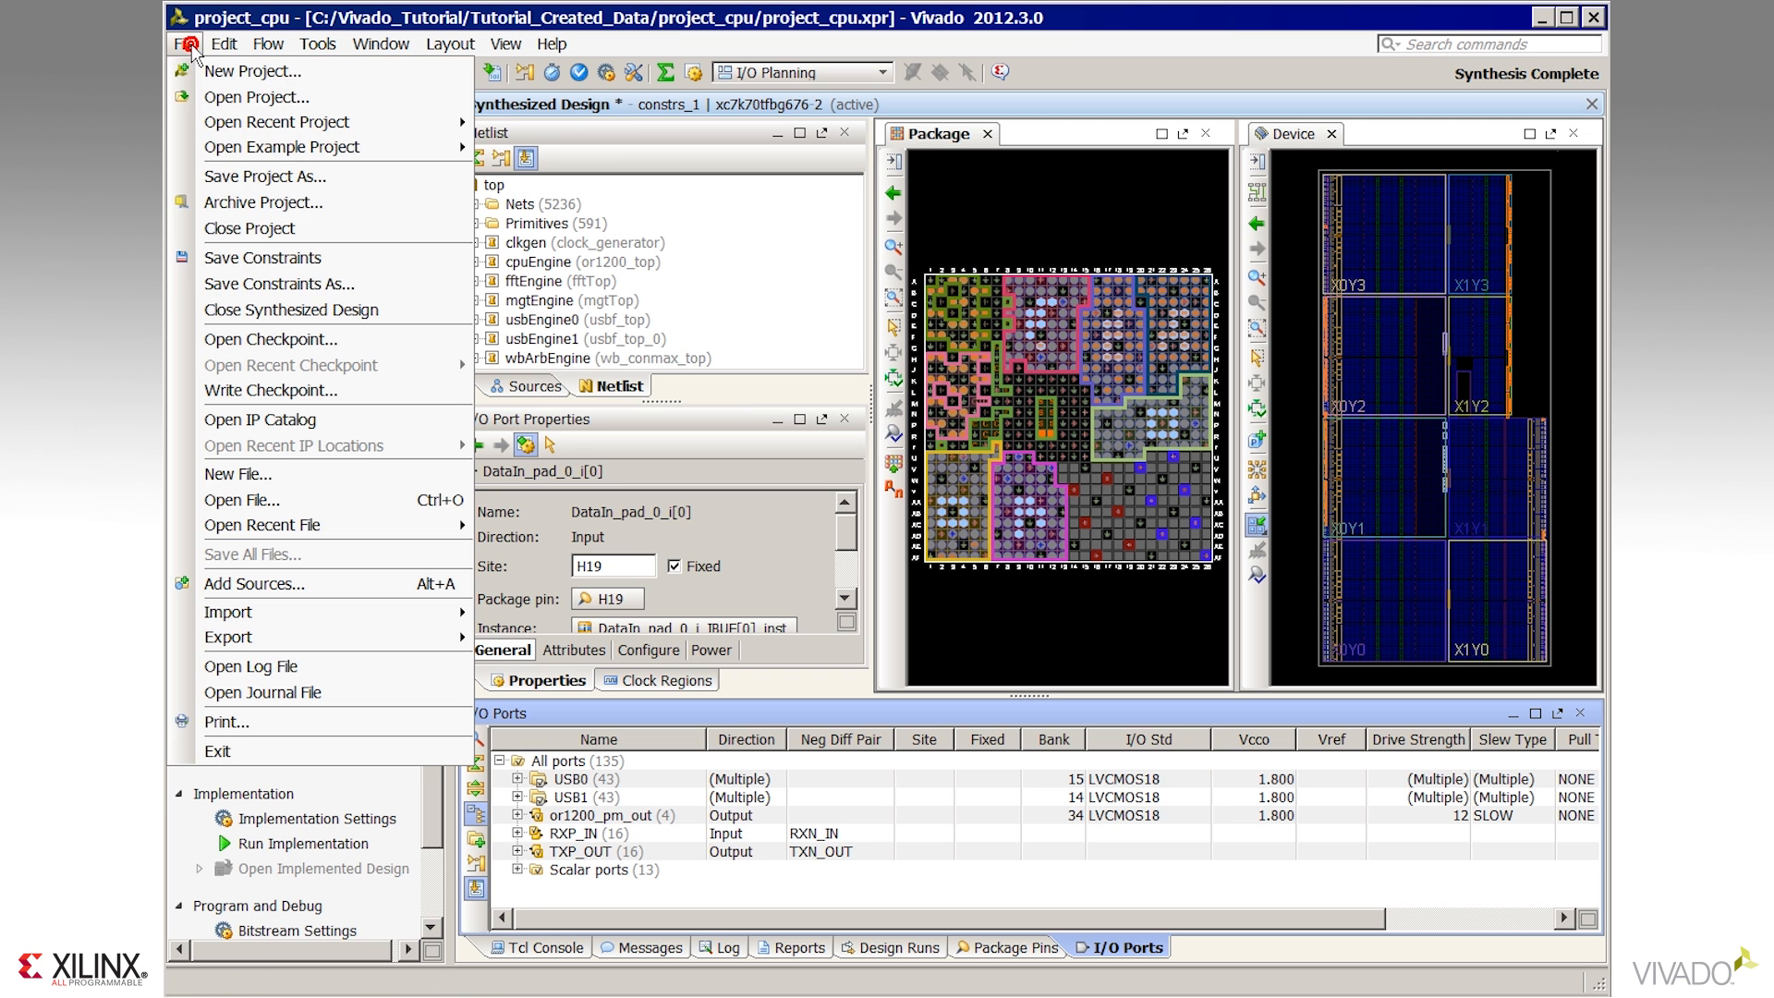
click(300, 289)
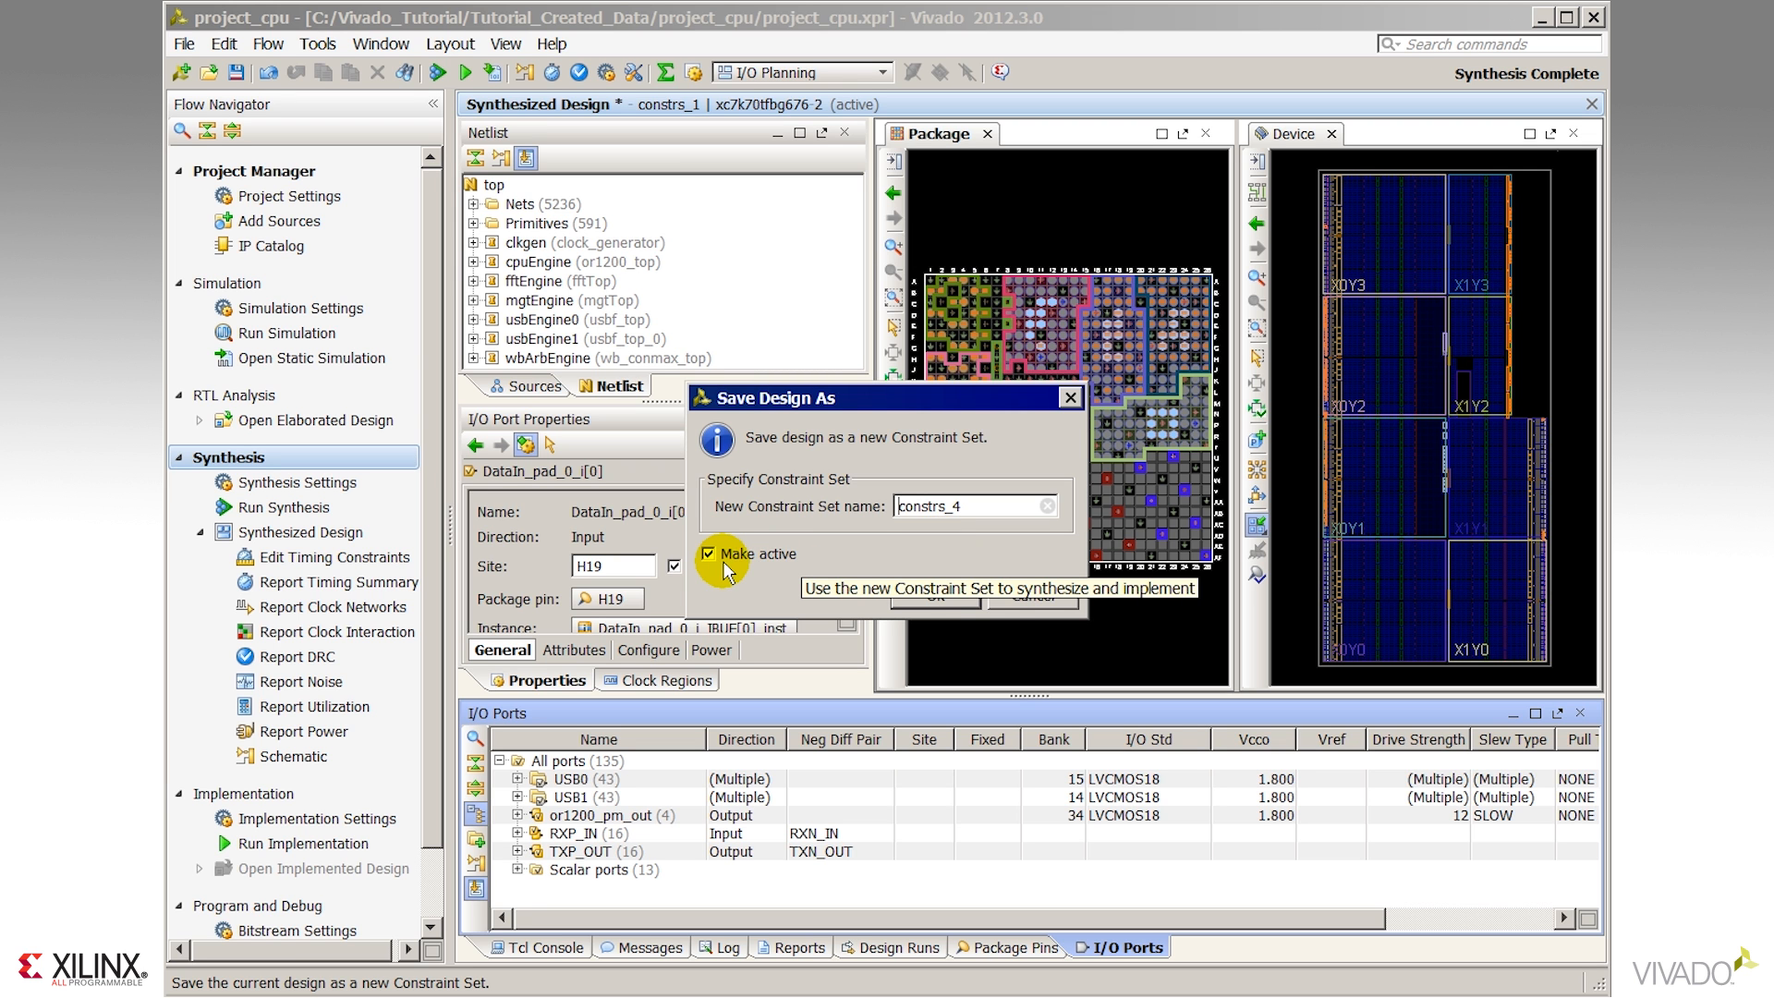
click(954, 597)
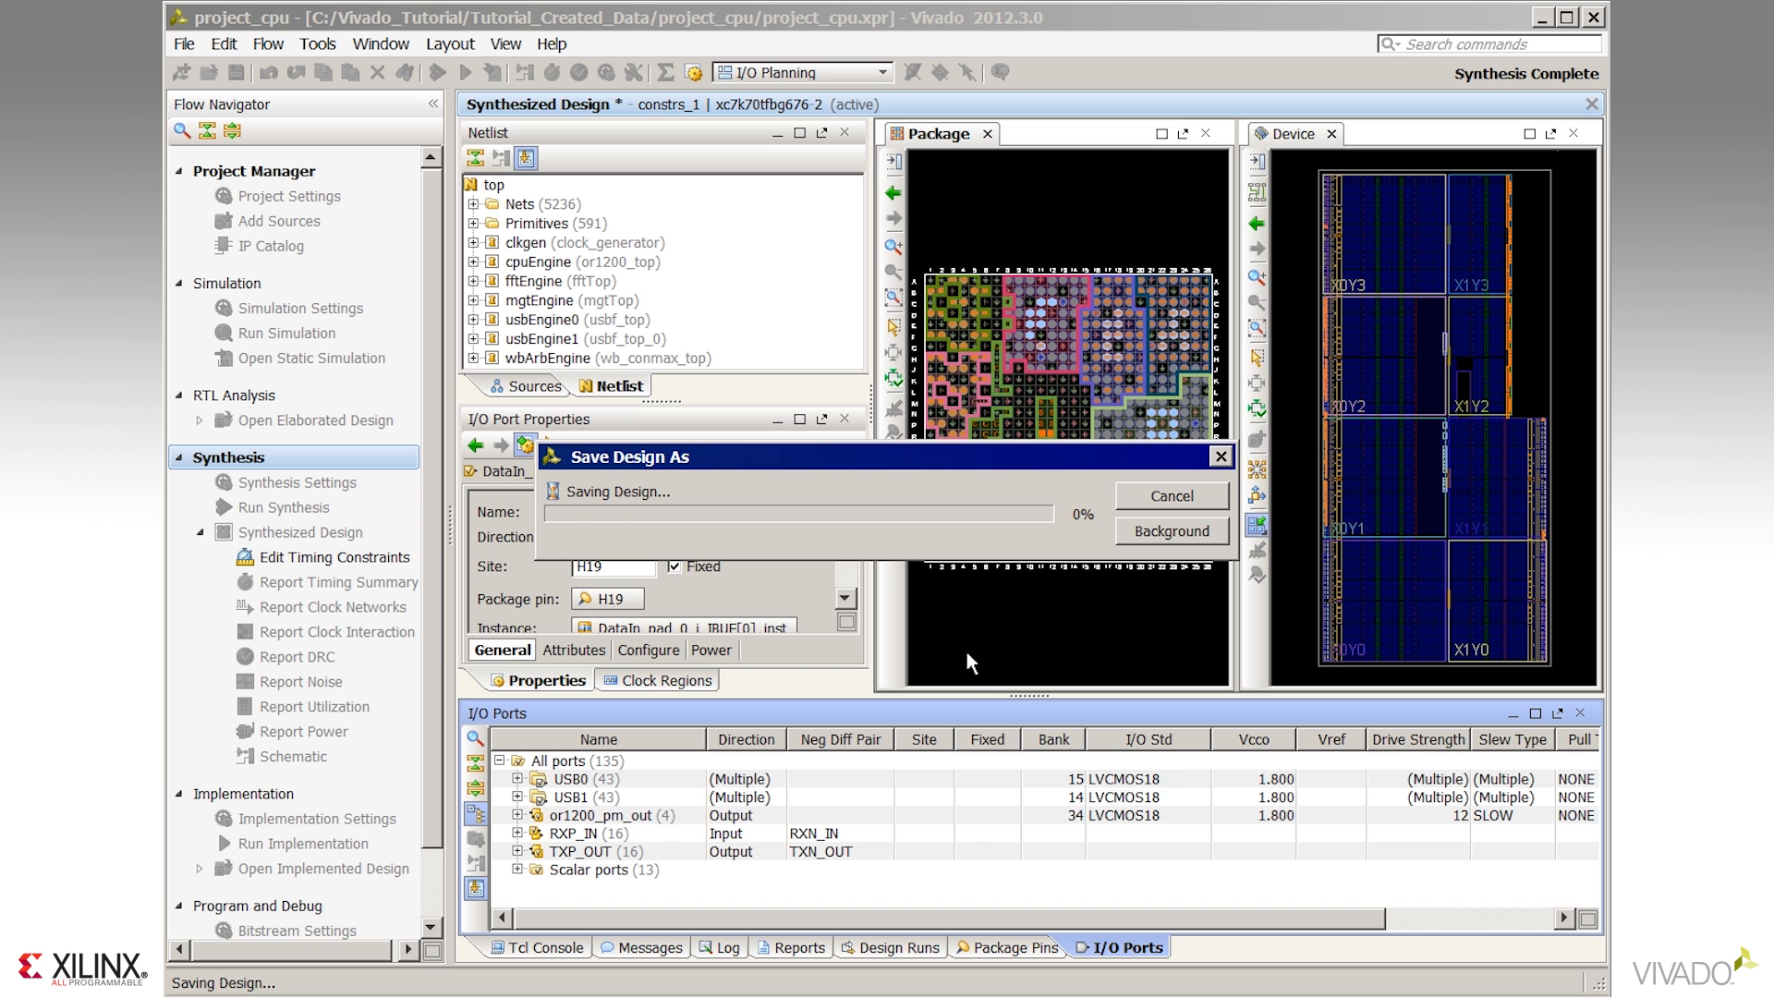
Examine the pin placement constraints in the top.xdc file of constrs_4 and close the file.
click(503, 383)
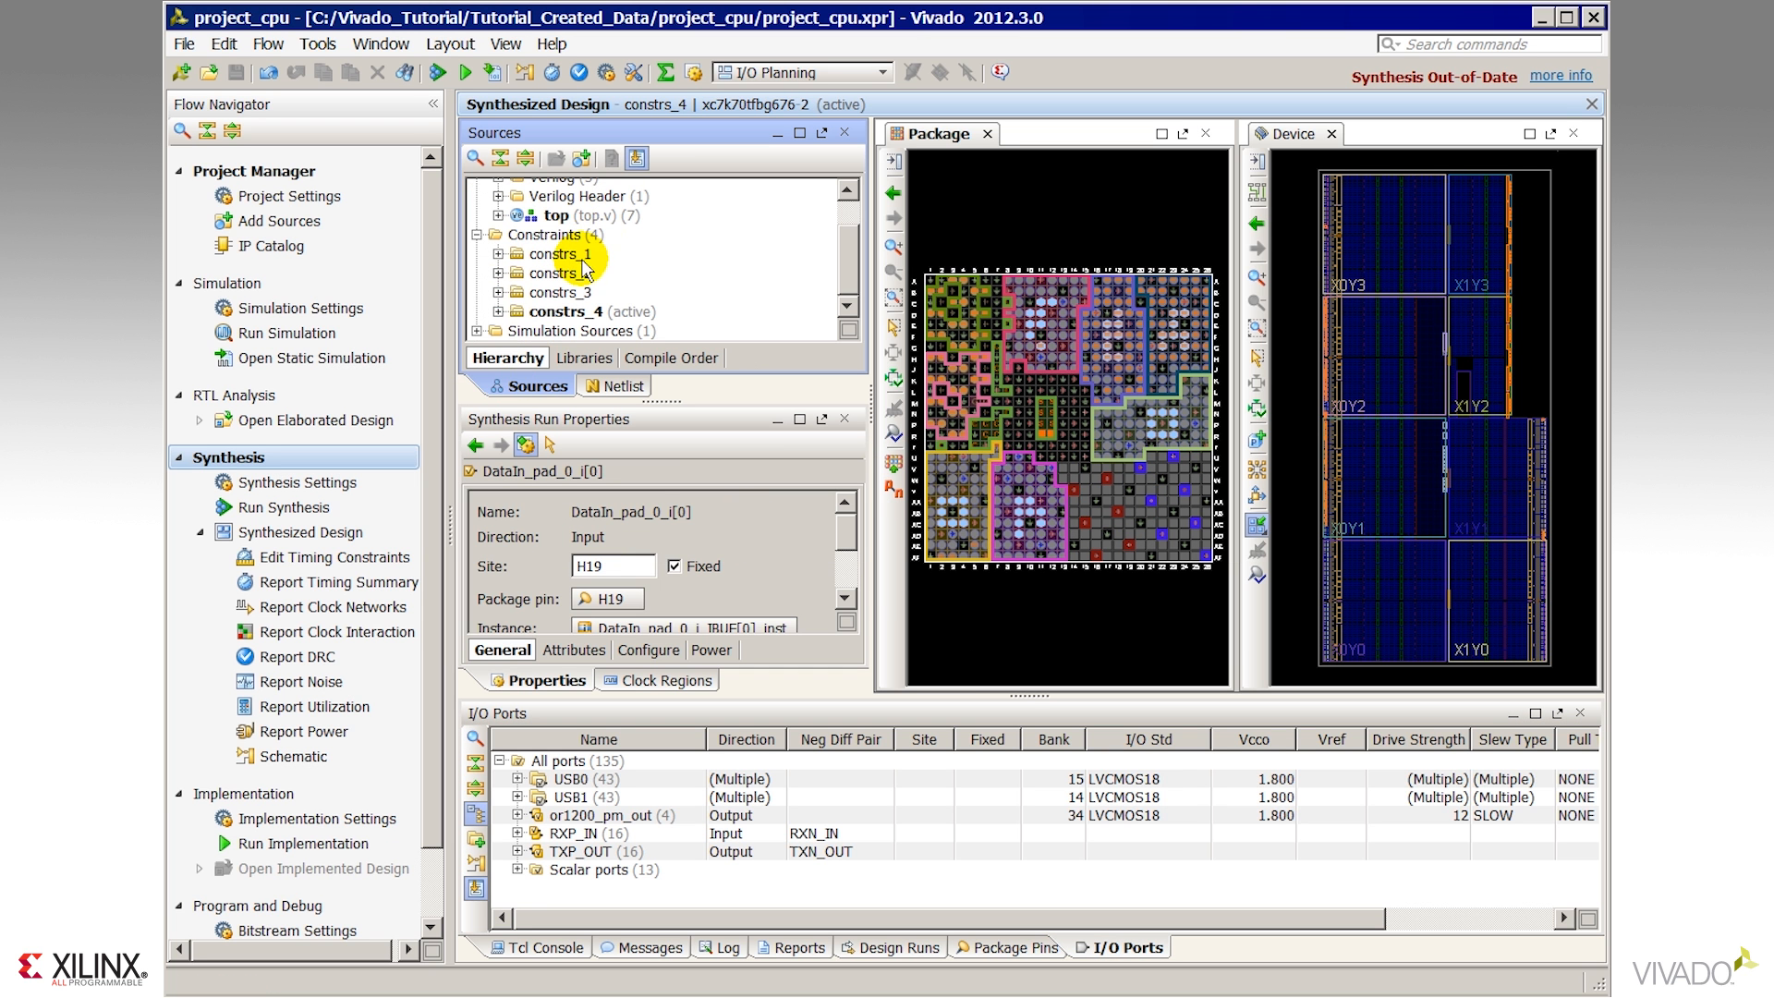
click(498, 311)
click(588, 330)
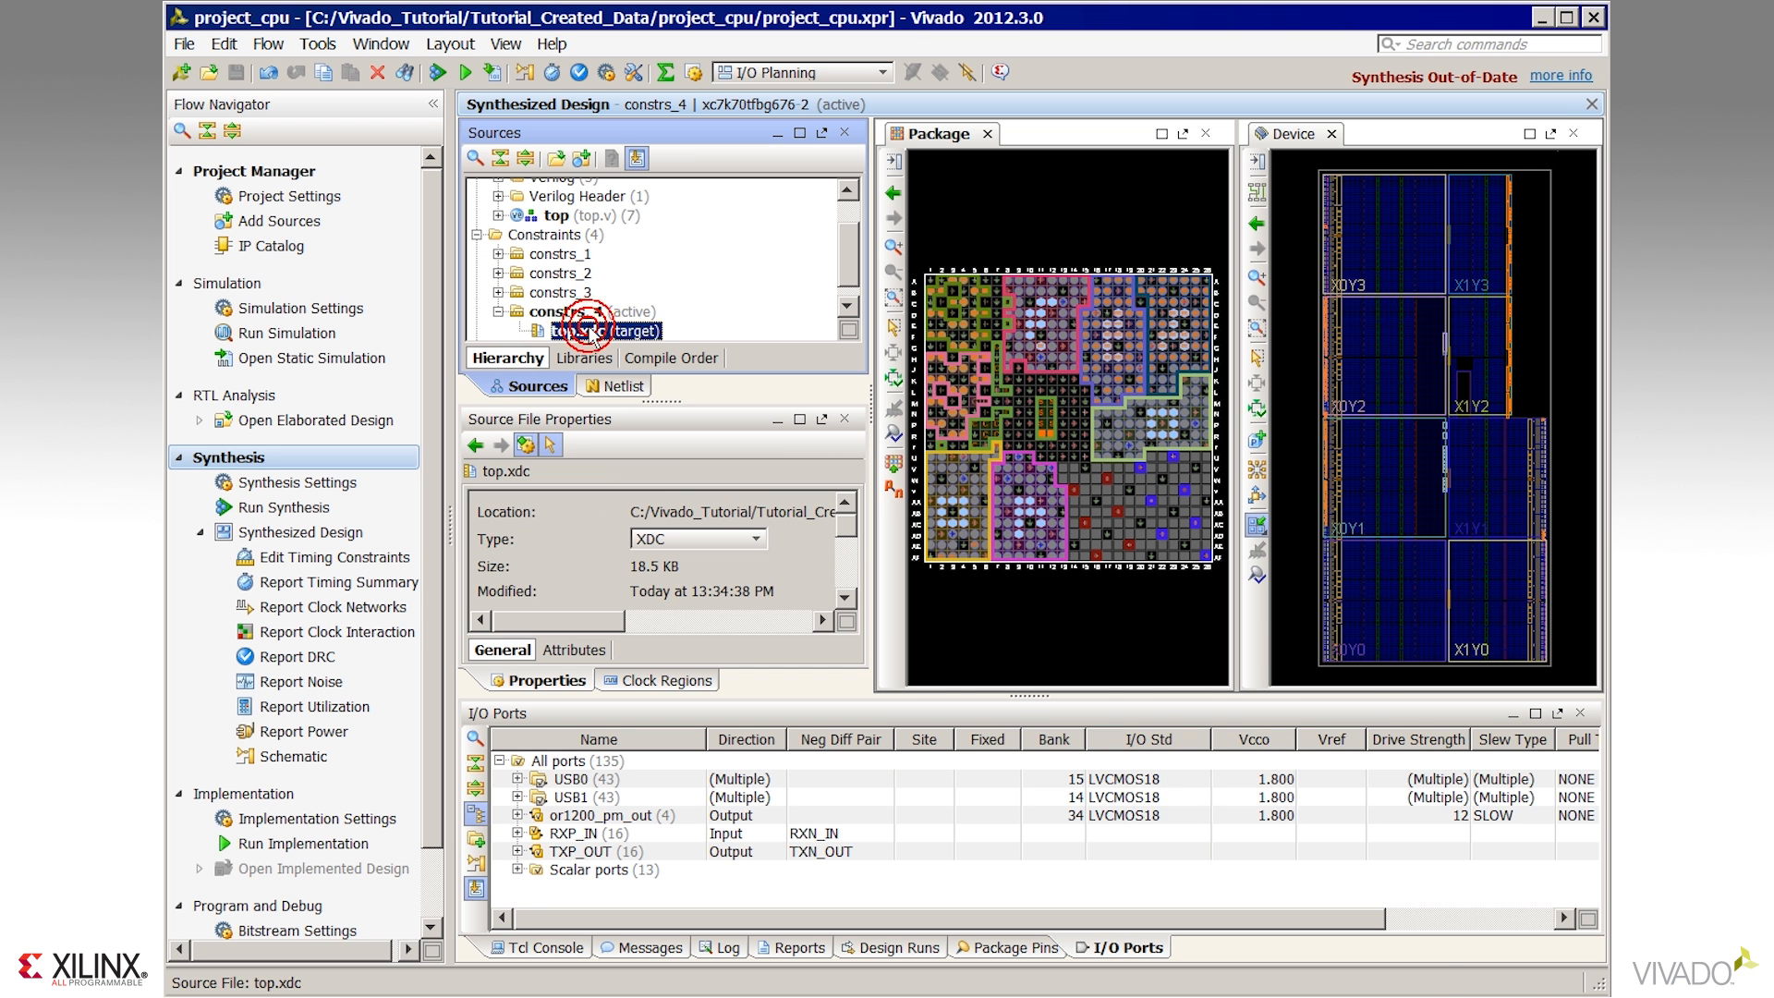
double_click(587, 330)
drag(1581, 205, 1583, 424)
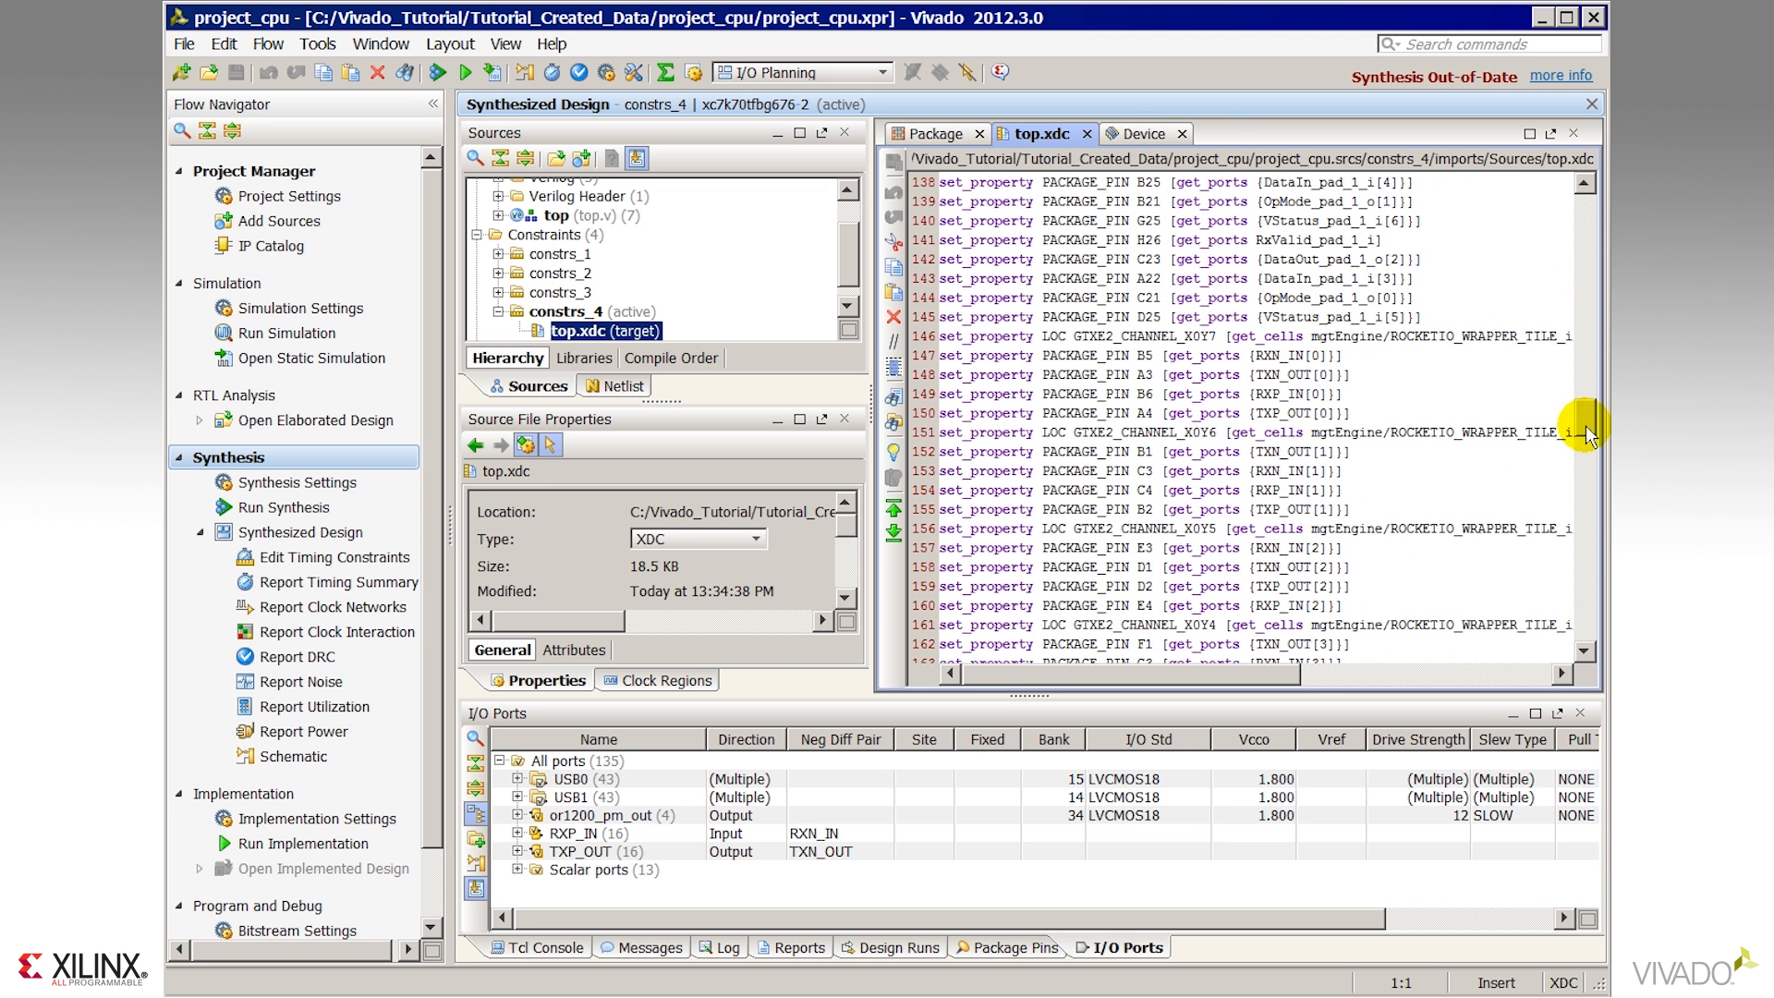
click(1085, 135)
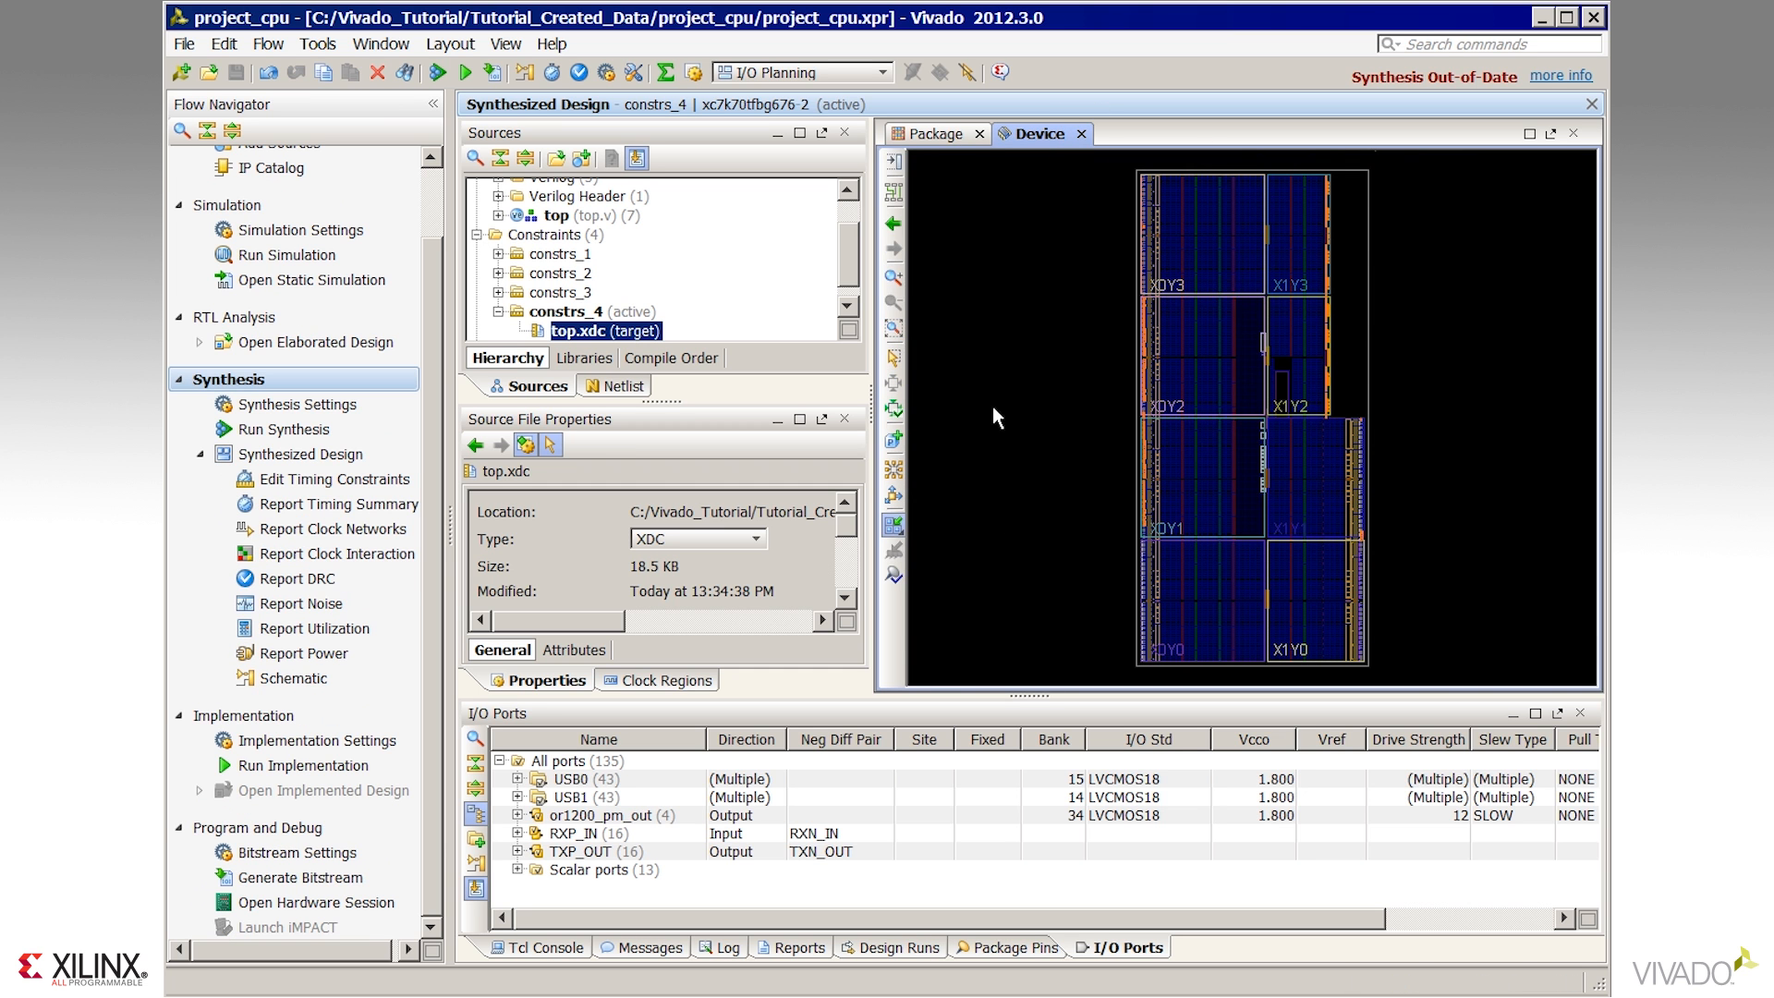
Draw a Pblock for usbEngine0 over clock regions X0Y2 and X0Y3 in the Device view.
click(612, 386)
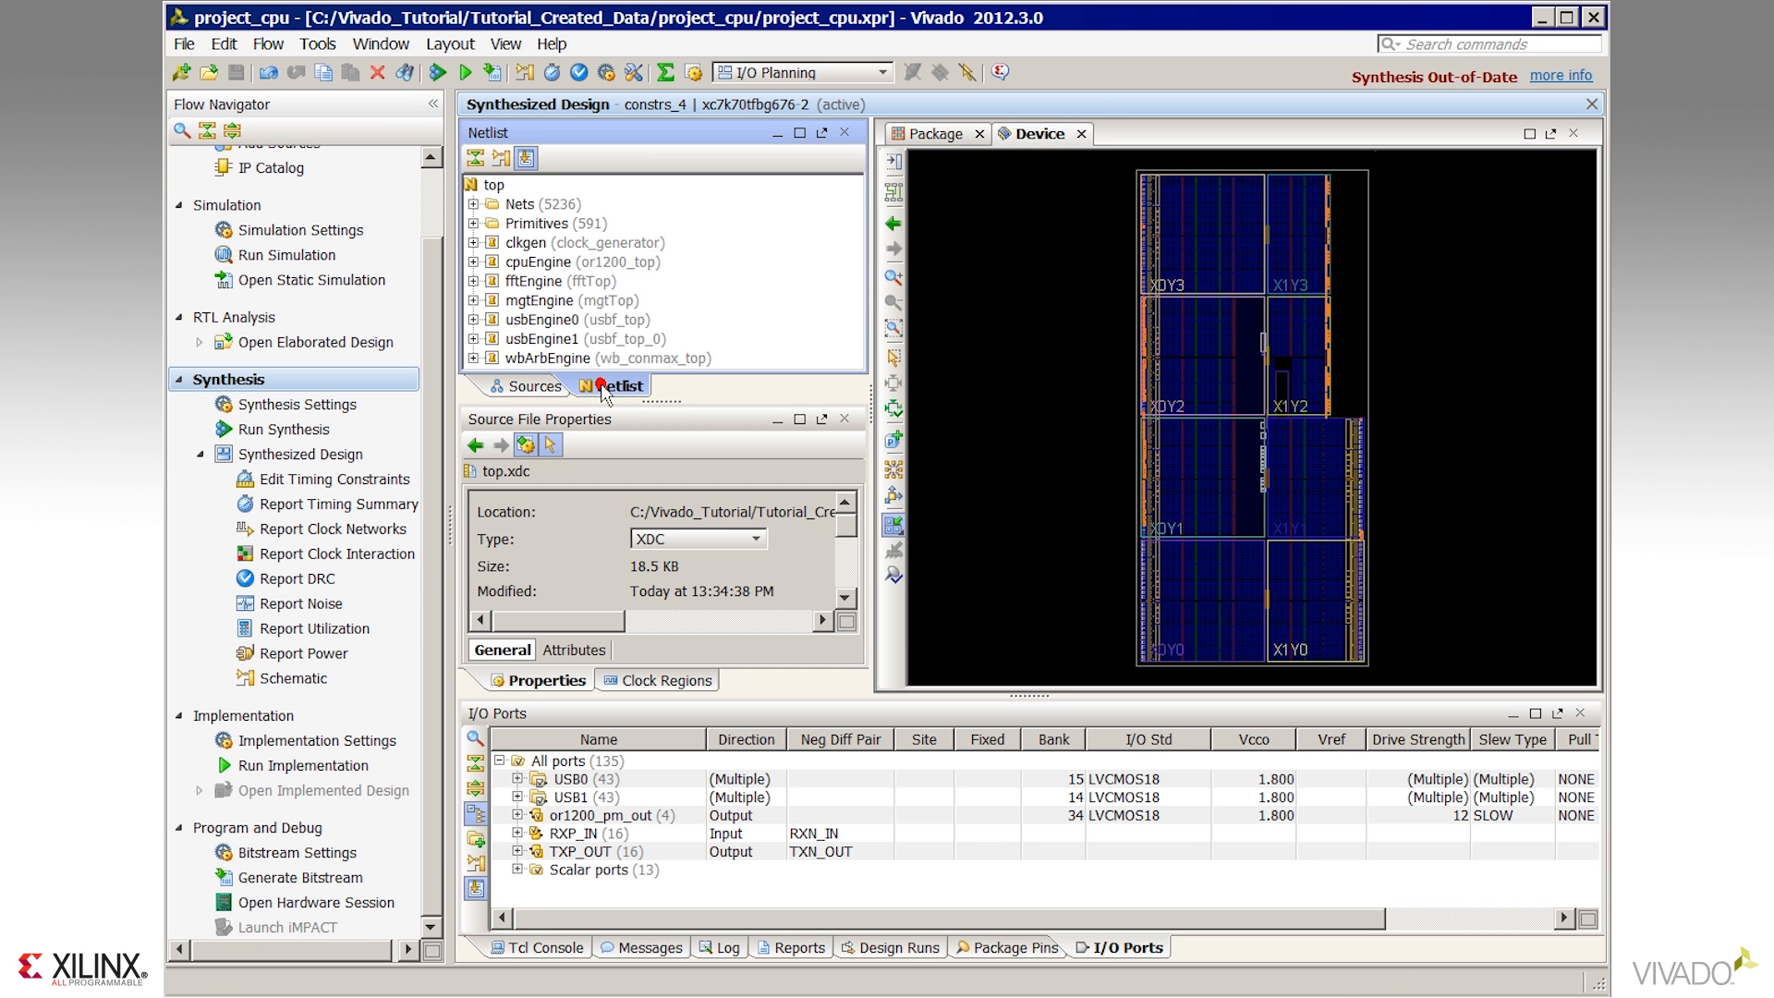
click(559, 320)
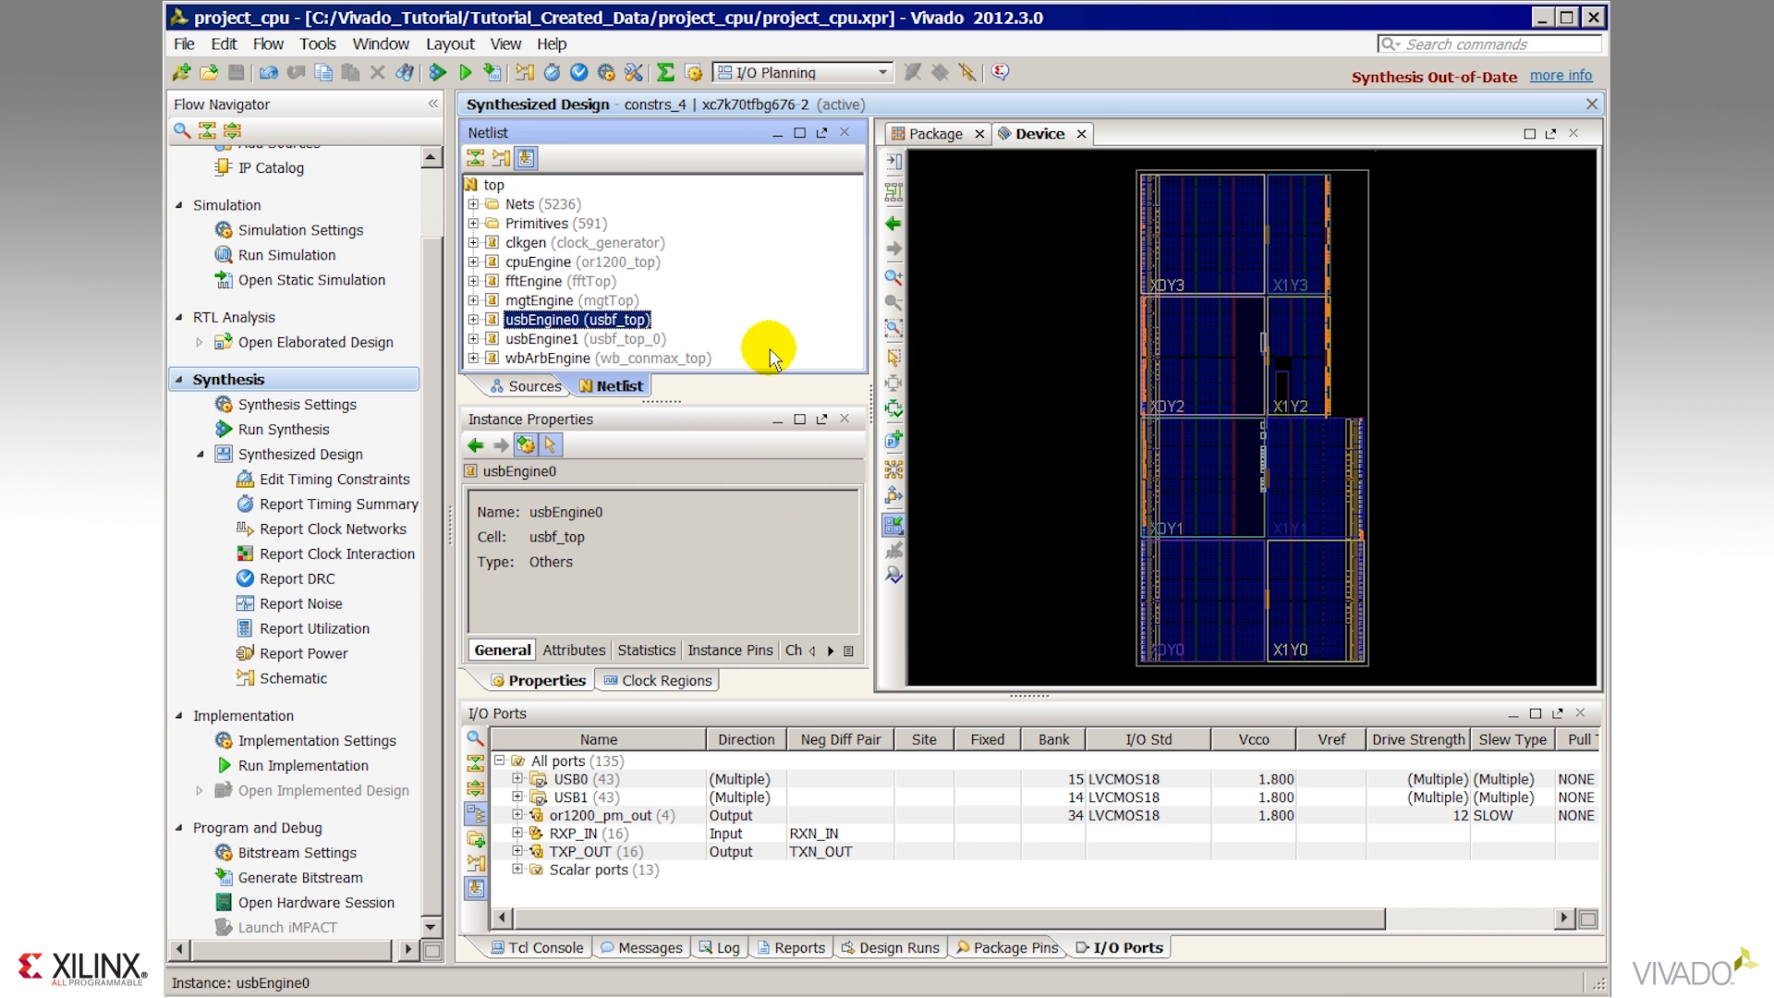
click(893, 442)
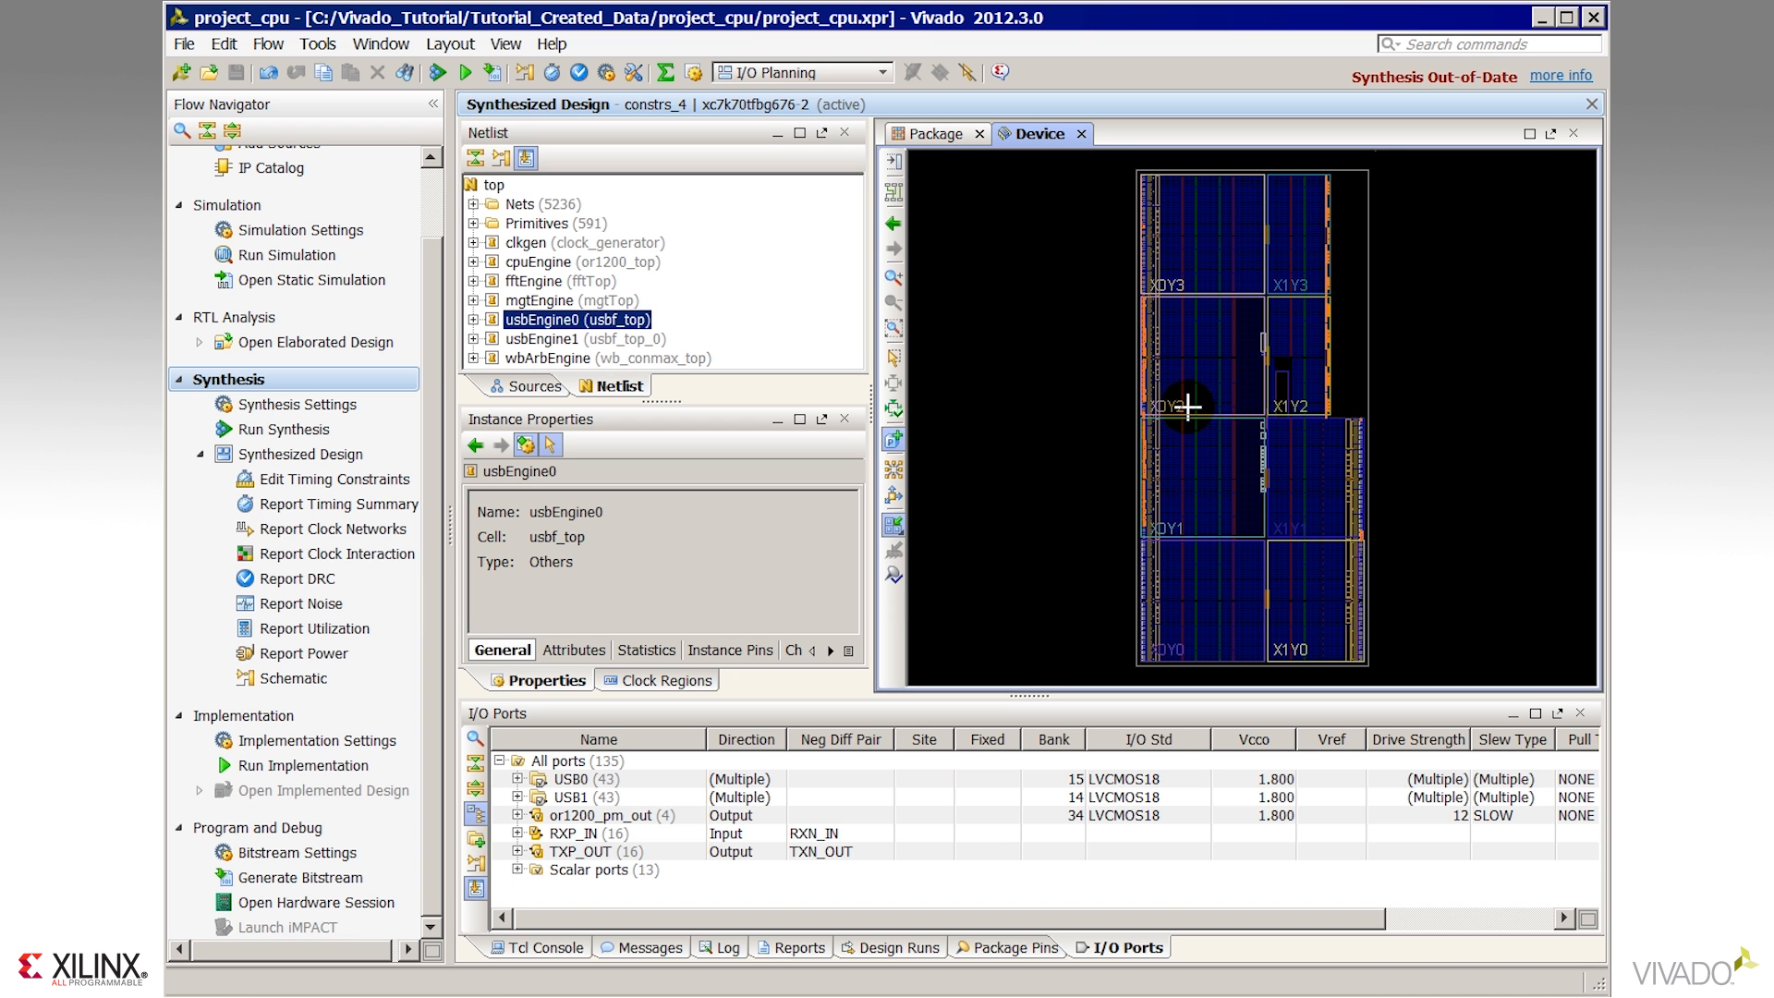
mouse_move(1161, 409)
mouse_down()
mouse_move(1353, 176)
mouse_move(1265, 176)
mouse_up()
Show the connectivity in the Device view and inspect the net bundle between the cpuEngine Pblock and the one above it.
click(893, 469)
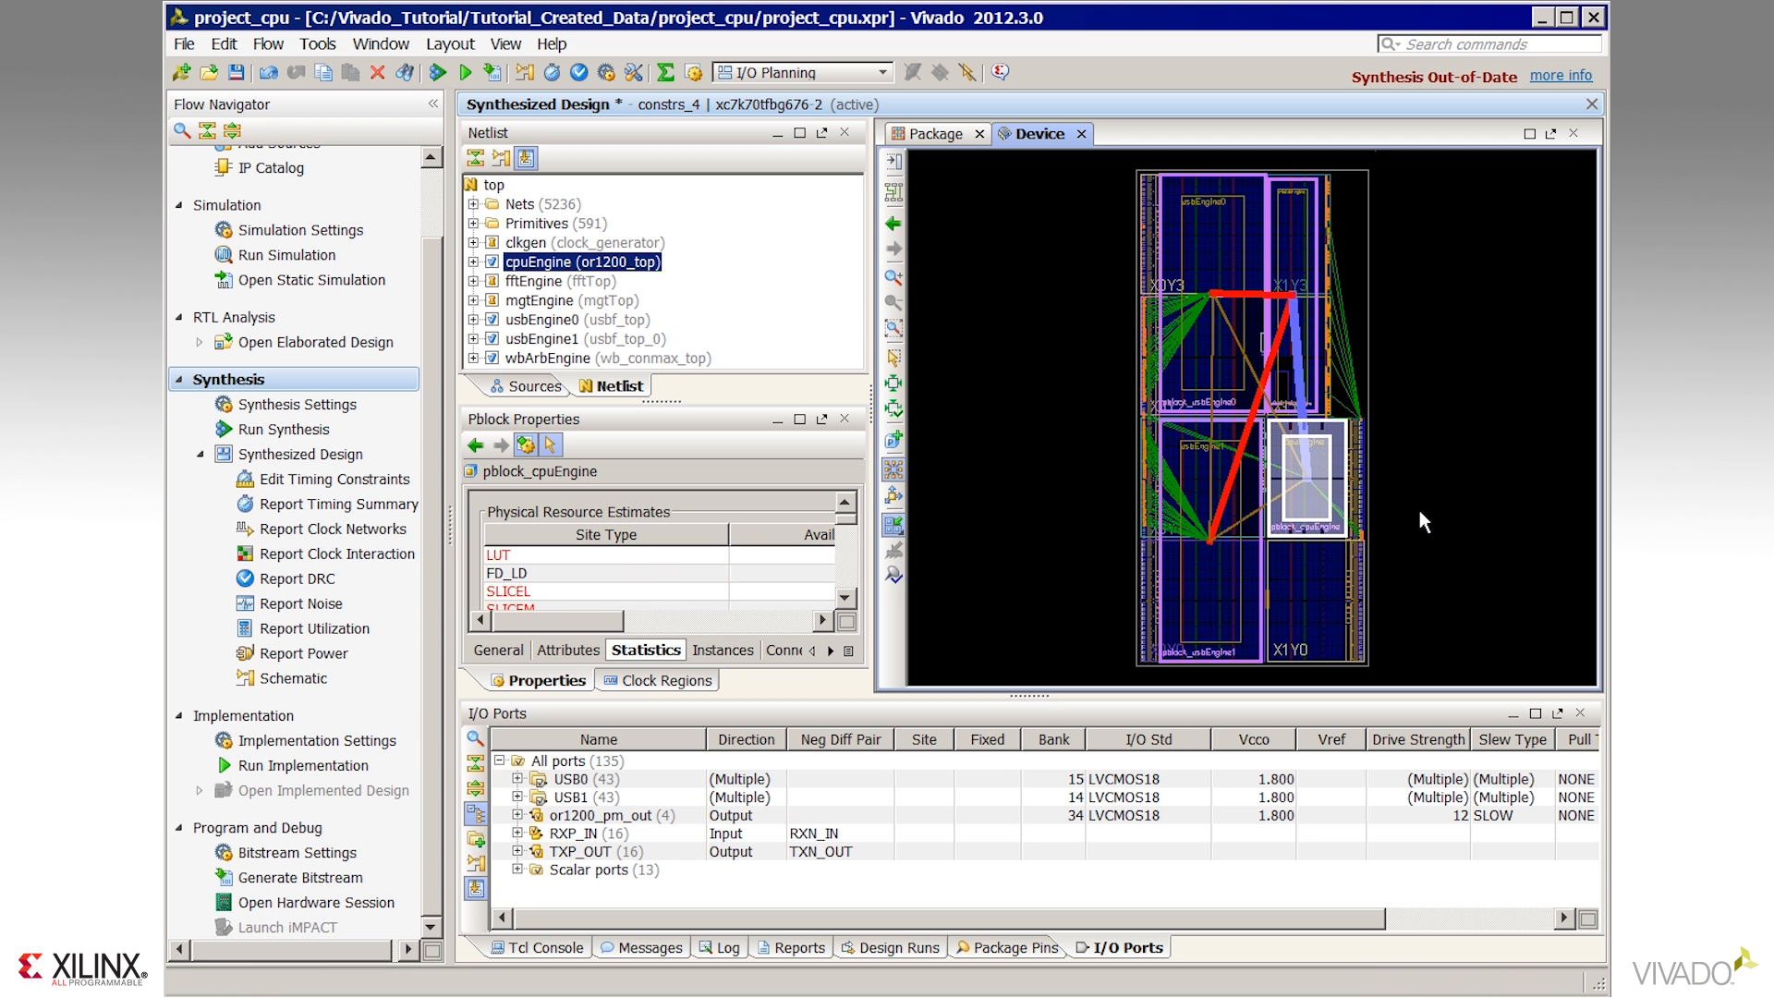
click(1297, 370)
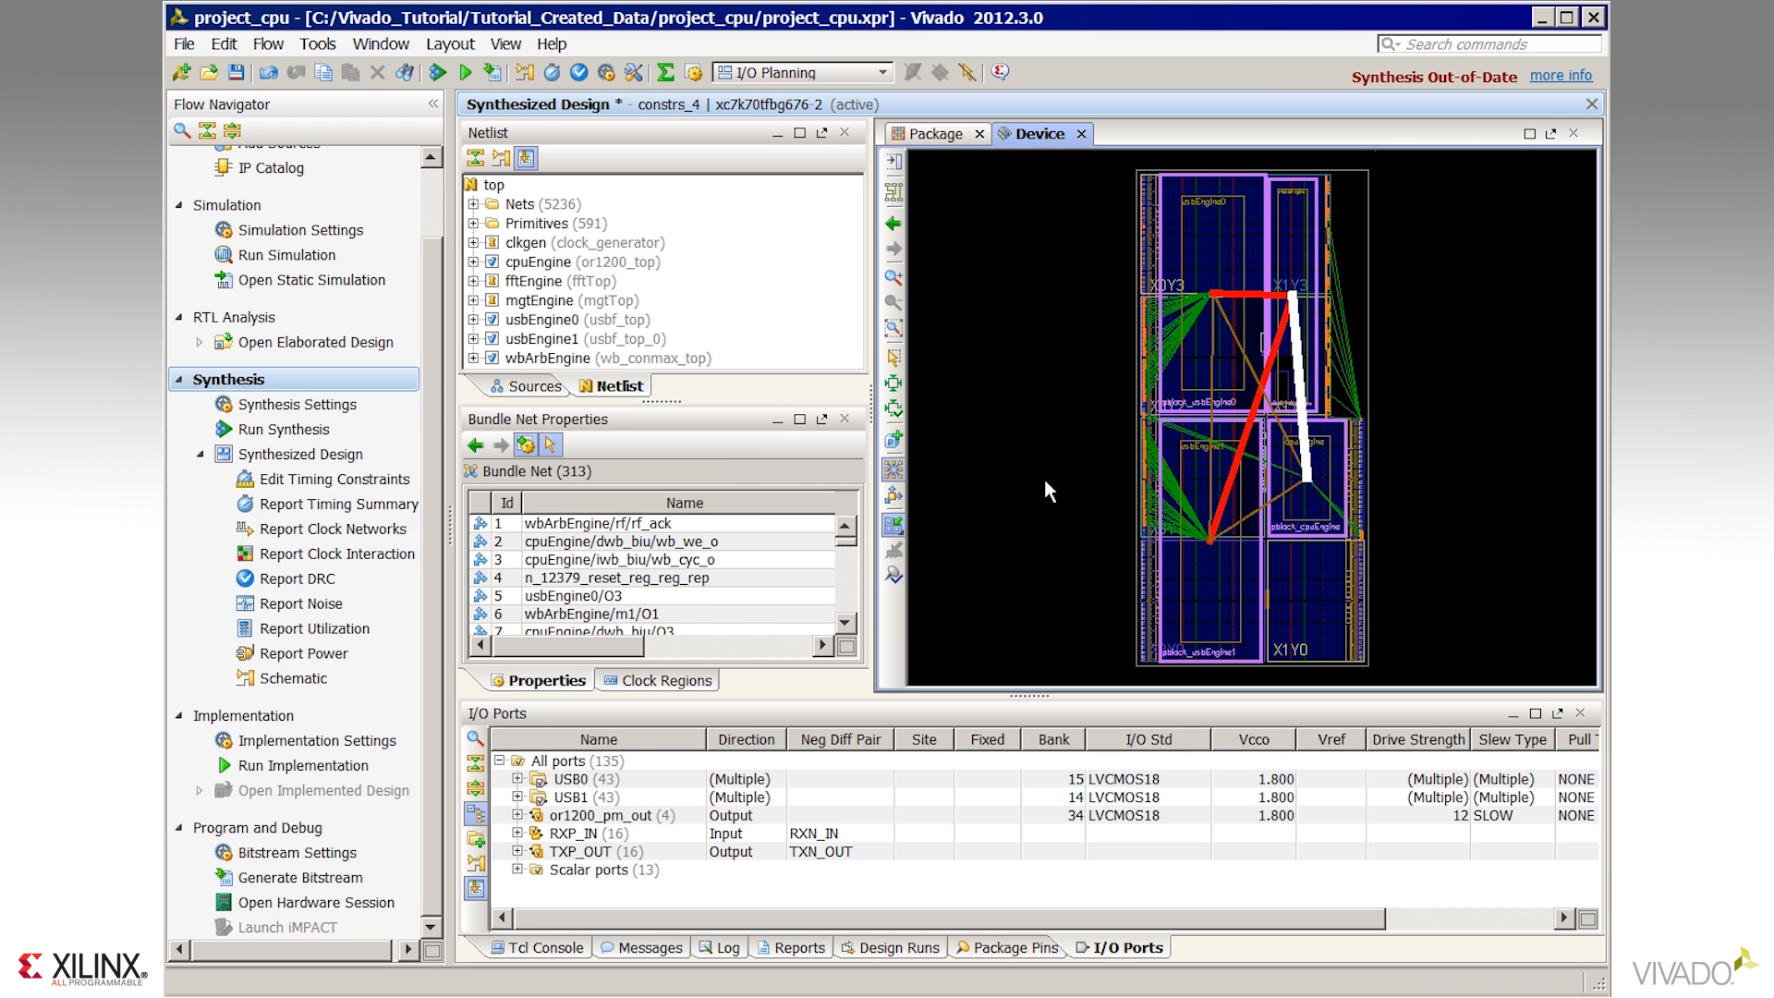
Look at the options for the design rule check and the simultaneous switching noise analysis without running either.
click(314, 580)
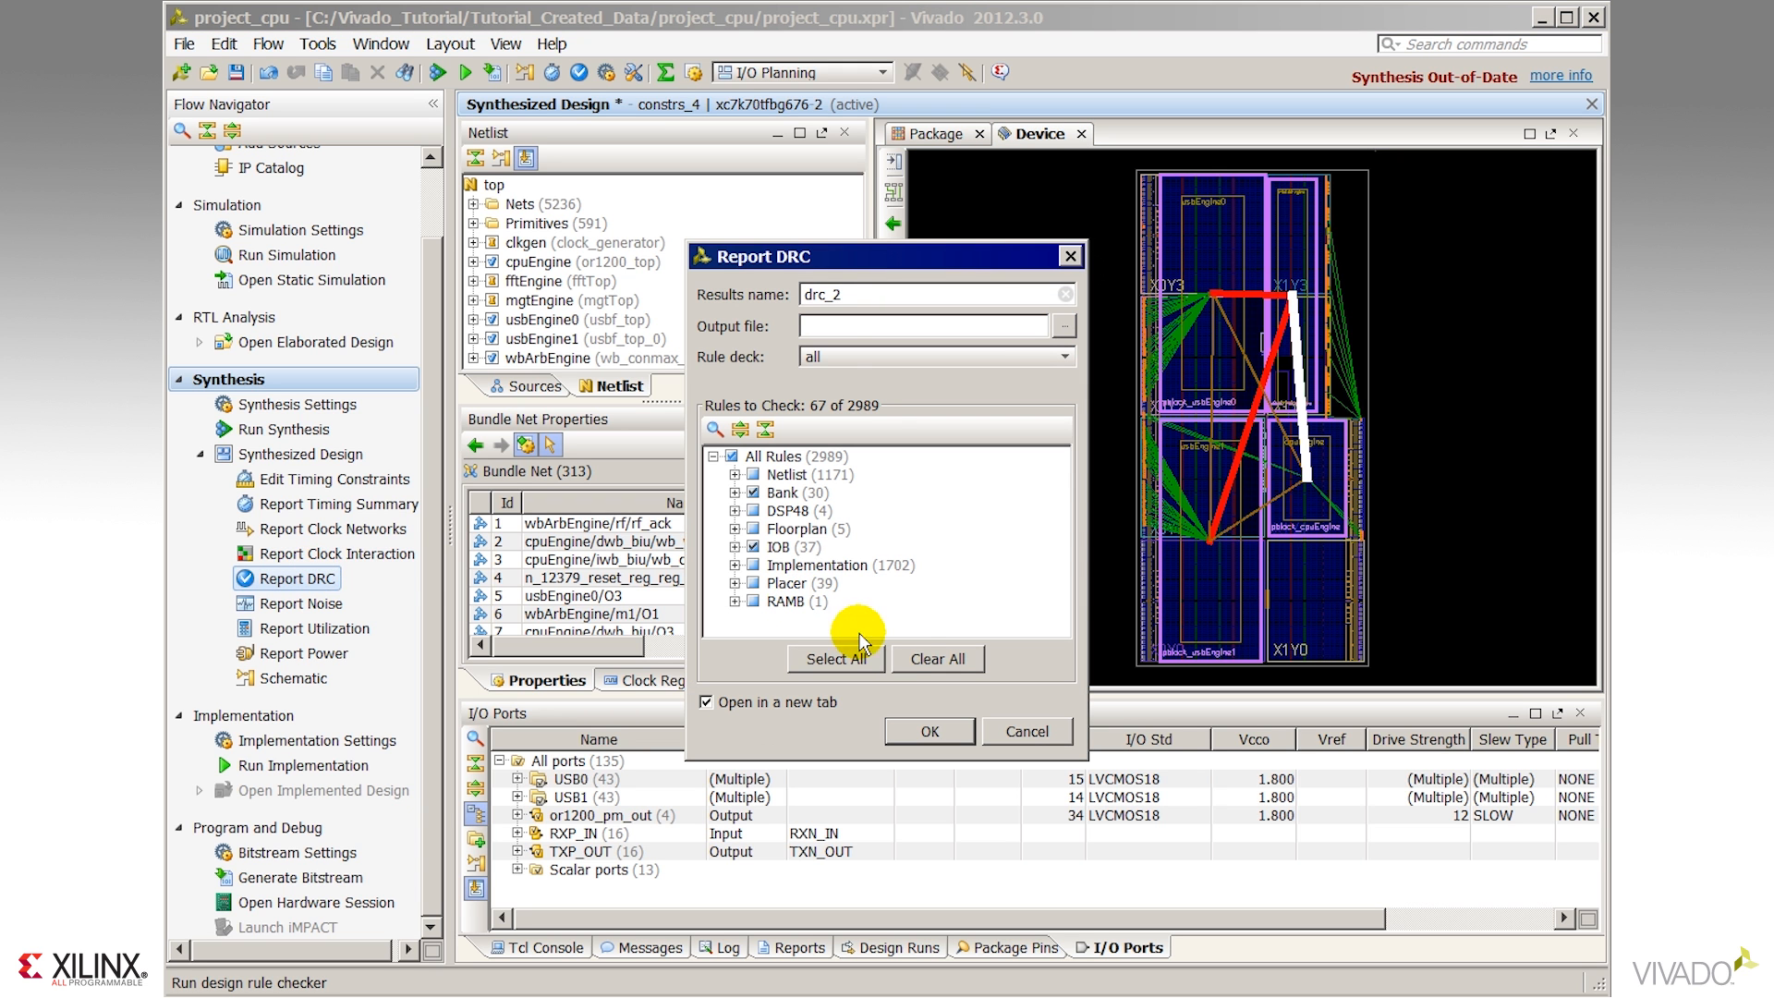
click(1025, 730)
click(314, 604)
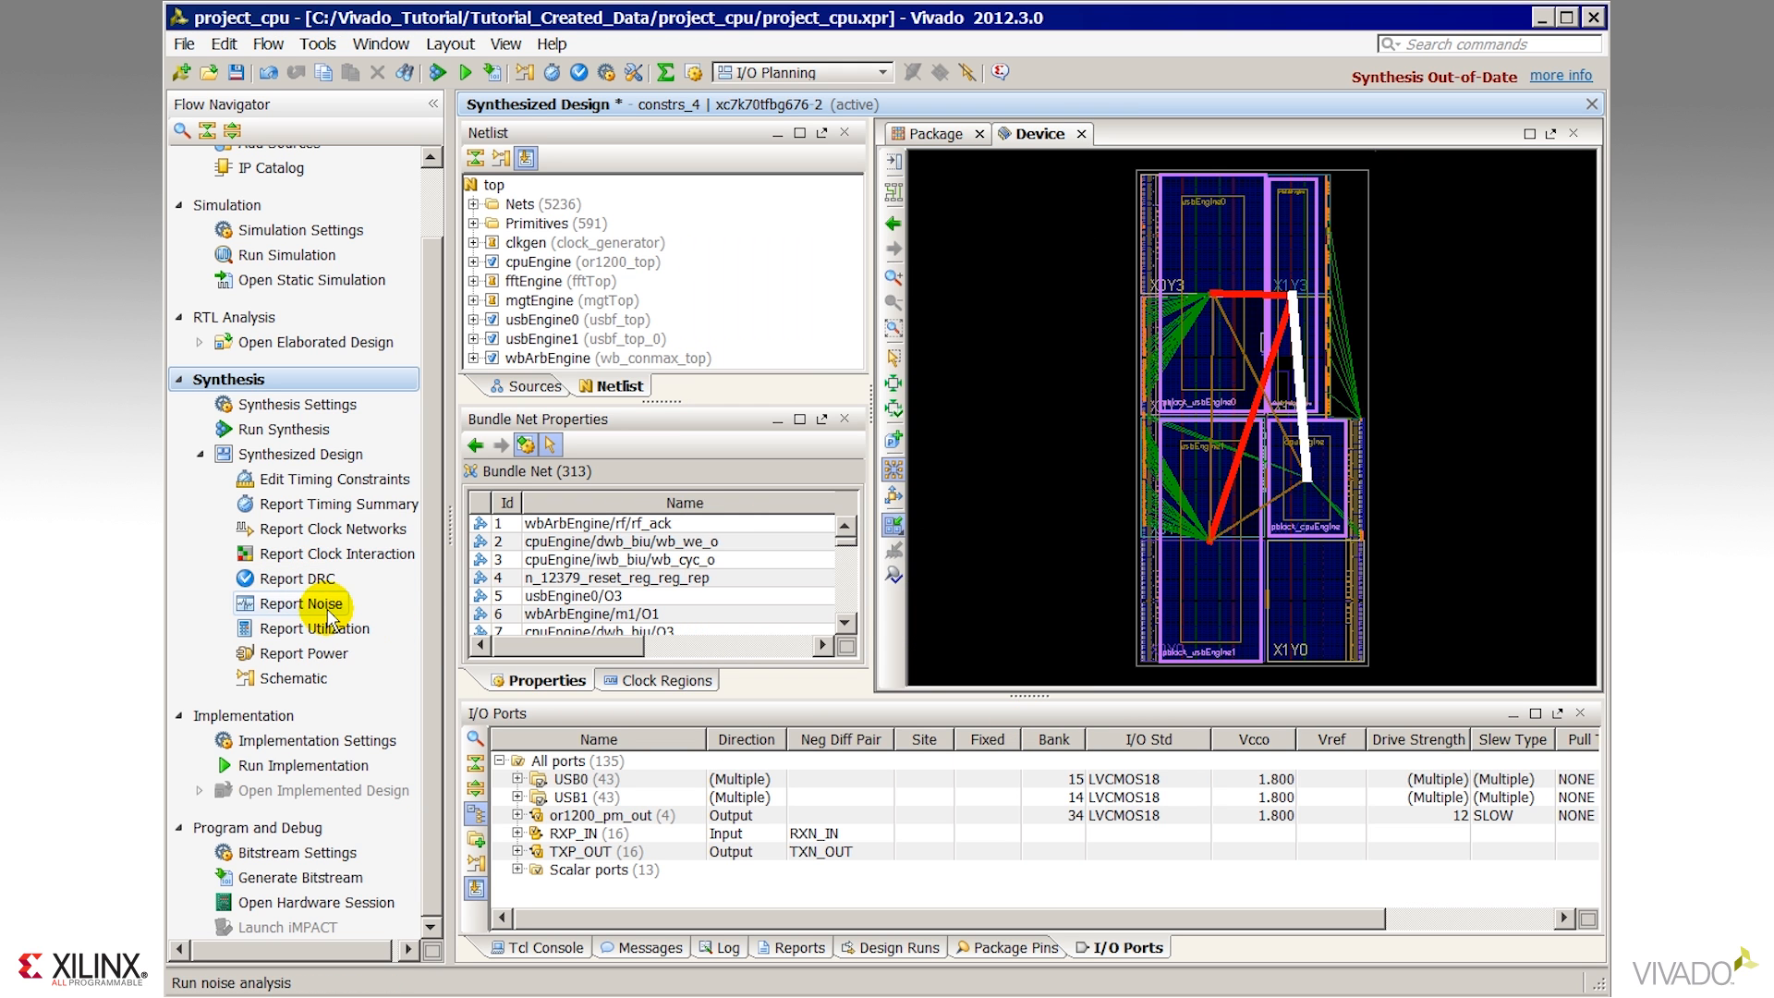
click(1060, 615)
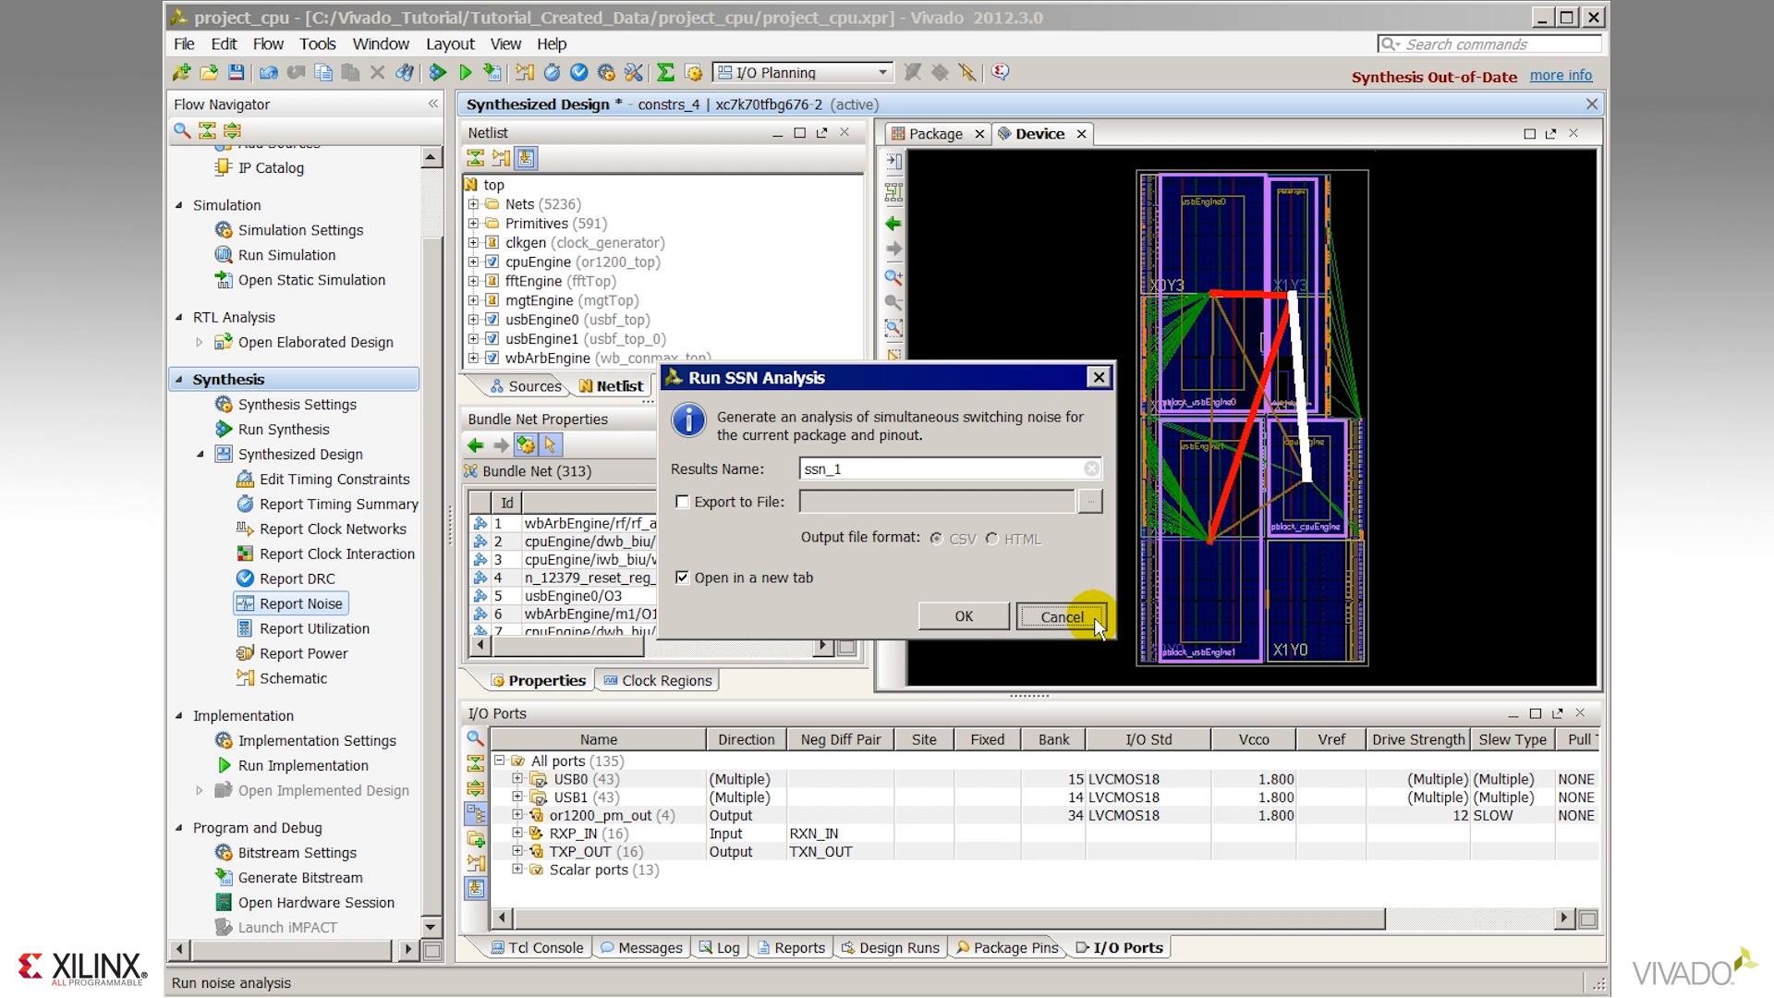
click(184, 44)
mouse_move(444, 637)
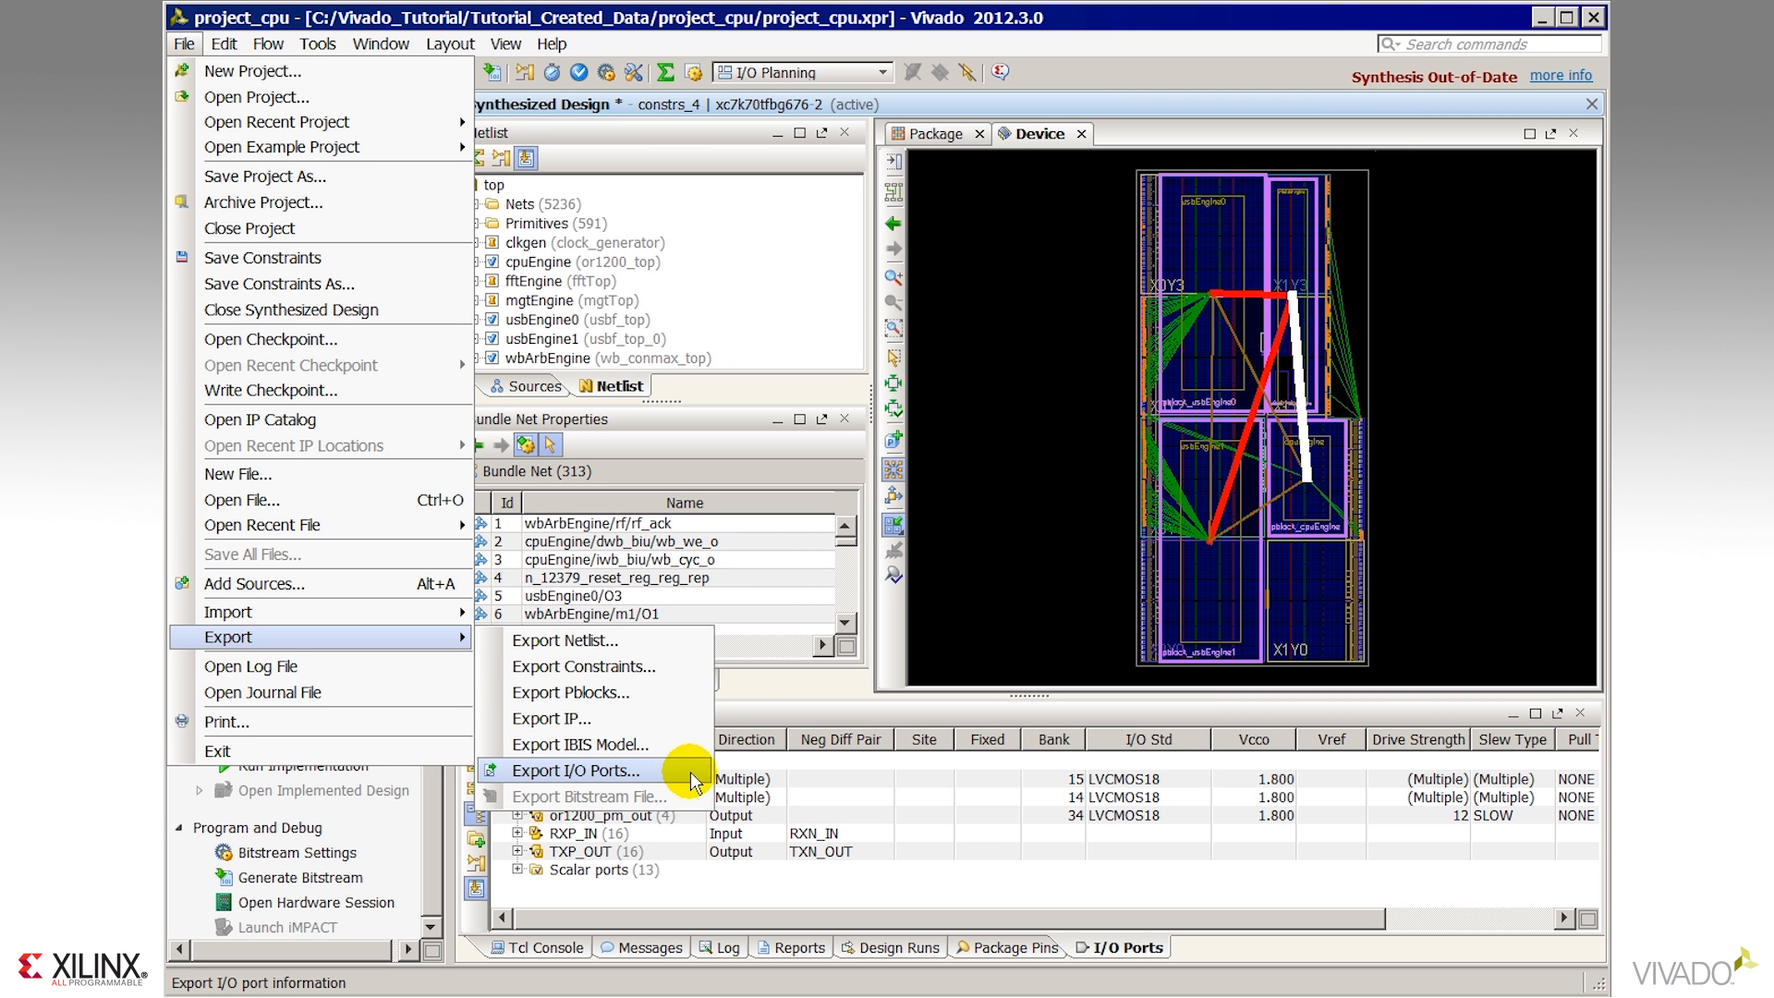
click(994, 424)
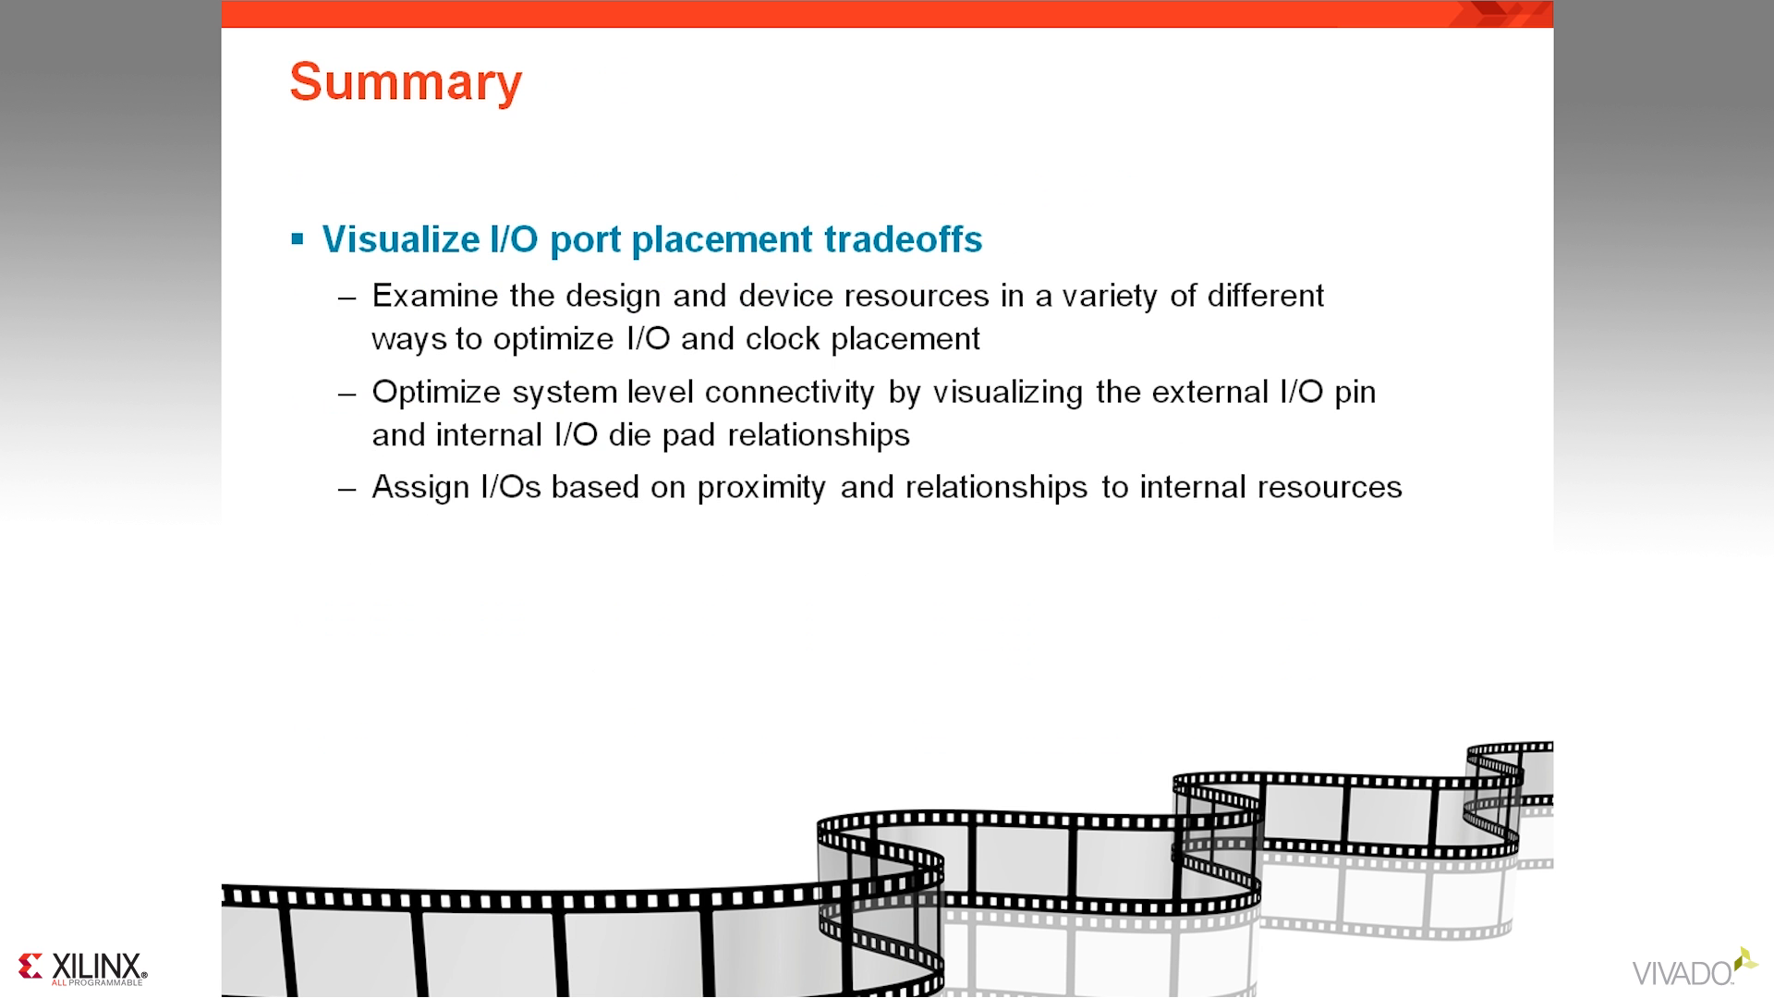